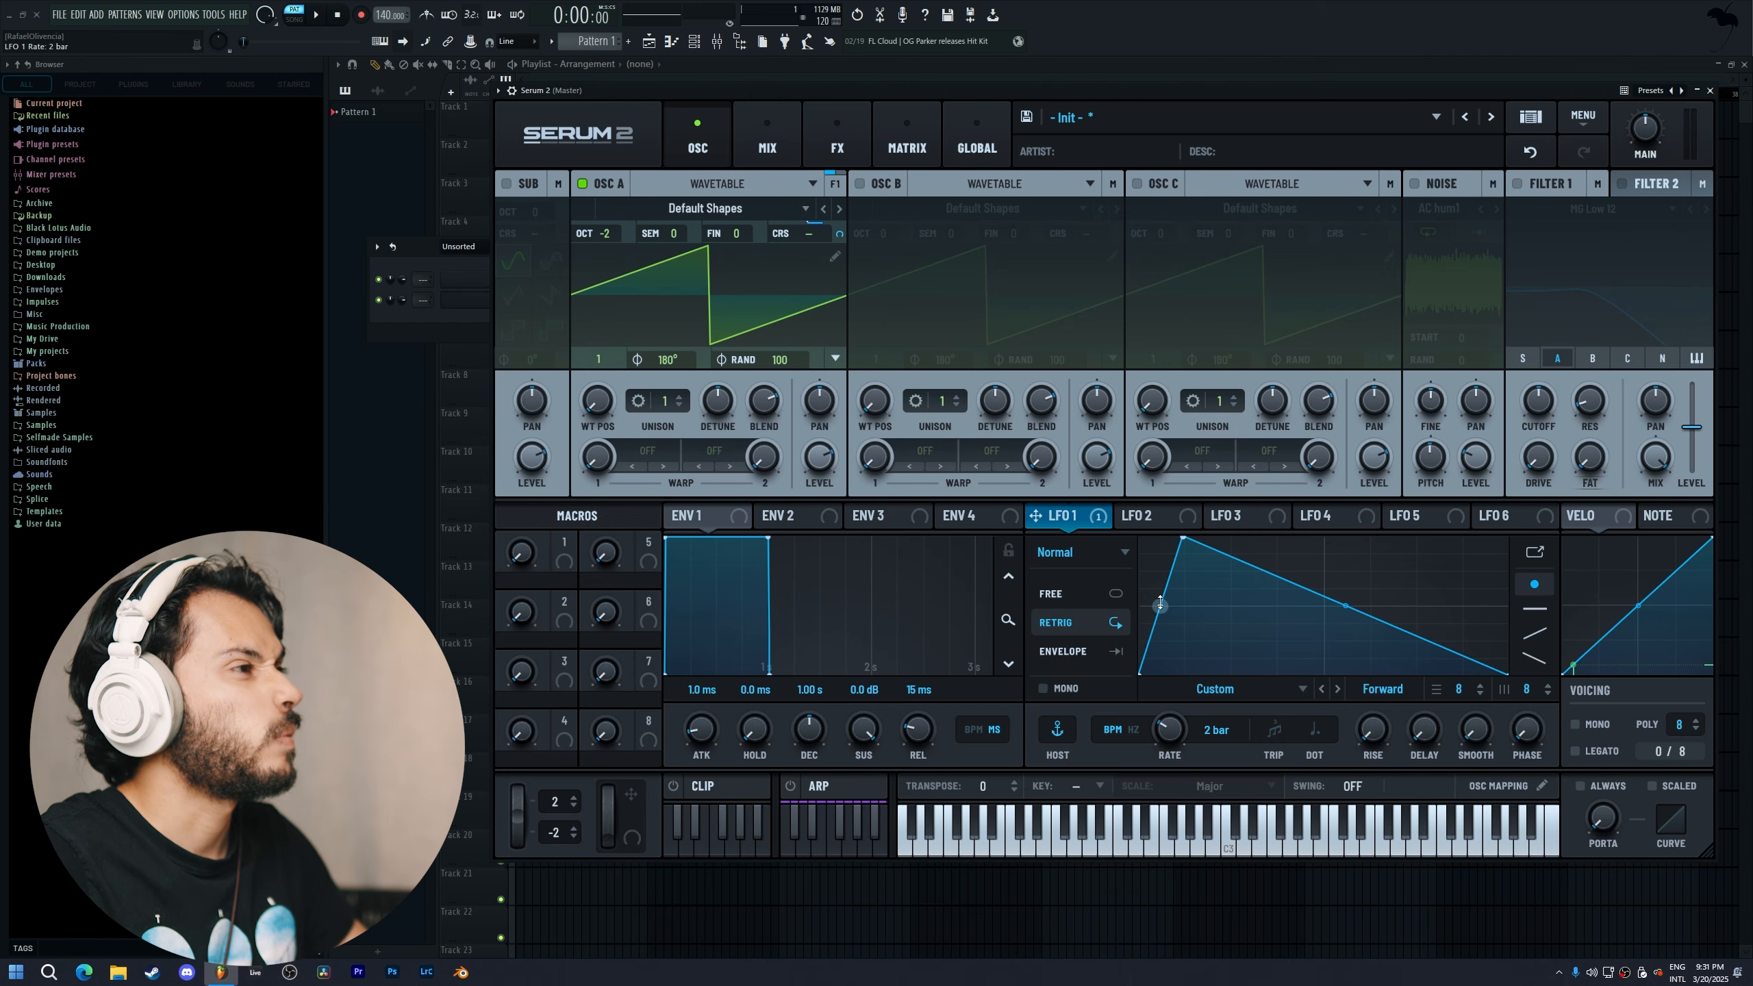
Bend LFO 1's rising and falling segments into smooth curves, with the falling segment bulging upward
left_click_drag(1346, 605, 1355, 570)
mouse_move(840, 237)
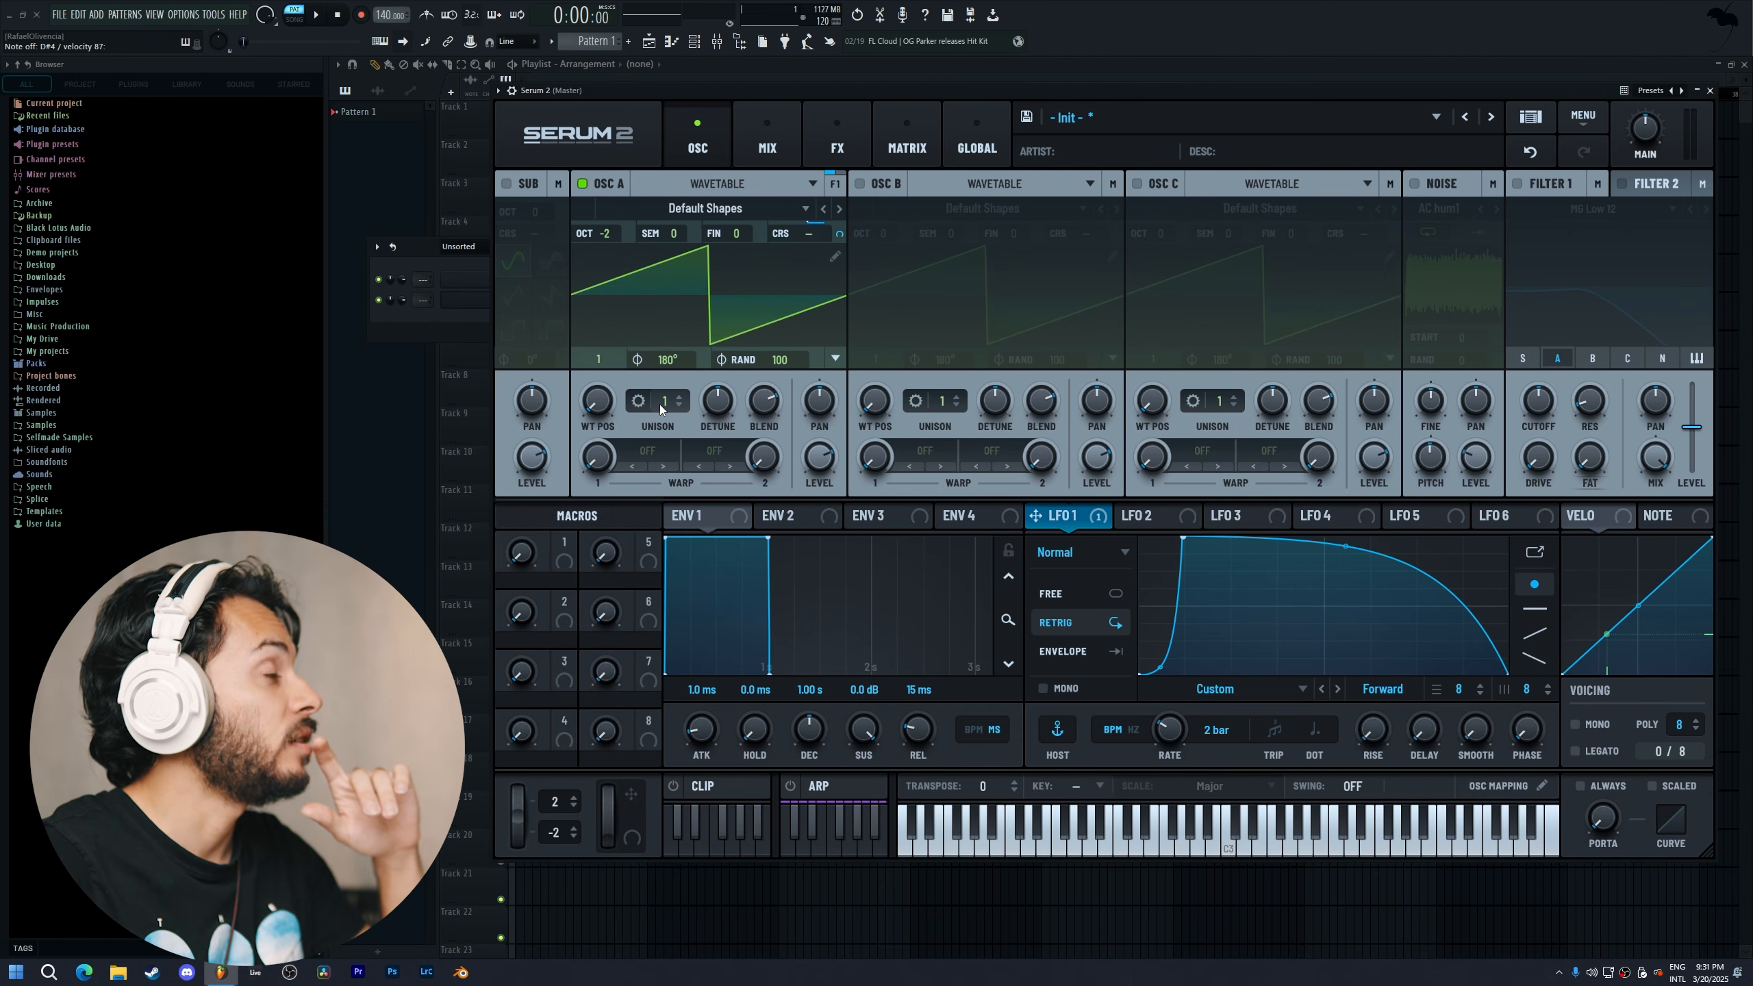
Set OSC A's unison to 2 voices, lower its detune fully and assign LFO 1 to the detune
mouse_move(662, 402)
left_click_drag(662, 405, 670, 394)
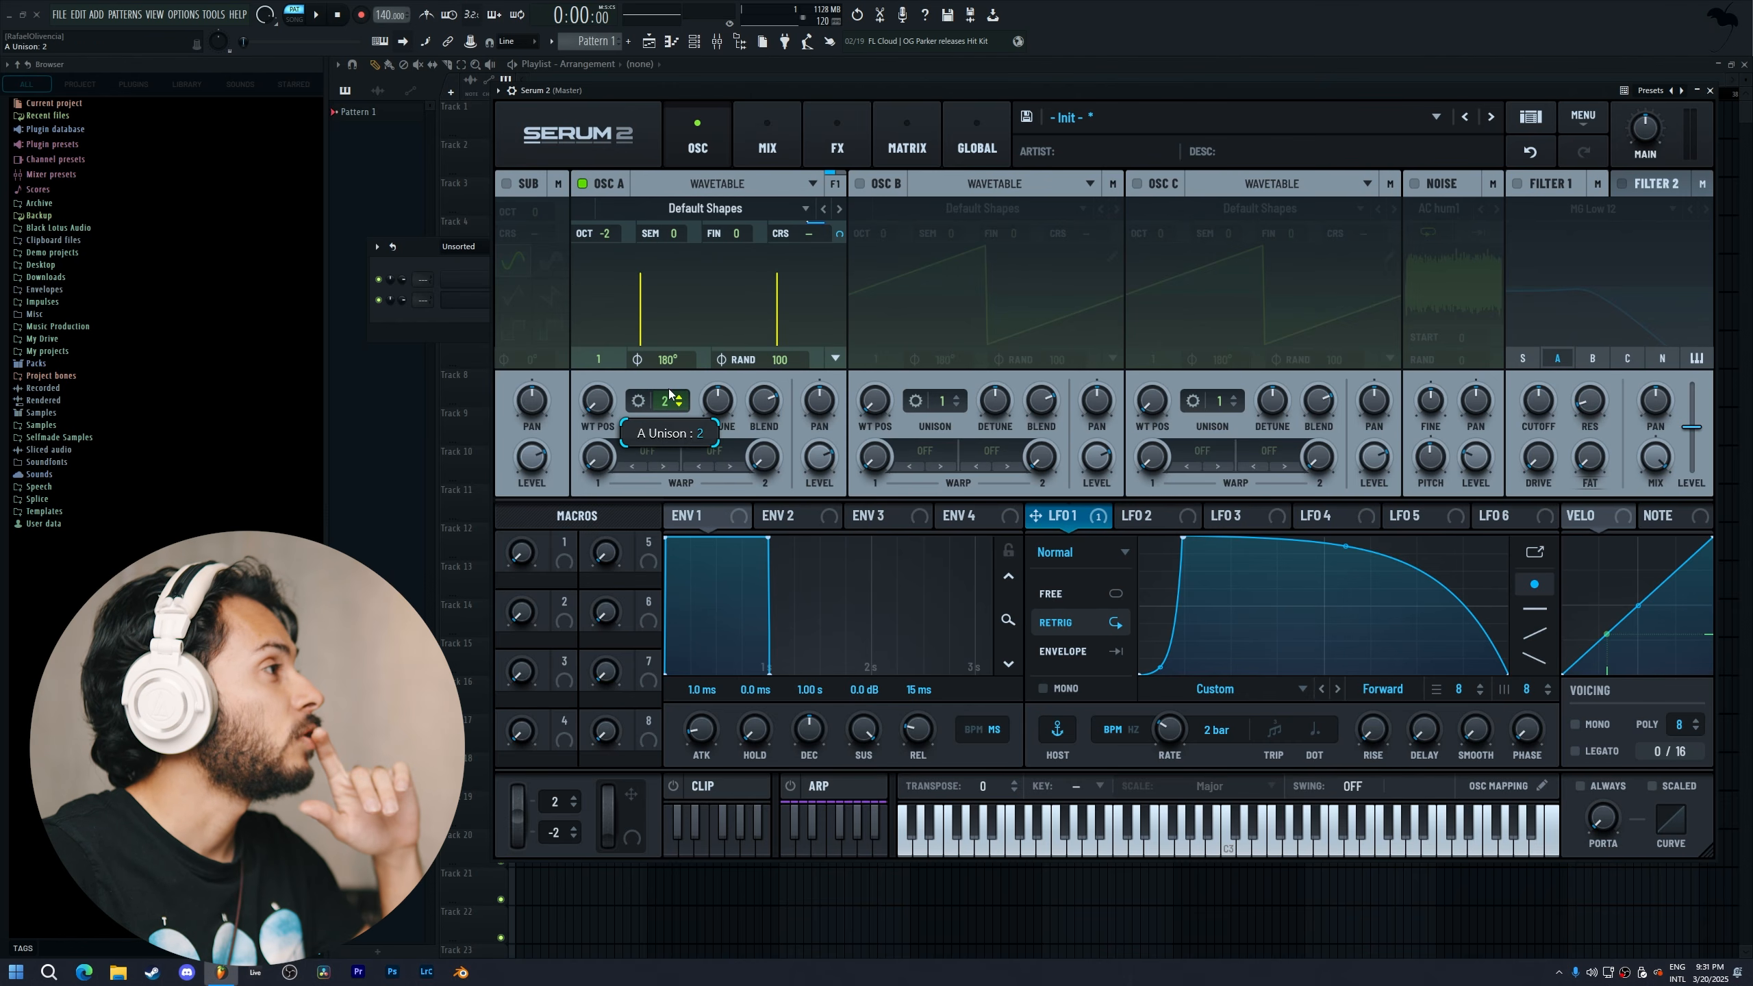
left_click_drag(717, 404, 723, 522)
left_click_drag(1036, 515, 715, 464)
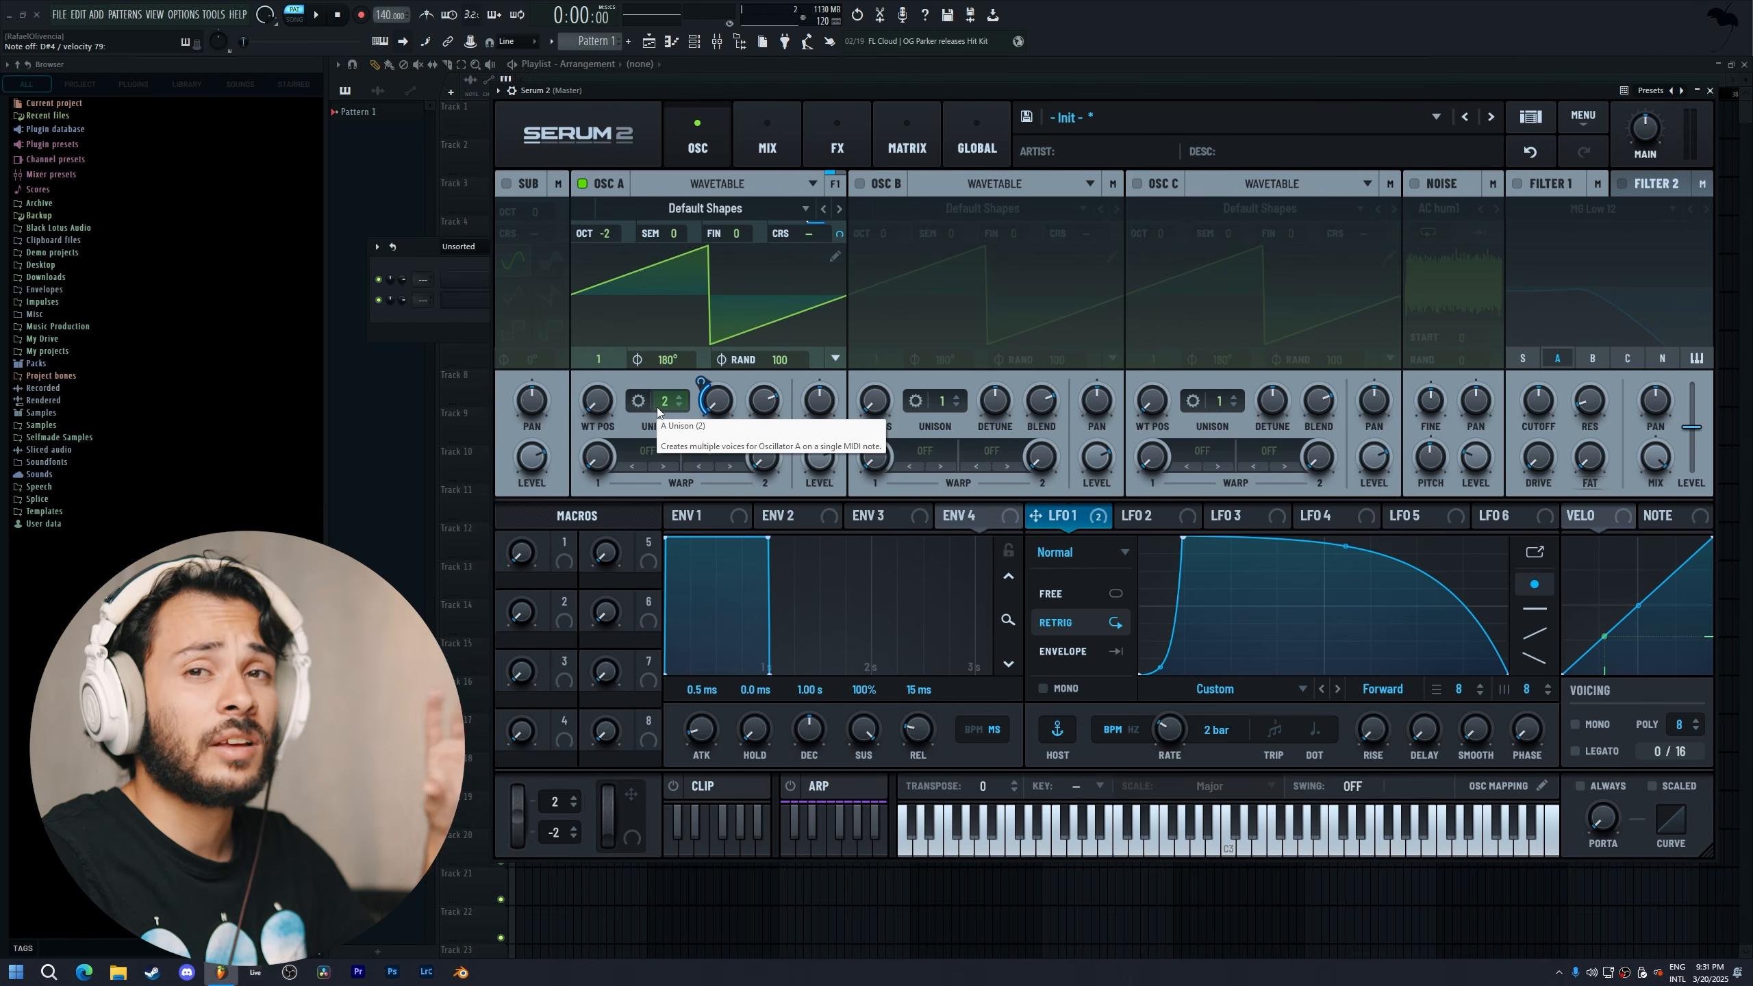
Set OSC A's unison width to 0 and LFO 1's modulation of the unison detune to about 30%
left_click(637, 402)
double_click(663, 287)
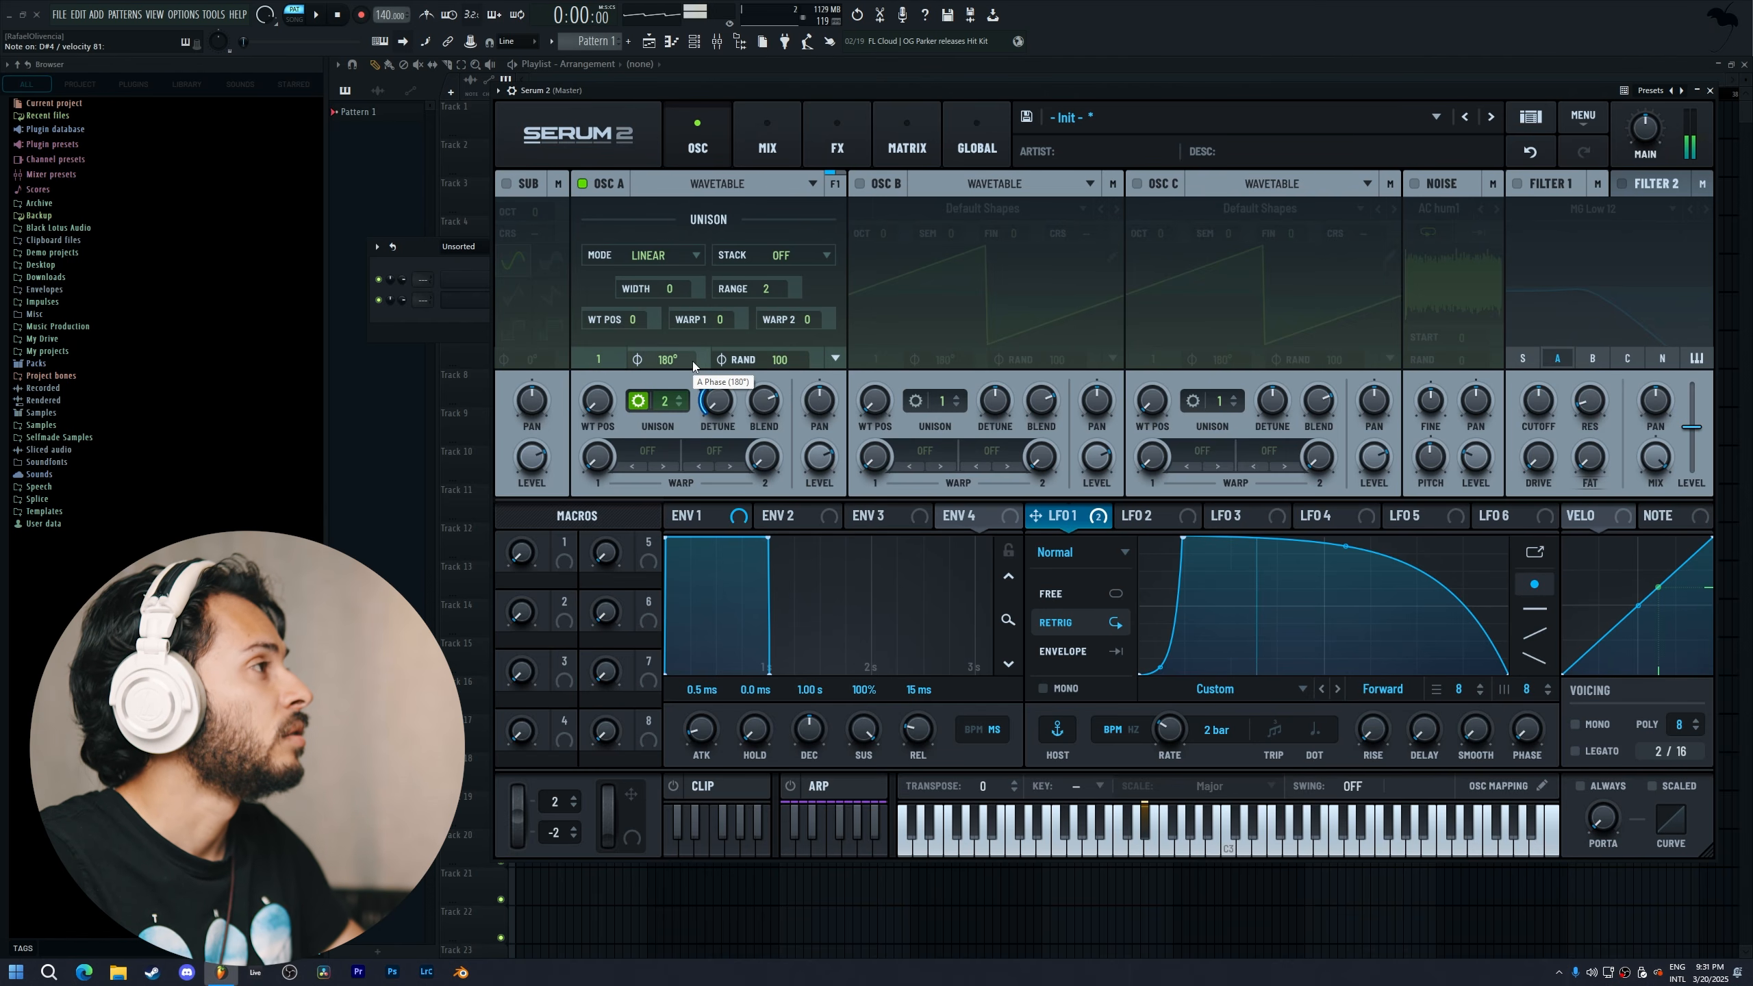
left_click_drag(702, 383, 702, 384)
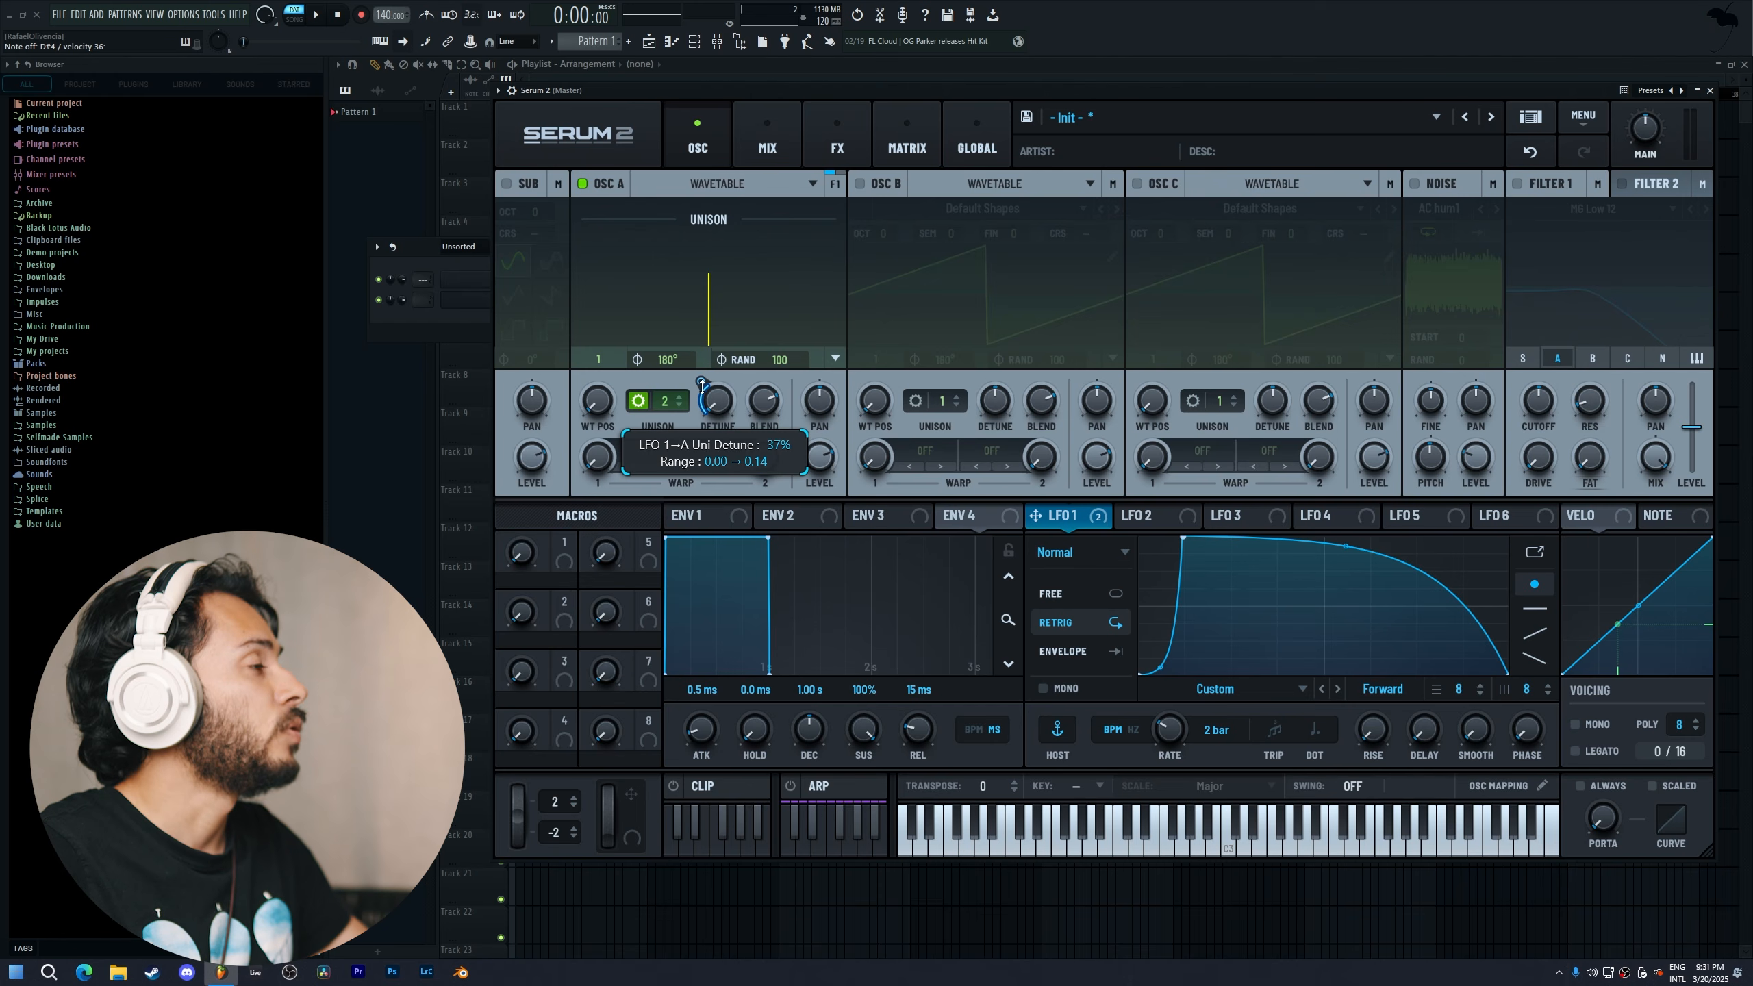
left_click_drag(700, 385, 701, 389)
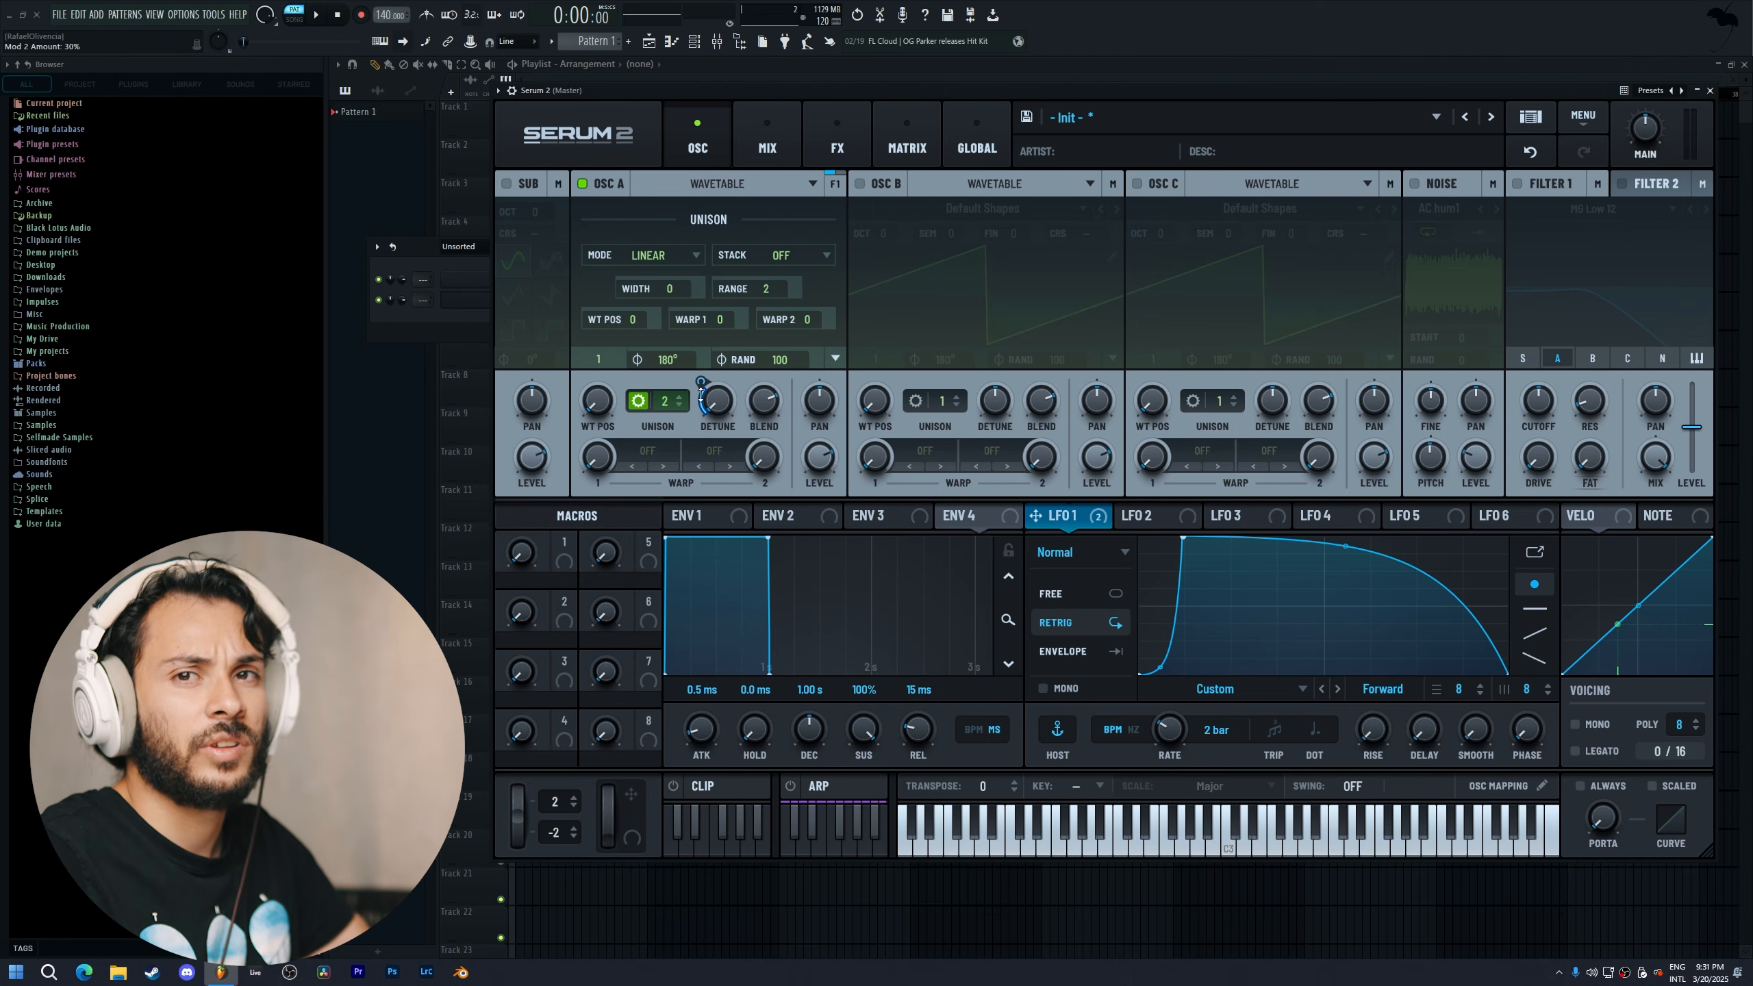
Assign Macro 1 to OSC A's unison detune modulation, turn the macro up and rename it SPEED
left_click_drag(564, 542, 698, 469)
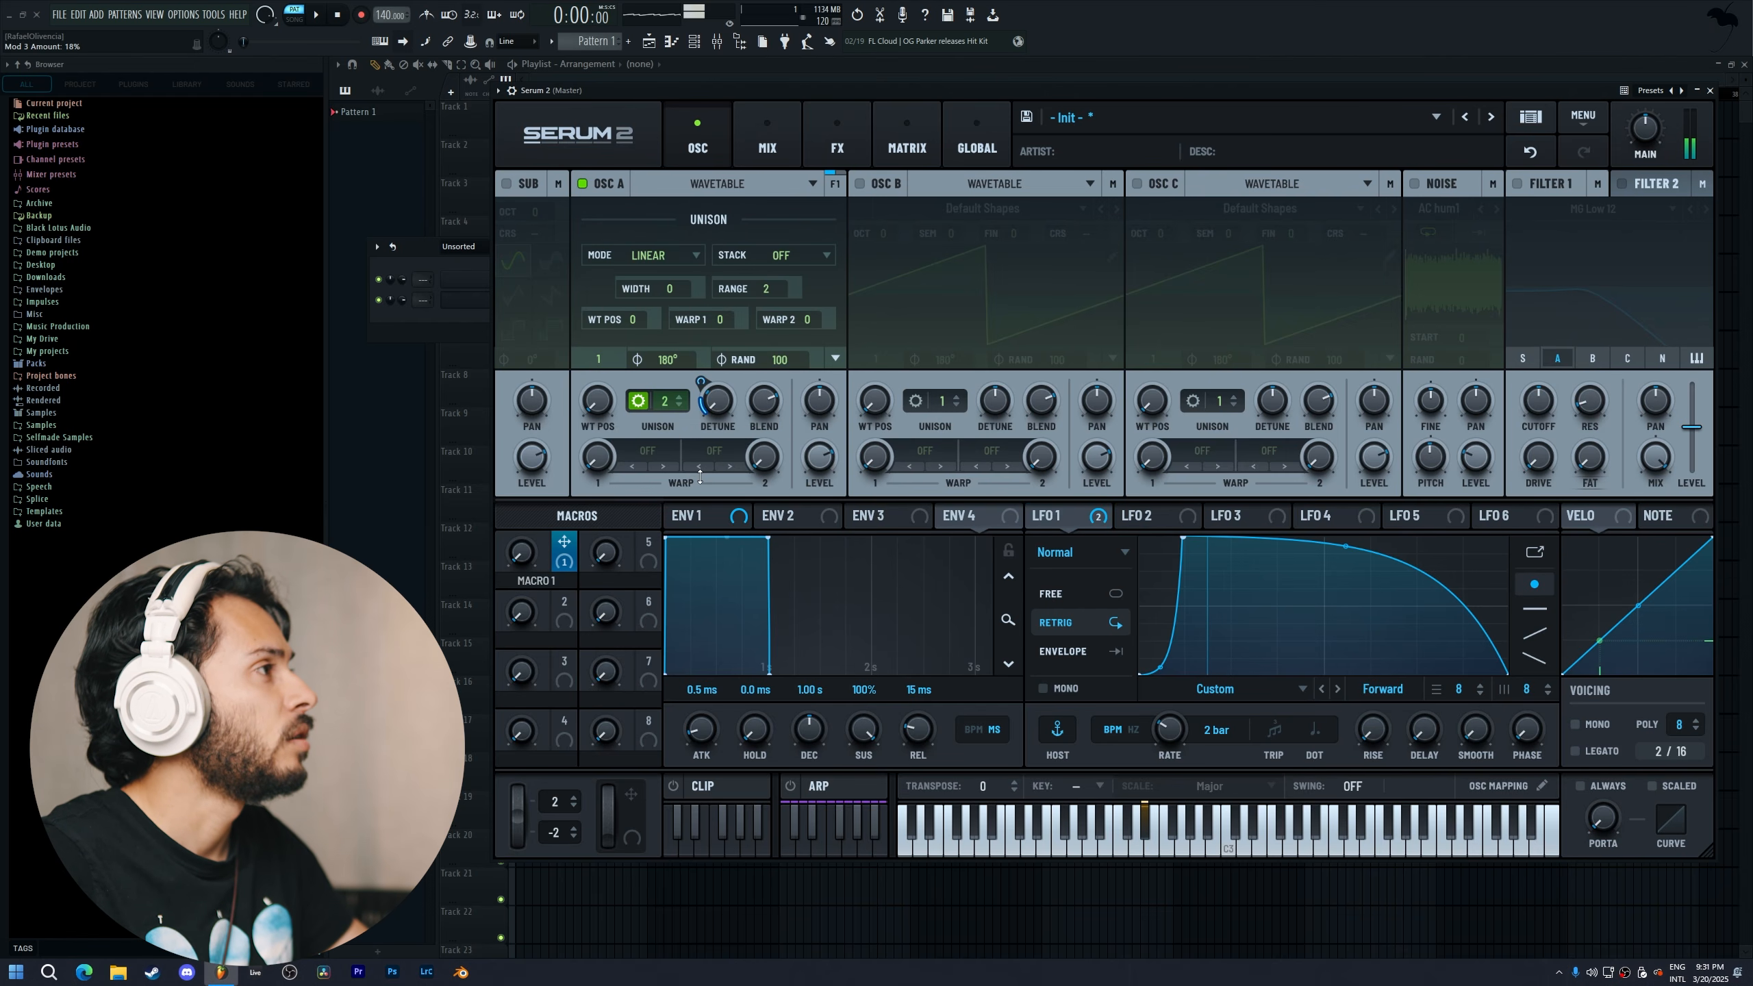
left_click_drag(523, 553, 587, 377)
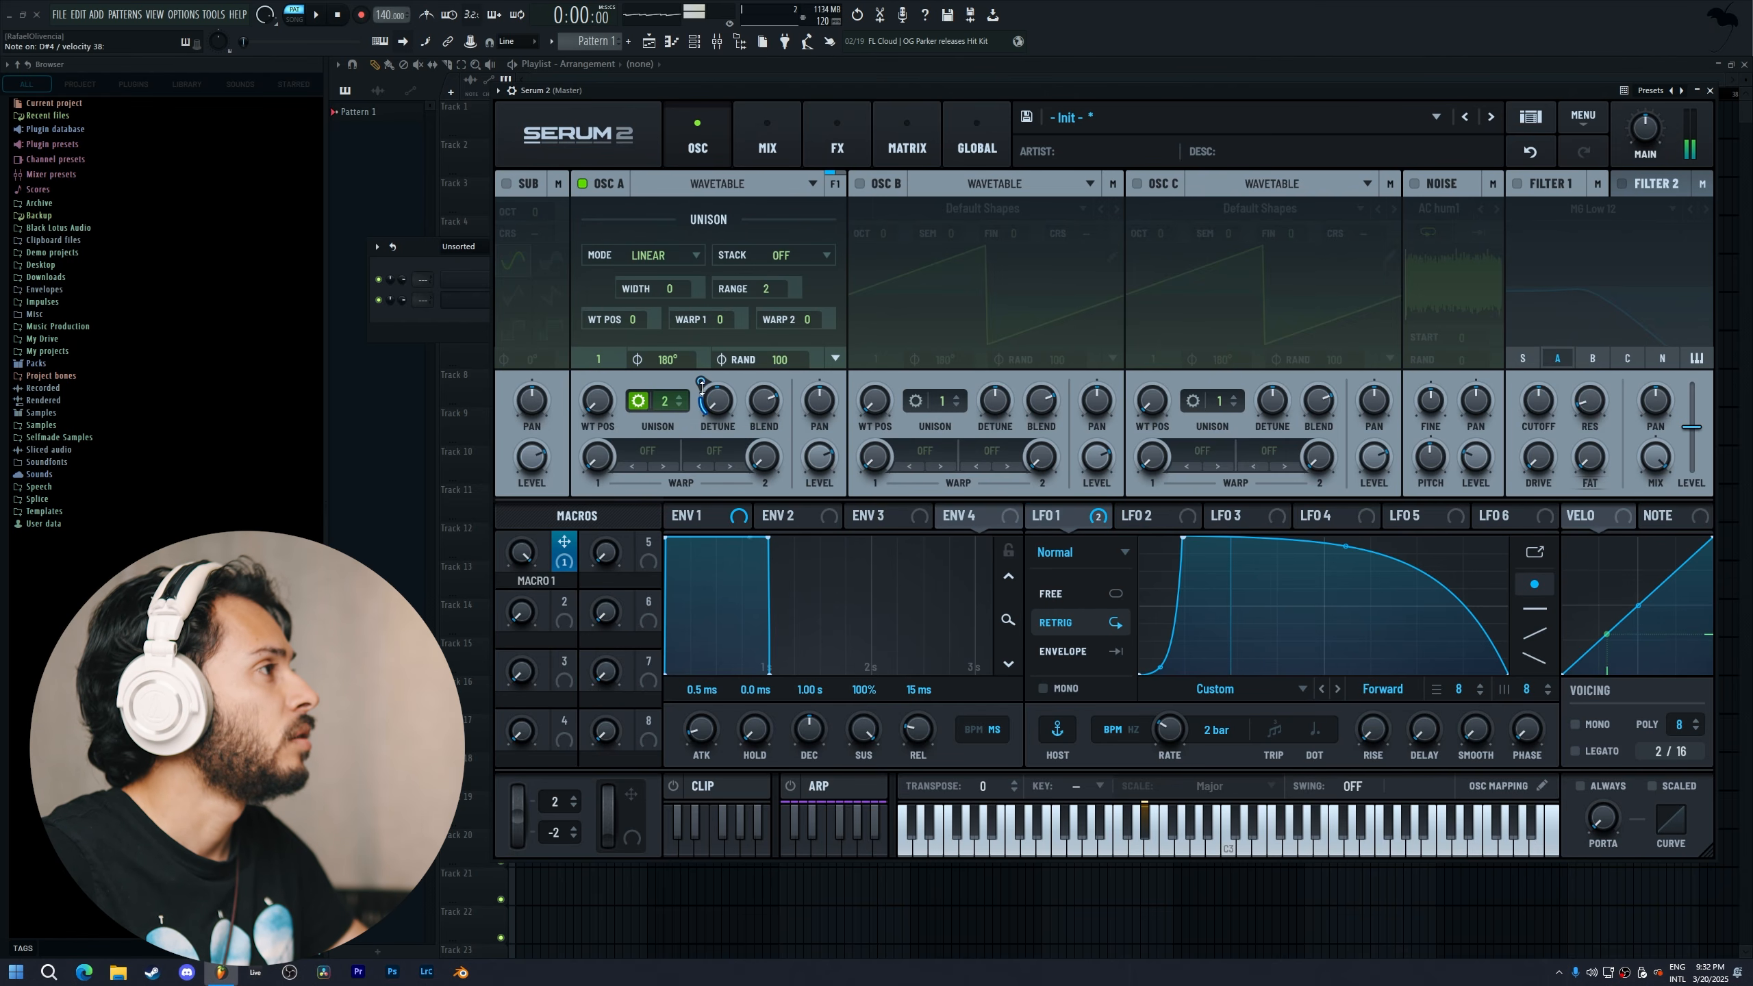
double_click(567, 581)
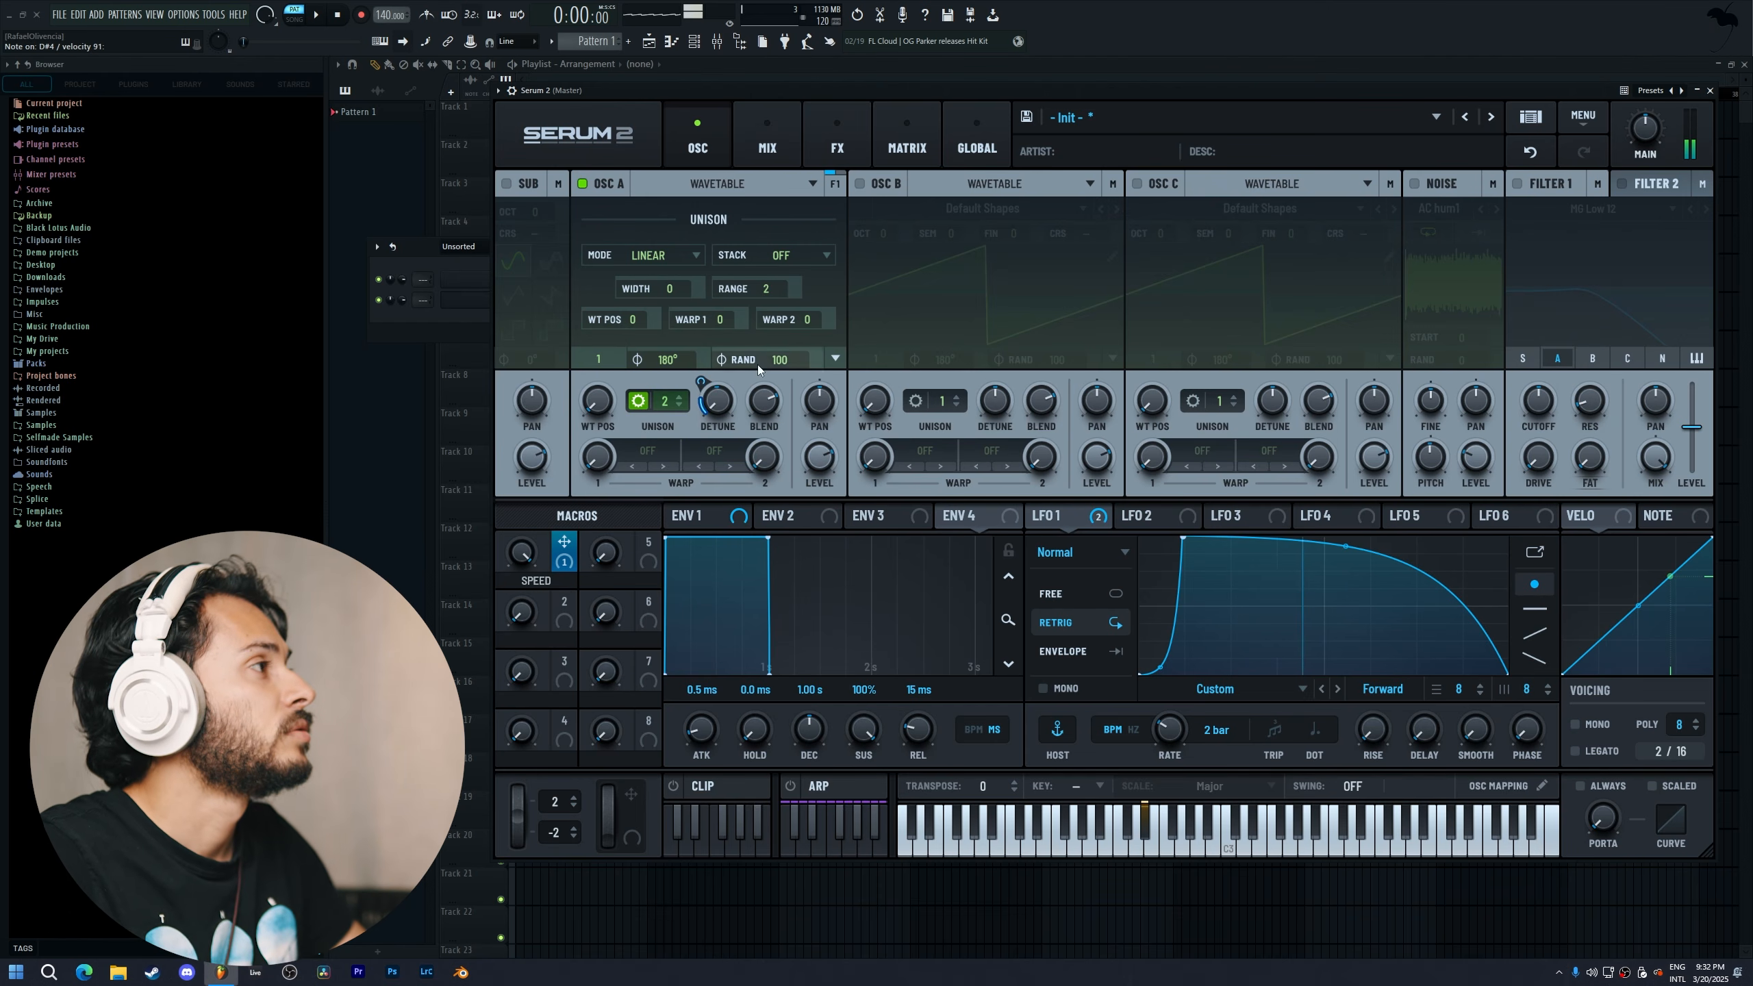
left_click(636, 401)
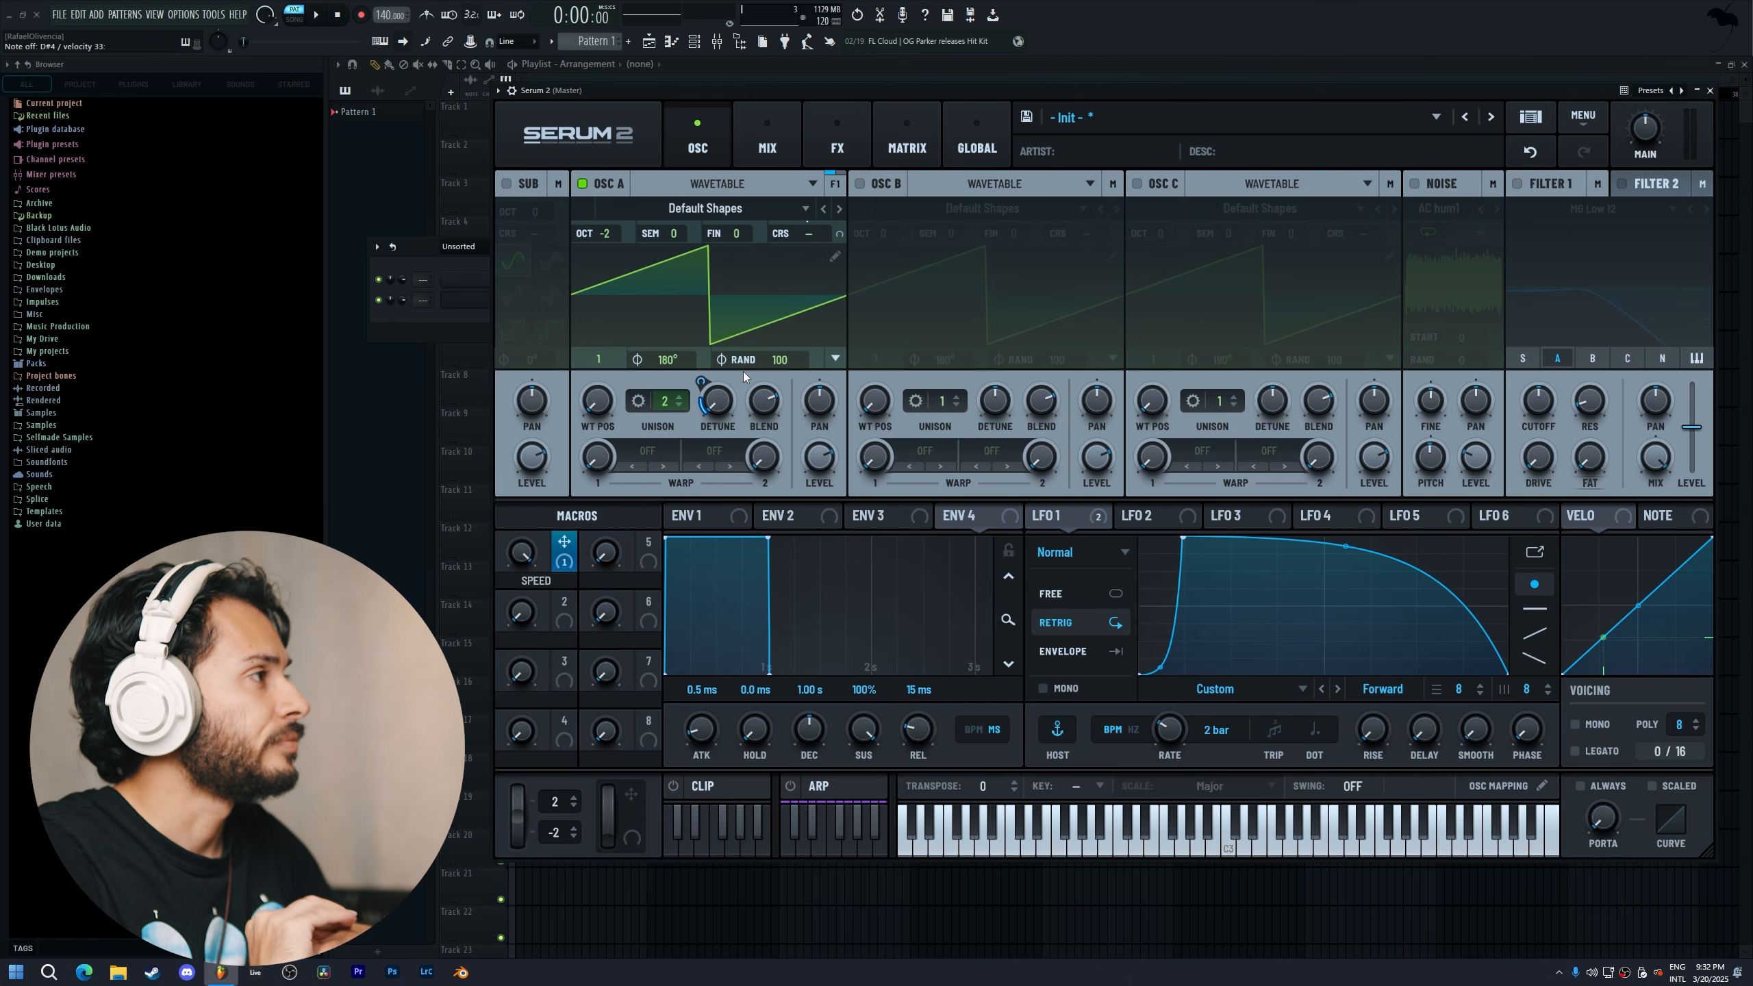
Enable the noise oscillator and set its source to the Geiger type from the Color noises
left_click(1422, 183)
left_click(1426, 208)
mouse_move(1434, 231)
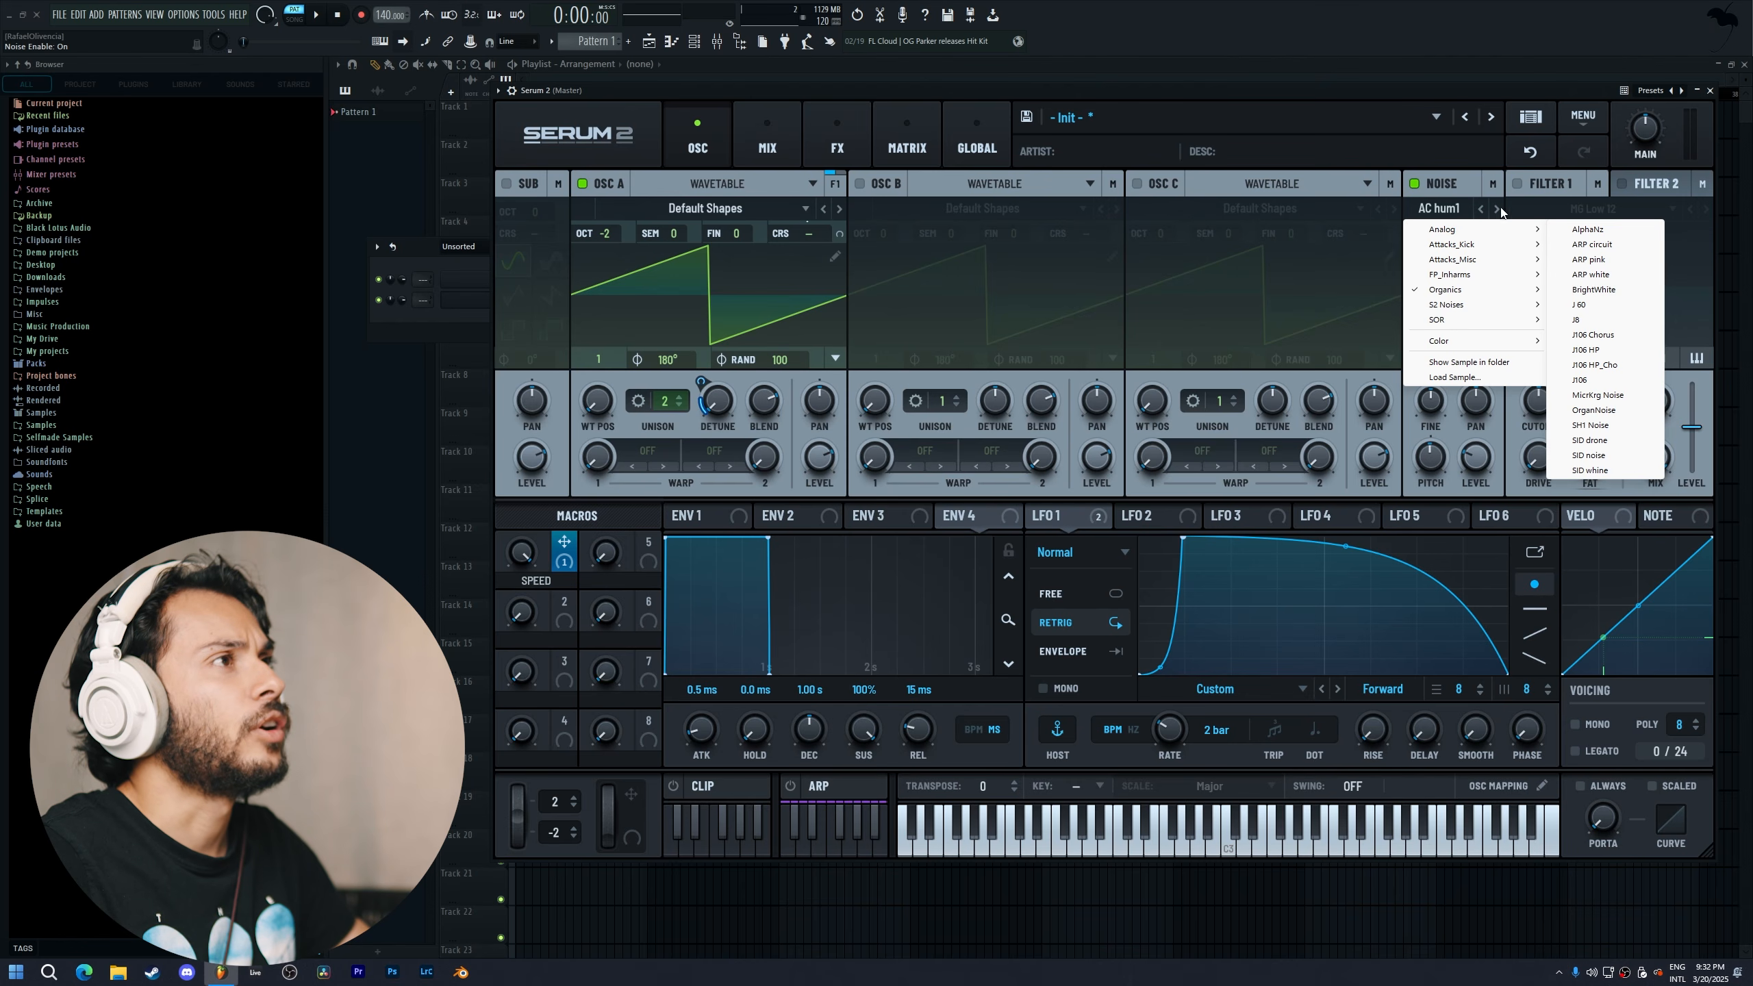
mouse_move(1484, 339)
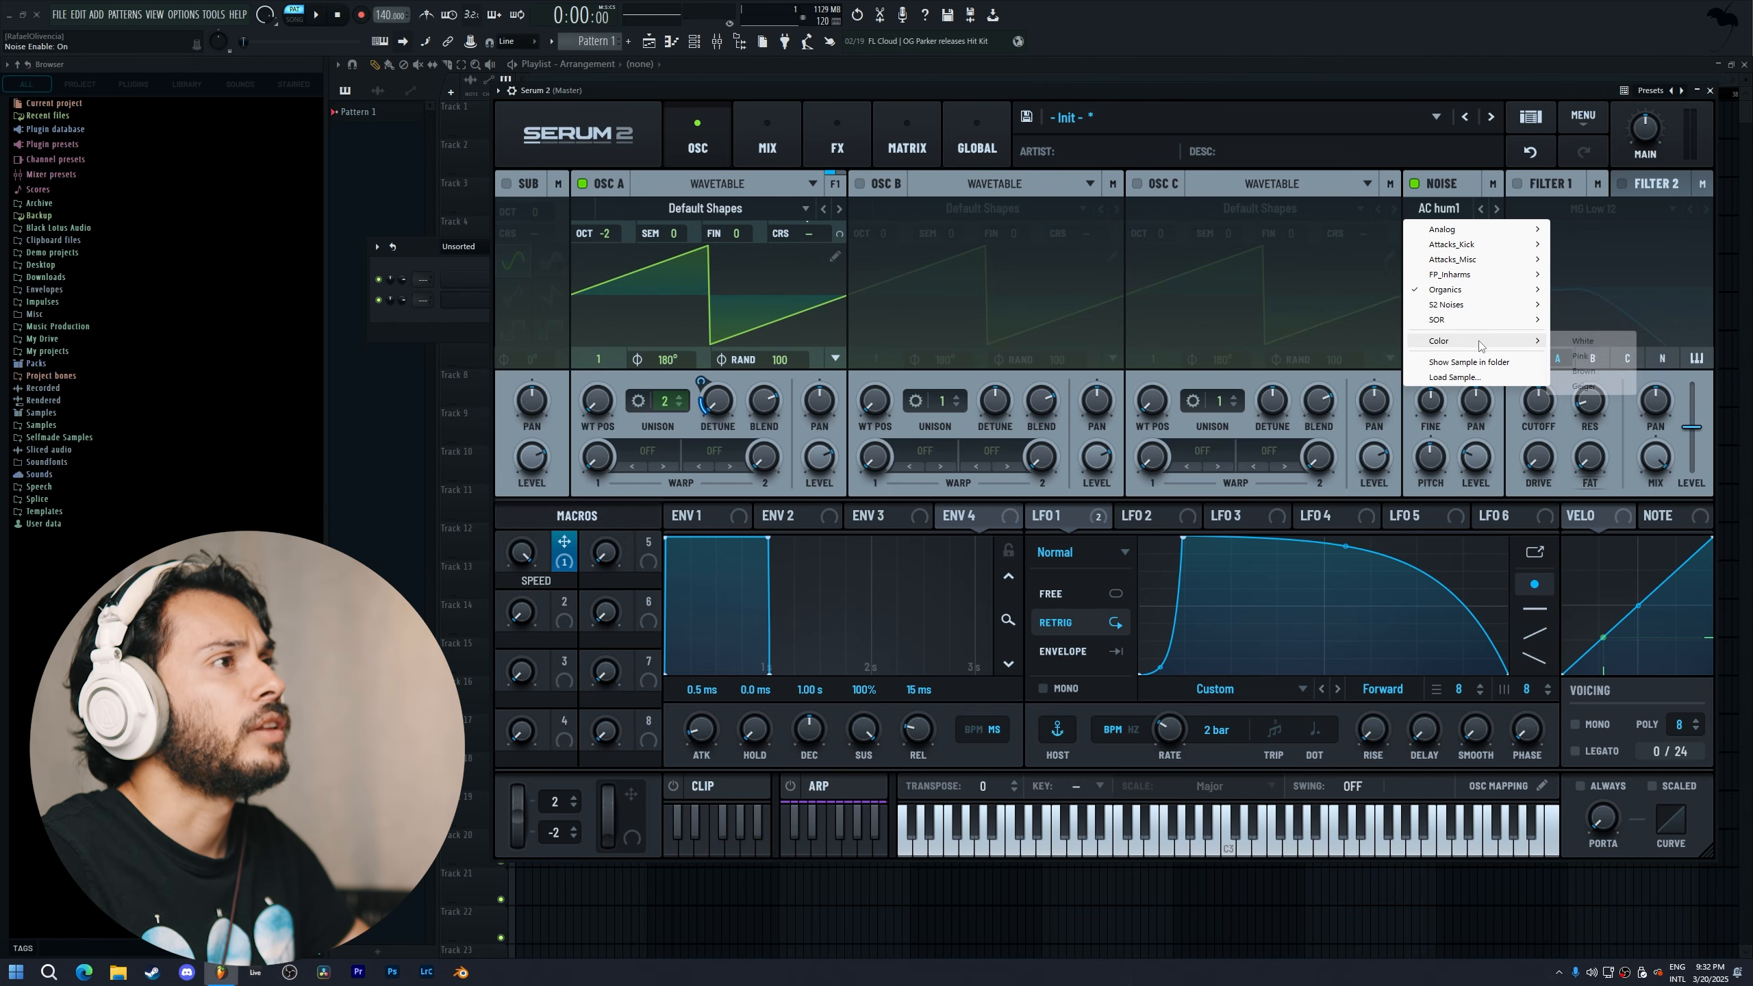
left_click(1598, 338)
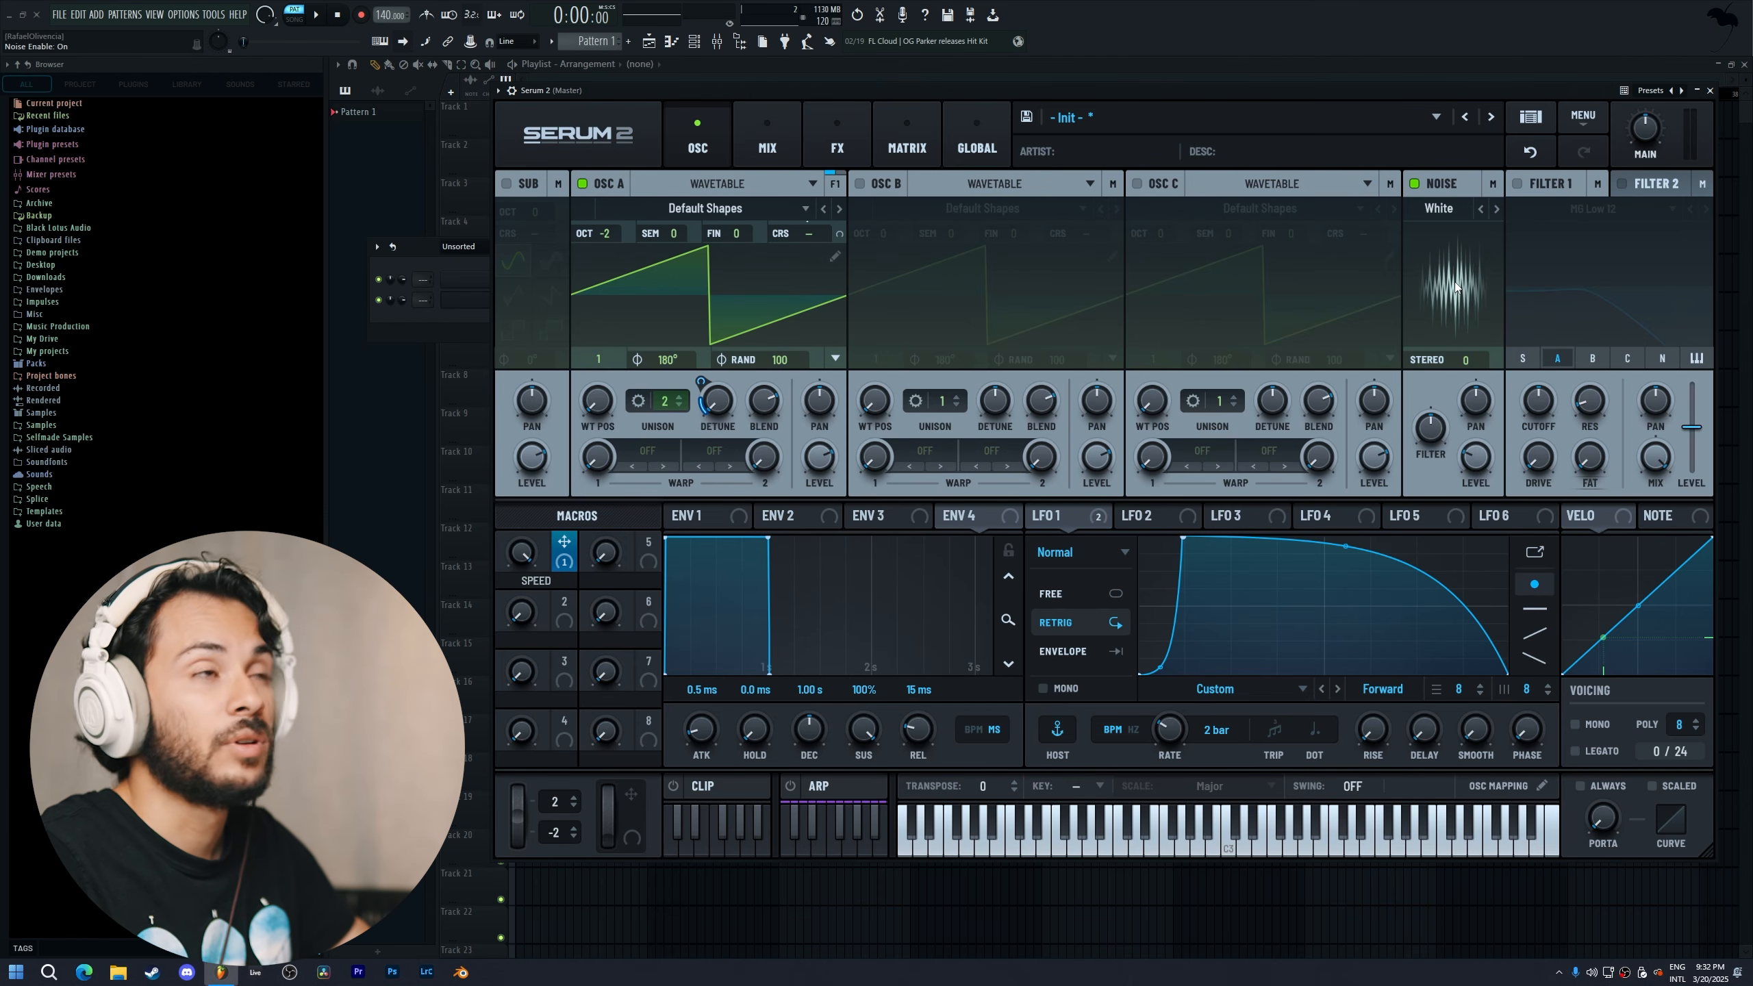
left_click(1445, 209)
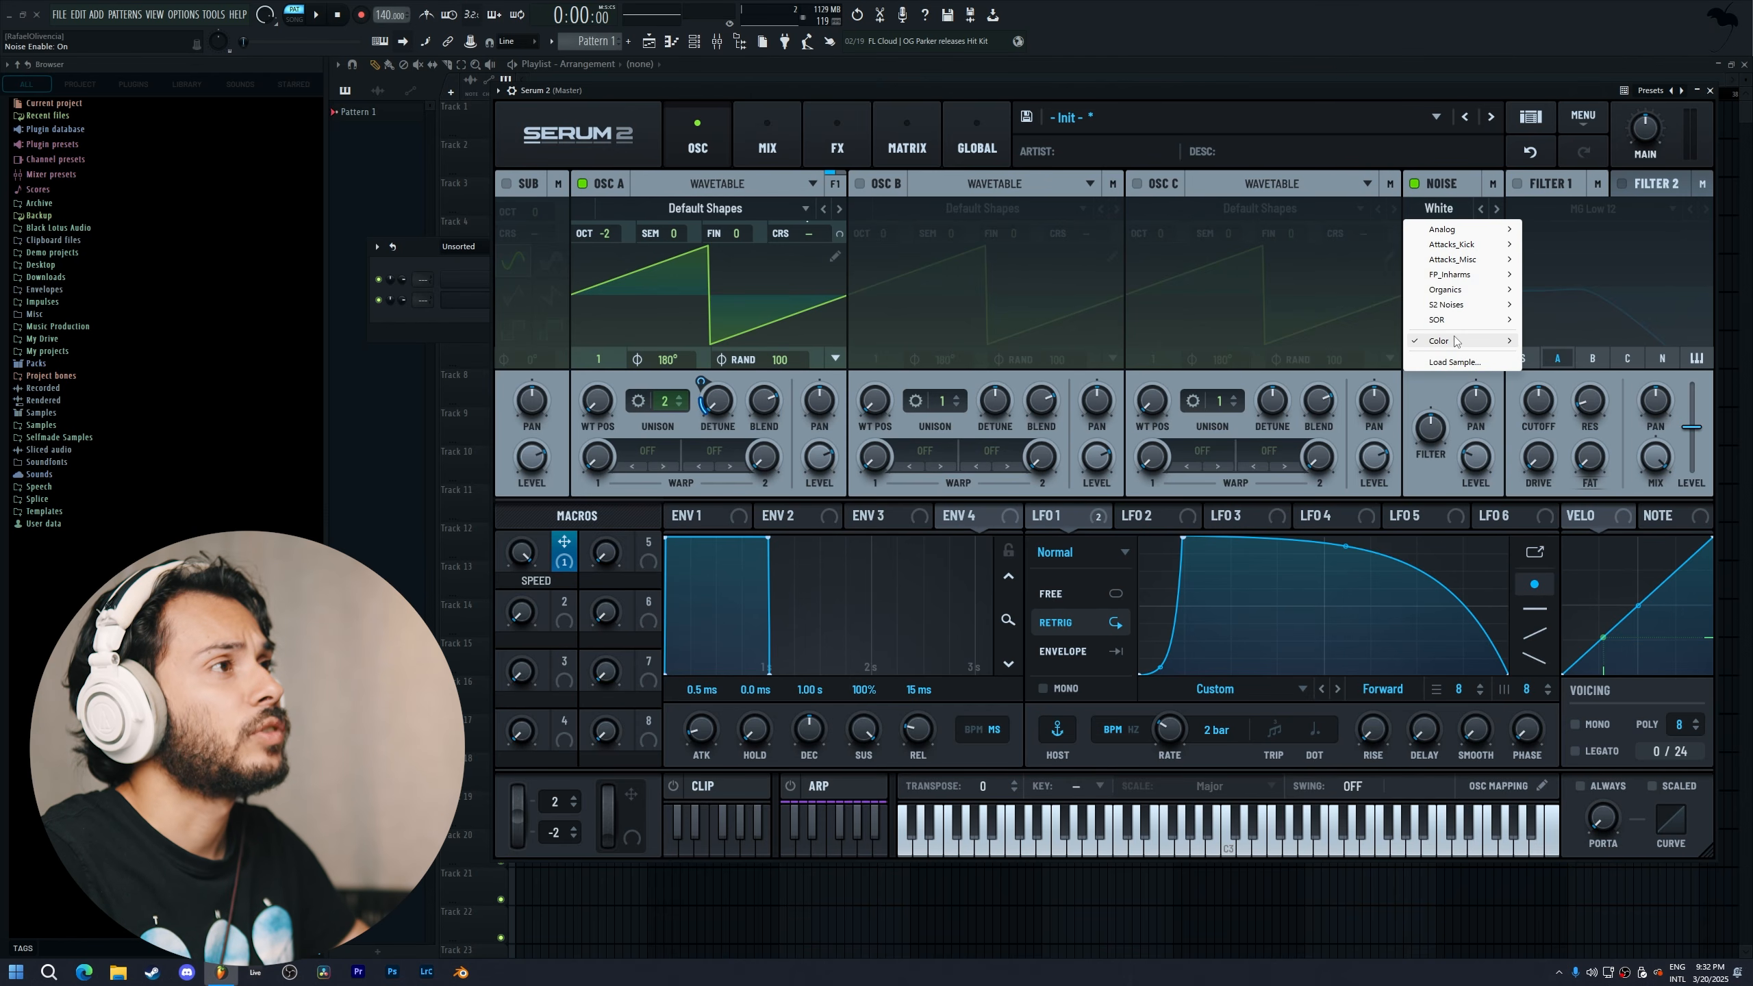
mouse_move(1457, 341)
left_click(1556, 386)
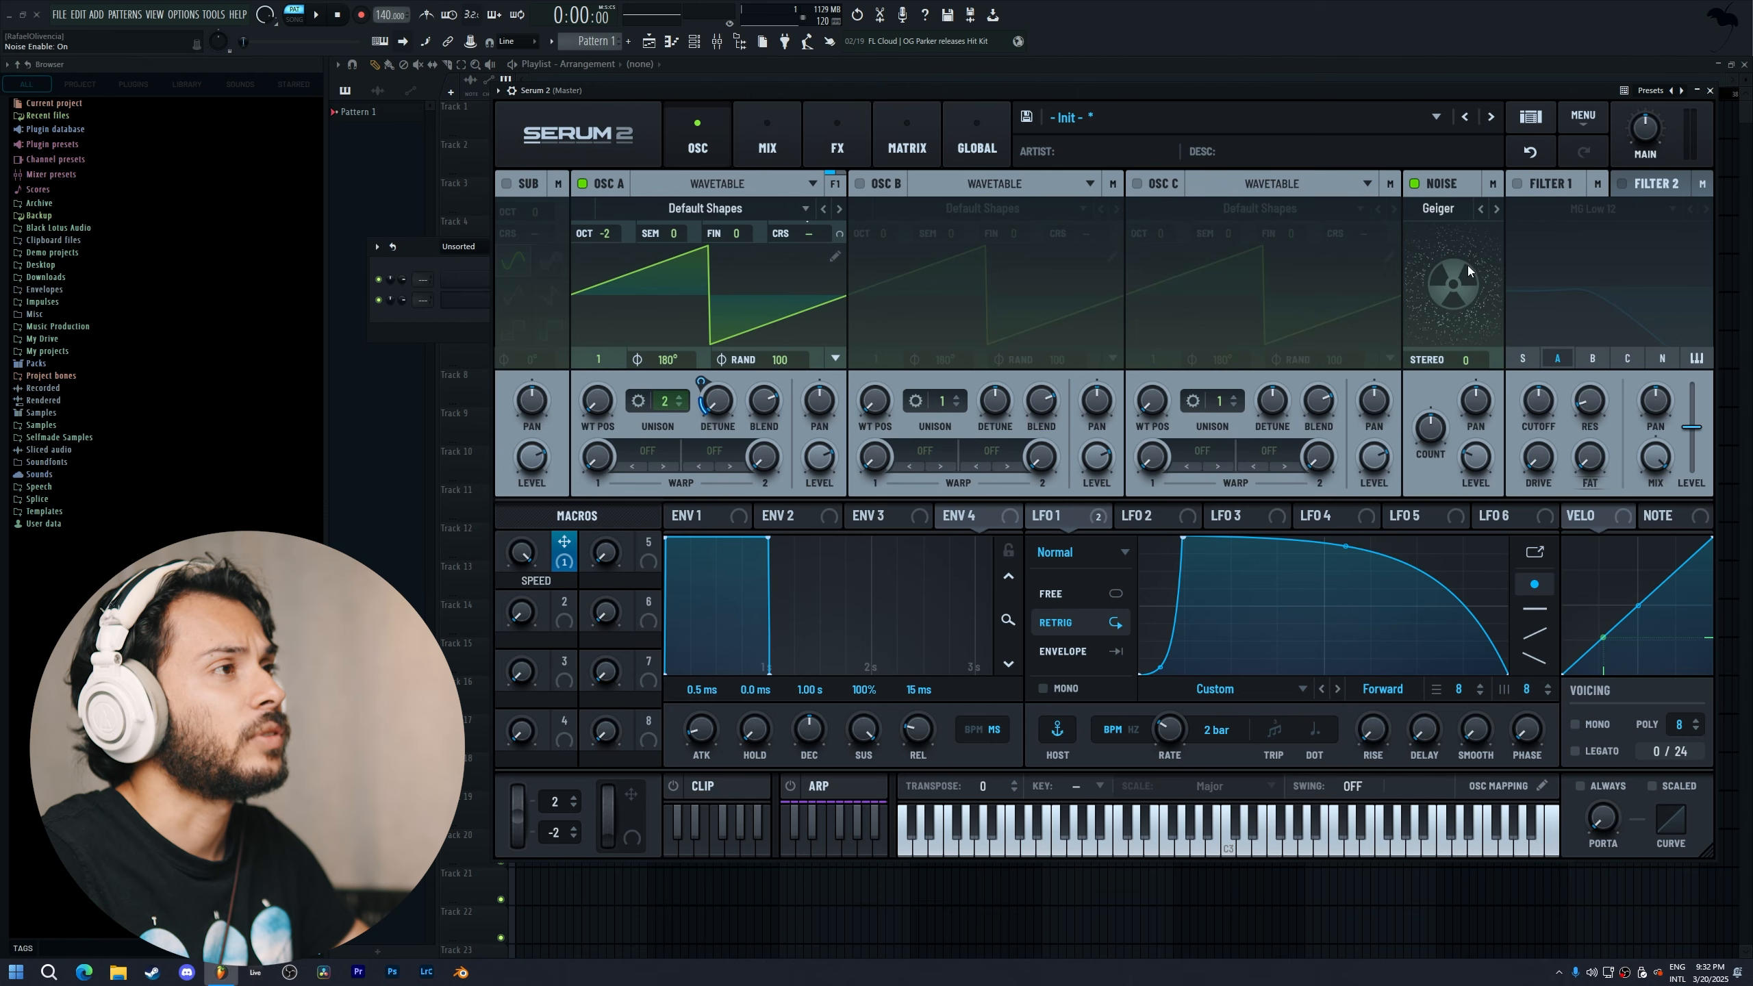
Audition the Color noises with OSC A disabled, return to Geiger and re-enable OSC A
left_click(583, 185)
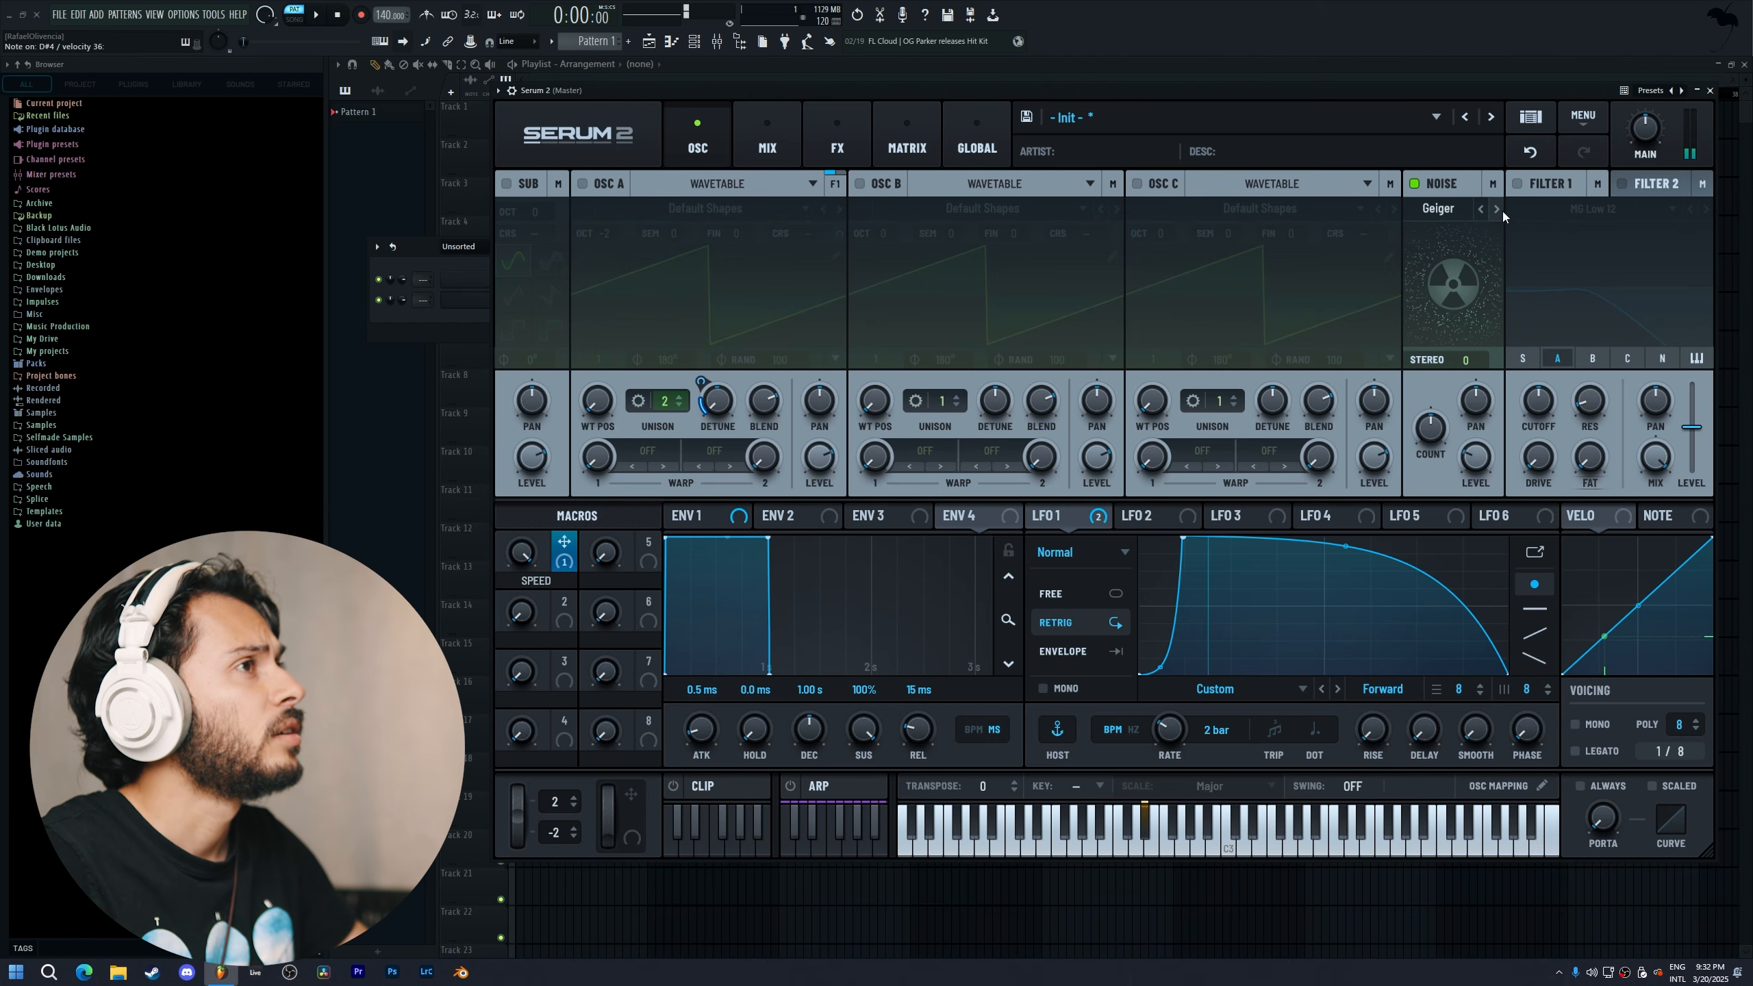
left_click(1482, 209)
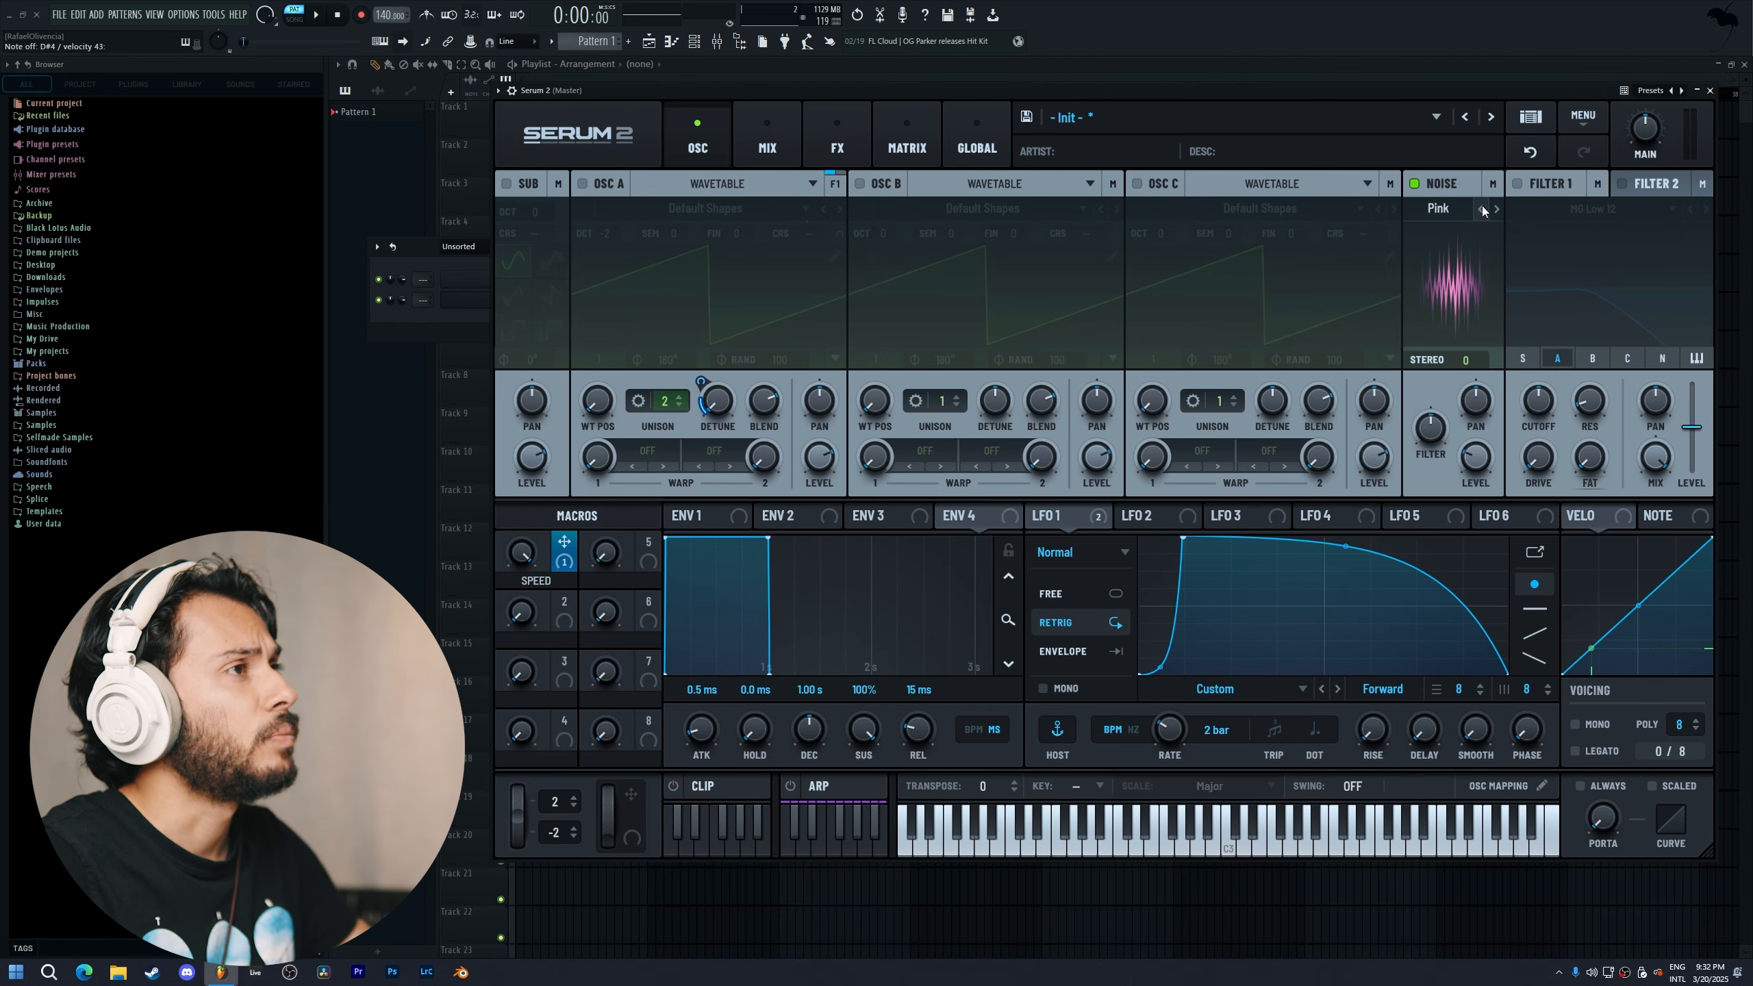
left_click(1482, 210)
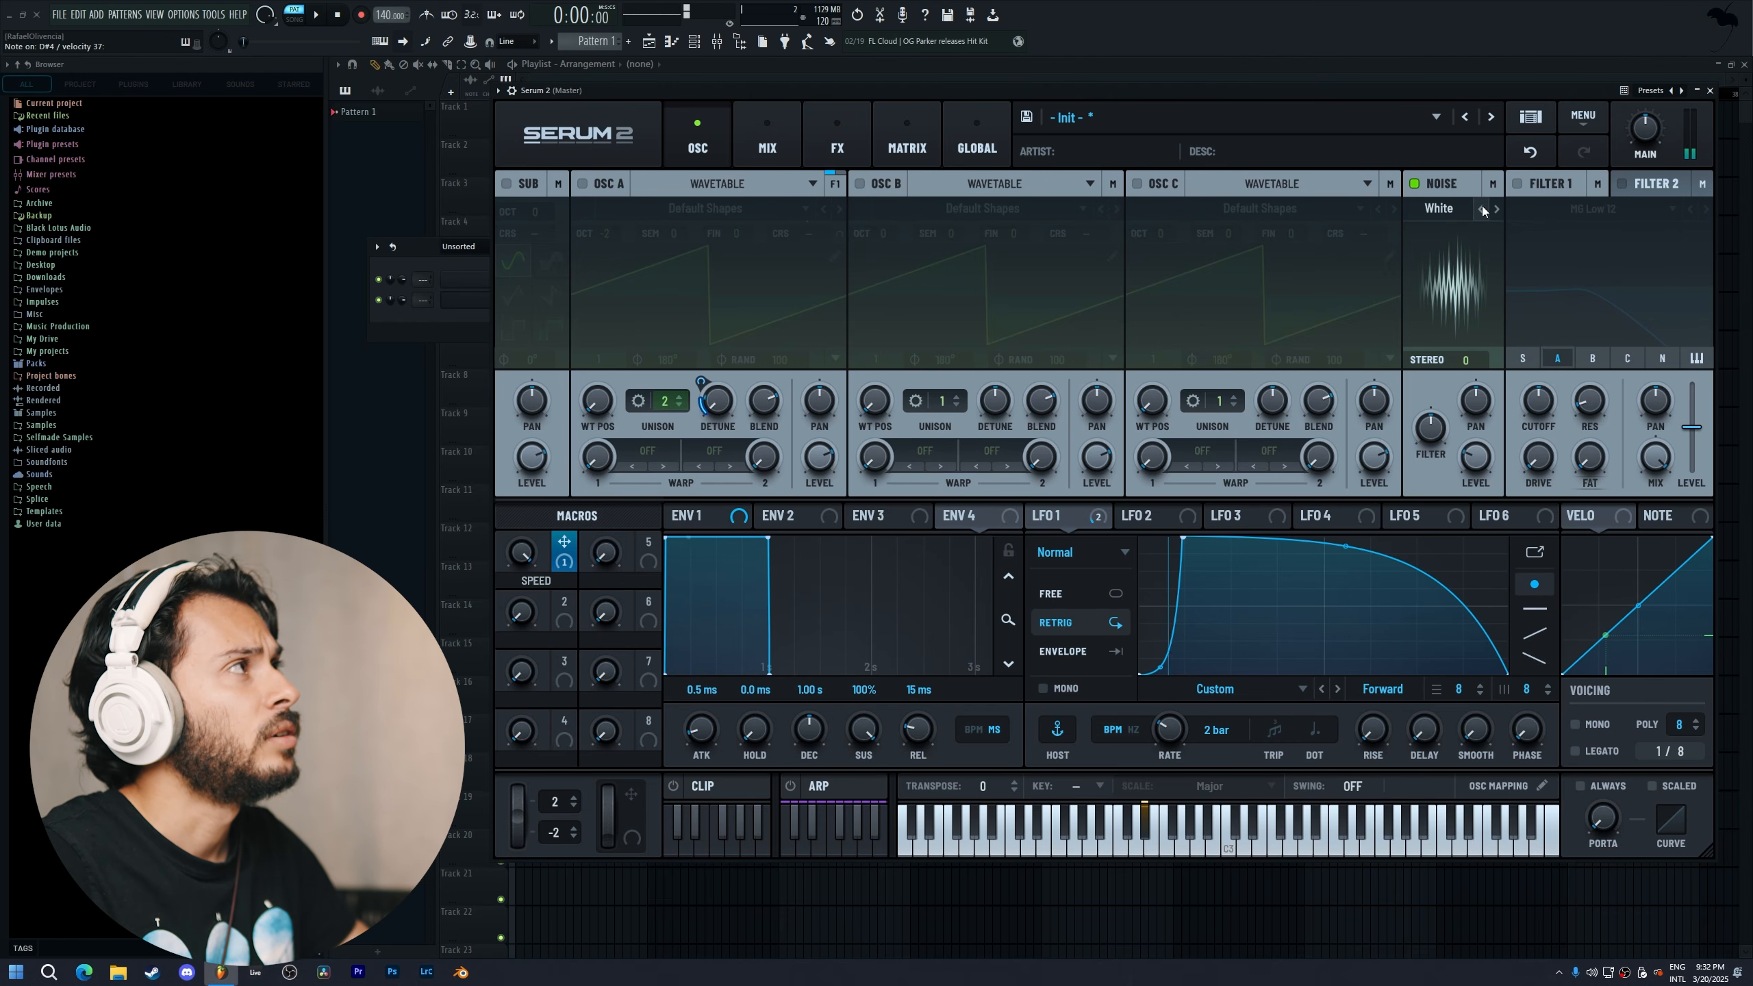
left_click(1497, 210)
left_click(1496, 210)
left_click(1494, 210)
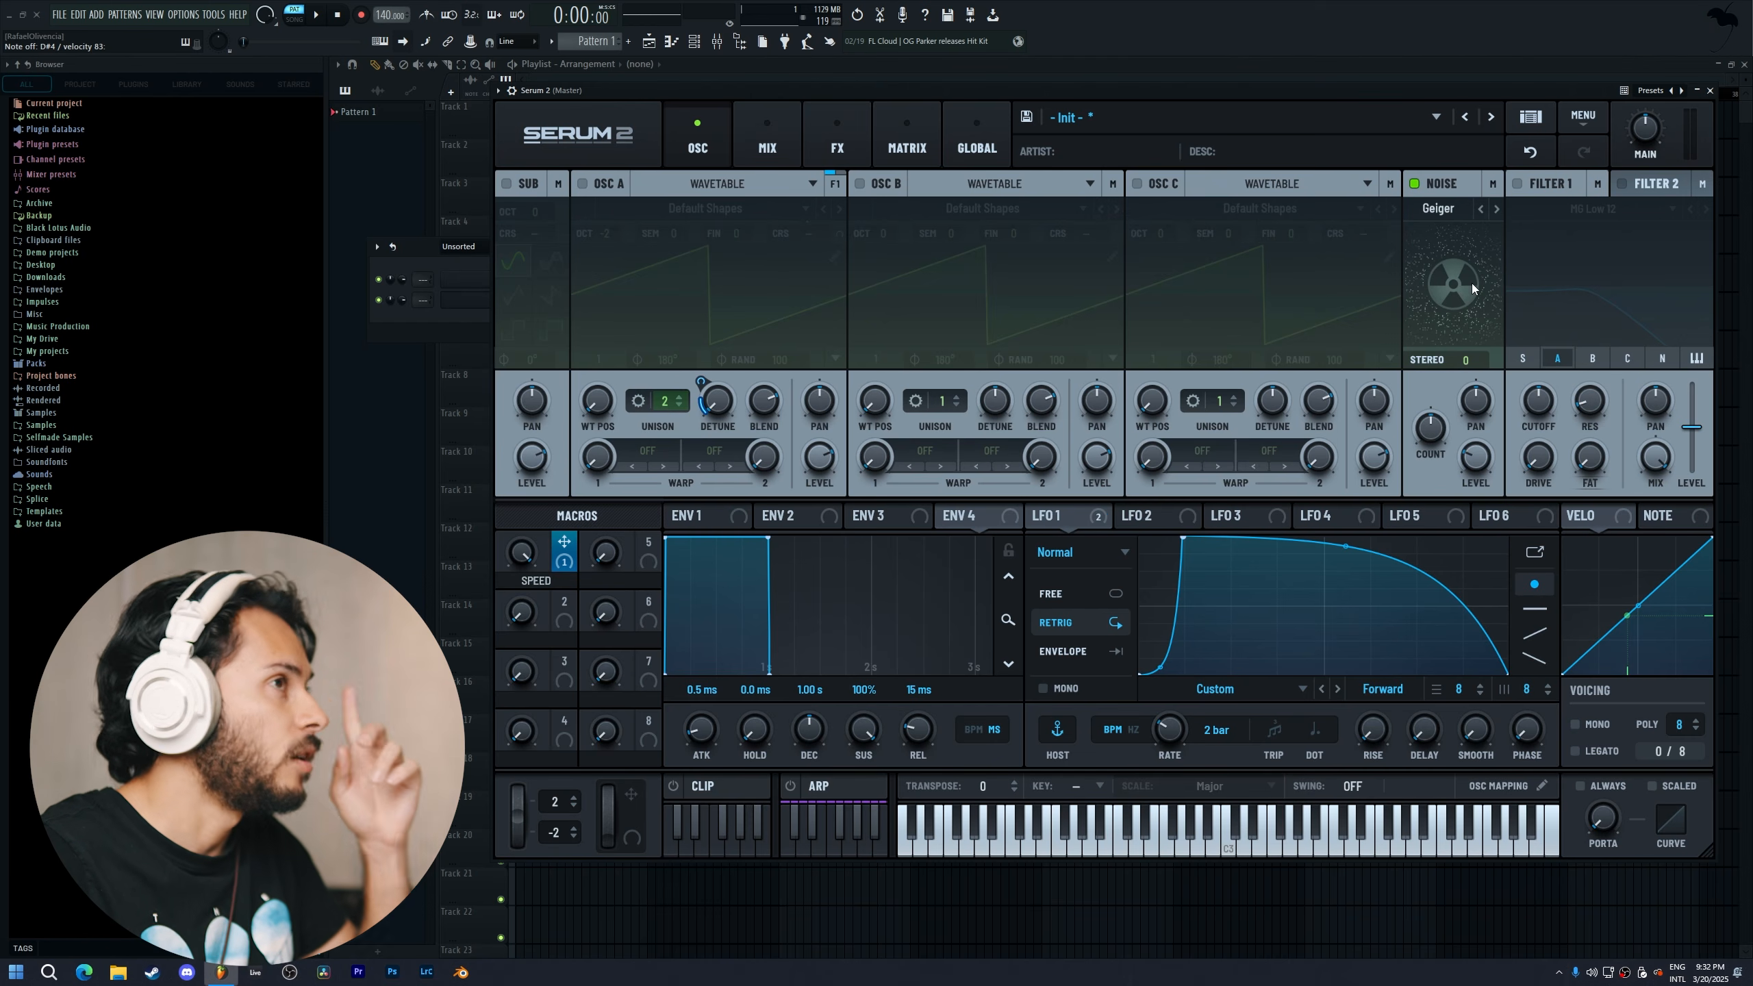
left_click(584, 183)
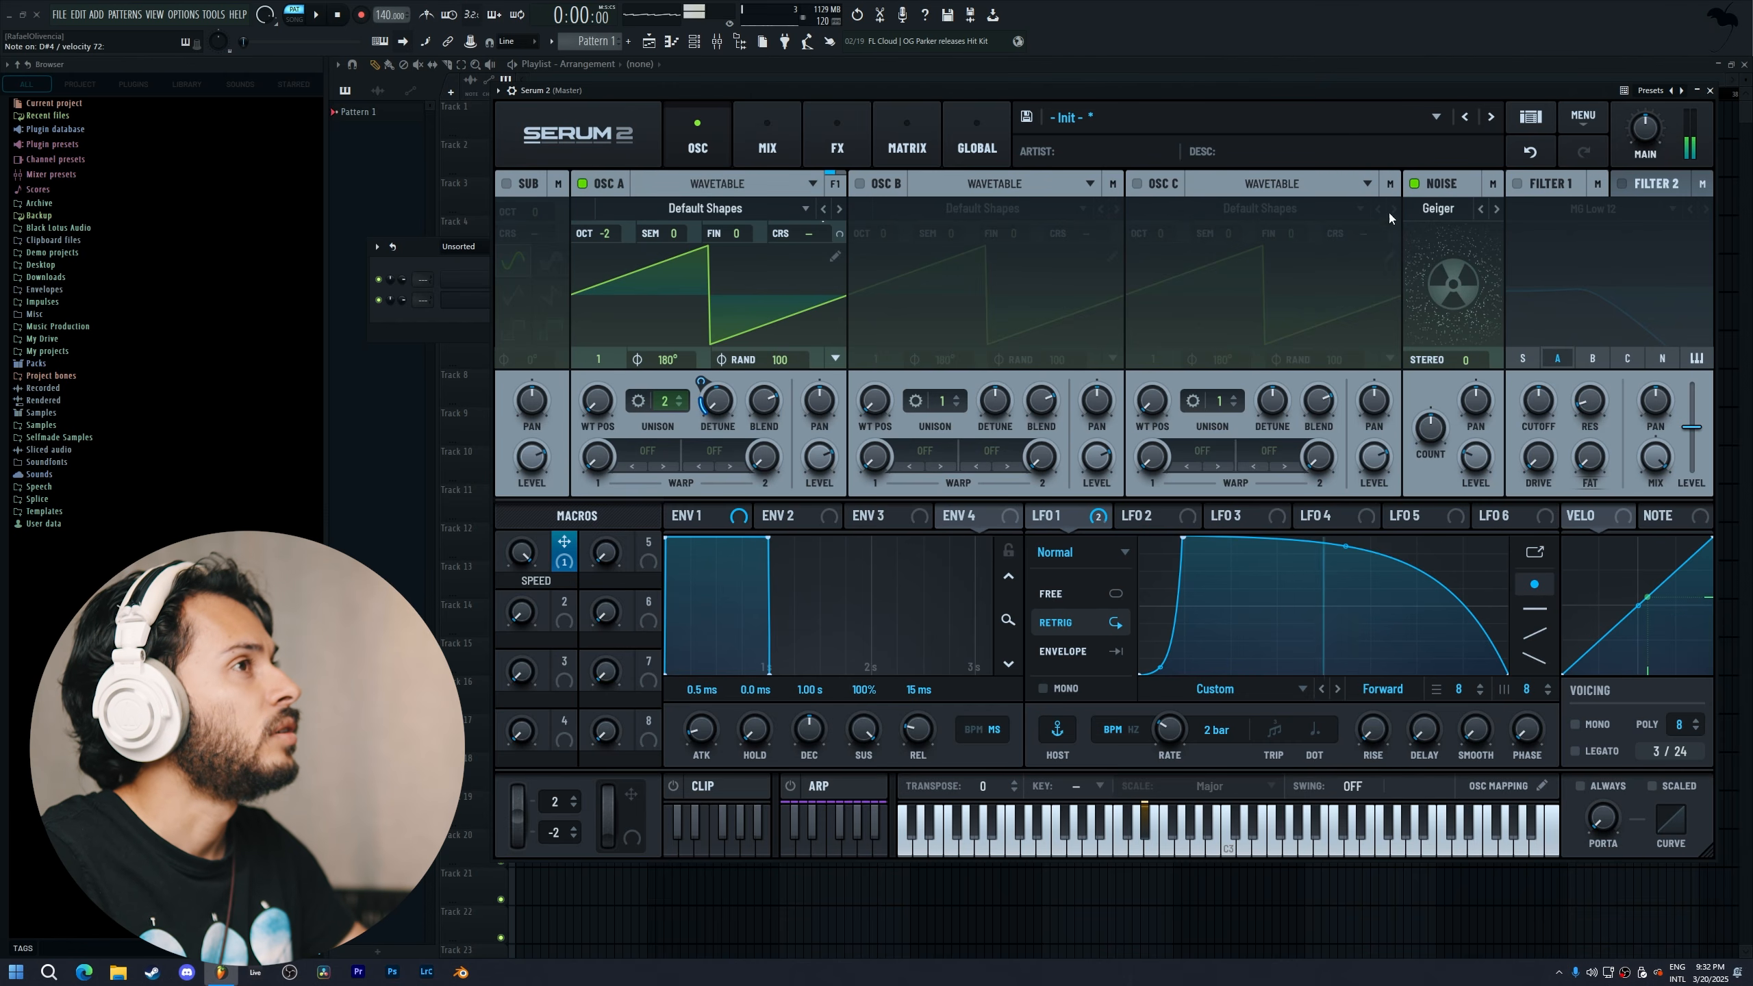
Enable Filter 1 and set its type to the High 24 high-pass filter
left_click(1512, 185)
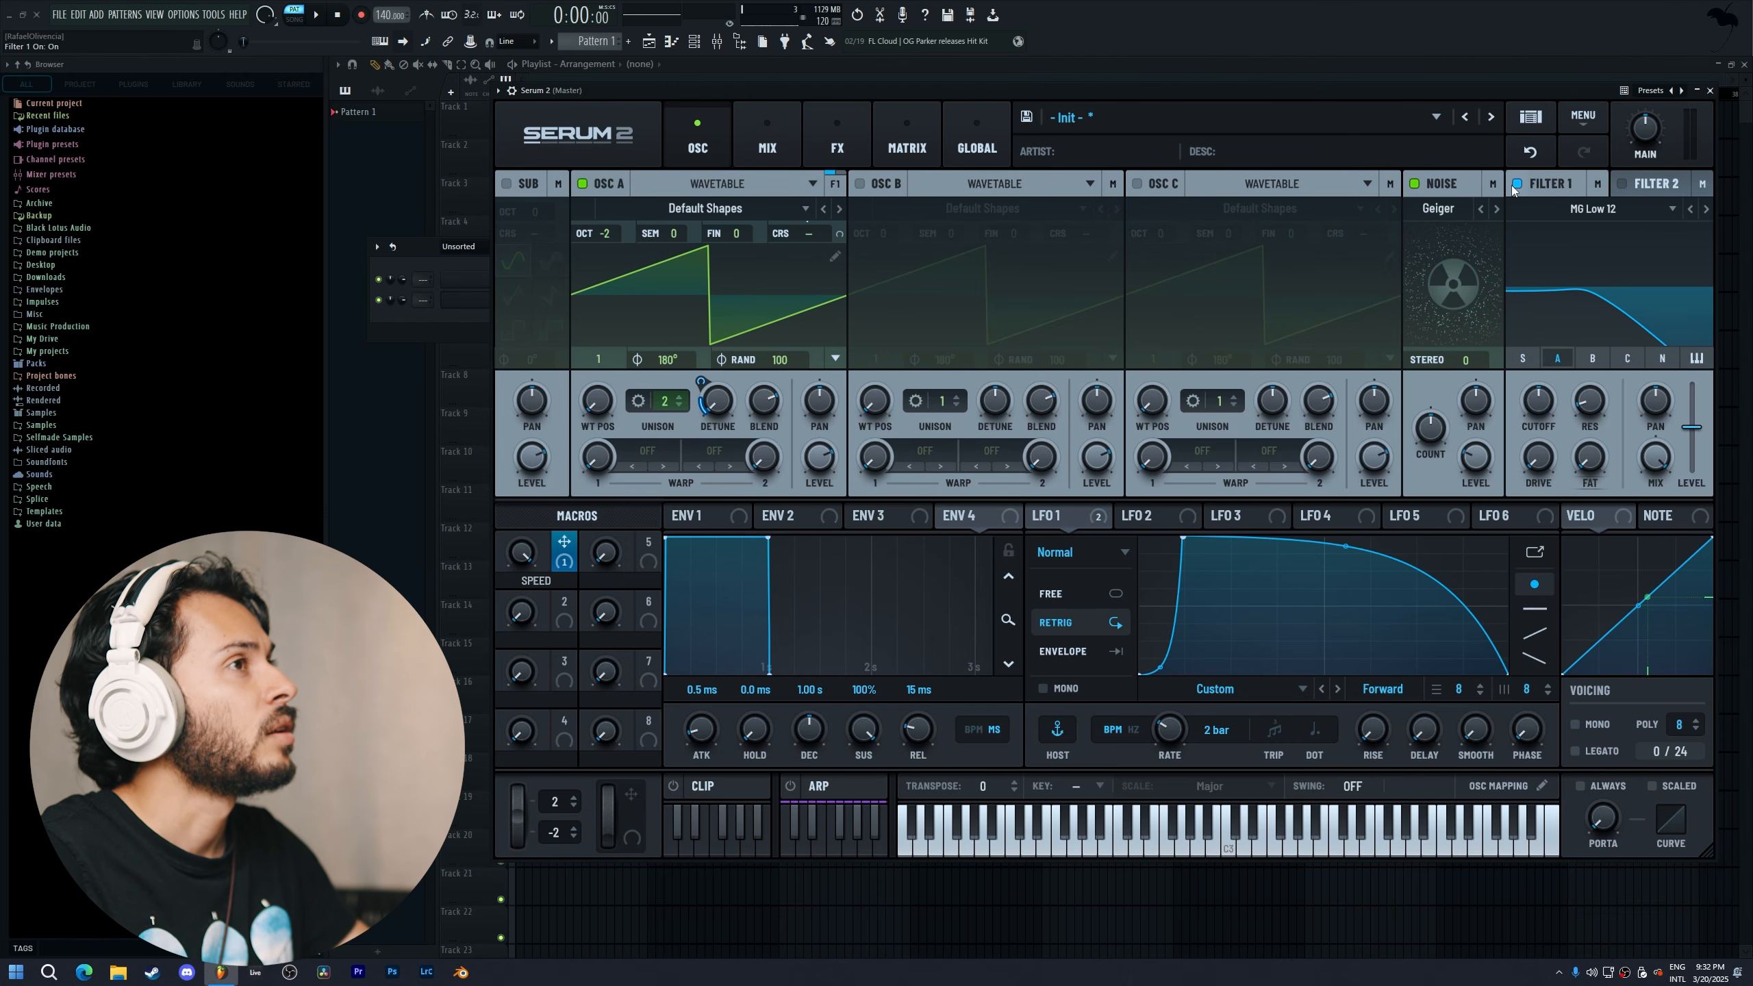
left_click(1536, 206)
mouse_move(1554, 231)
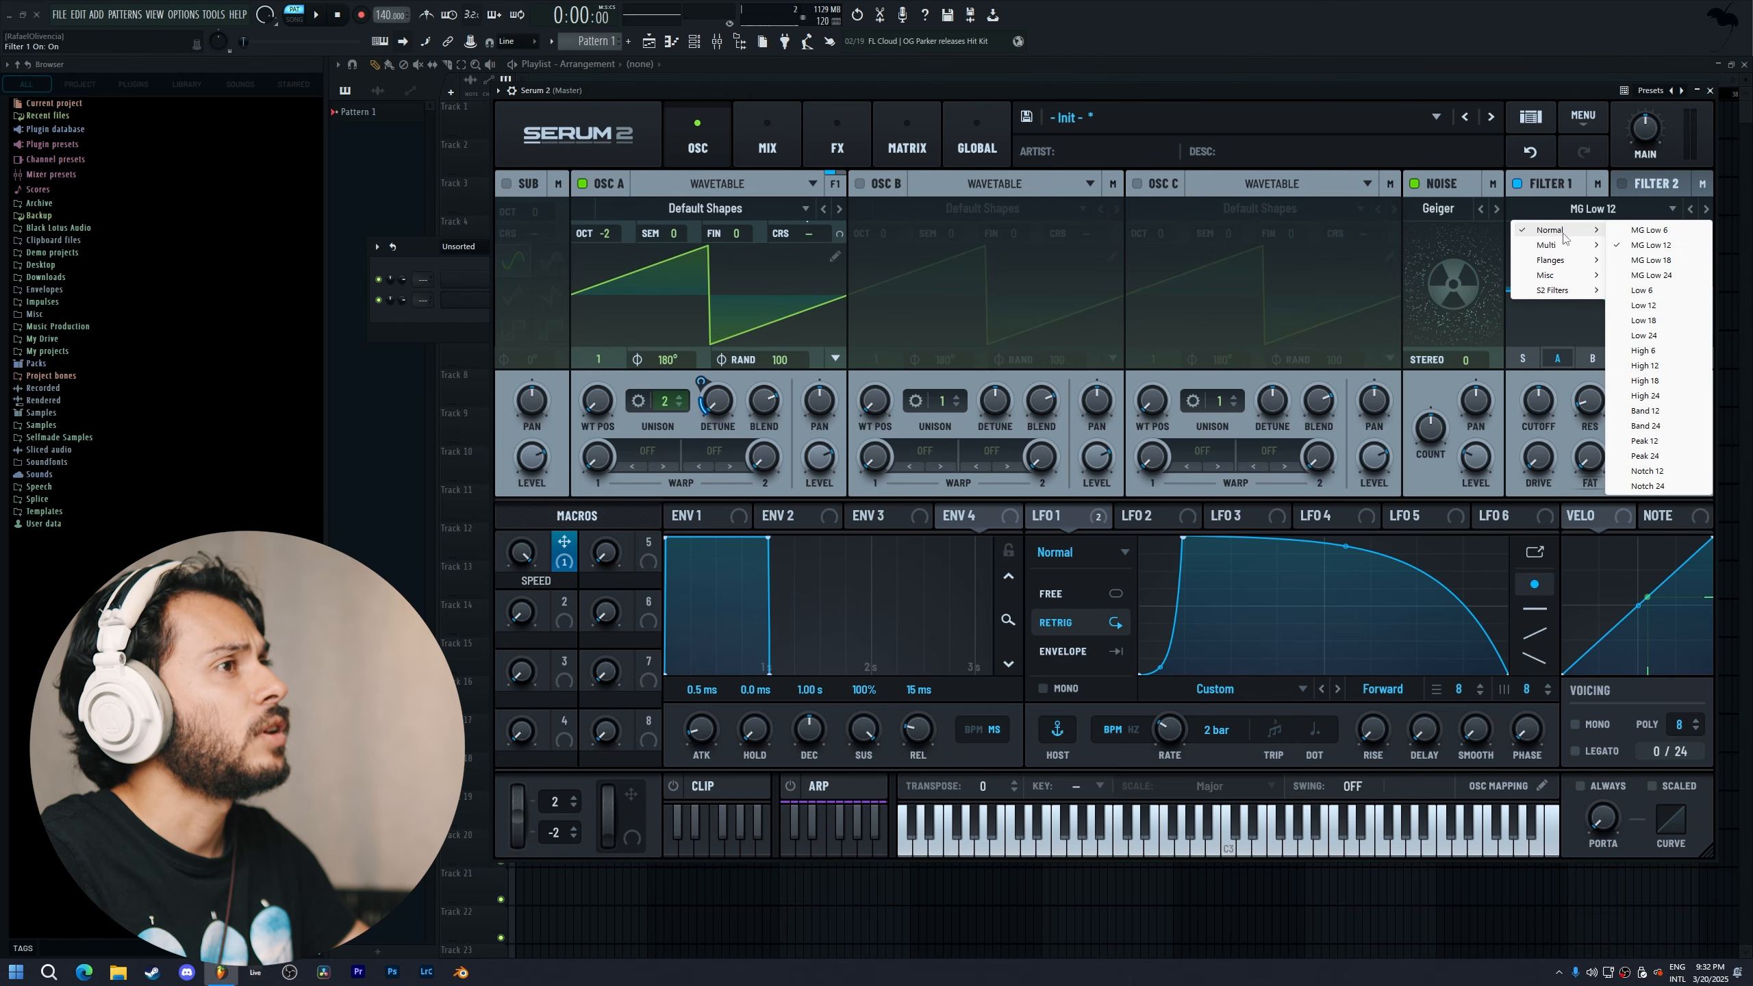
left_click(1647, 396)
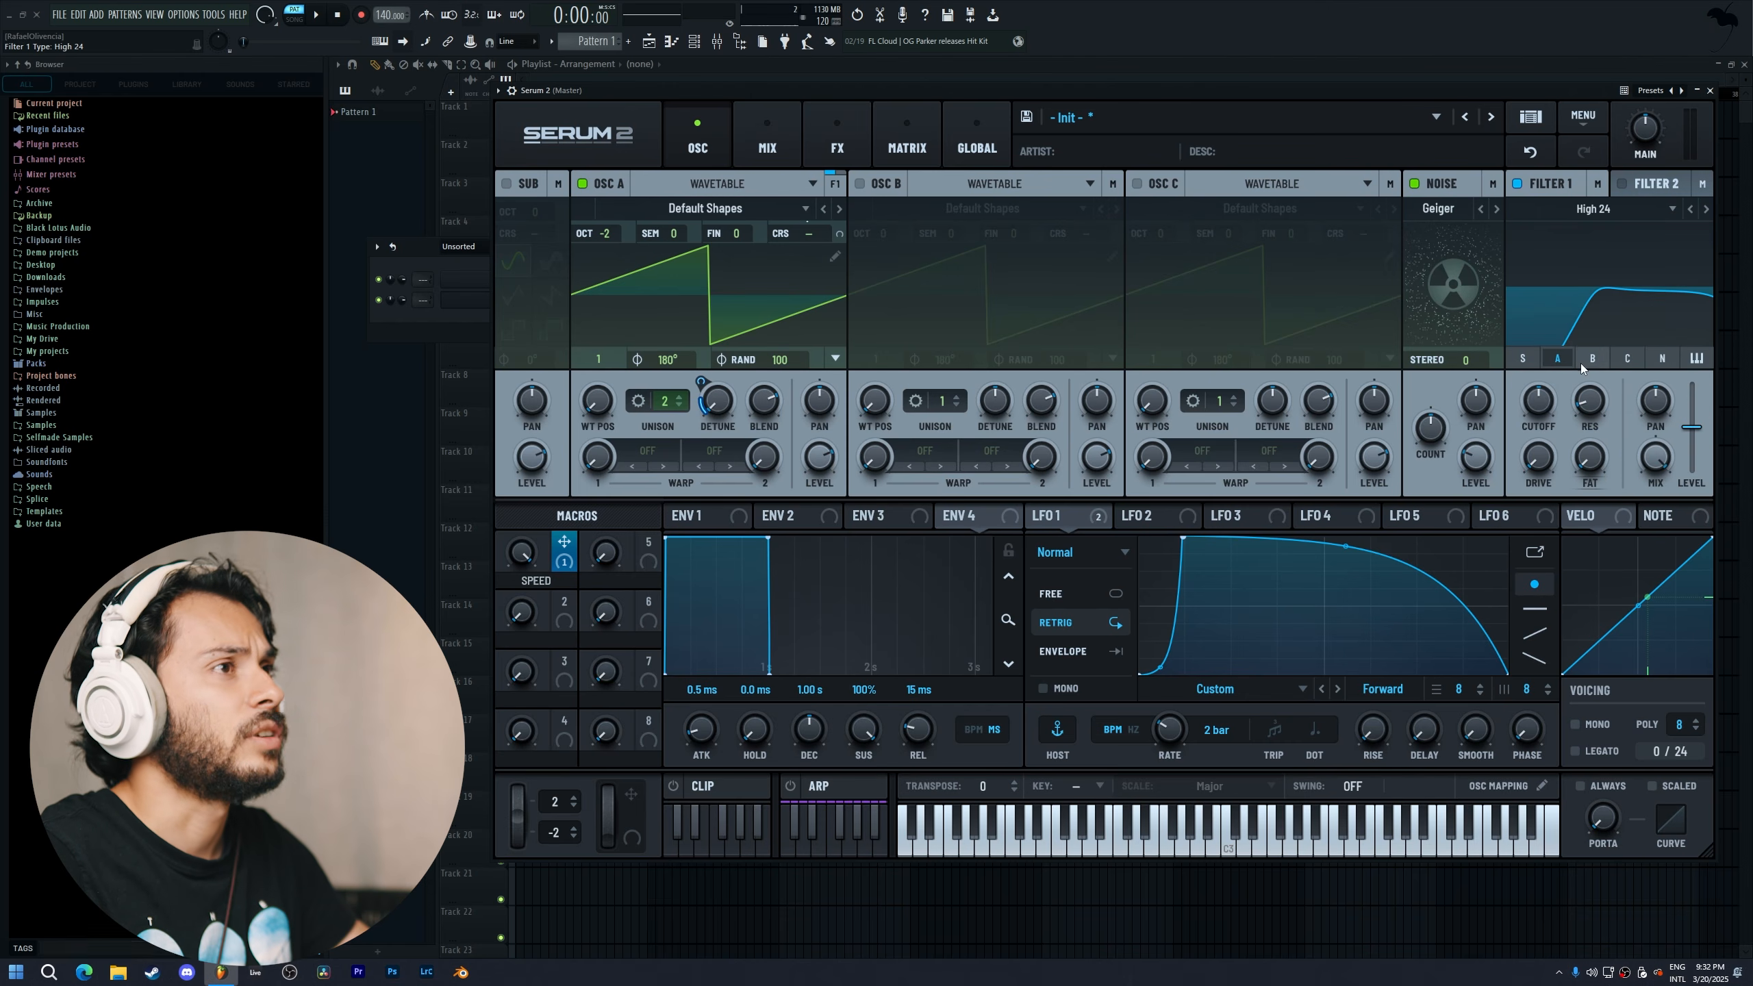
Lower Filter 1's cutoff, modulate it with LFO 1 and raise the filter's Fat amount
left_click_drag(1539, 409, 1539, 469)
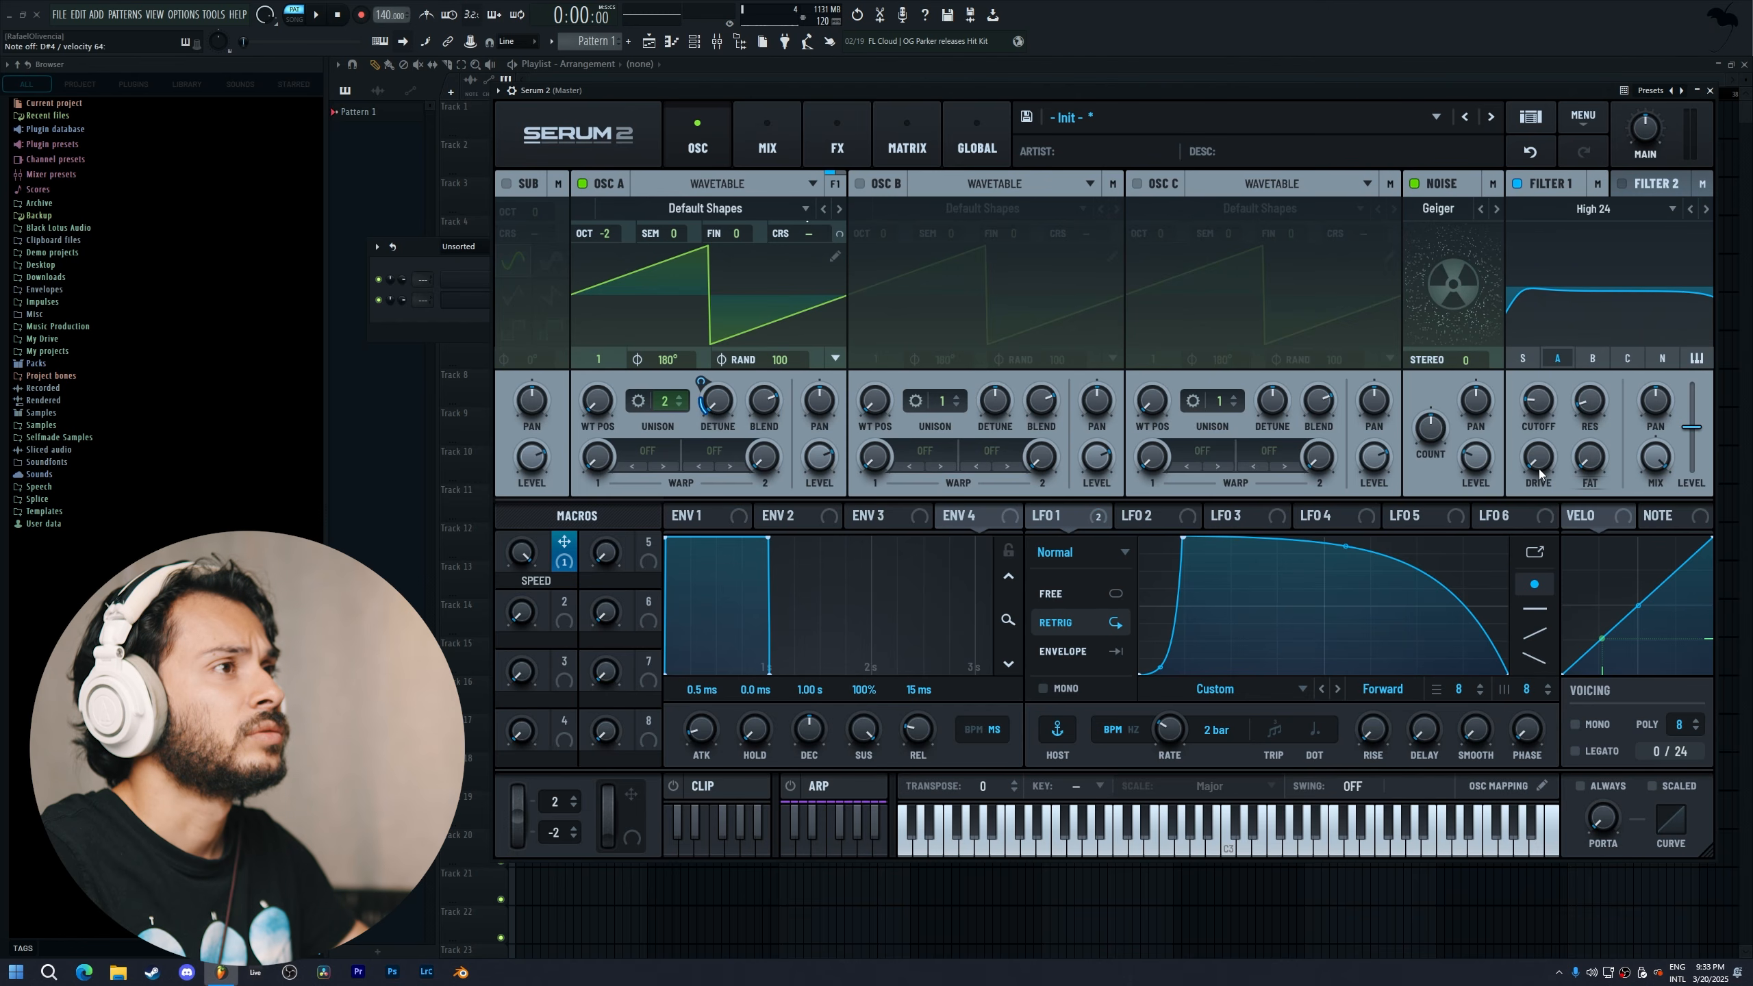
left_click_drag(1036, 516, 1529, 429)
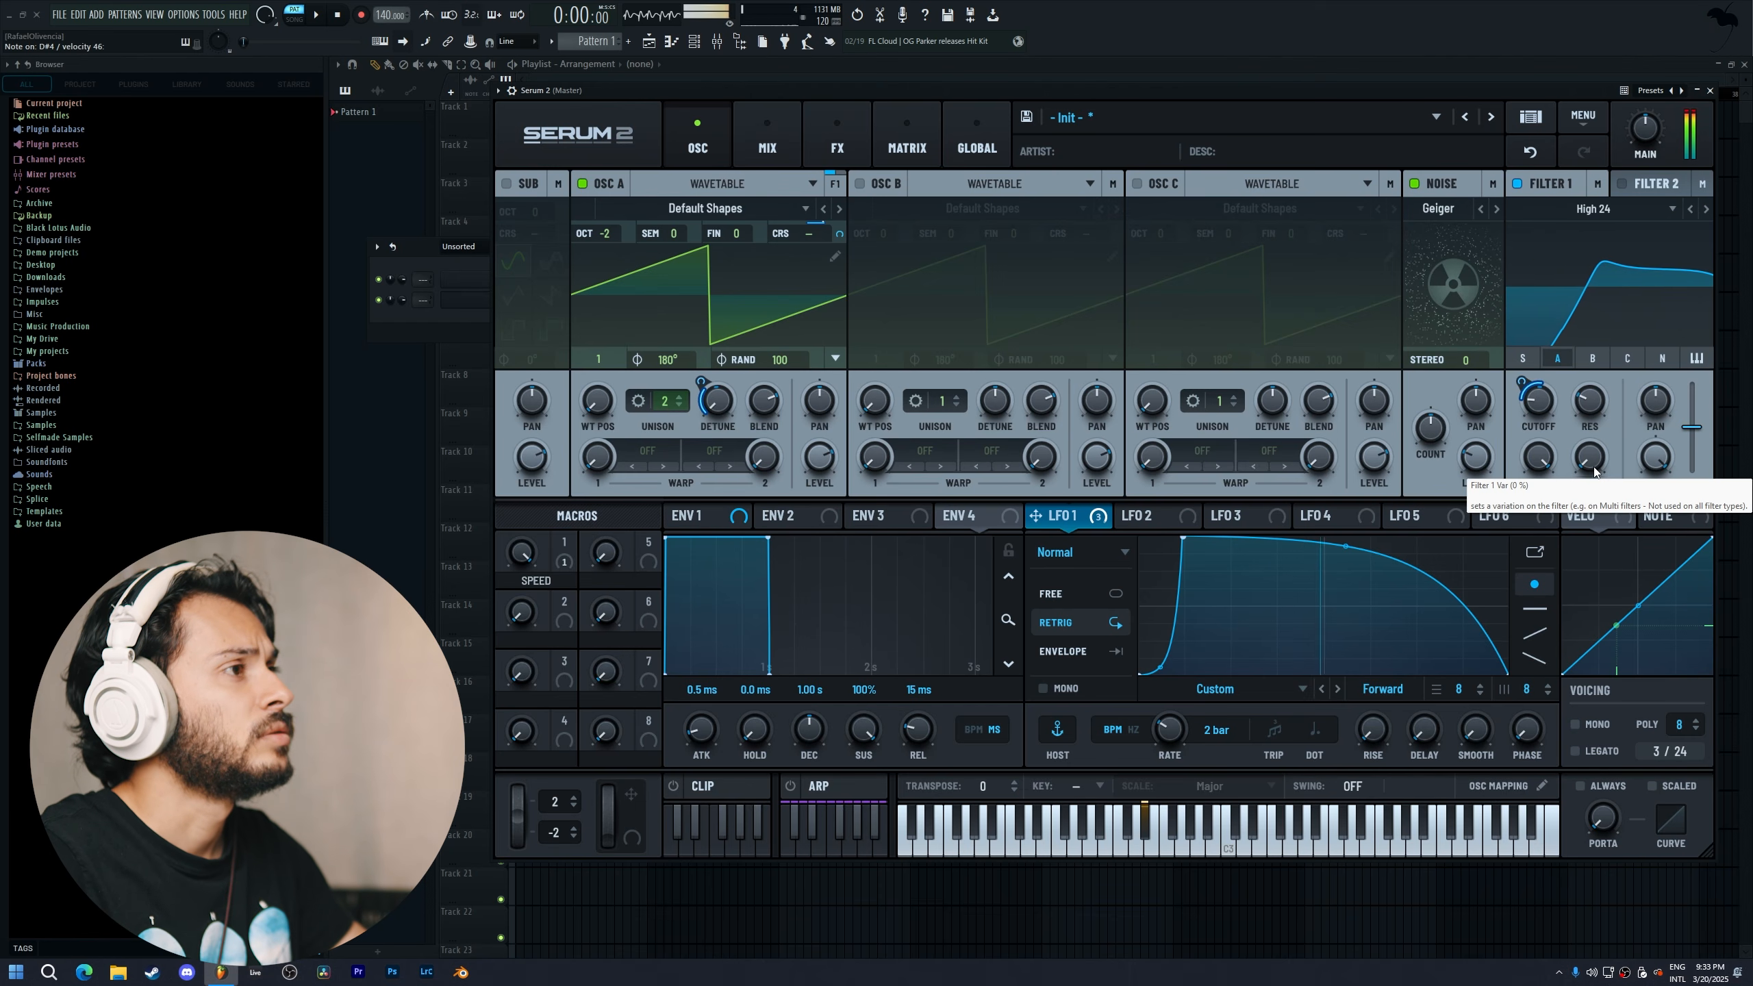
left_click_drag(1595, 472, 1639, 171)
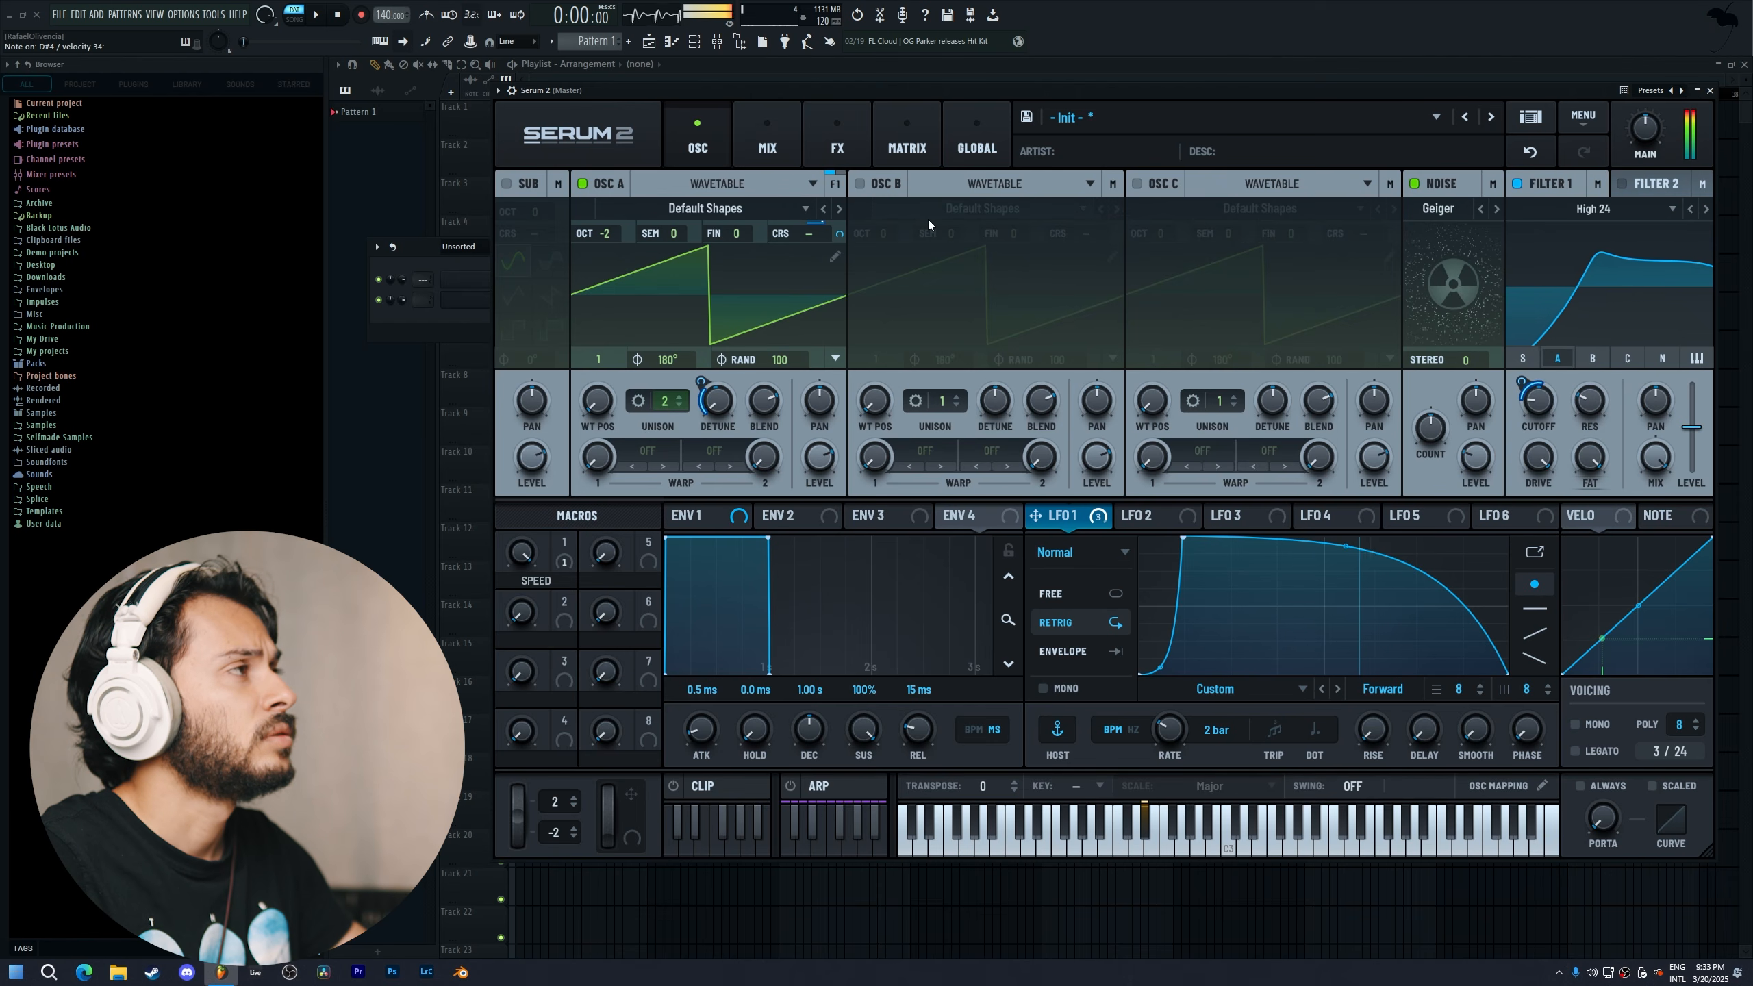
Add a Hyper/Dimension effect with the Hyper unison at 7 and the Hyper mix at about 21%
left_click(837, 138)
left_click(518, 223)
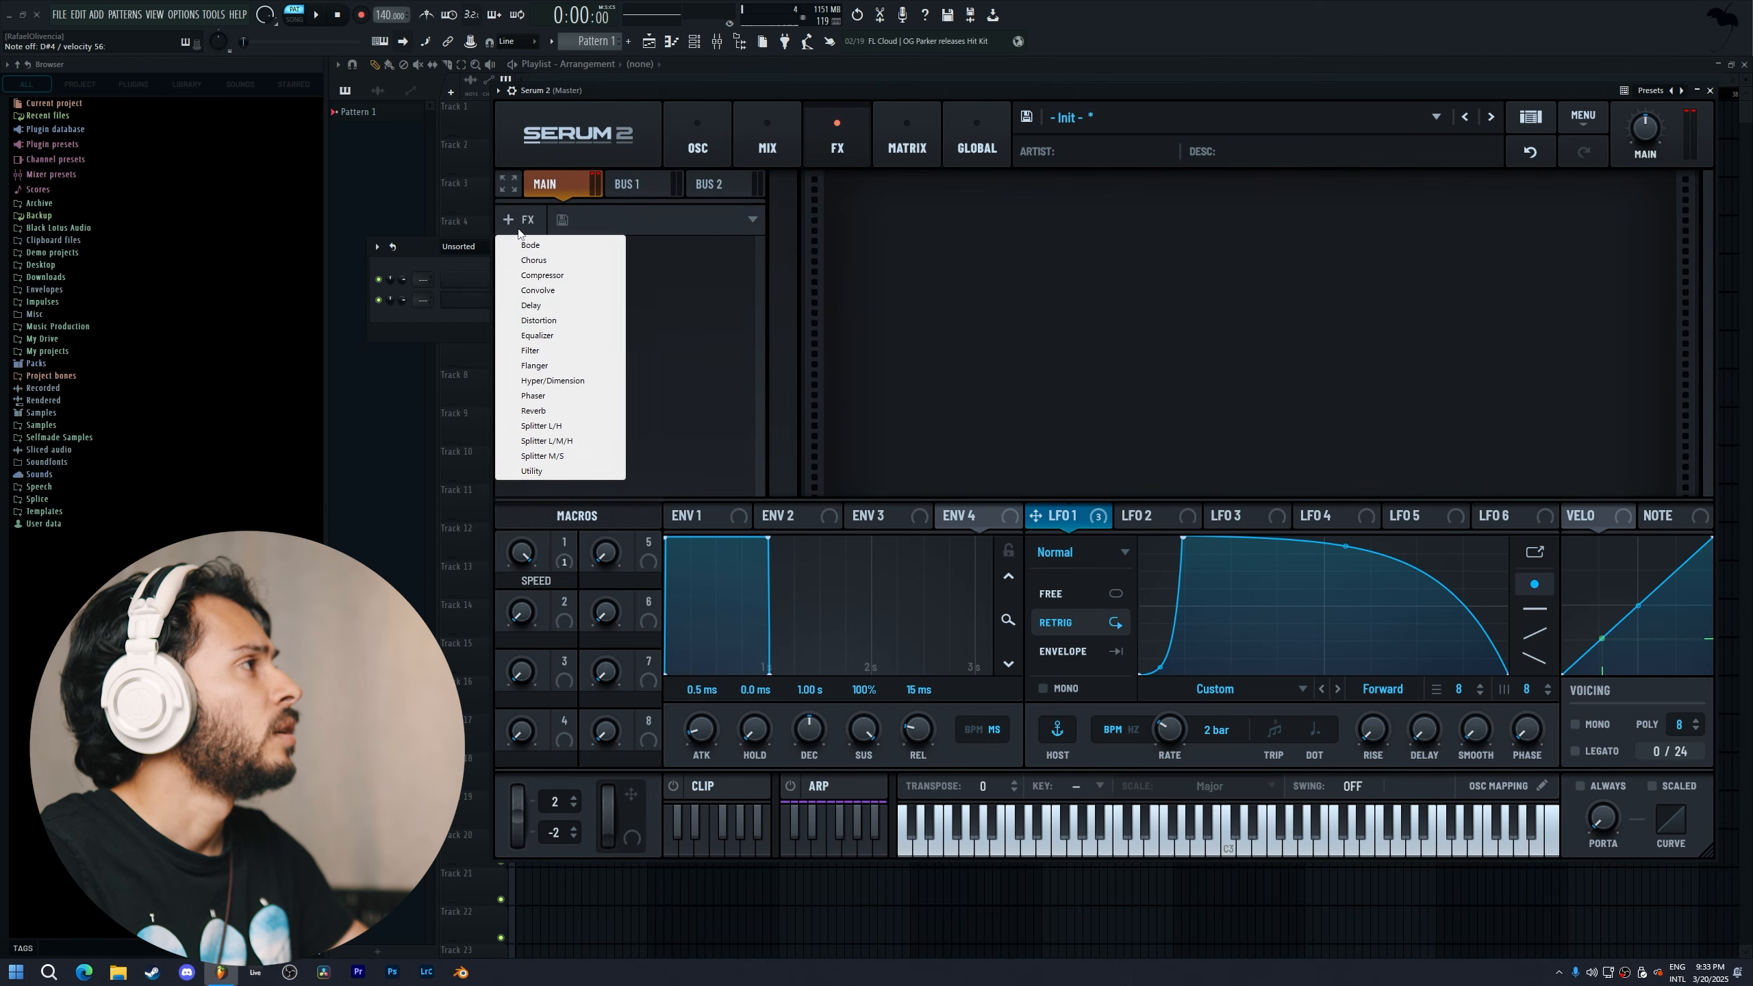
left_click(552, 380)
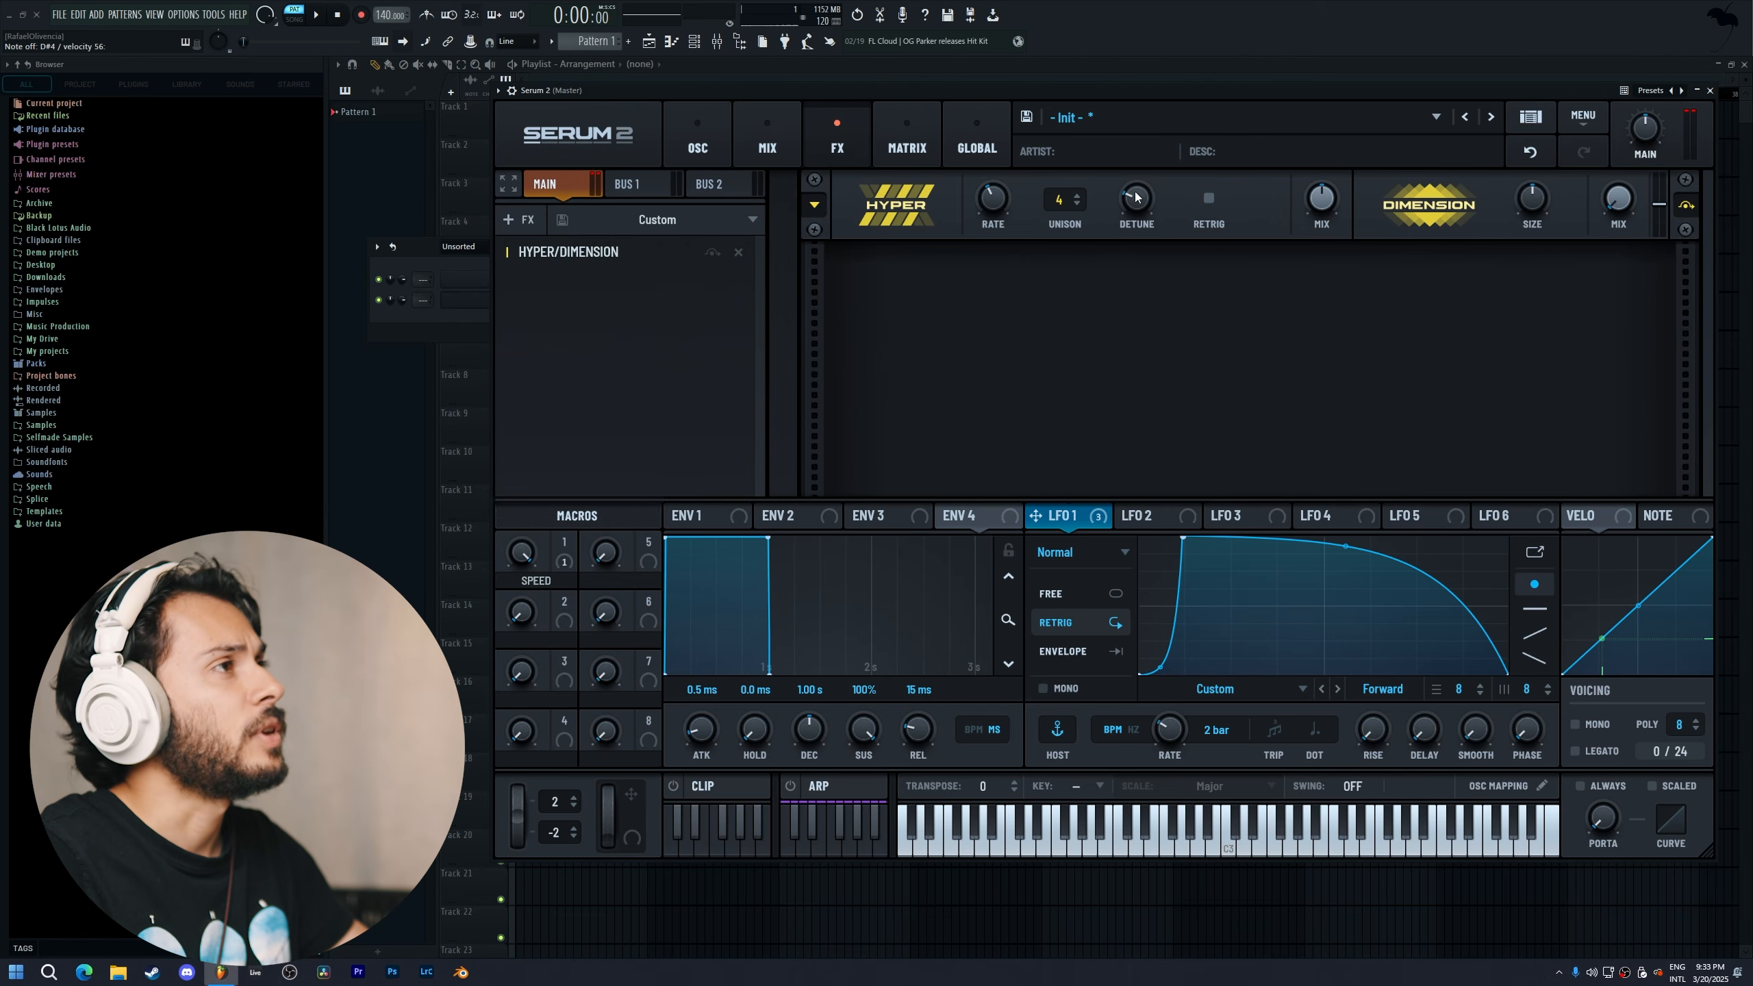
mouse_move(1147, 201)
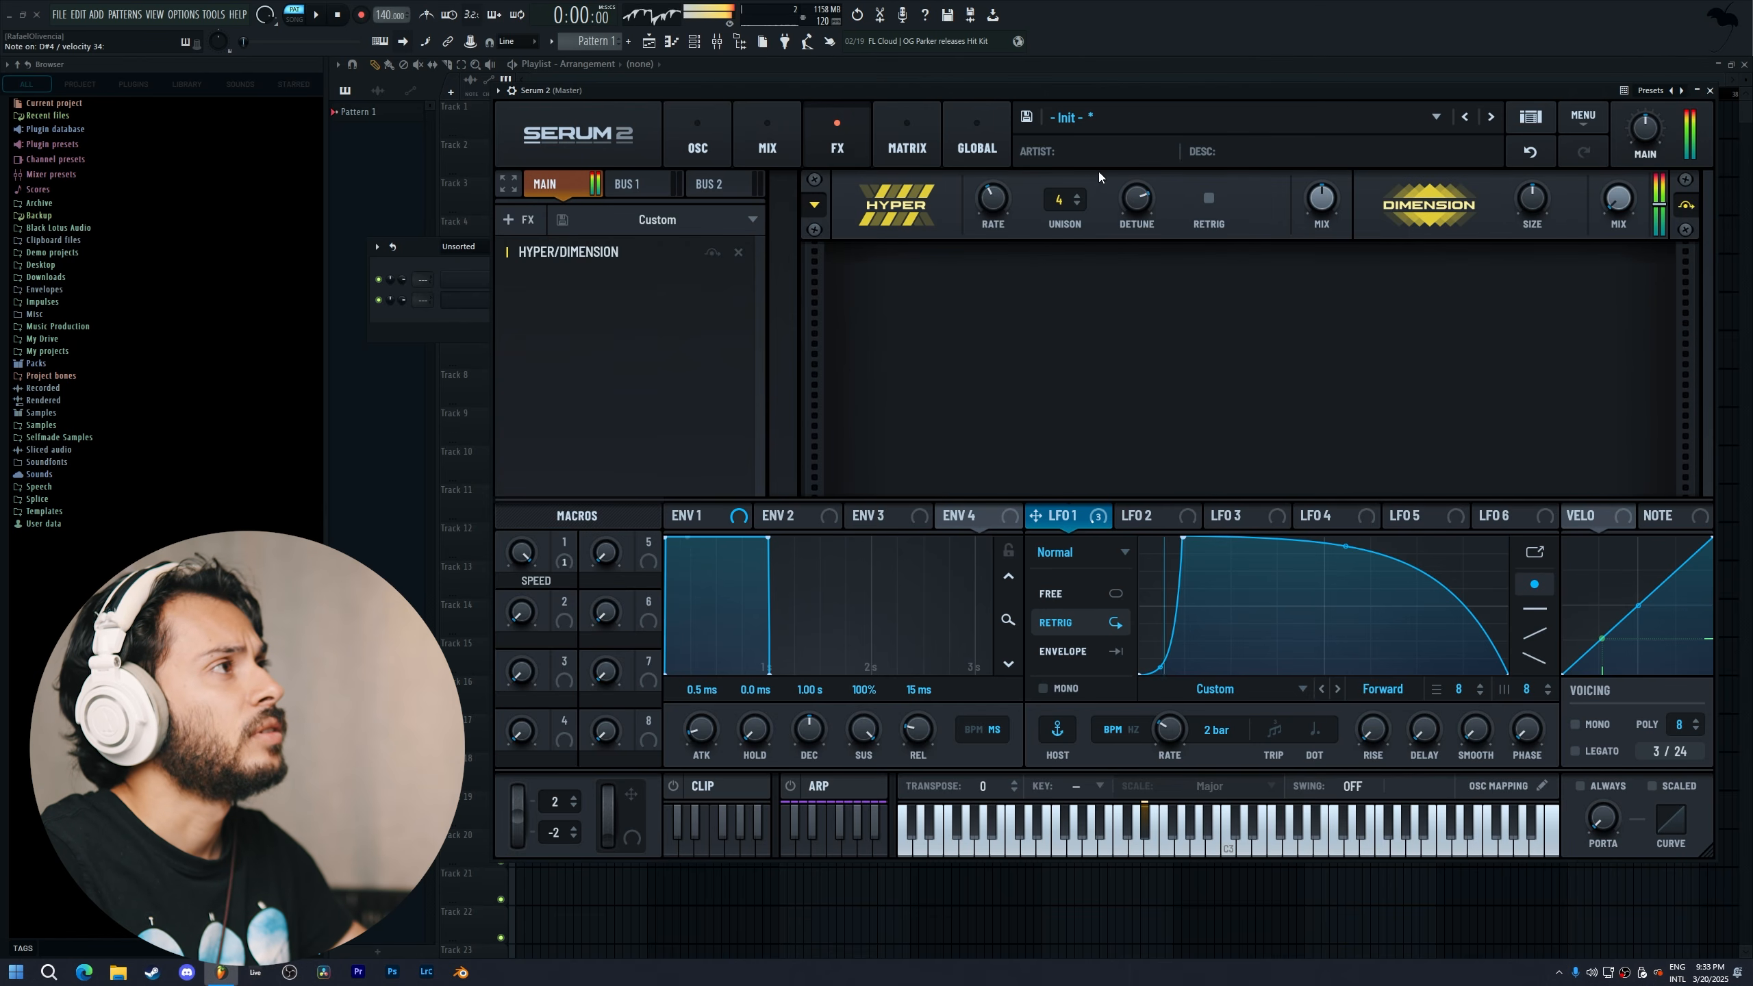
left_click_drag(992, 200, 1093, 50)
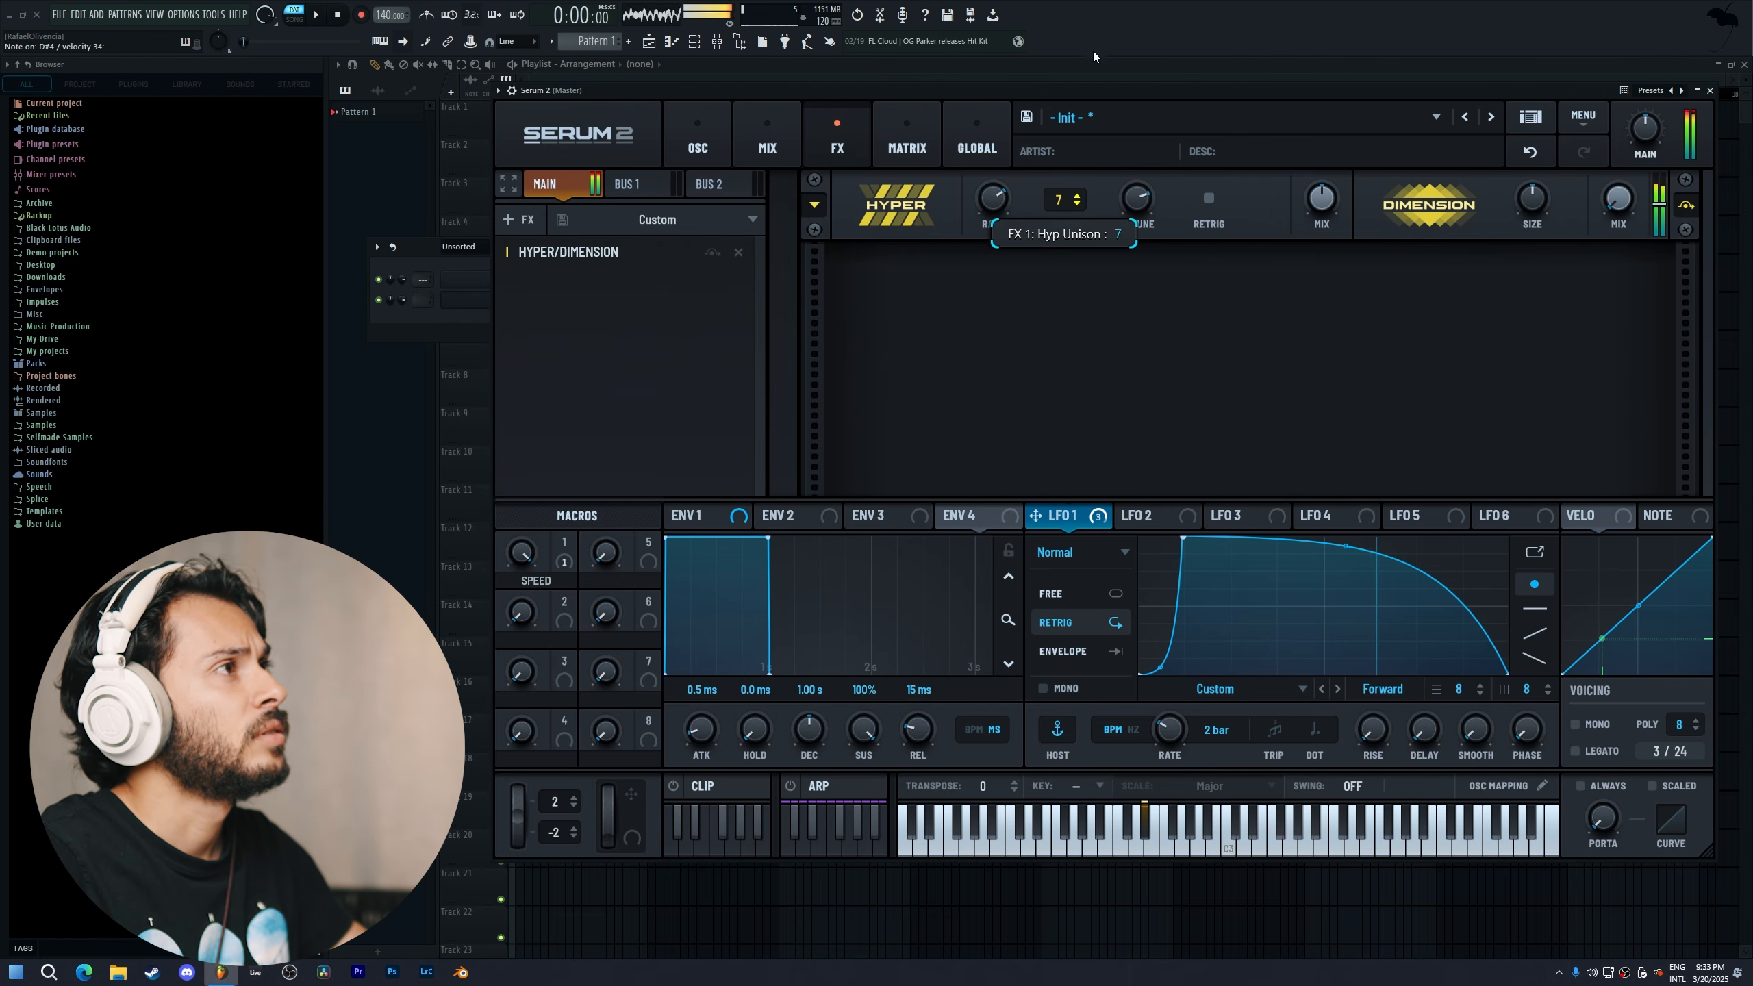
left_click_drag(1322, 200, 1323, 278)
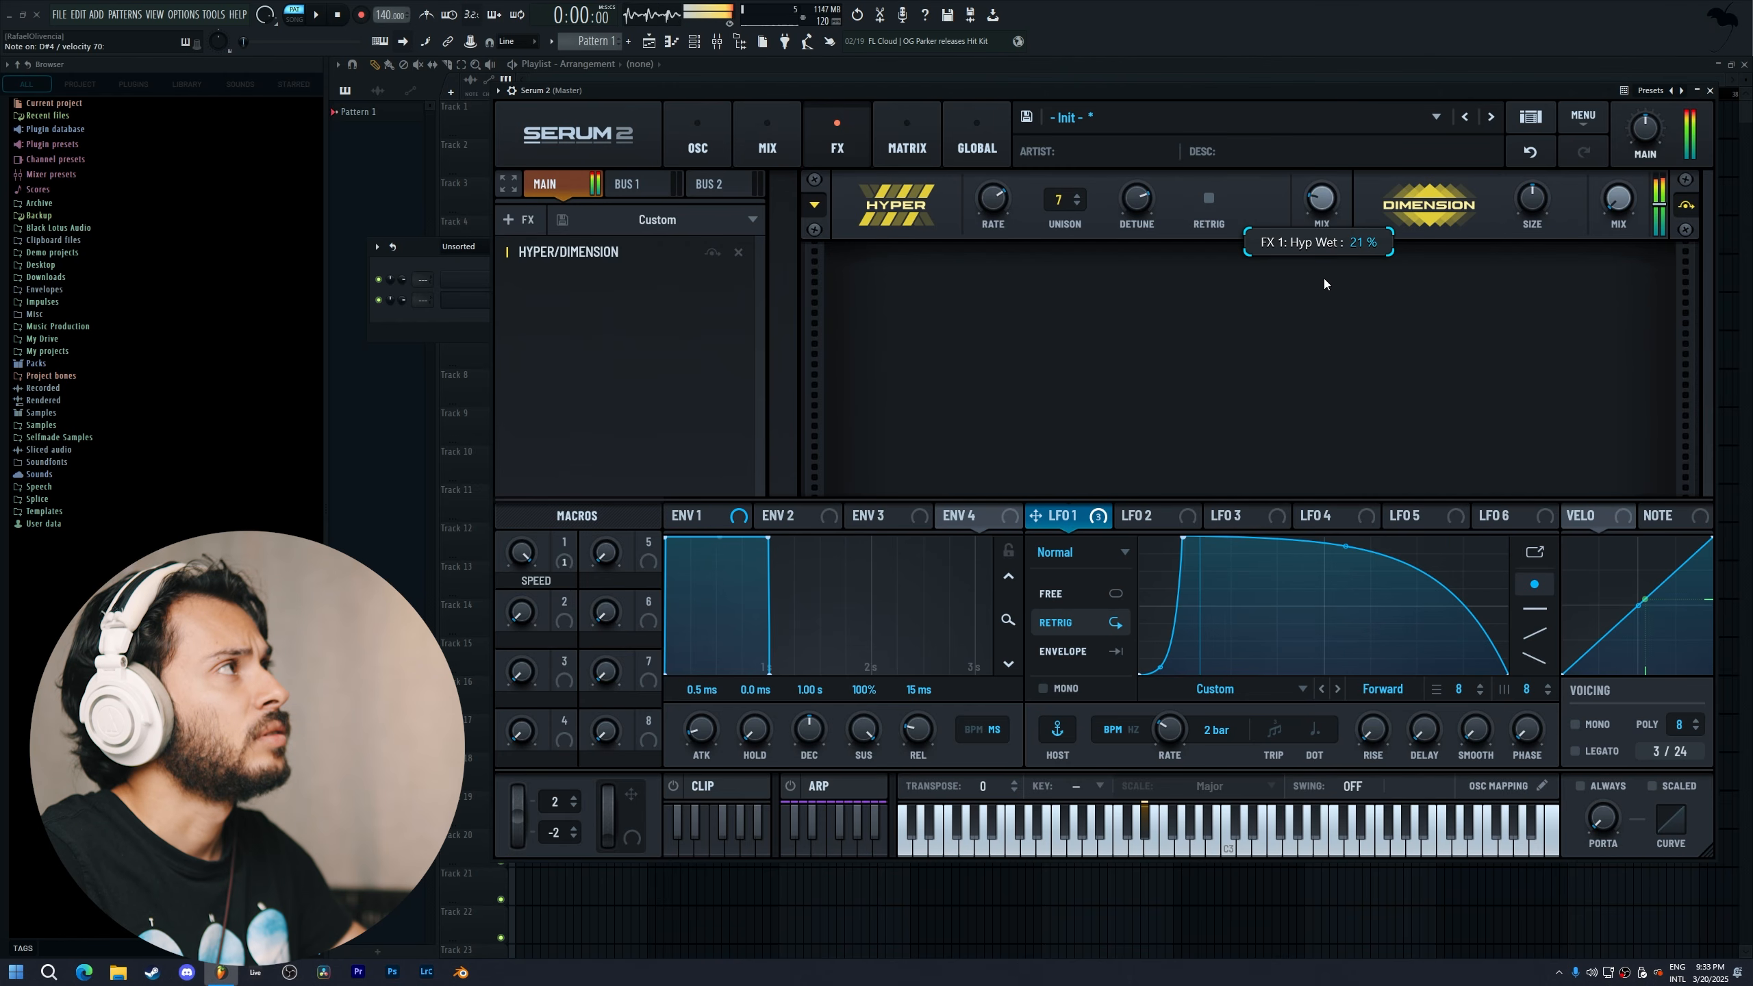
Add a Distortion effect in Overdrive mode, adjust its stack and lower its drive
left_click(528, 221)
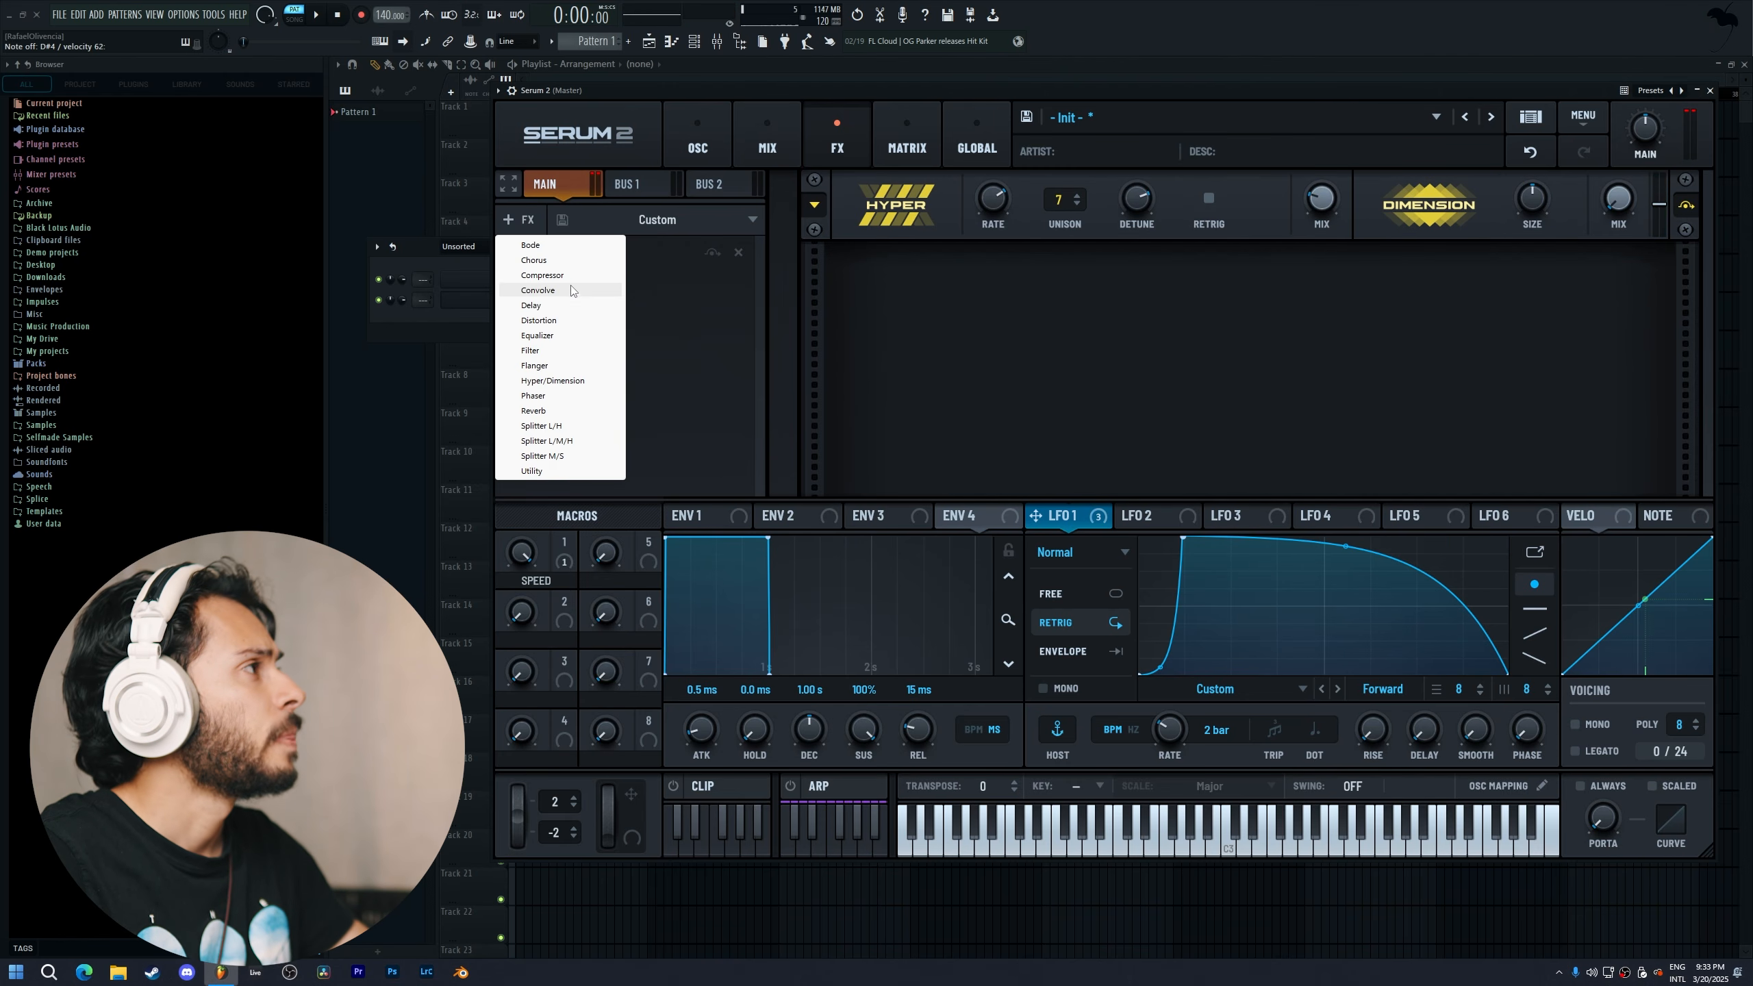
left_click(561, 326)
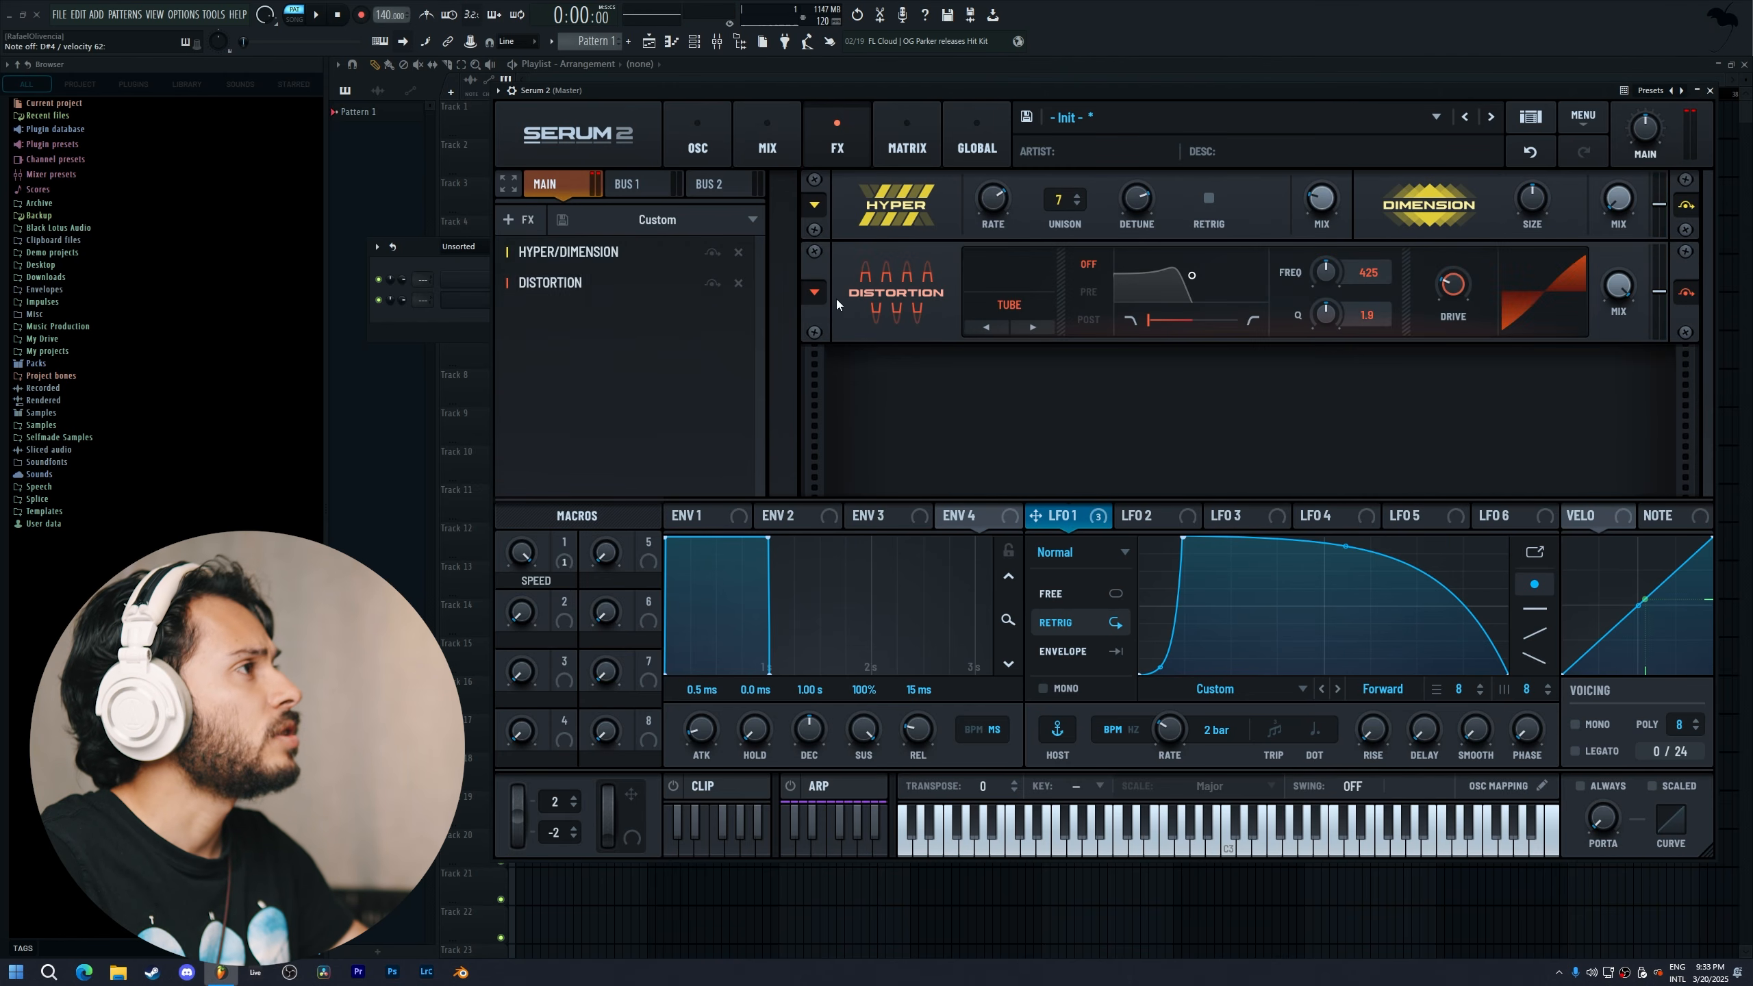
left_click(1015, 317)
left_click(1022, 577)
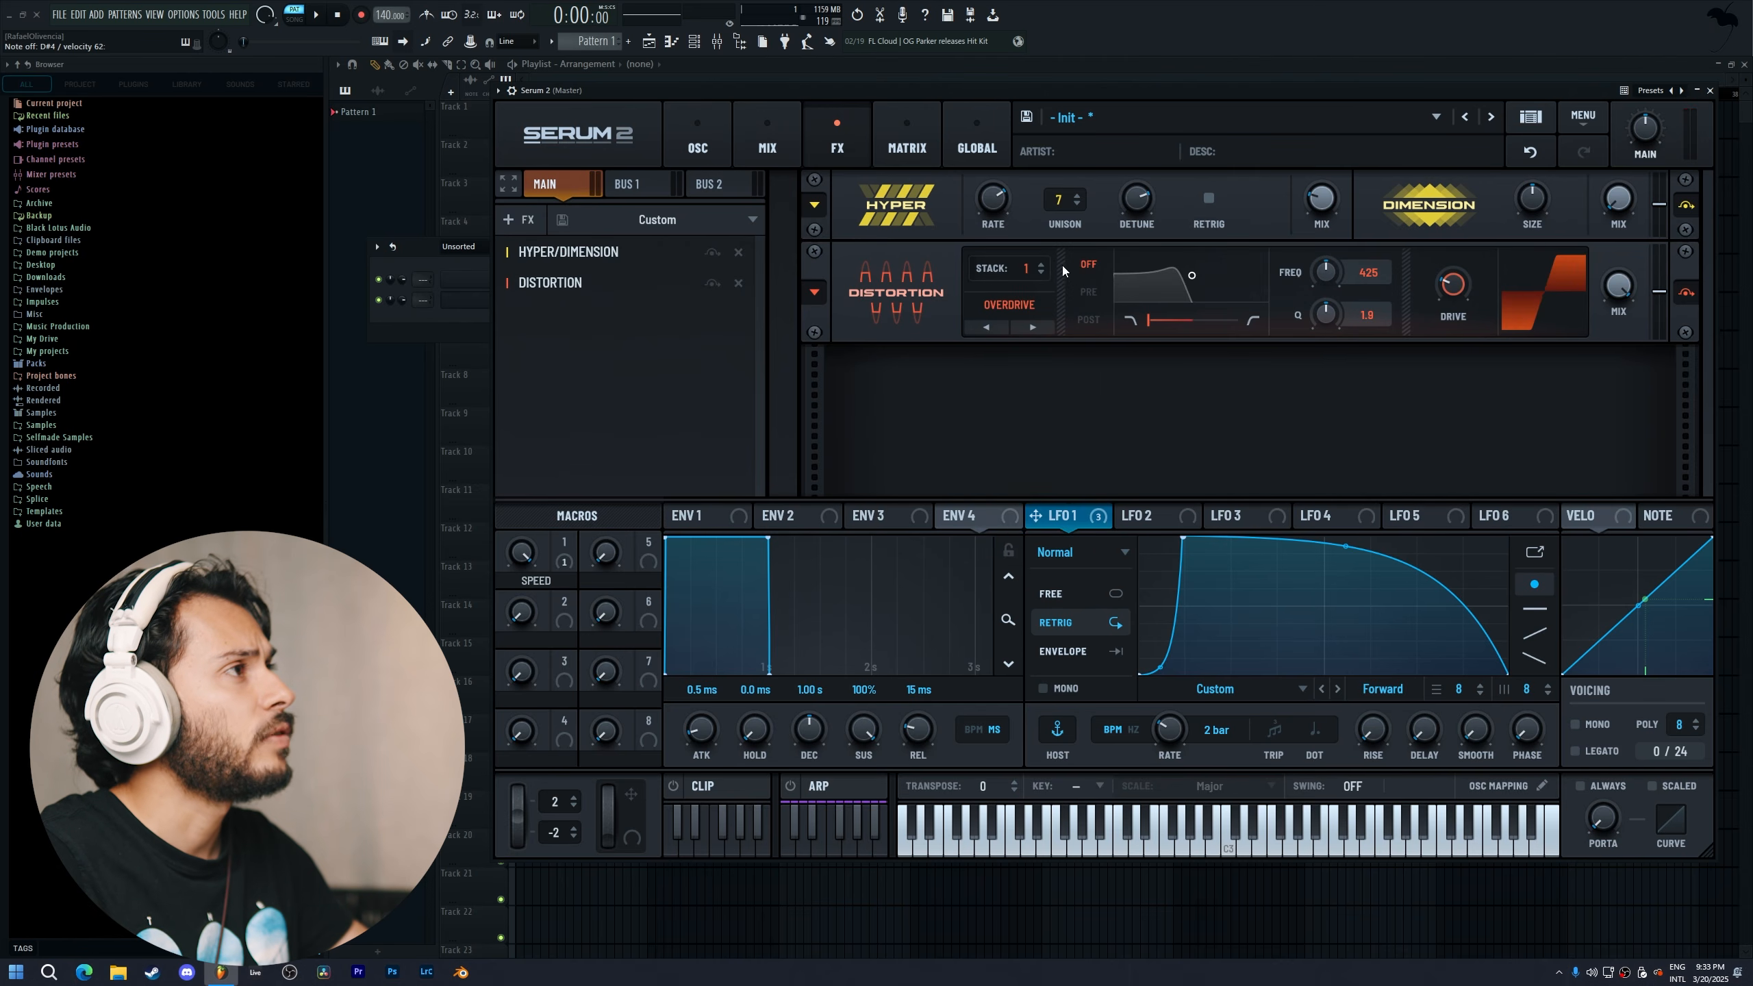
left_click_drag(1041, 236, 1041, 222)
left_click_drag(1456, 289, 1455, 333)
left_click(697, 139)
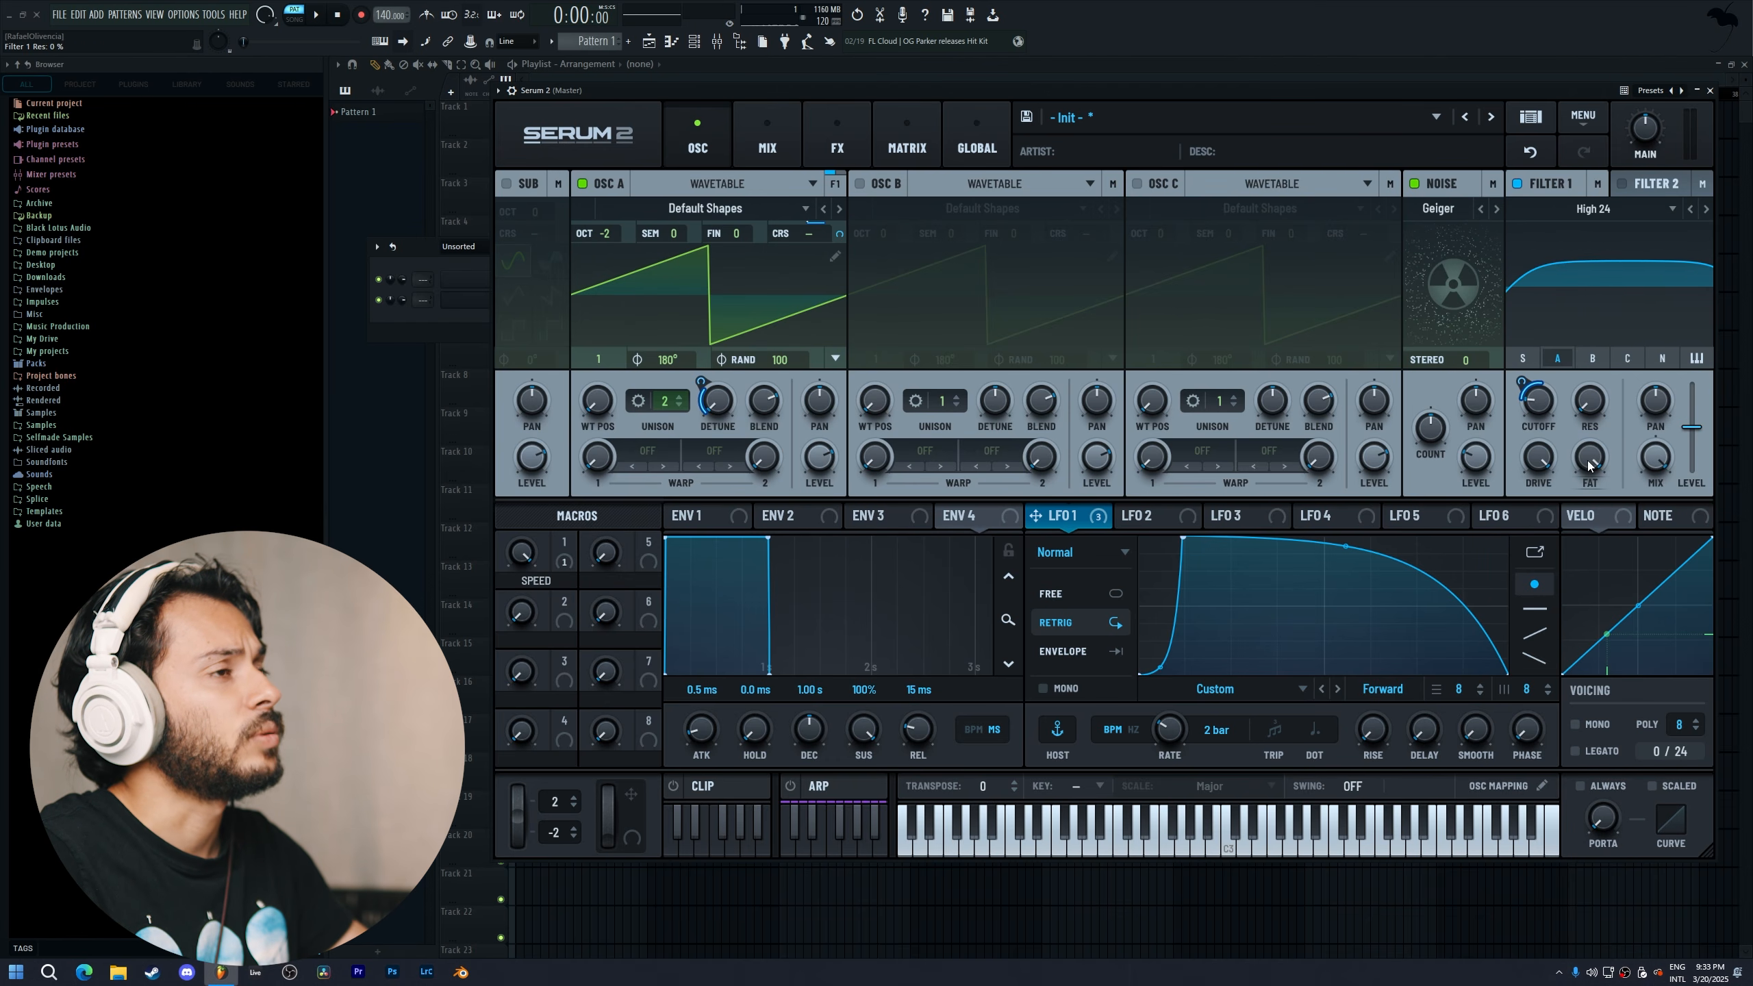
Adjust Filter 1's resonance and assign Macro 2 to its cutoff at an amount of -16%, setting the macro by ear
left_click_drag(1590, 404, 1603, 373)
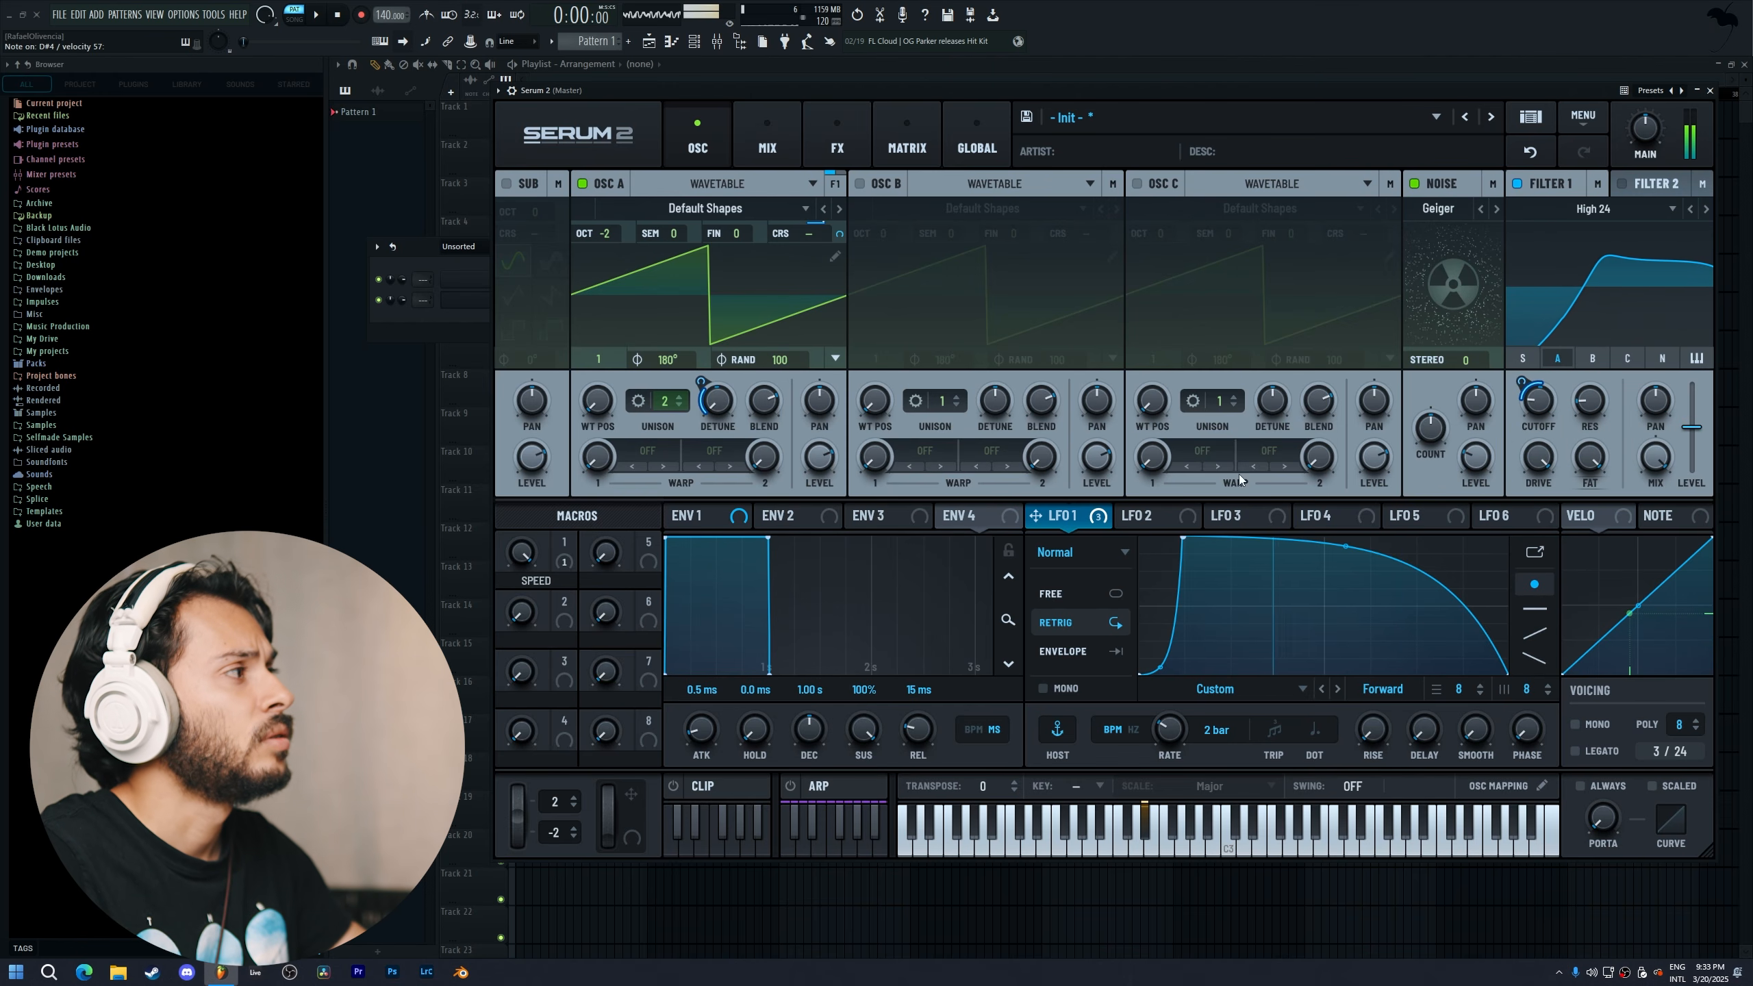
left_click_drag(559, 622, 1520, 521)
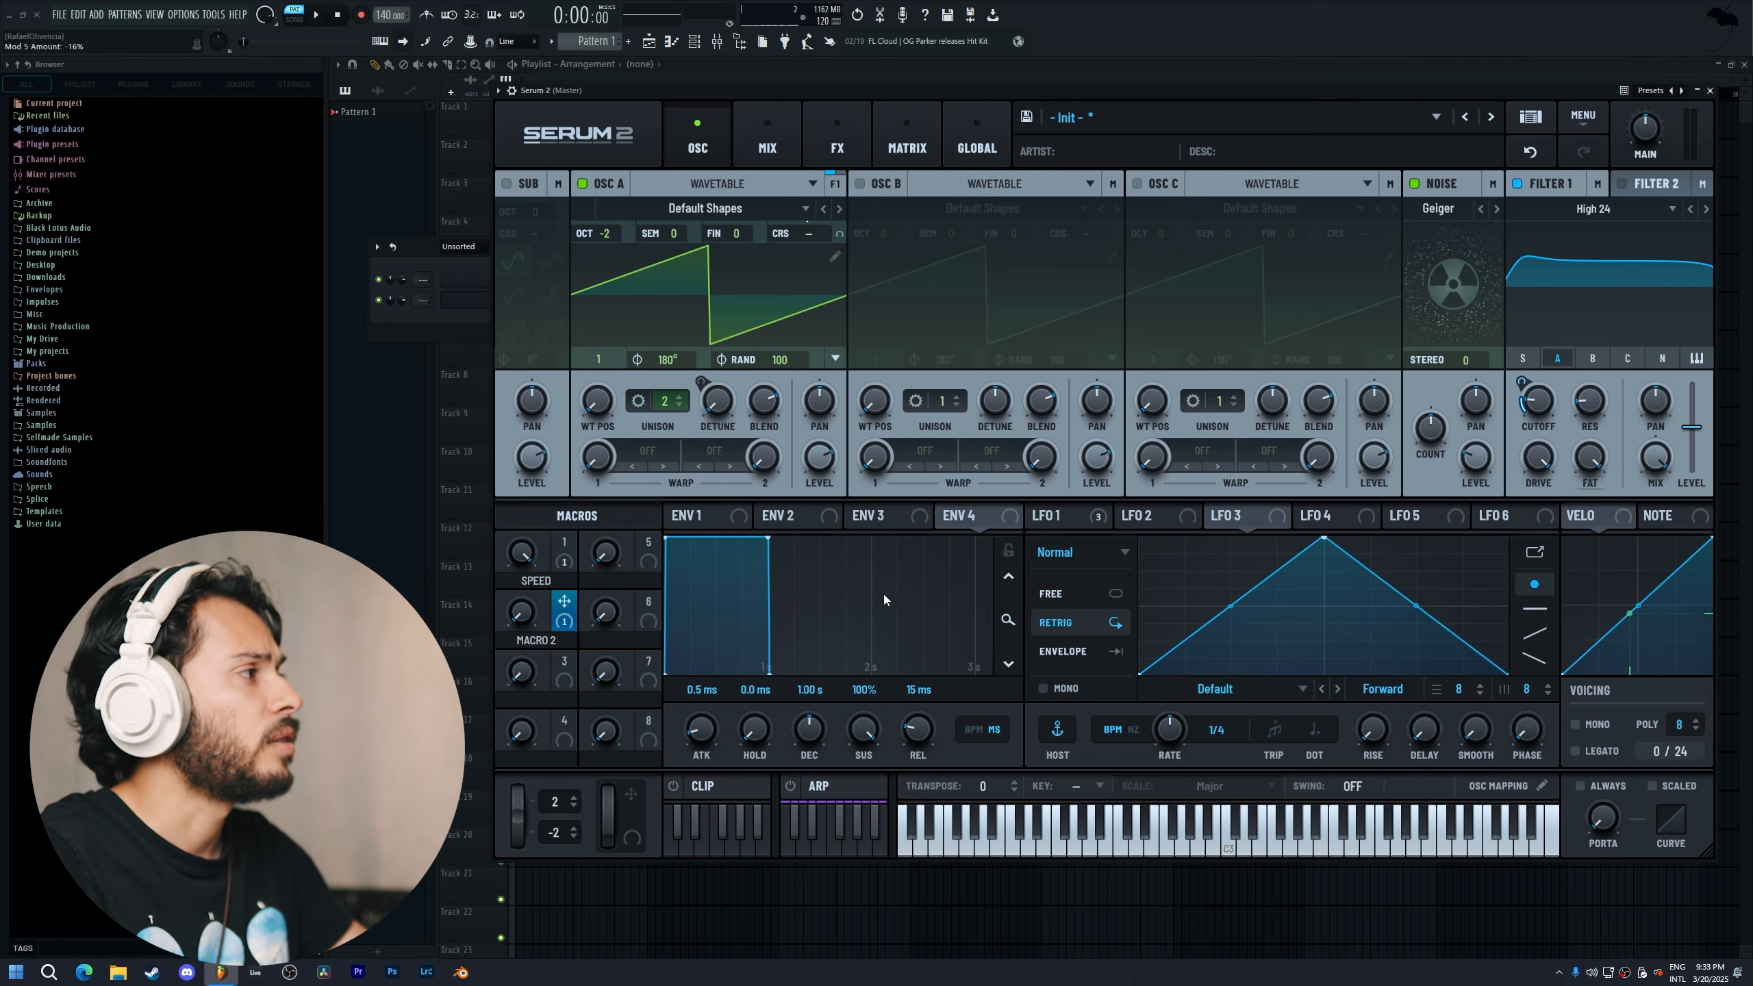
left_click_drag(526, 623, 545, 477)
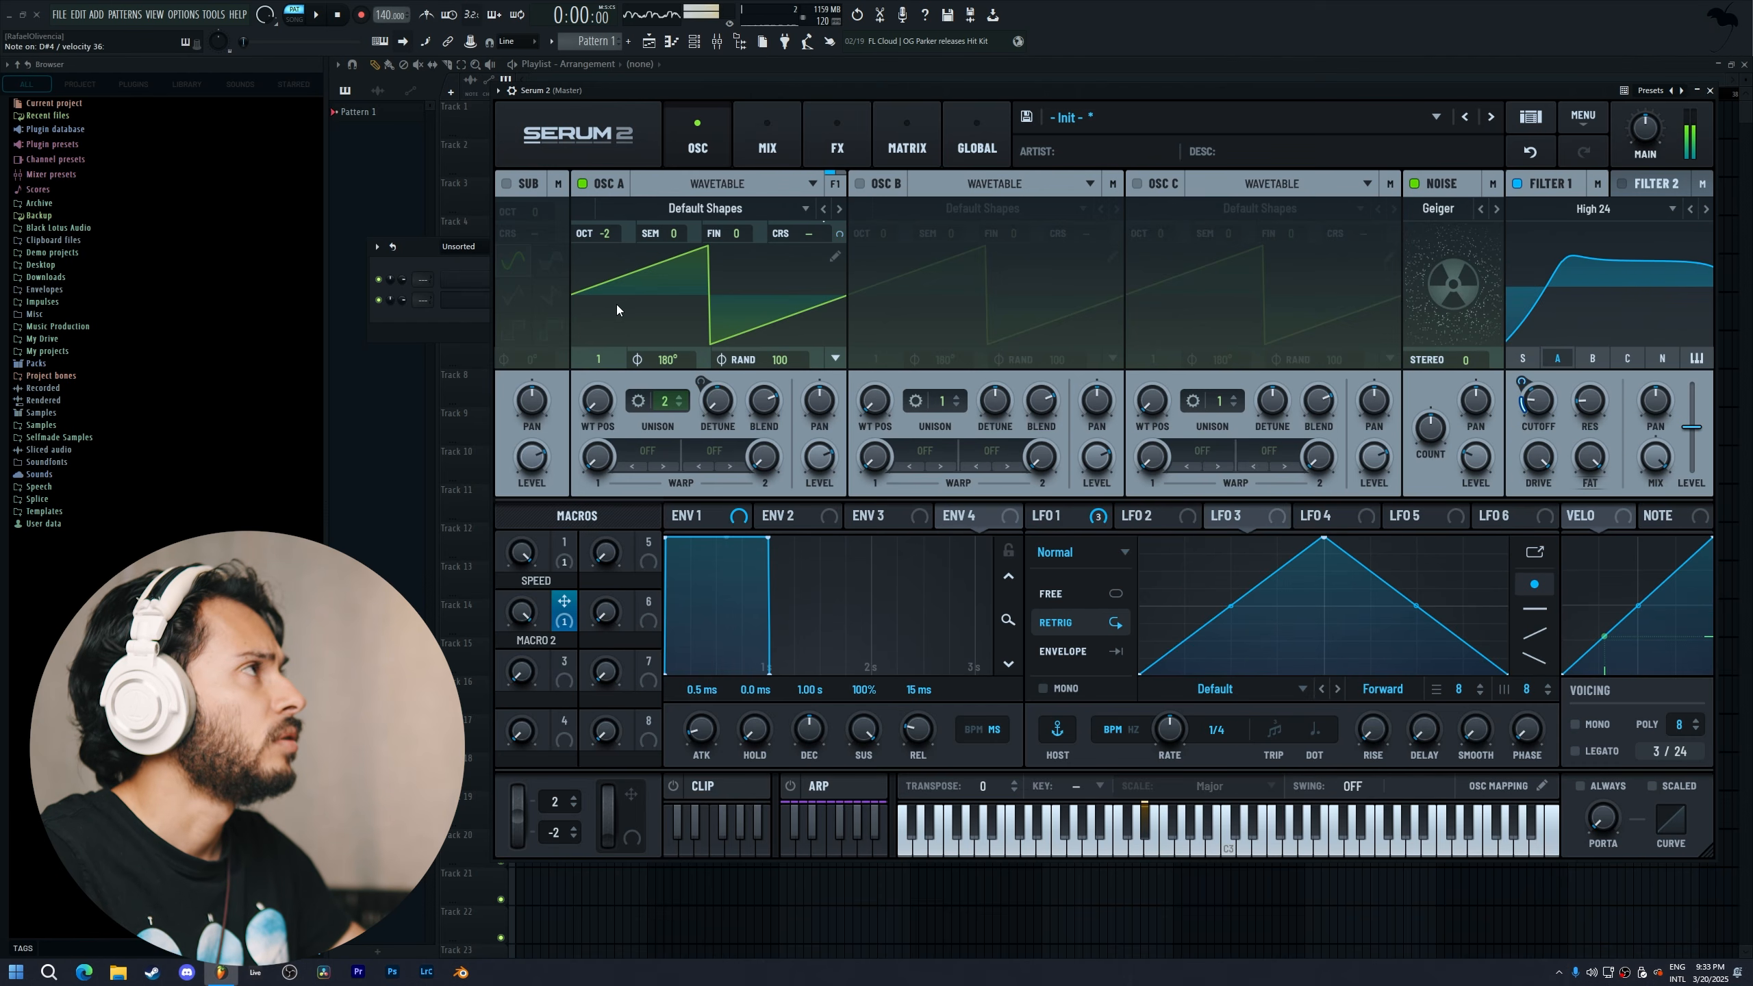
left_click_drag(537, 630, 534, 790)
left_click_drag(524, 625, 524, 649)
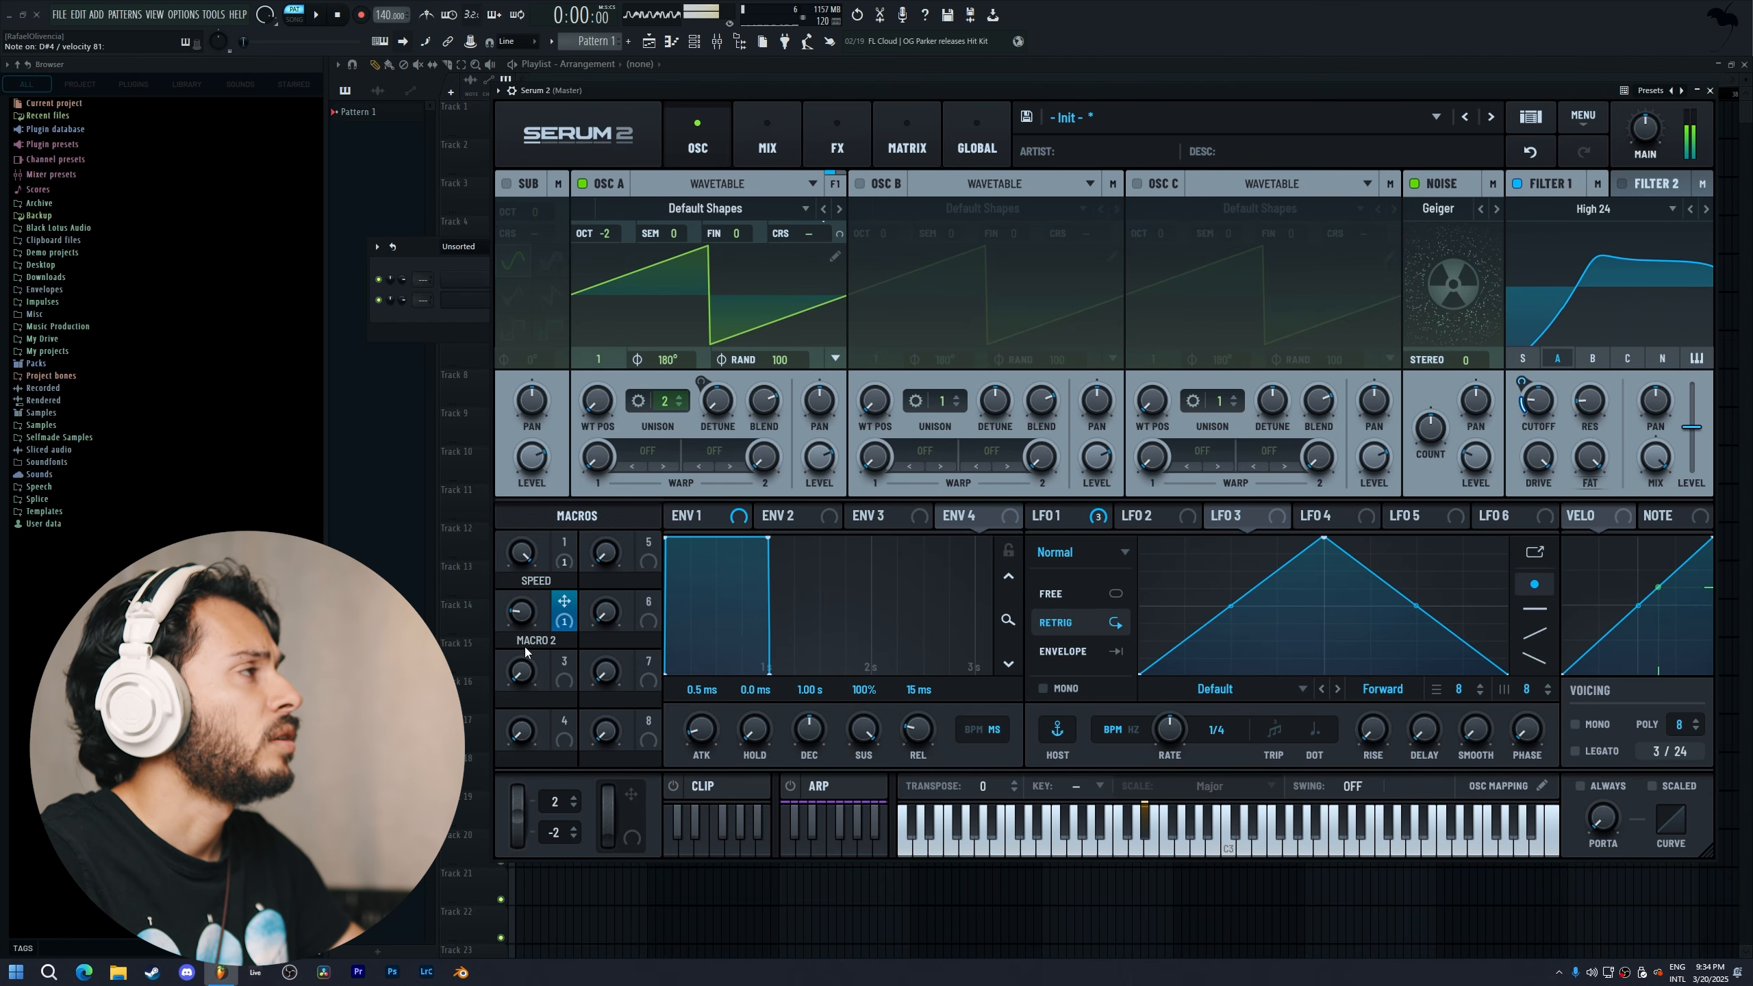
Add a Compressor effect in Multiband mode to the main chain and set its threshold to -12.5 dB
left_click(767, 142)
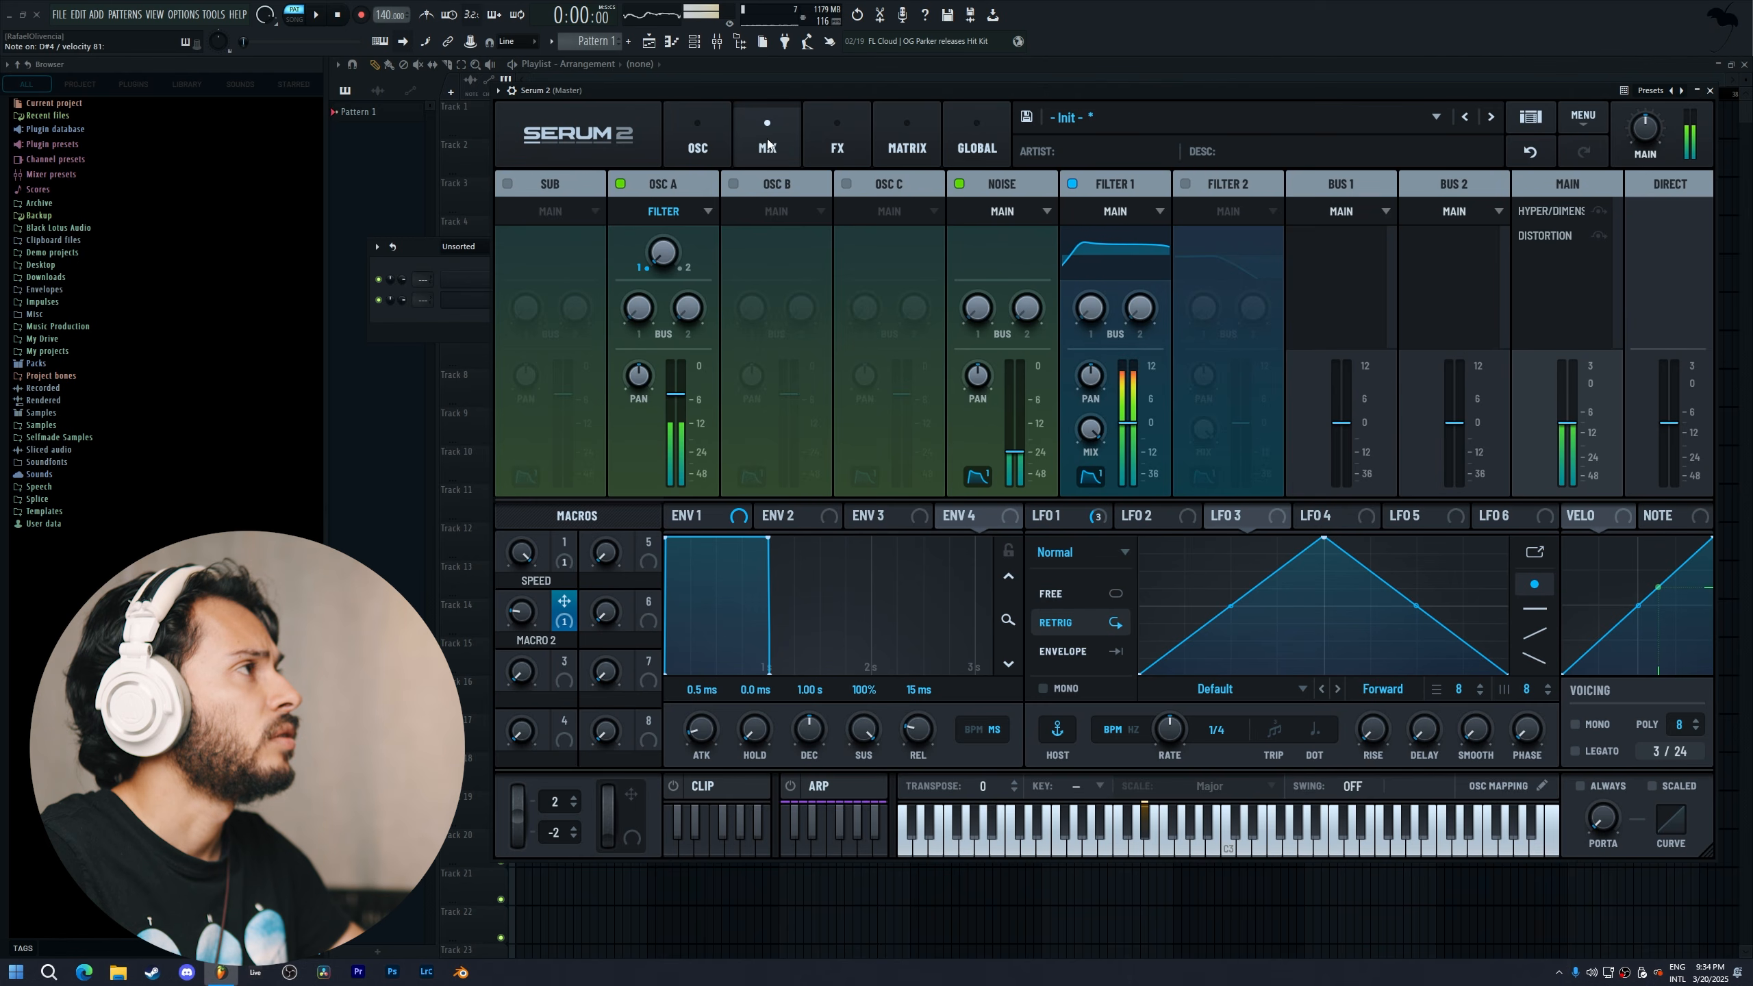
left_click(824, 141)
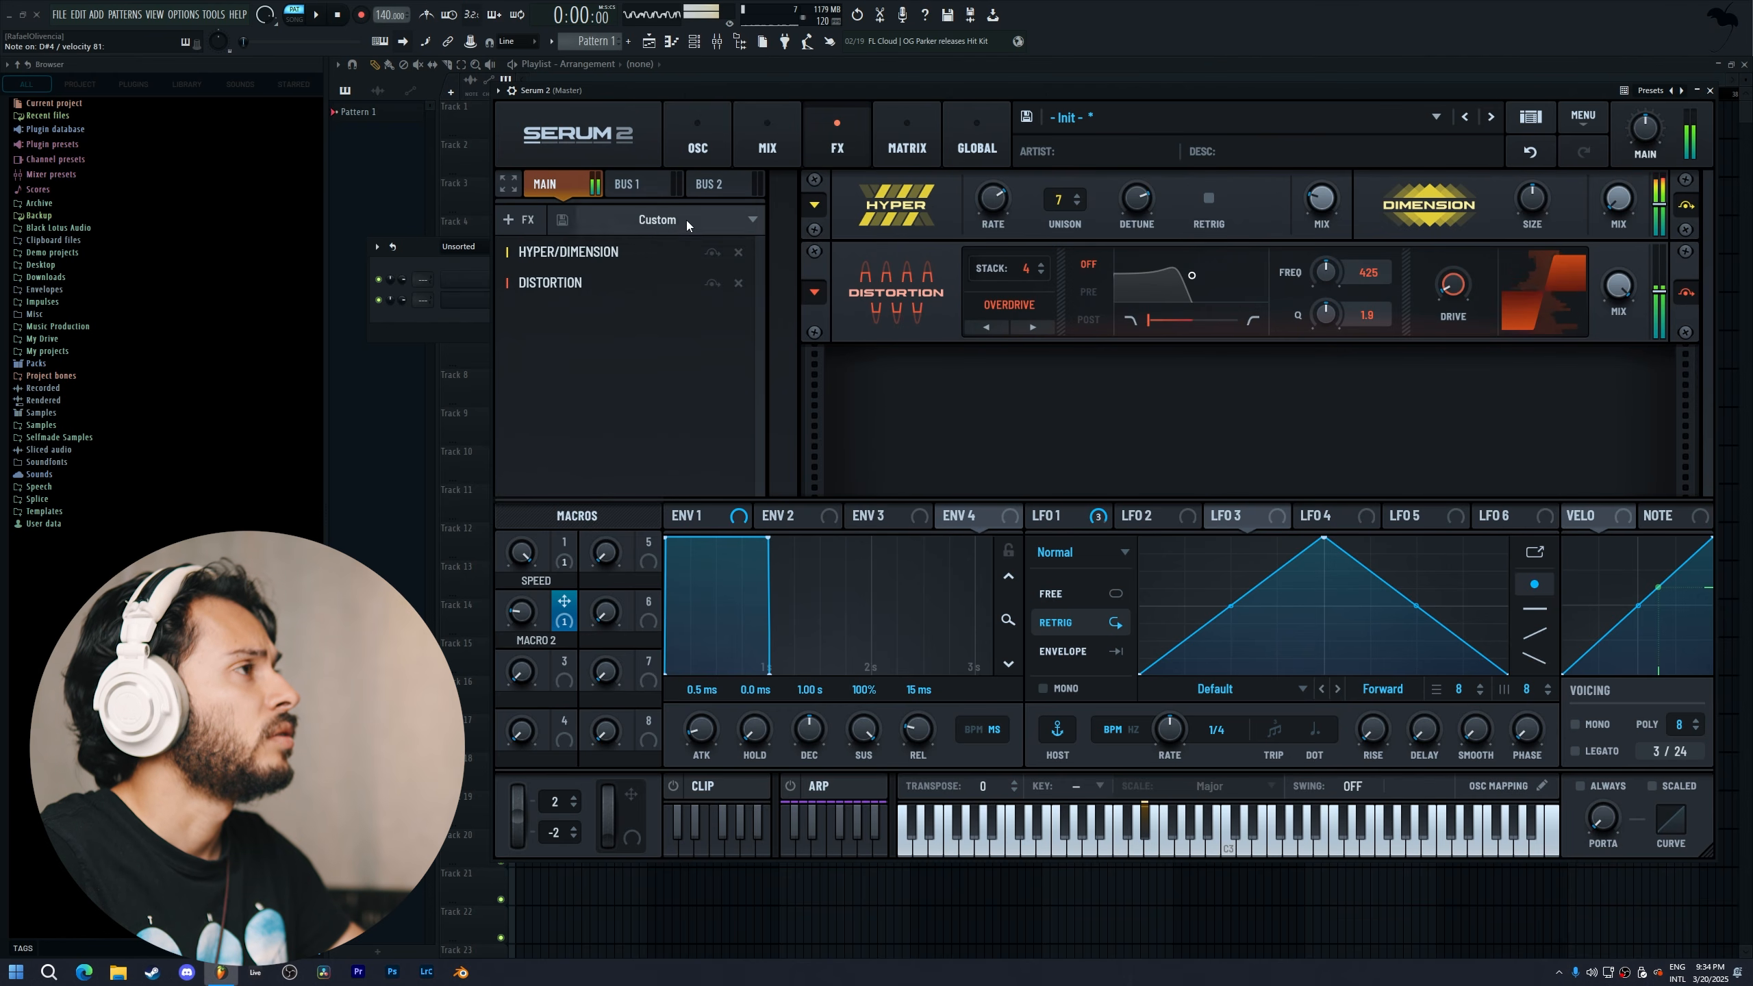
left_click(526, 220)
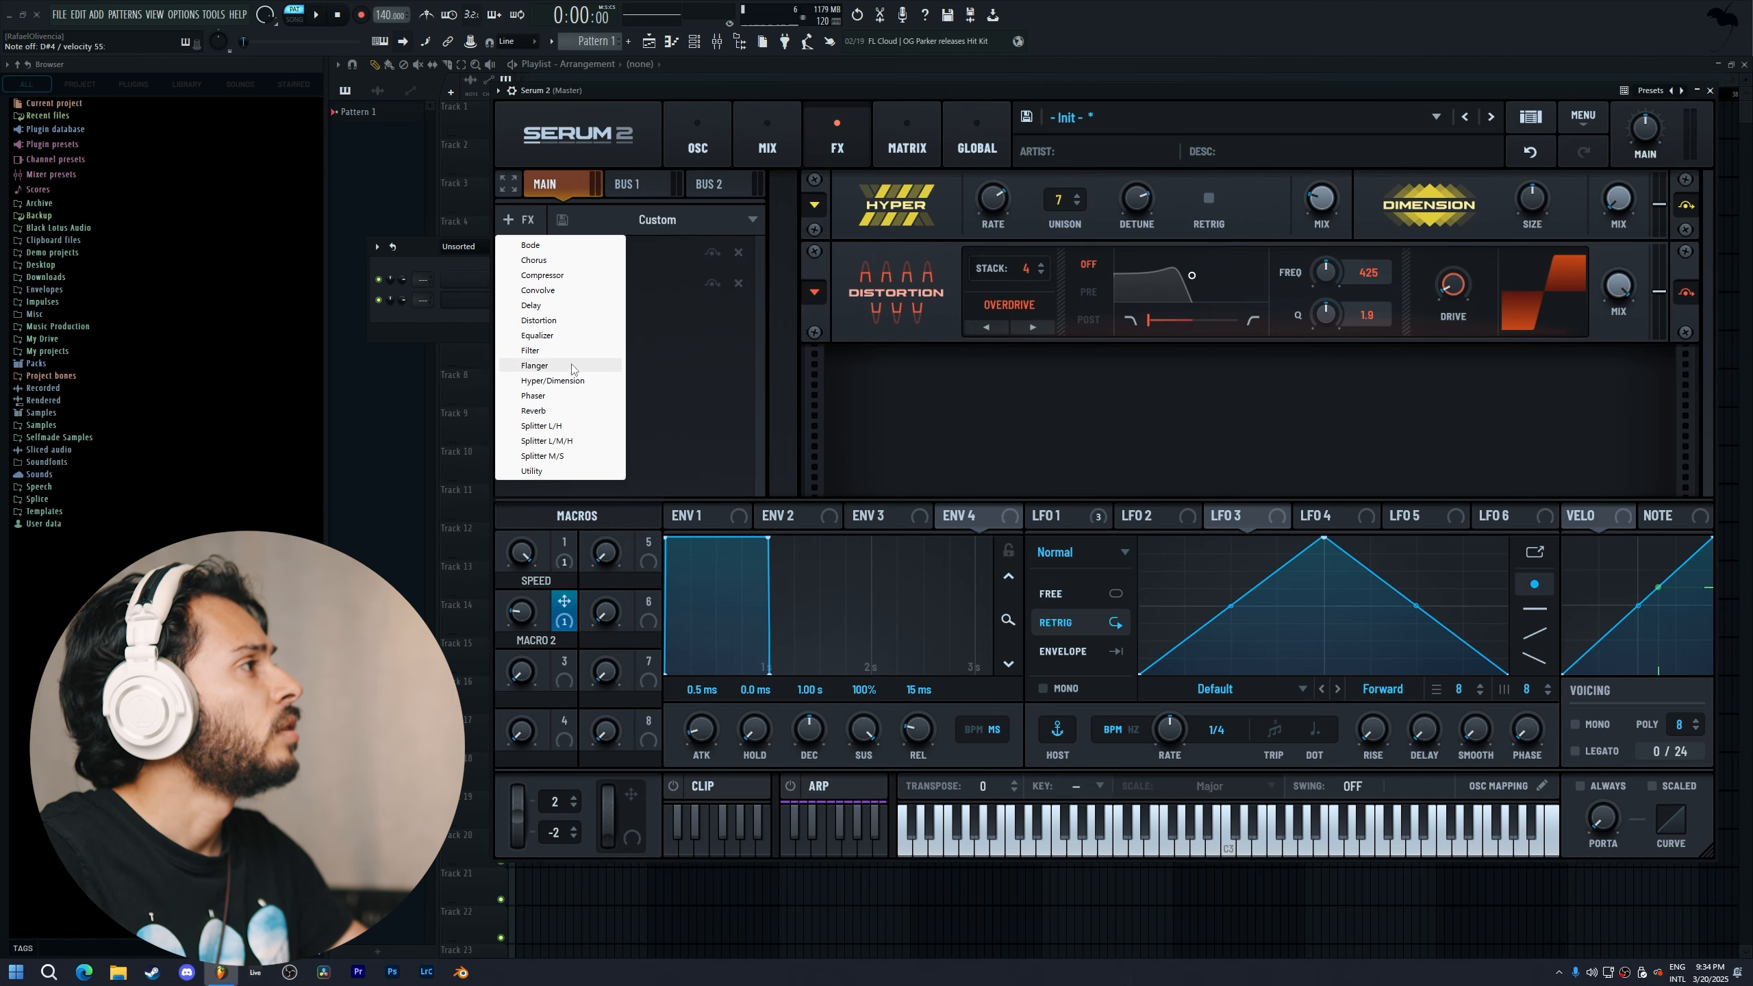
left_click(544, 275)
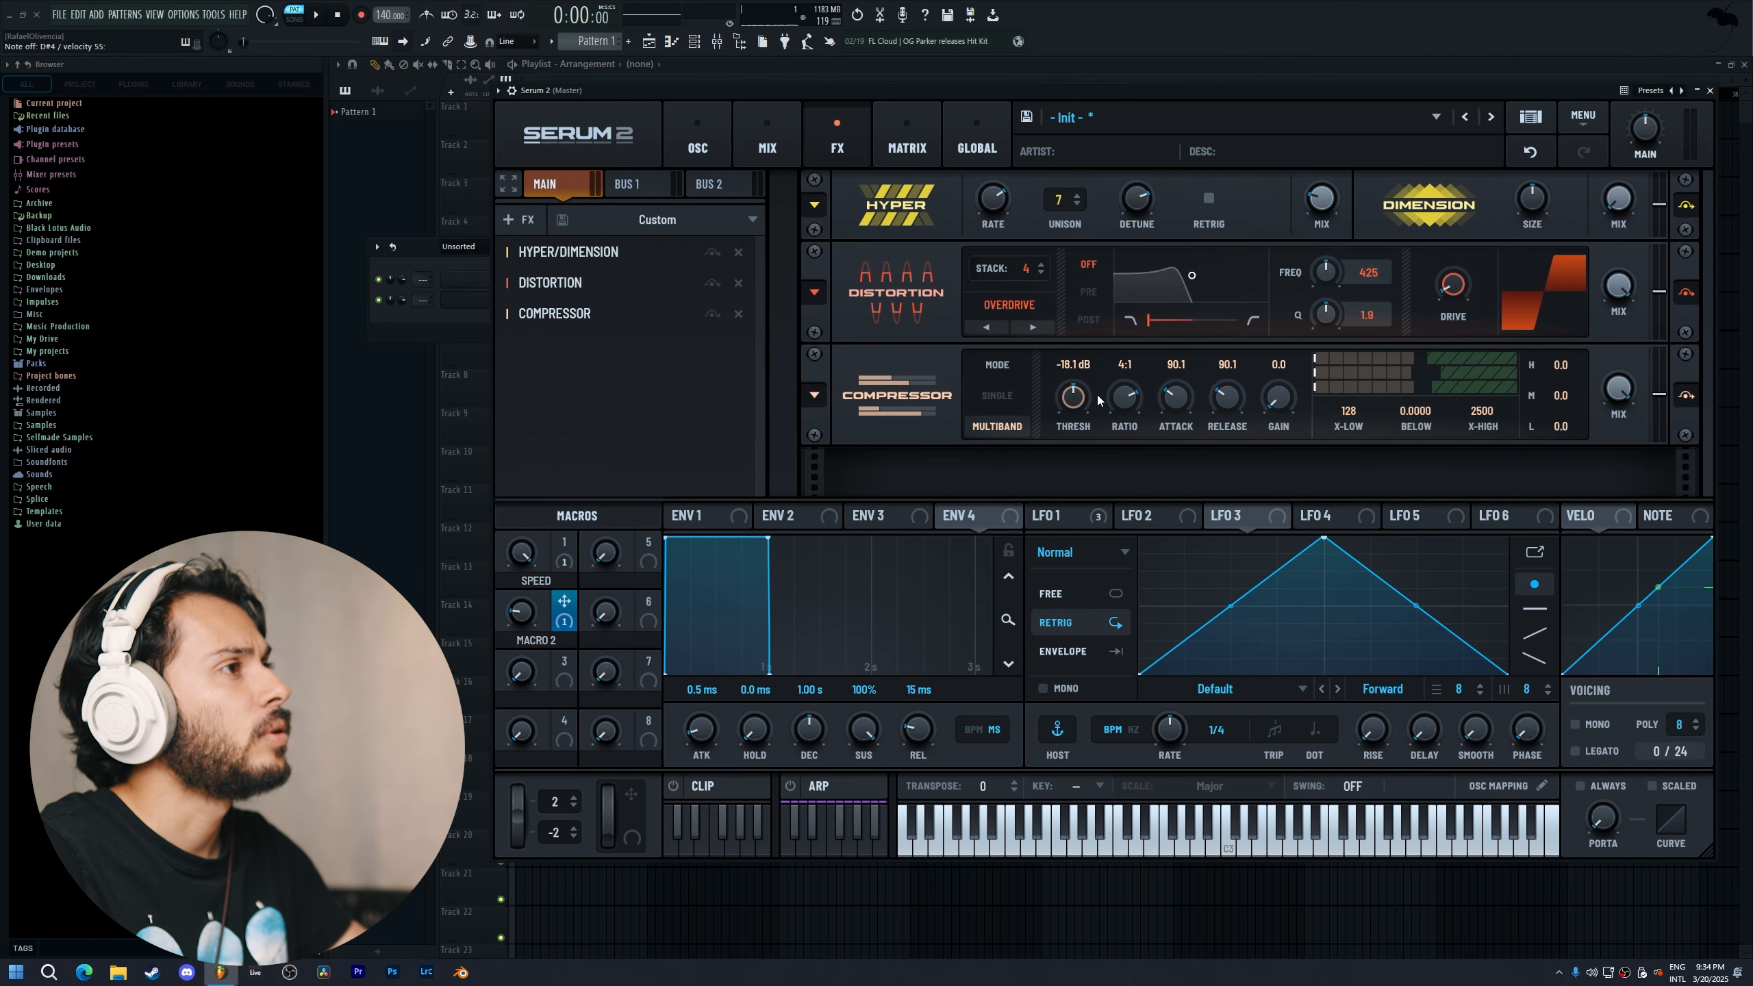
left_click_drag(1075, 396, 1083, 427)
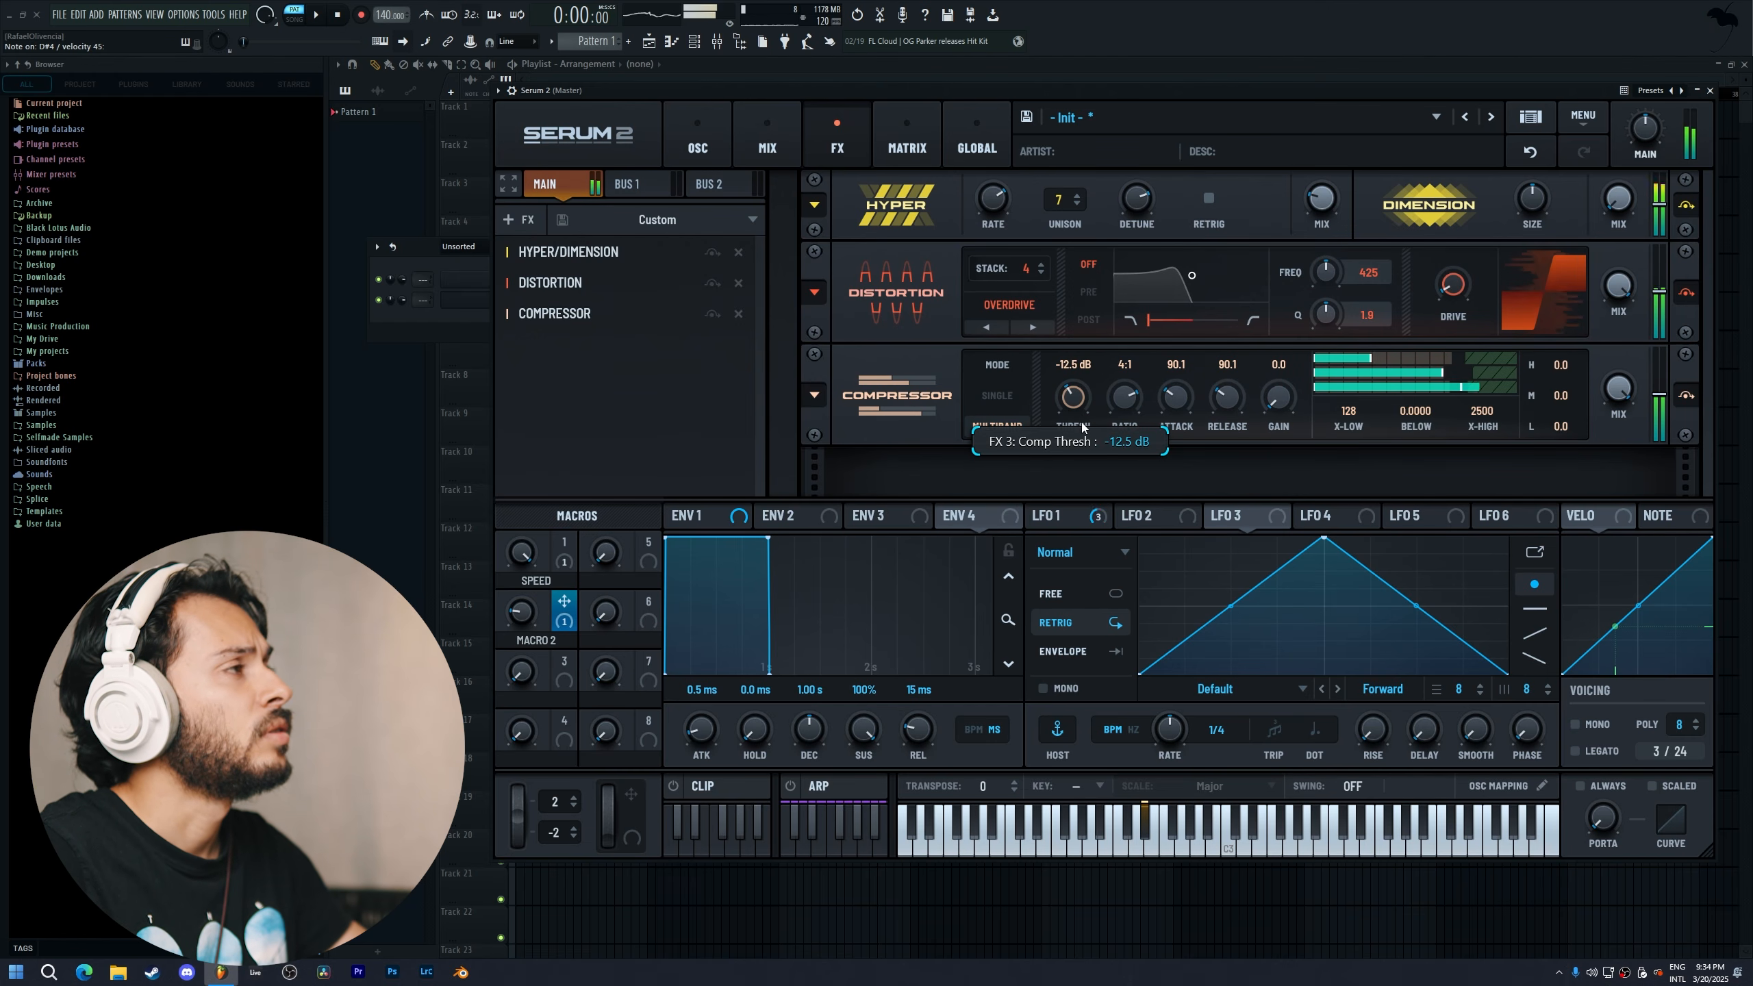
left_click(768, 142)
left_click(837, 142)
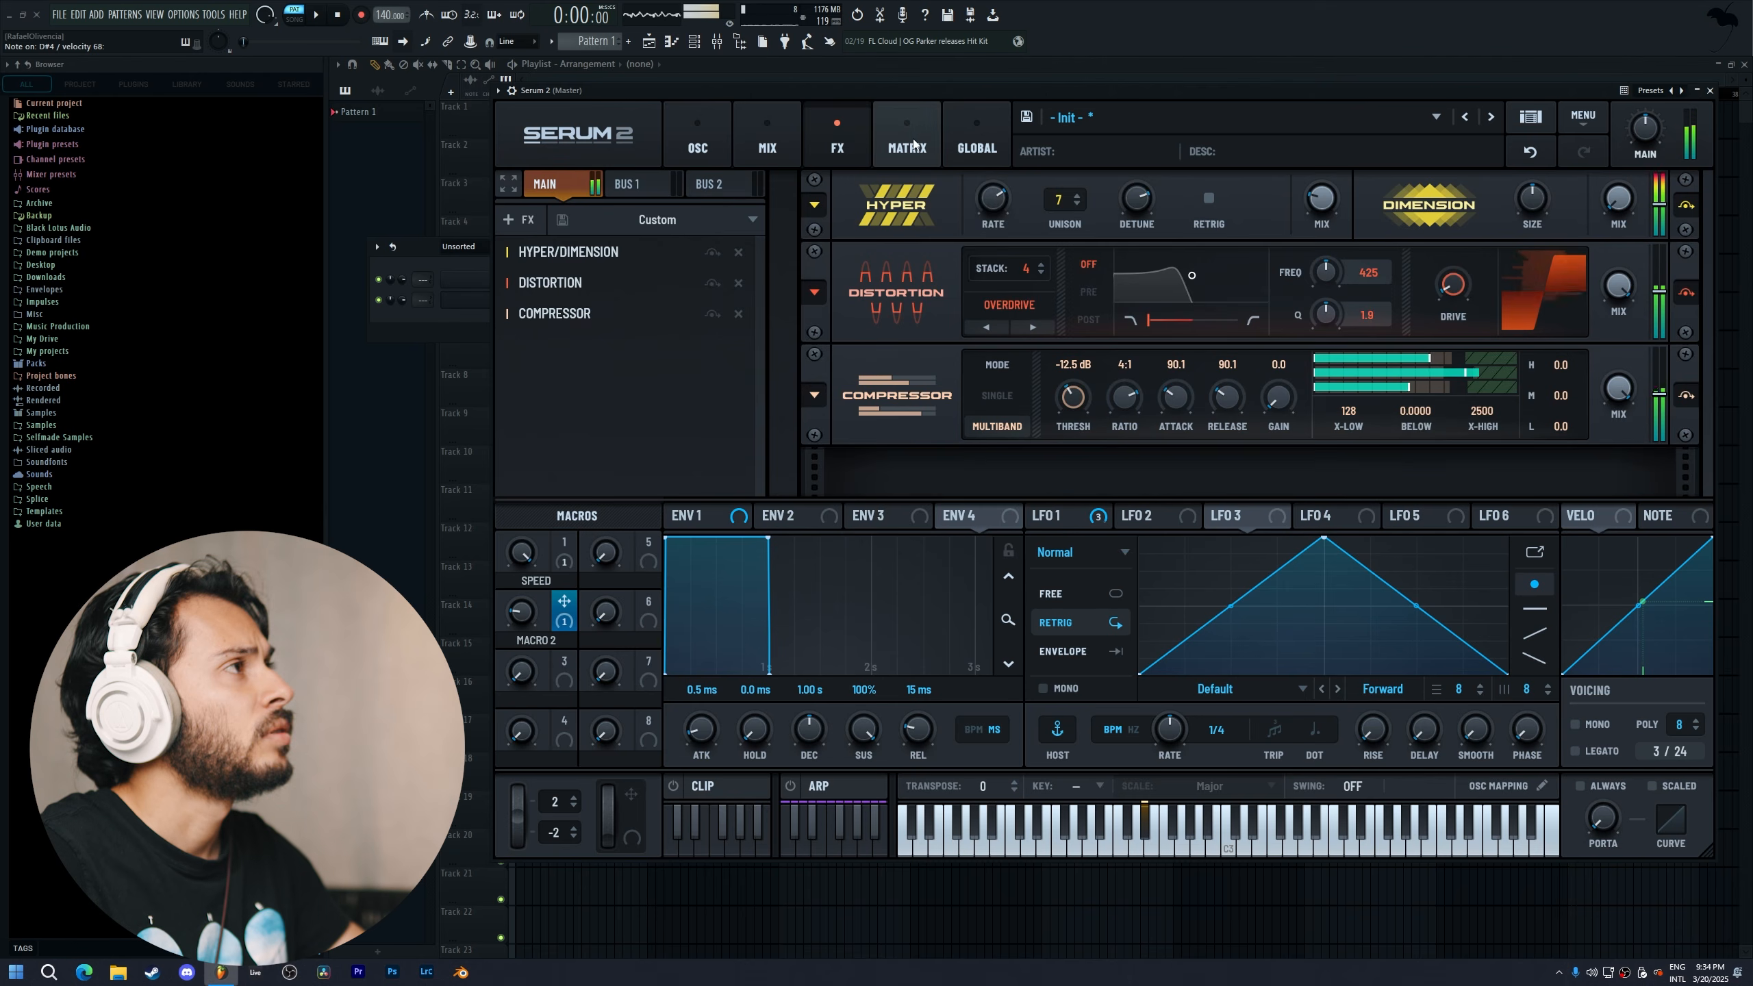
Rename Macro 2 as FILTER and set Macro 3 as the aux source of the LFO 1 to A Coarse Pitch modulation
left_click(914, 144)
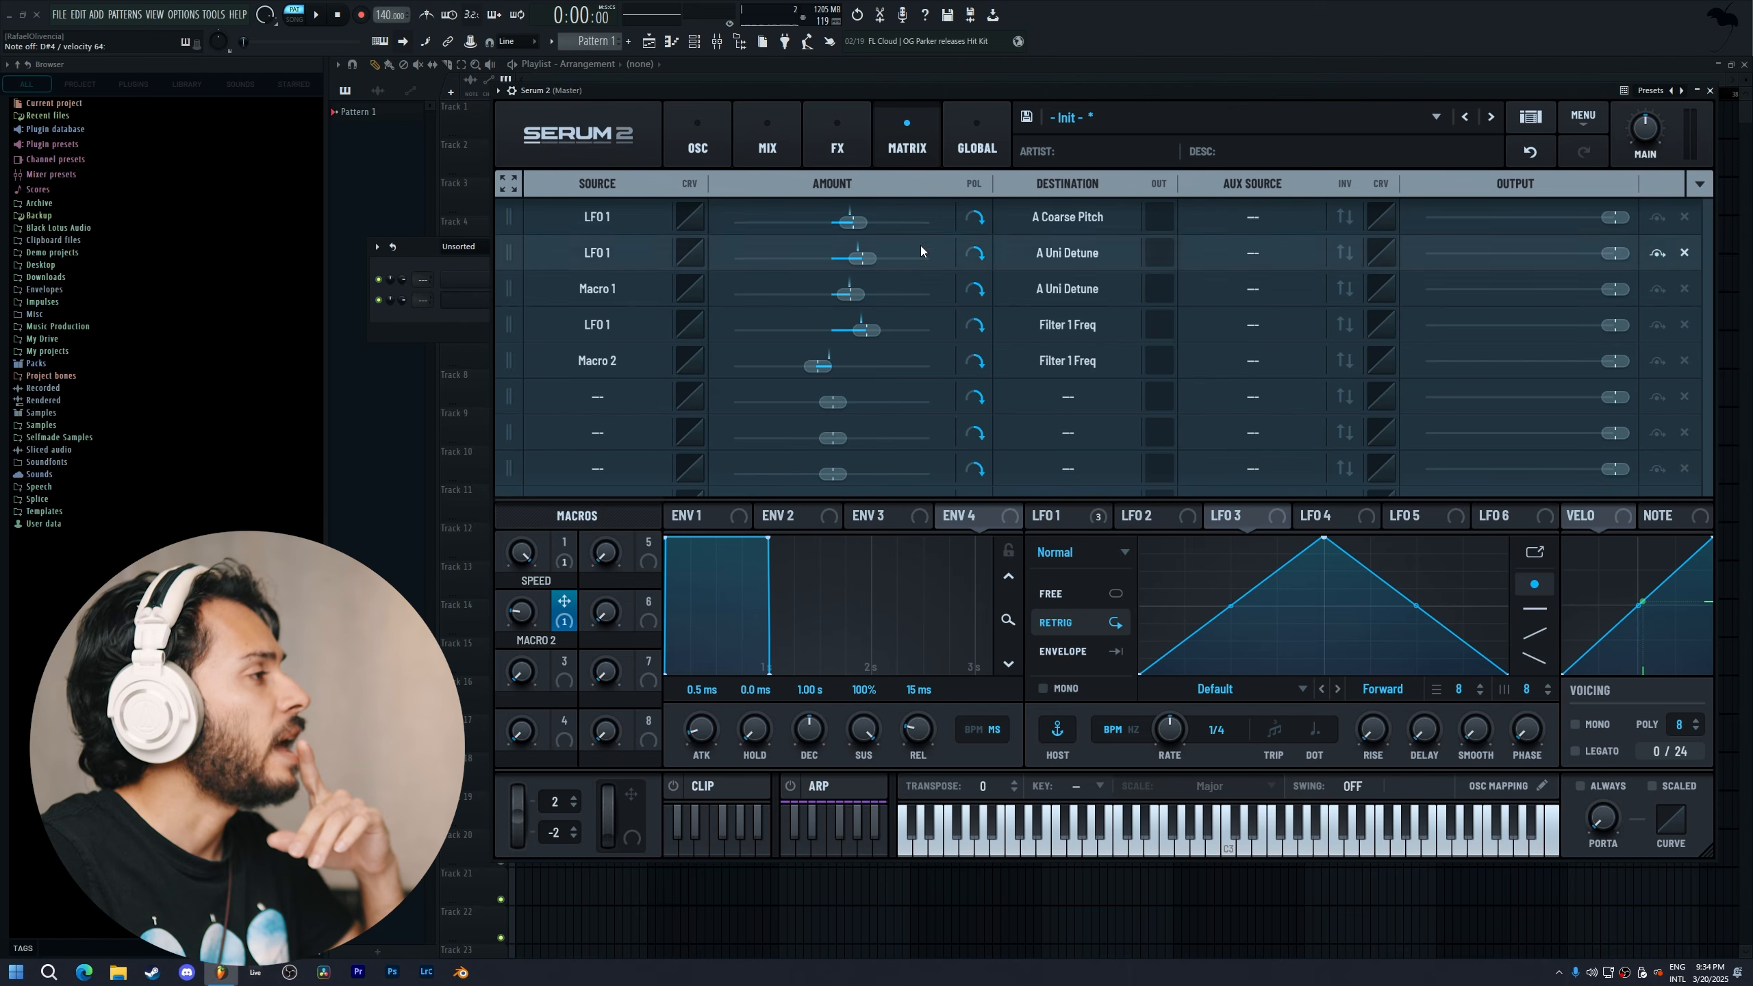
double_click(558, 643)
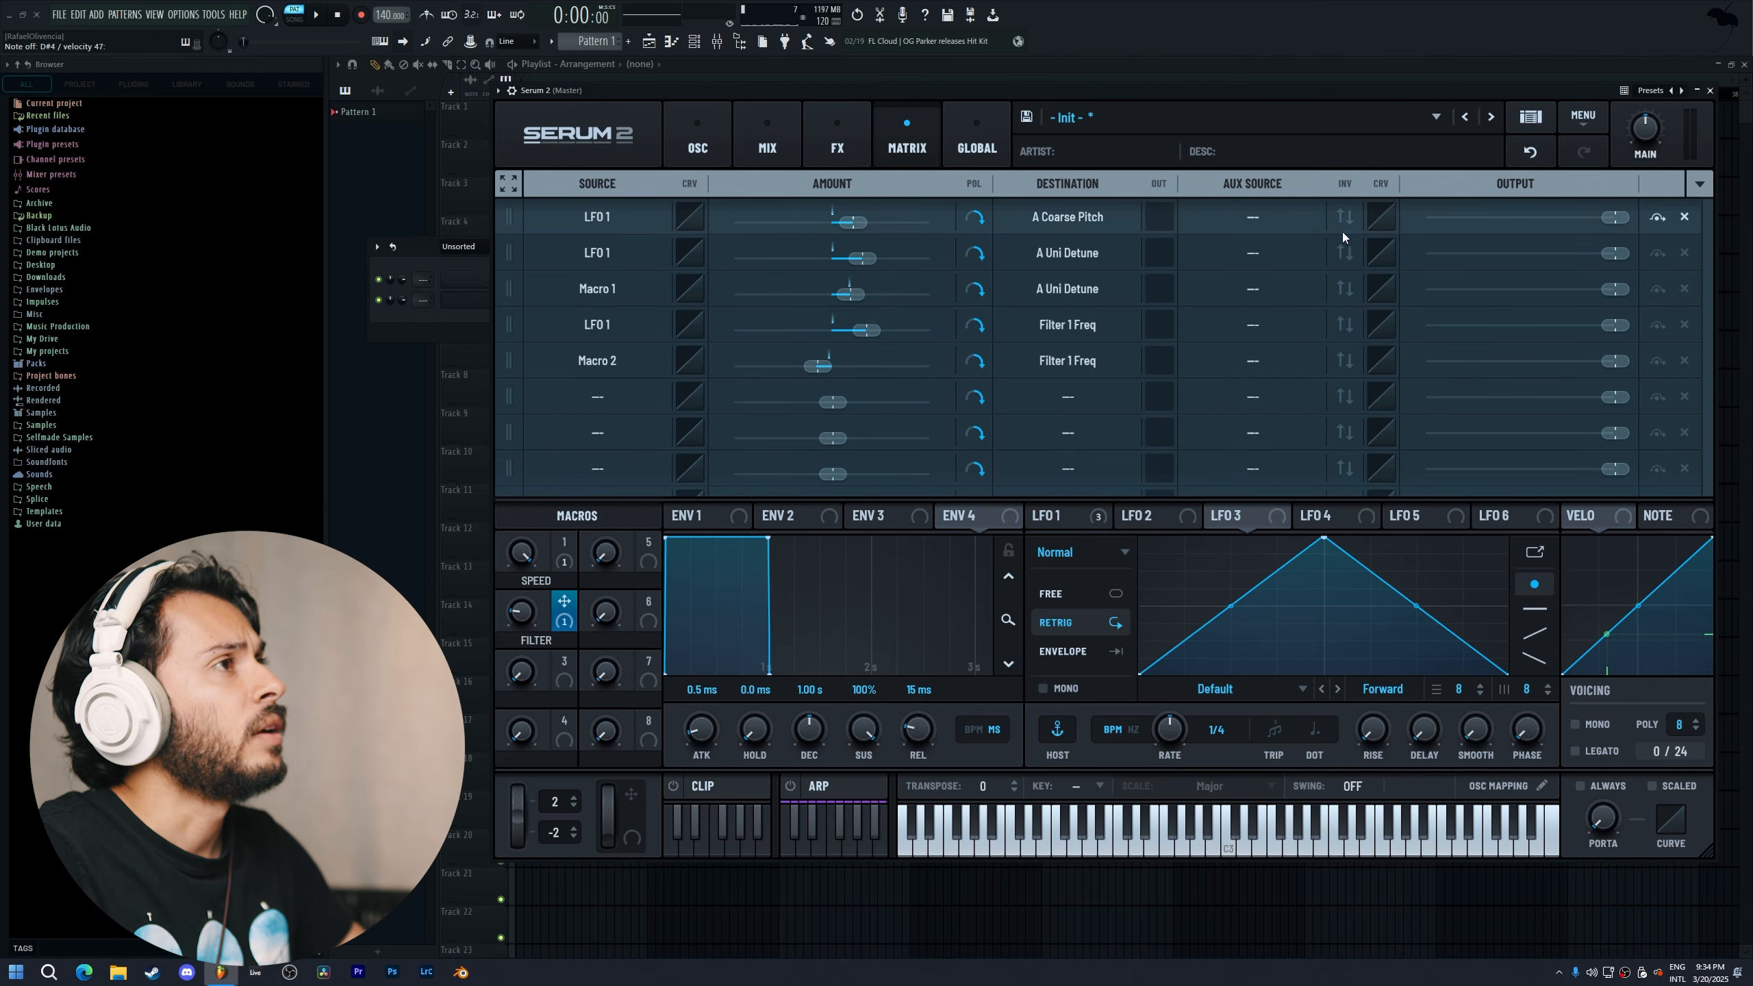
left_click(1260, 218)
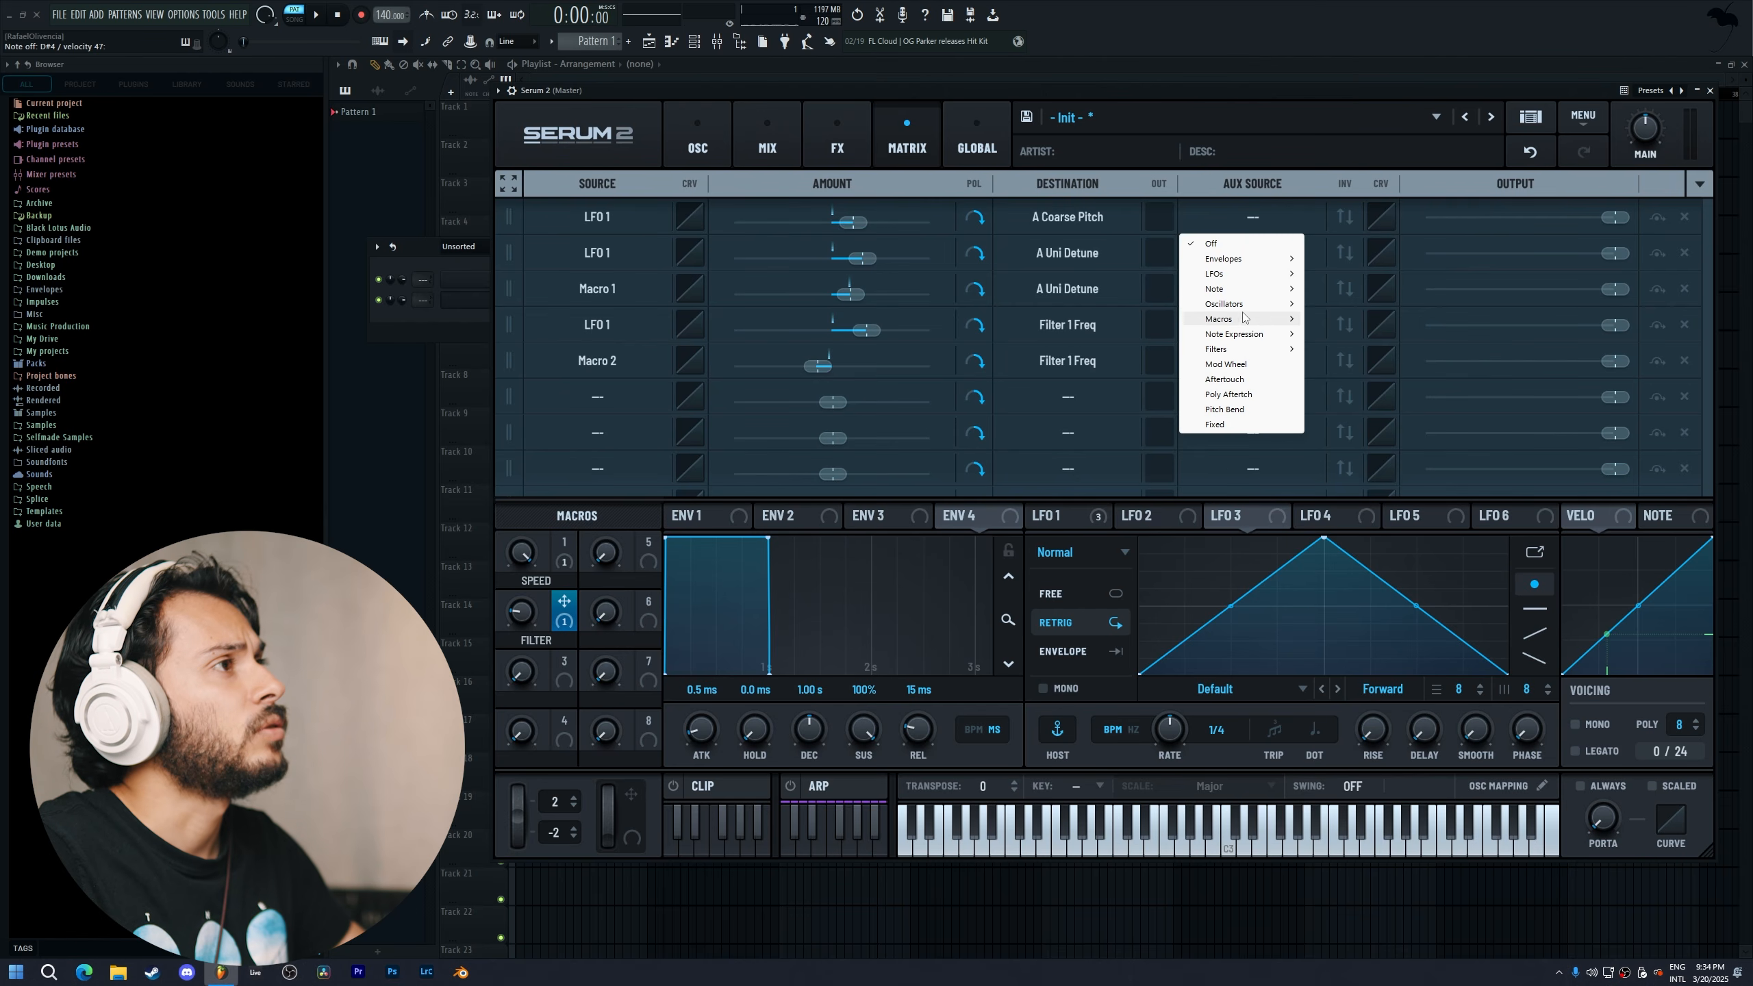
mouse_move(1243, 318)
left_click(1346, 349)
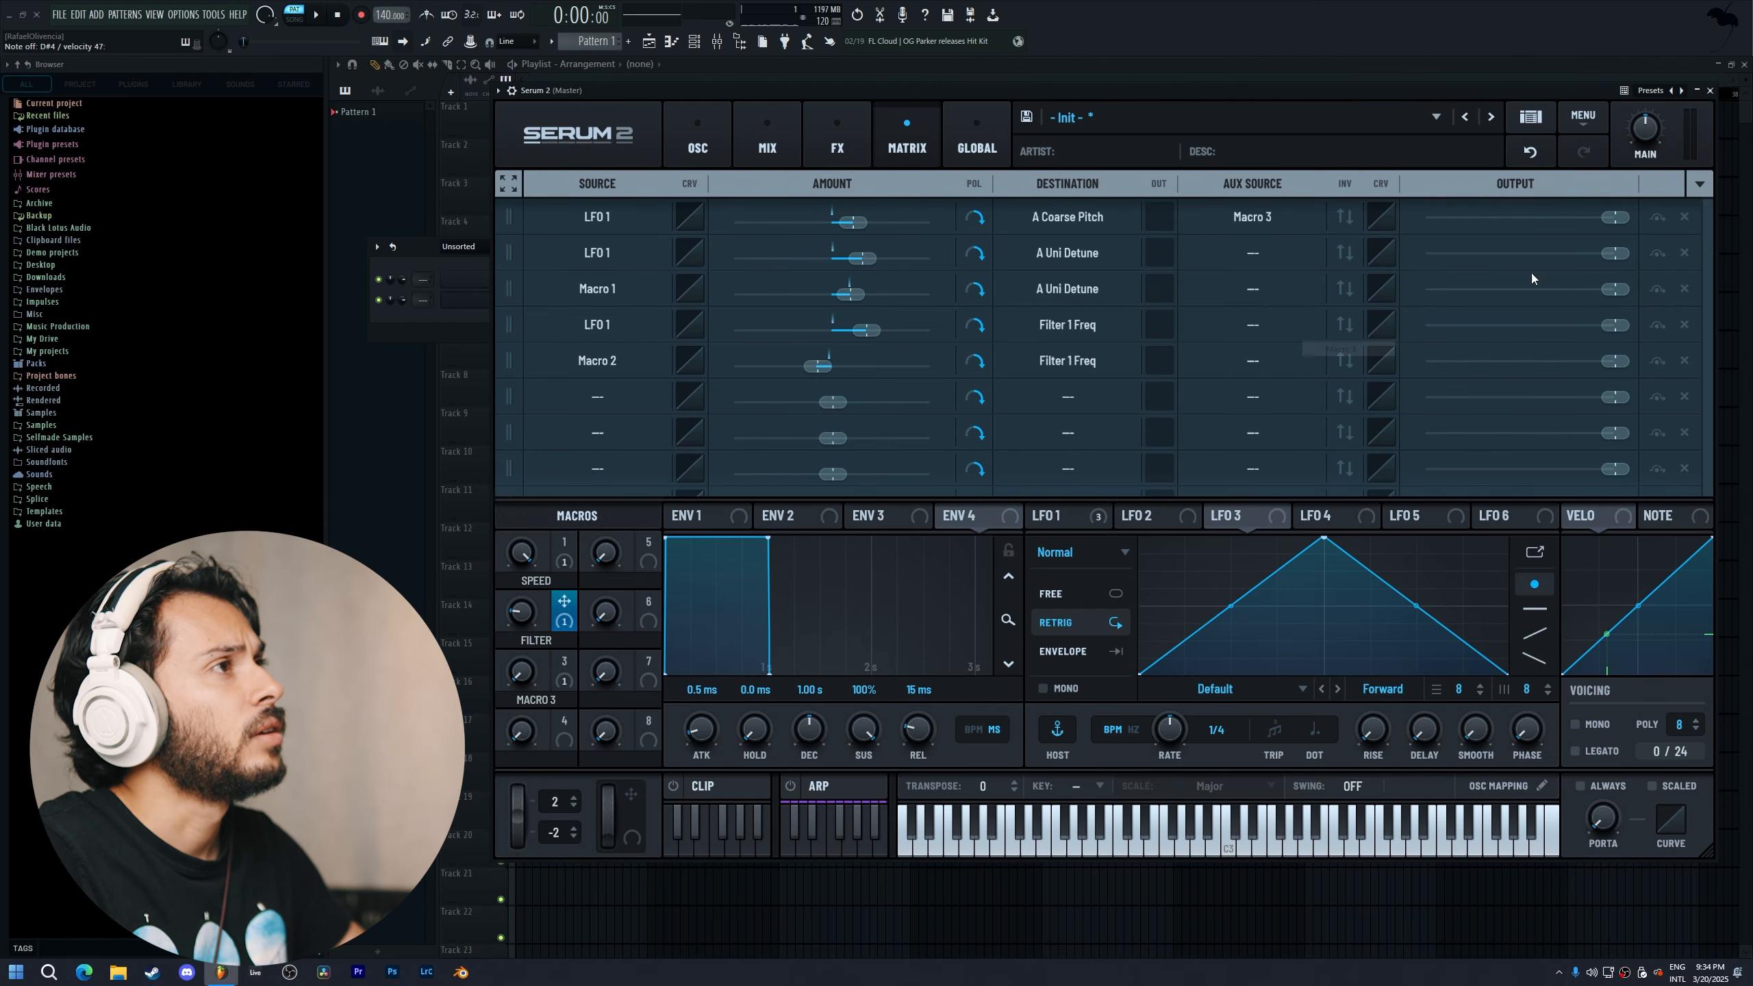
Raise Macro 3 to slightly above its midpoint while auditioning its effect on the coarse pitch modulation
left_click_drag(530, 680, 539, 628)
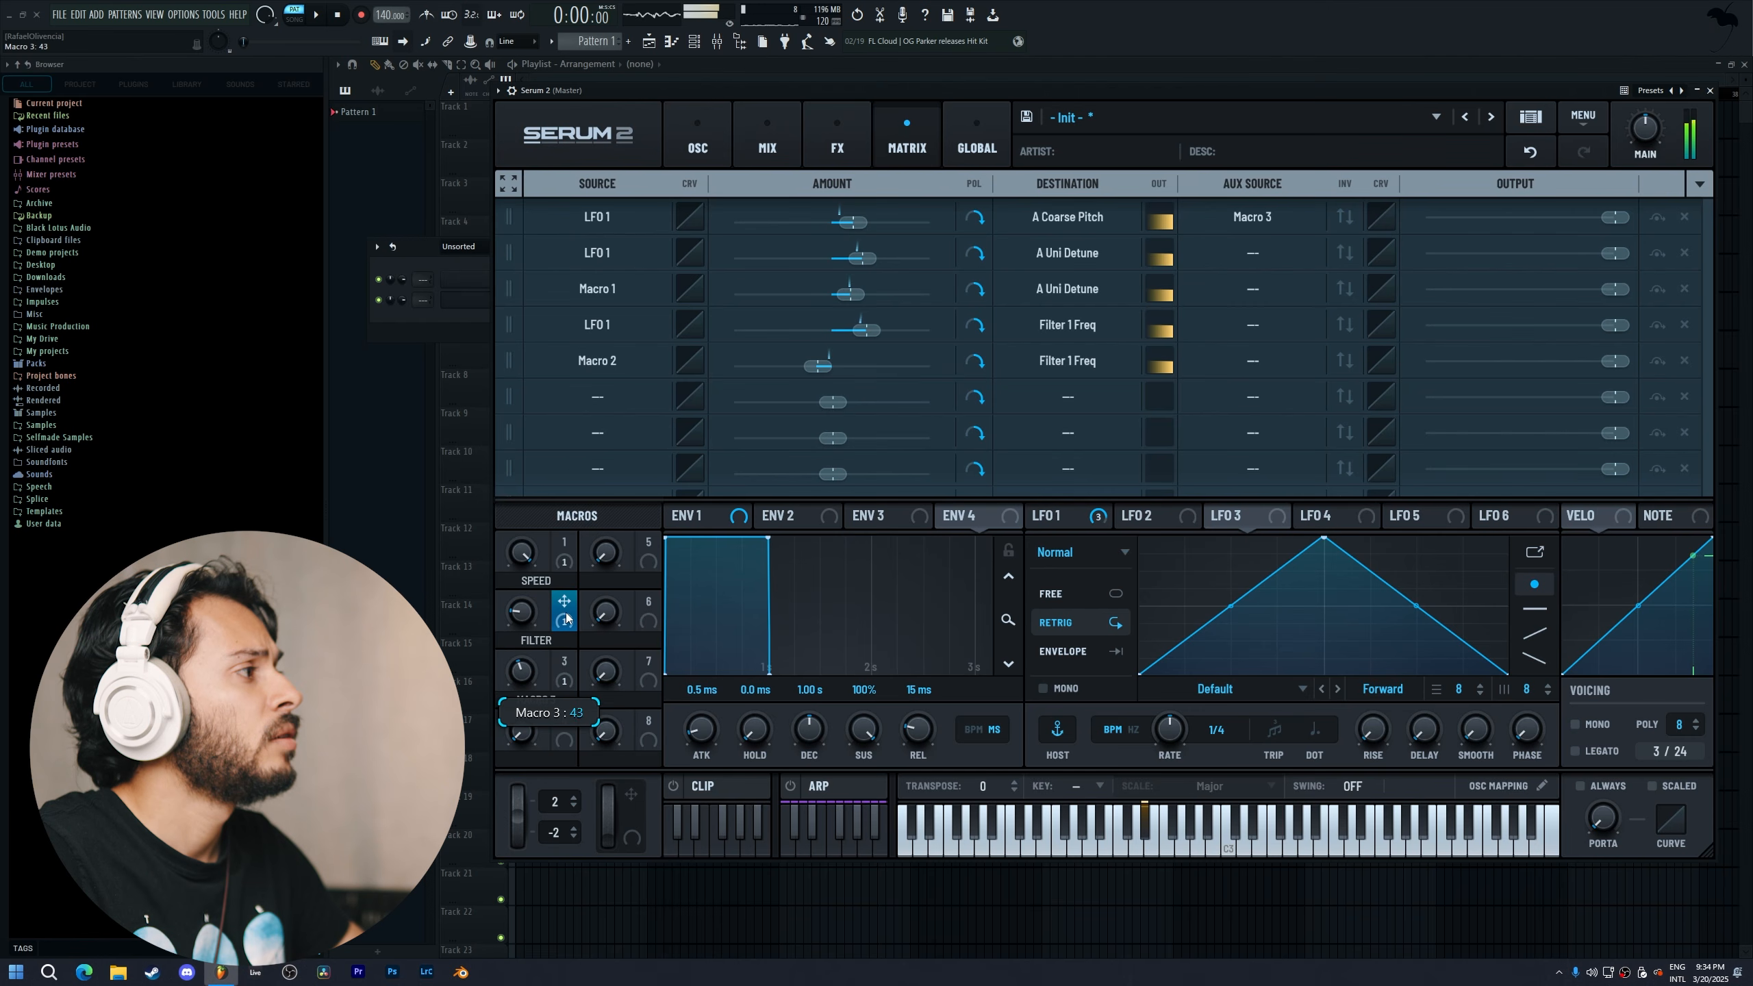
left_click_drag(531, 679, 538, 660)
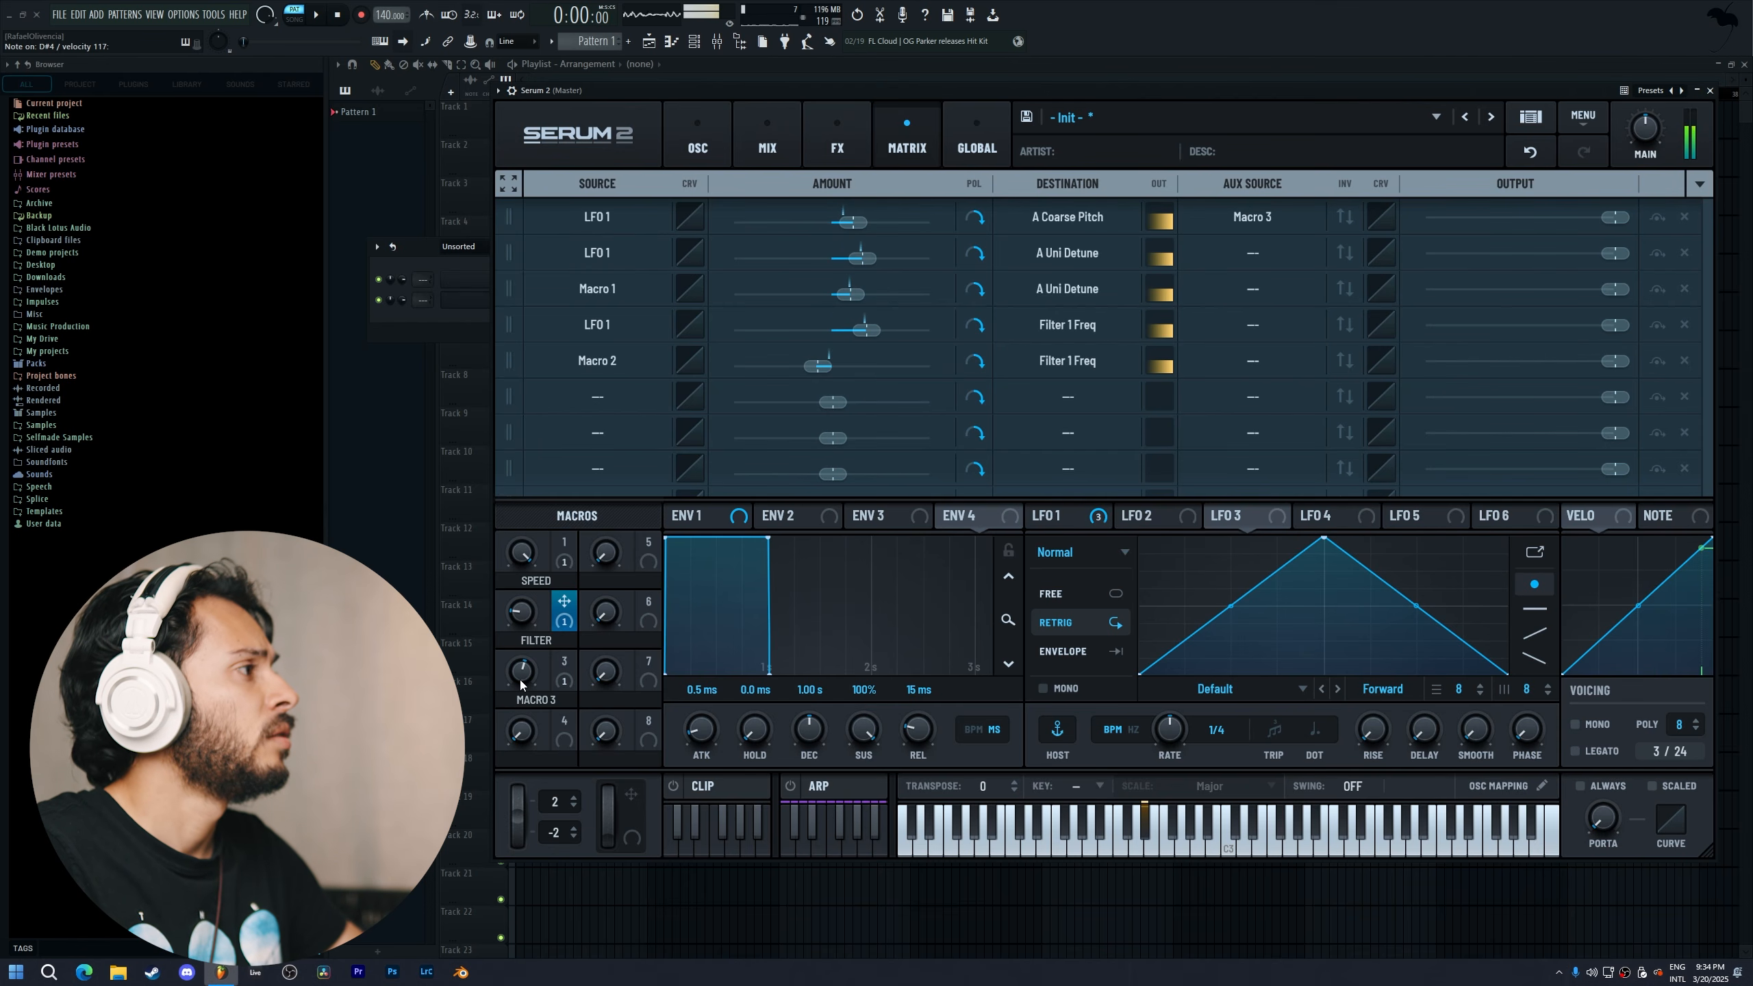
left_click(521, 679)
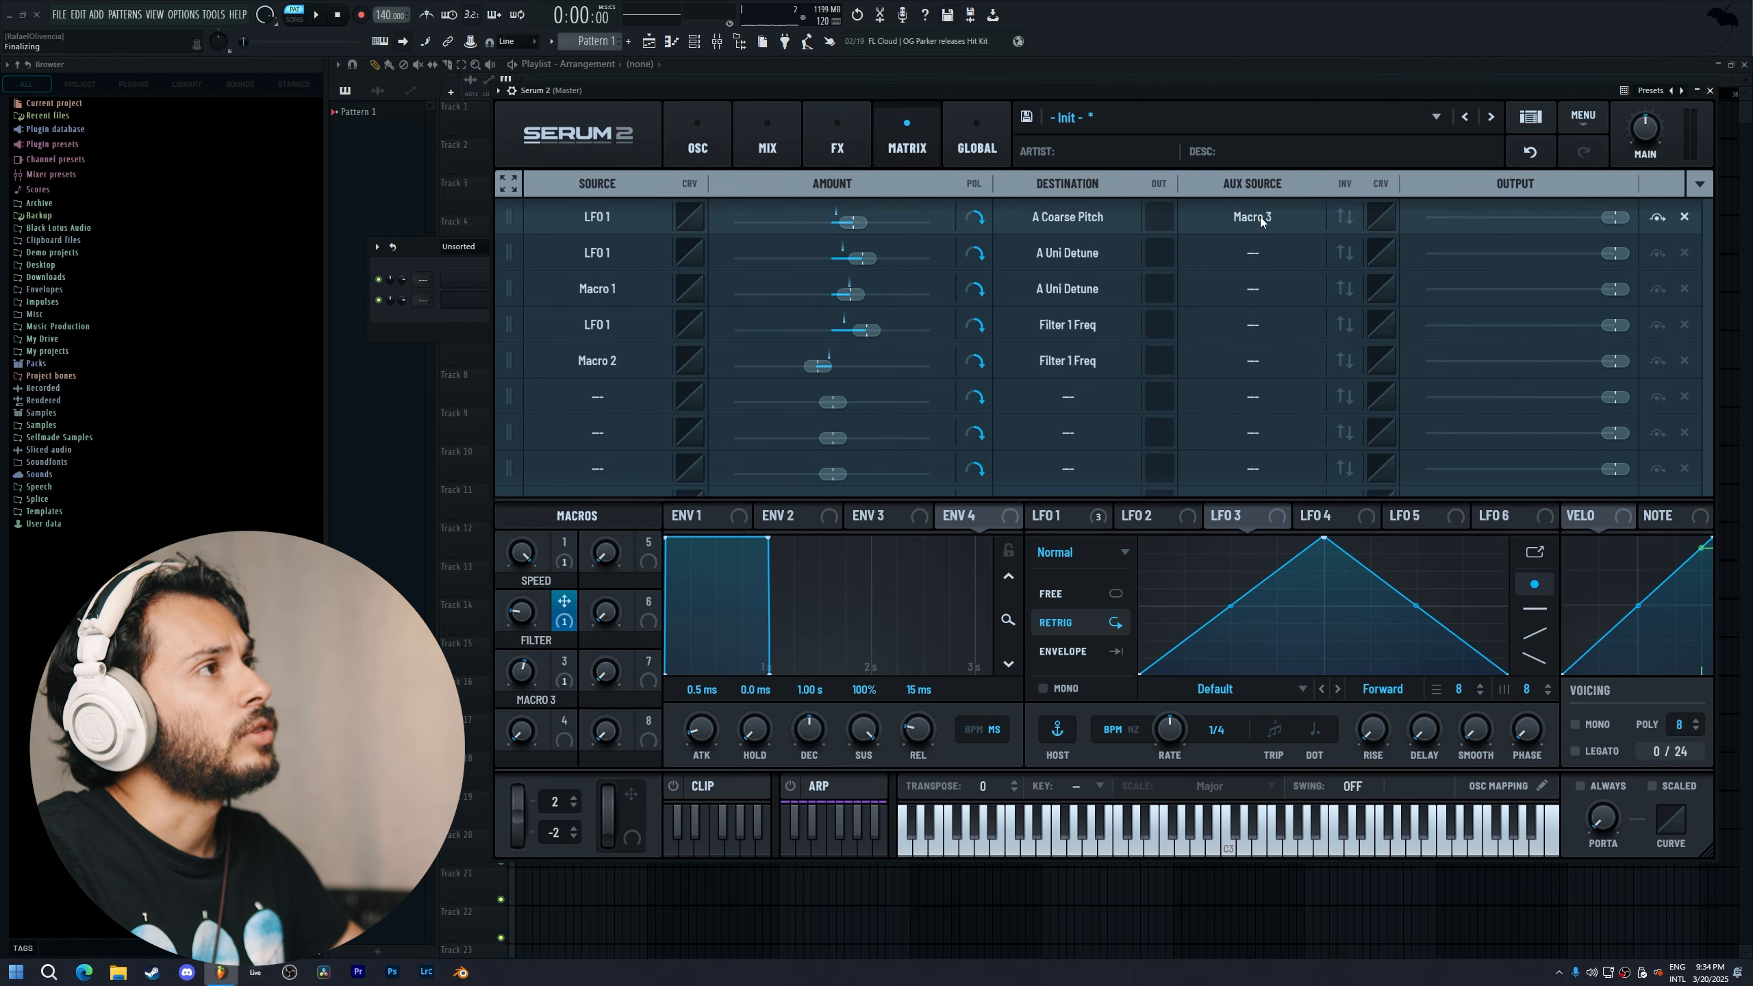
Reshape the aux curve of the A Coarse Pitch modulation on grid 9 into a three-level staircase with a flat middle level
left_click(1385, 221)
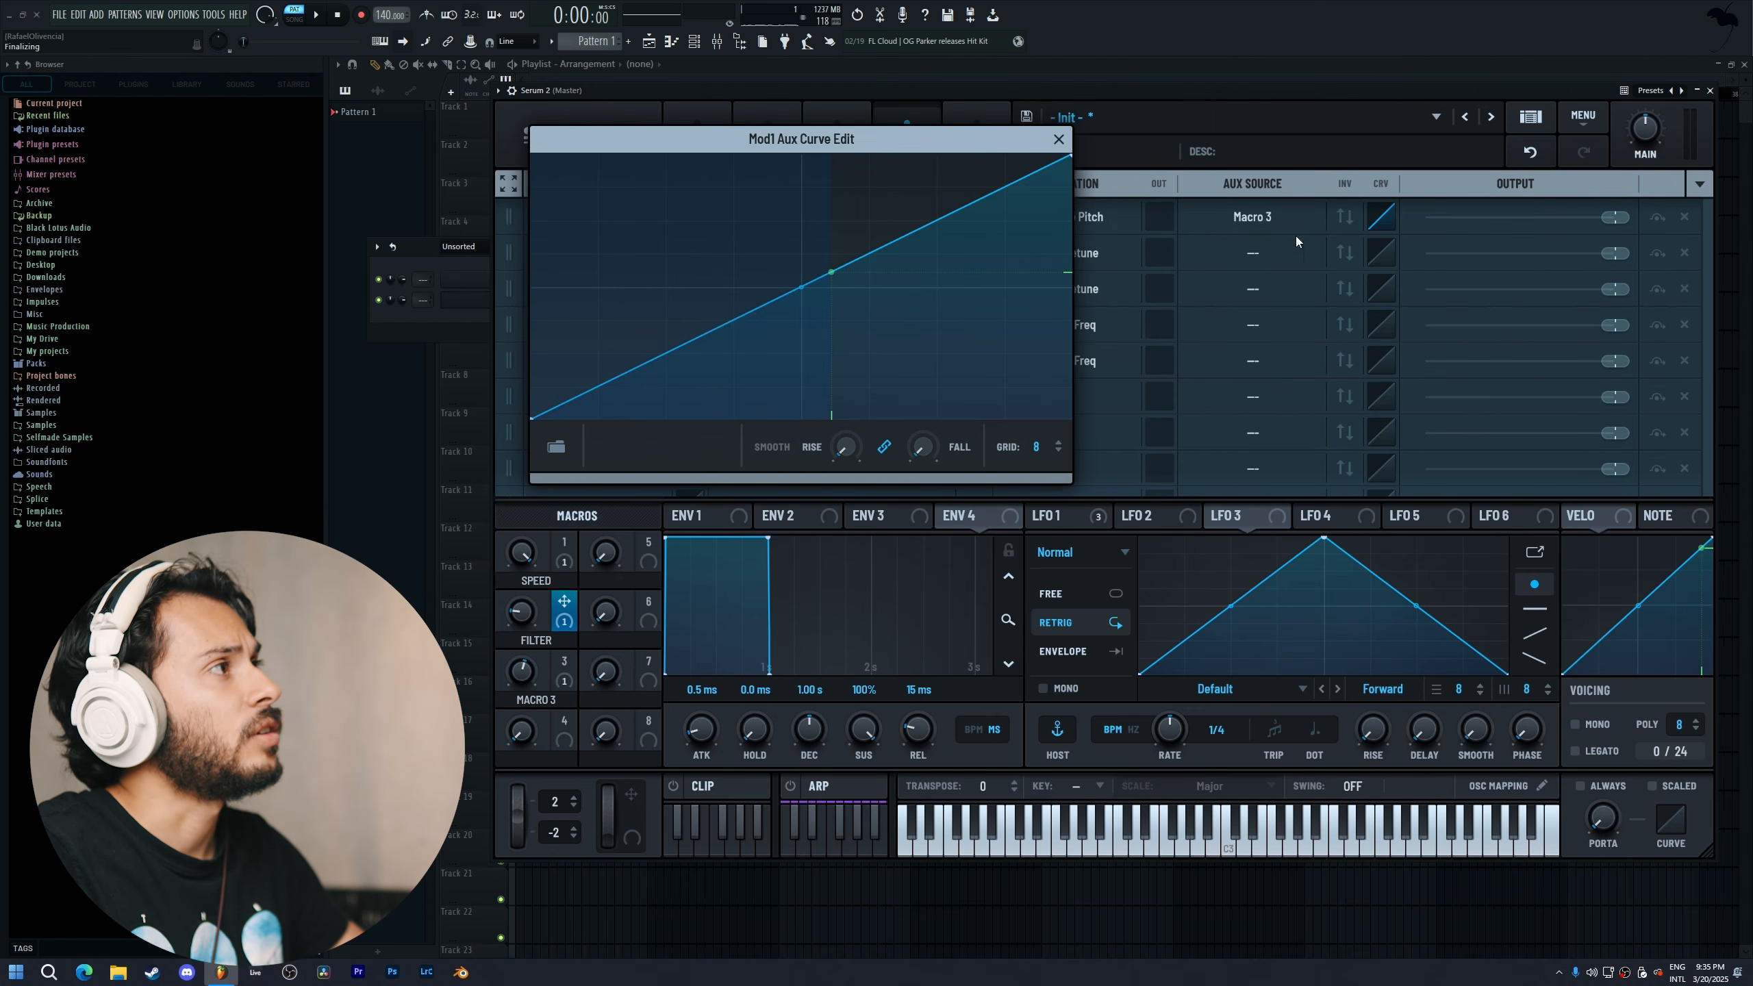
double_click(832, 272)
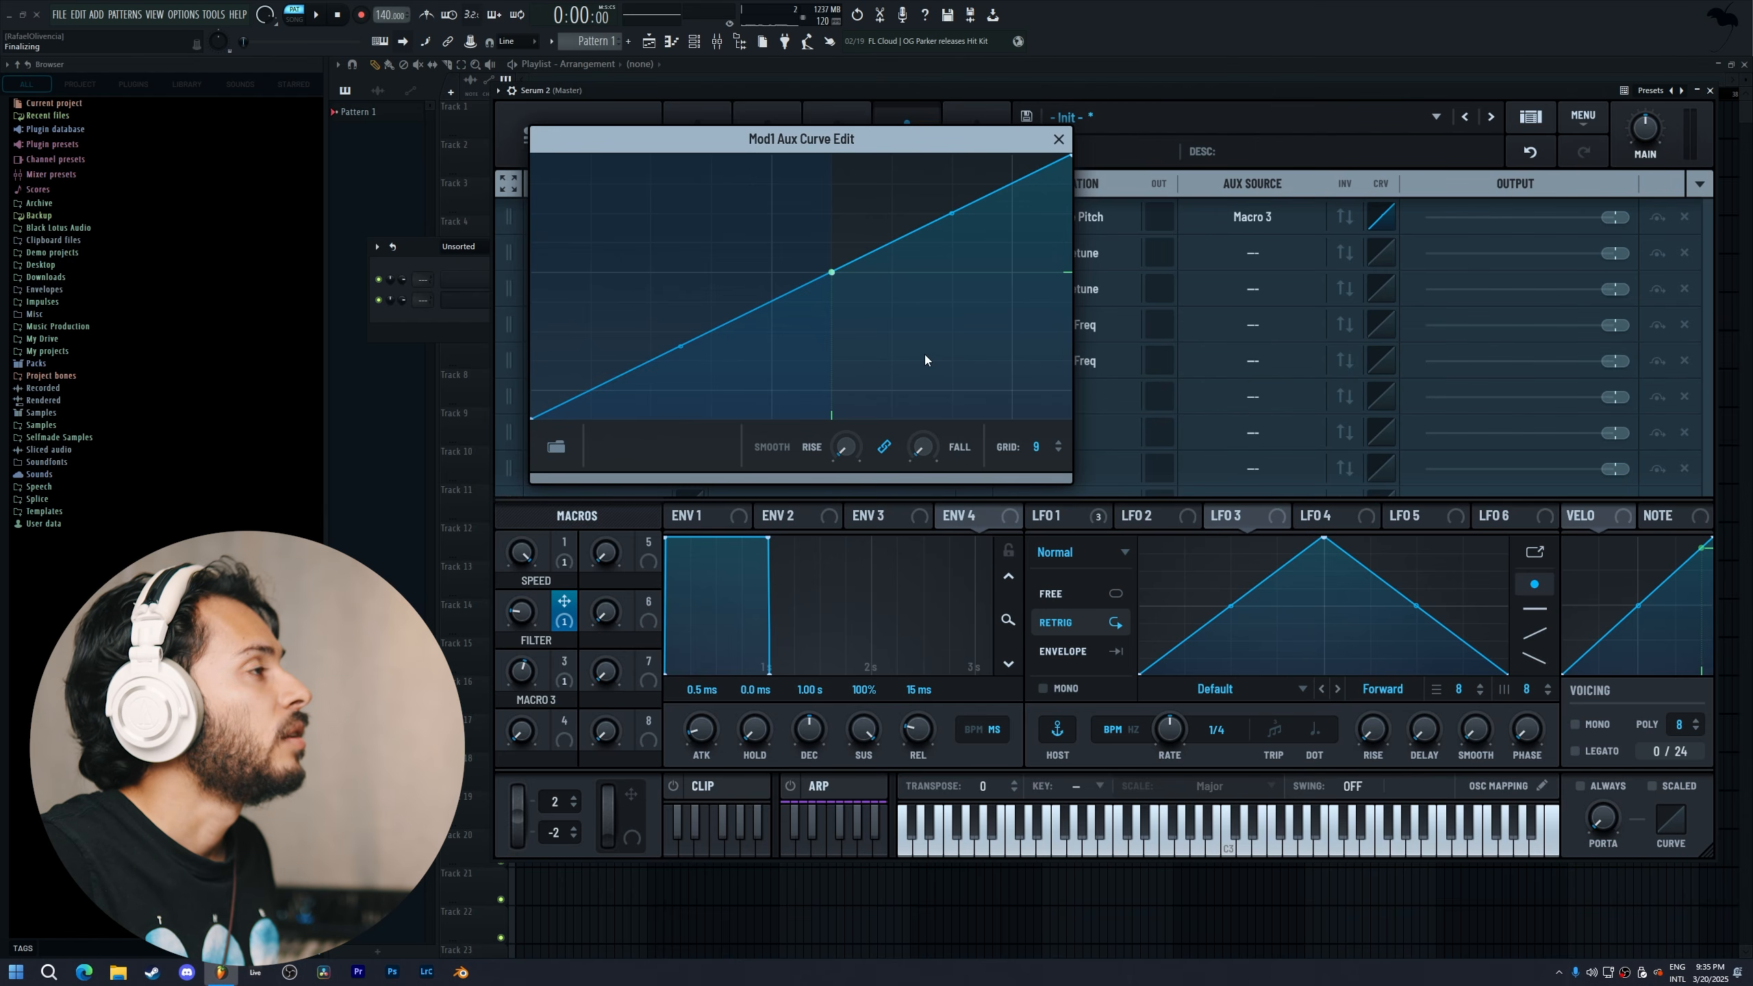
double_click(717, 366)
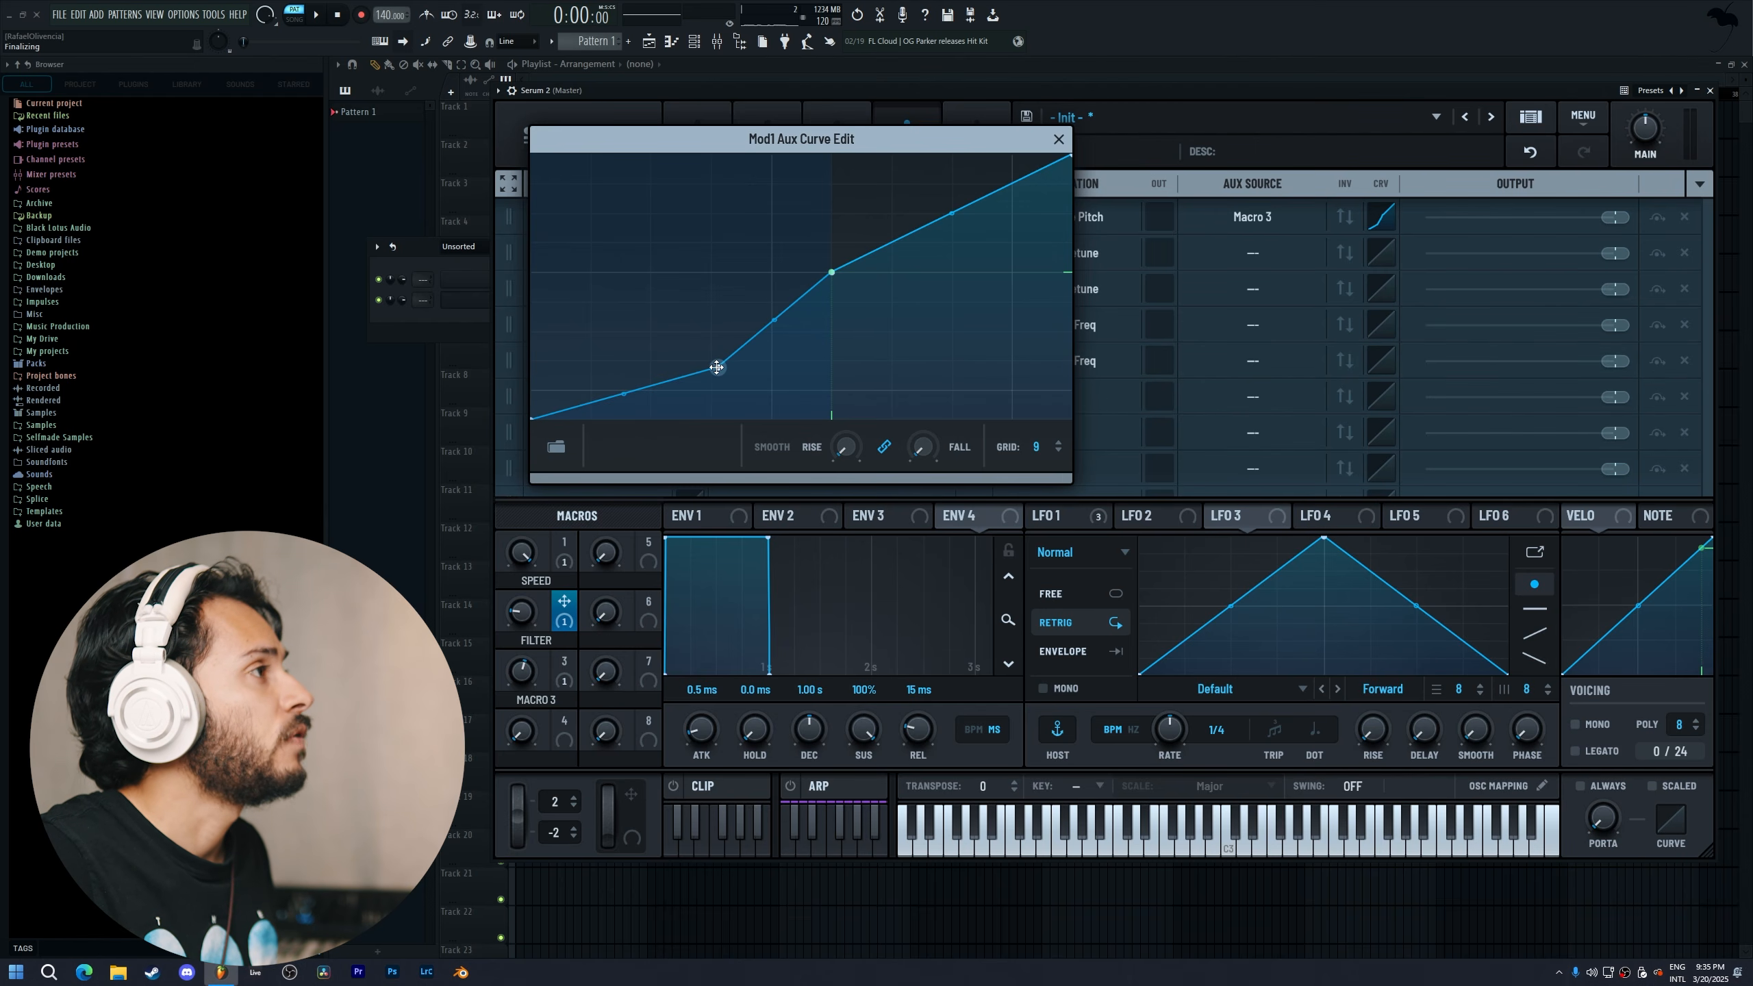
left_click_drag(717, 366, 649, 280)
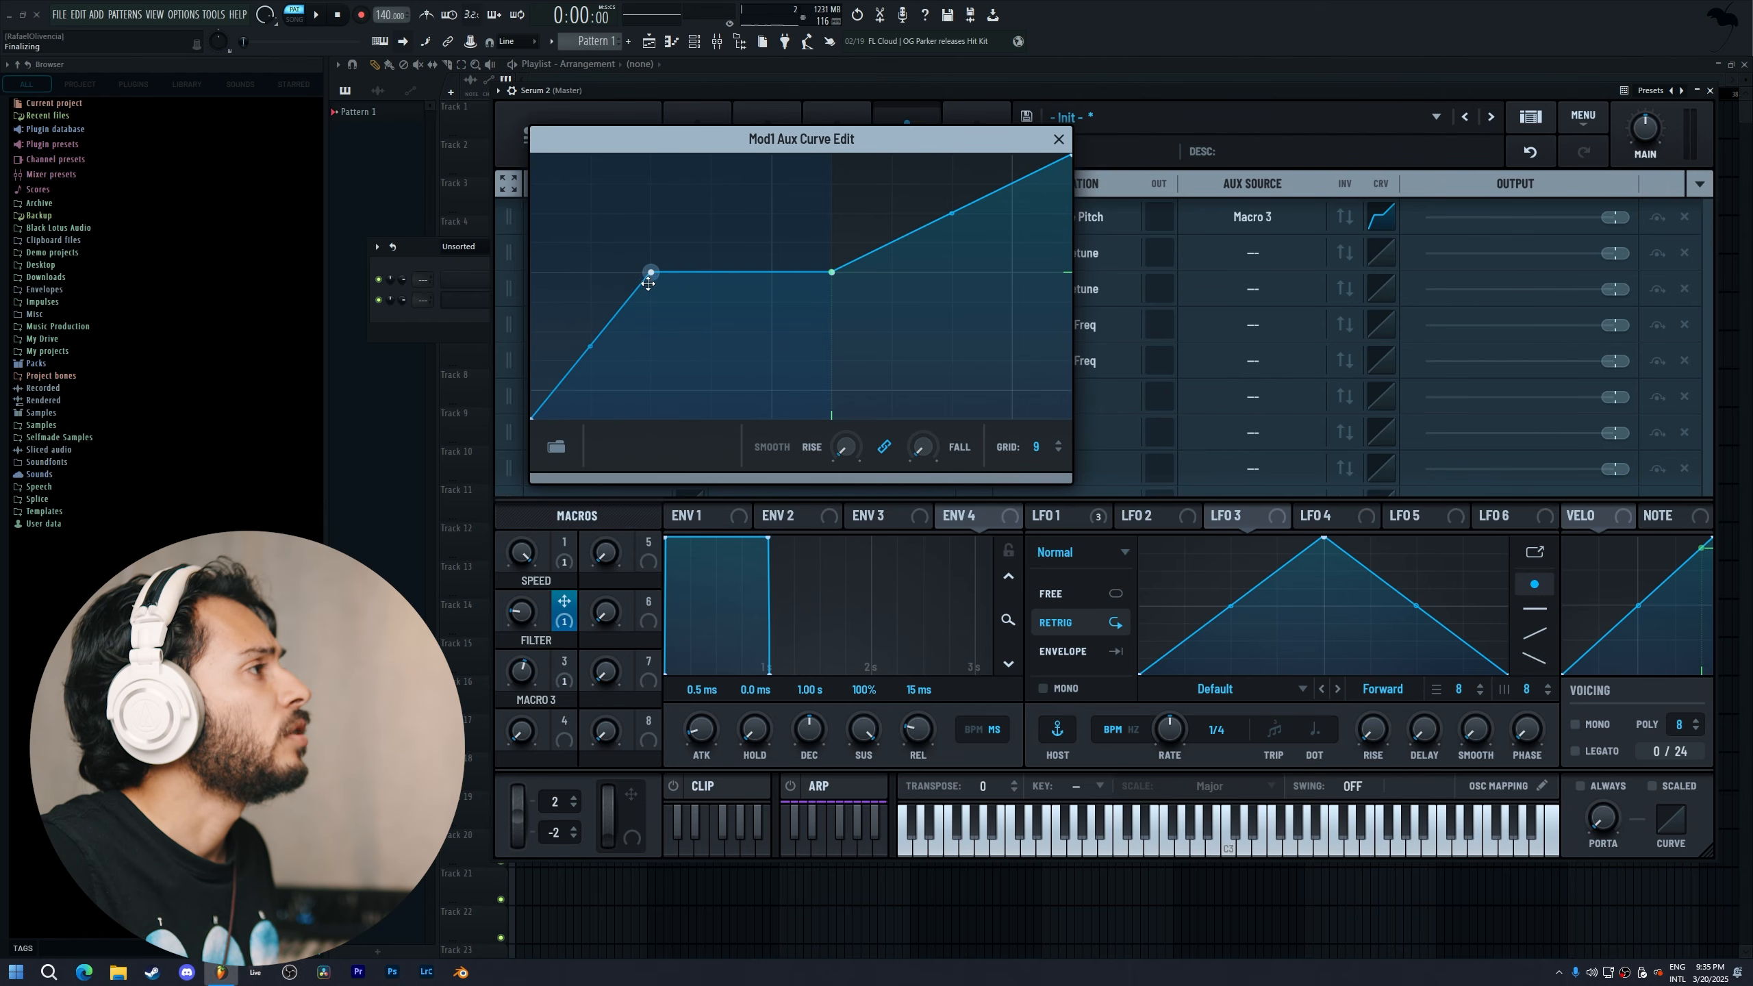
left_click_drag(585, 349, 650, 418)
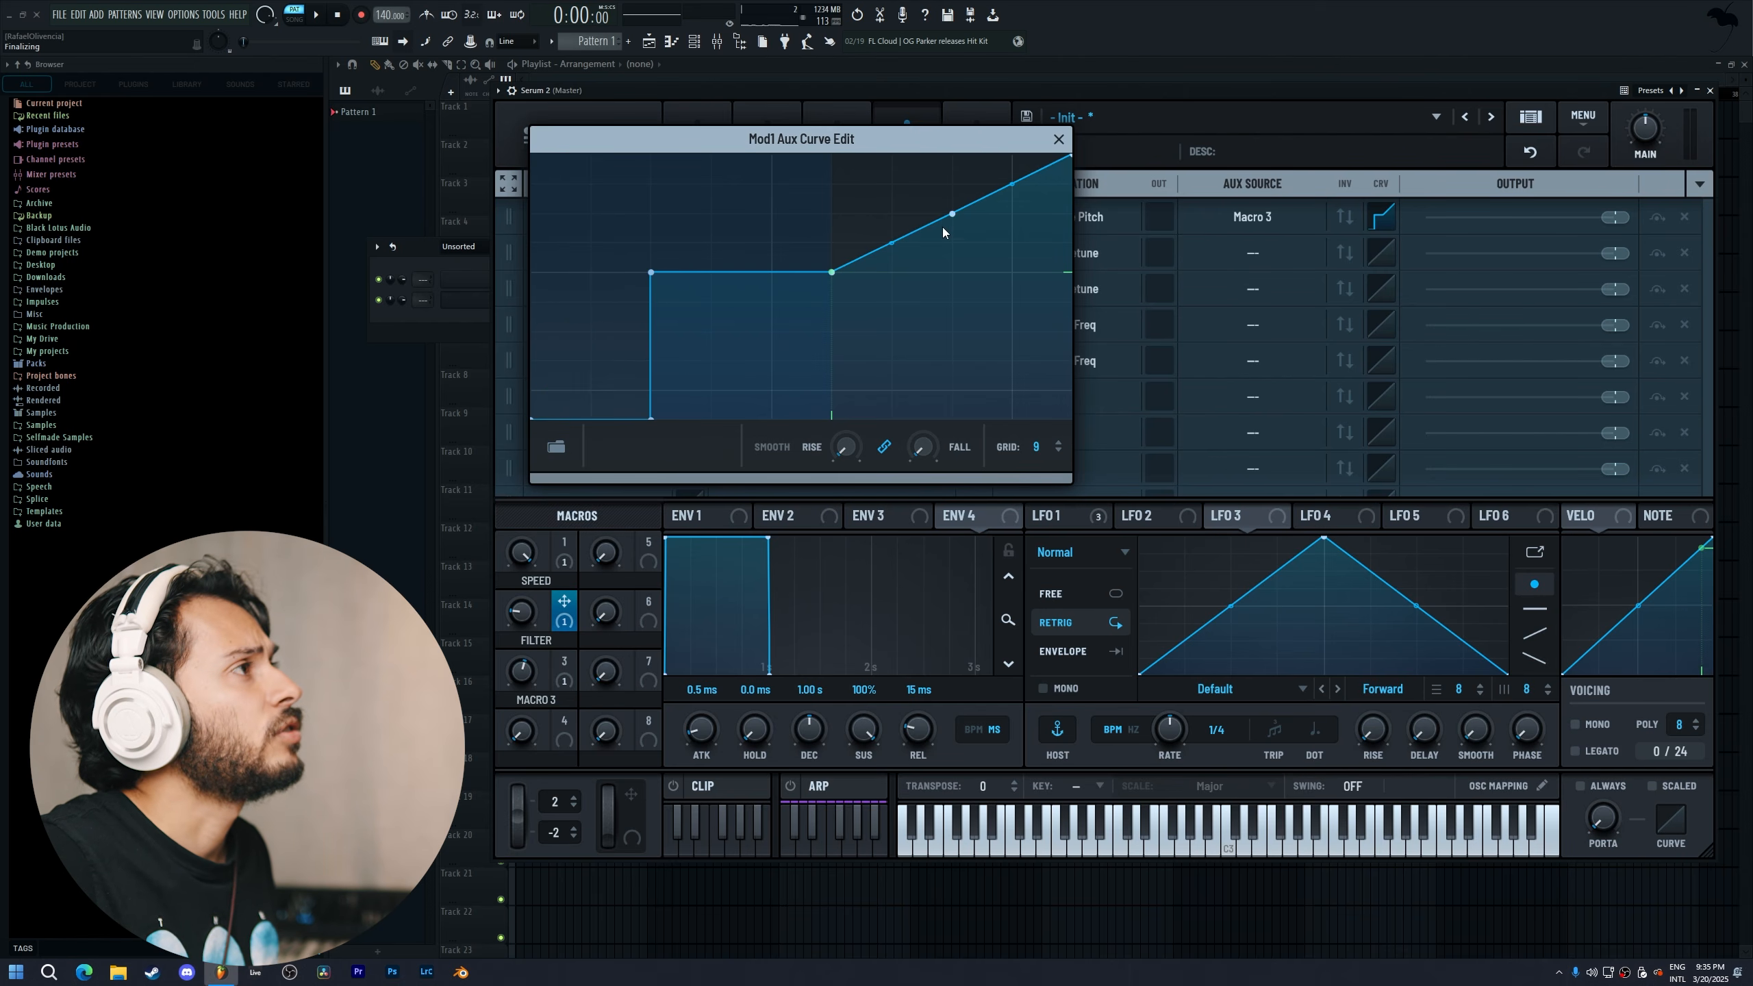
left_click_drag(944, 228, 826, 128)
left_click(1059, 139)
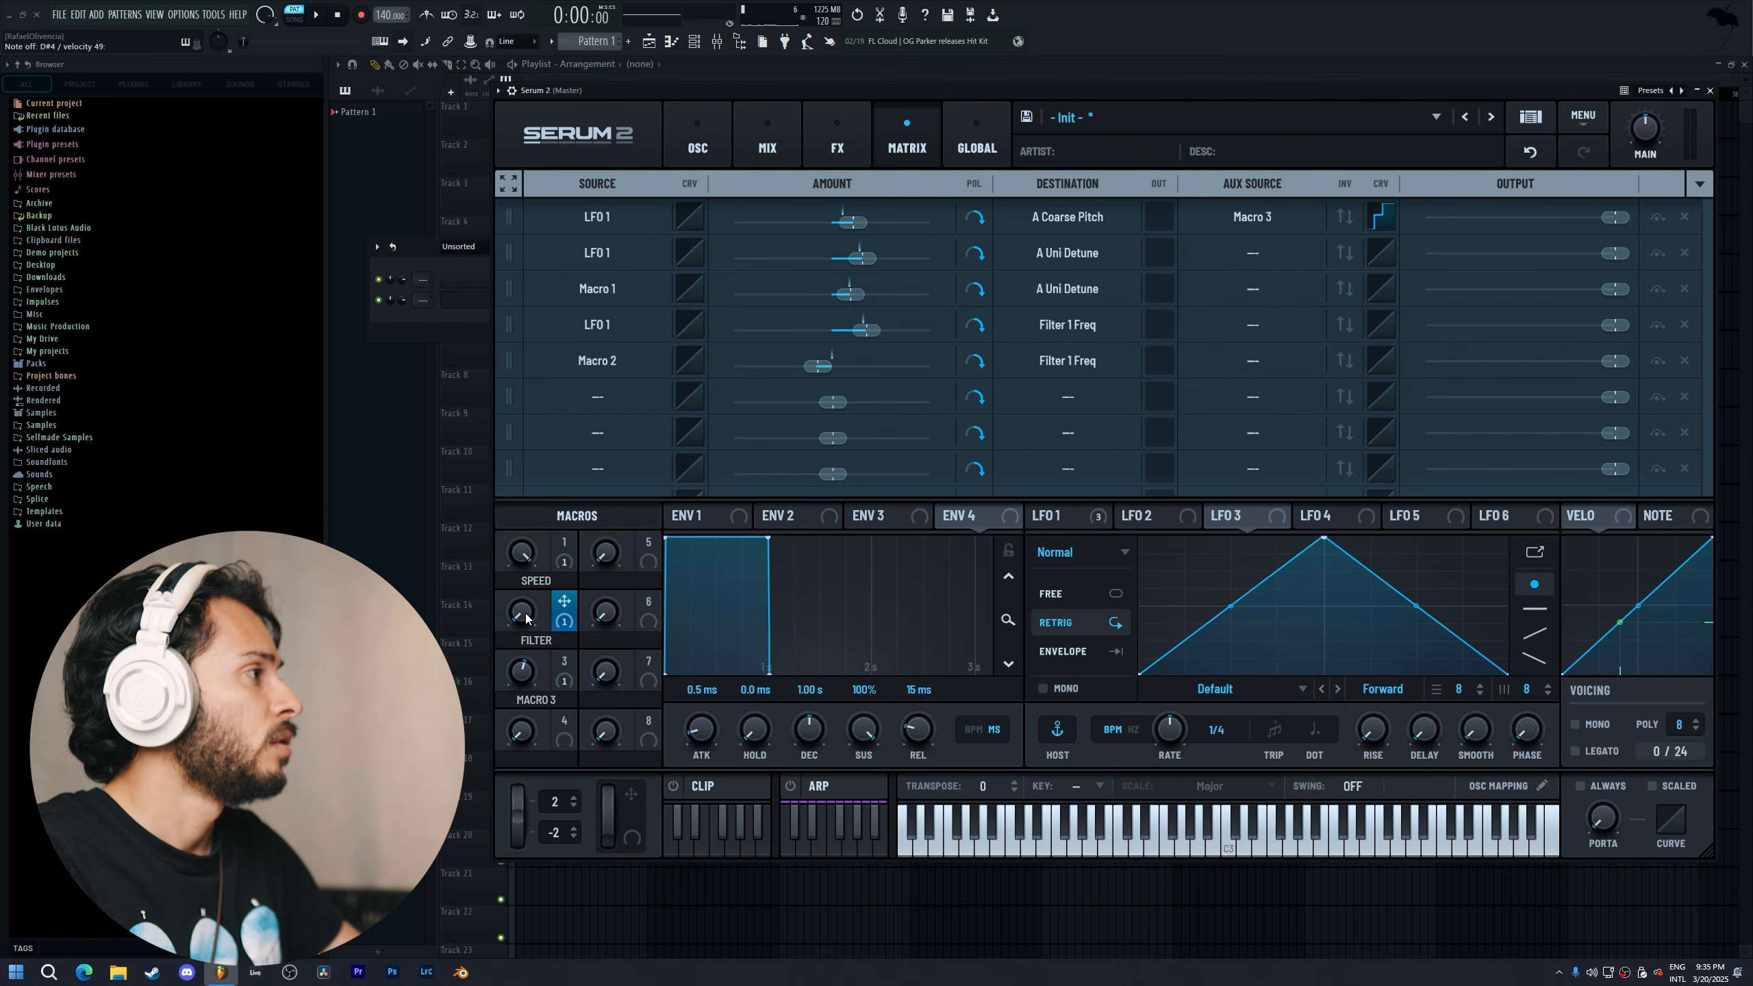
Adjust the FILTER macro and audition the stepped pitch modulation with Macro 3 at 0, 29 and 100
left_click_drag(523, 613, 525, 573)
left_click_drag(523, 684, 525, 865)
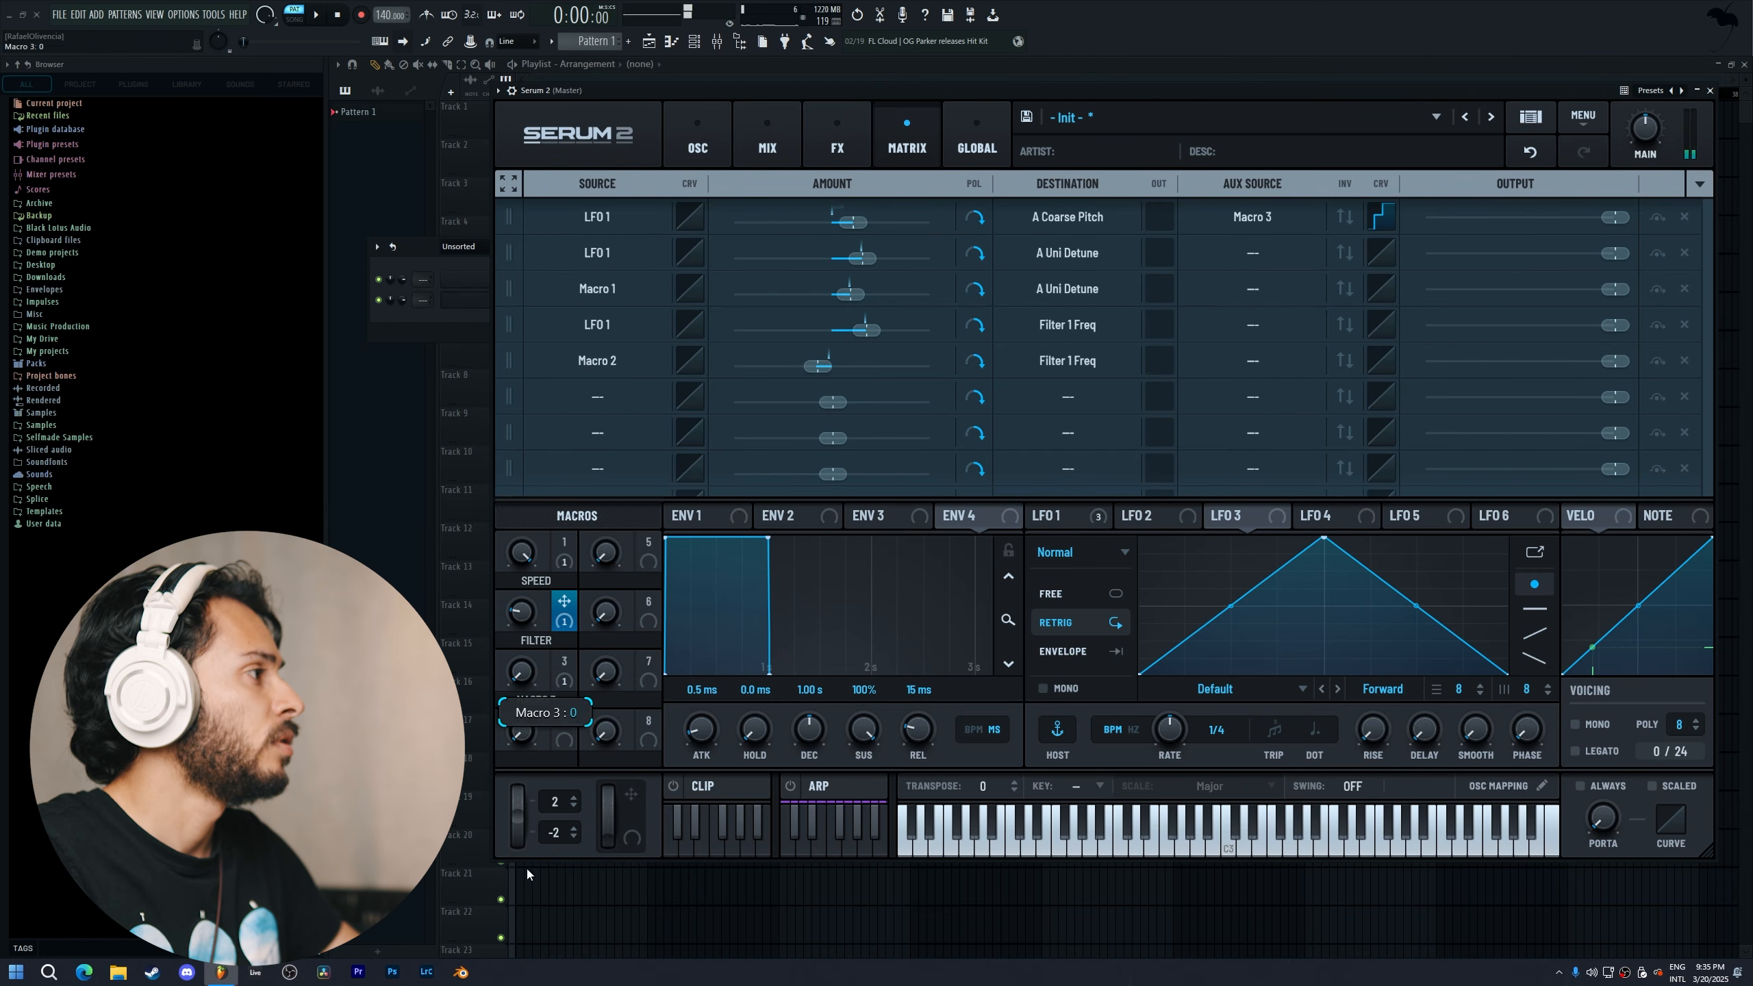
left_click_drag(530, 669, 531, 663)
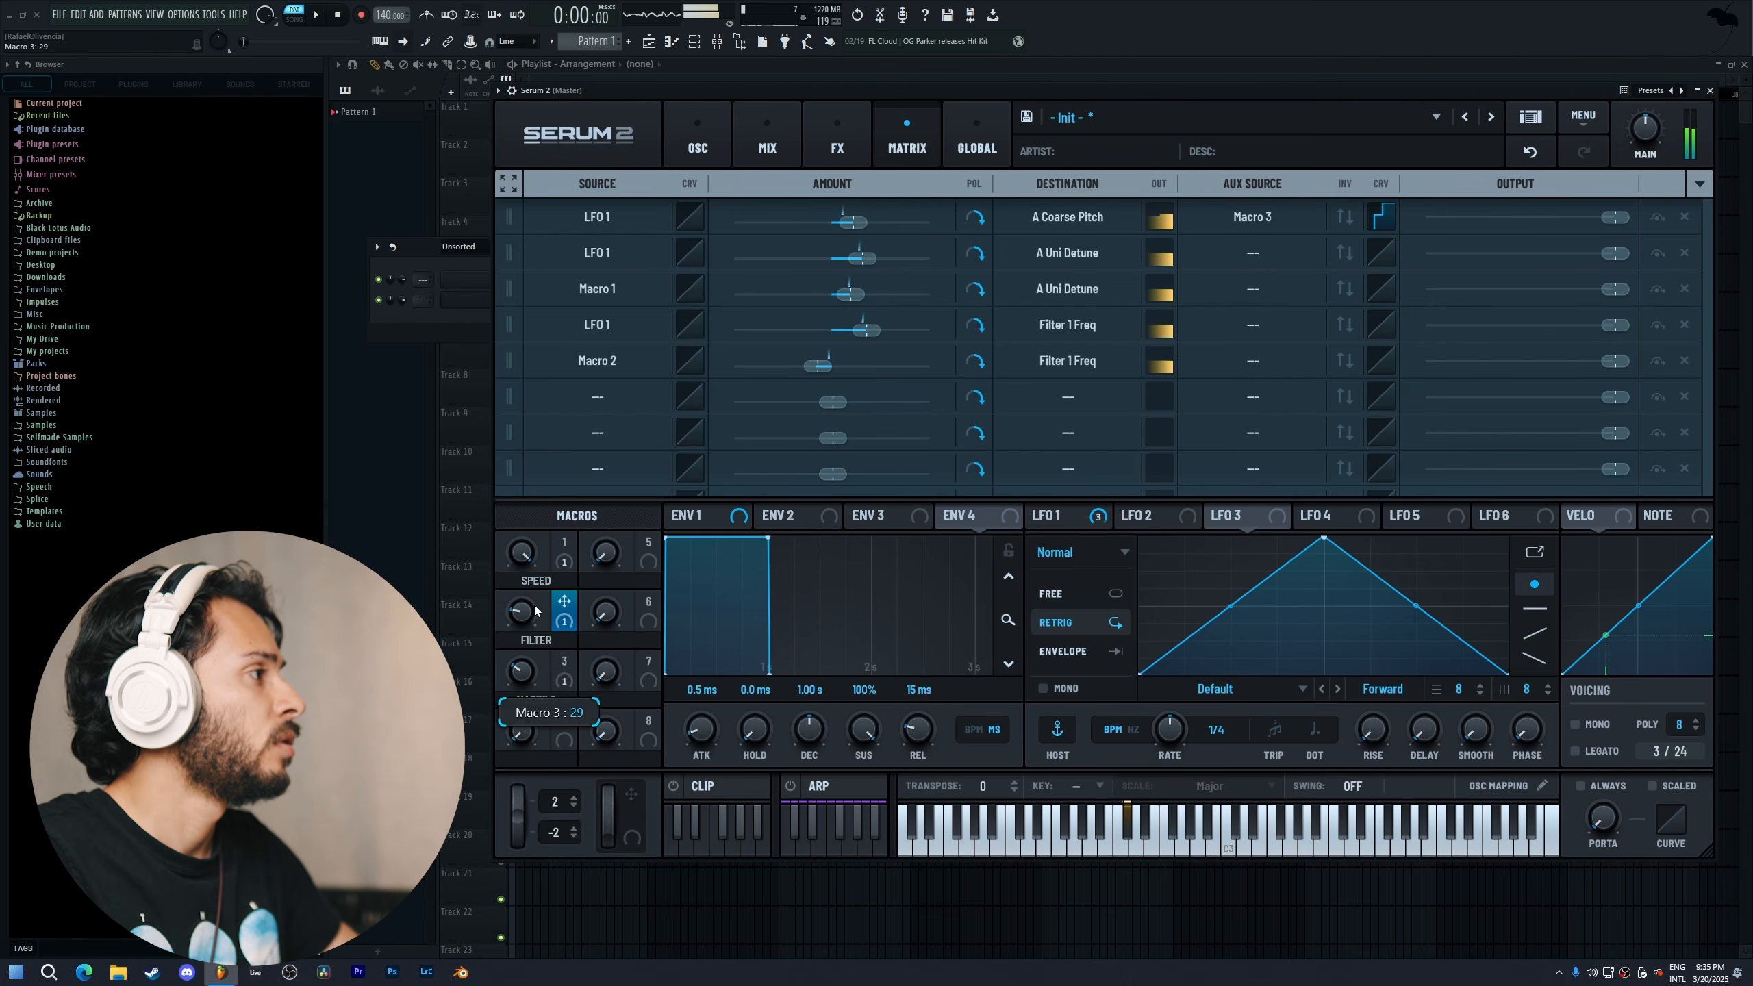
left_click_drag(526, 671, 548, 835)
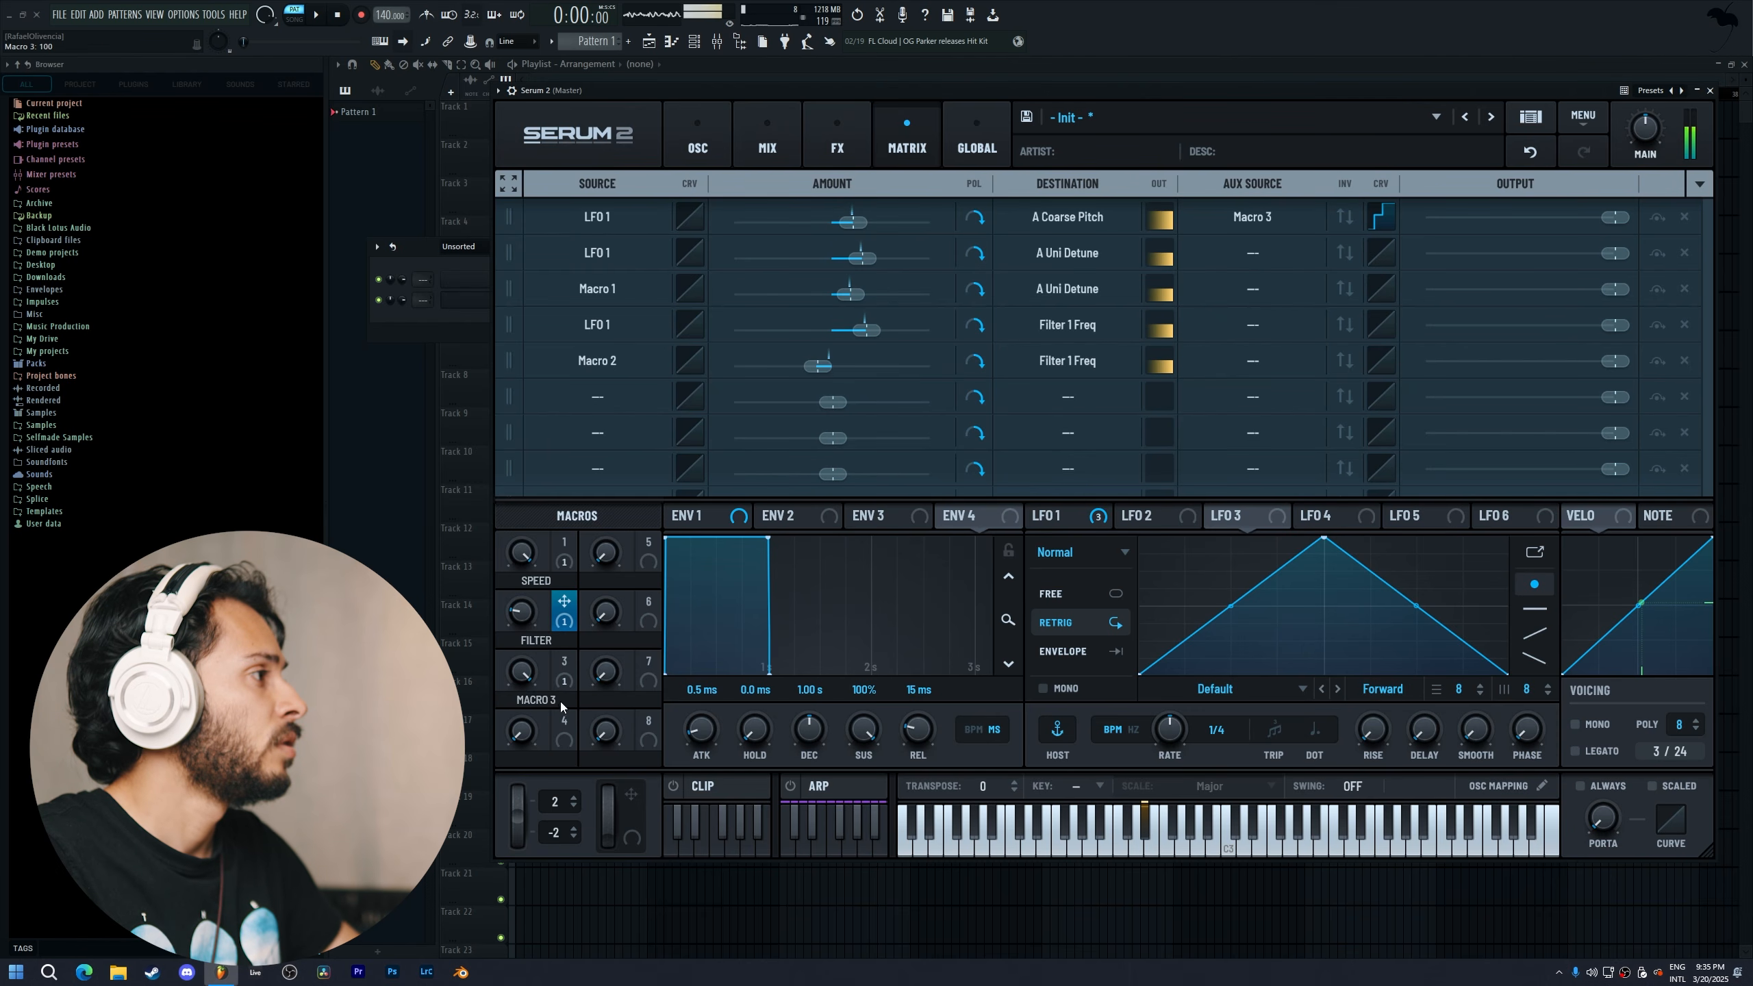
double_click(557, 702)
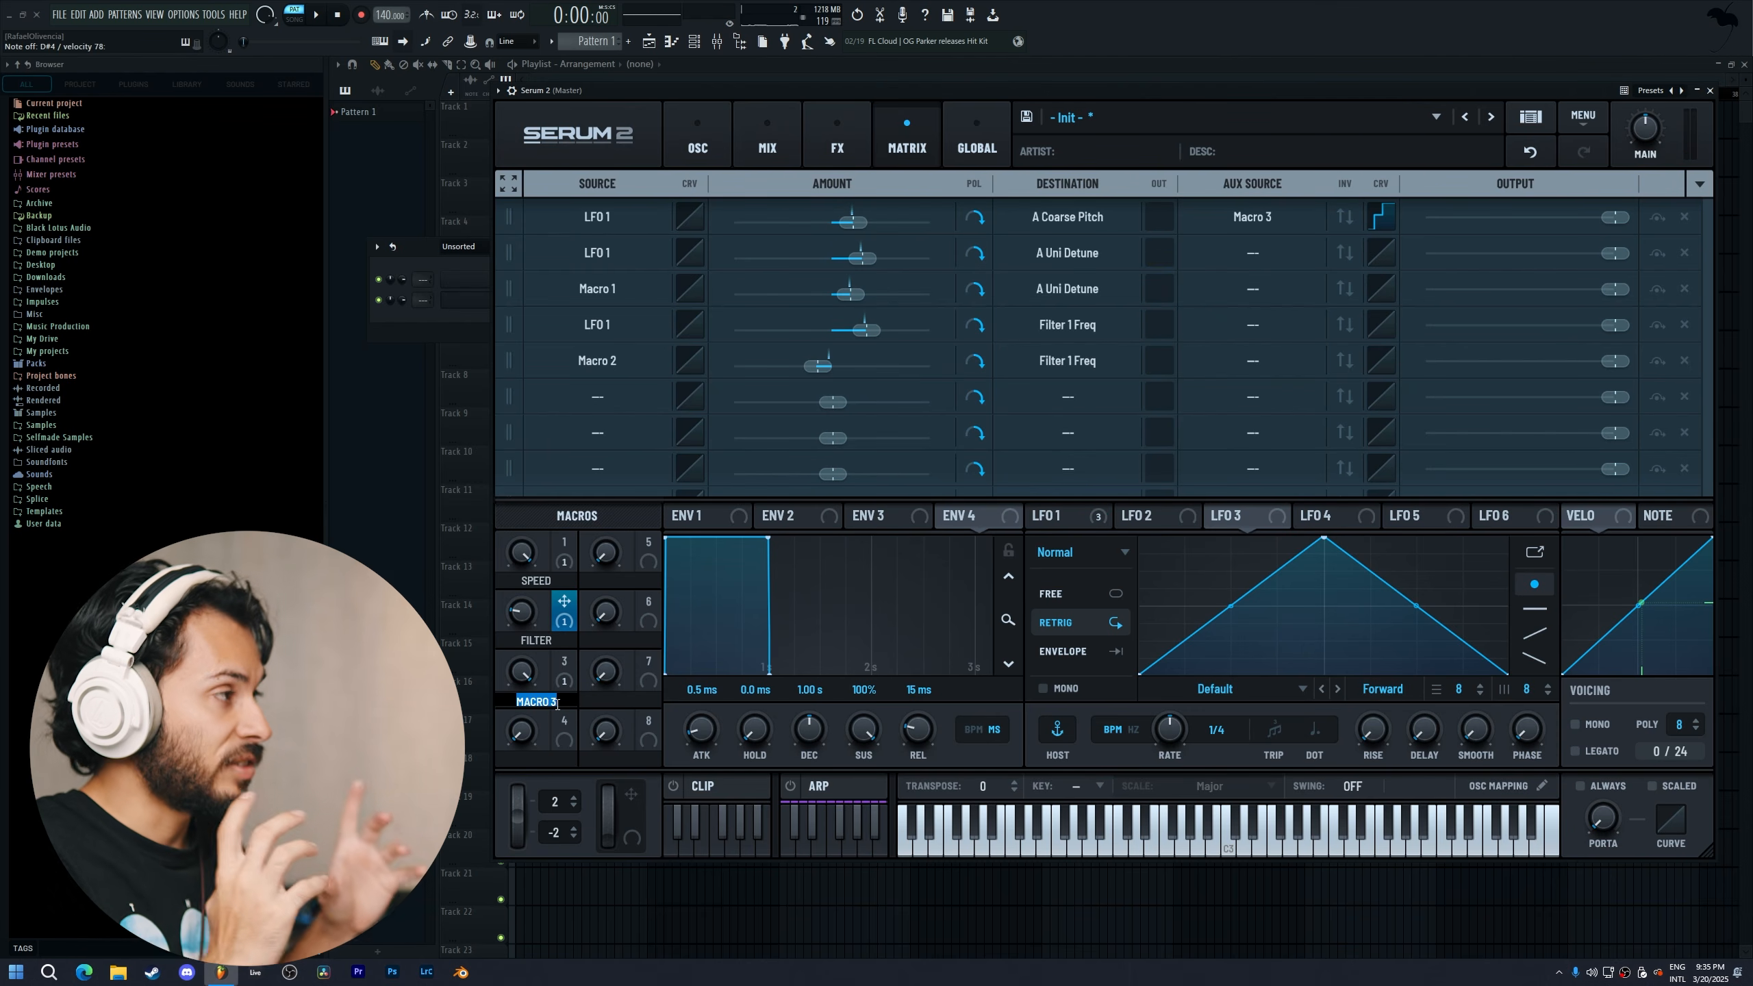
left_click(1388, 225)
left_click(1388, 225)
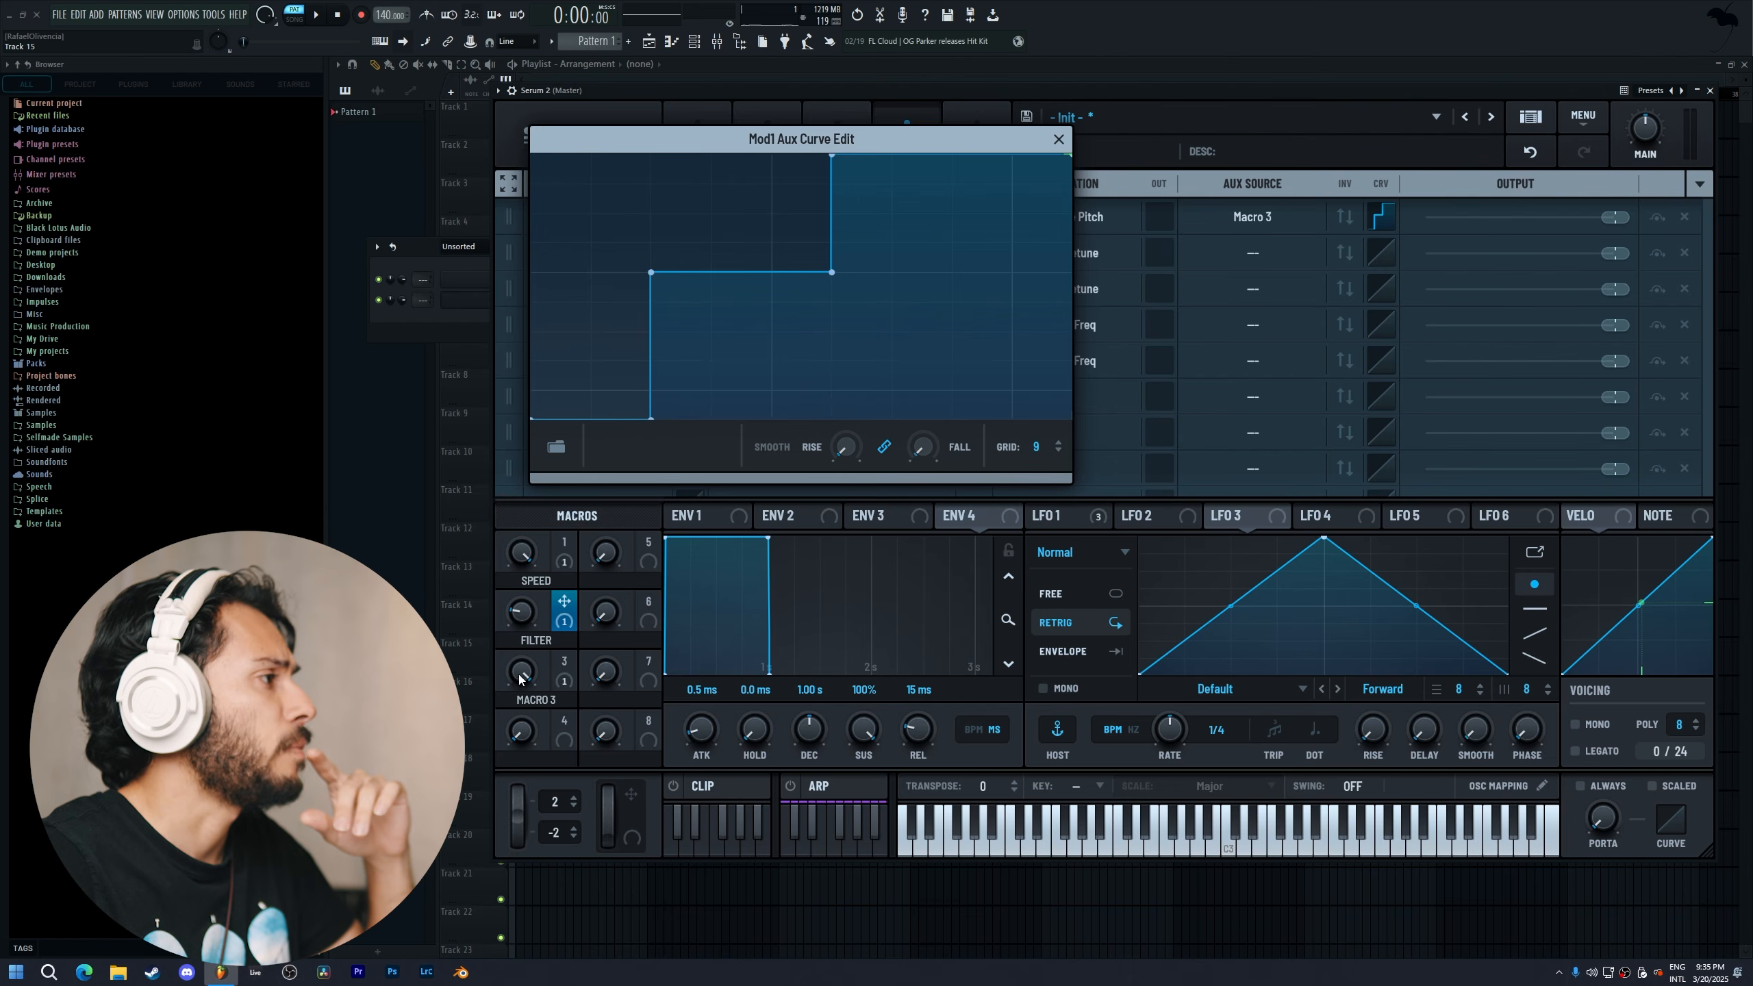
double_click(536, 700)
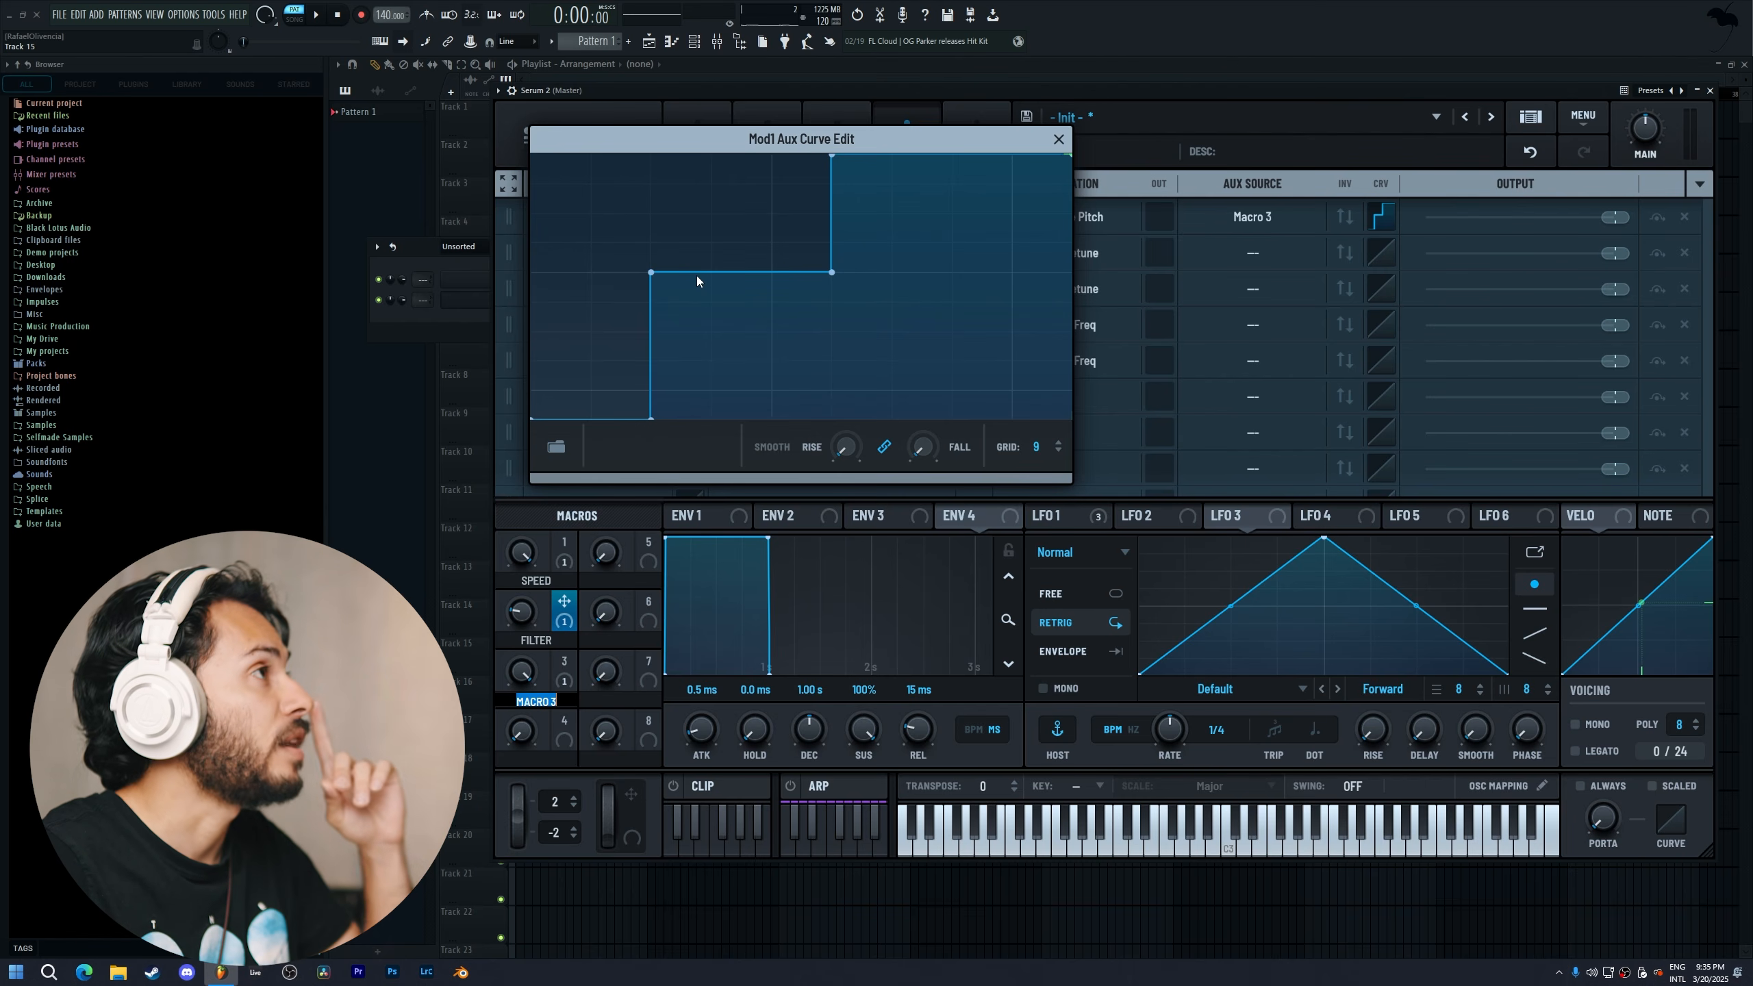
left_click(1056, 140)
left_click(1058, 140)
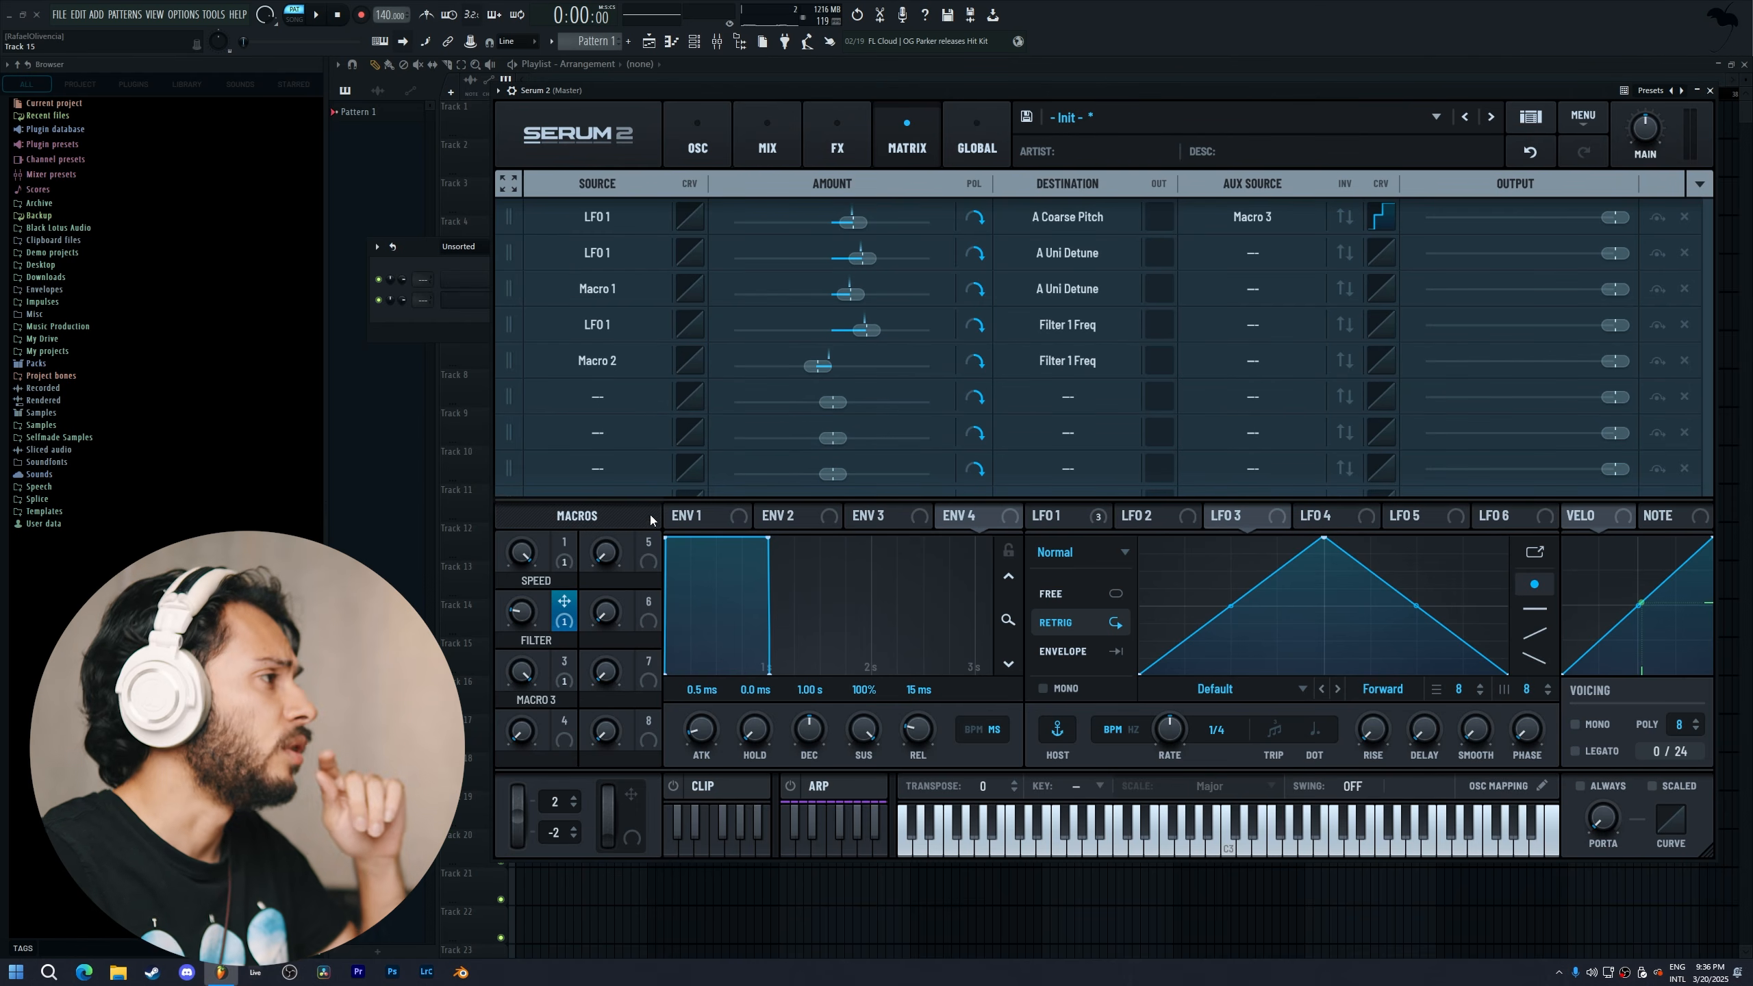
Rename Macro 3 as PITCH and set it to 47
double_click(552, 705)
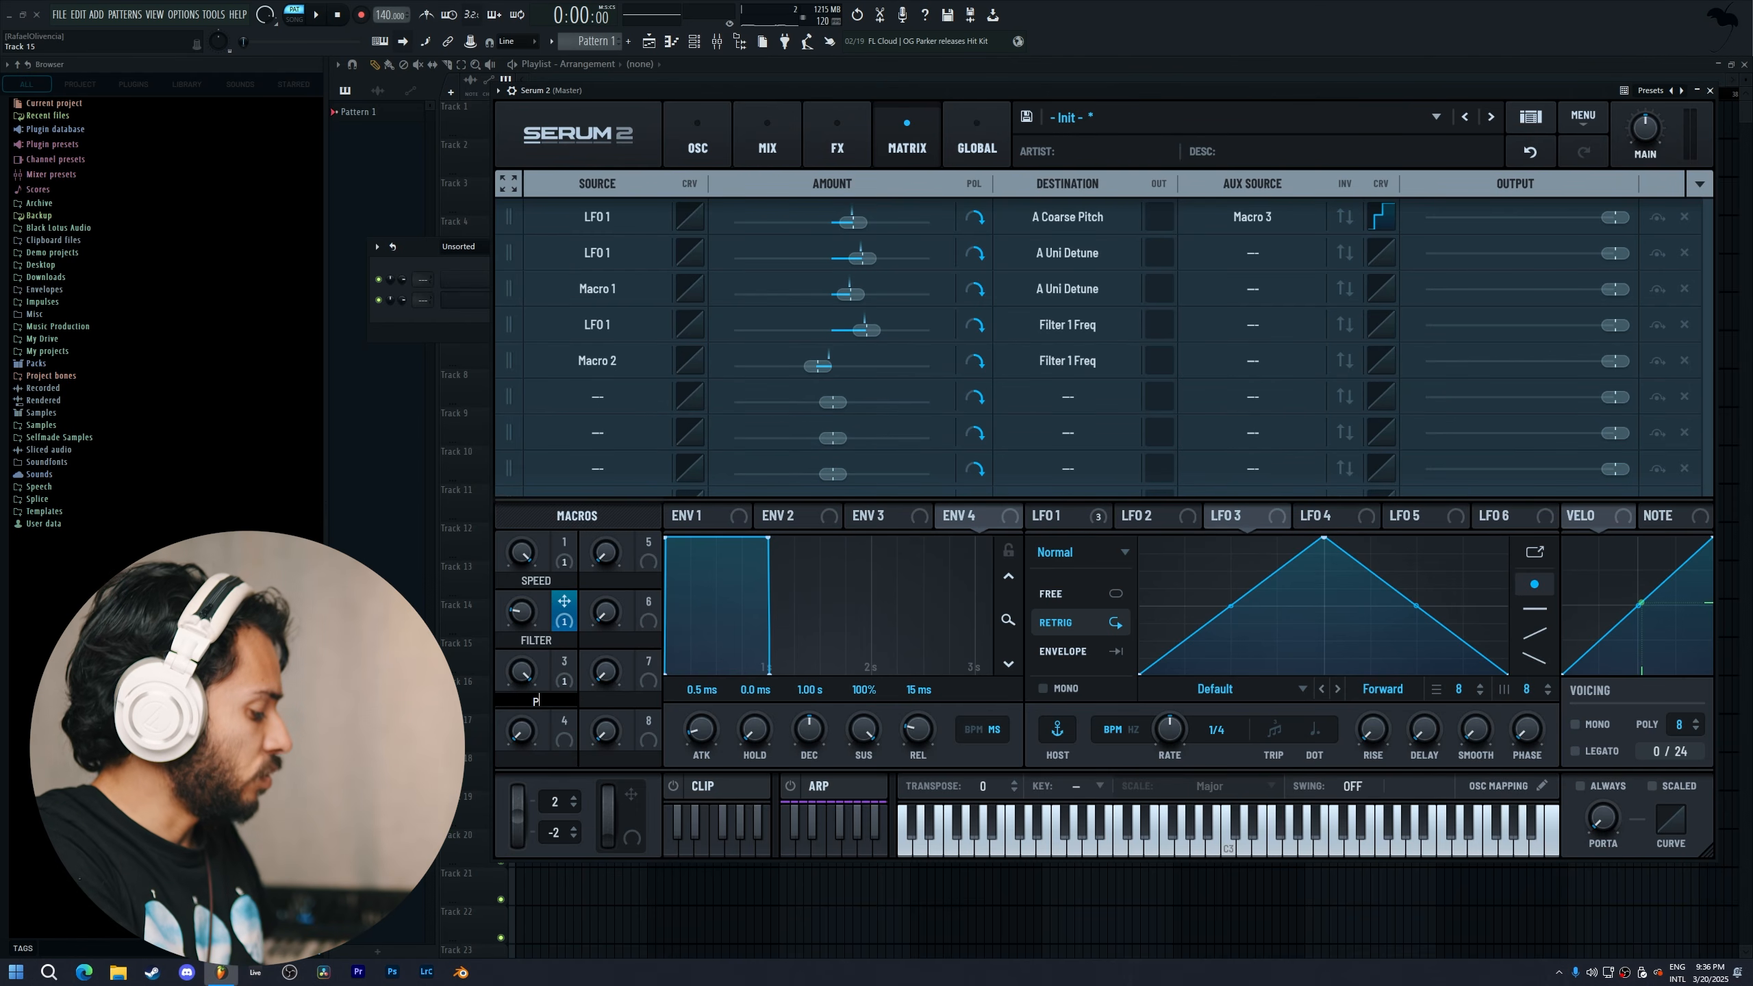
type("Pit")
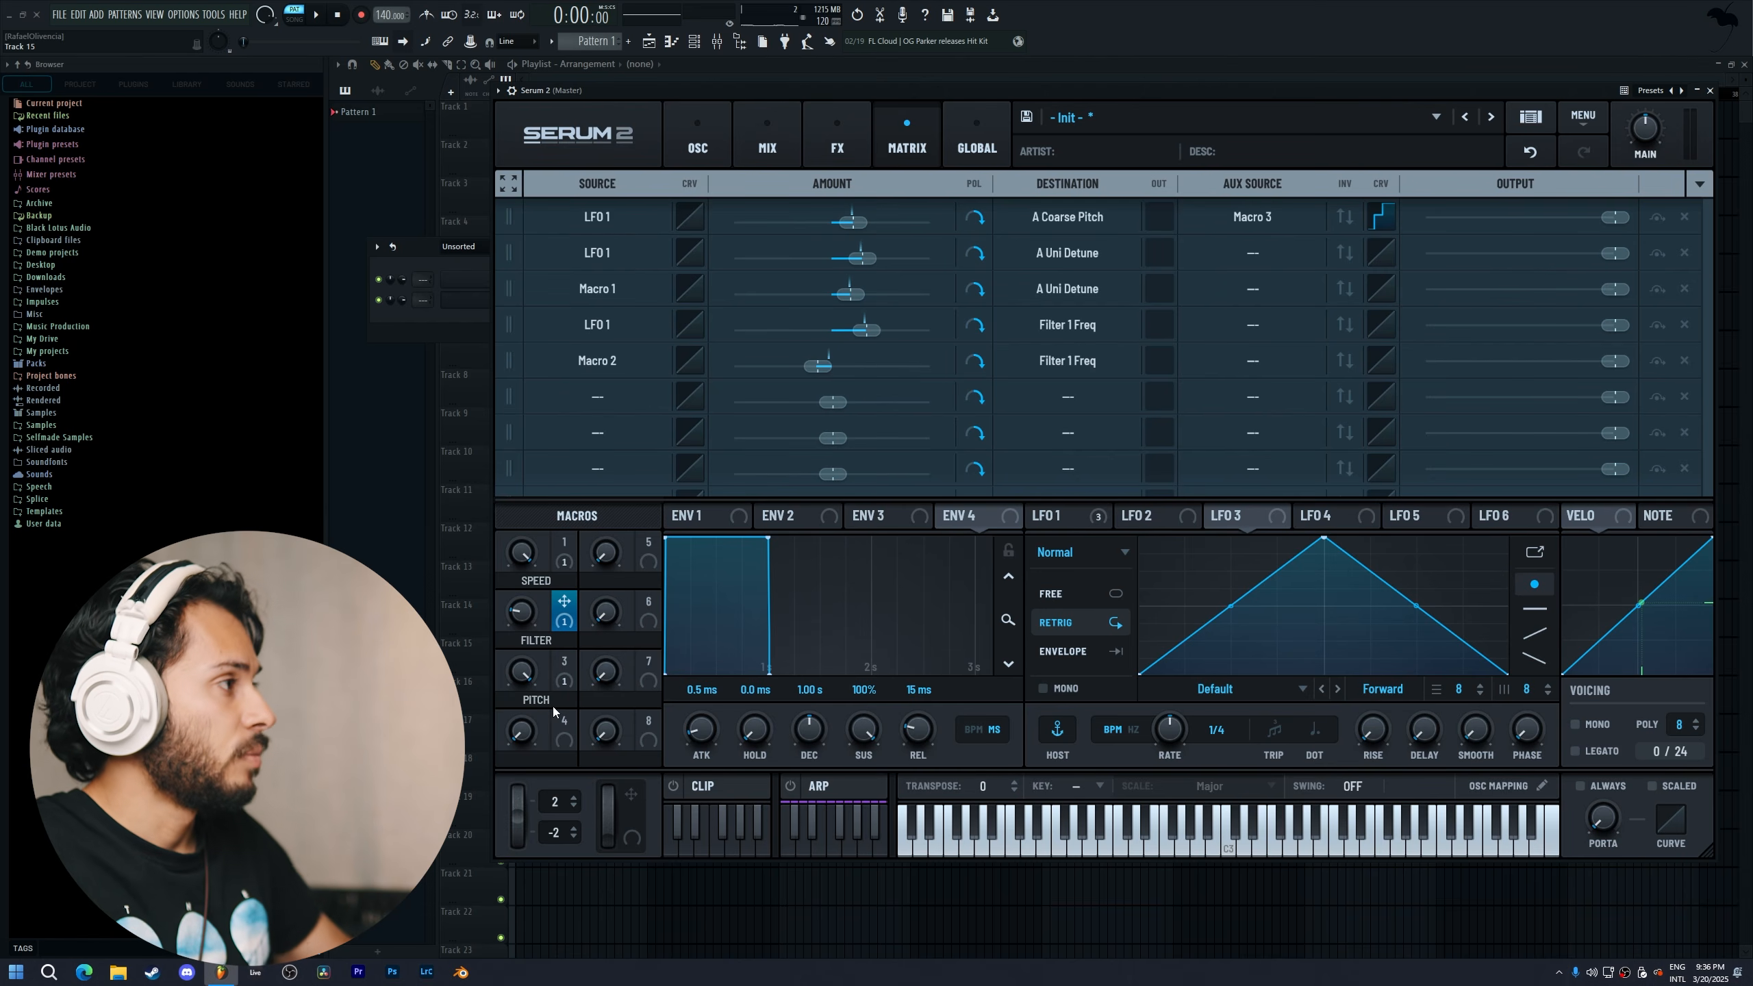
left_click_drag(525, 650, 528, 808)
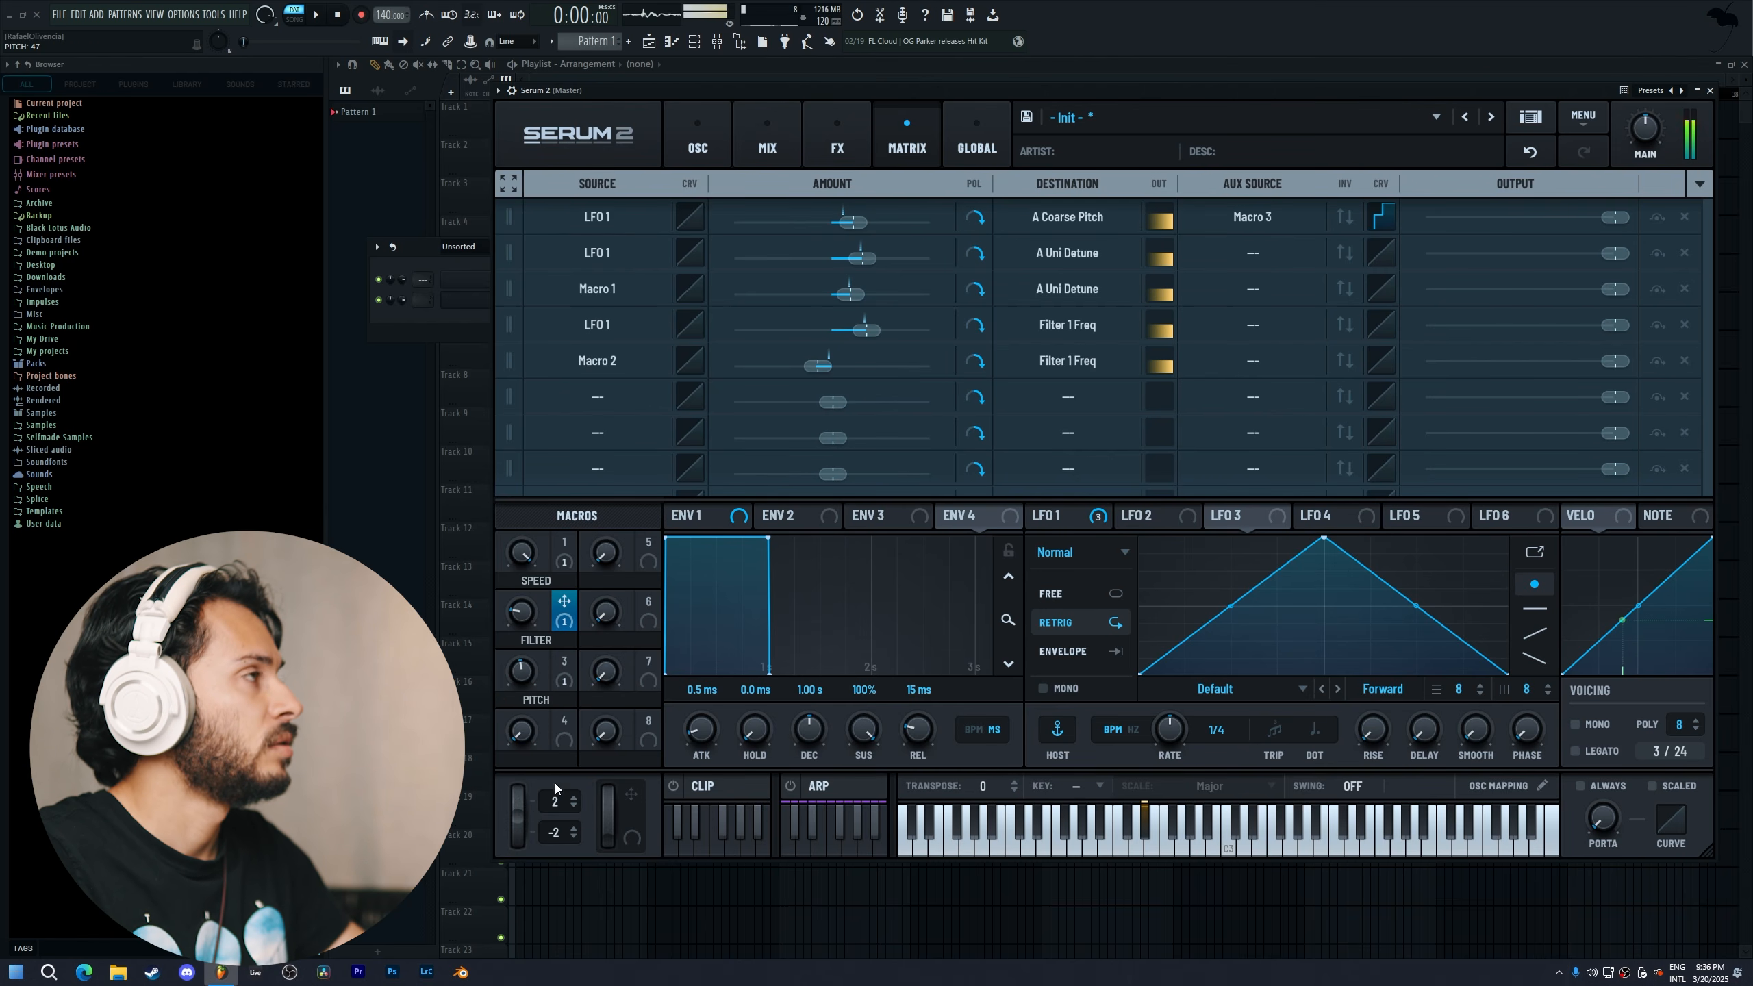
Add a Filter effect and place it at the start of the main effects chain, before Hyper/Dimension
left_click(816, 146)
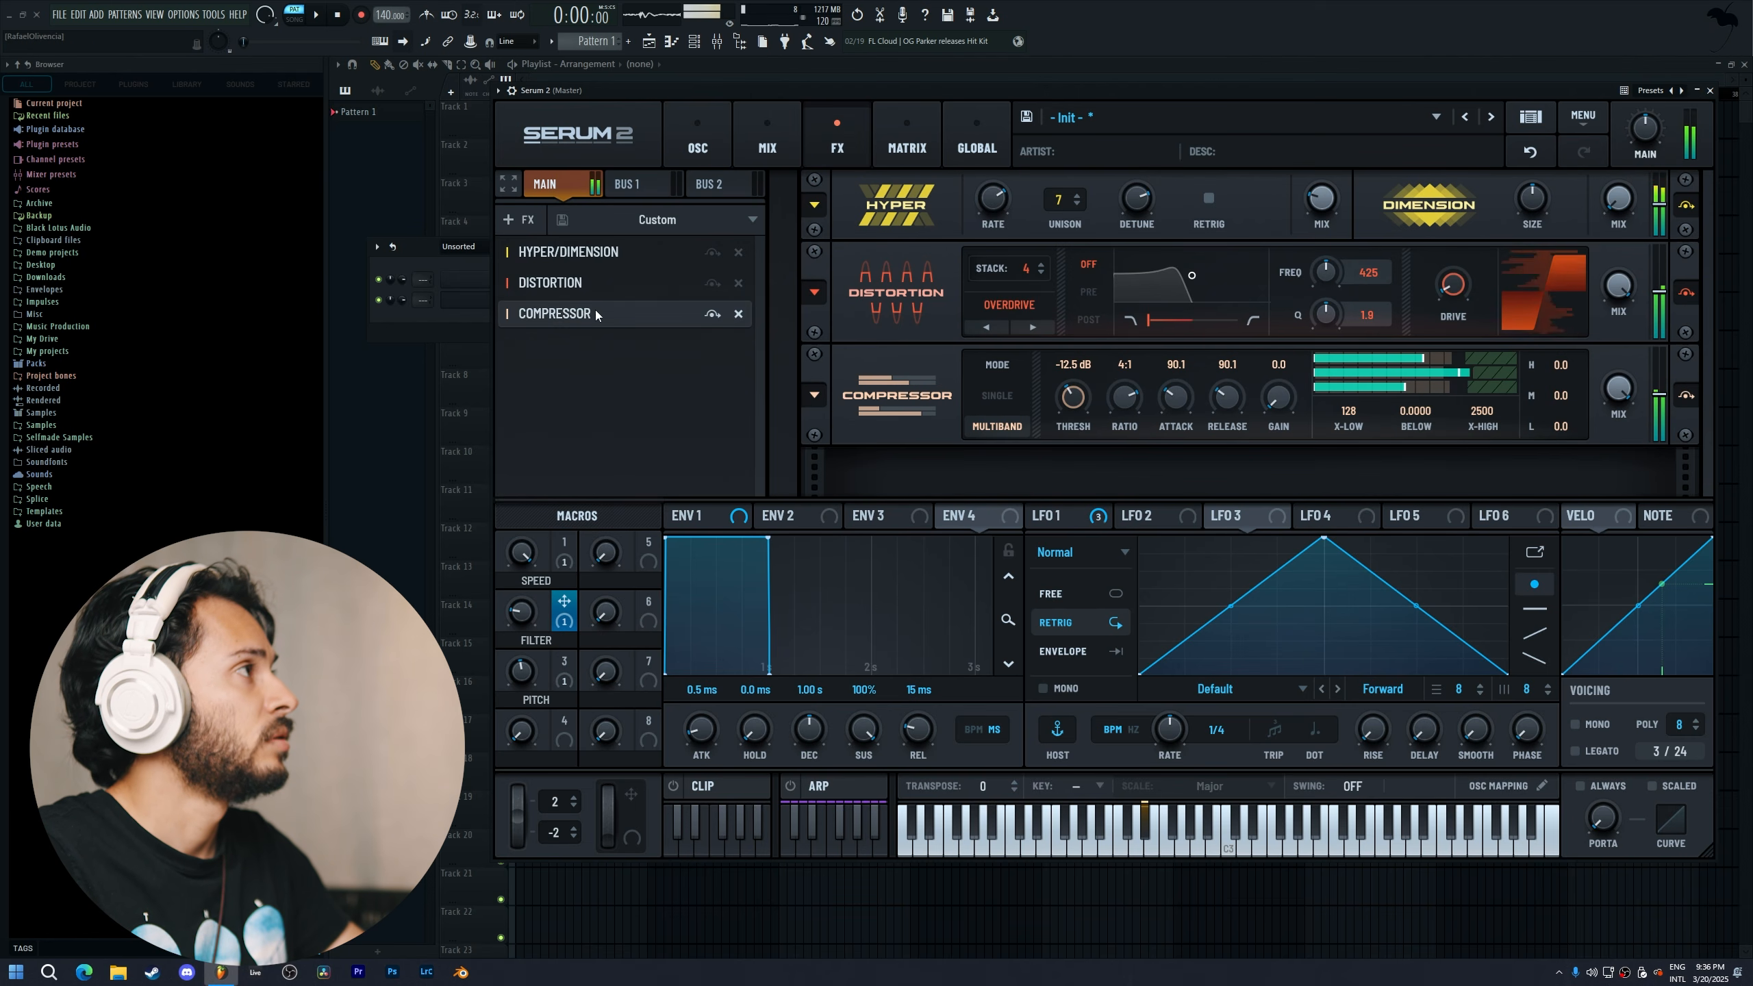
left_click(509, 220)
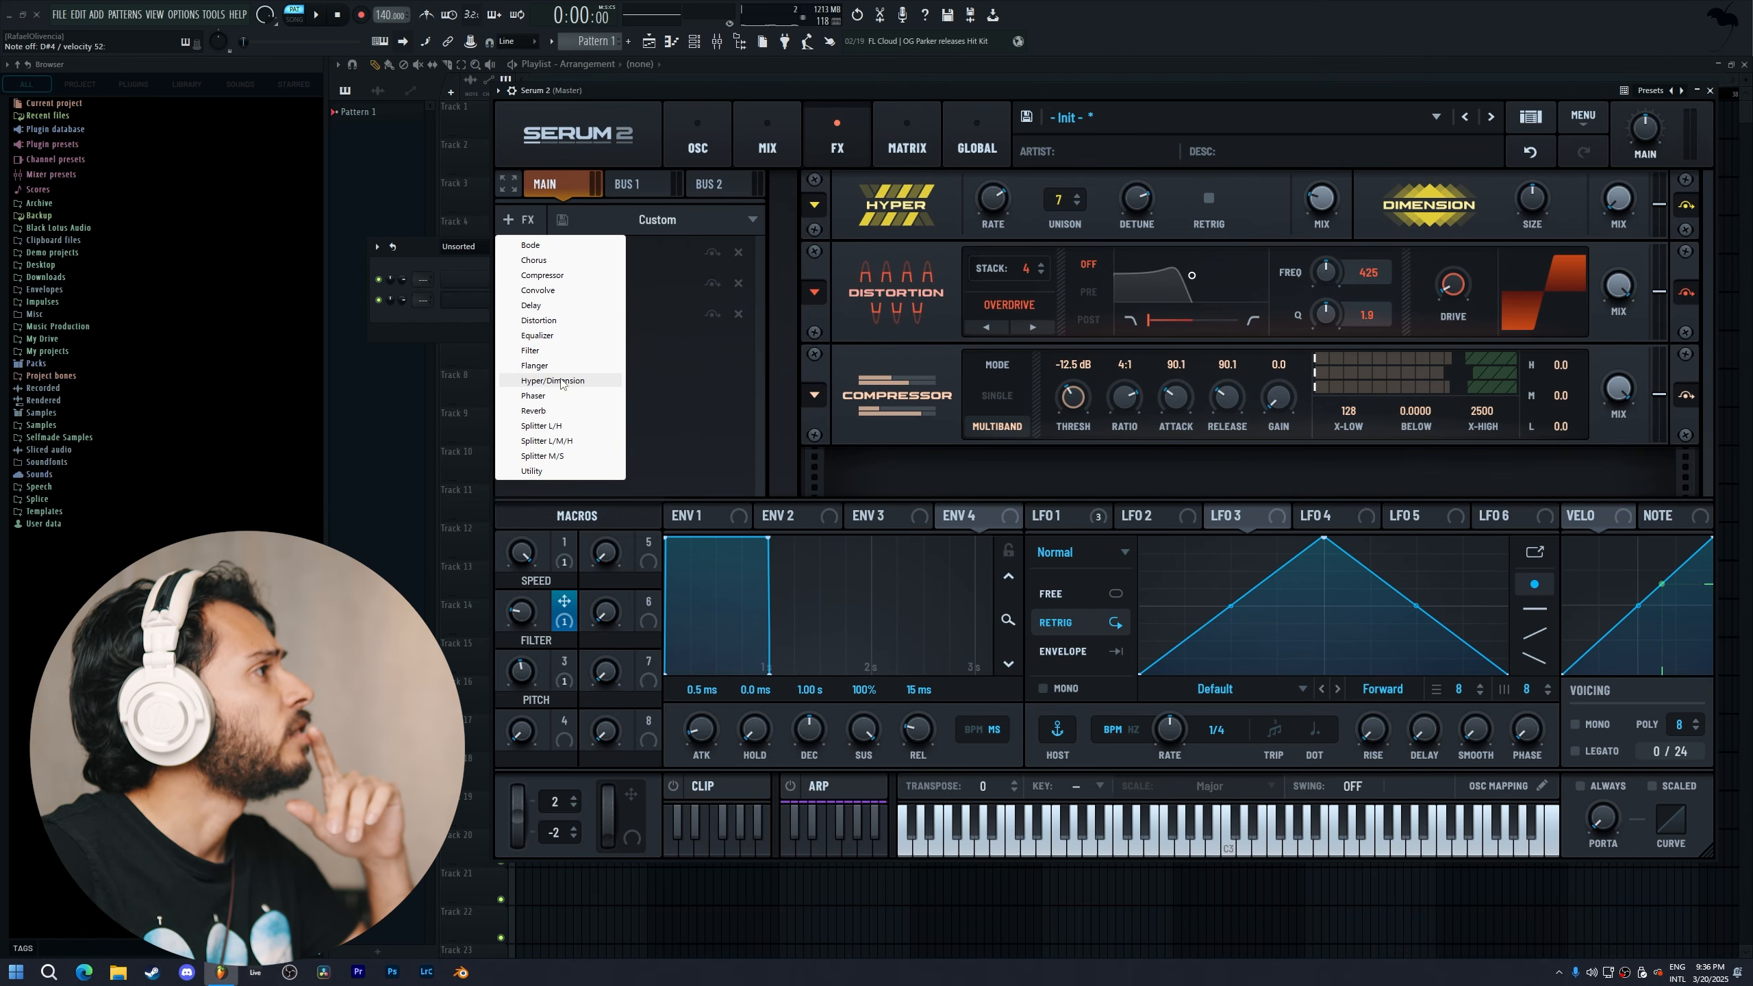
left_click(553, 351)
left_click_drag(578, 345, 584, 252)
scroll(909, 401, "up", 2)
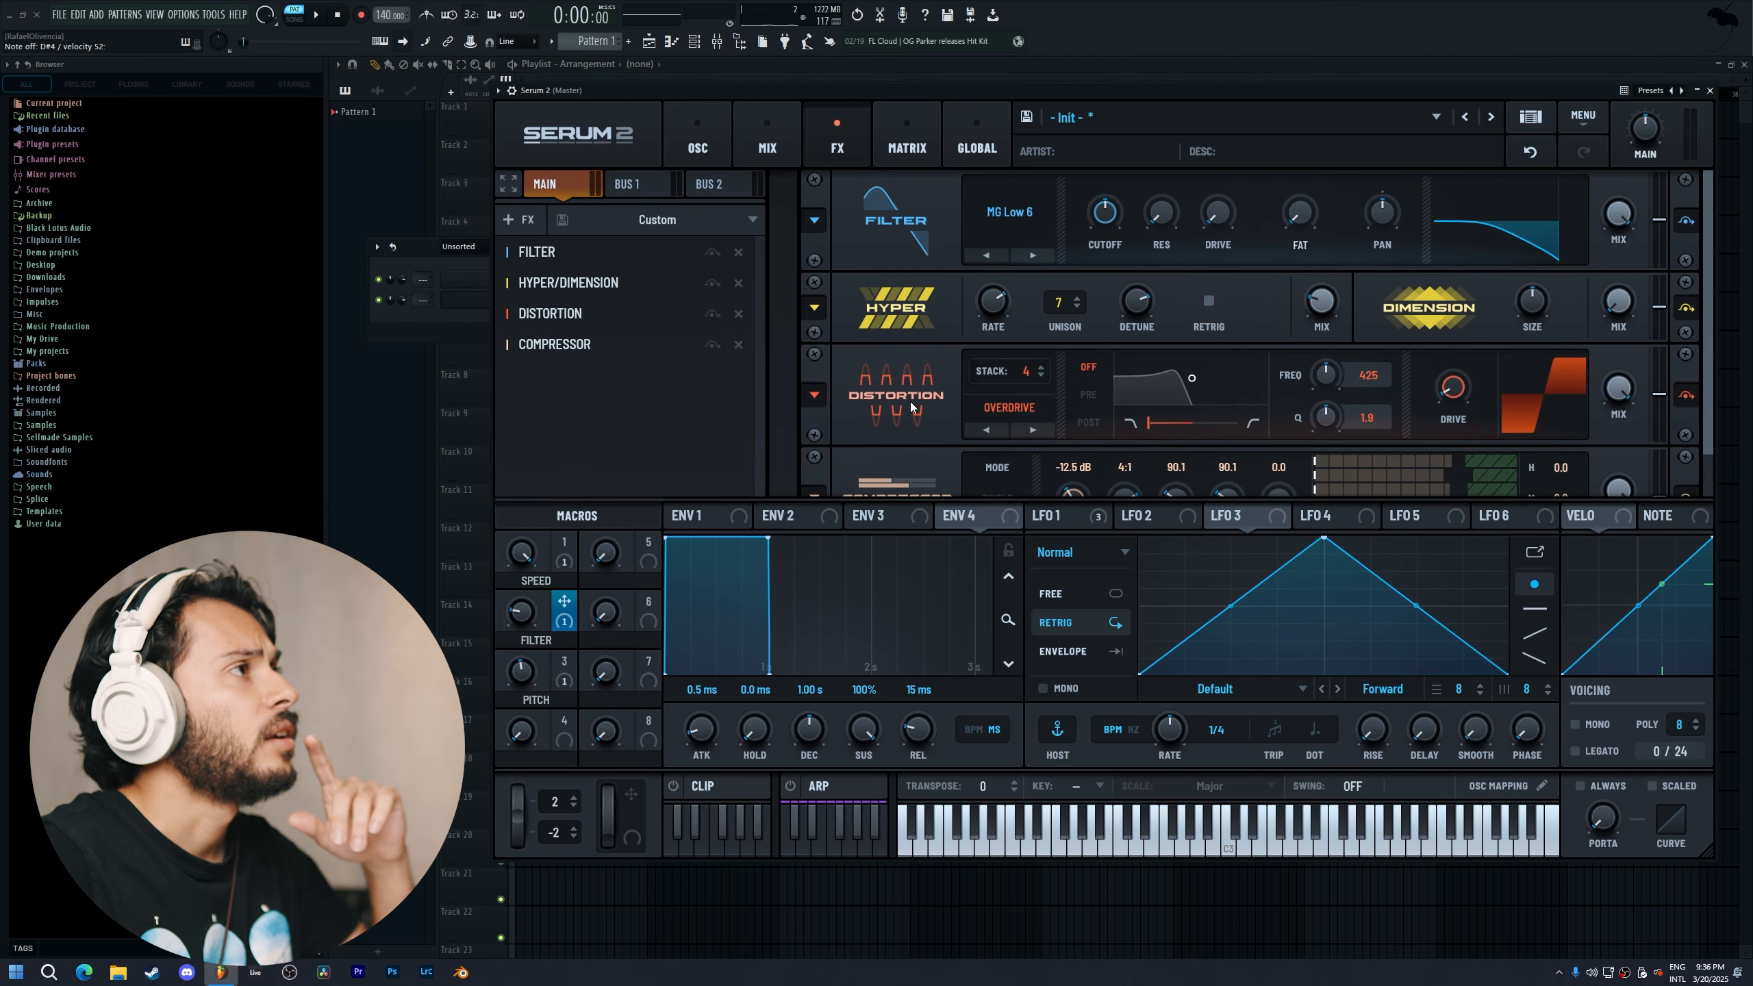
Set the effects filter's type to HN 12 and lower its cutoff
left_click(1005, 224)
mouse_move(1012, 269)
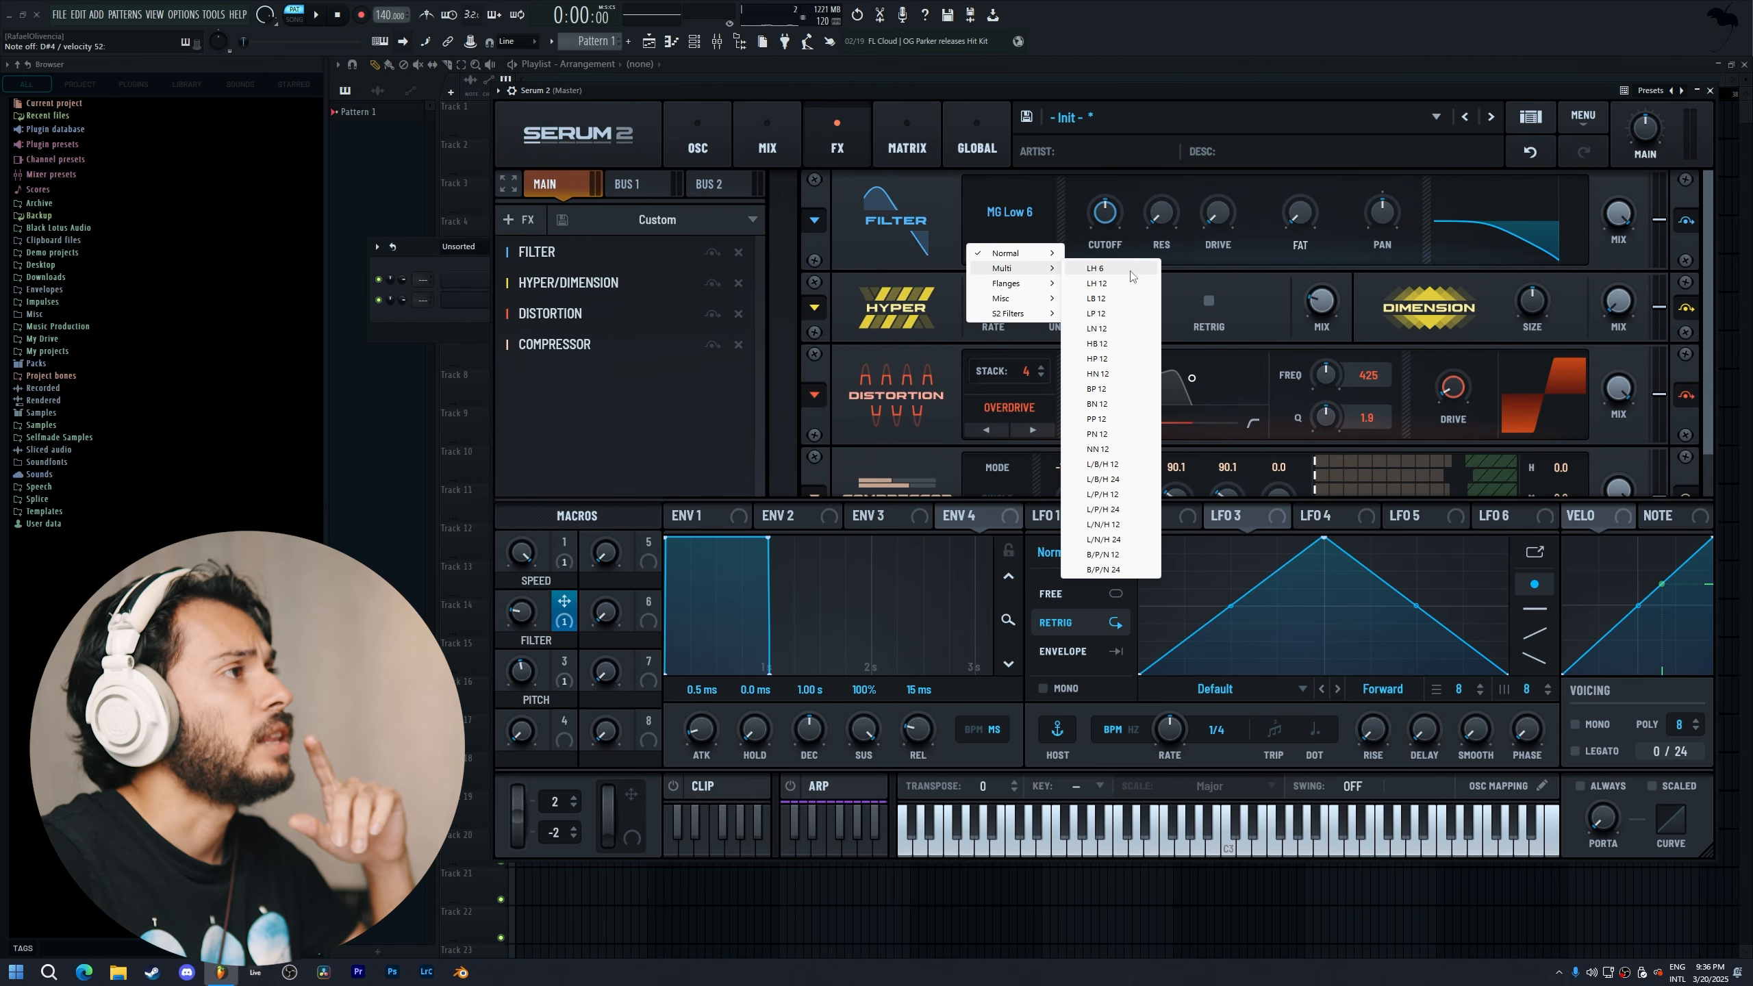
left_click(1126, 374)
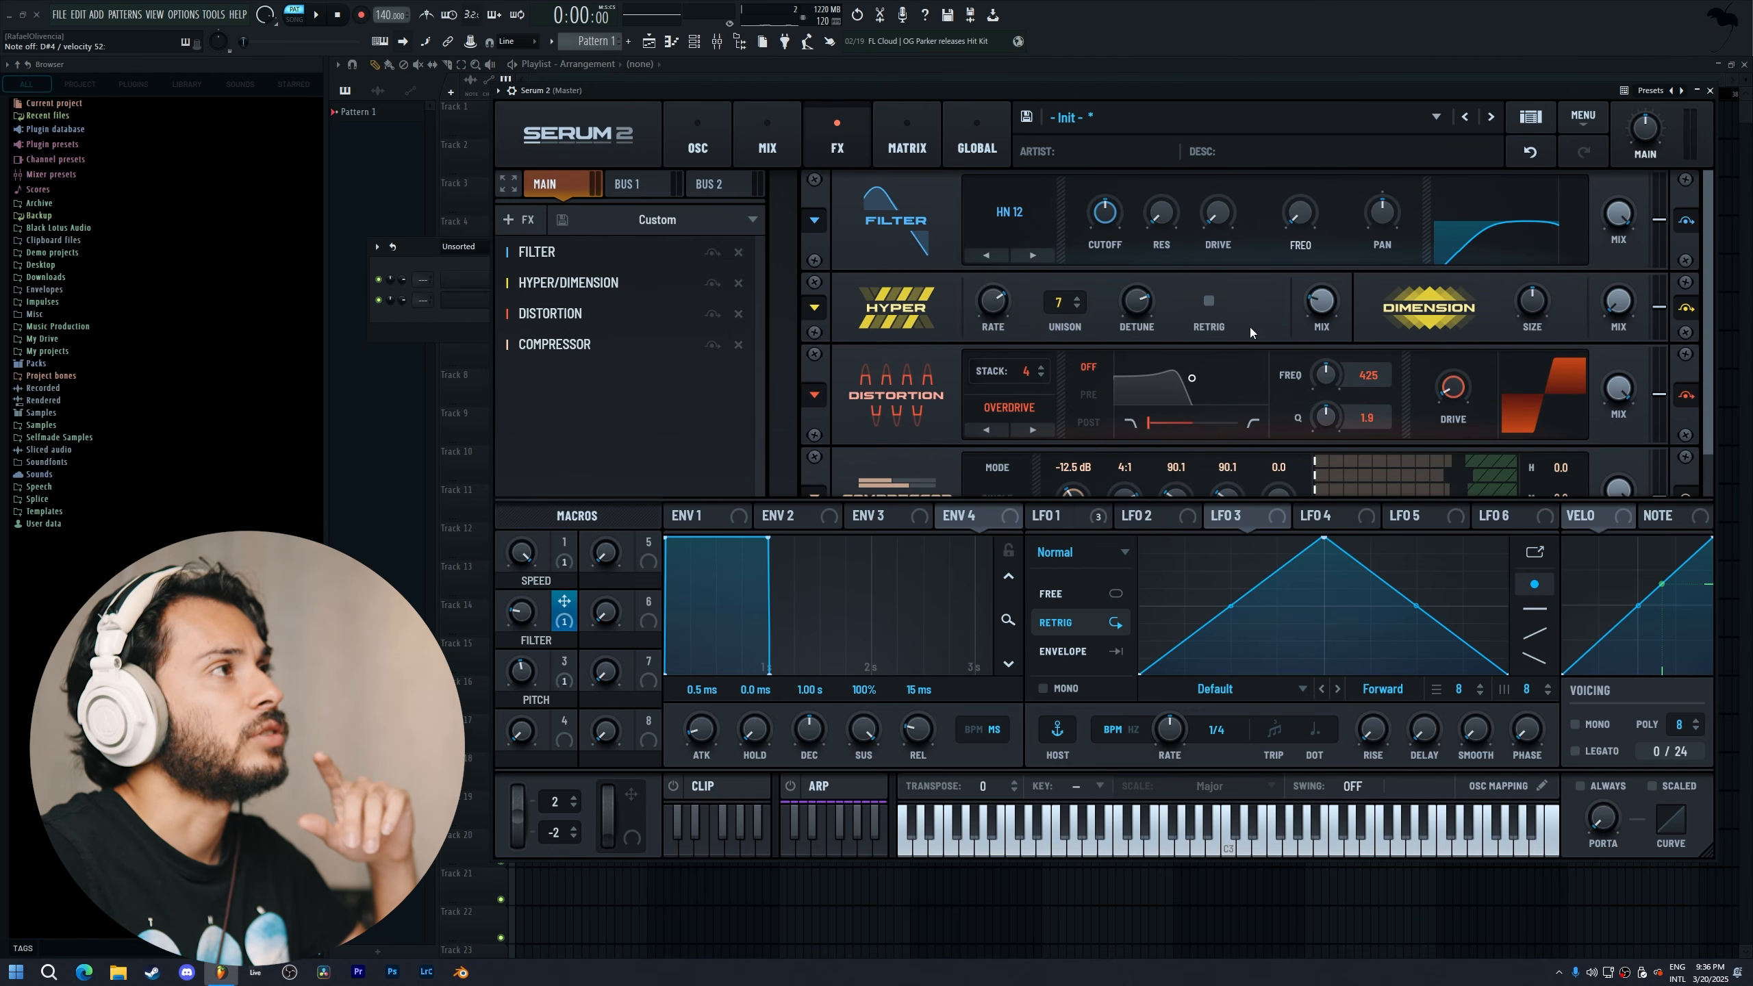
left_click_drag(1103, 217, 1100, 271)
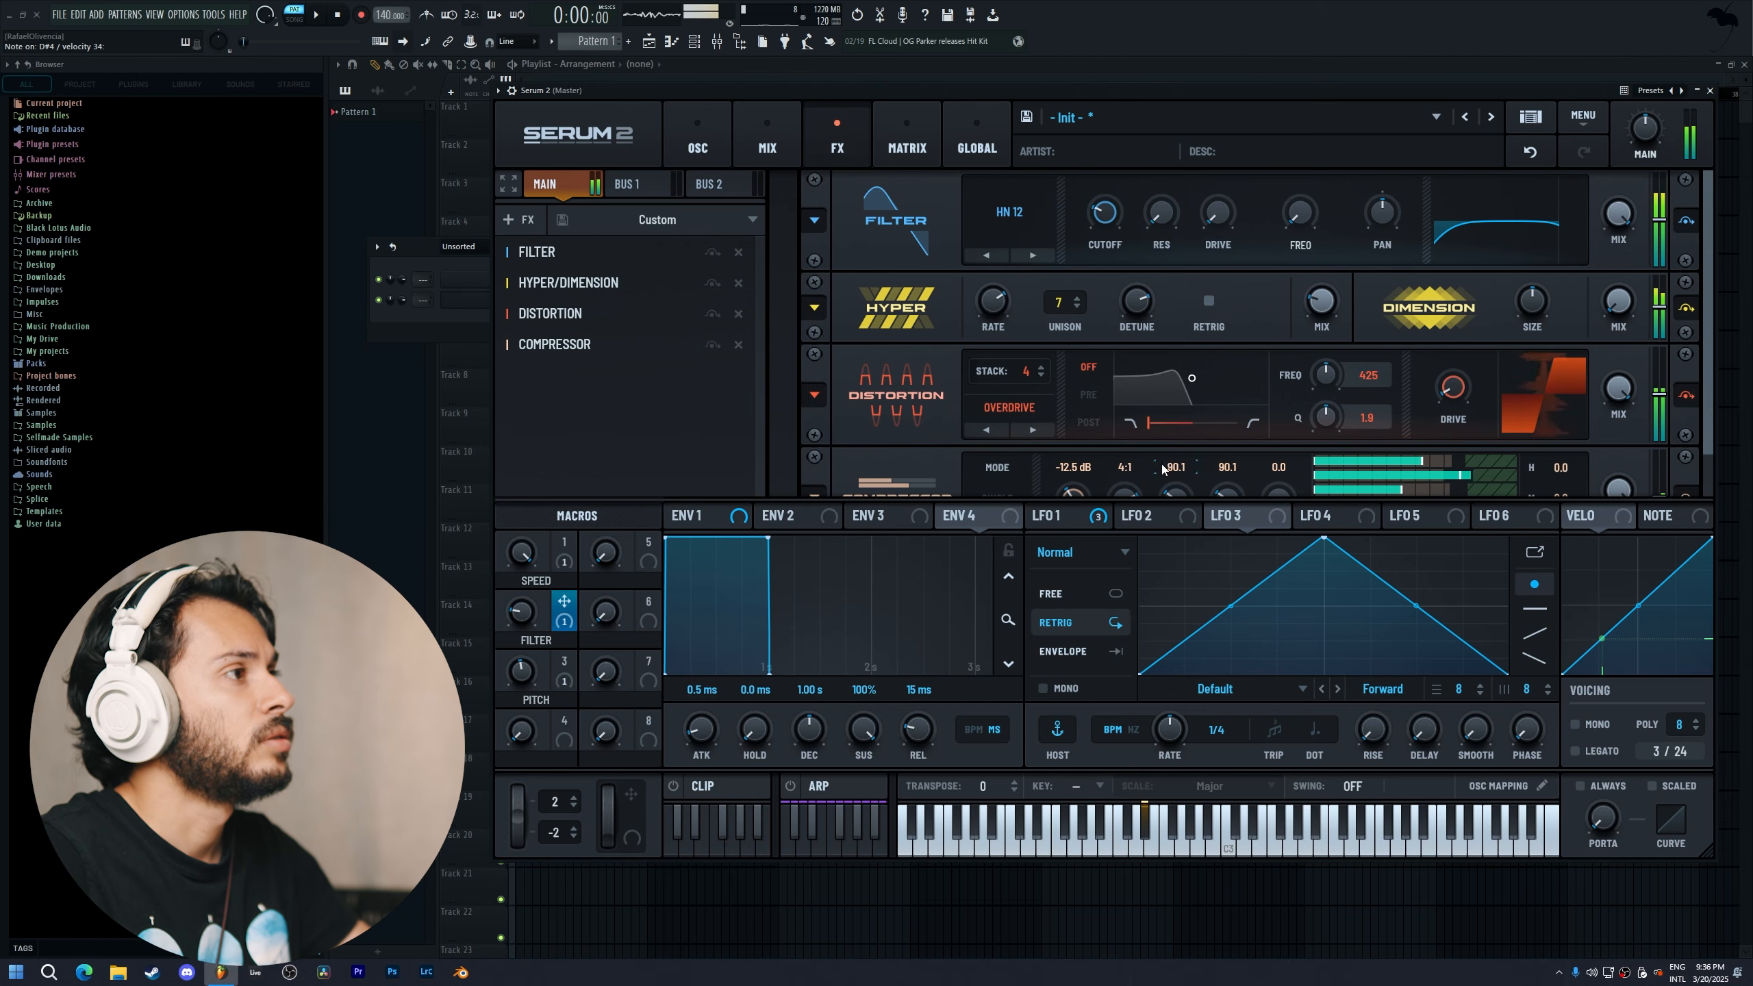
Shape LFO 2 with an early peak and long decay at a 2 bar rate, and assign it to the effects filter's cutoff
left_click(1066, 525)
left_click(1139, 515)
left_click_drag(1317, 551, 1175, 496)
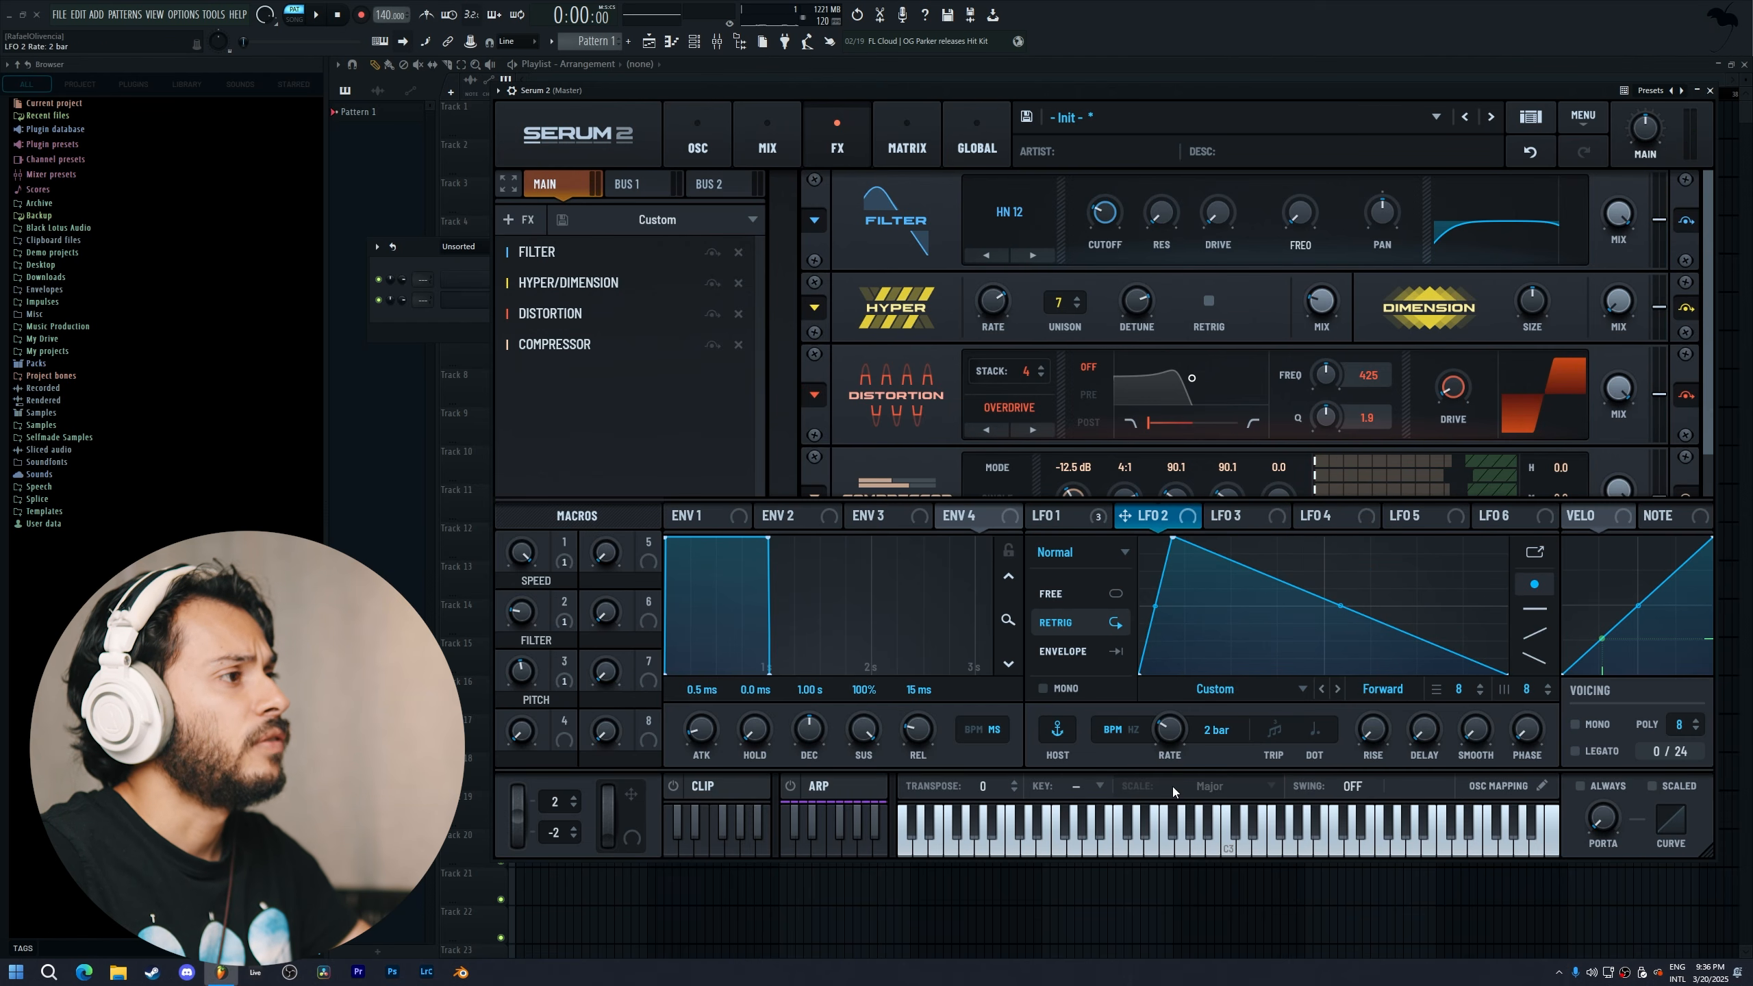
left_click_drag(1125, 516, 1105, 221)
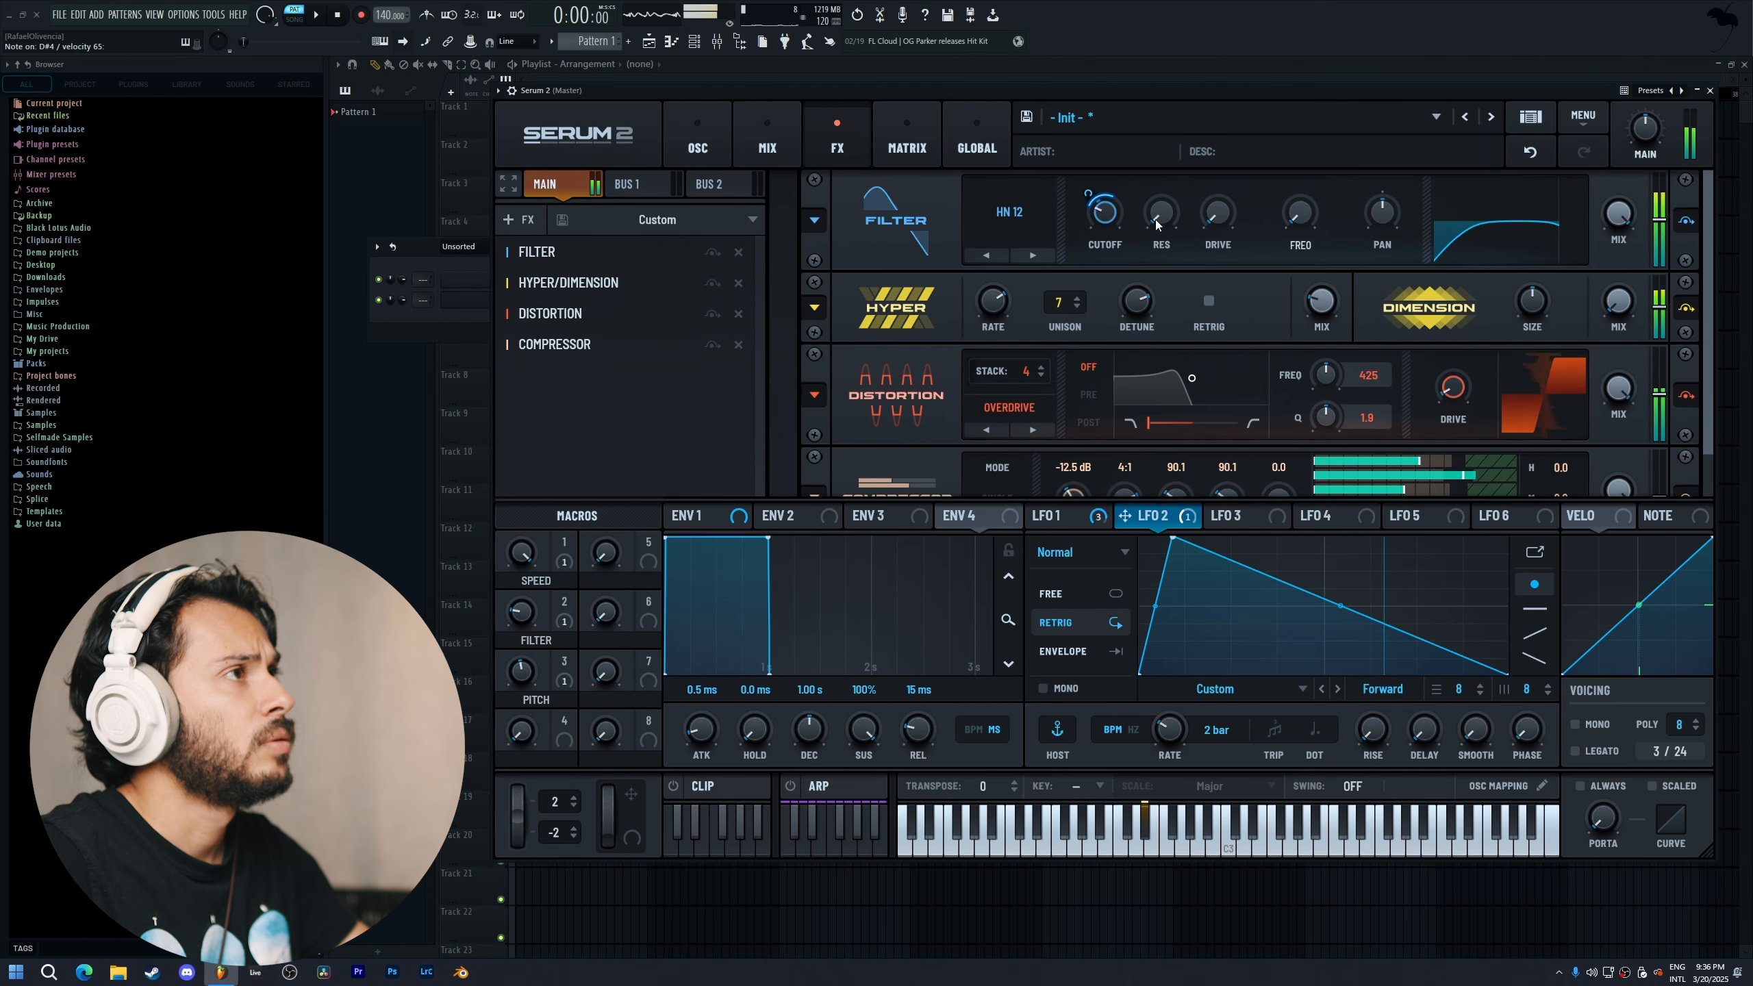
Raise the effects filter's FREQ parameter and assign LFO 2 to modulate it
left_click_drag(1304, 220, 1320, 77)
left_click_drag(1126, 515, 1290, 274)
key("d")
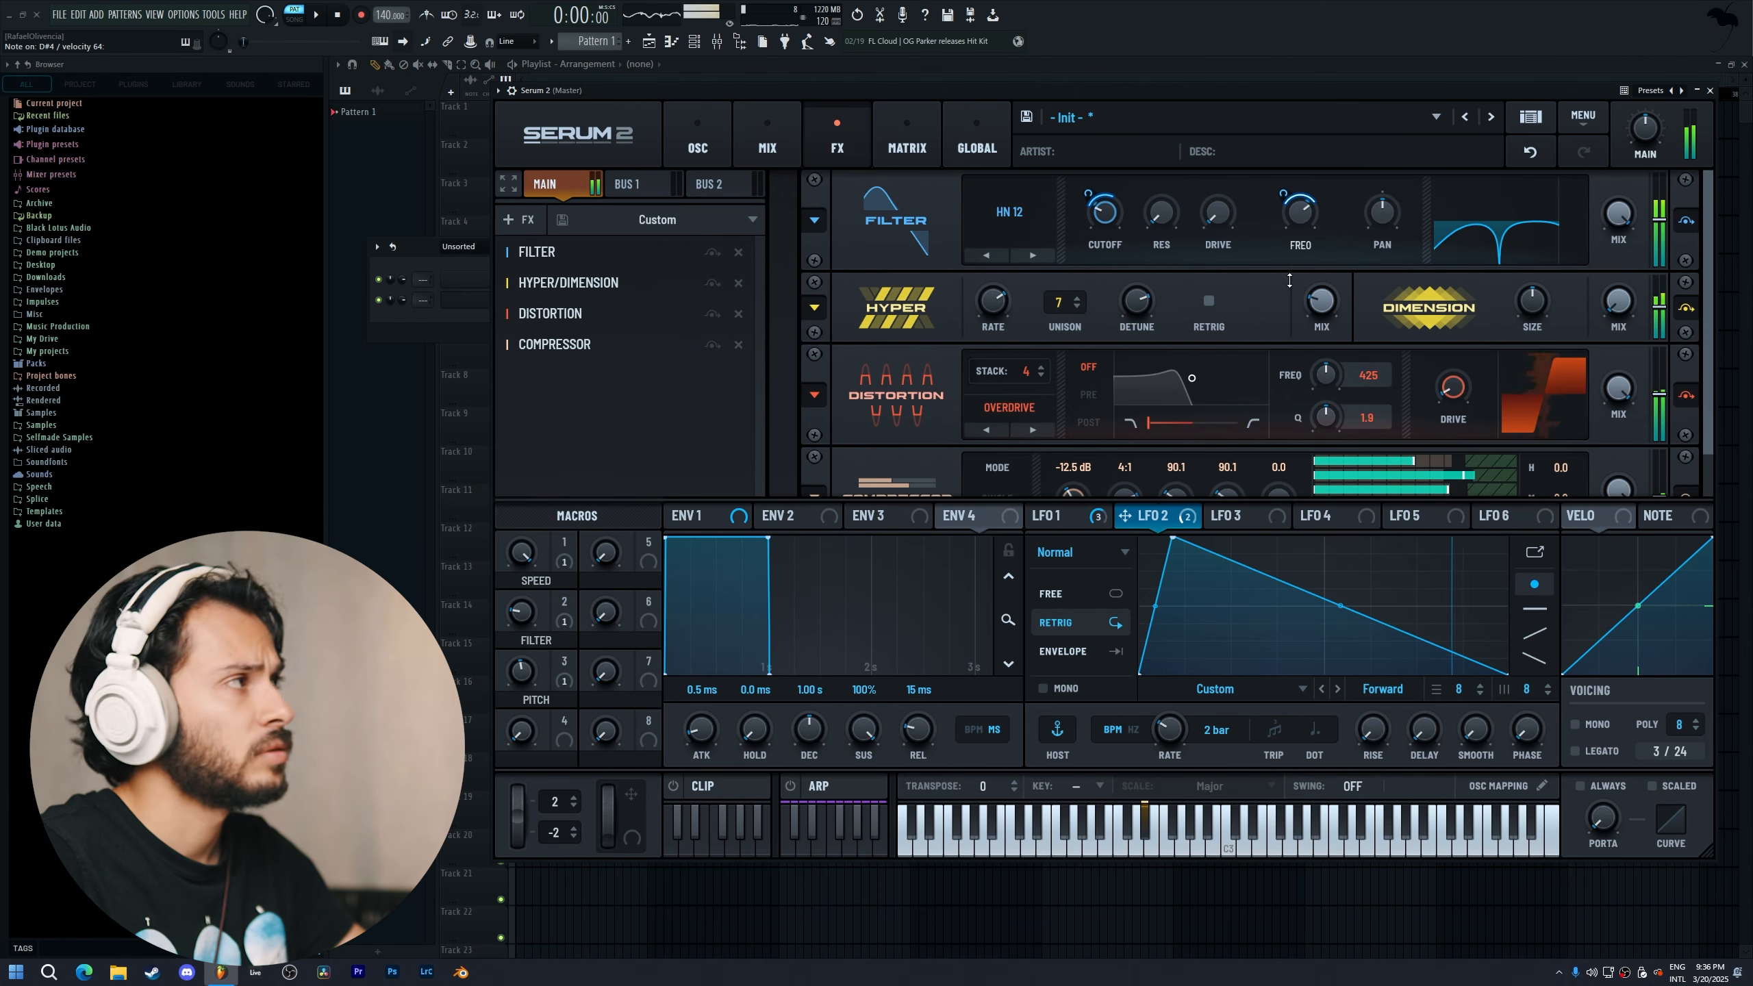
Add a Phaser effect and place it between Hyper/Dimension and Distortion
left_click(522, 223)
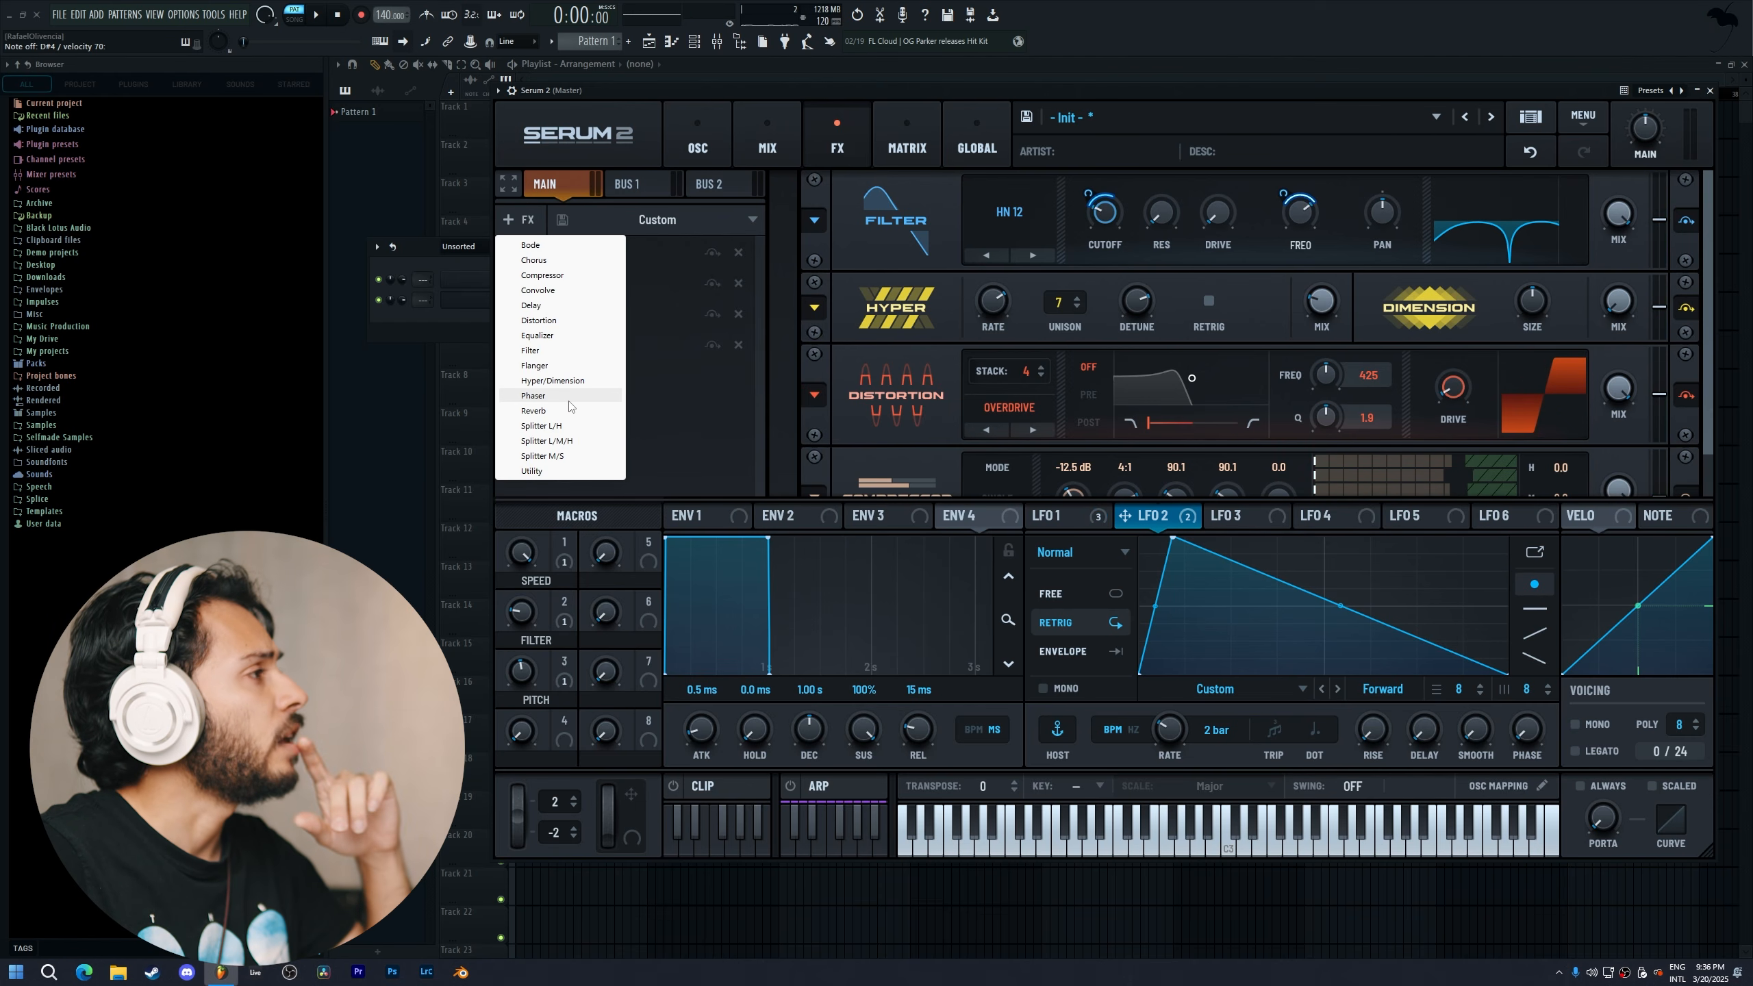
left_click(569, 400)
left_click_drag(565, 382, 565, 305)
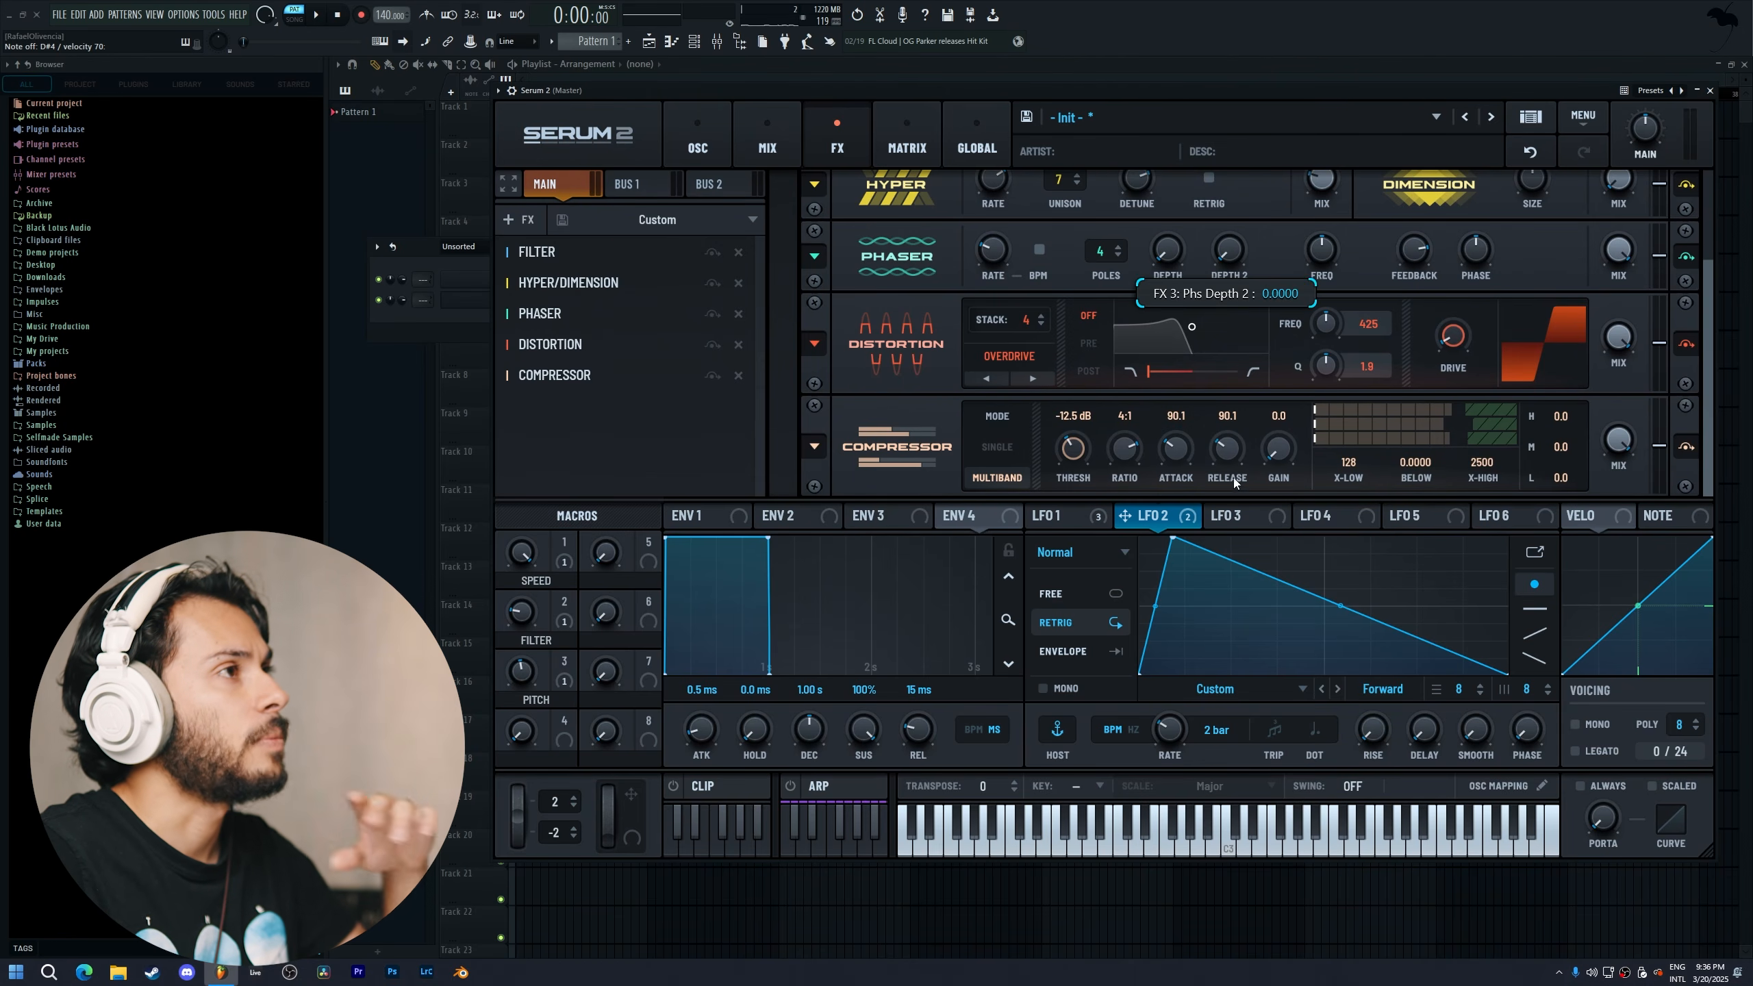
Lower the phaser's feedback to minimum and its frequency to about 43 Hz while auditioning the sound
left_click_drag(1414, 251, 1412, 387)
mouse_move(1323, 248)
left_mouse_down()
mouse_move(1331, 207)
mouse_move(1333, 311)
mouse_move(1325, 275)
left_mouse_up()
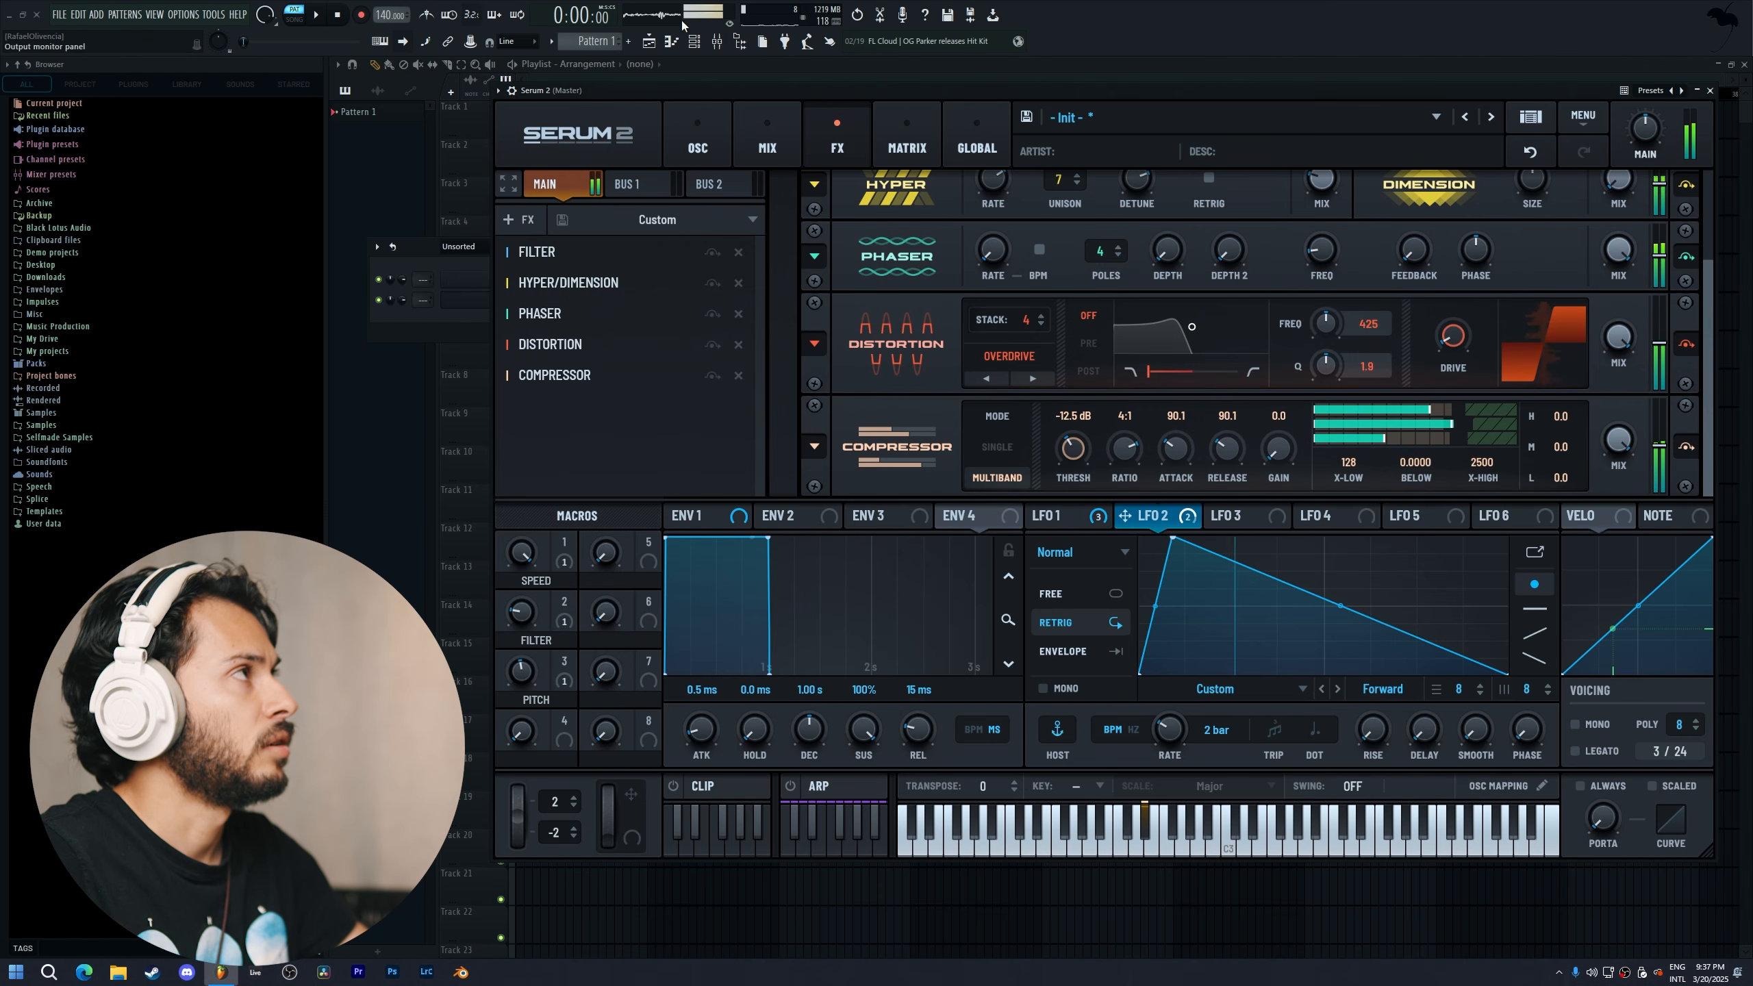
mouse_move(1334, 257)
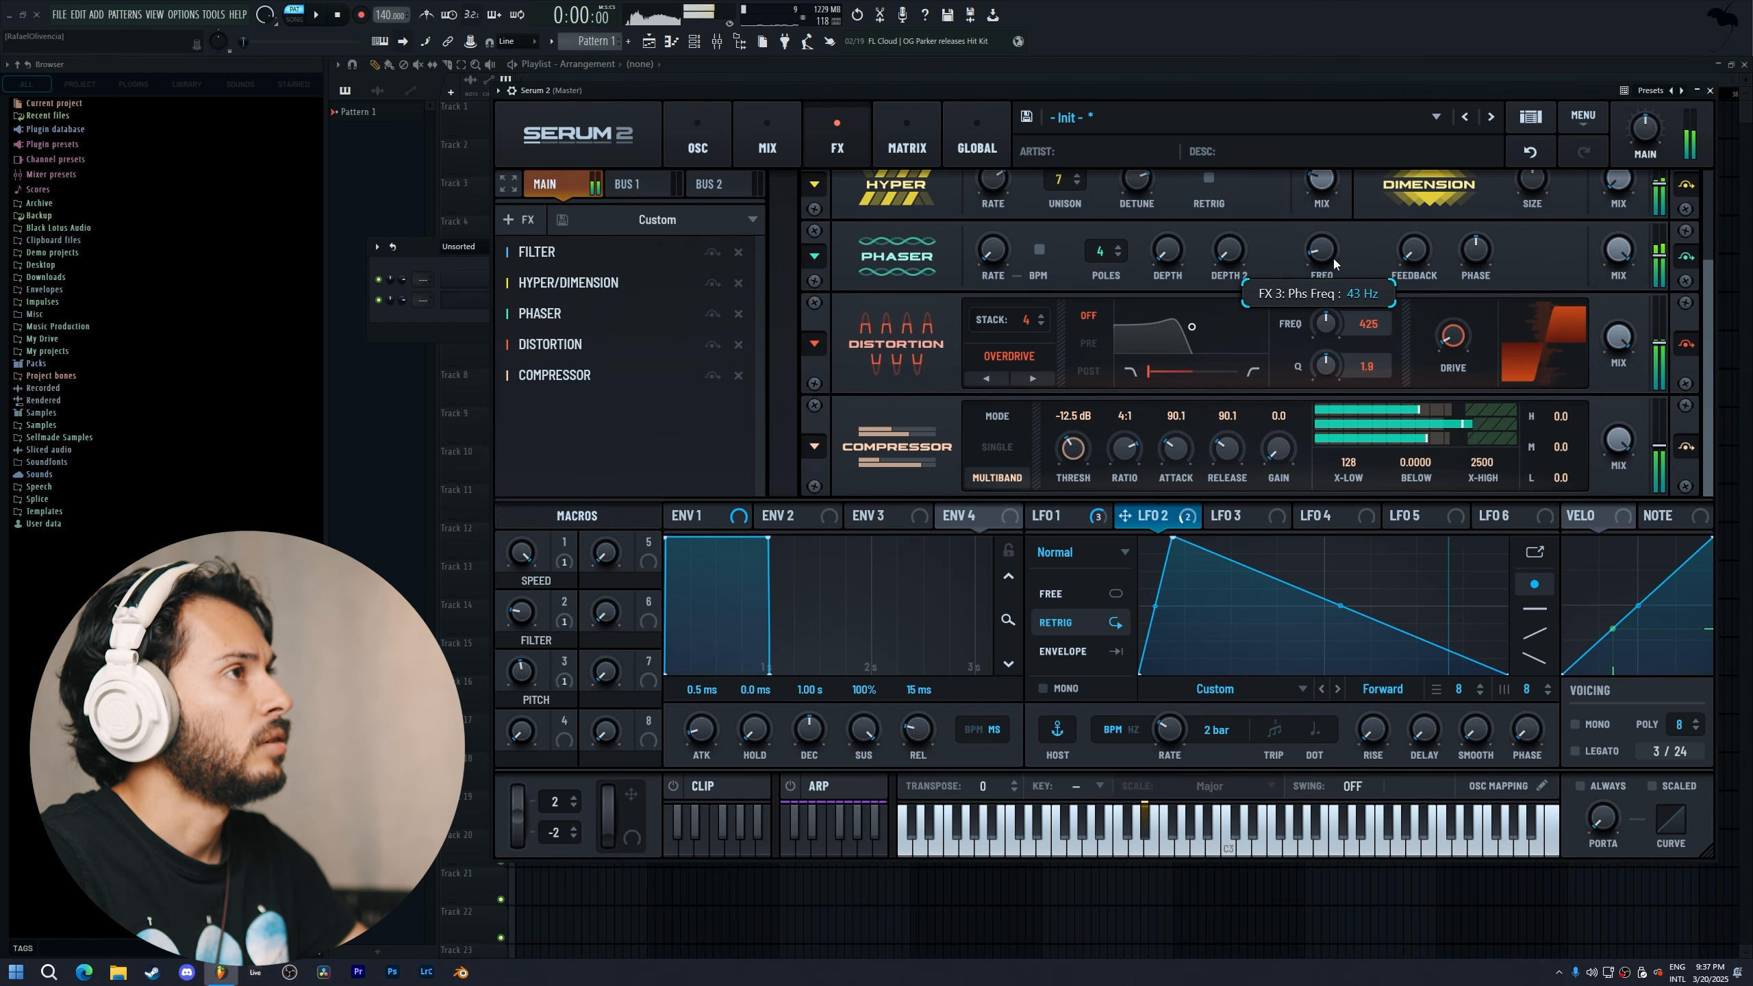
mouse_move(1627, 268)
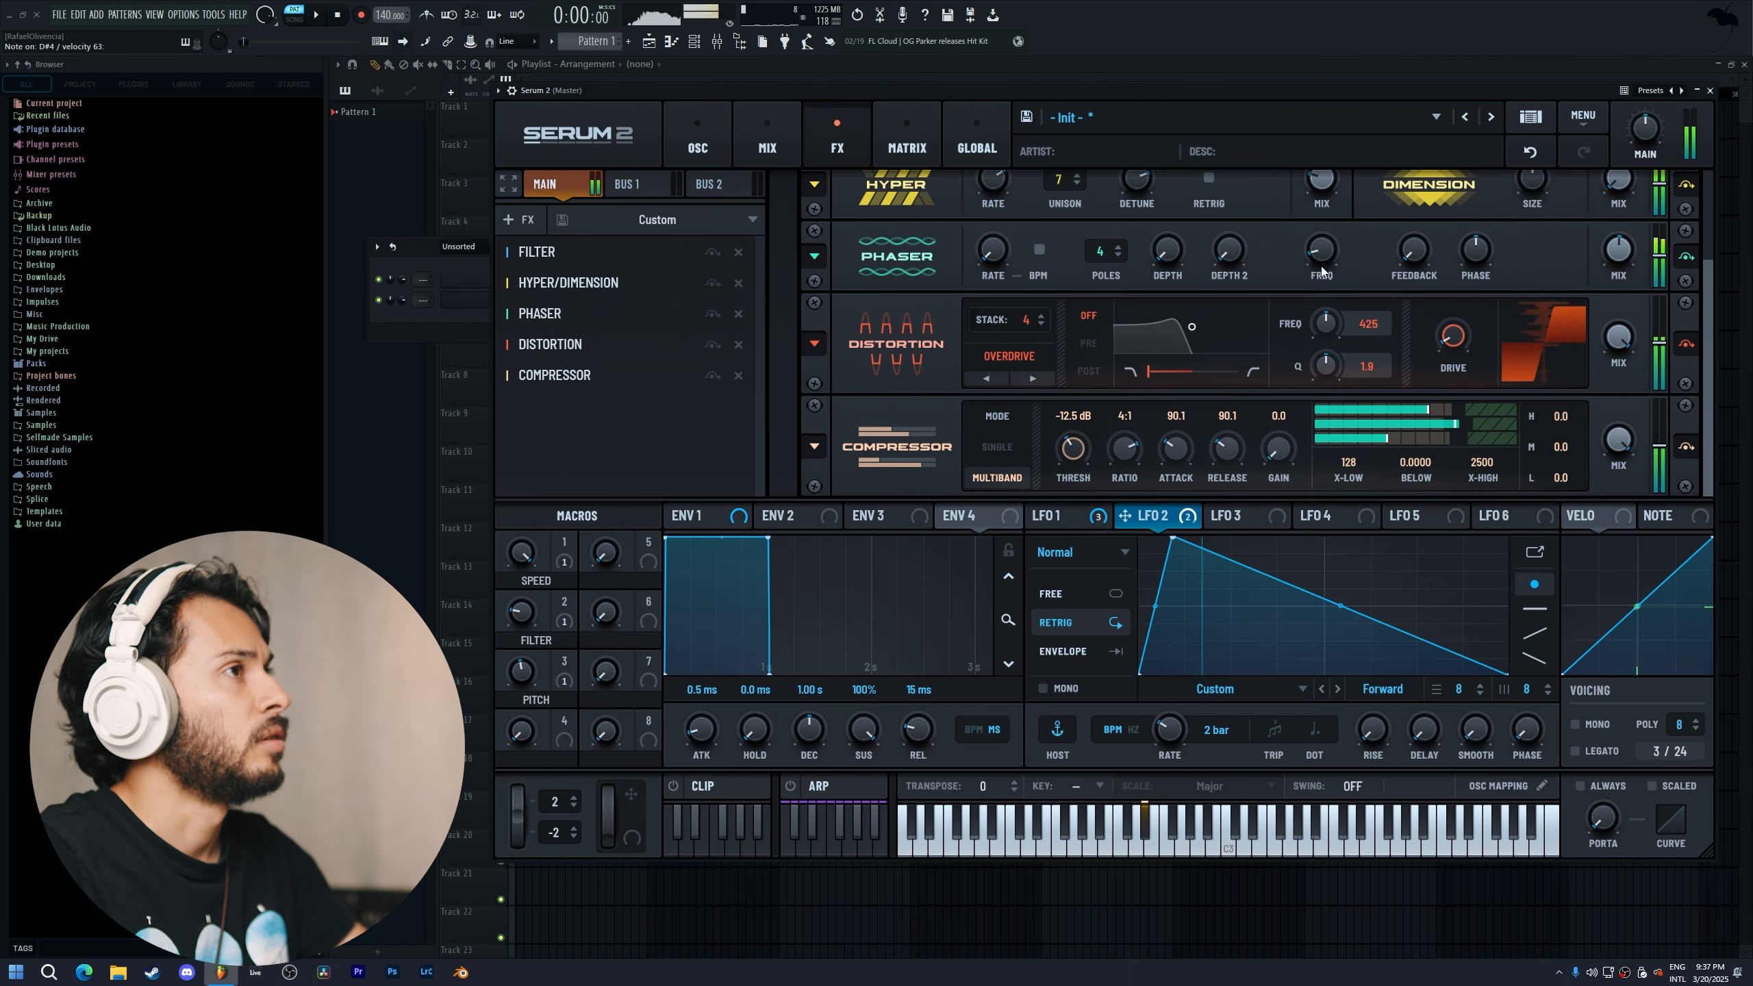
left_click_drag(1329, 249, 1366, 278)
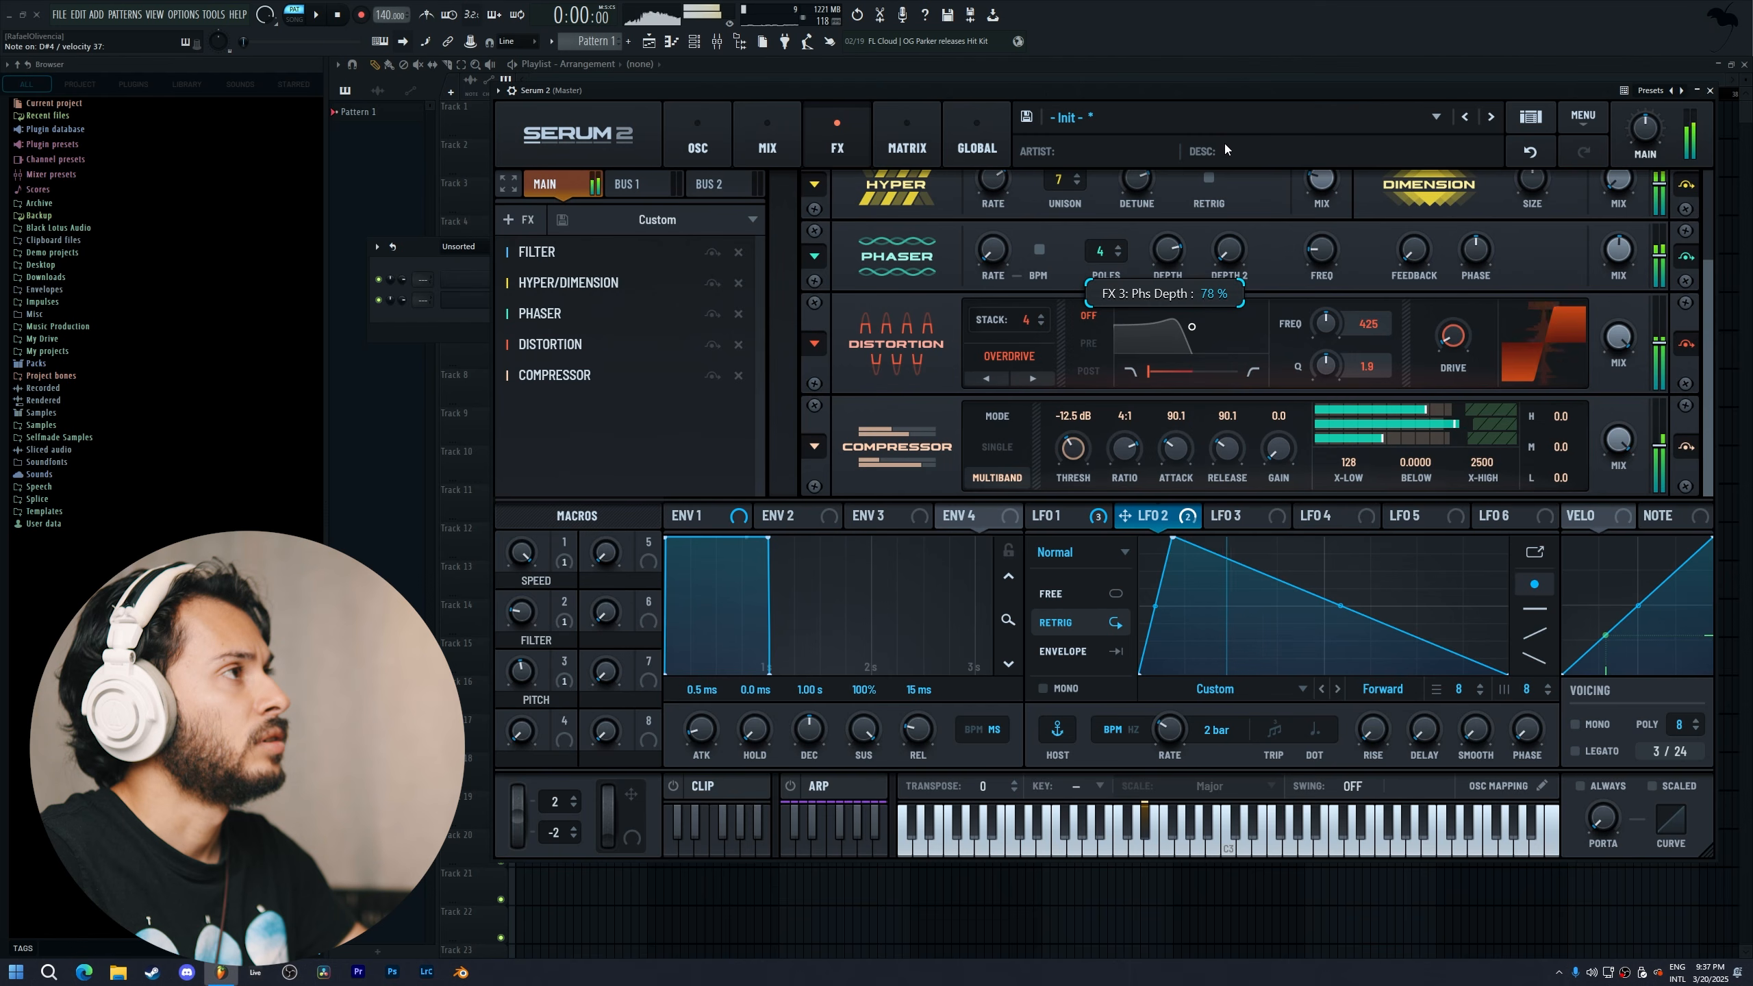
Adjust the phaser's rate and lower its depth to slightly under the midpoint
right_click(992, 257)
left_click(1067, 349)
left_click_drag(1181, 258, 1192, 345)
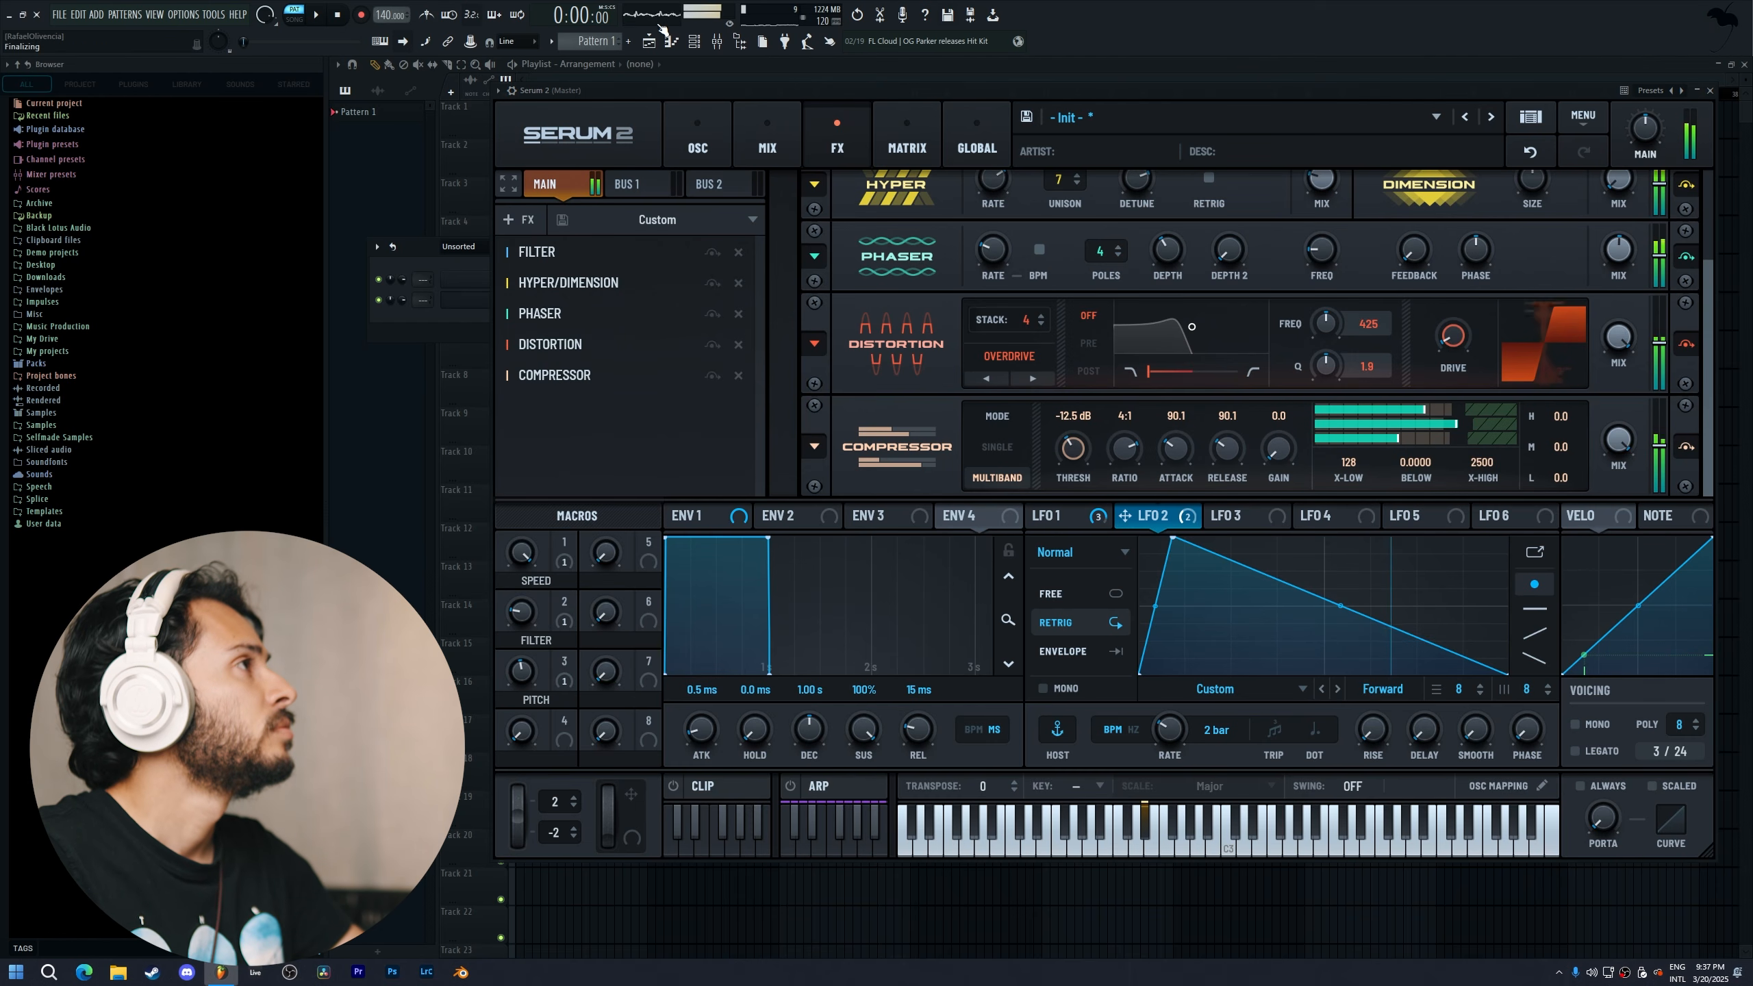
Add an Equalizer at the end of the chain with its low band as a peak at 430 Hz, Q 47, gain -2.8
left_click(521, 220)
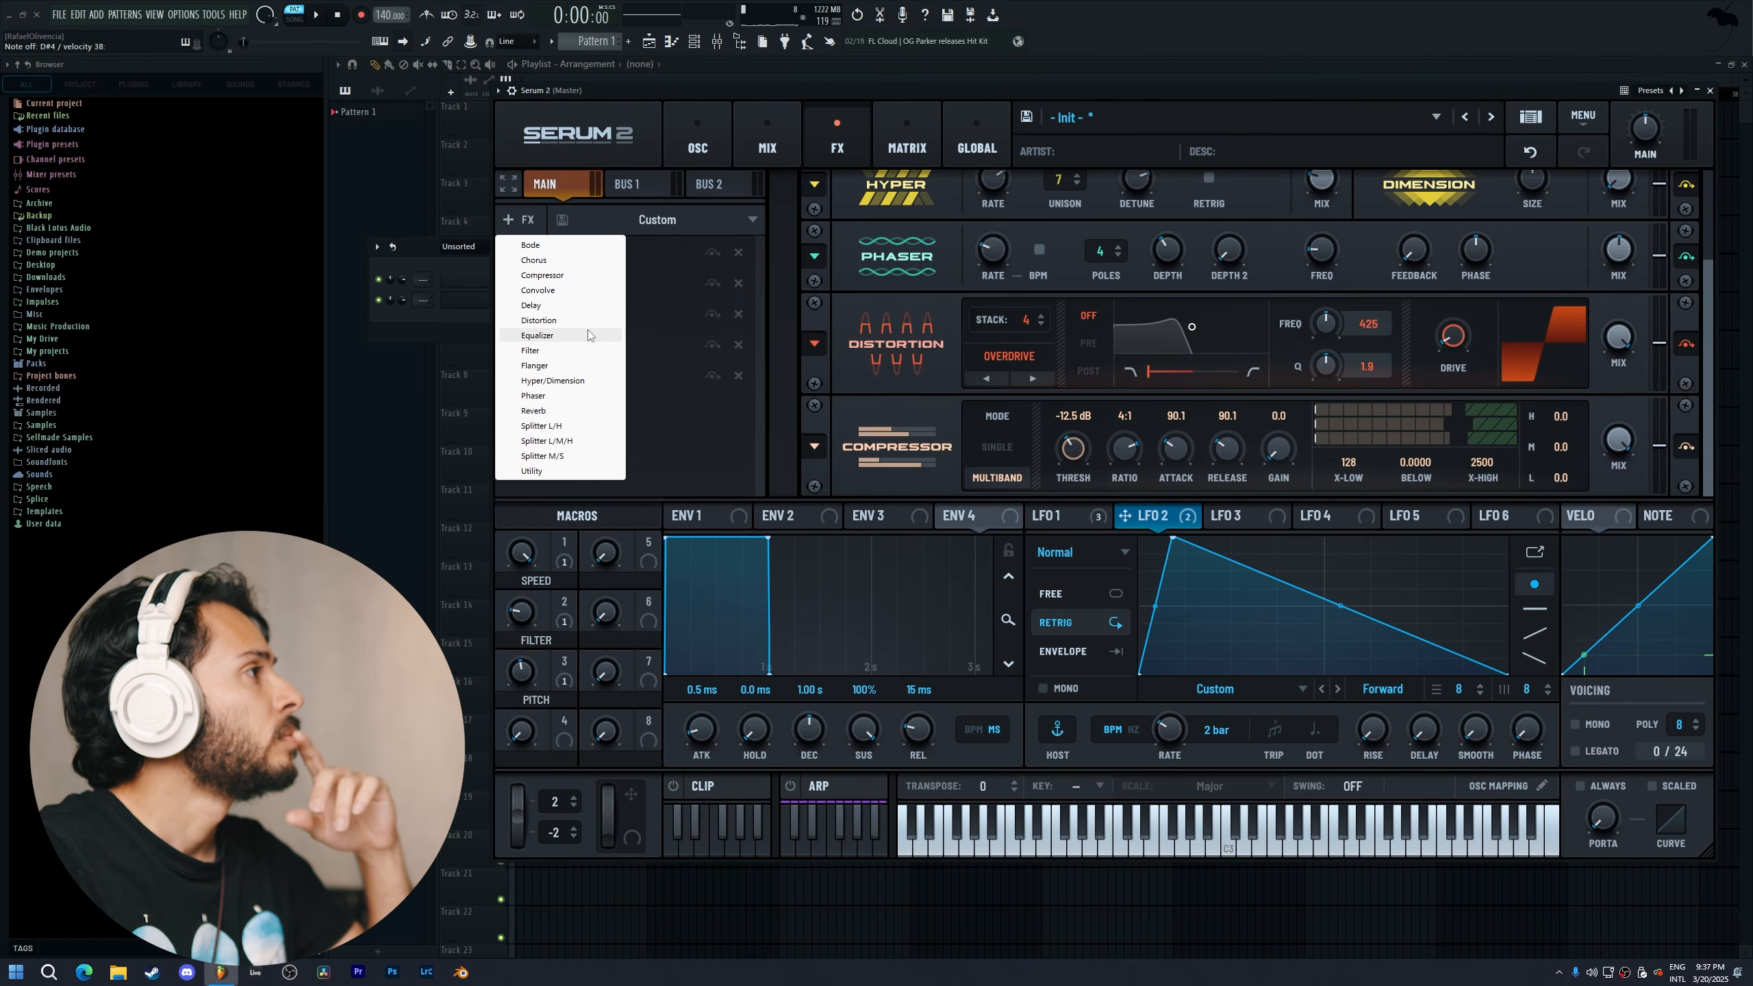
left_click(589, 336)
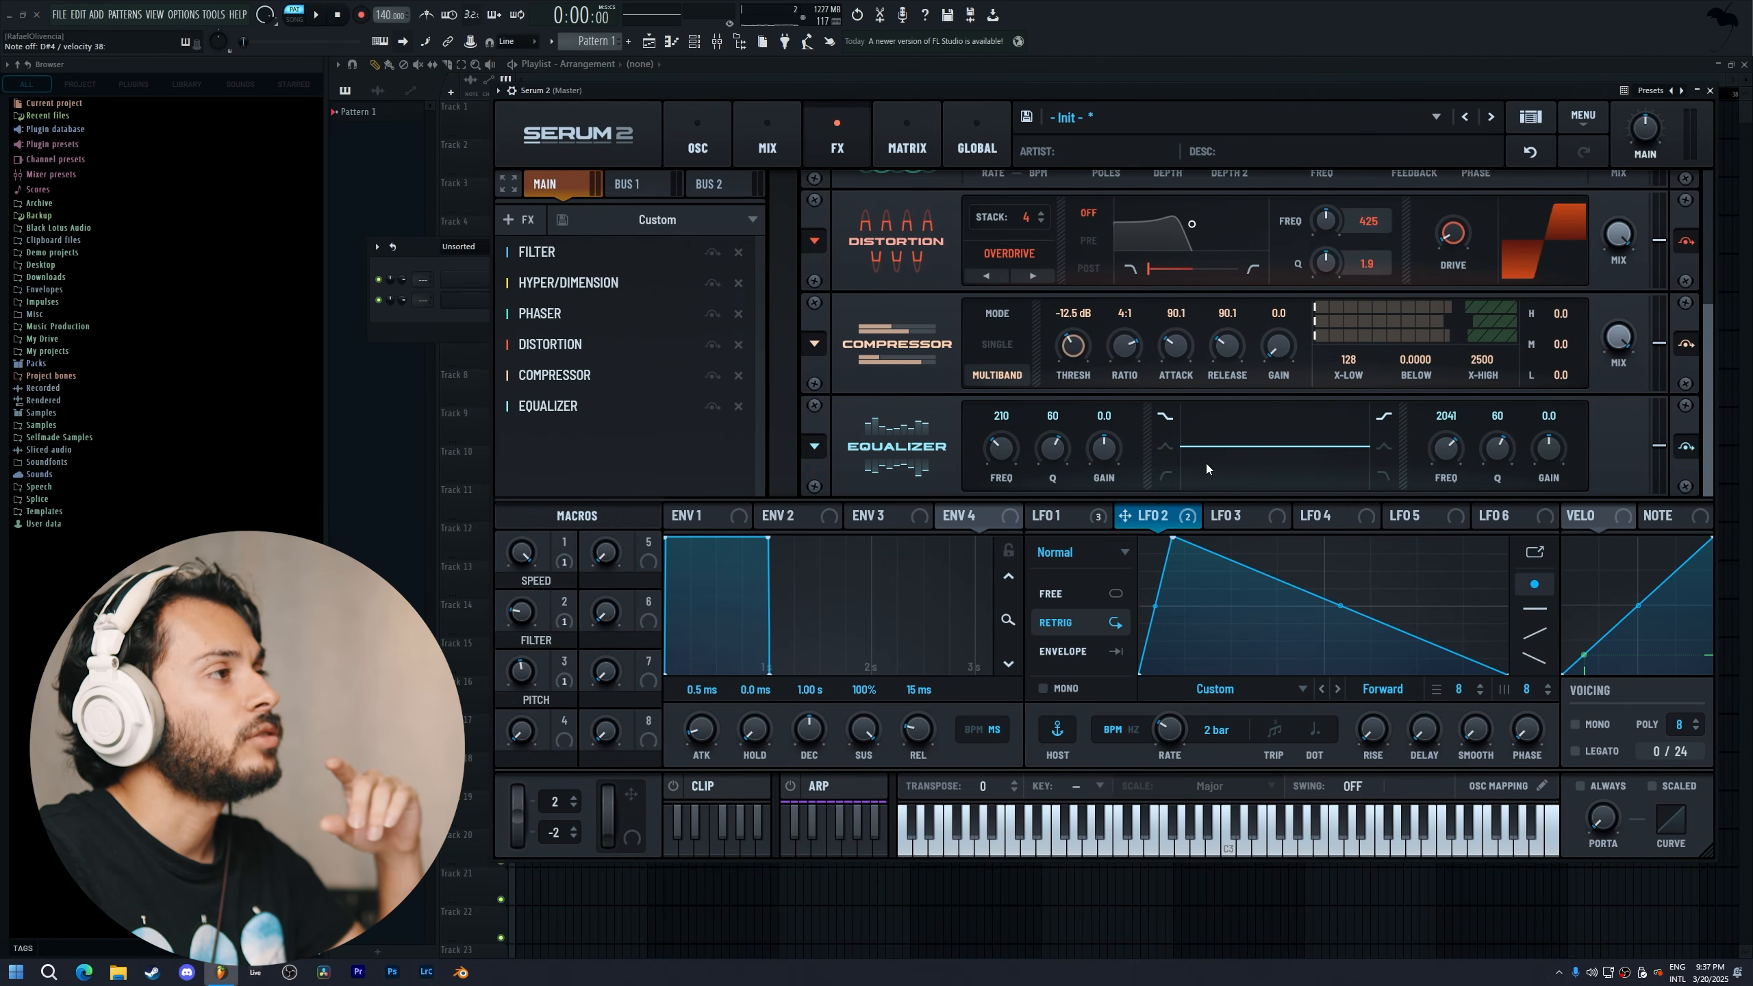
left_click(1165, 446)
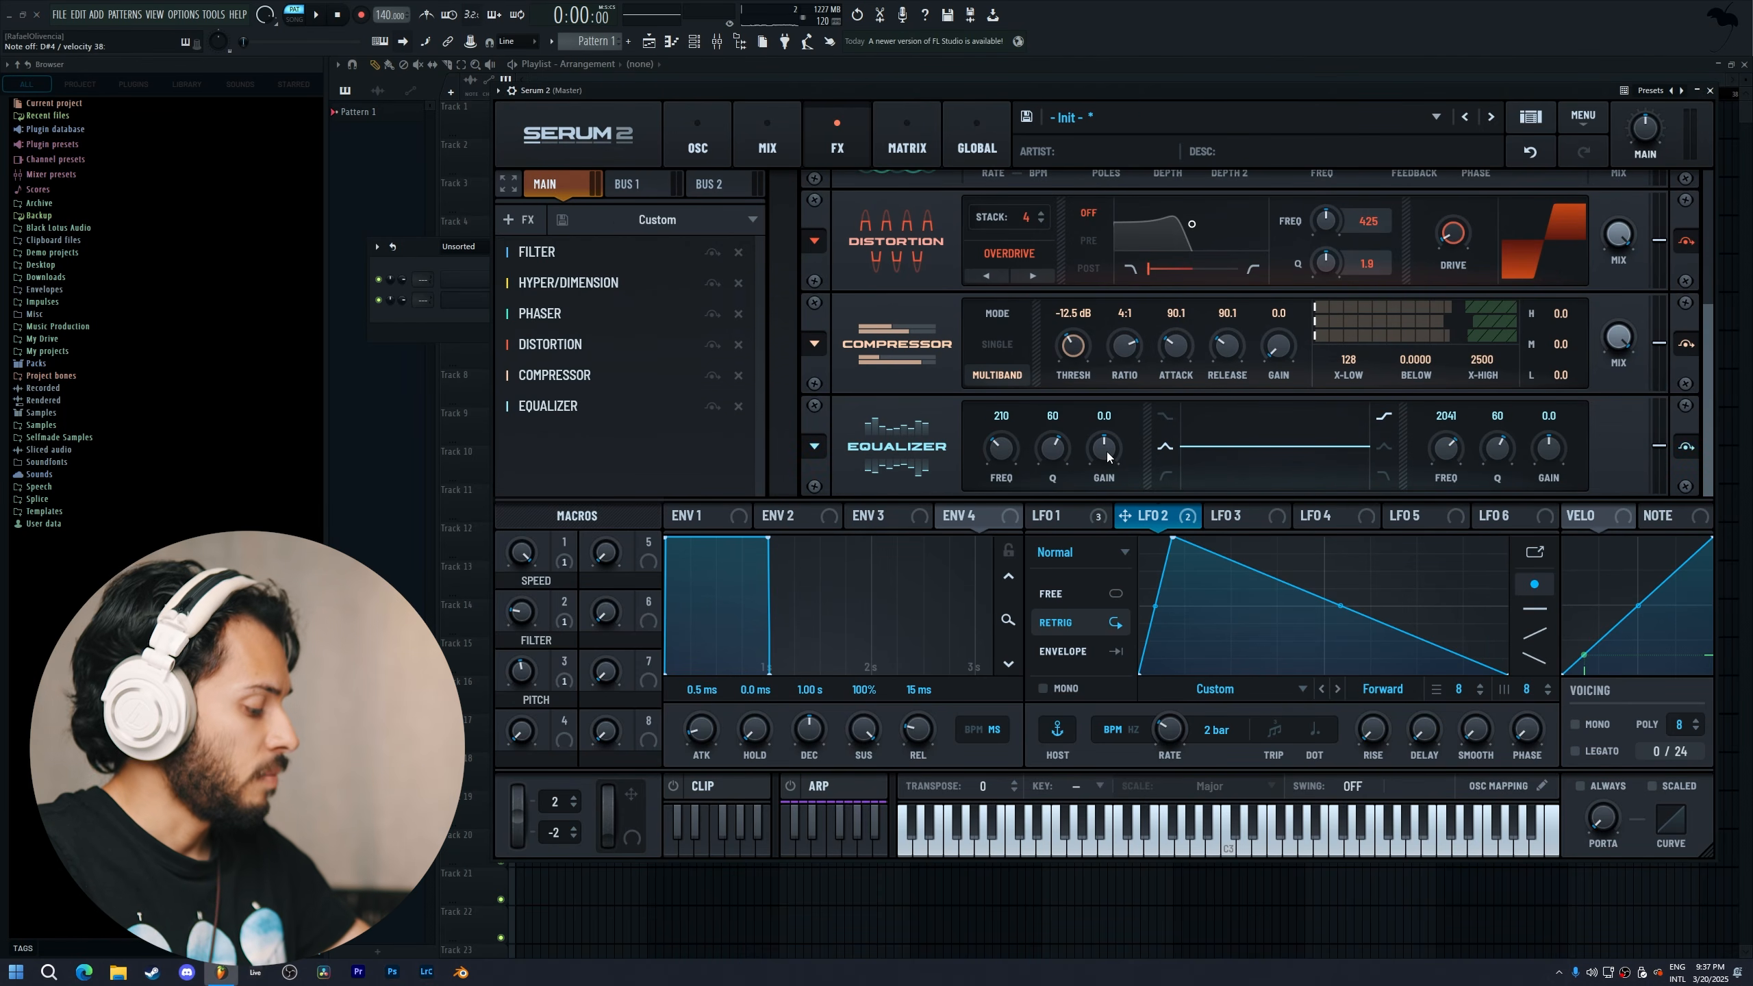
mouse_move(1108, 456)
left_mouse_down()
mouse_move(1108, 434)
mouse_move(1052, 481)
mouse_move(1021, 426)
mouse_move(1020, 473)
mouse_move(1098, 447)
left_mouse_up()
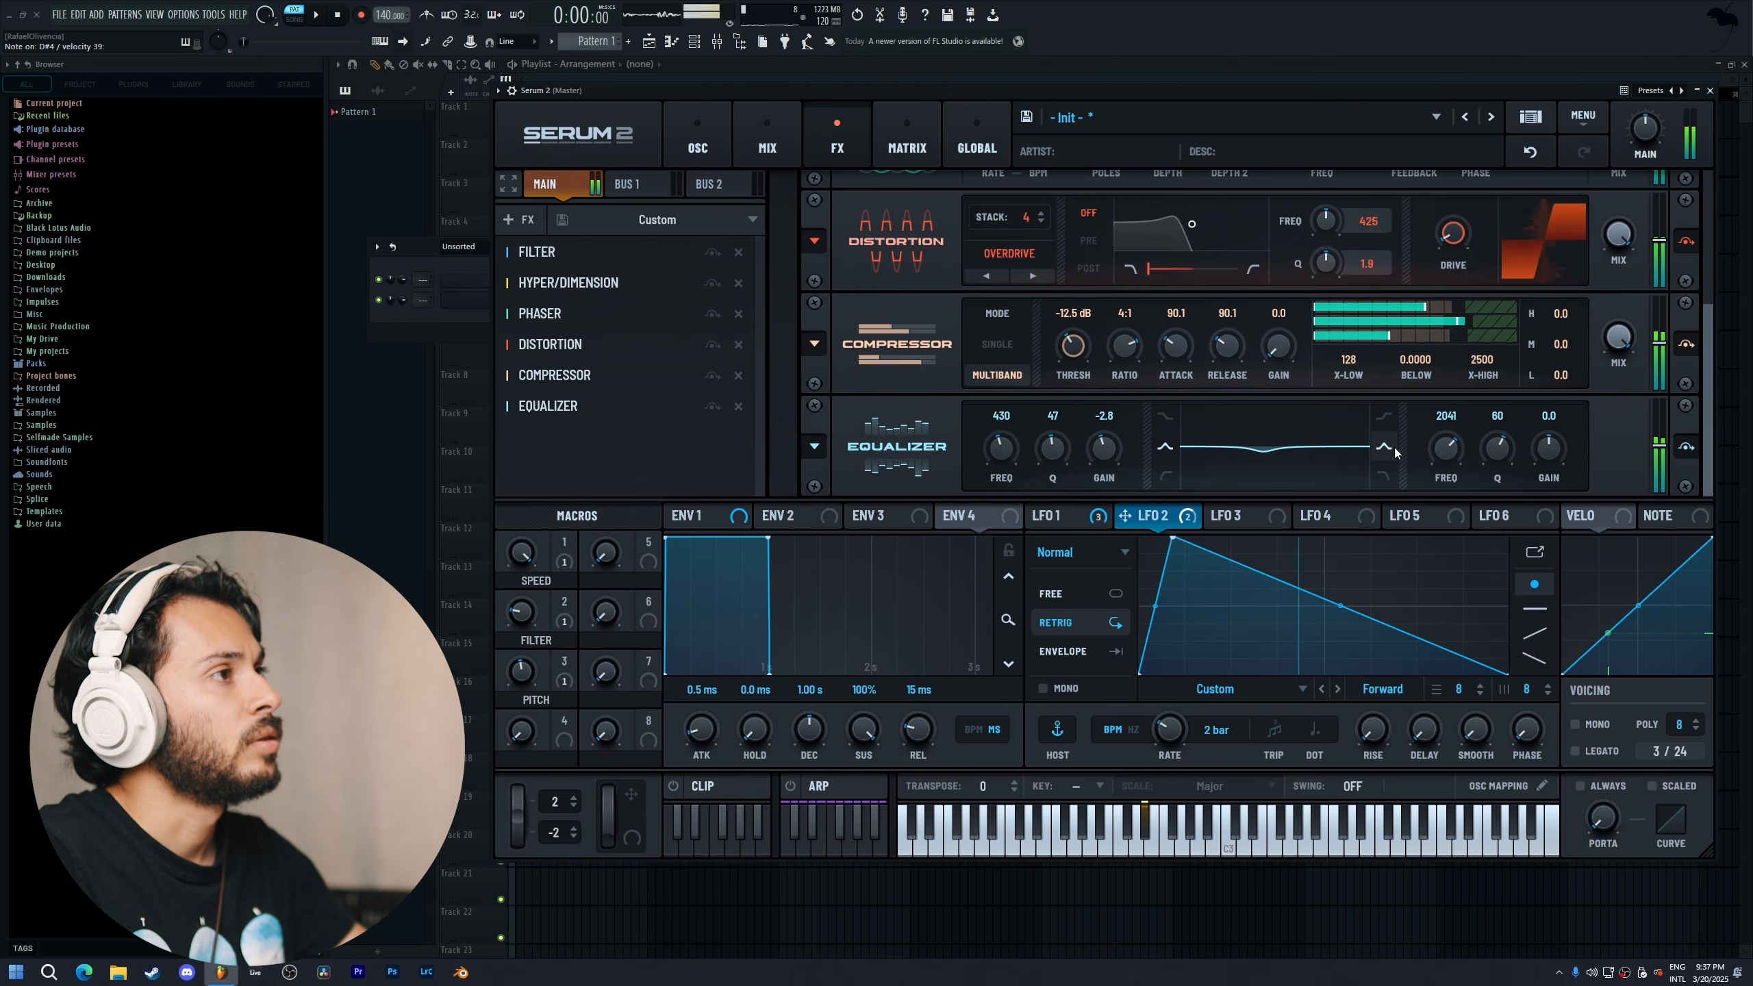
Set the equalizer's peak-shaped high band to 5432 Hz, Q 48 and gain -1.7 while auditioning
left_click_drag(1553, 453, 1552, 418)
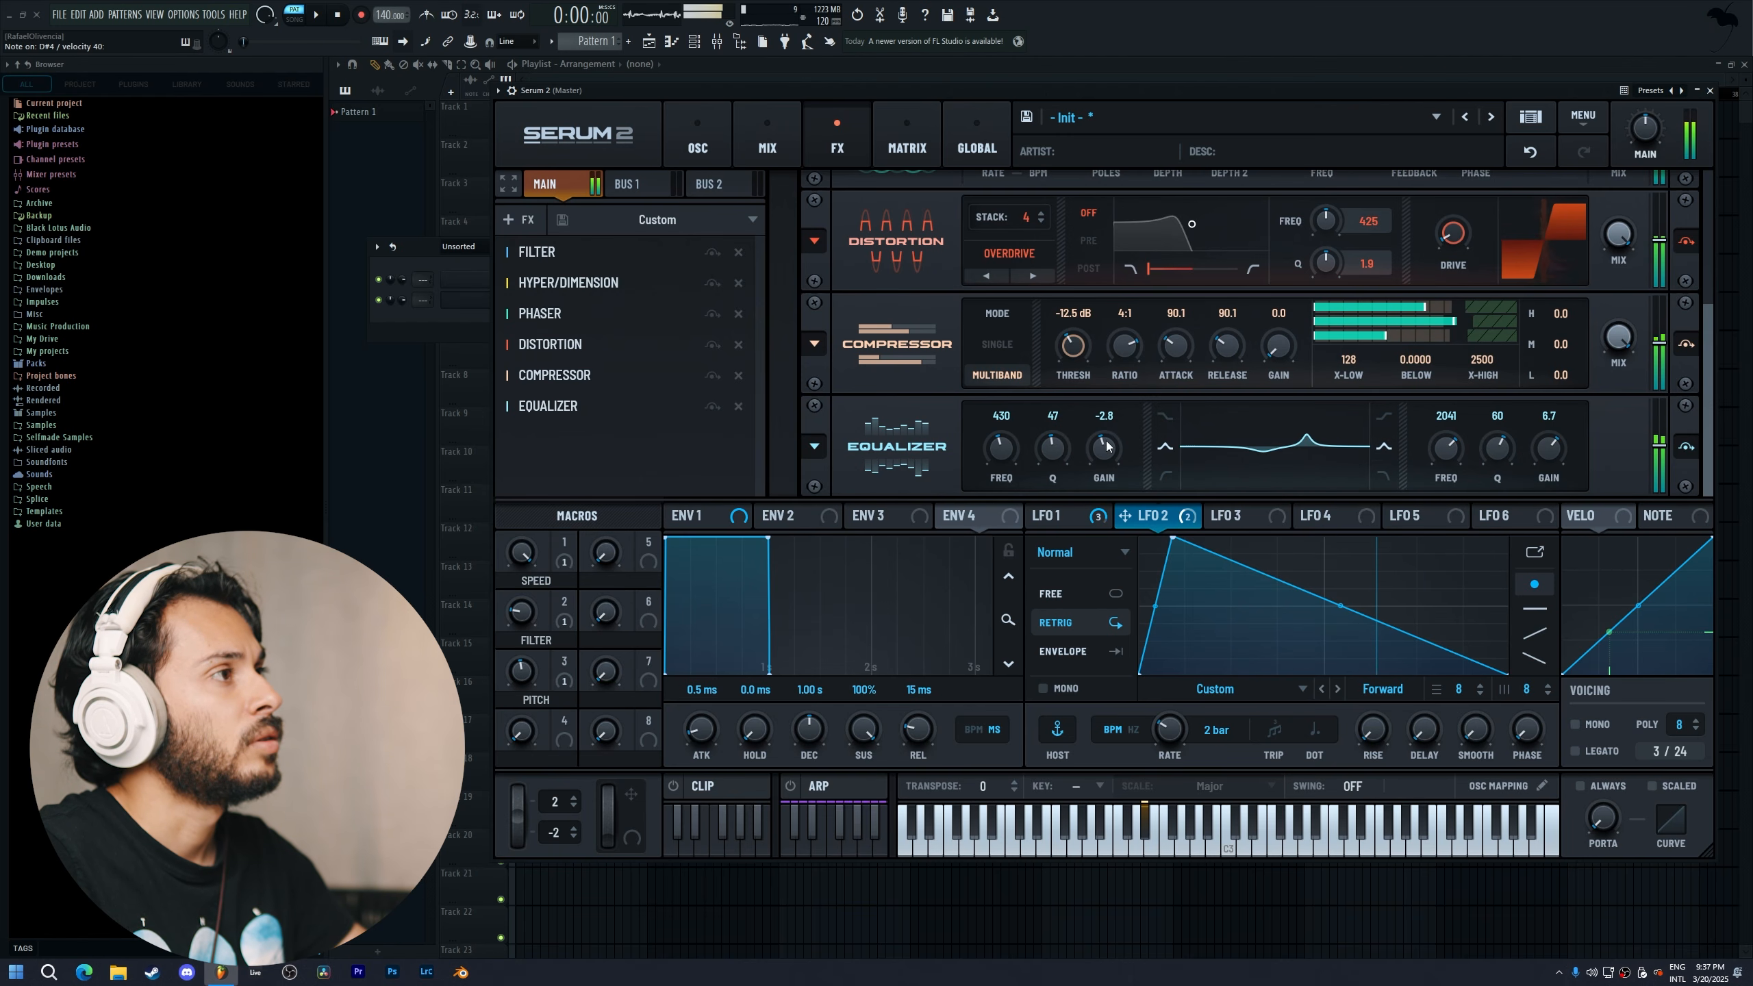
left_click_drag(1446, 449, 1453, 423)
left_click_drag(1549, 449, 1448, 454)
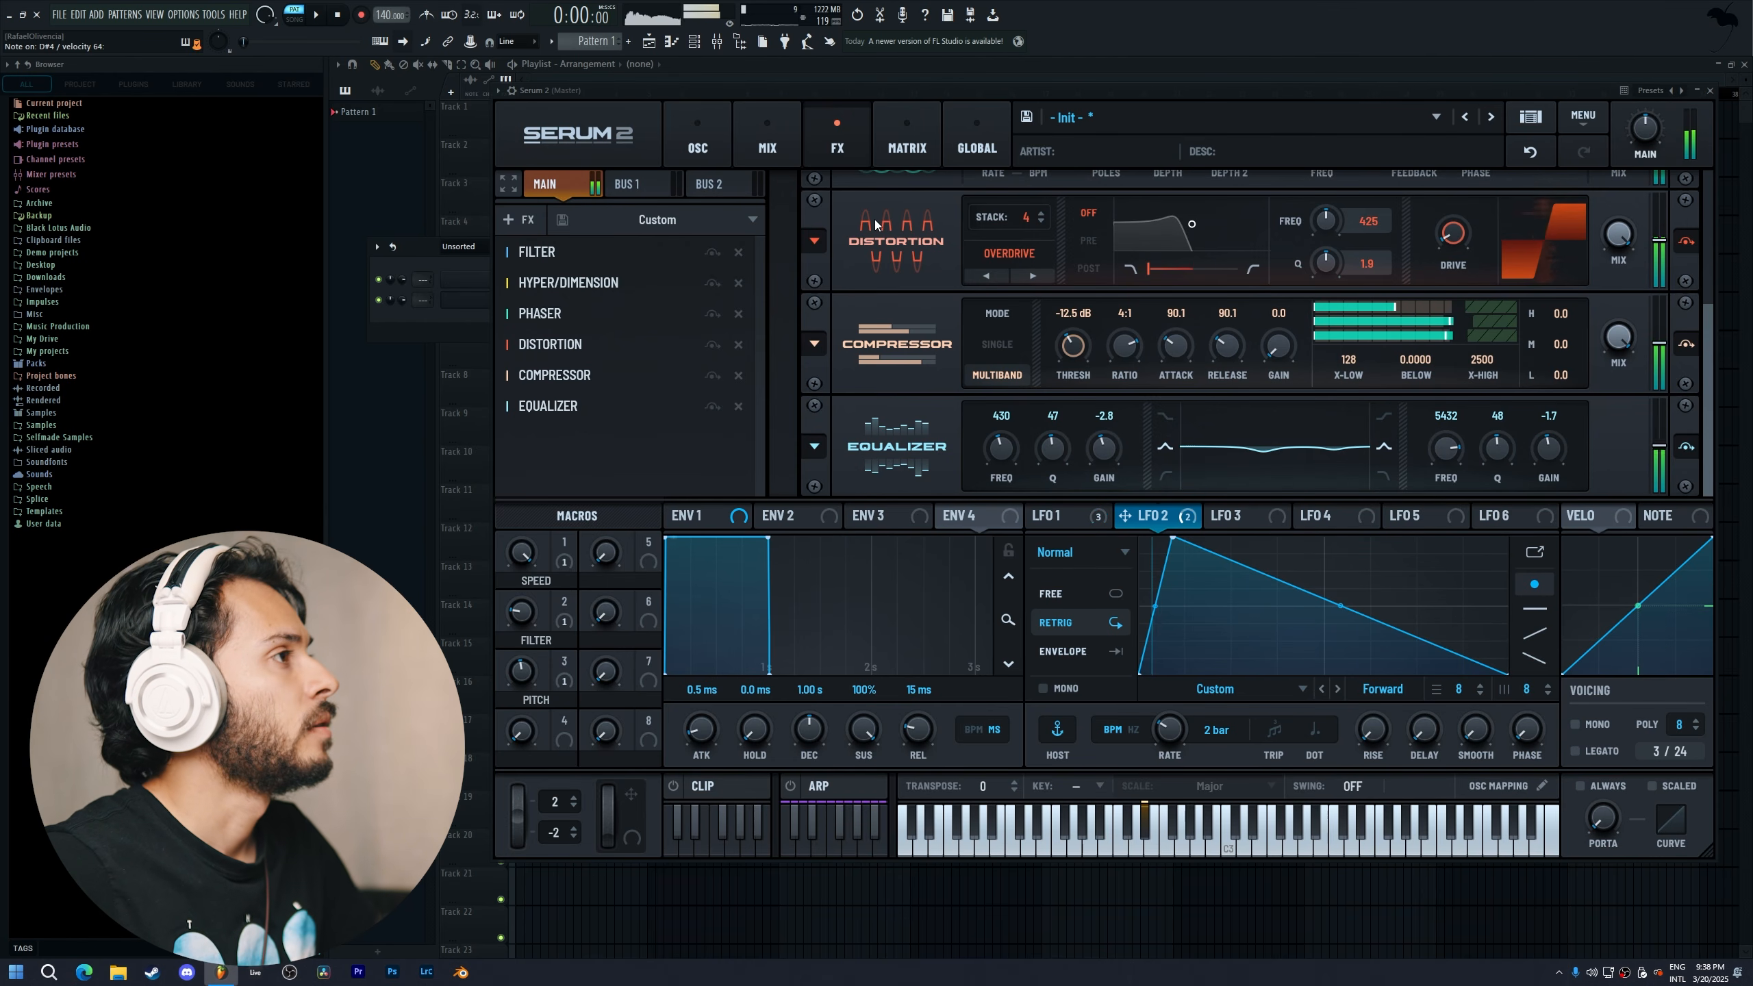
Audition different wavetable positions on OSC A, including frame 5, and leave it on frame 2
left_click(715, 131)
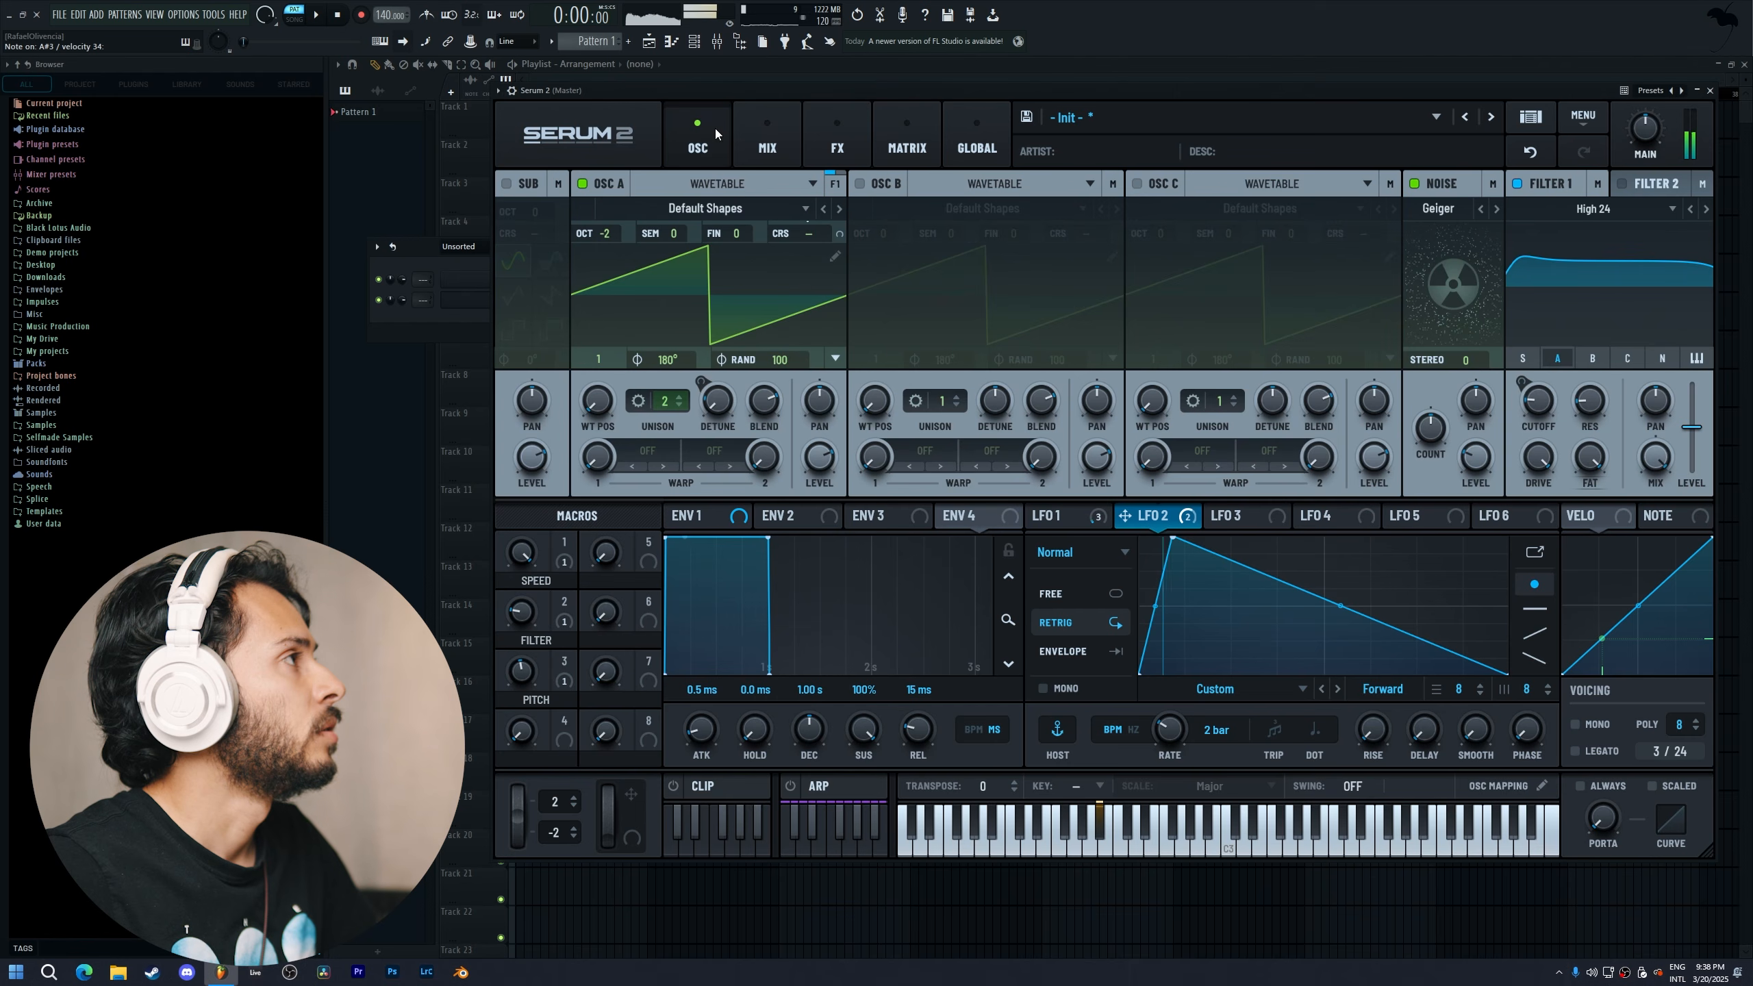
left_click_drag(599, 413, 625, 315)
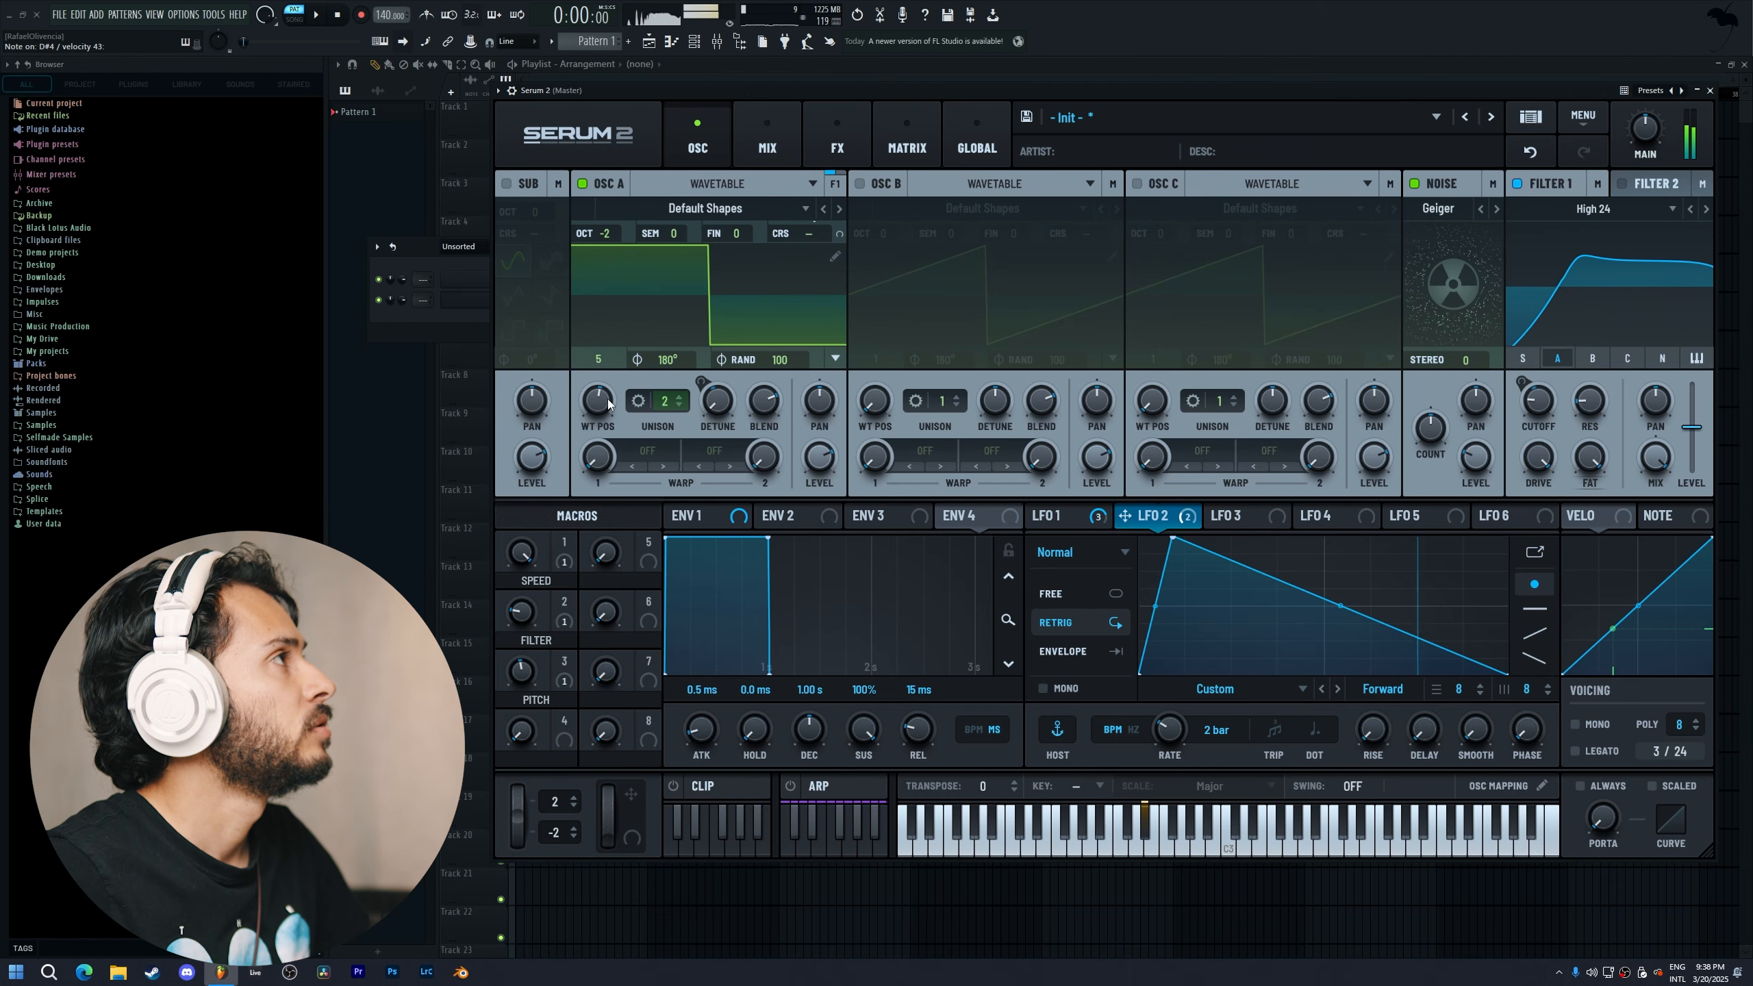
mouse_move(607, 405)
left_click_drag(603, 406, 603, 493)
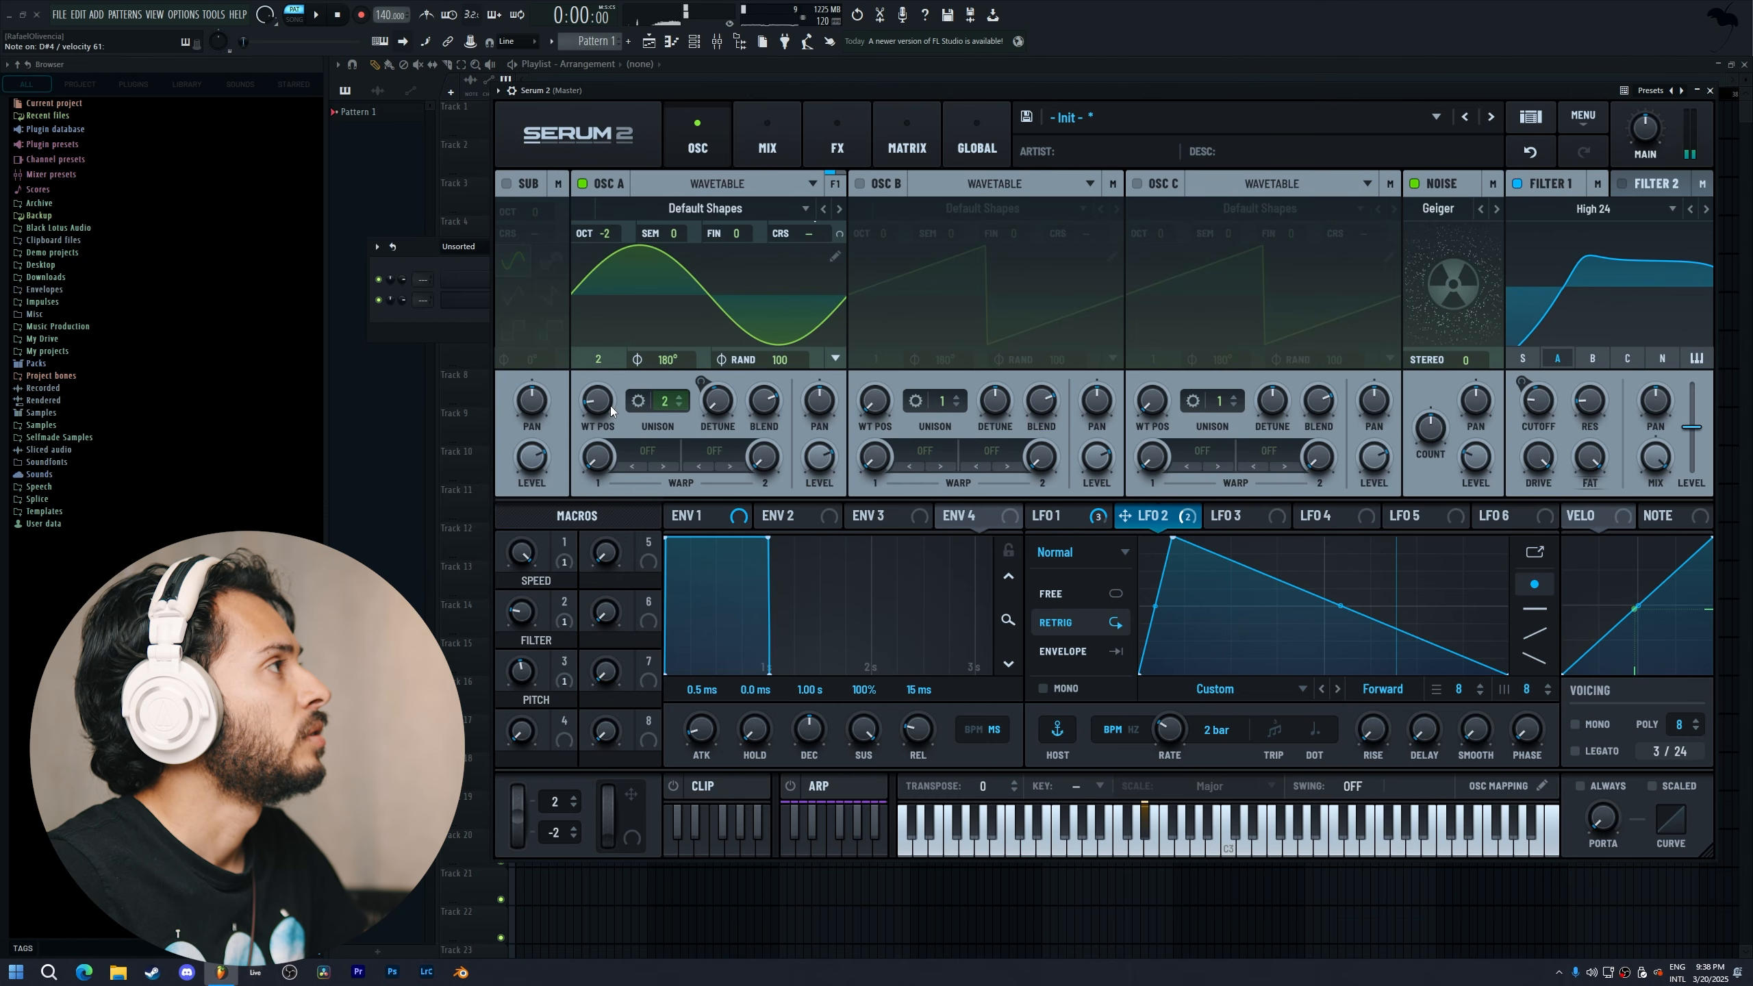
mouse_move(1475, 473)
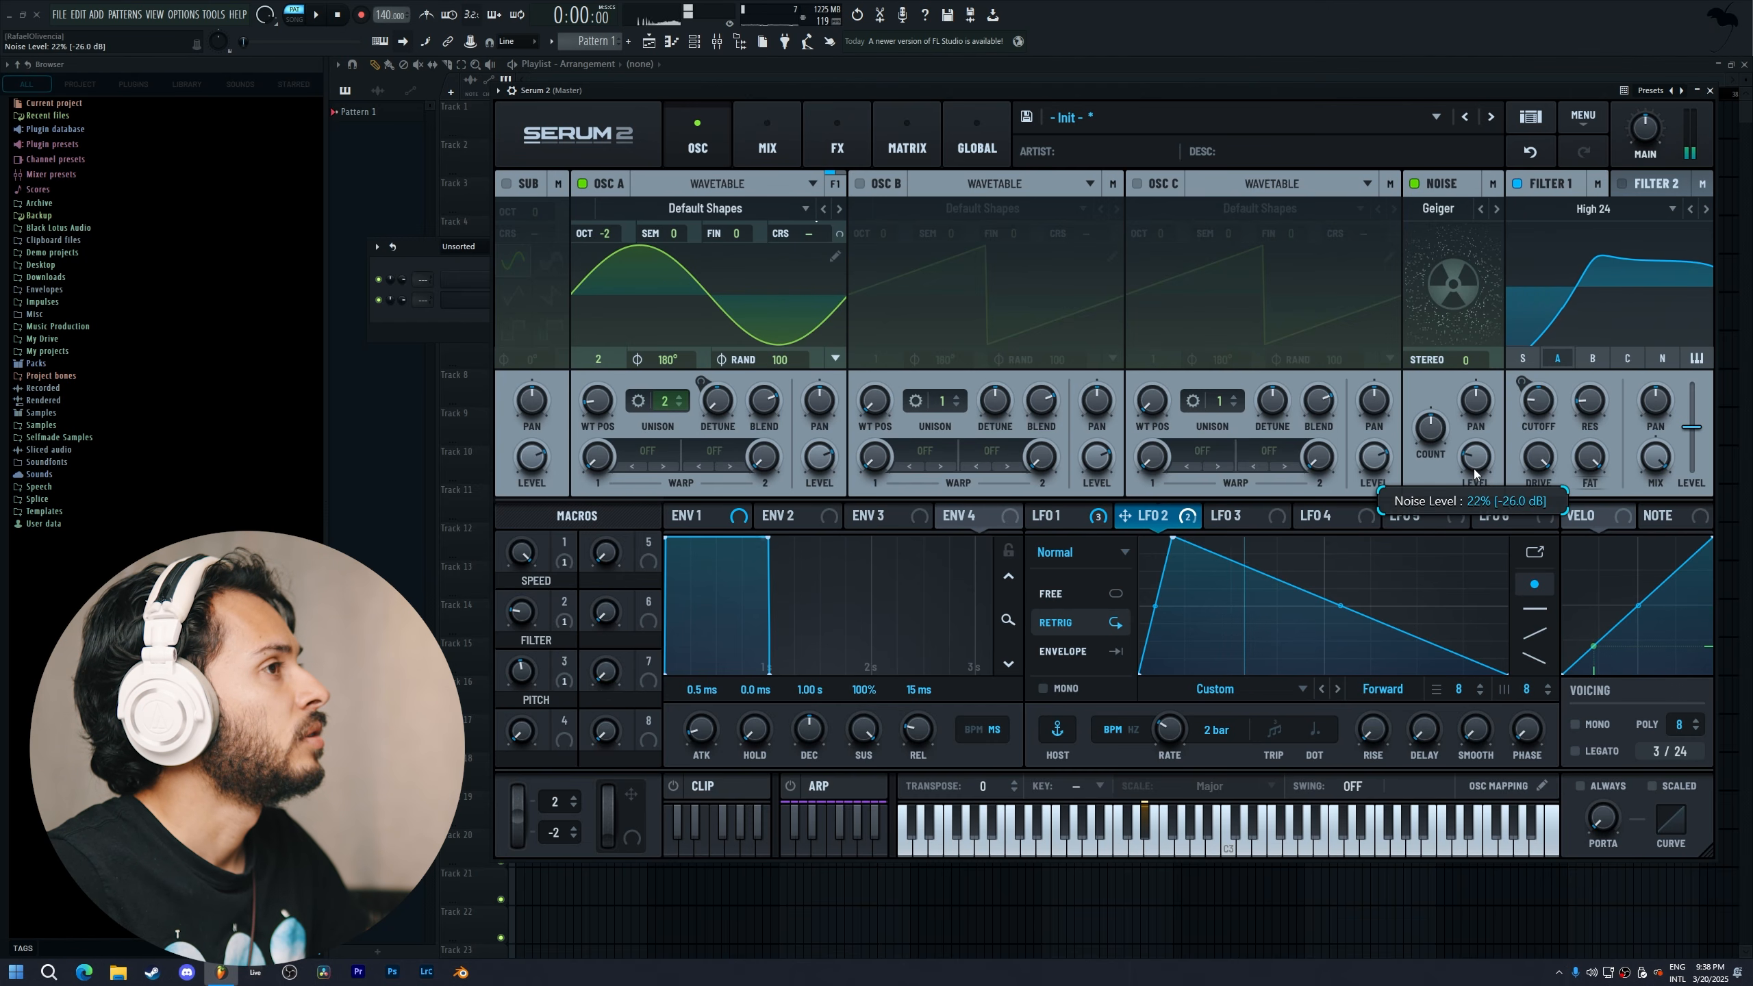
mouse_move(614, 407)
left_mouse_down()
mouse_move(609, 450)
mouse_move(604, 400)
left_mouse_up()
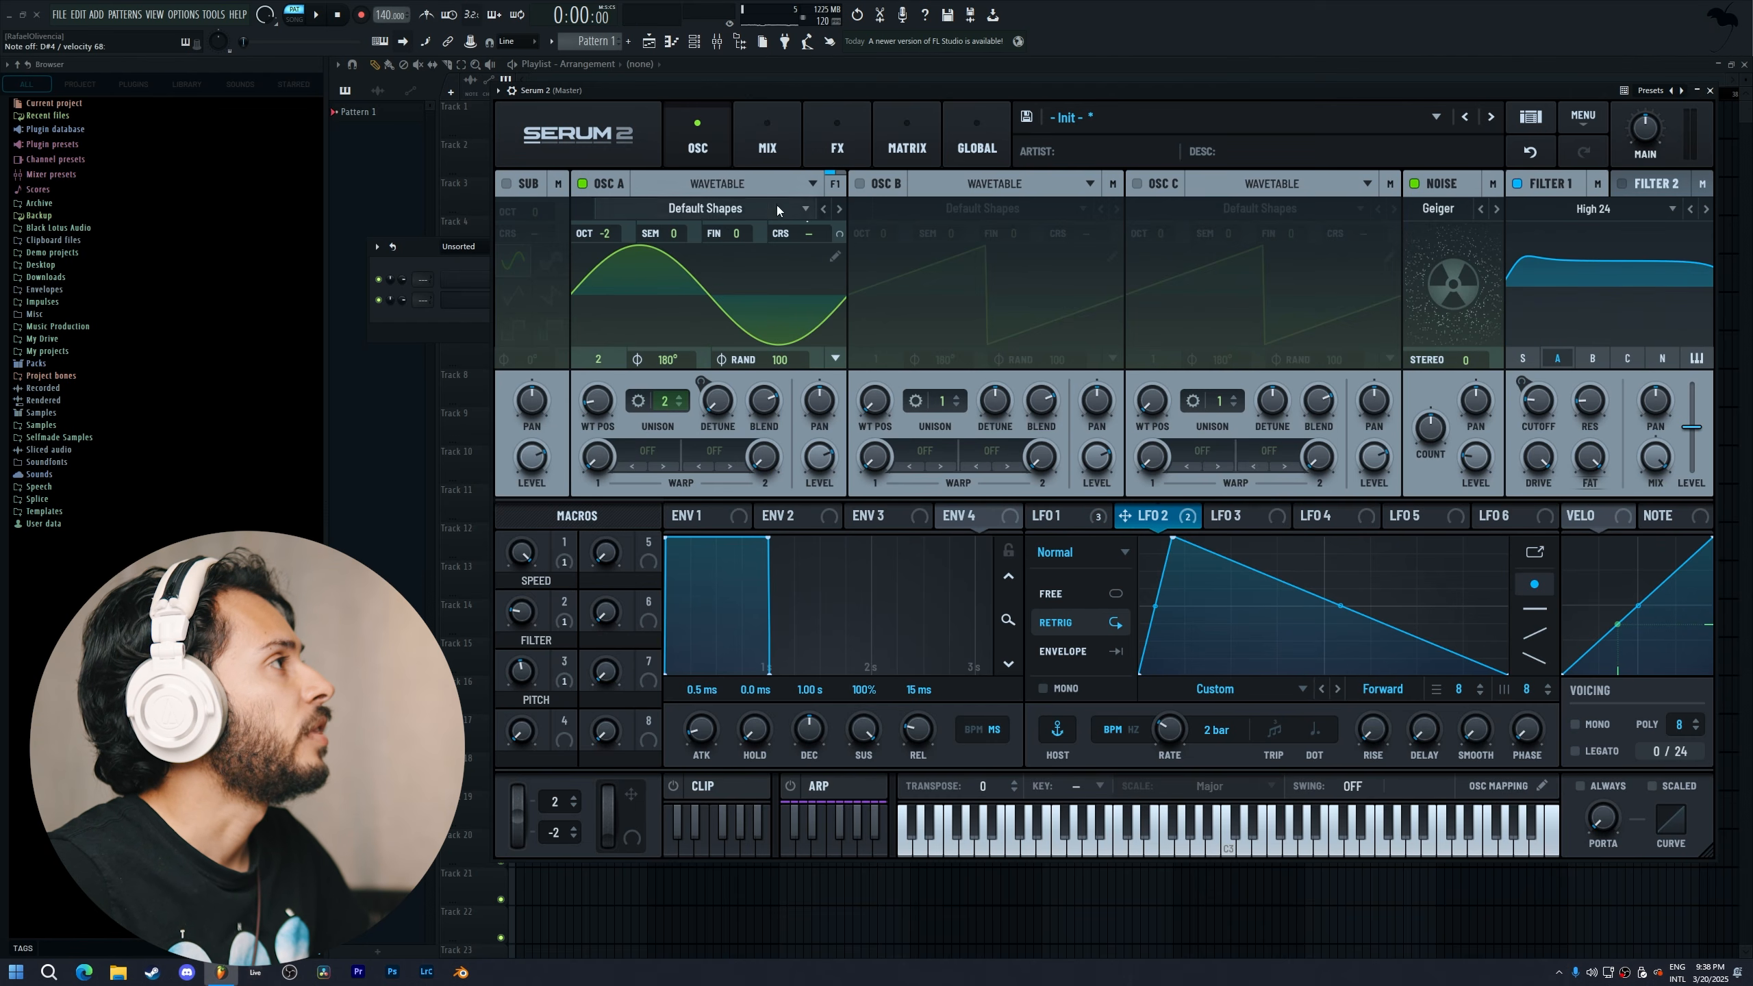
Change the distortion effect's type from Overdrive to Tube
left_click(815, 153)
scroll(987, 442, "down", 1)
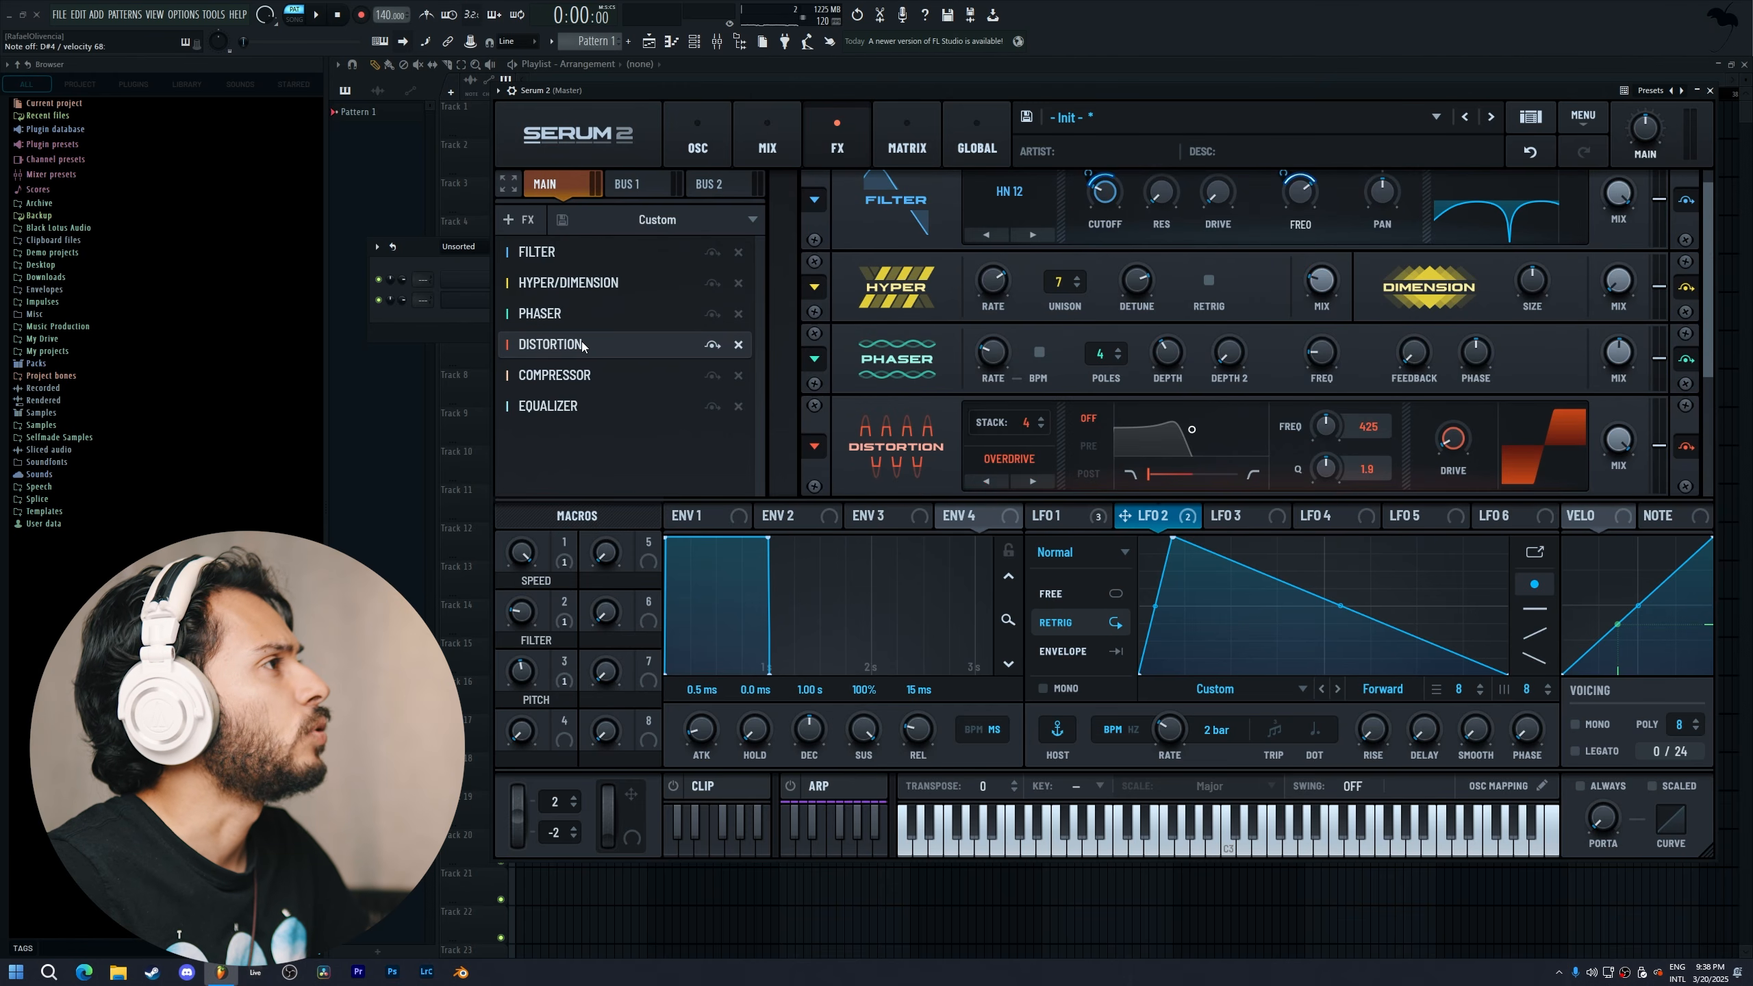
left_click(1002, 459)
left_click(1014, 481)
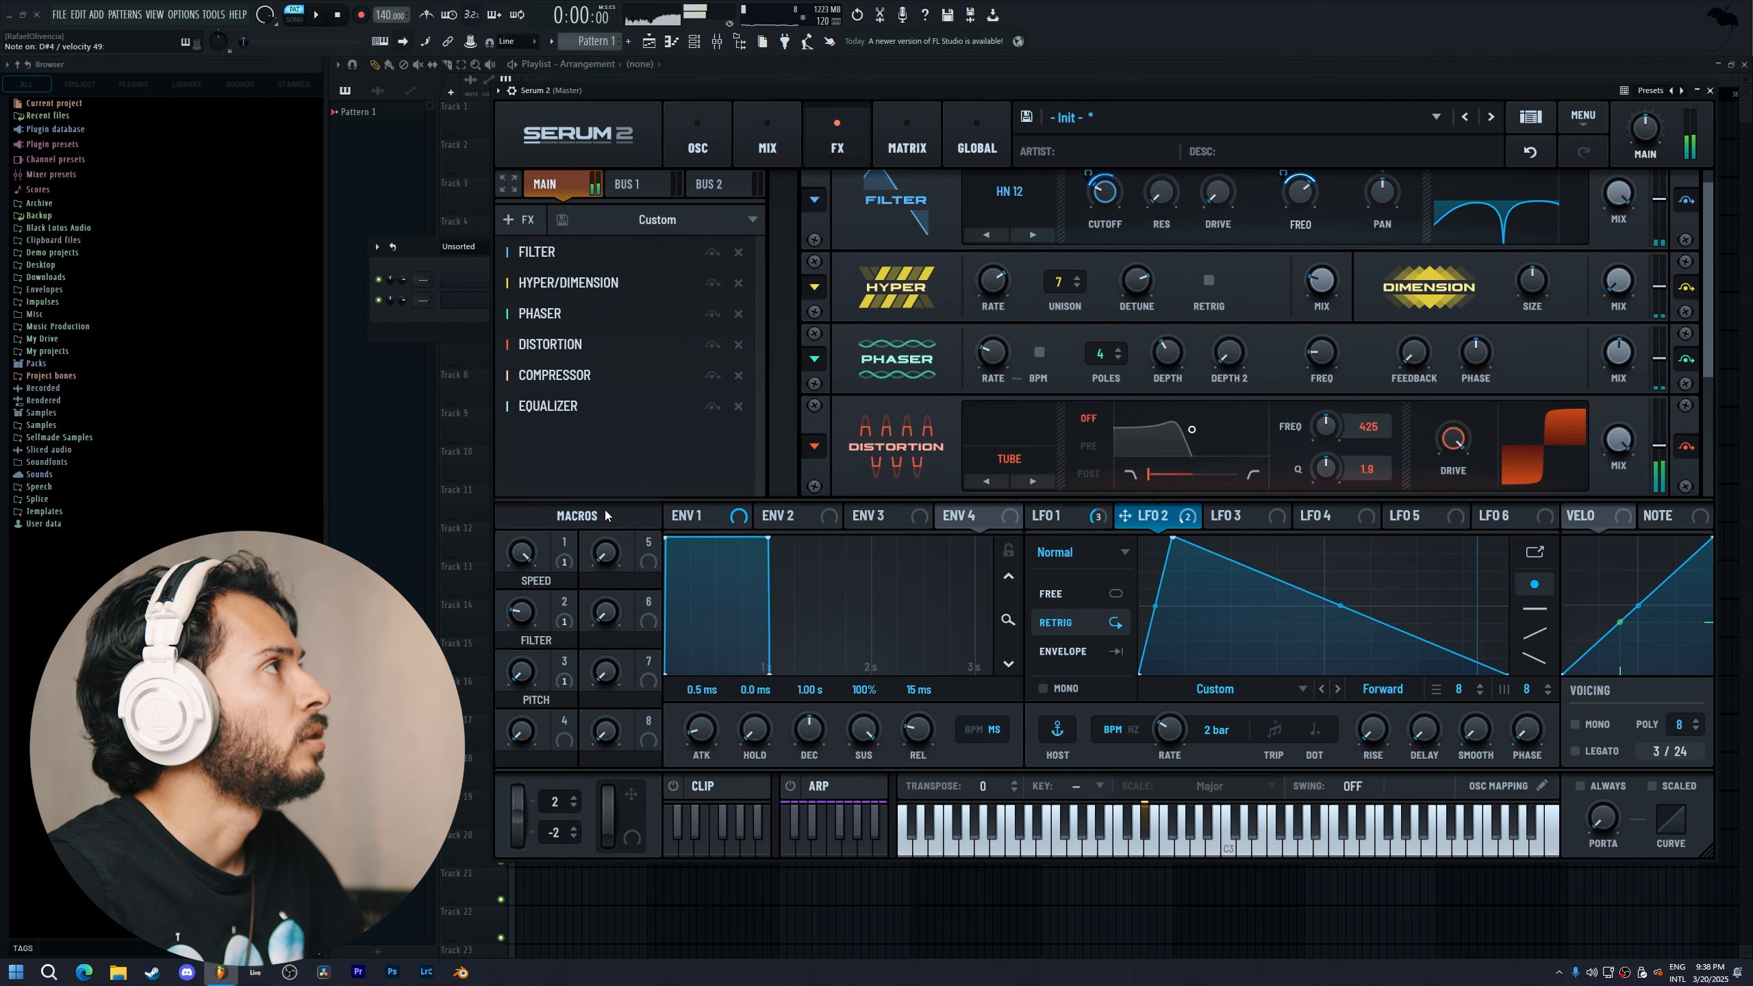
Try bypassing Filter 1 and check the mixer and effects chain while playing the sound
left_click(698, 142)
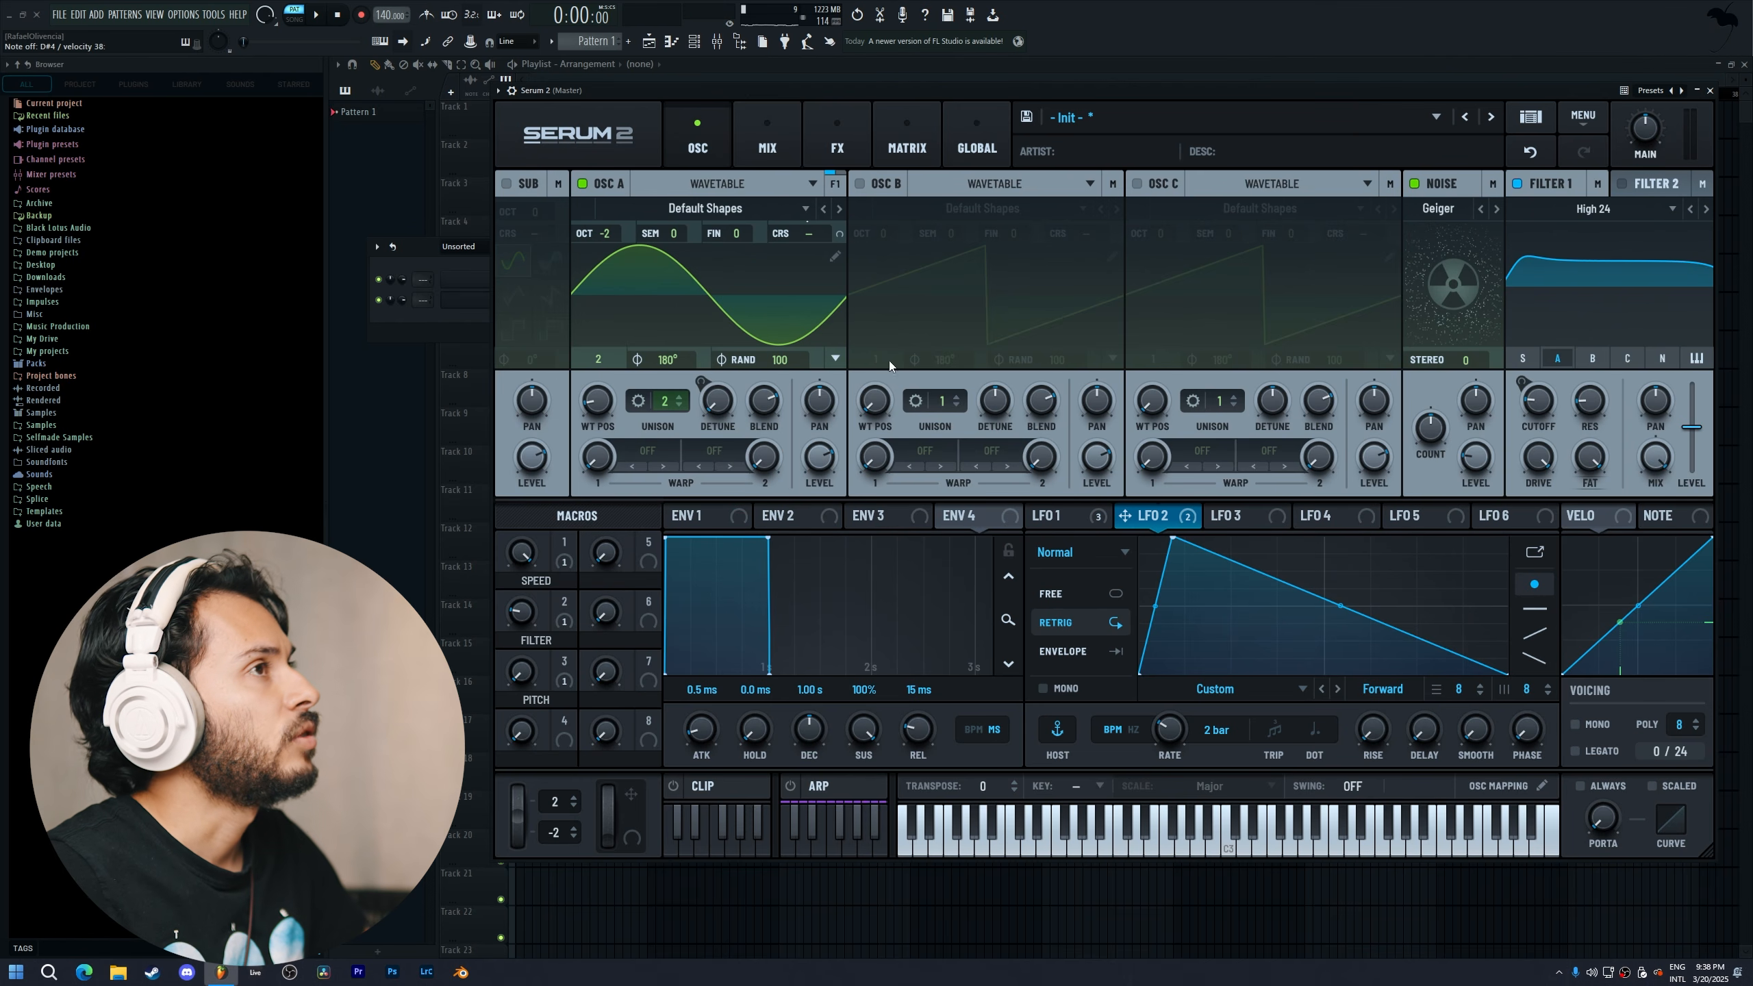
left_click(1517, 184)
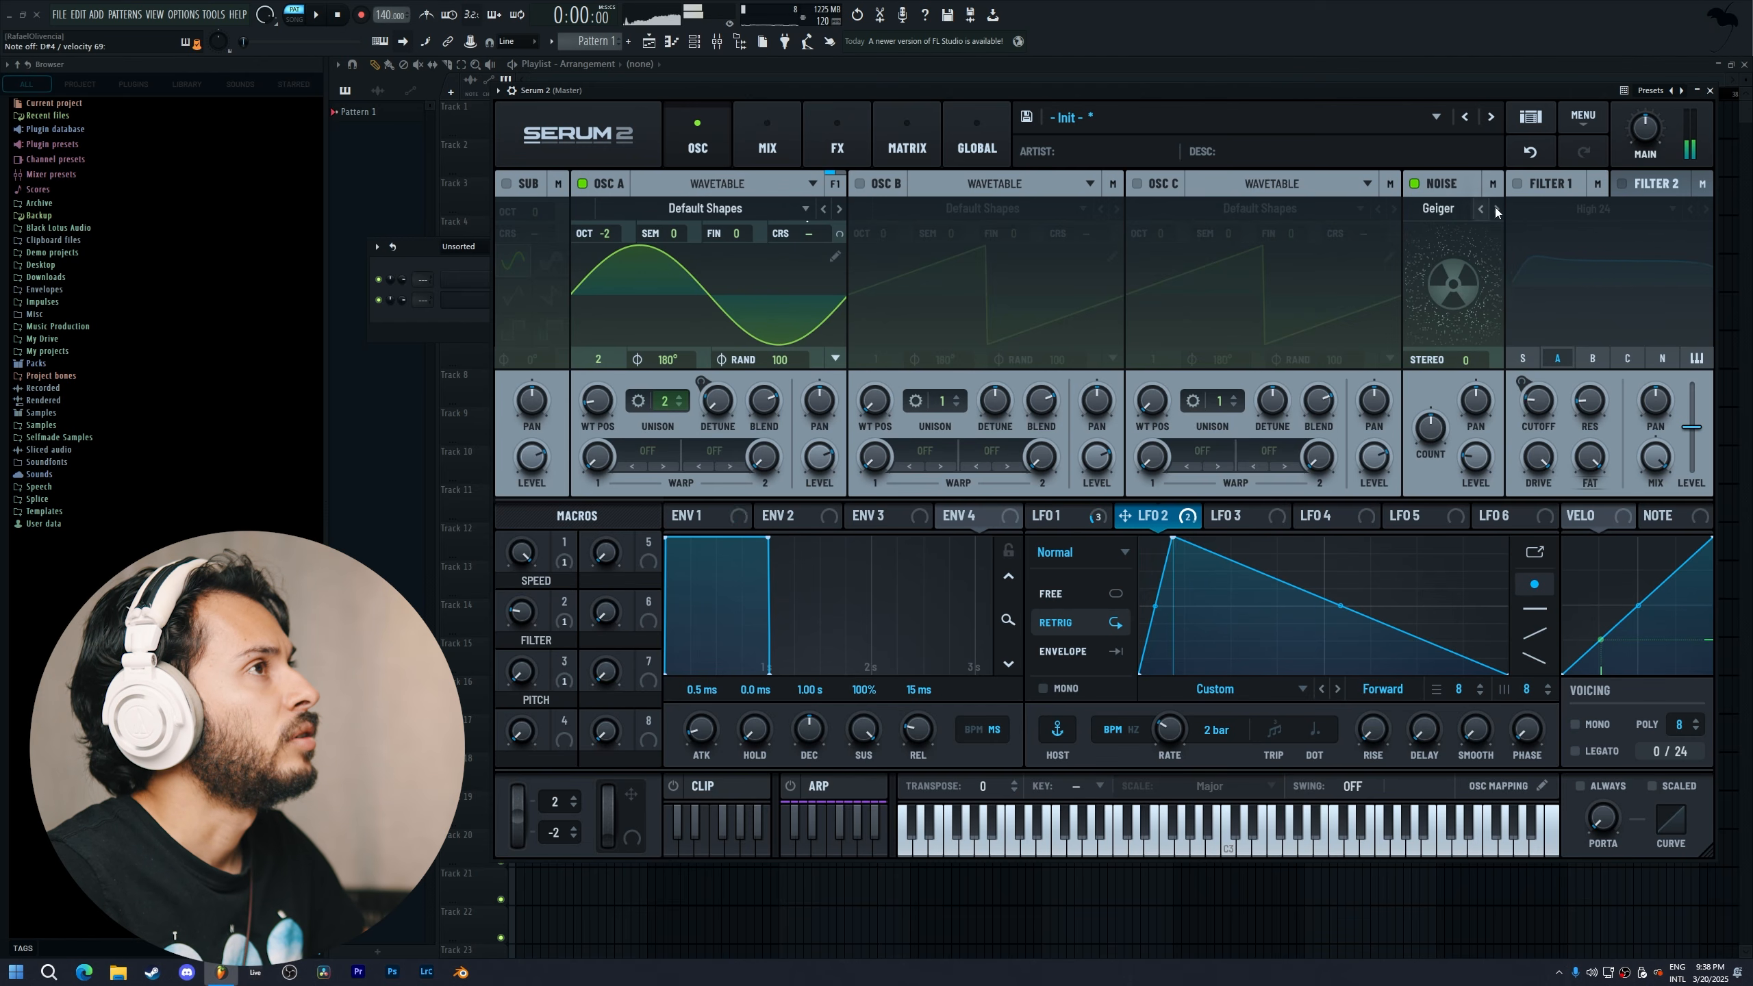
left_click(763, 146)
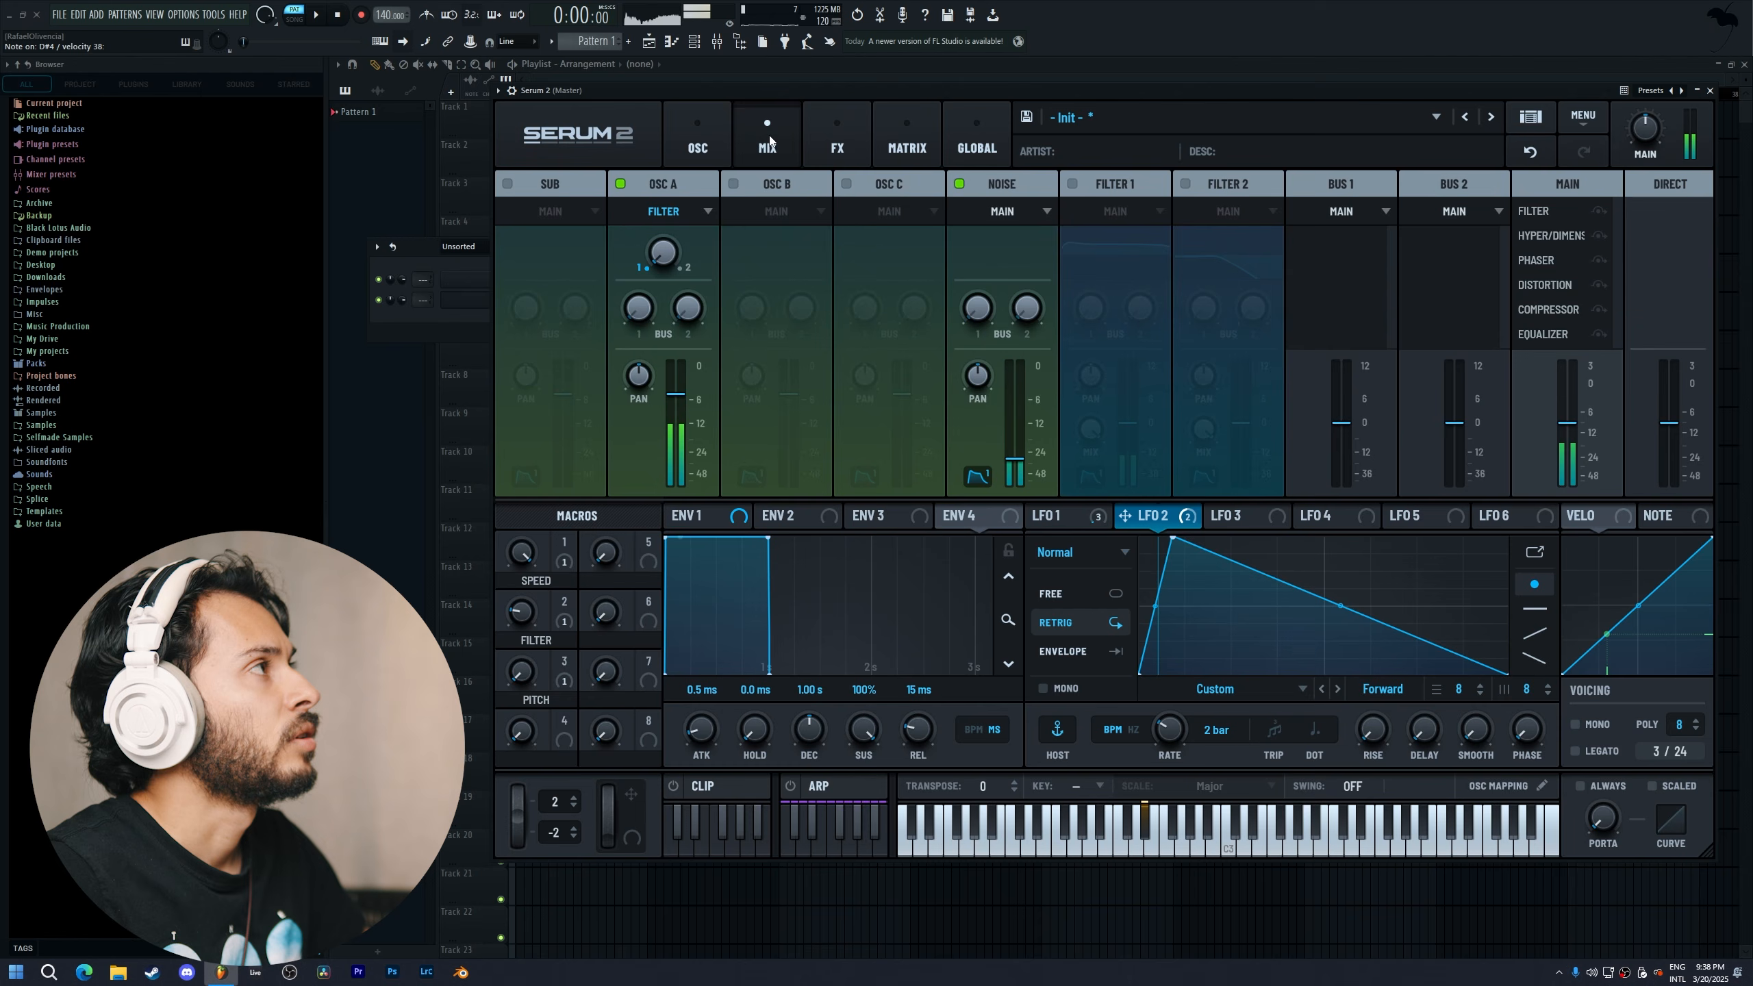
left_click(864, 148)
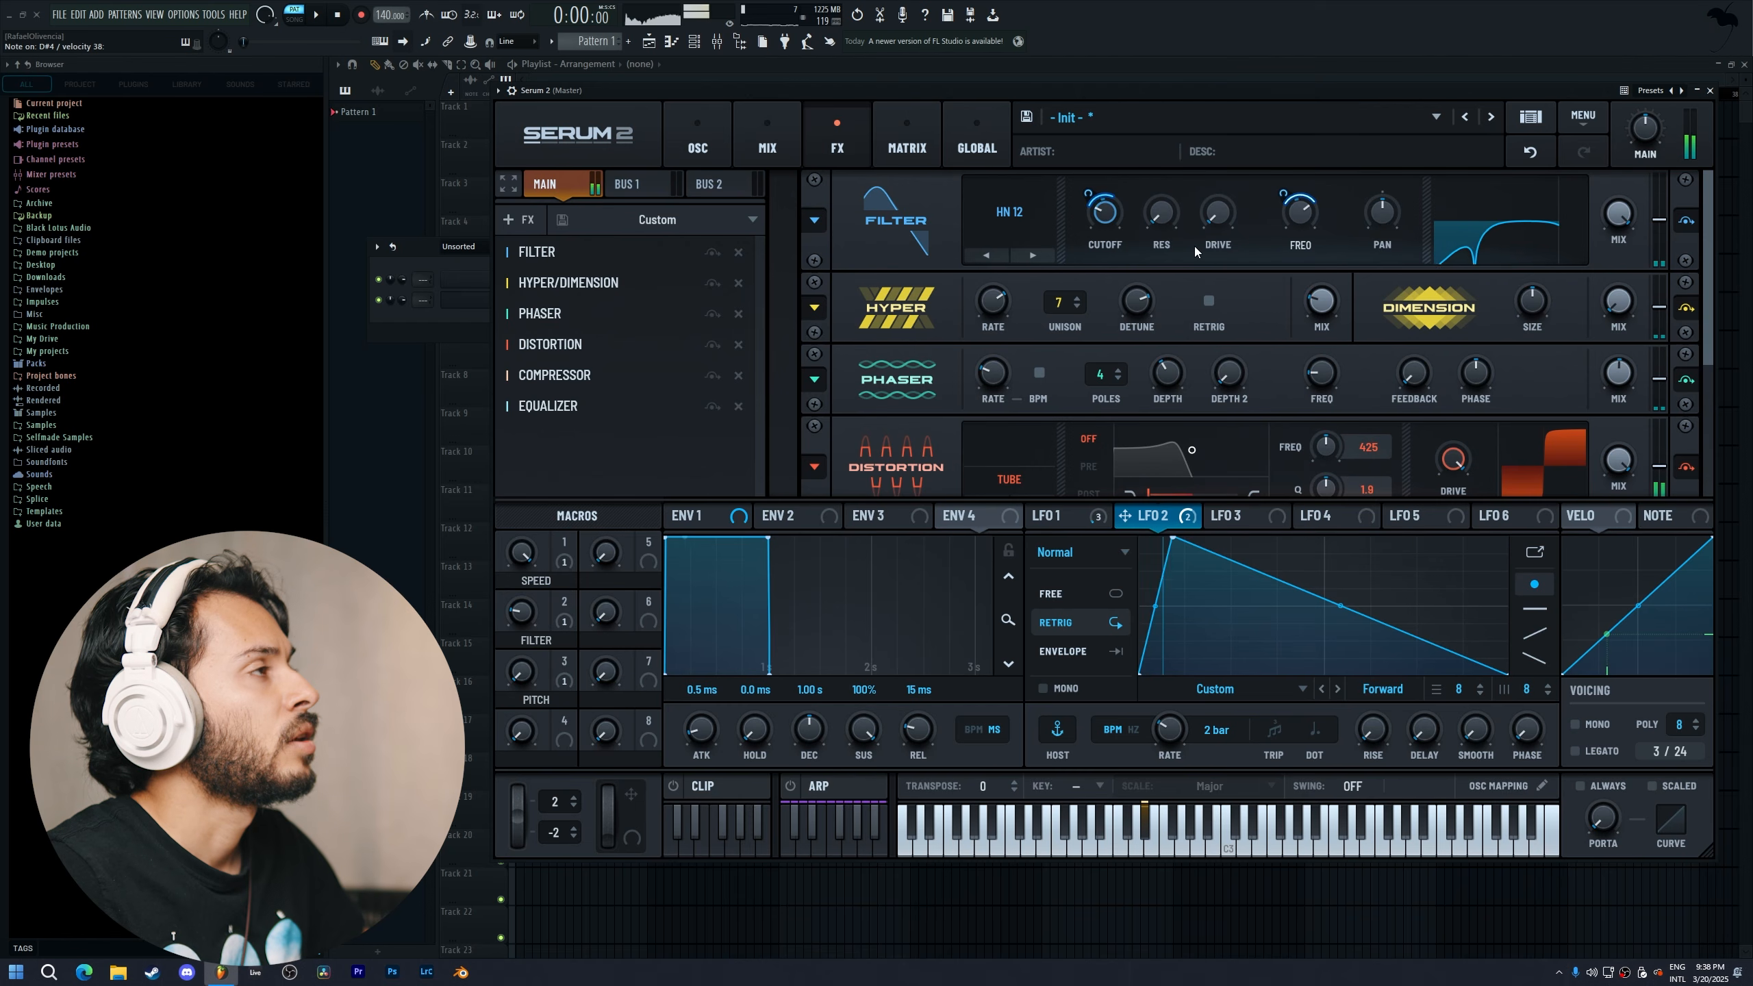
Re-enable Filter 1 and set OSC A's wavetable position to frame 1
left_click(697, 147)
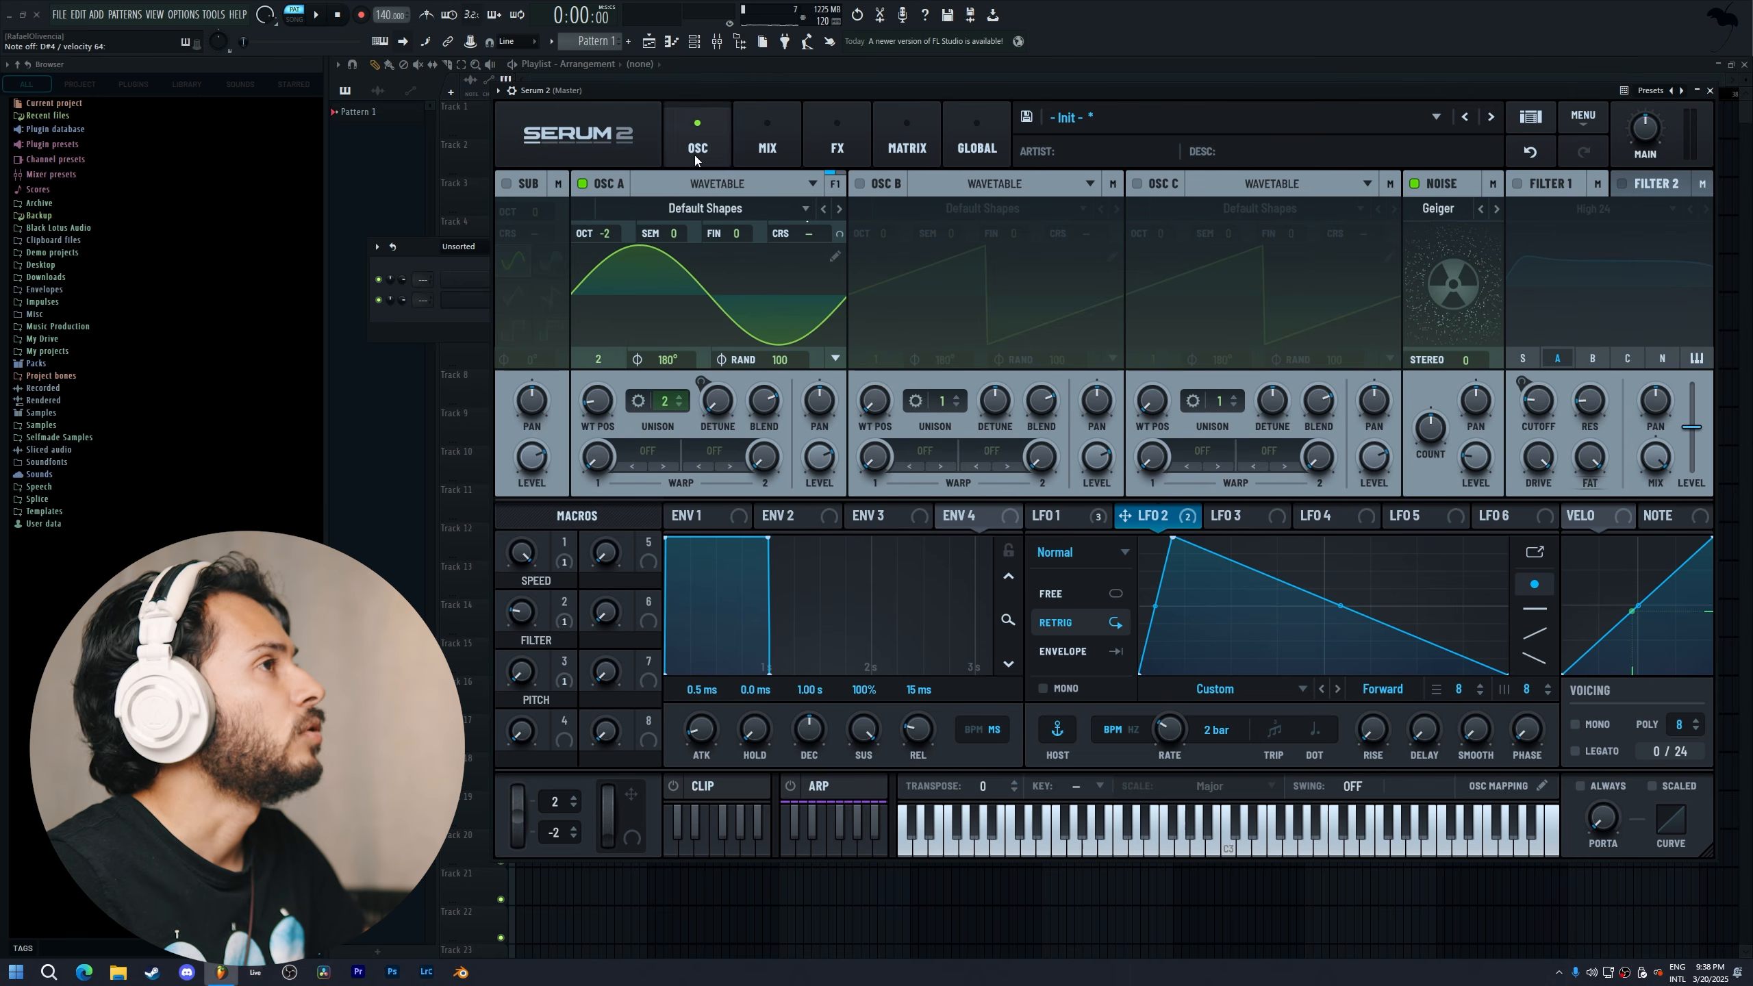
left_click(1518, 183)
left_click_drag(592, 406, 592, 418)
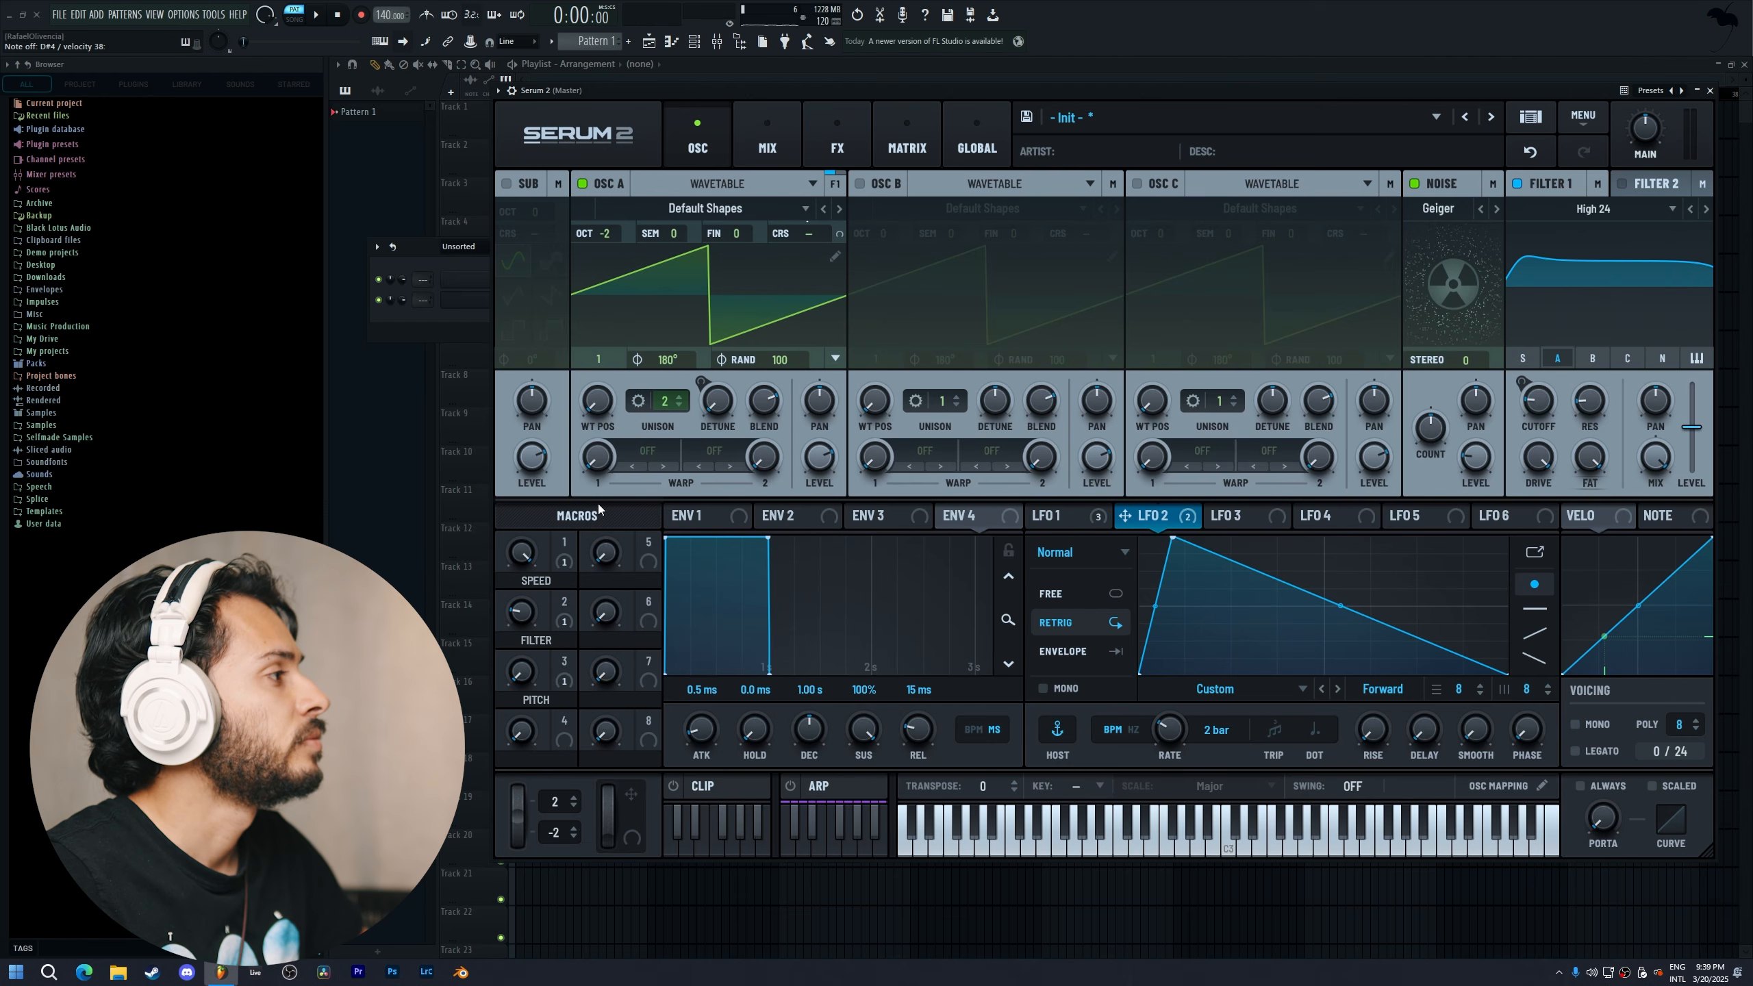
Check the mixer and effects chain, then set the Pitch macro to 25 while playing the sound
left_click(786, 143)
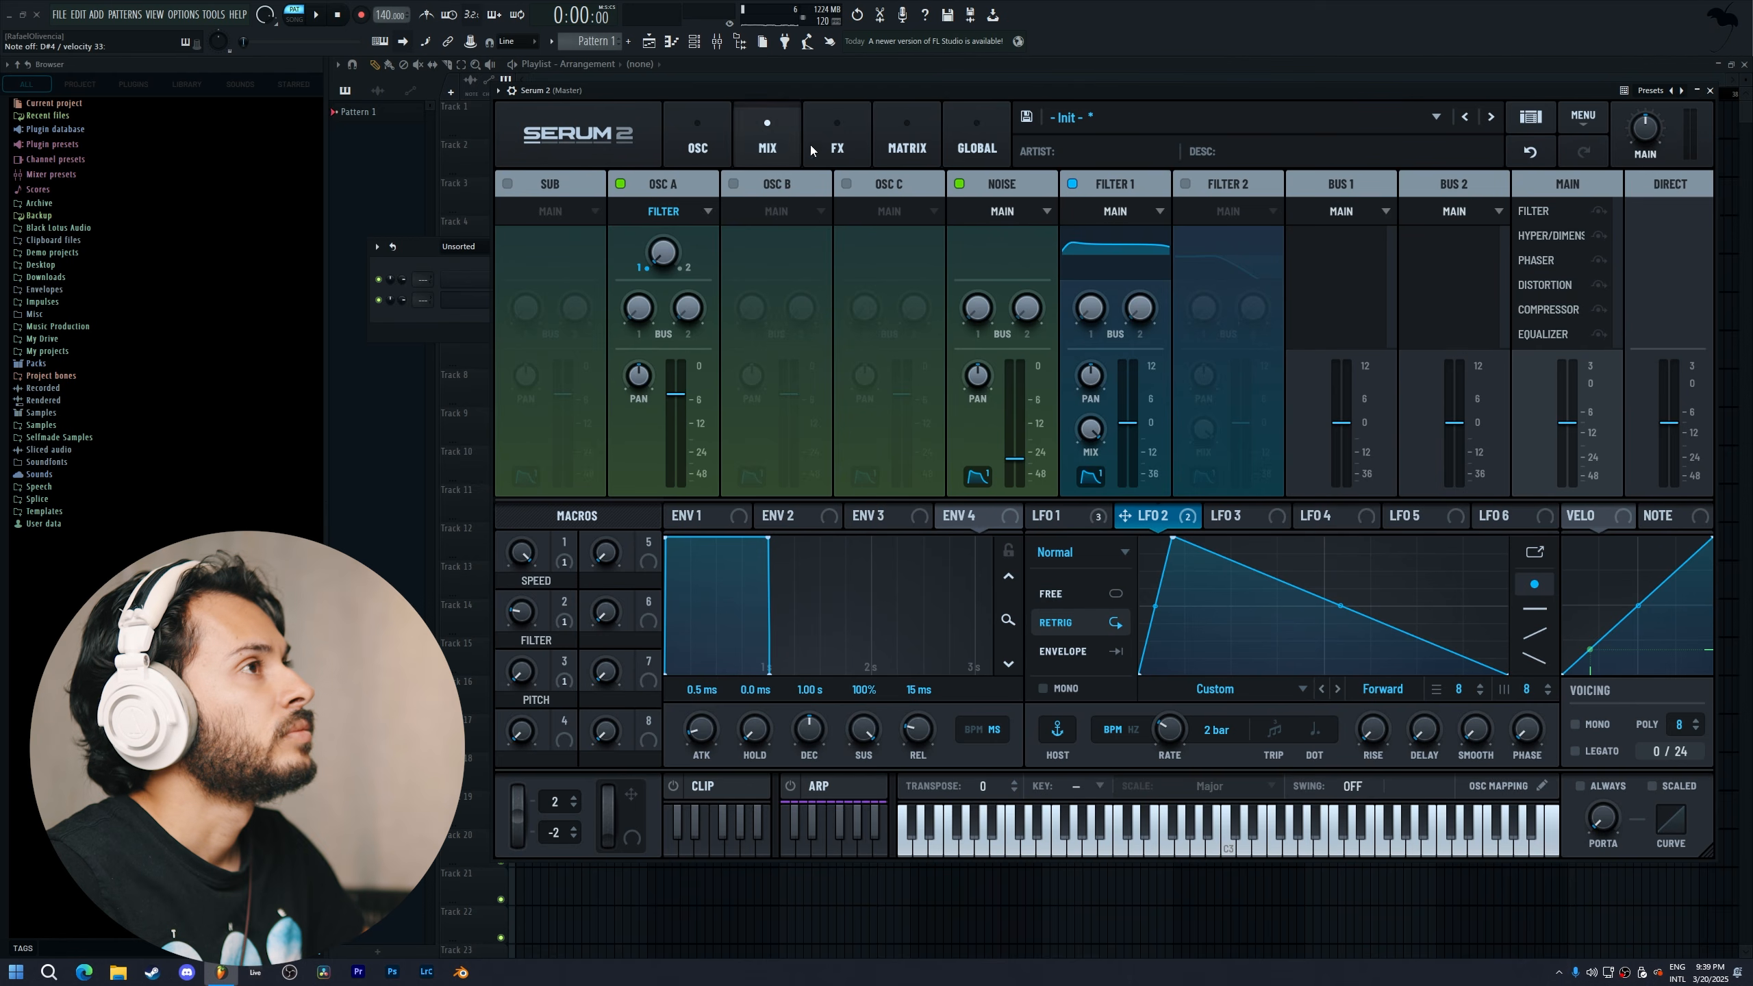
left_click(841, 144)
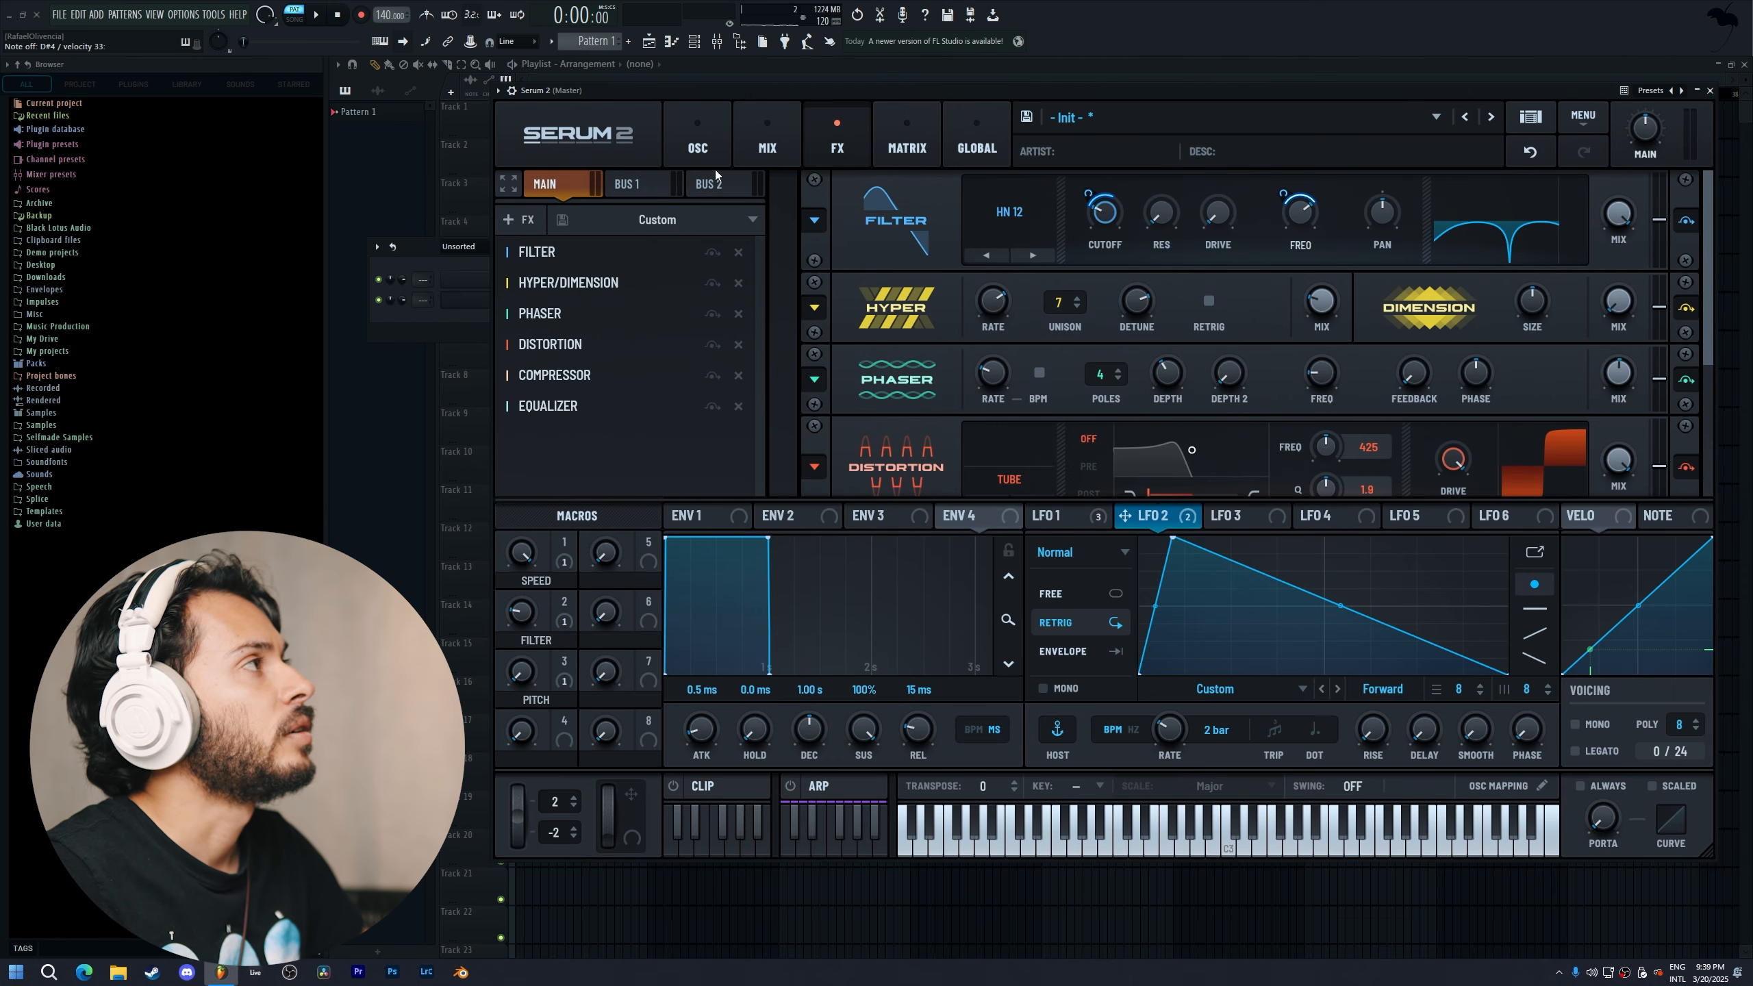
left_click(704, 129)
left_click_drag(528, 674, 531, 624)
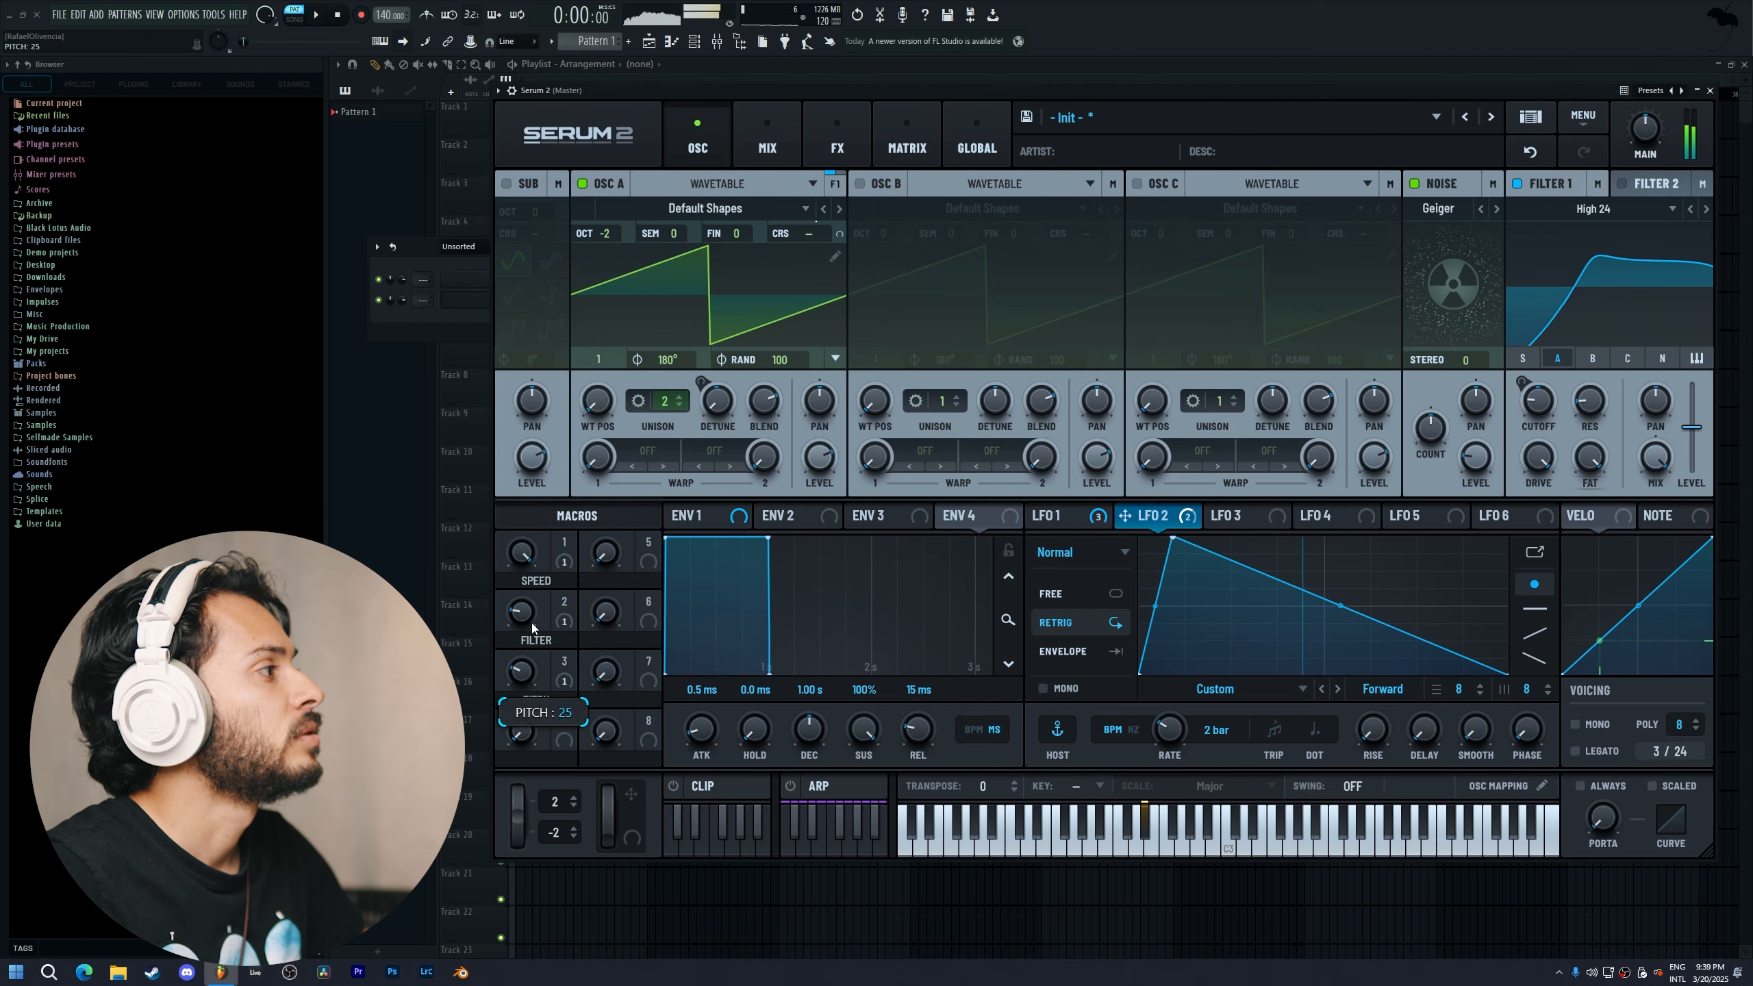
Assign Macro 4 to the Drive of the distortion effect and adjust the macro's value while playing
left_click(774, 149)
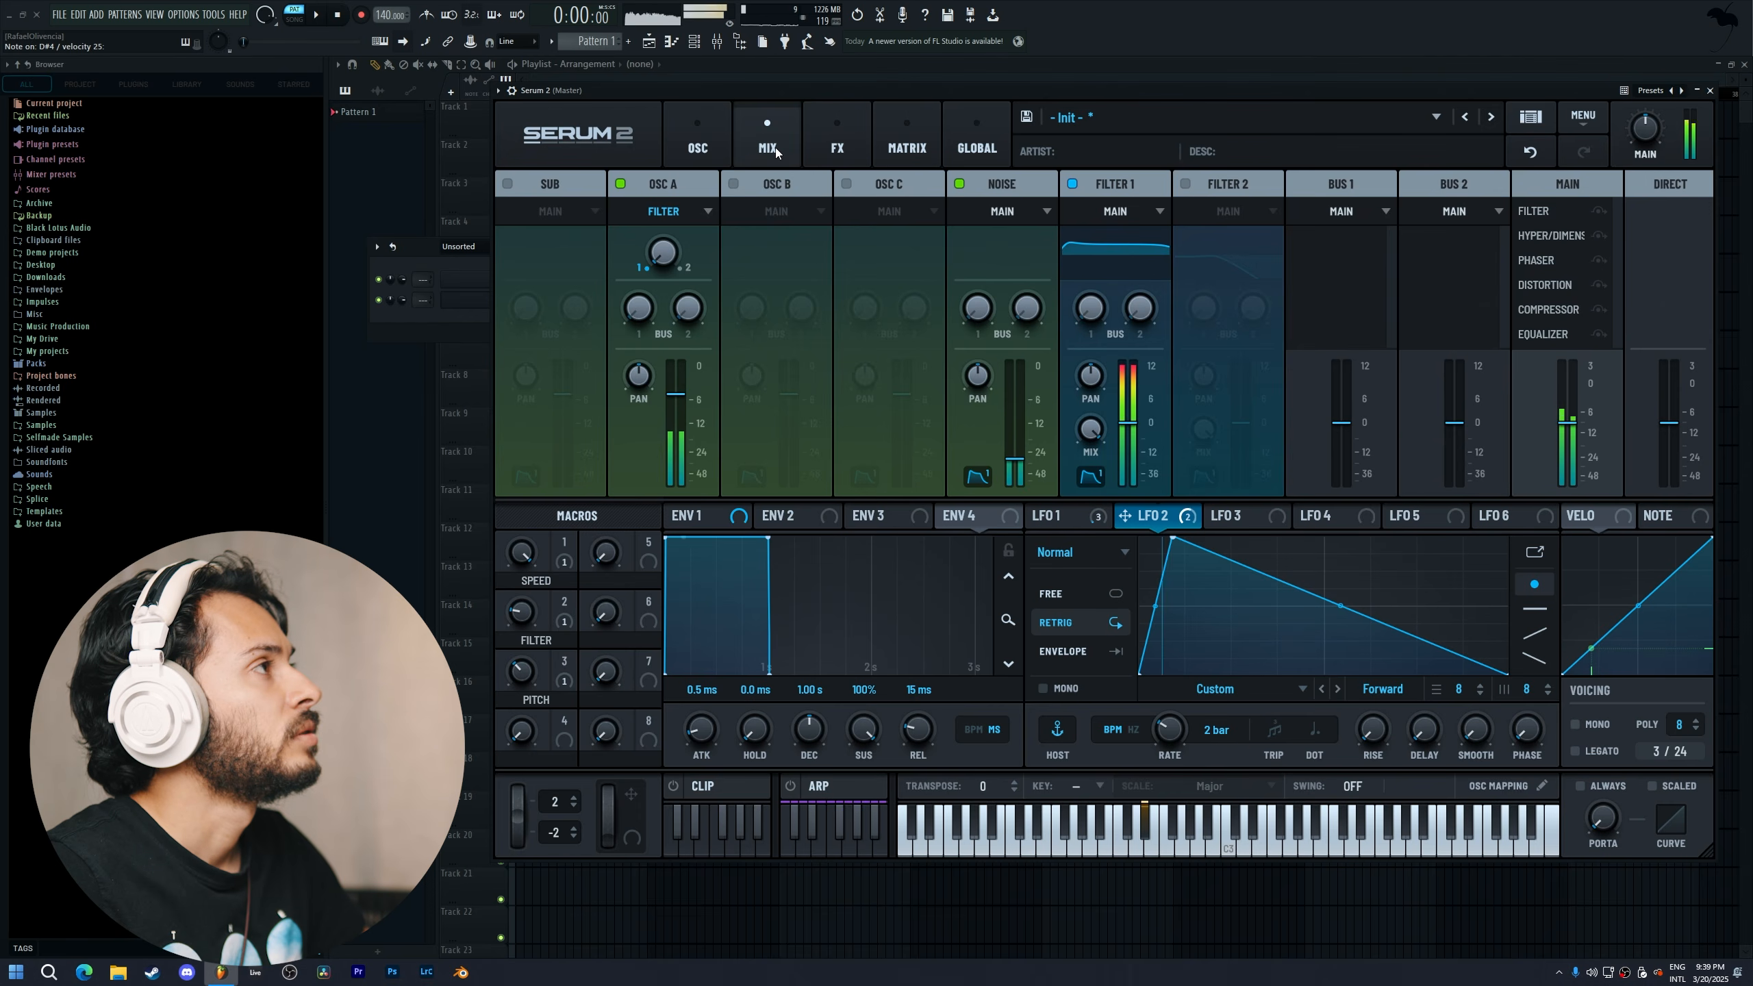
left_click(838, 141)
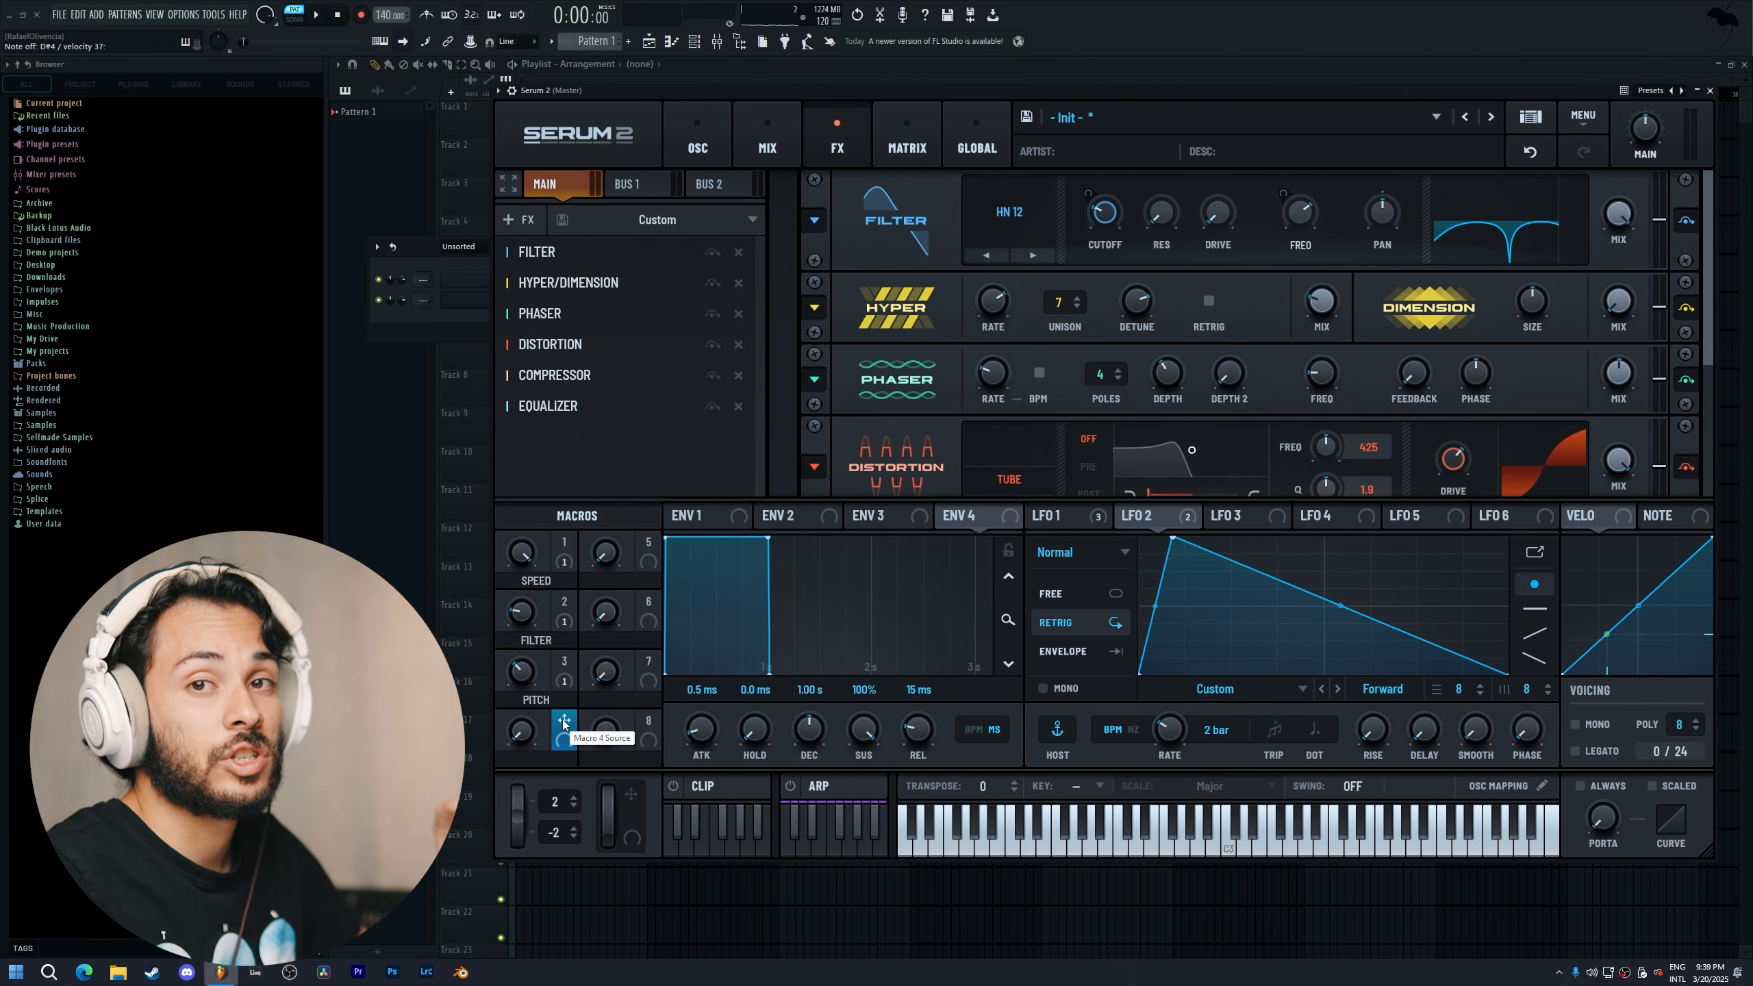
left_click_drag(562, 720, 1454, 422)
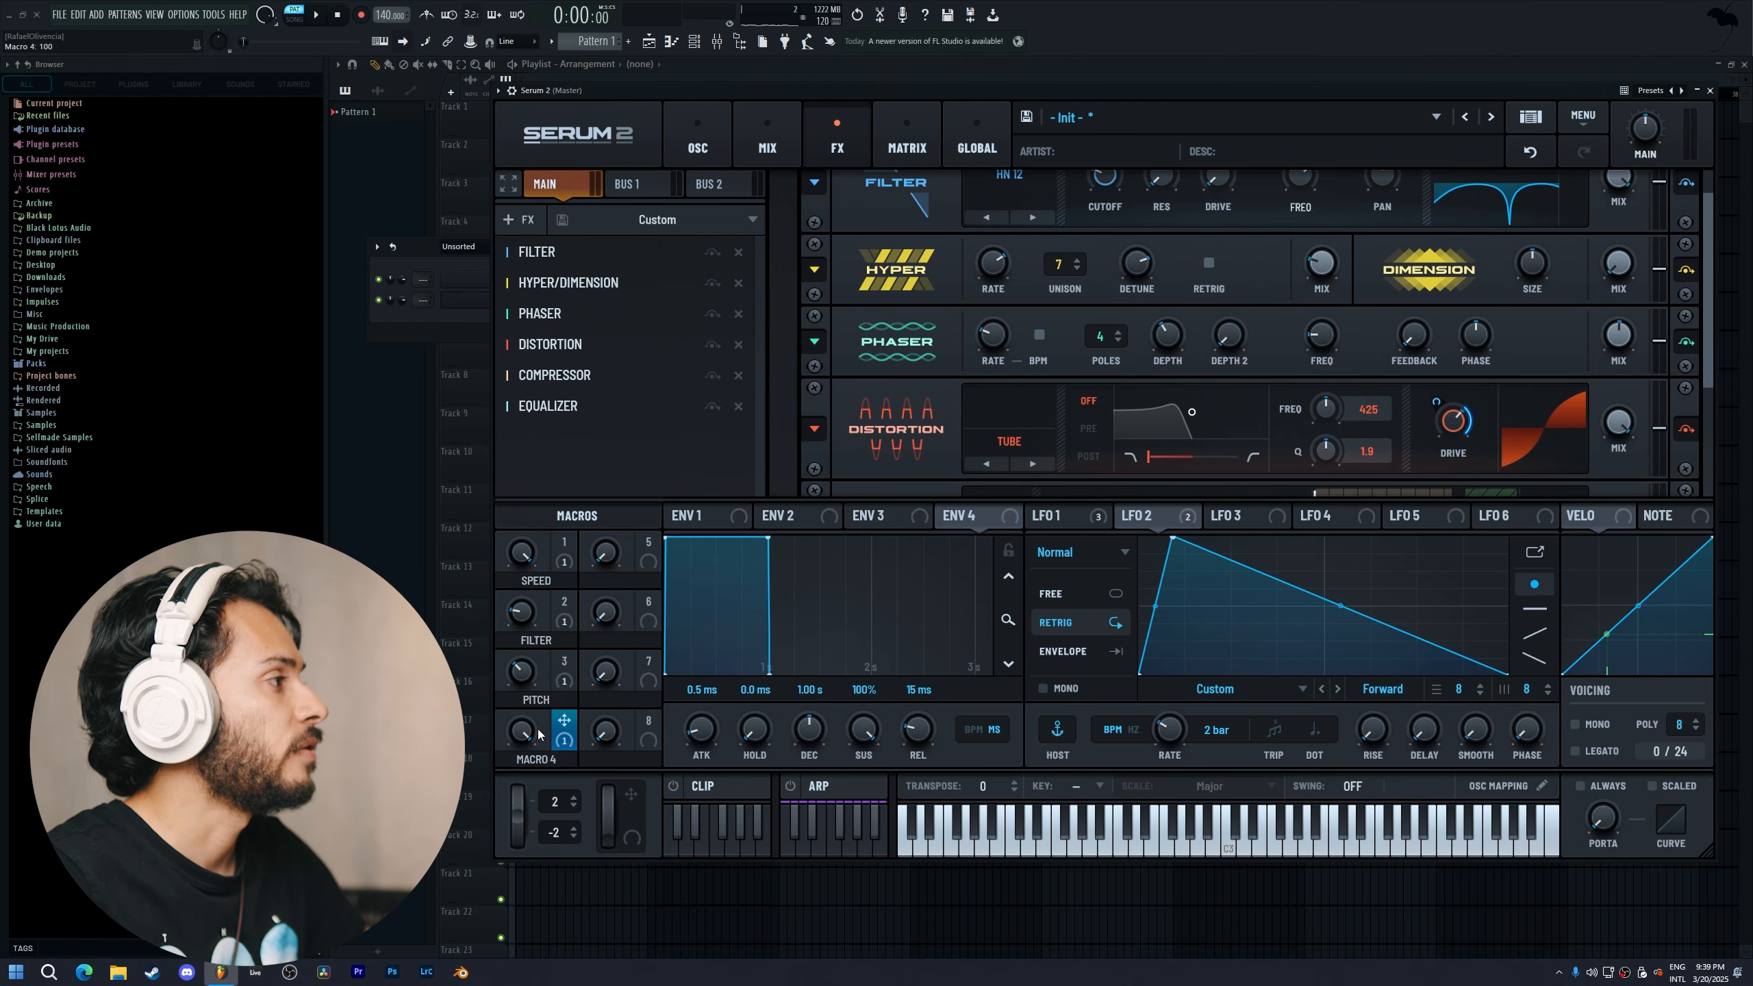
left_click_drag(523, 732, 514, 838)
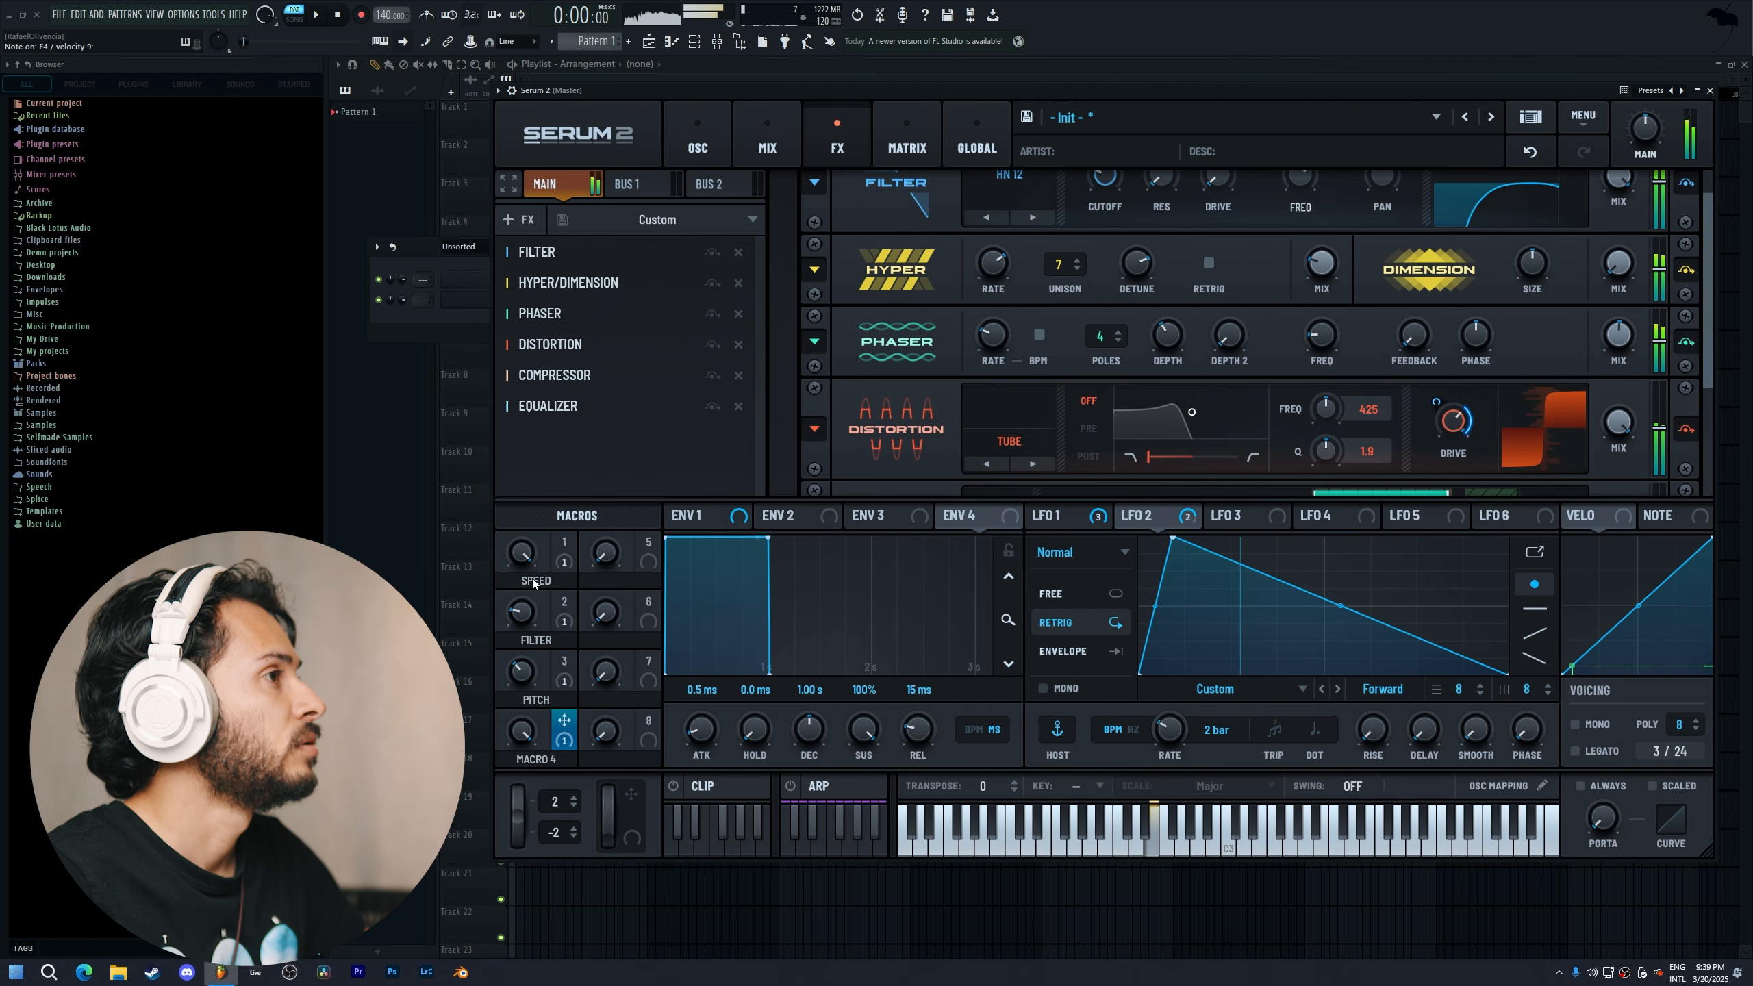
Reshape the source curve of the Macro 4 to Dist Drive modulation into a hard on/off step near its midpoint
left_click(875, 150)
scroll(624, 419, "down", 1)
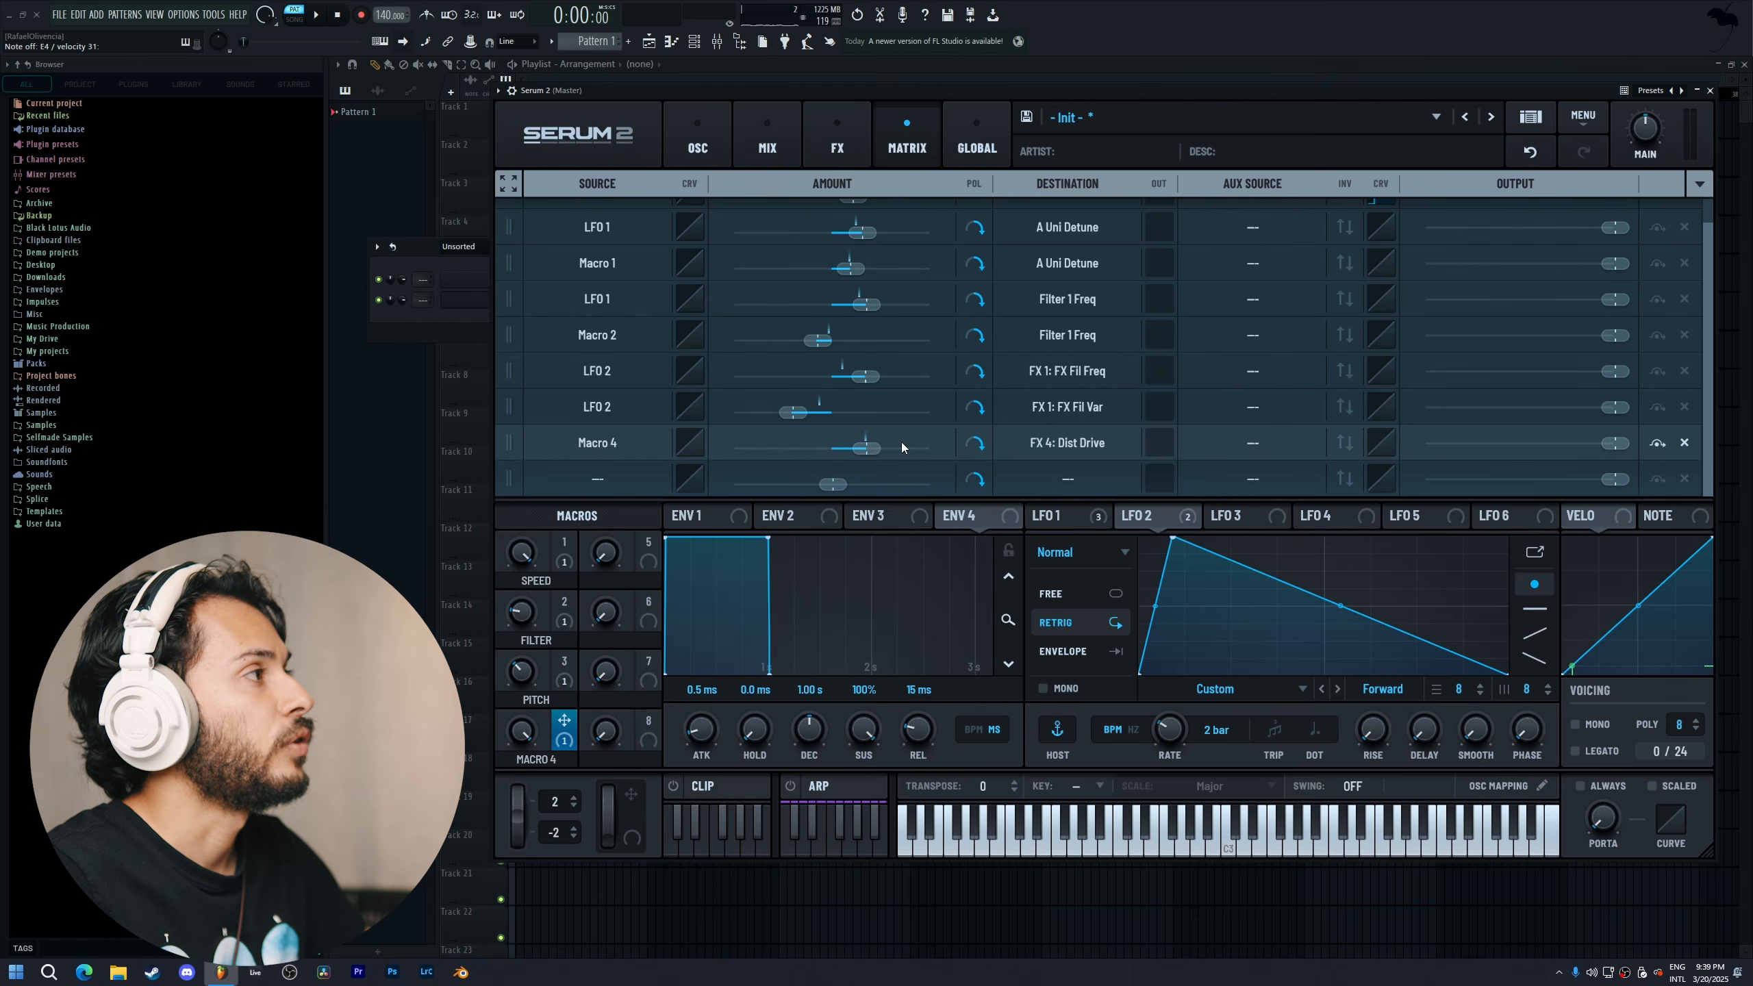
left_click(691, 444)
left_click_drag(1236, 321, 1265, 420)
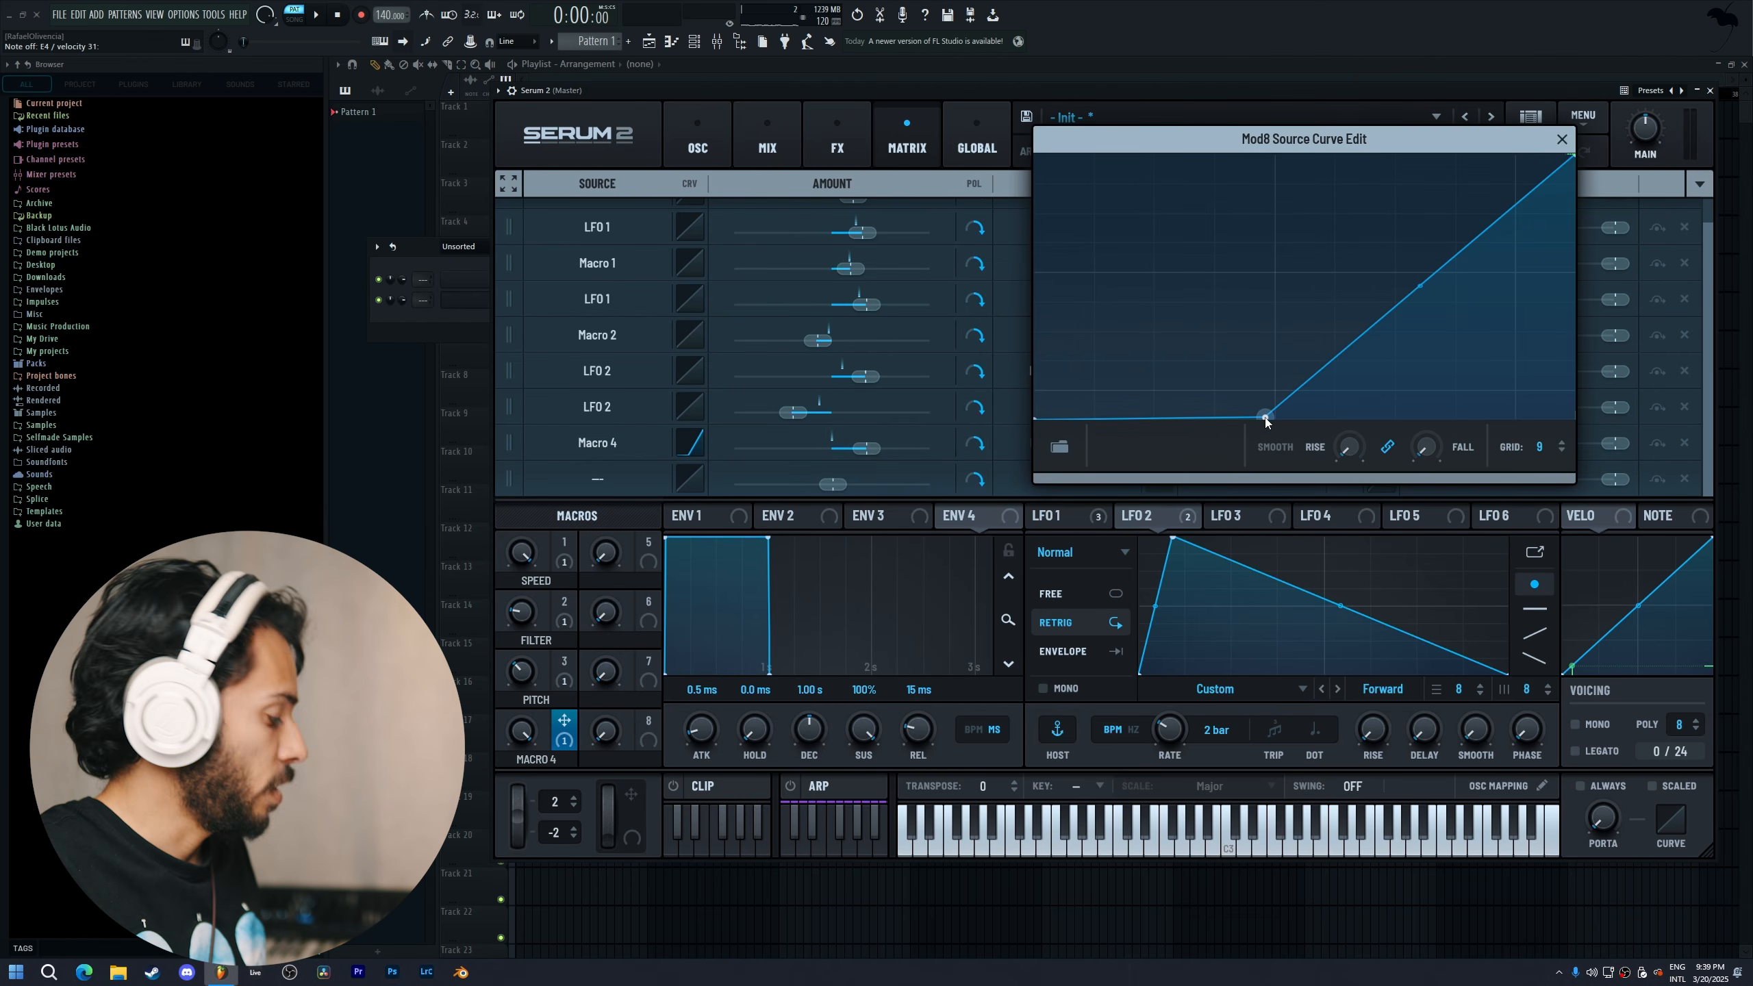
left_click_drag(1420, 285, 1250, 140)
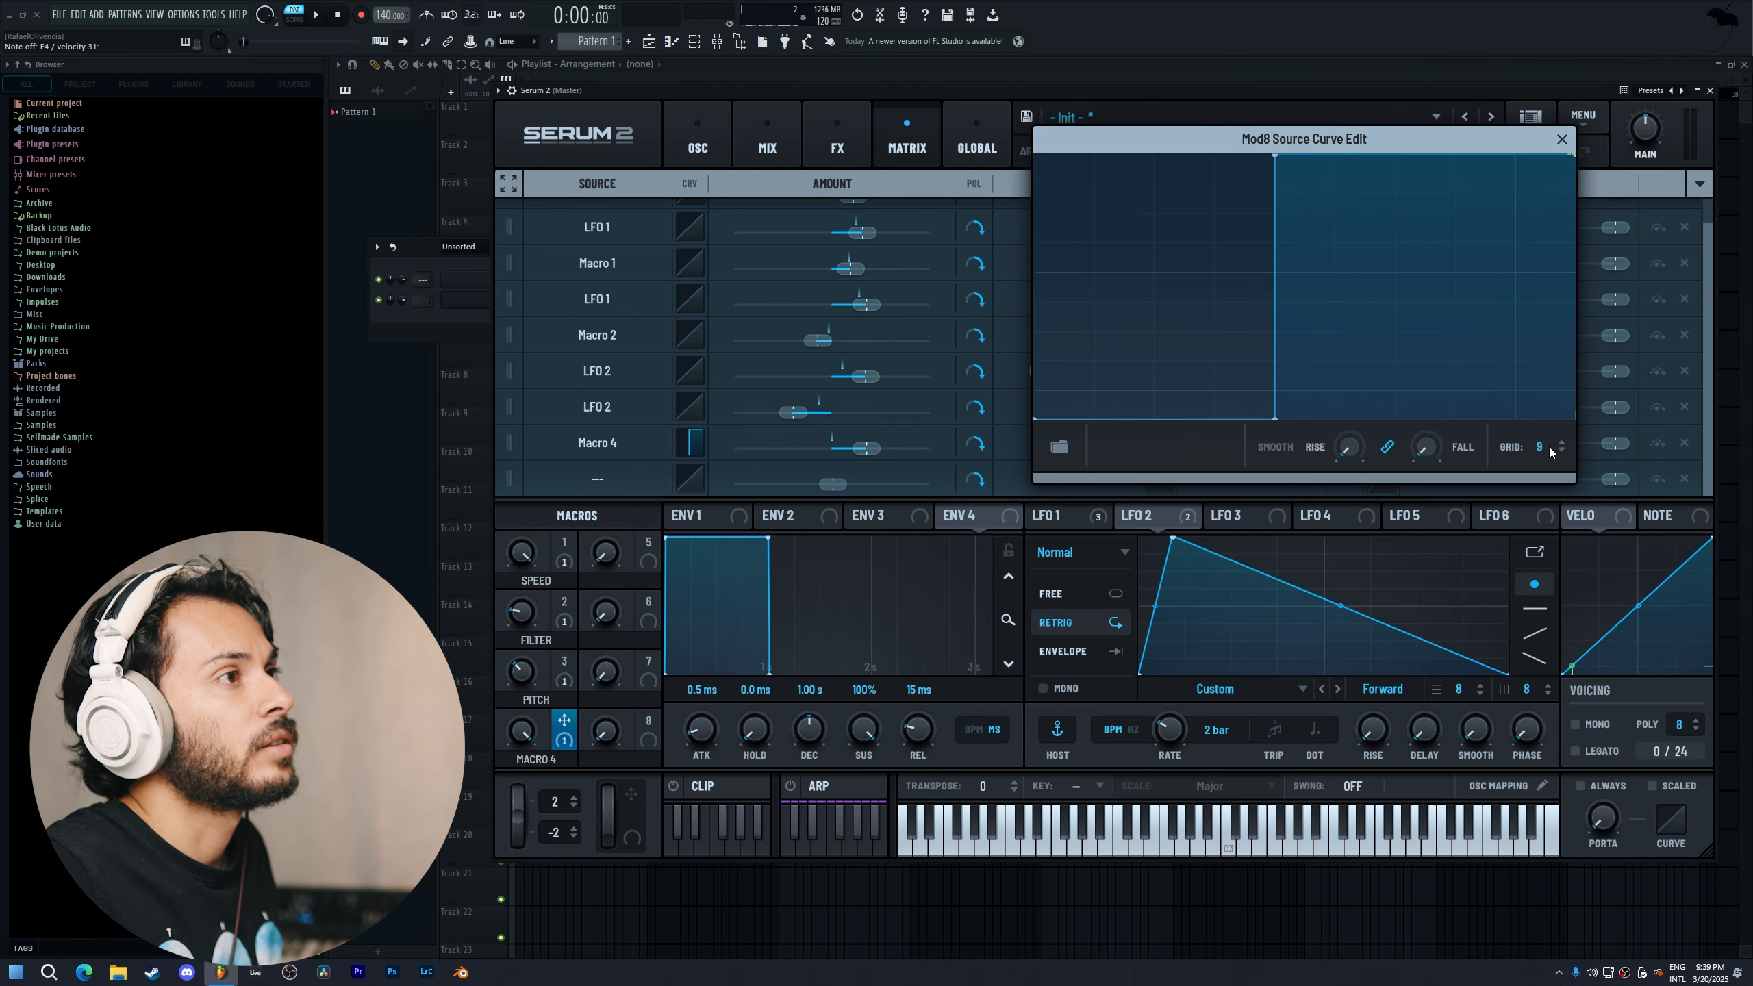
left_click_drag(1322, 426, 1298, 366)
left_click_drag(1276, 157, 1283, 159)
left_click_drag(1276, 363, 1317, 428)
left_click(1562, 139)
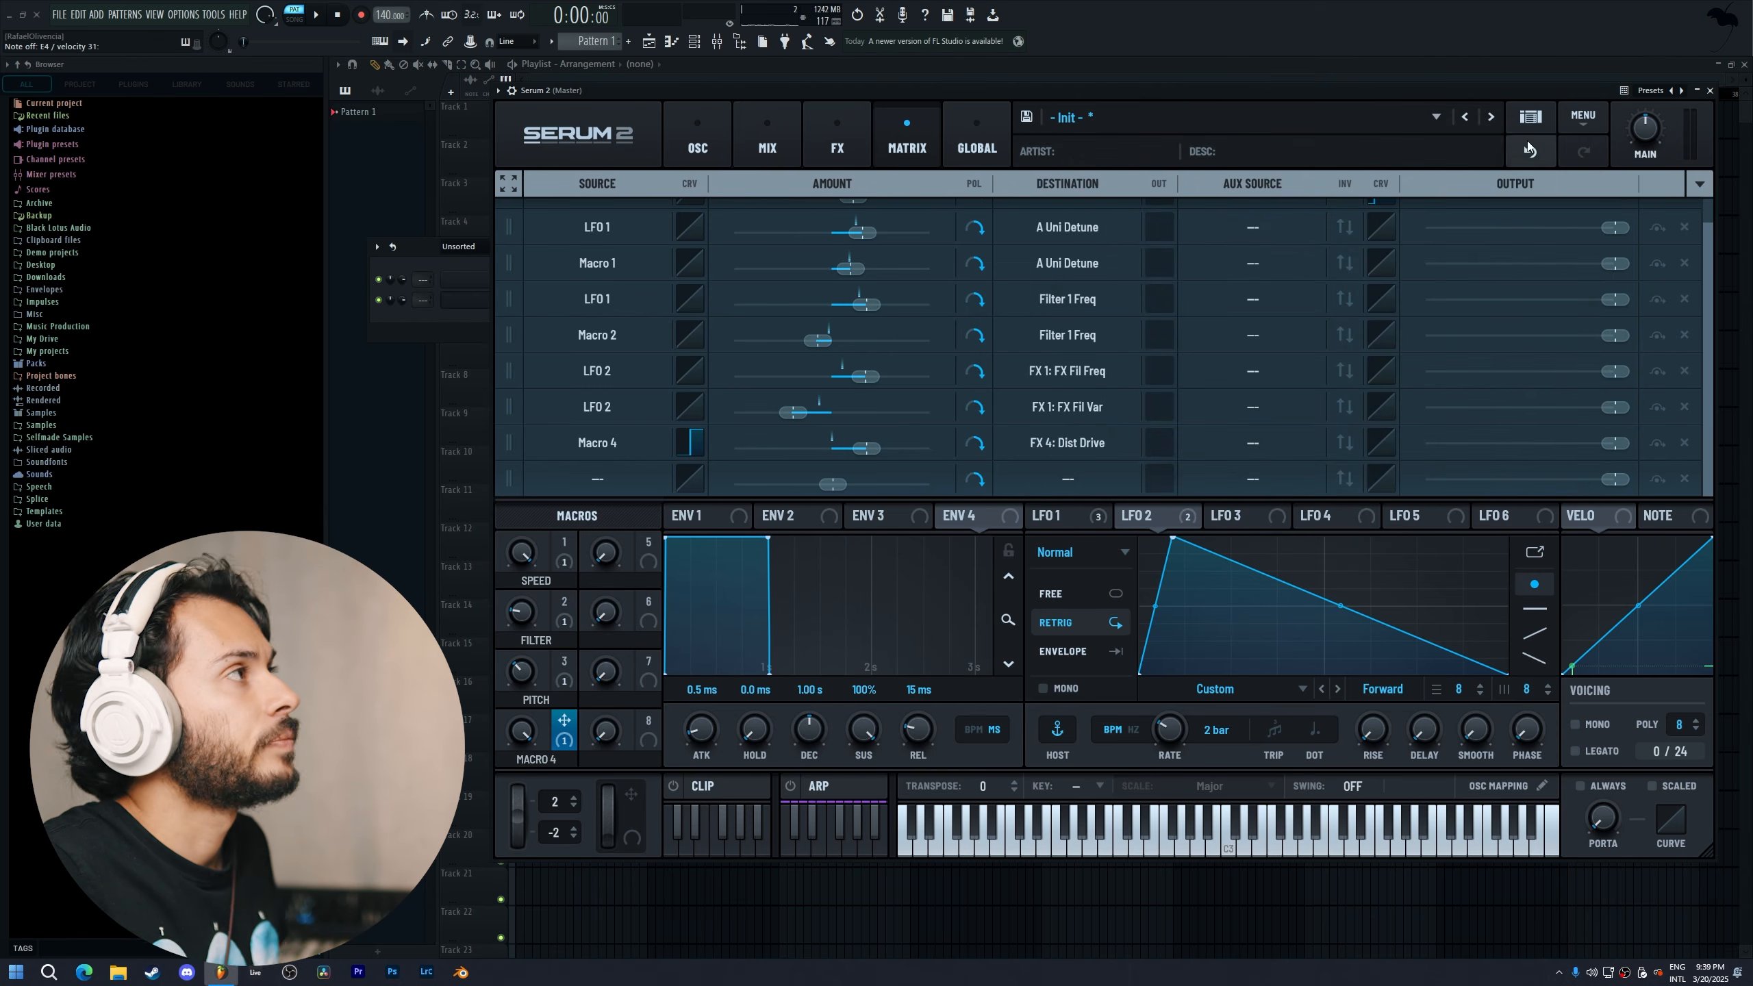
Assign Macro 4 to OSC A's wavetable position and reduce the modulation amount so the macro changes the saw to a sine
left_click(680, 128)
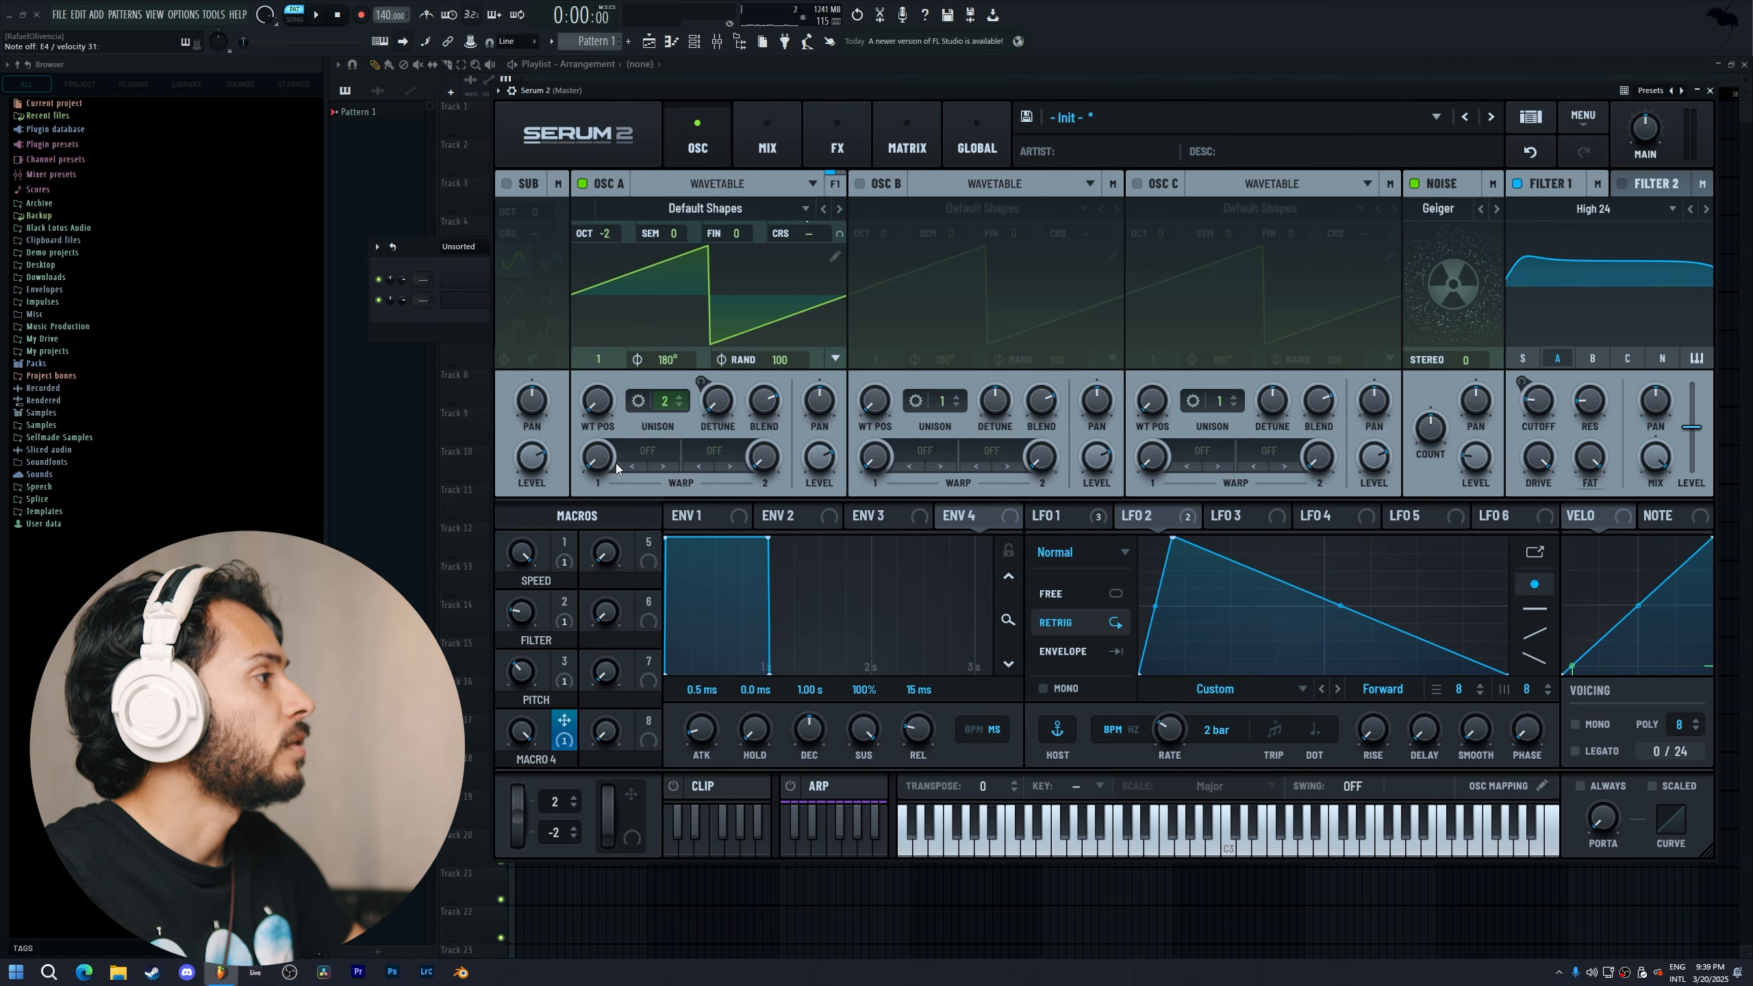
left_click_drag(564, 720, 598, 403)
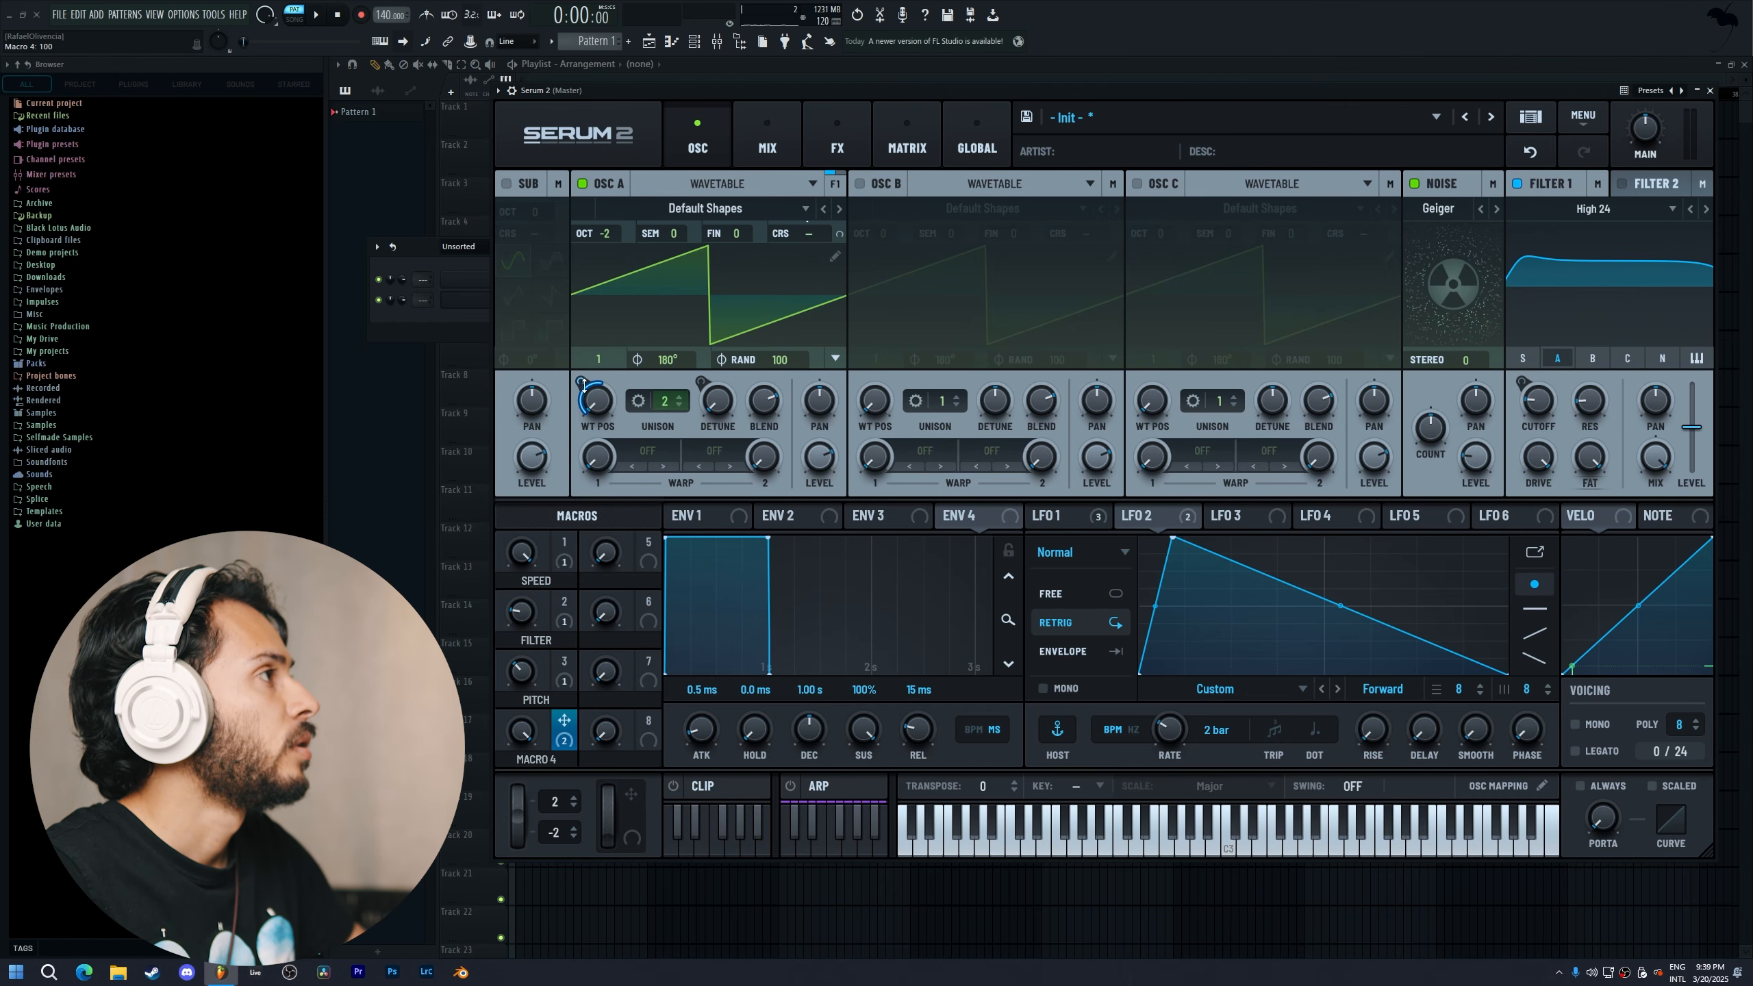
left_click_drag(585, 387, 586, 430)
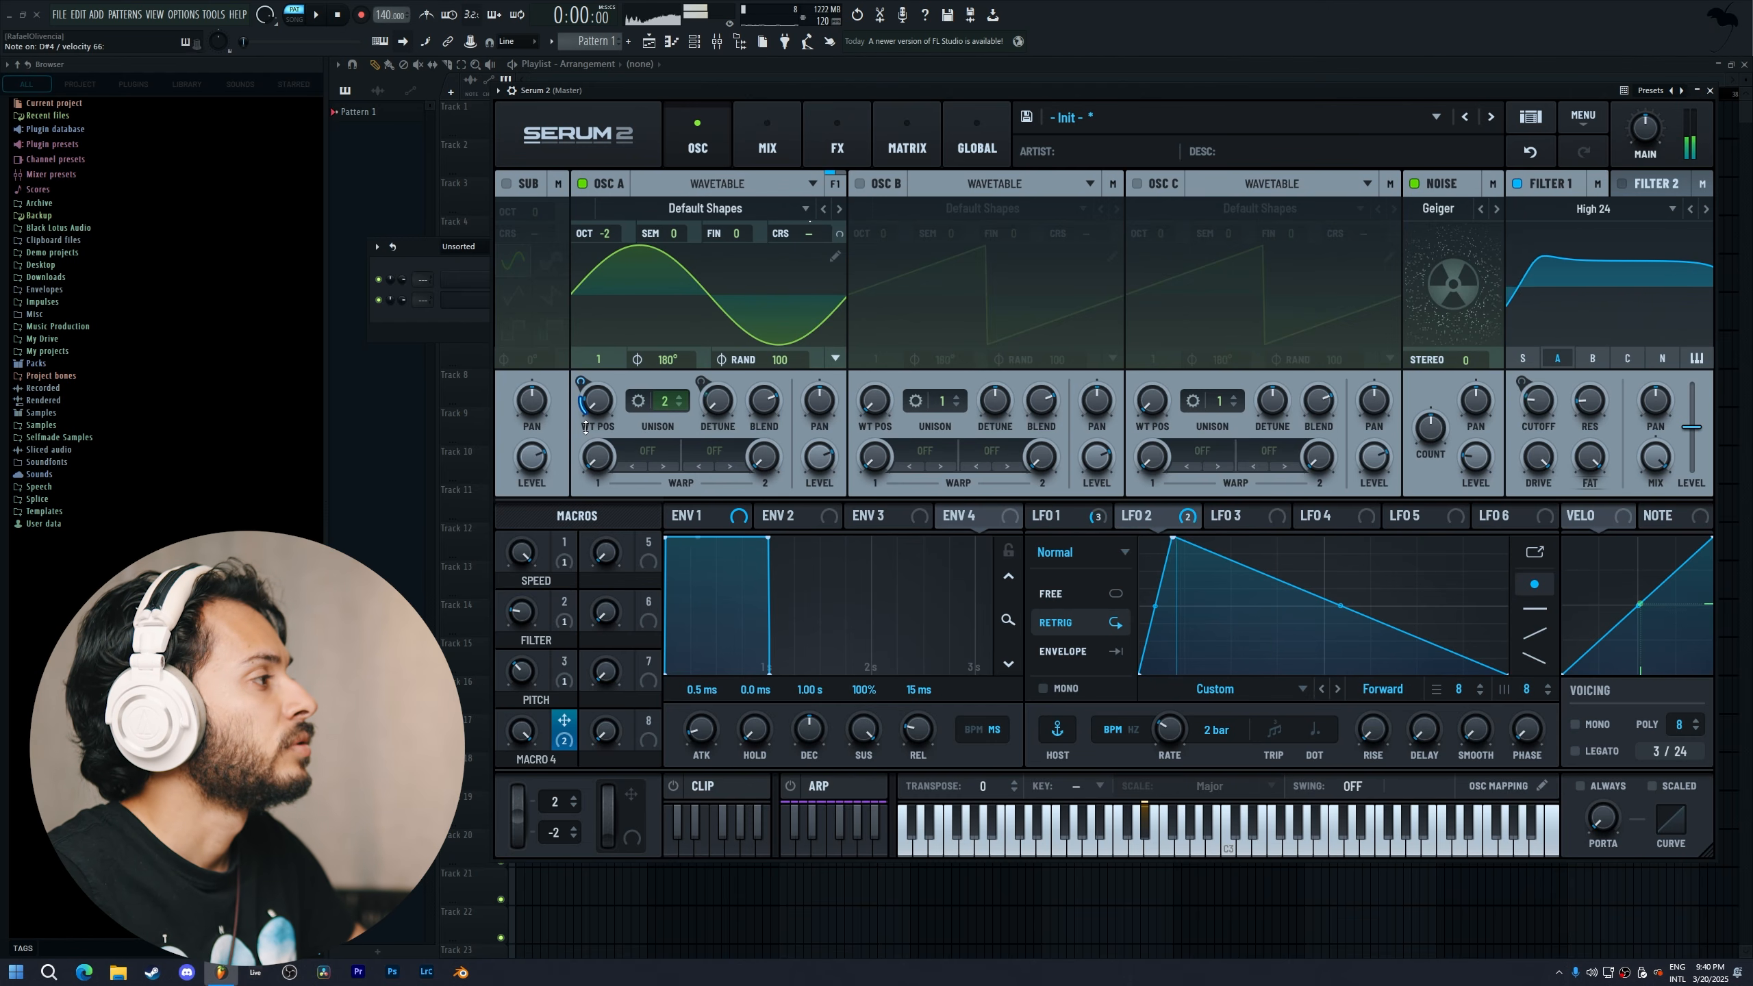
Assign Macro 4 to the Geiger noise's Count and Level and adjust both knobs' modulation settings while playing
left_click_drag(563, 721, 1419, 413)
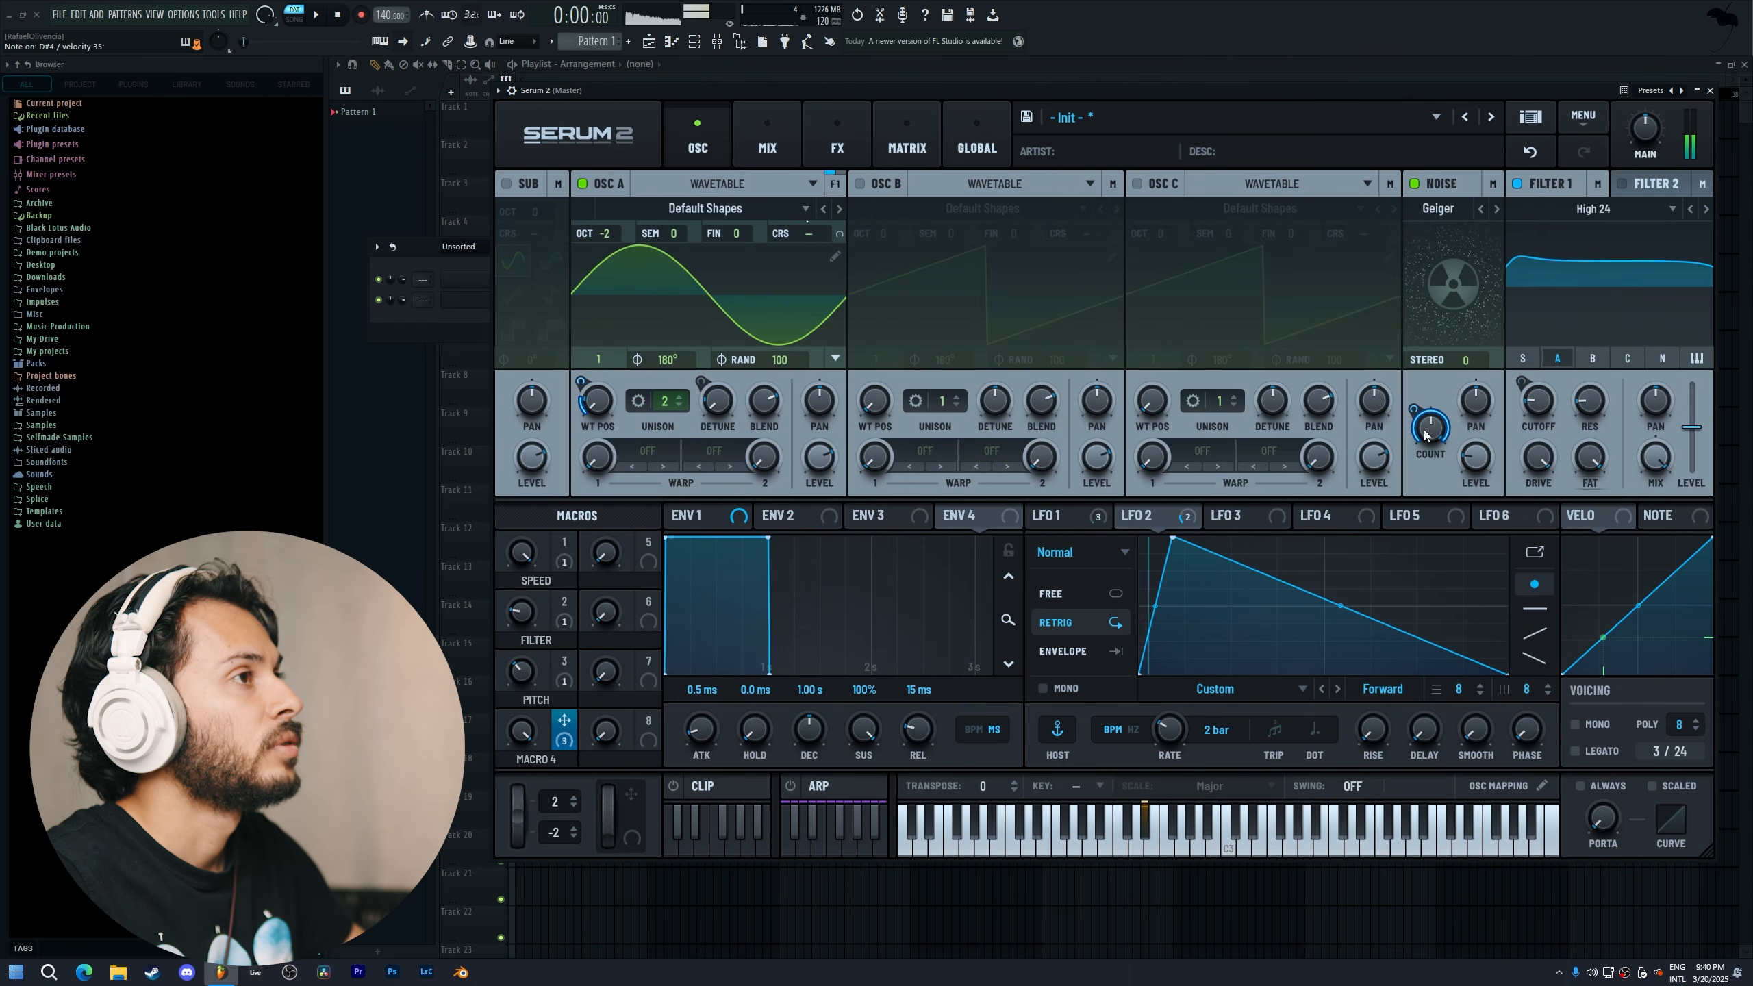
double_click(1417, 431)
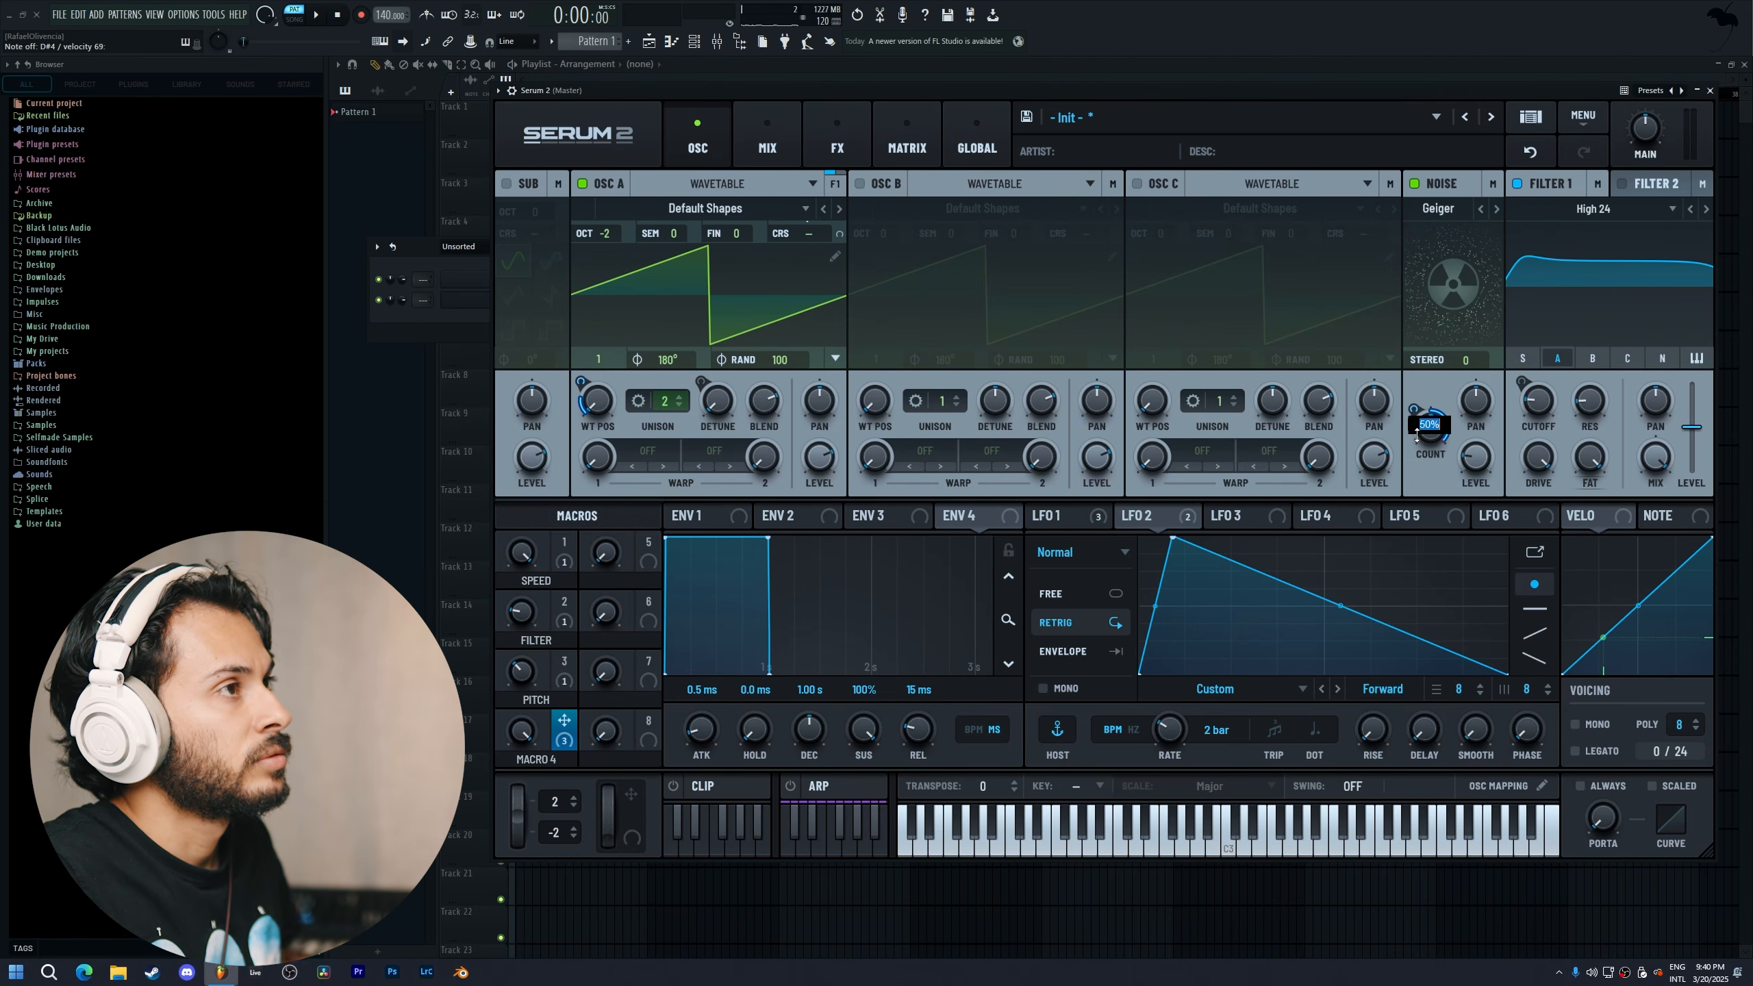
left_click_drag(1417, 453, 1416, 472)
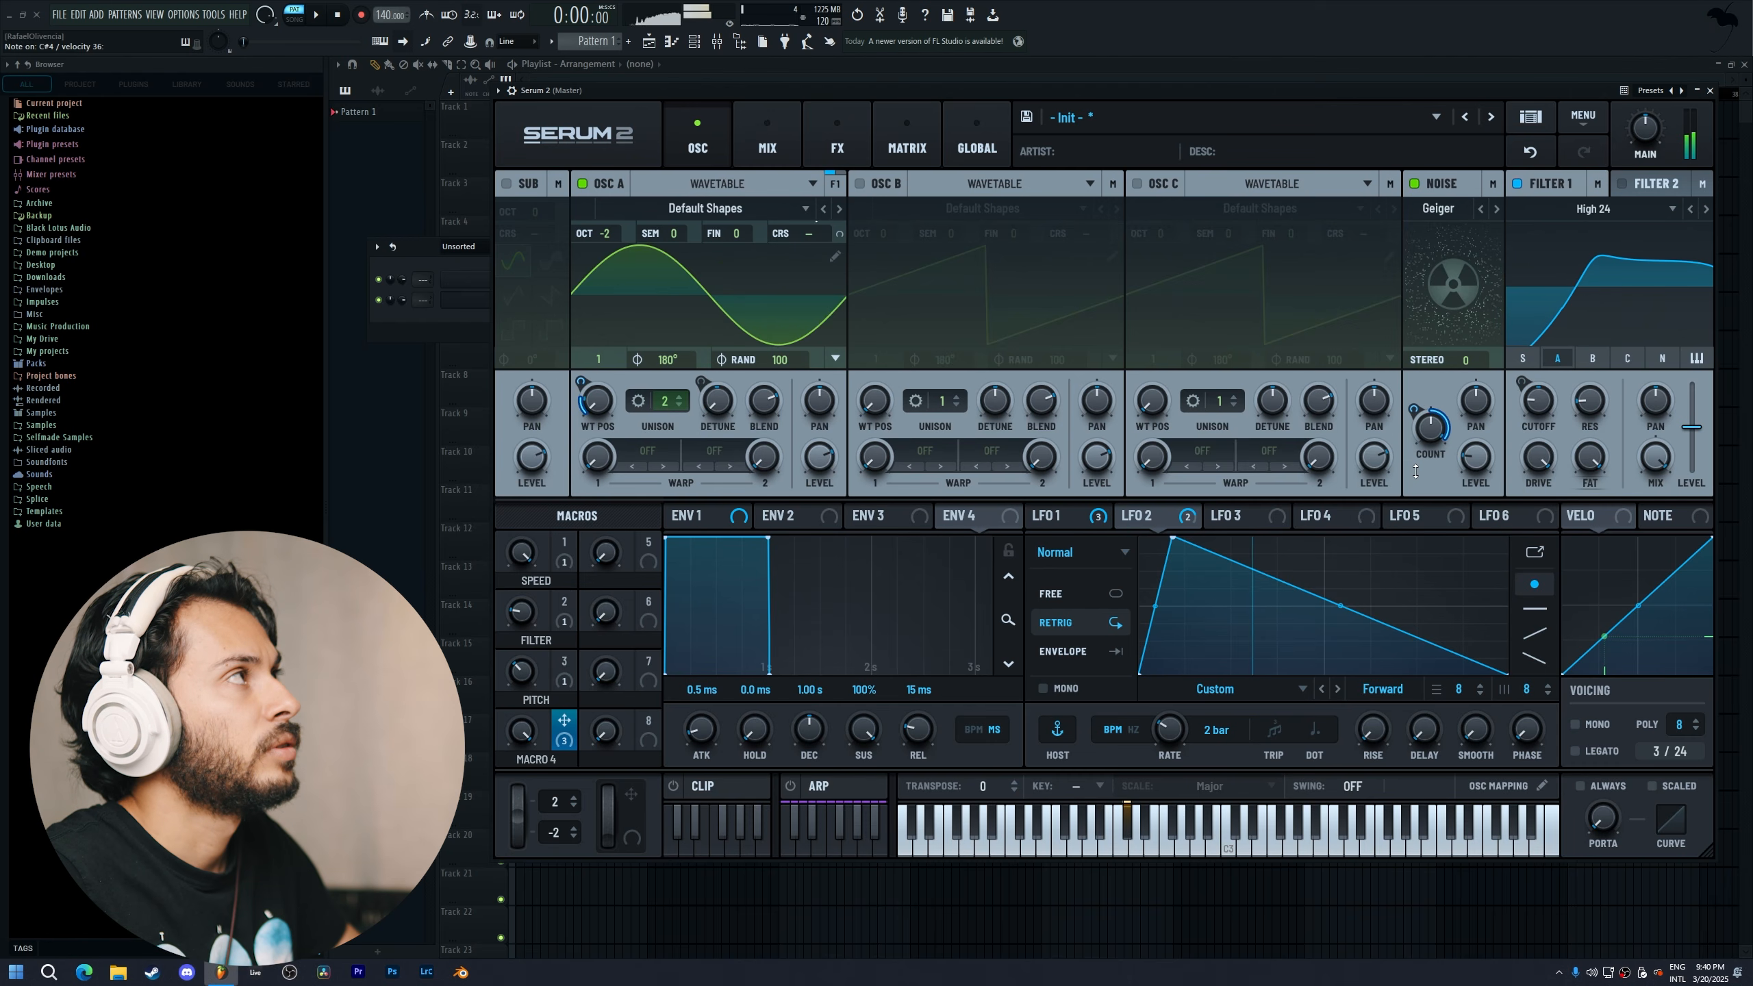
left_click_drag(564, 721, 1476, 458)
left_click_drag(1458, 439, 1438, 545)
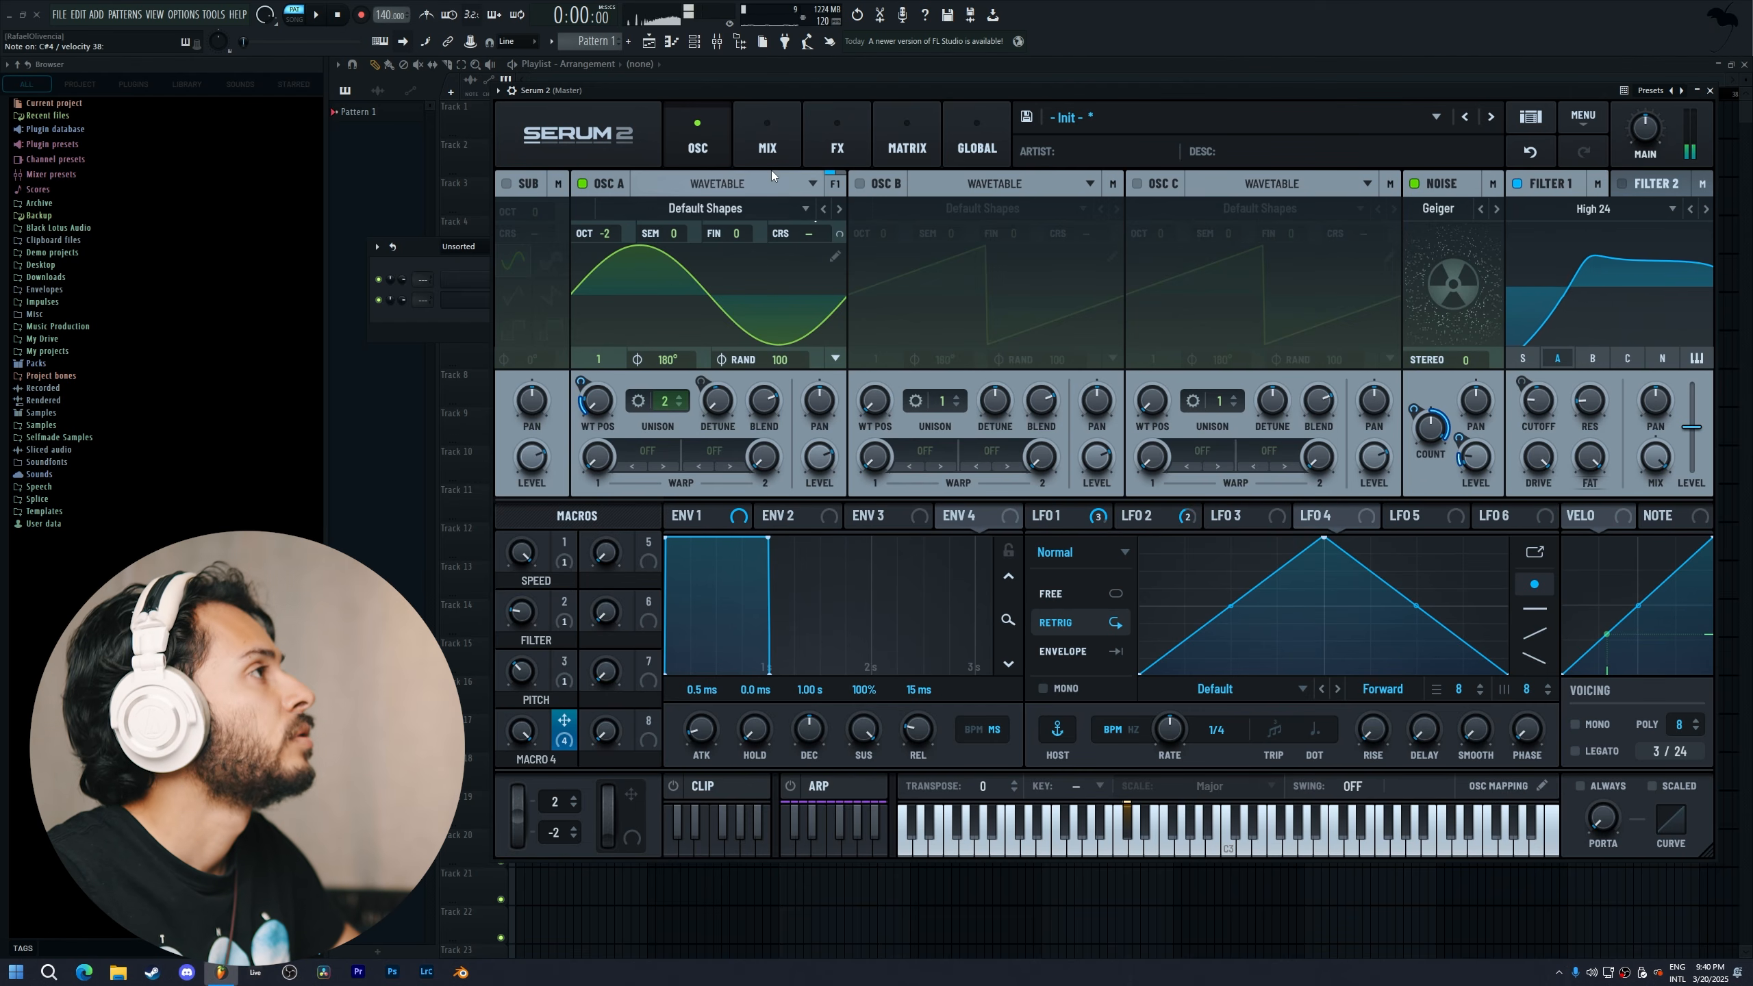
Reshape the source curve of the Macro 4 to A WT Pos modulation into a vertical step at its midpoint
left_click(850, 147)
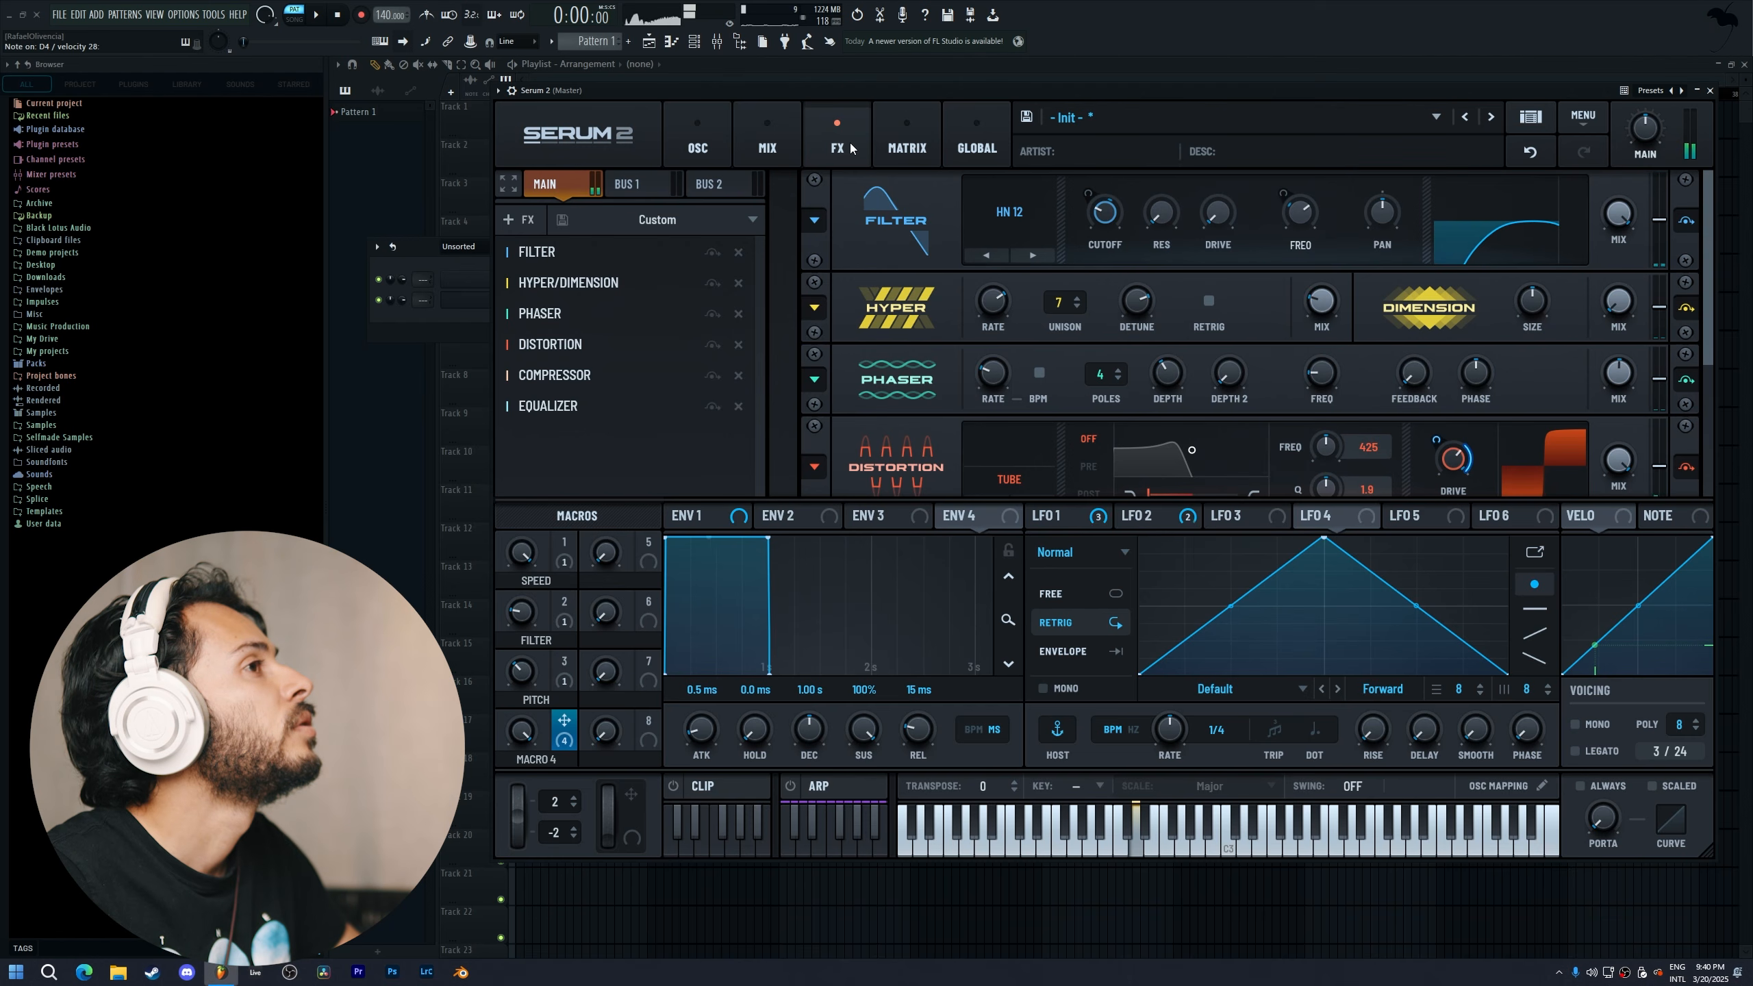
left_click(907, 145)
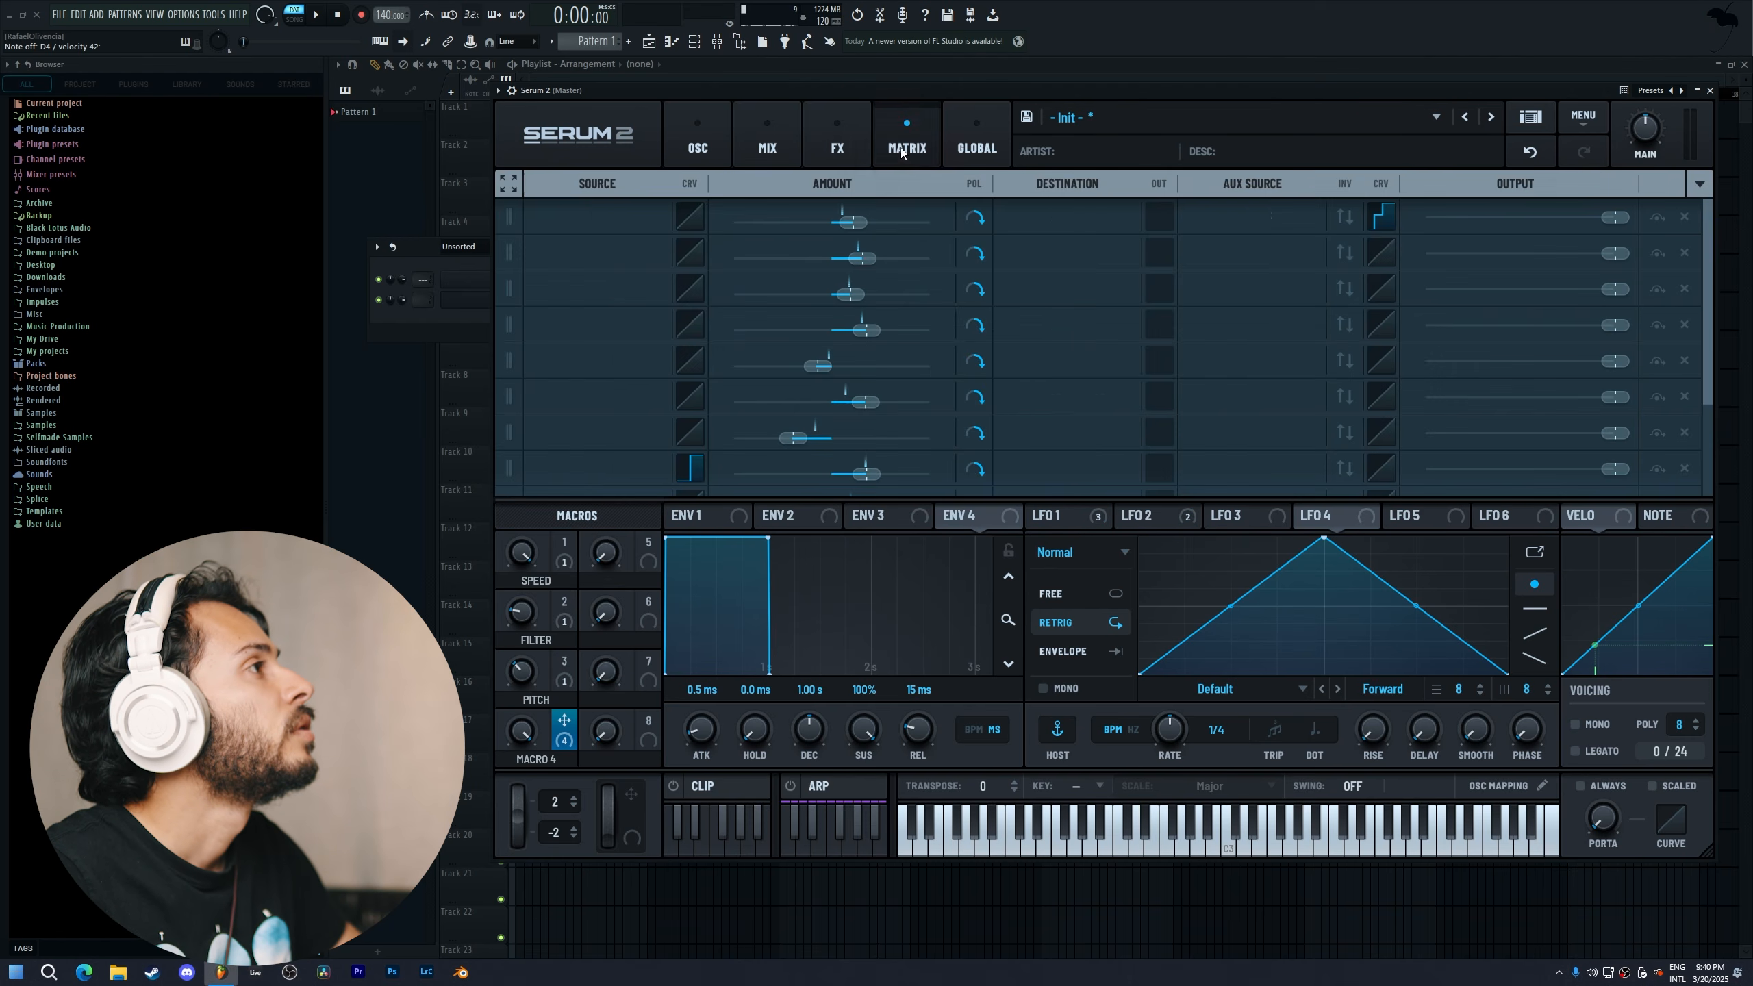
left_click(699, 378)
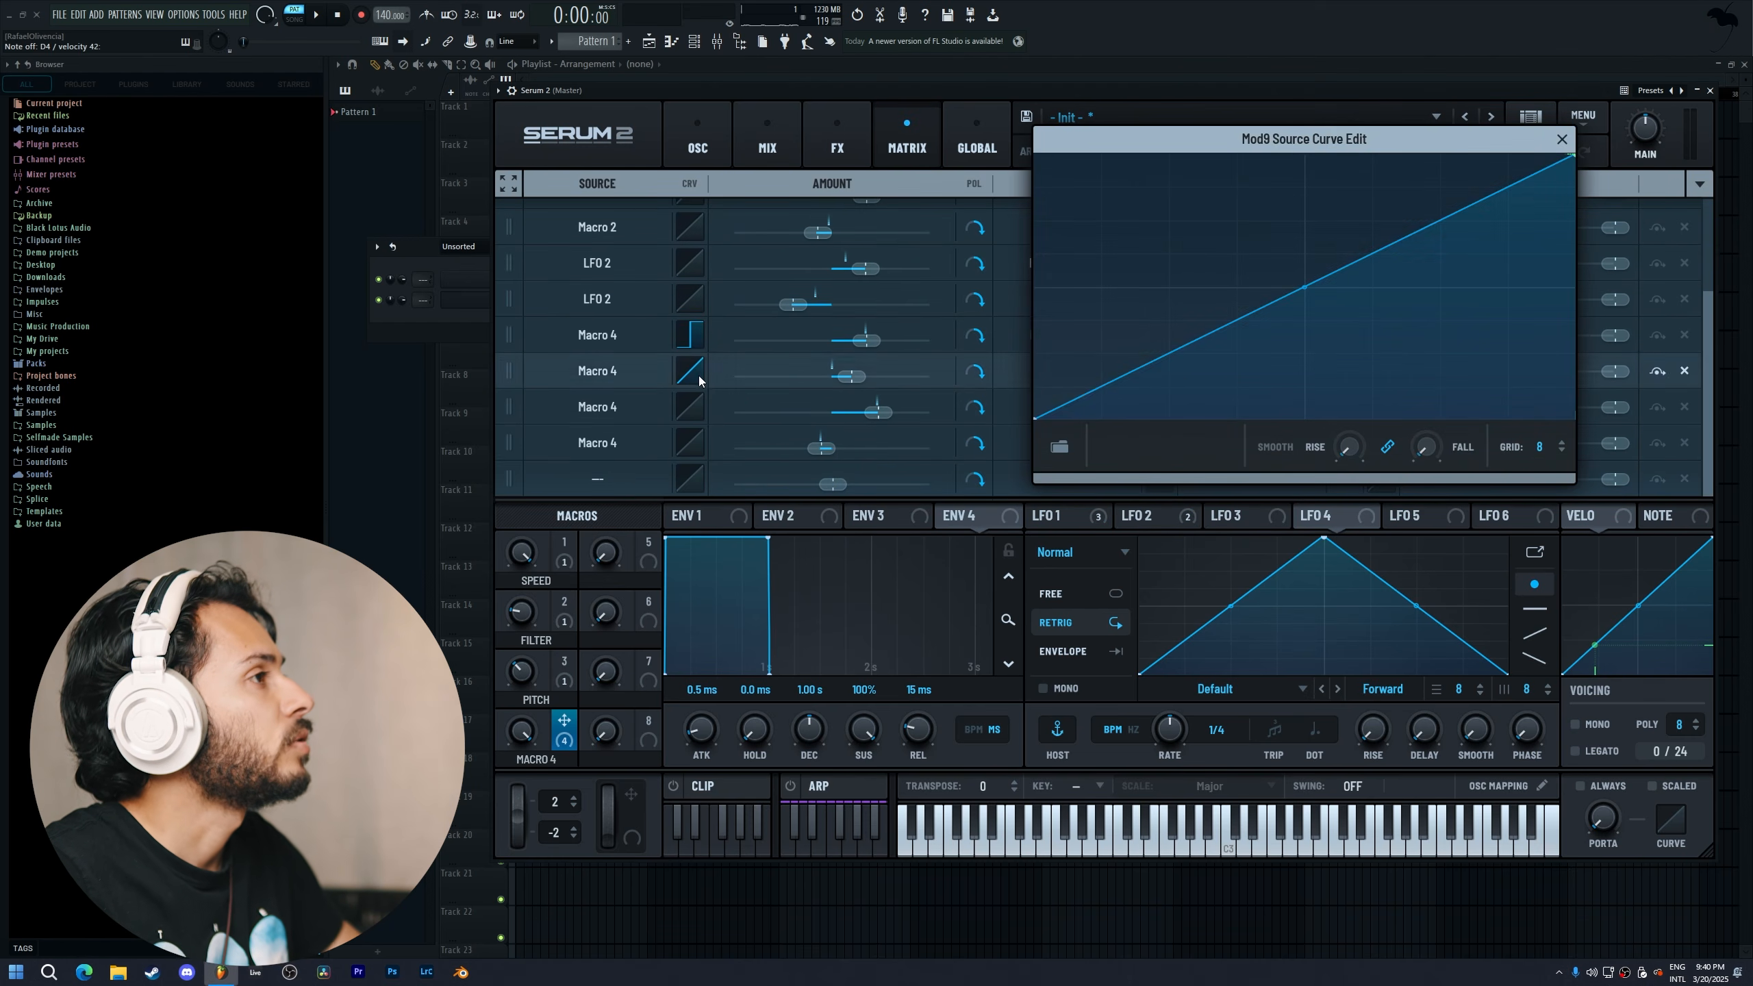
double_click(1184, 374)
left_click_drag(1184, 374, 1302, 418)
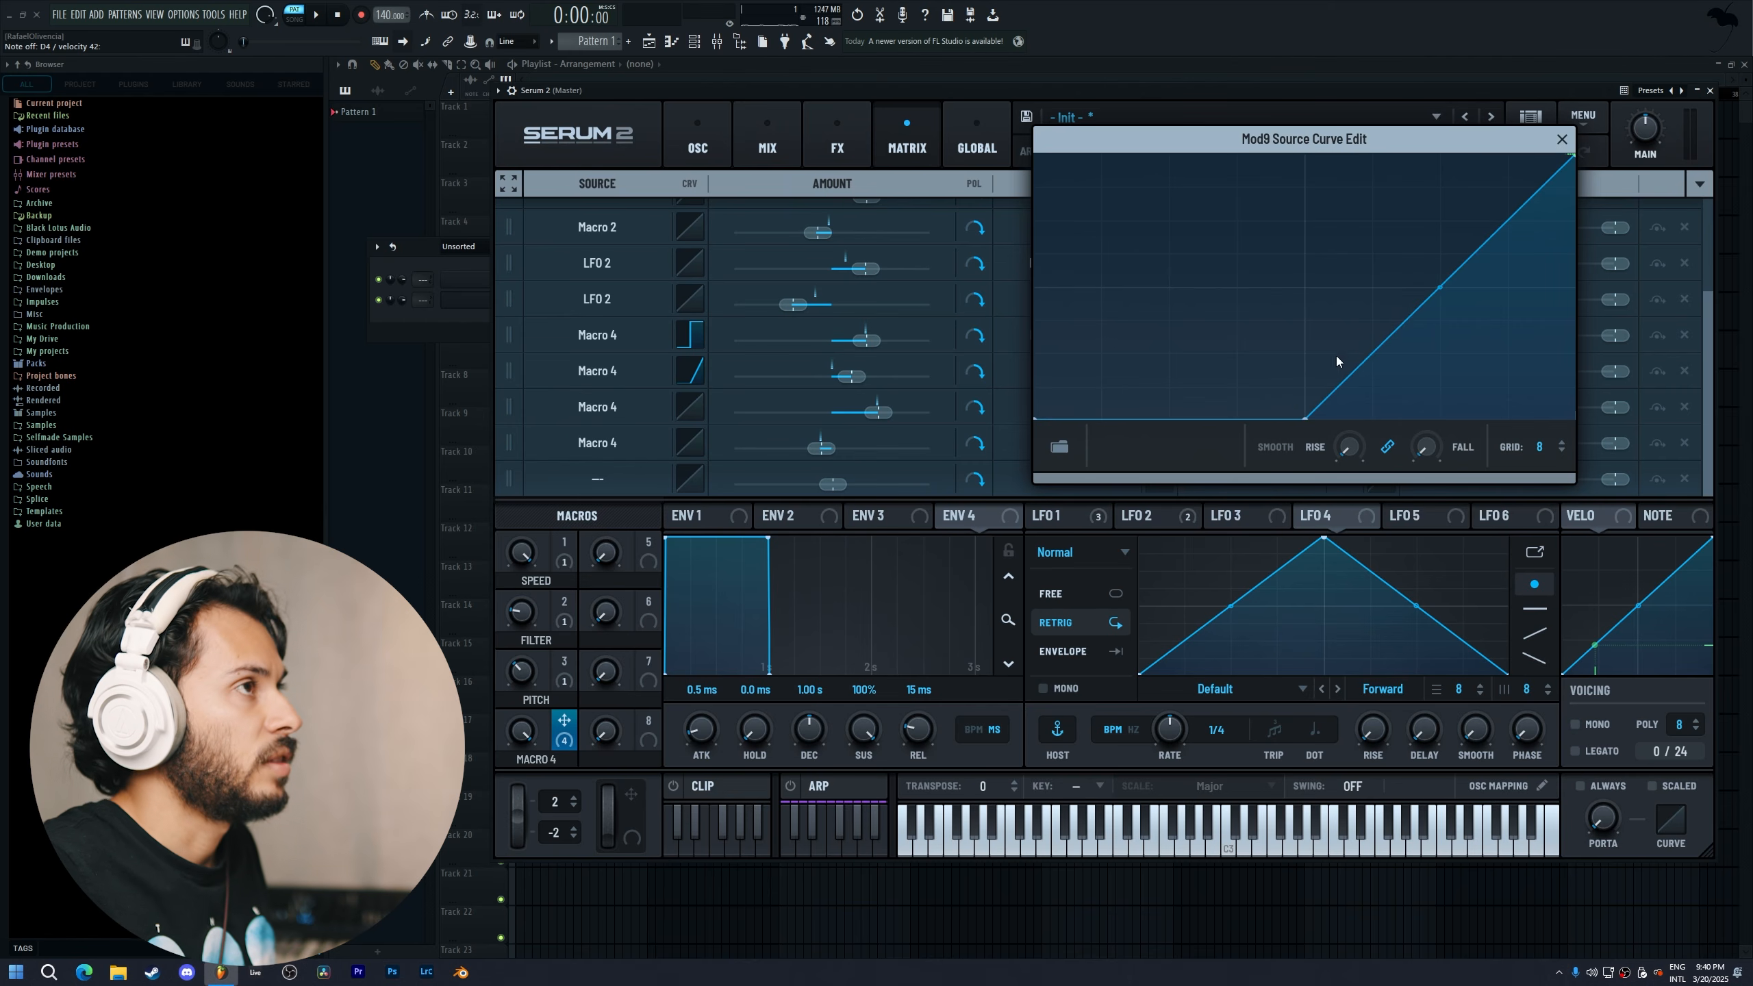
double_click(1370, 283)
left_click_drag(1370, 284, 1328, 178)
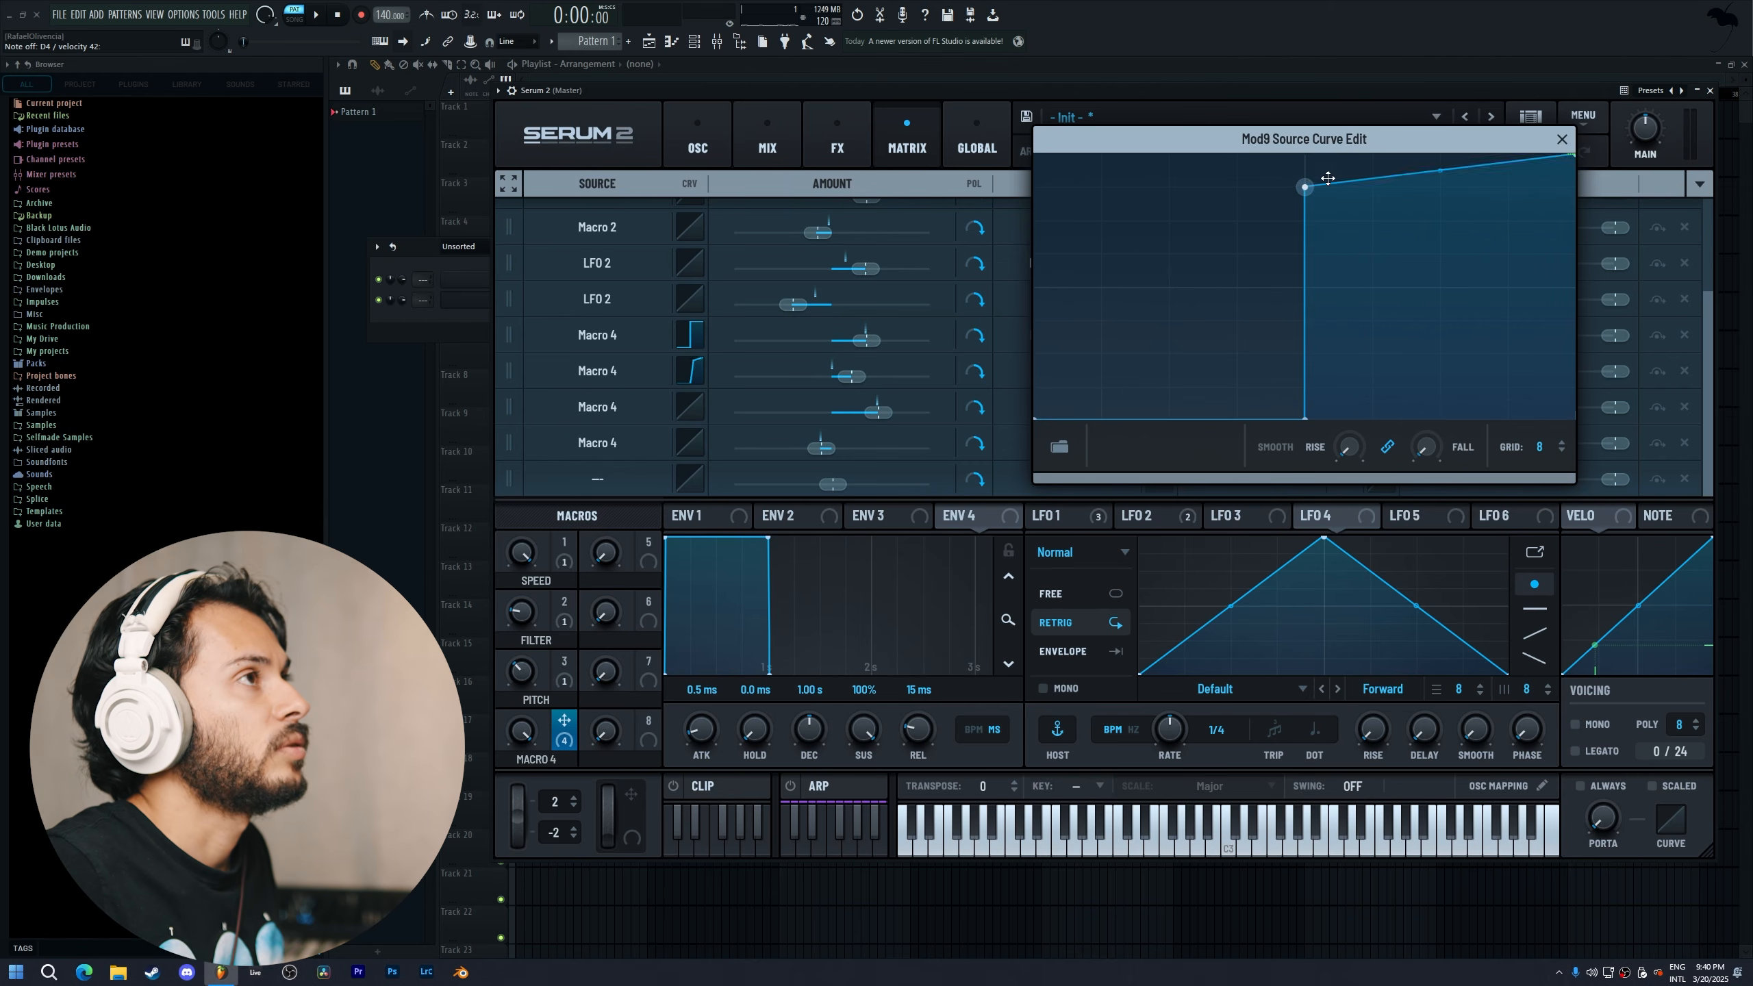
Reshape the source curve of the Macro 4 to Noise Pitch modulation into a vertical step at its midpoint
left_click(689, 407)
double_click(1227, 356)
left_click_drag(1227, 356, 1303, 418)
double_click(1370, 285)
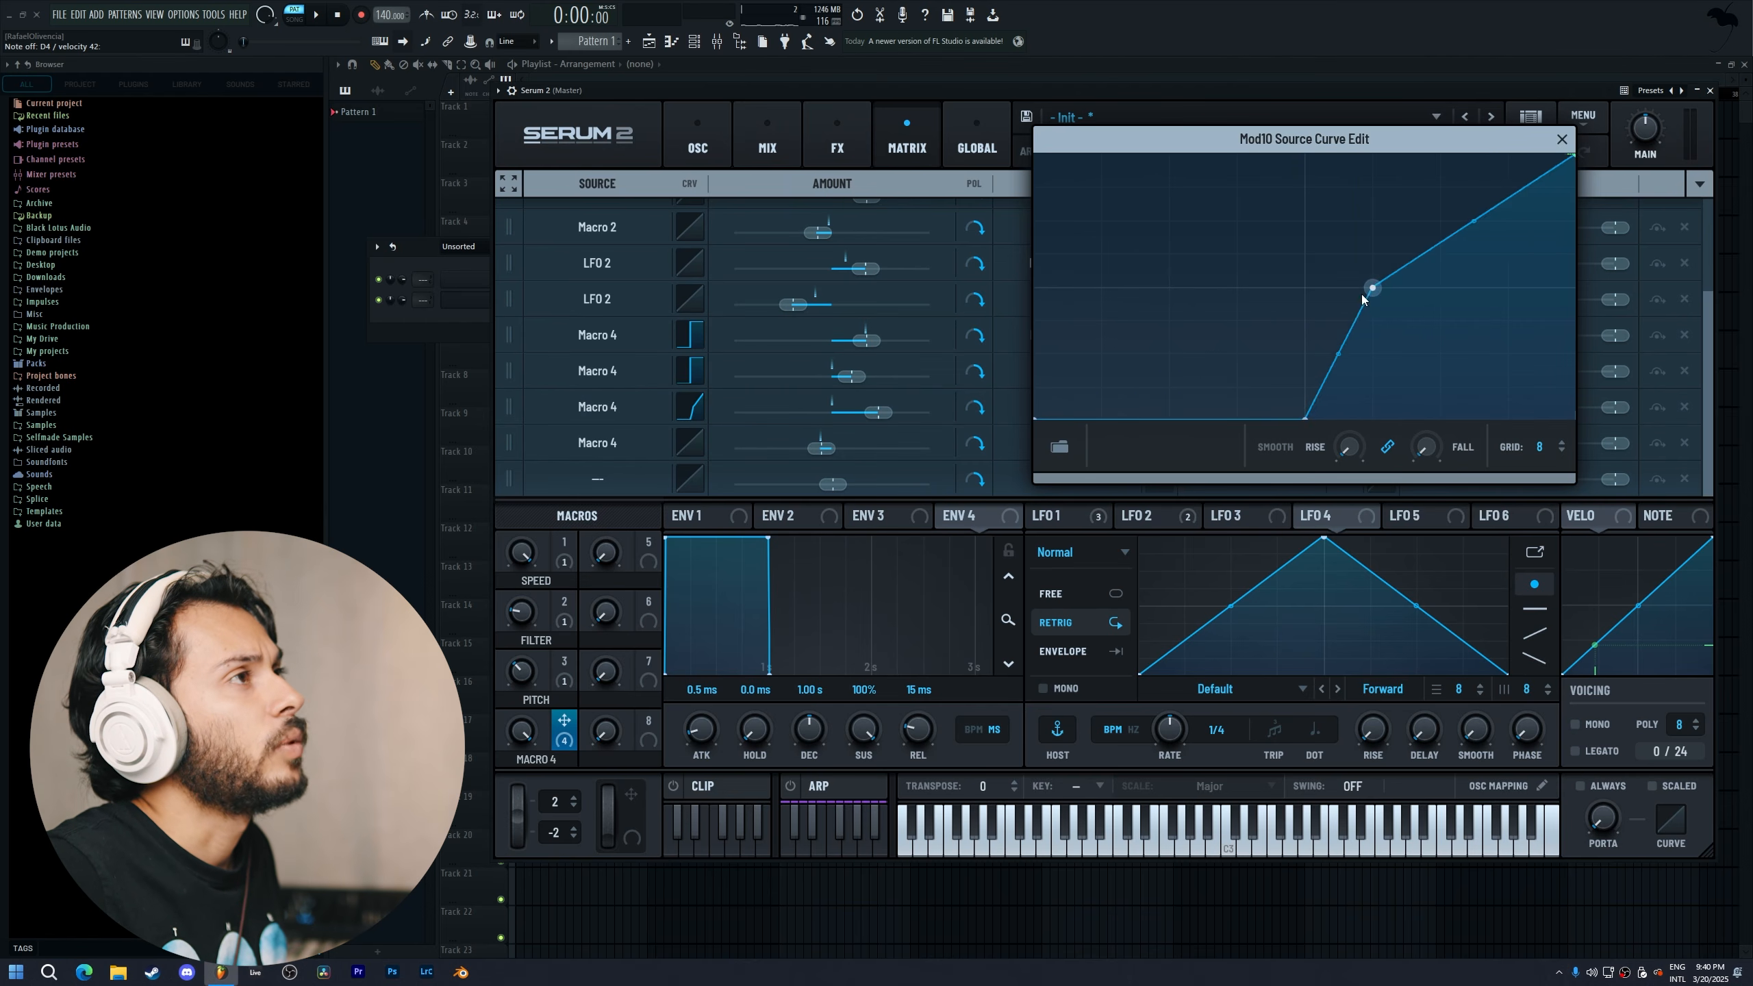
left_click_drag(1370, 285, 1305, 156)
left_click(1563, 139)
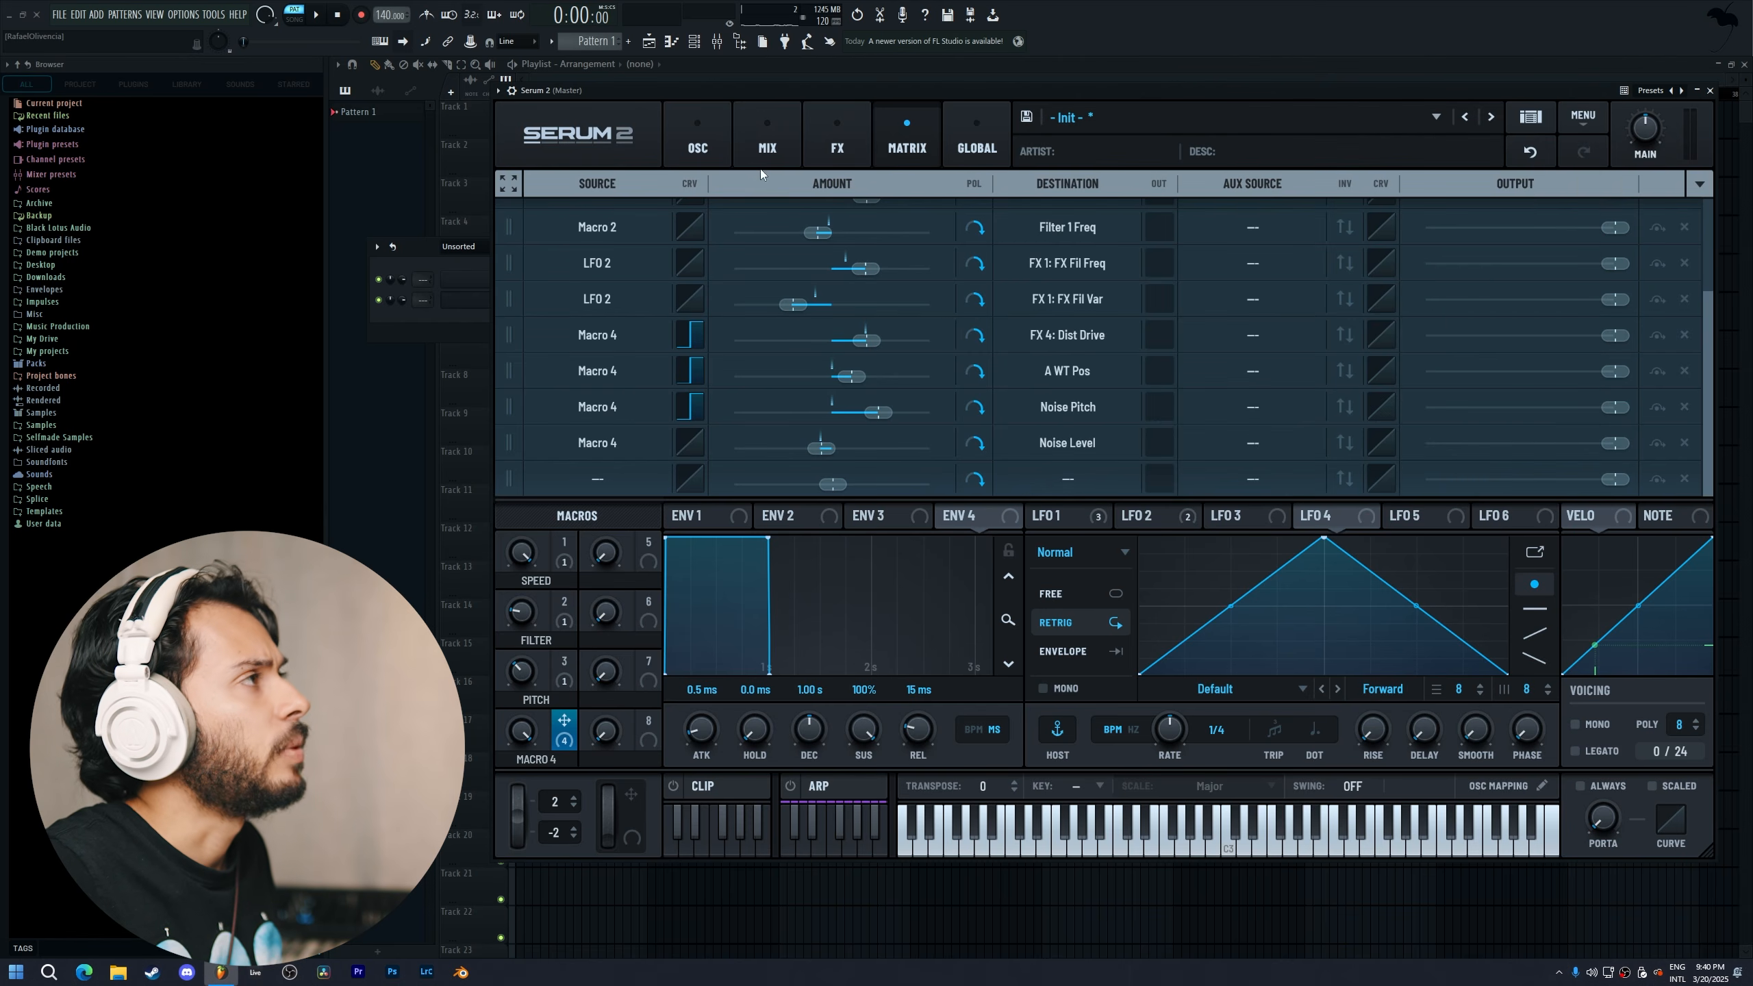
Adjust the Filter macro, trying 29 and other values while playing the sound
left_click(722, 117)
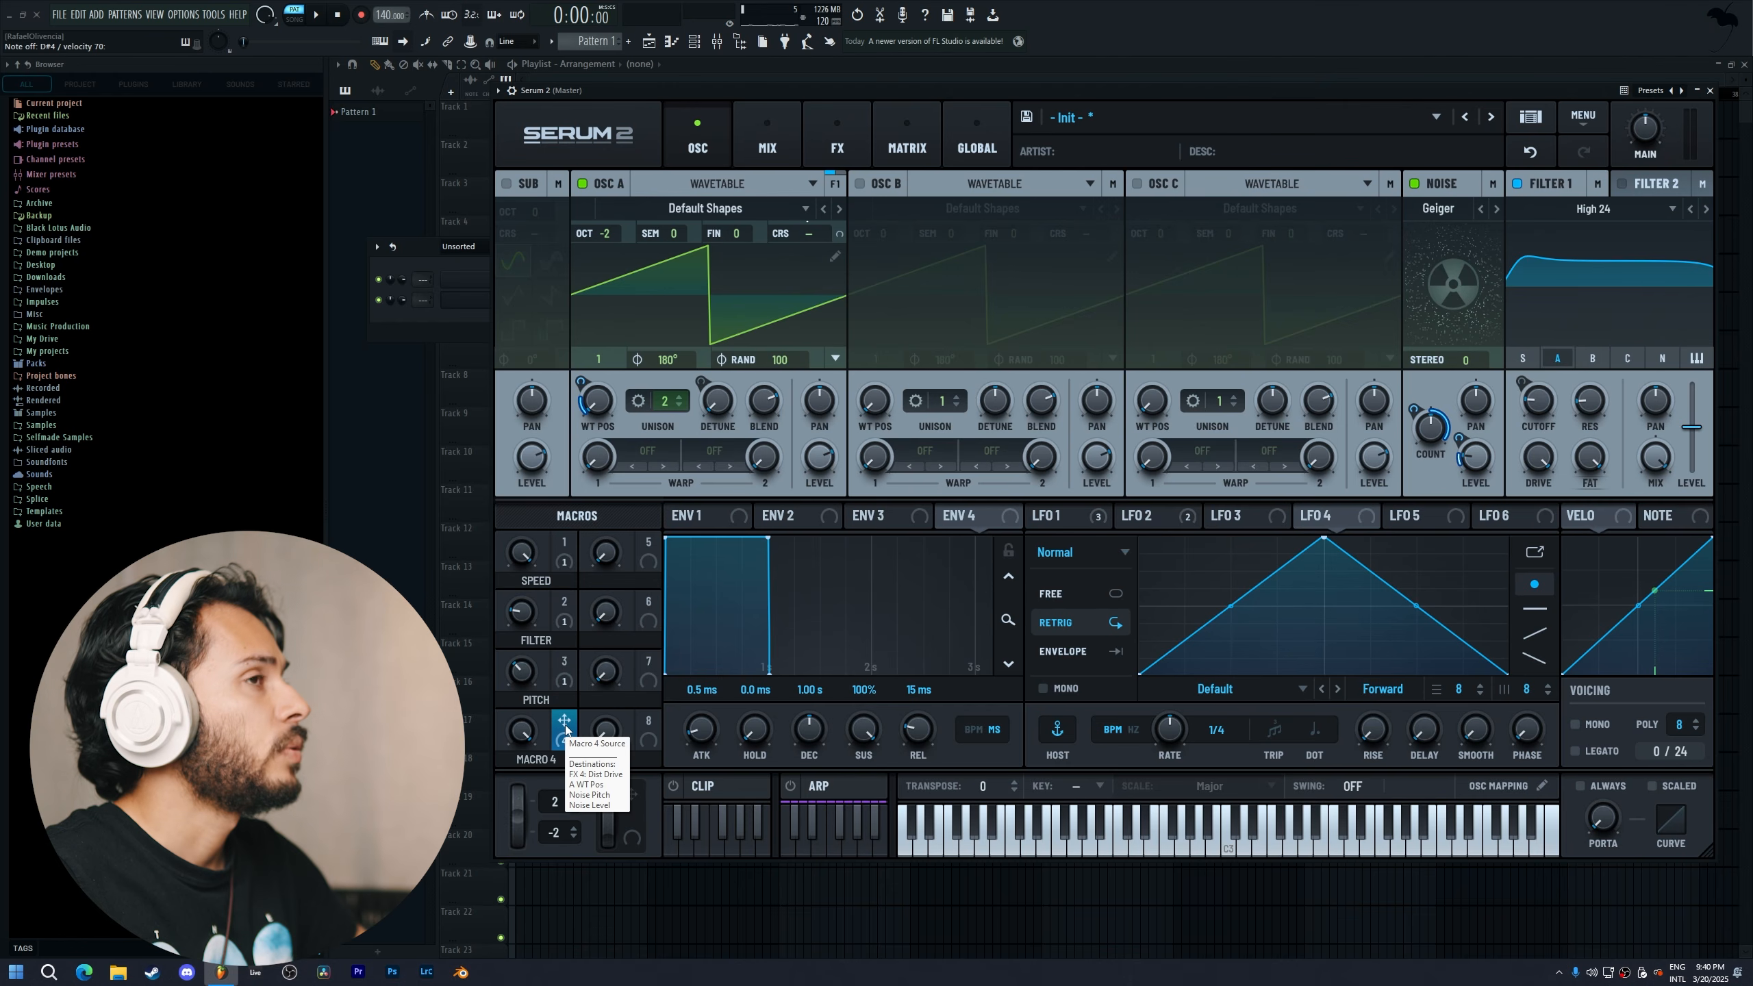
left_click_drag(529, 611, 528, 595)
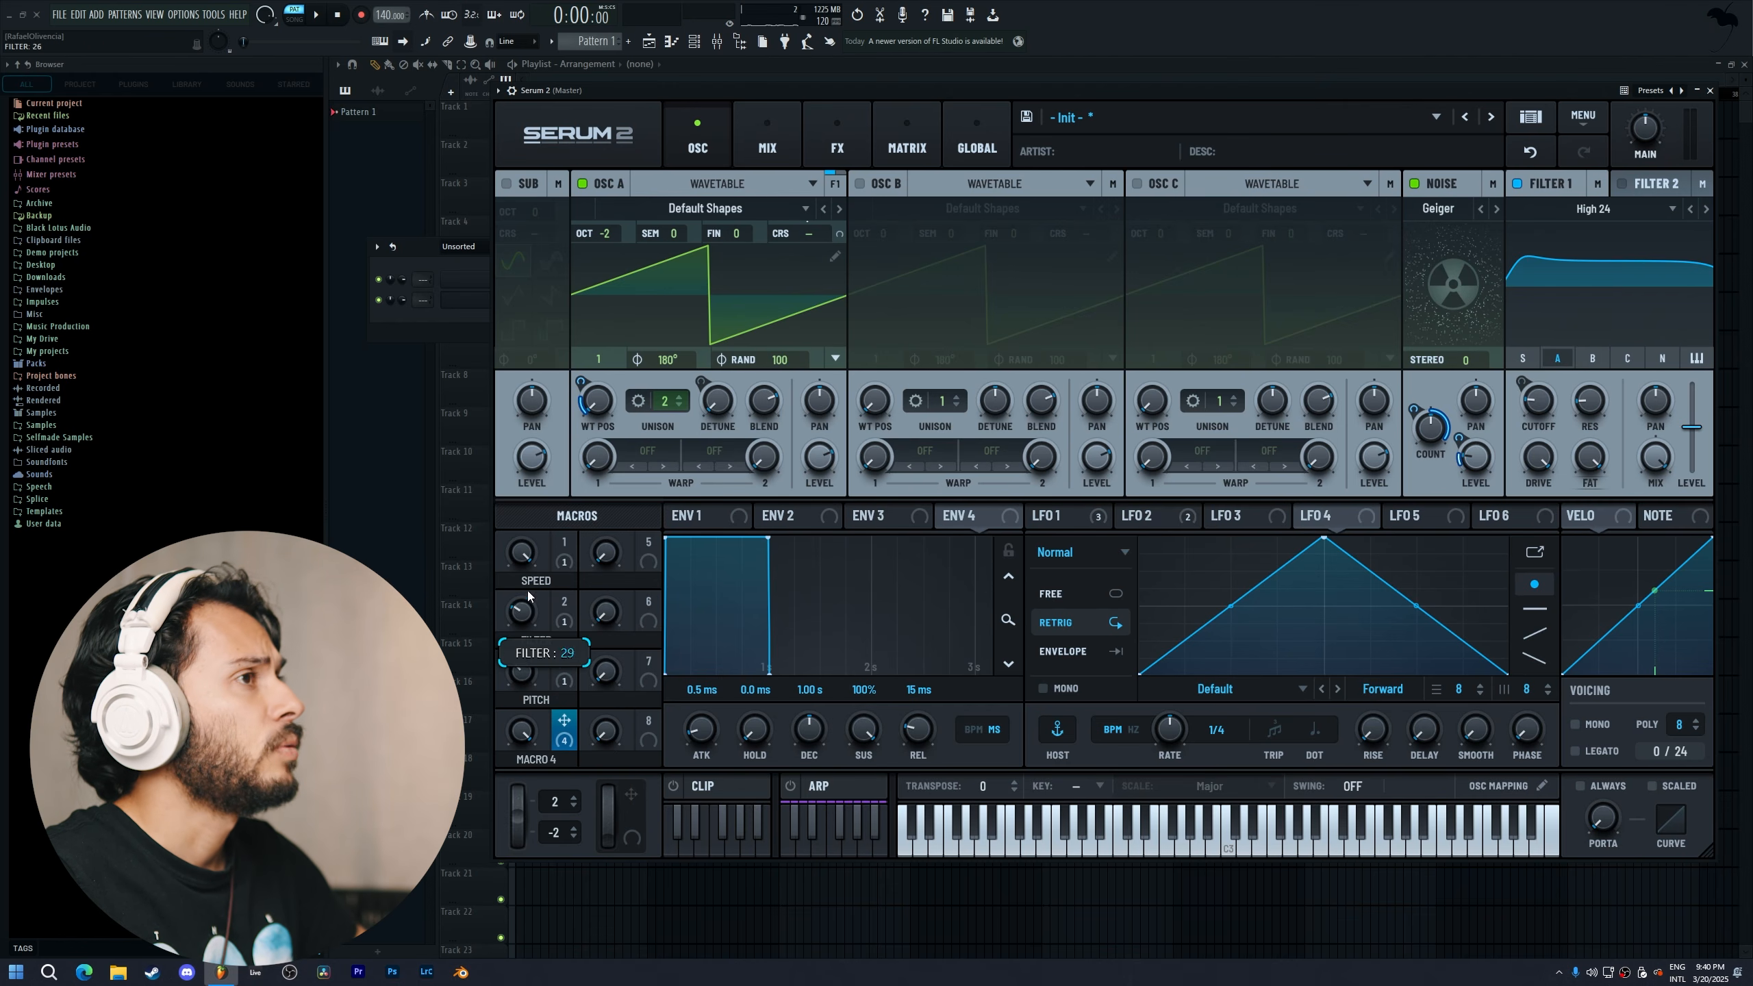
left_click_drag(554, 404, 536, 511)
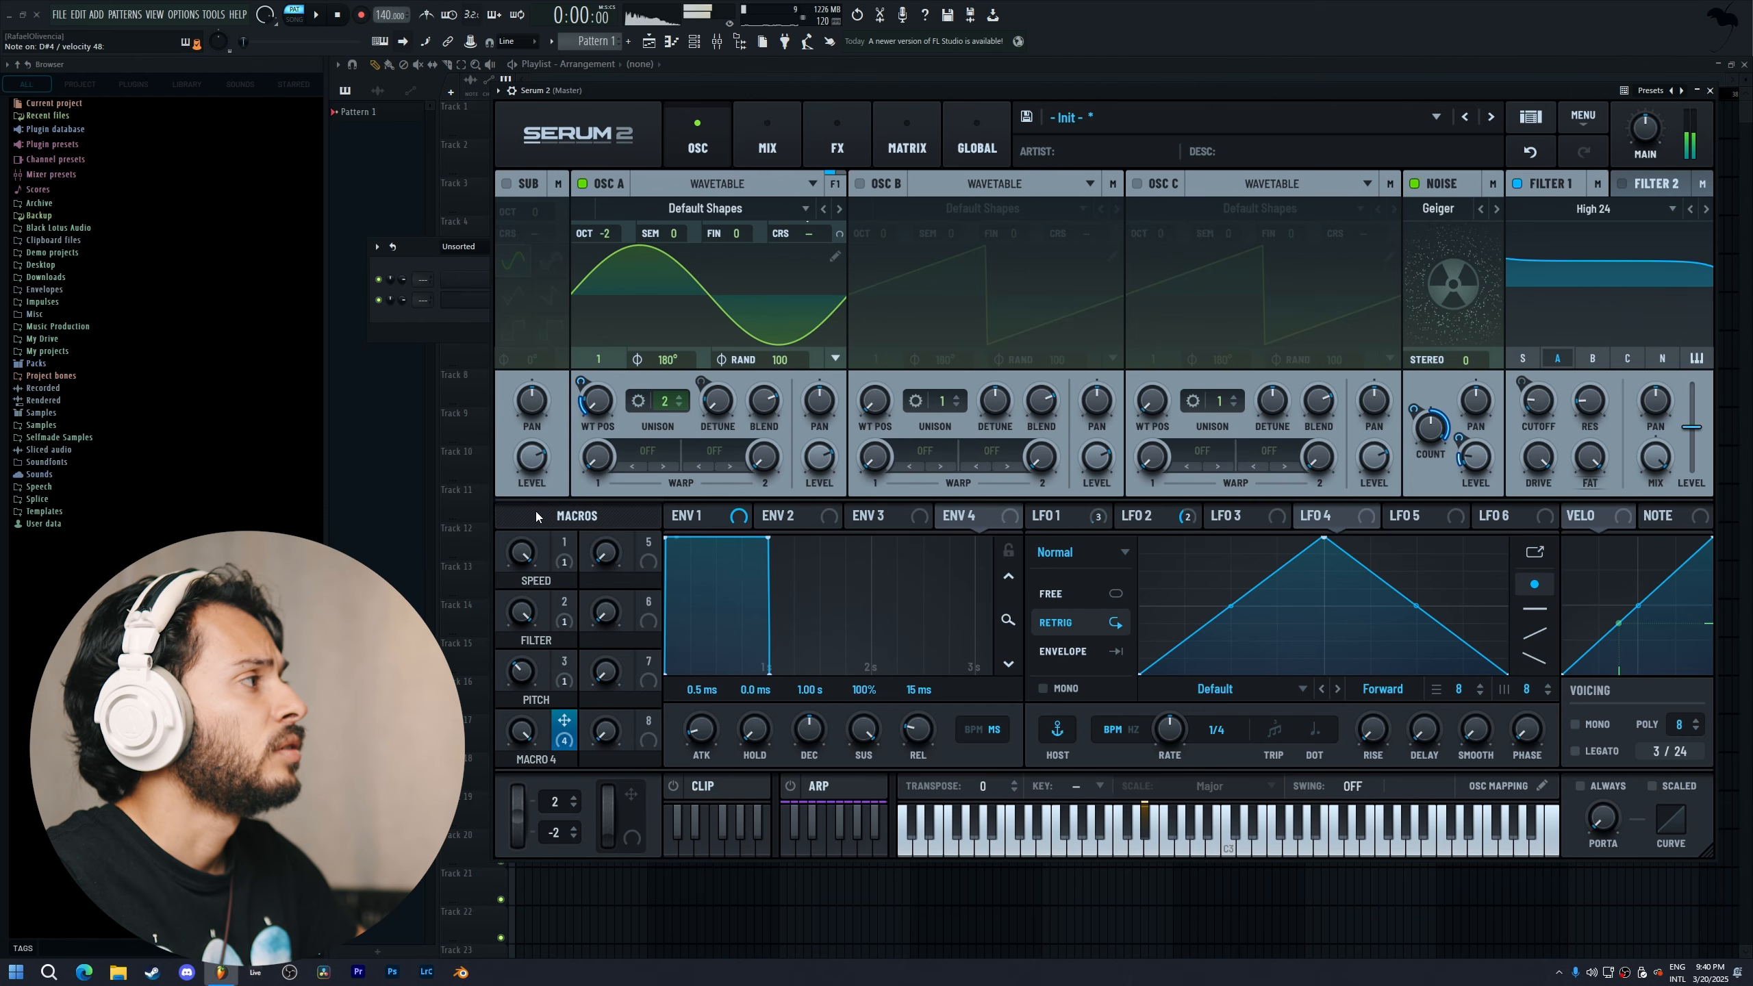
Set Macro 4 as the aux source of the Macro 2 to Filter 1 Freq modulation and rename Macro 4 as 2nd Bass
left_click(907, 142)
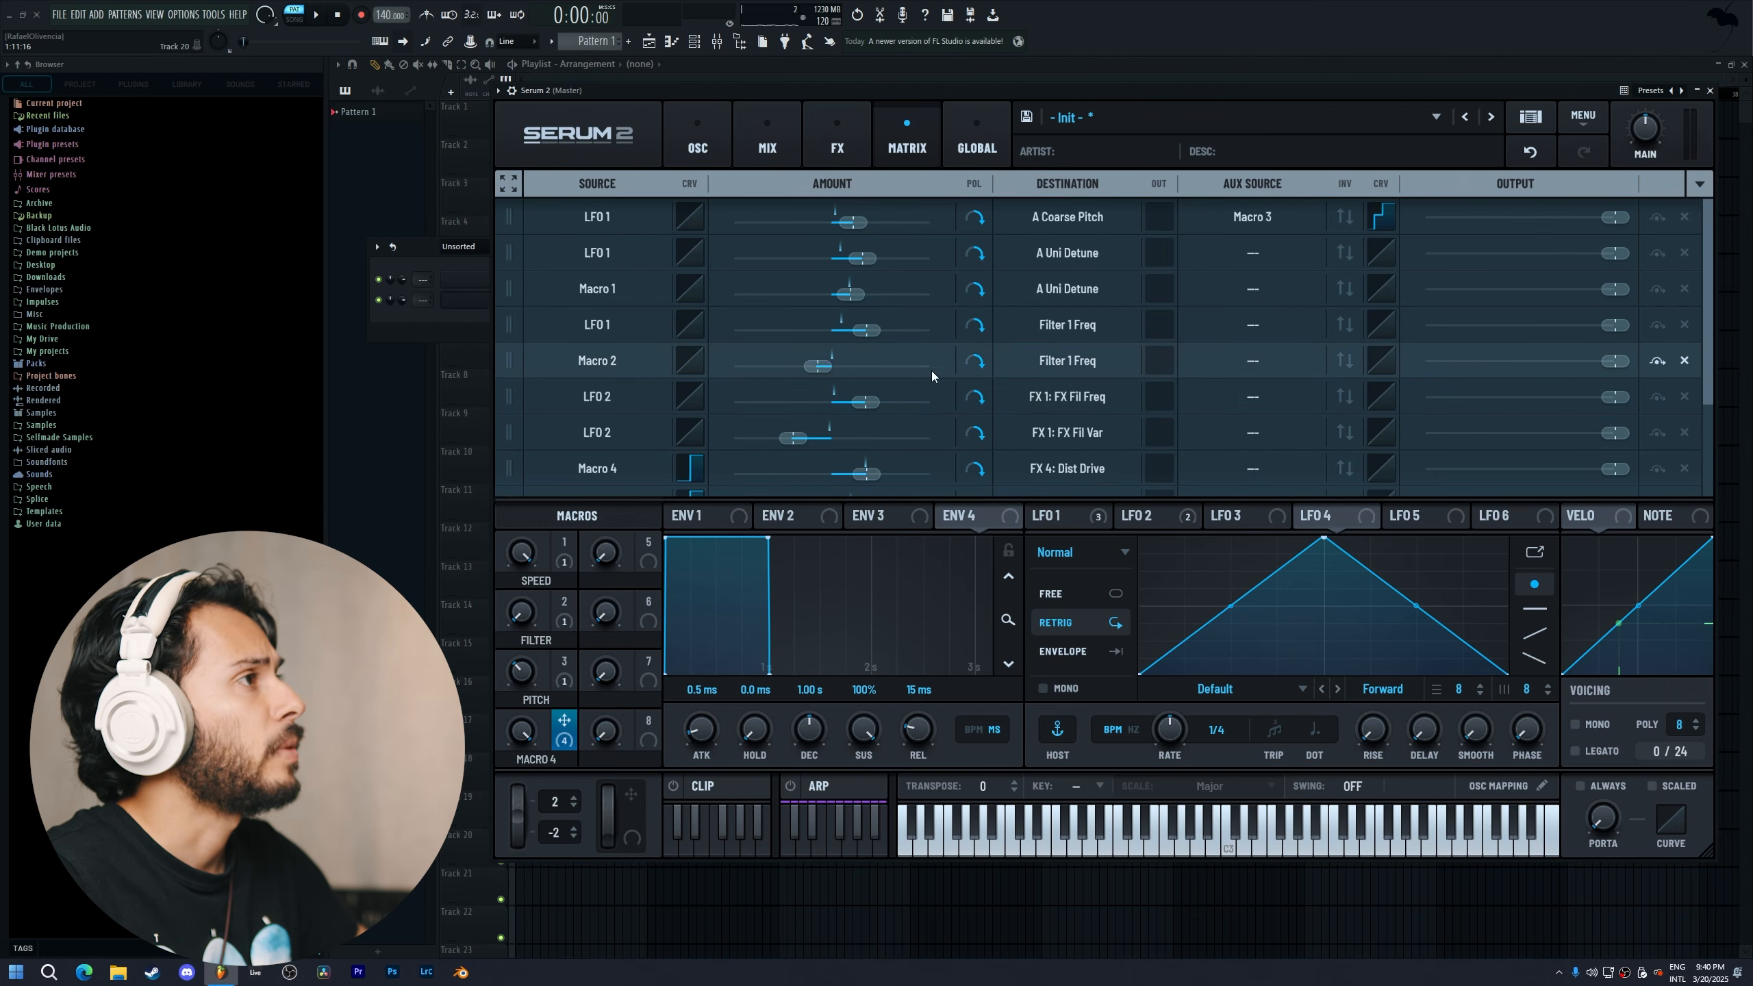
left_click(1274, 363)
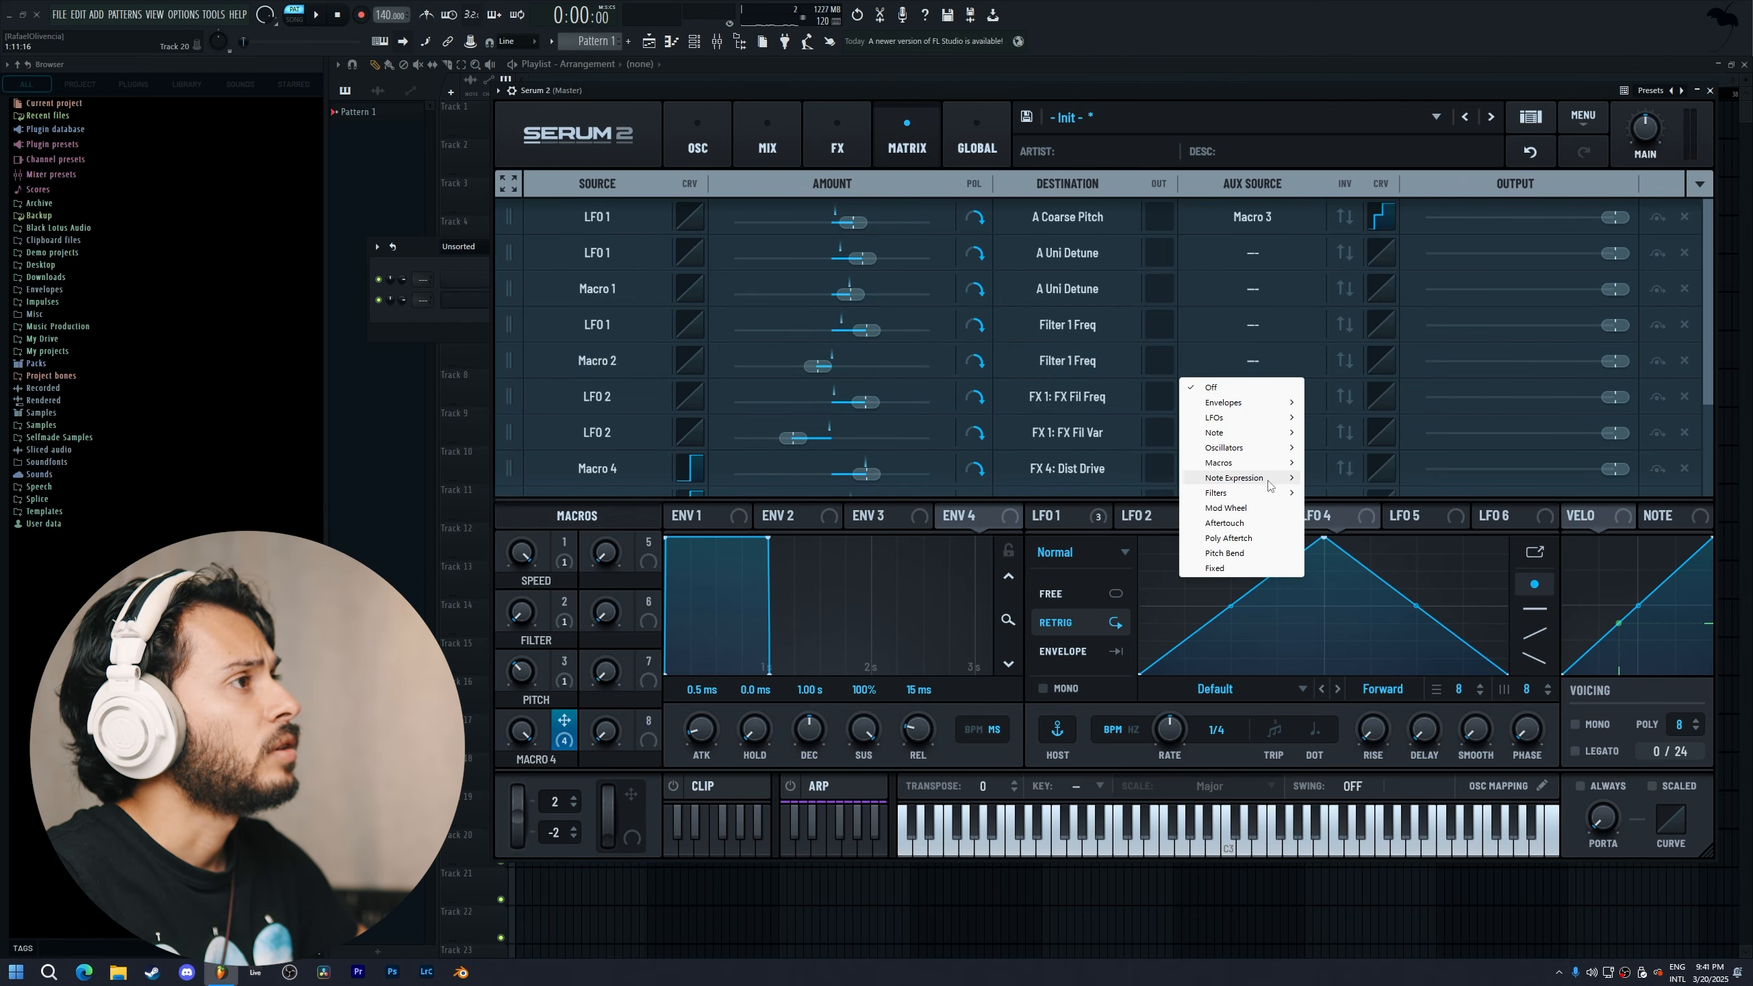
mouse_move(1240, 469)
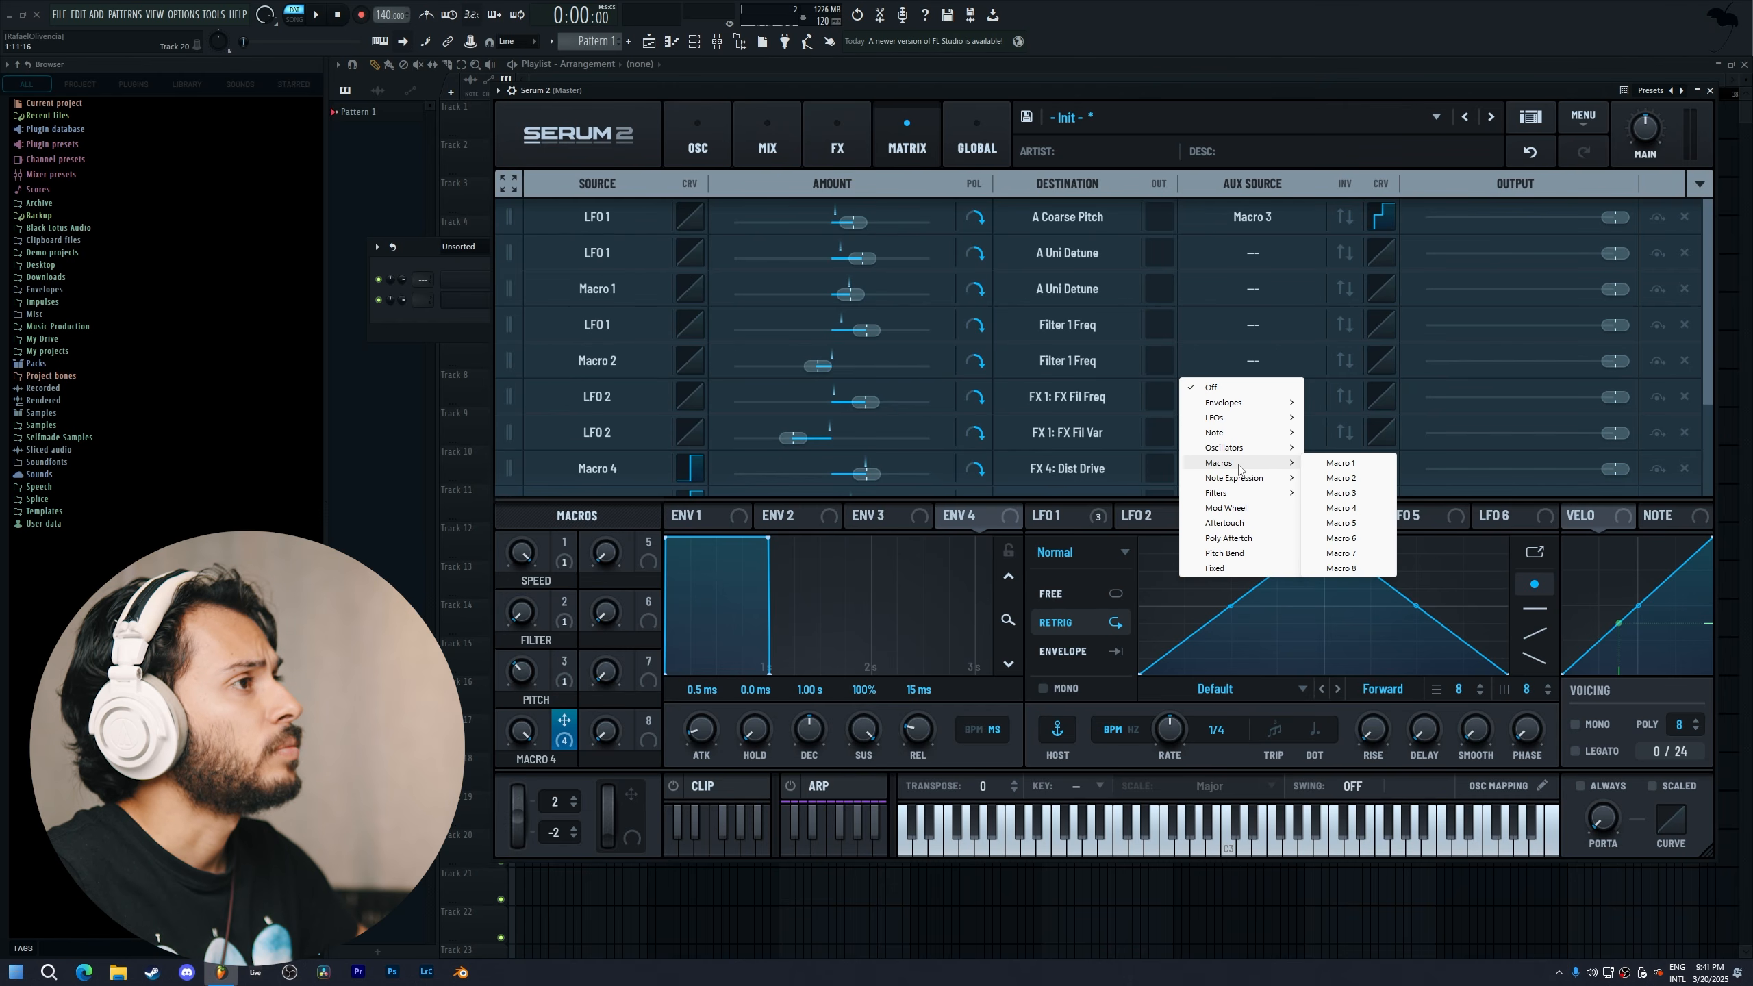
left_click(1374, 508)
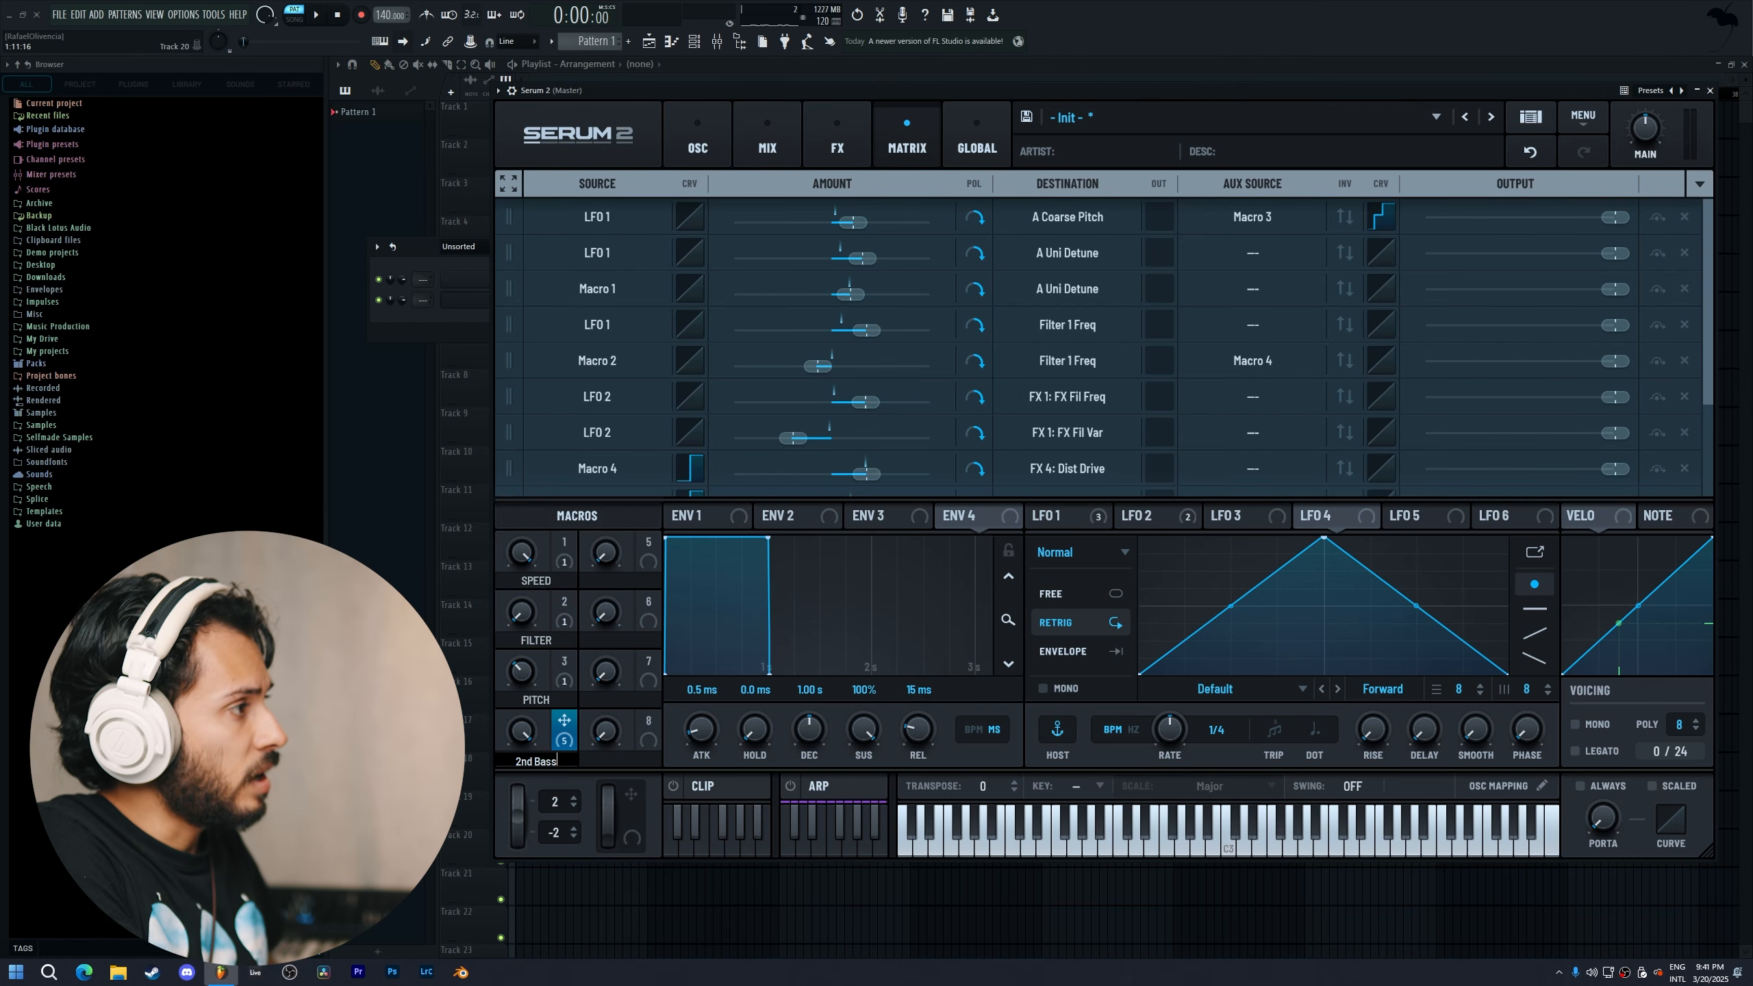
key("Return")
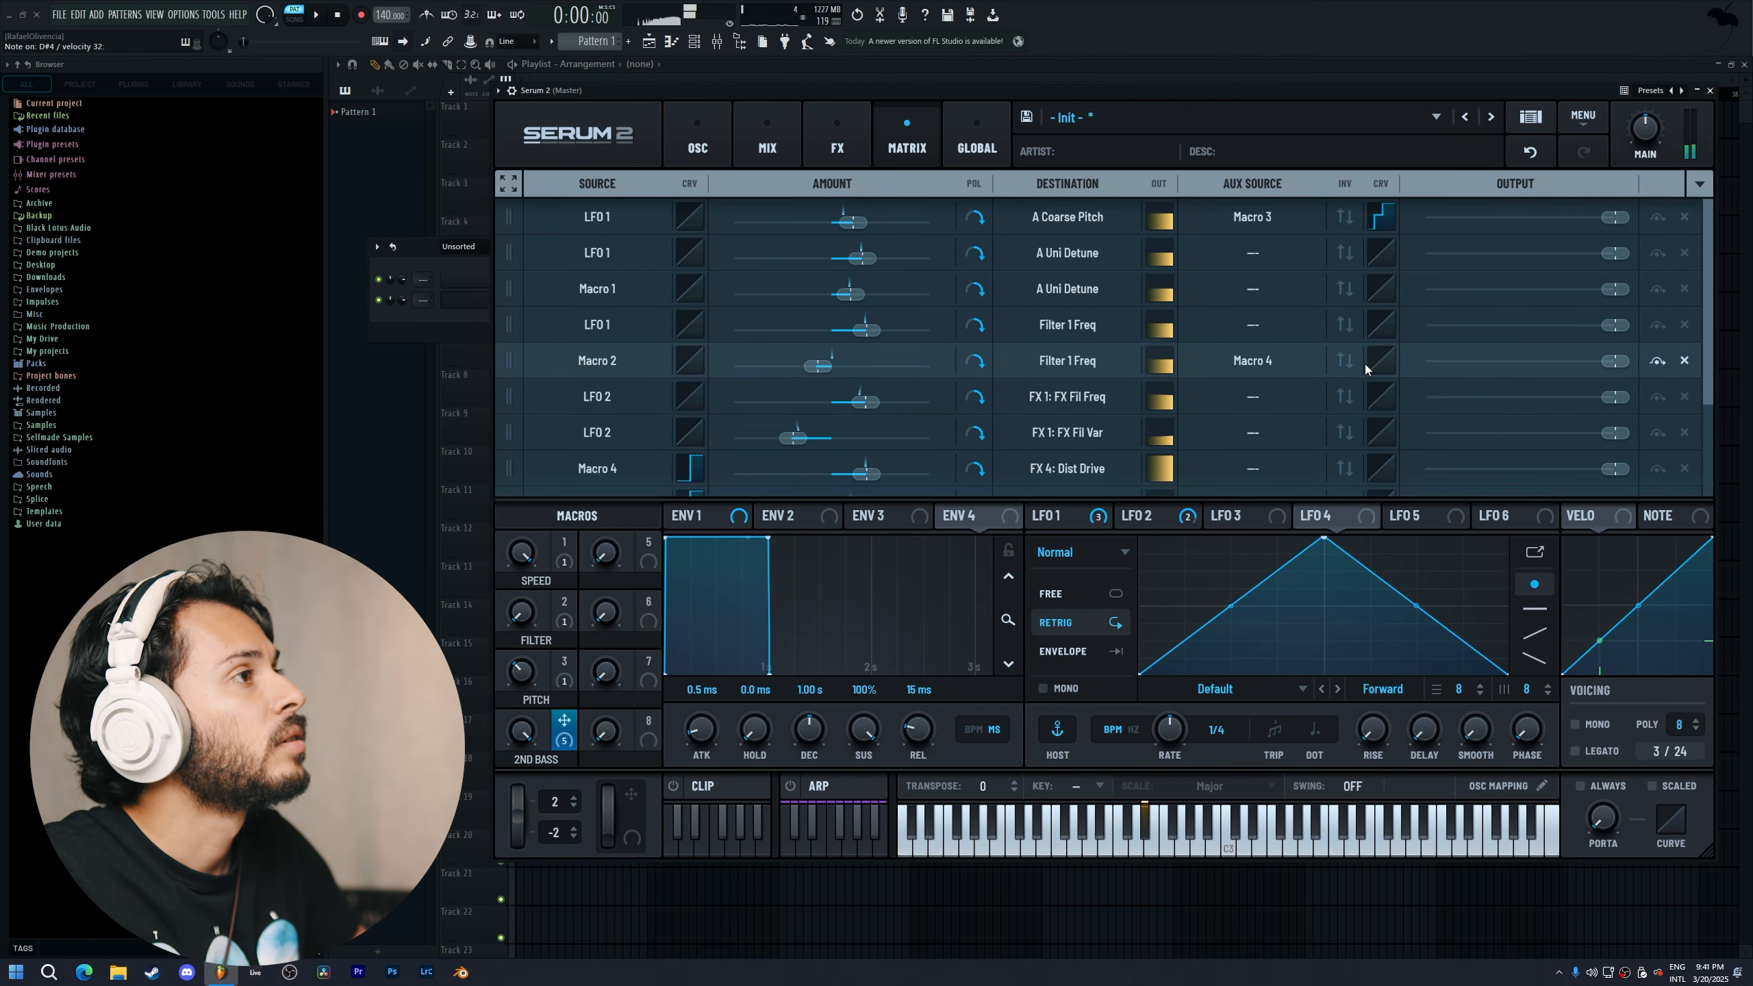
Reshape the aux curve of the Macro 2 to Filter 1 Freq modulation into a vertical drop from maximum to zero at its midpoint
left_click(1380, 361)
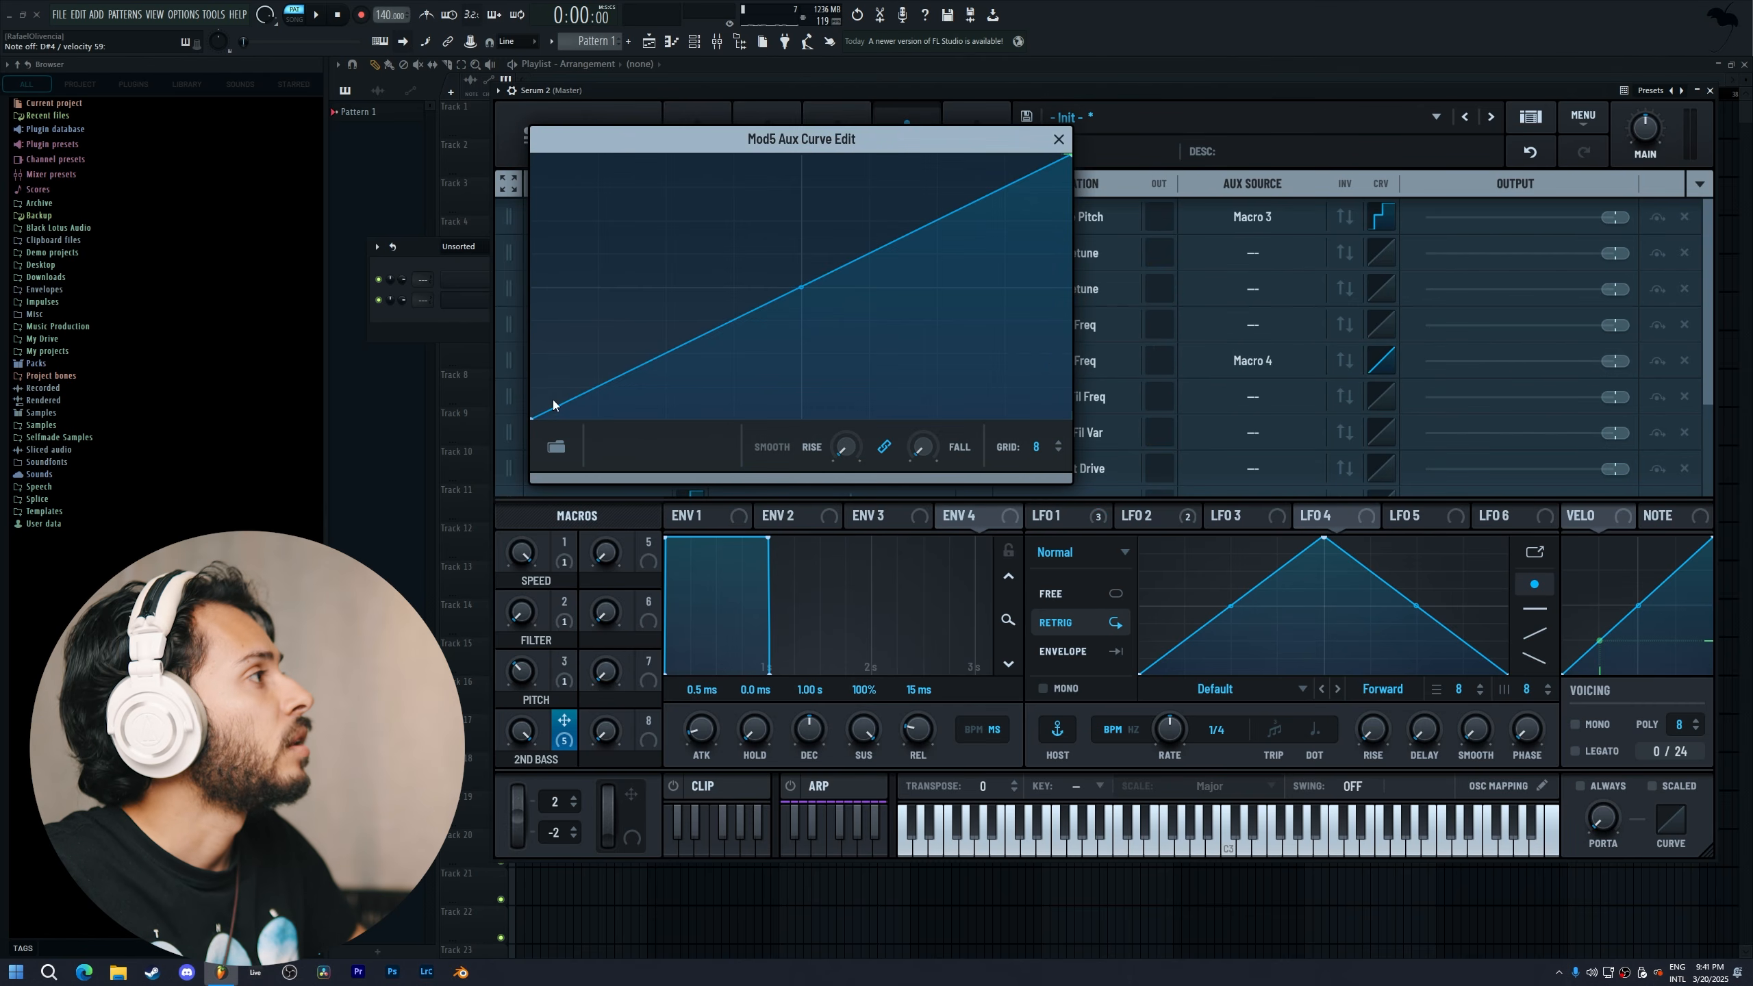
left_click_drag(534, 416, 633, 153)
mouse_move(796, 155)
left_mouse_down()
mouse_move(795, 186)
mouse_move(796, 139)
left_mouse_up()
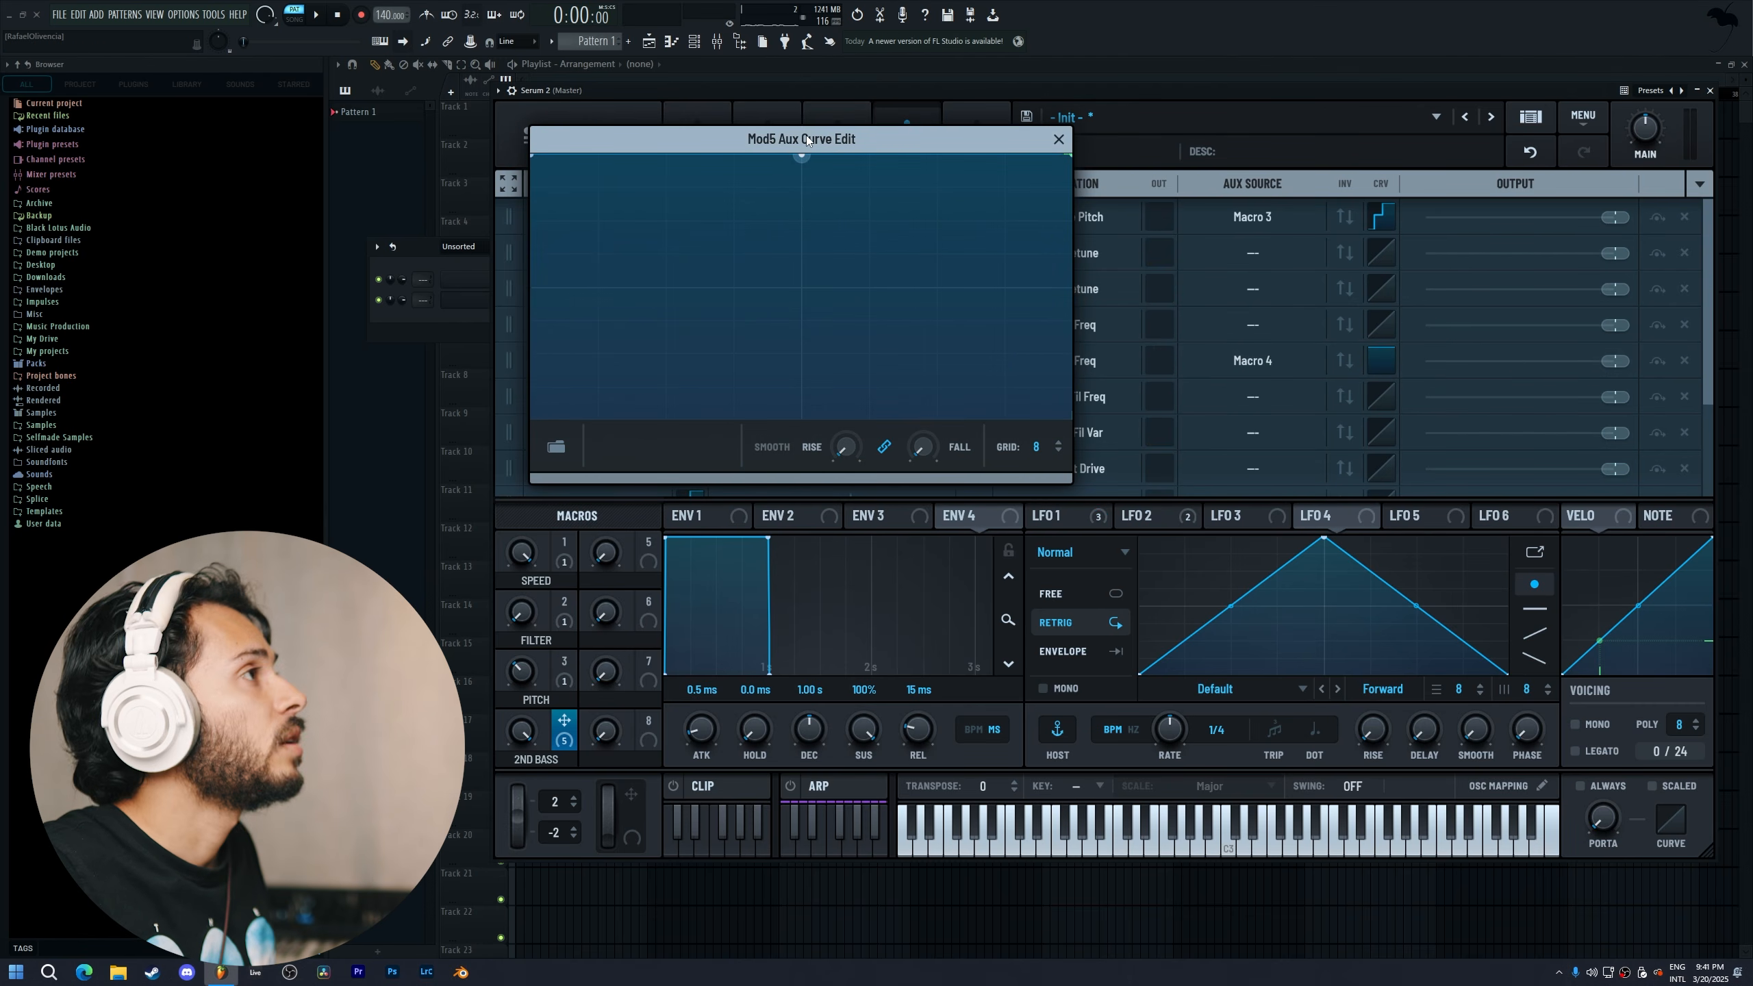
left_click_drag(849, 253, 774, 482)
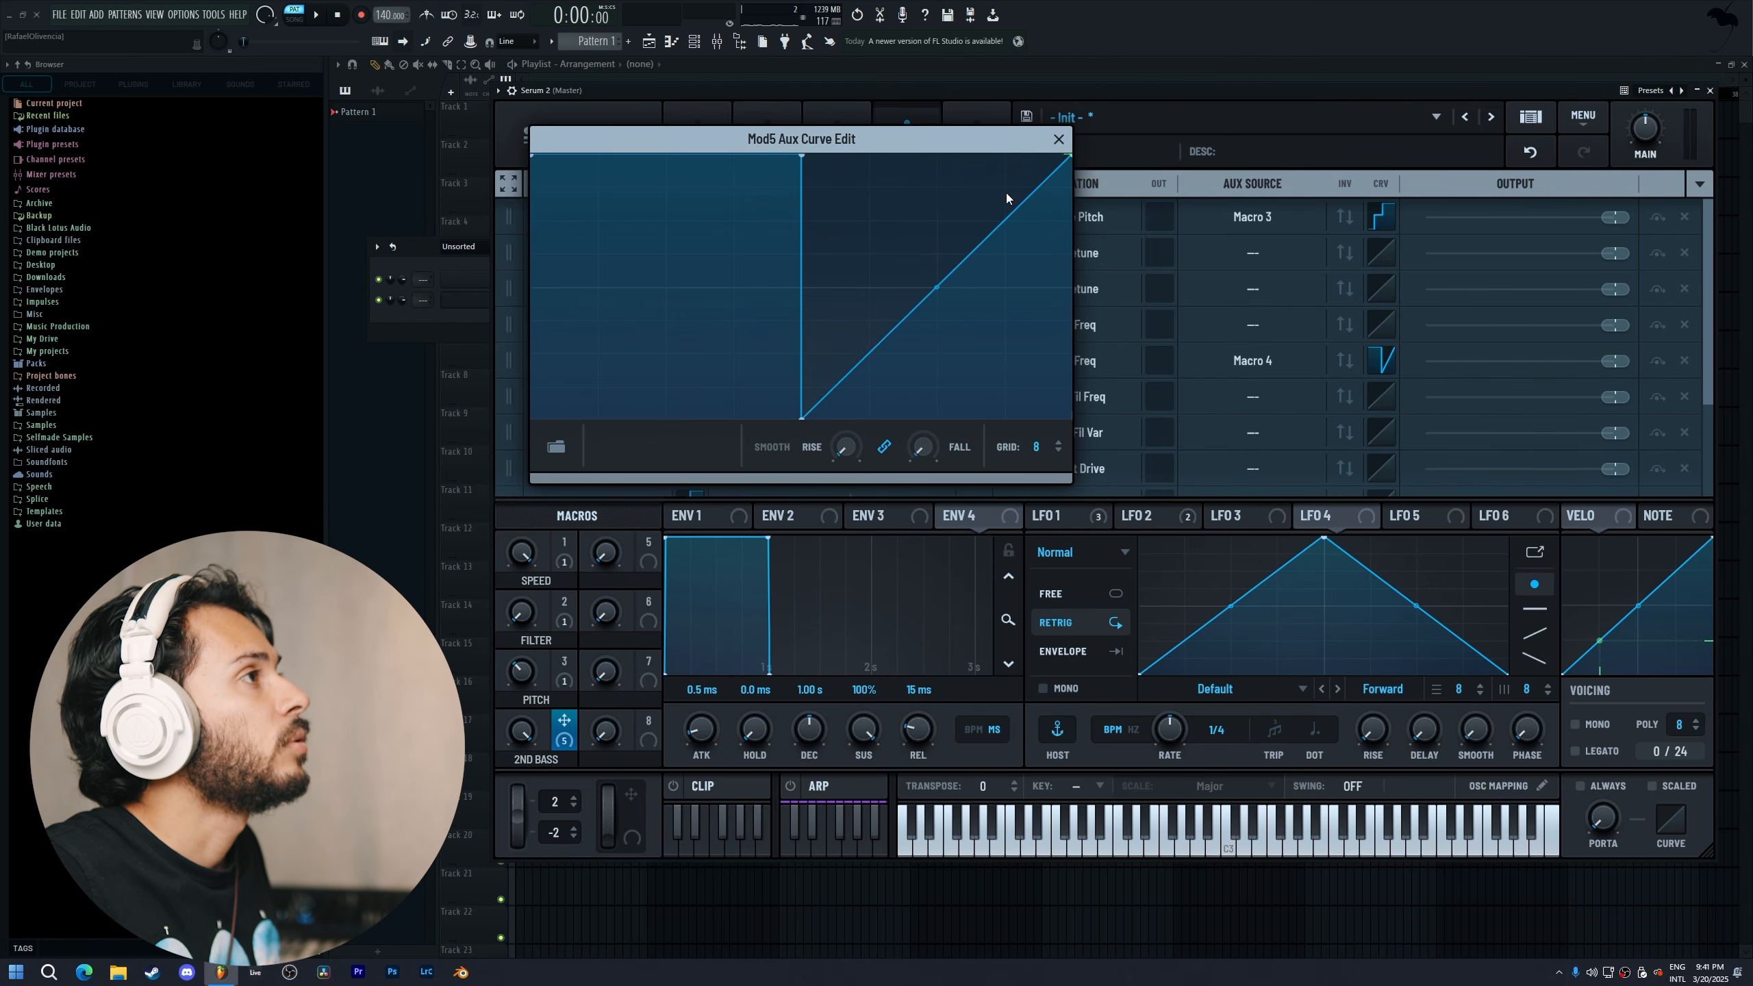
left_click_drag(1005, 193, 1032, 315)
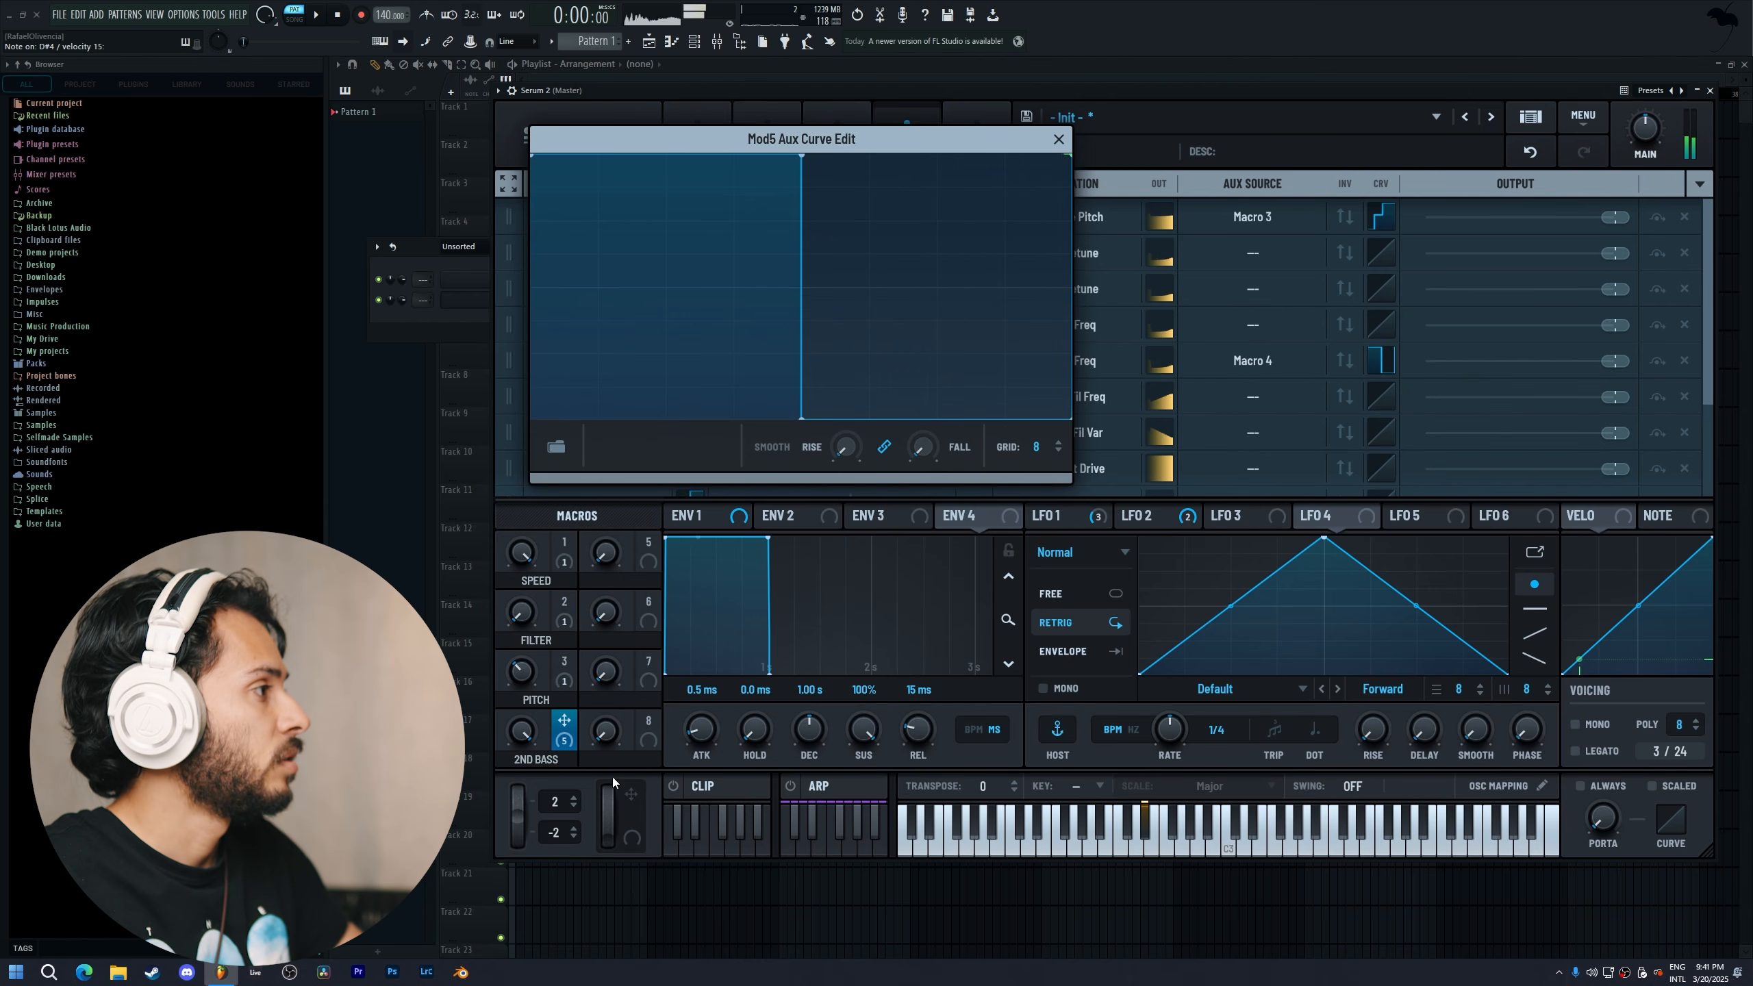
Try the 2nd Bass and Filter macros at different values while playing the sound
left_click_drag(522, 733, 498, 876)
left_click_drag(527, 621, 559, 420)
left_click_drag(528, 724, 530, 700)
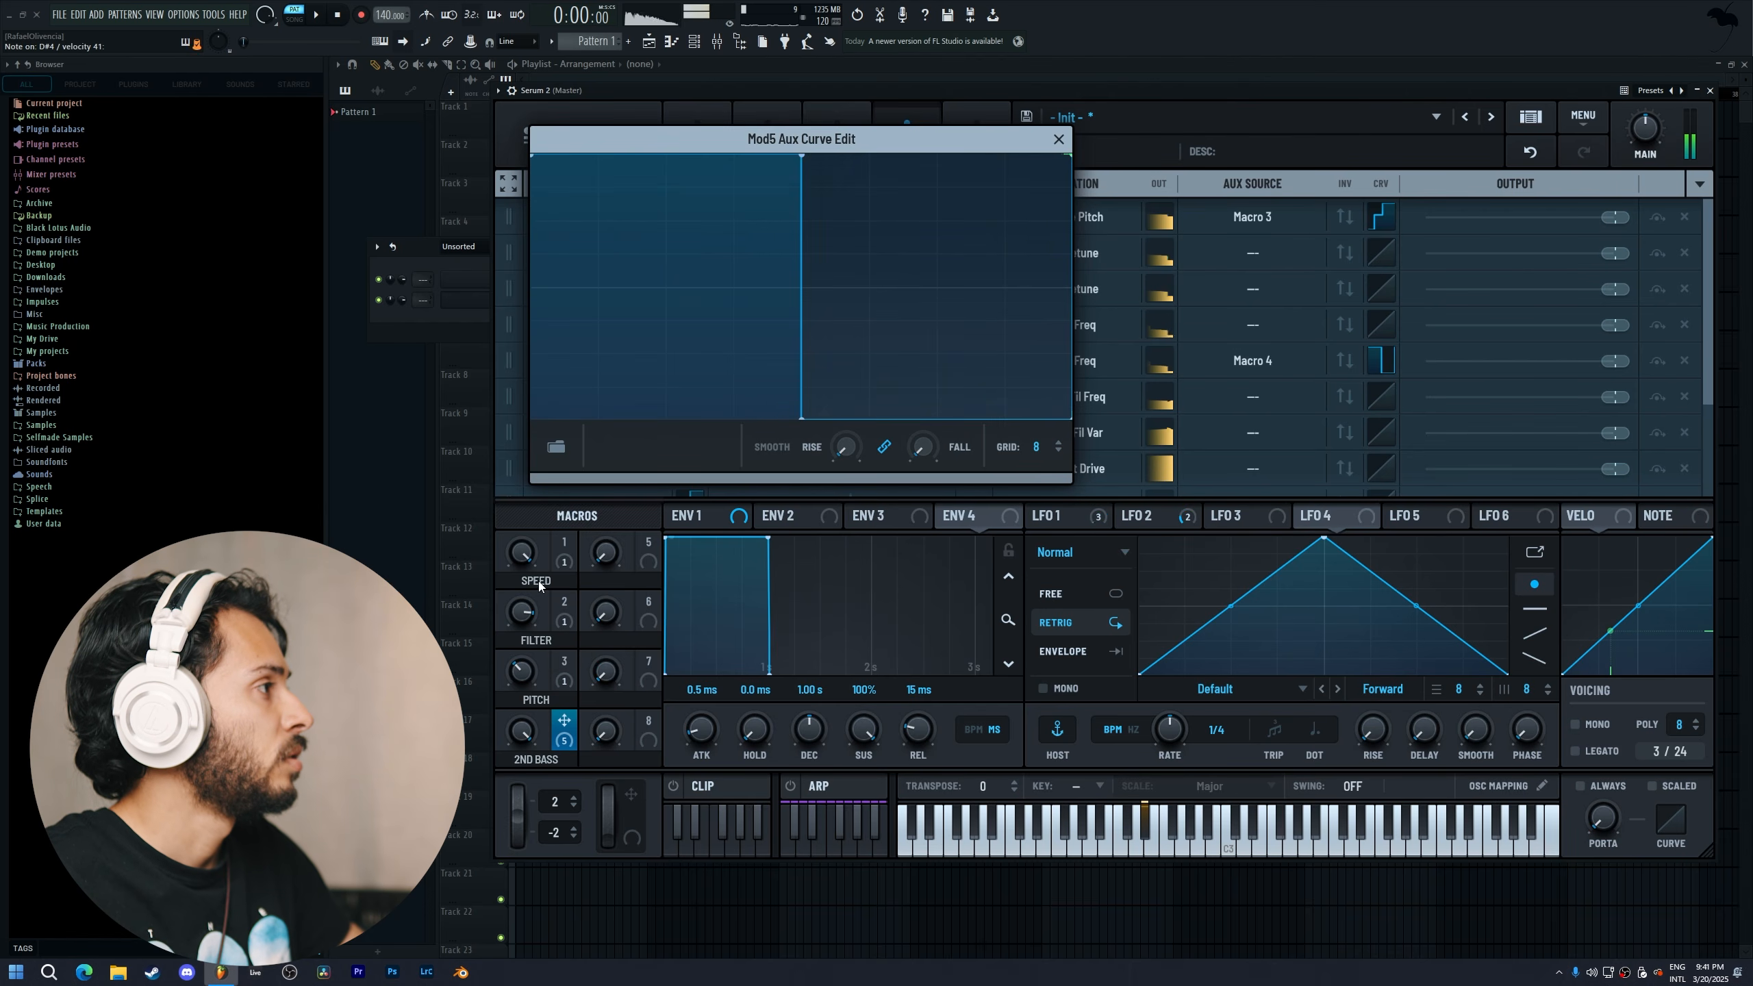
left_click_drag(522, 612, 582, 458)
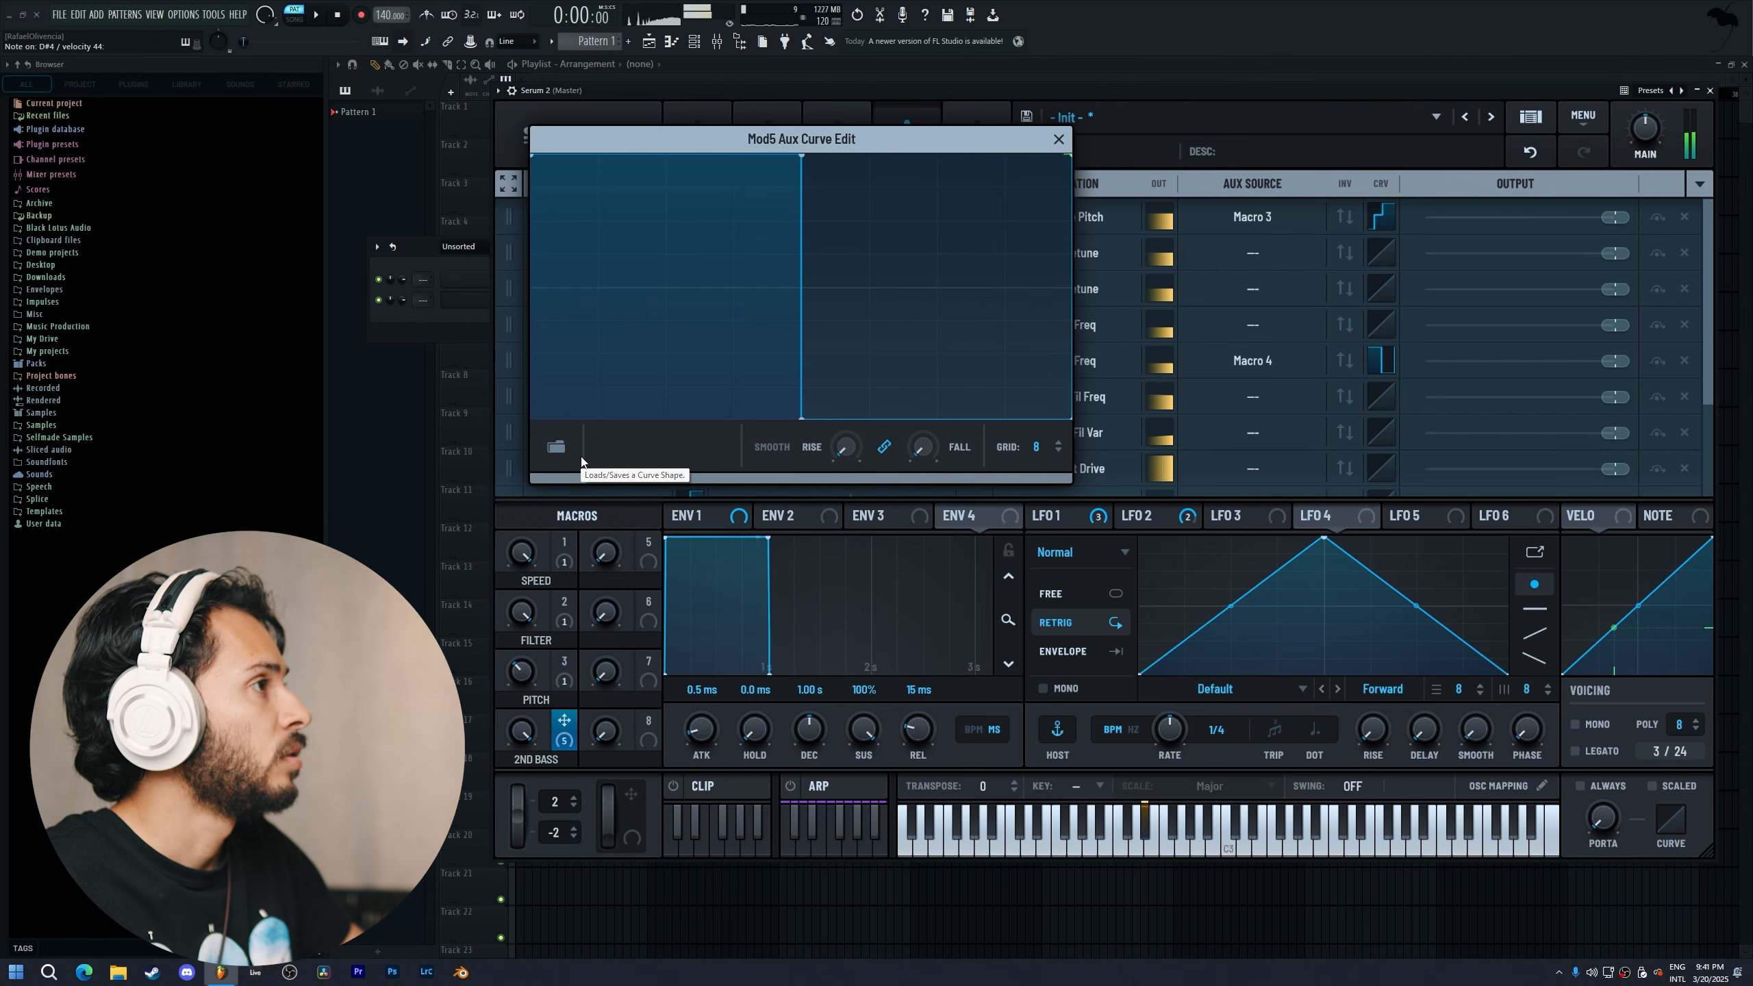
Reset the end point of the Mod5 aux curve, lower it to zero again and sweep the Filter macro, including 0, while playing
double_click(1068, 415)
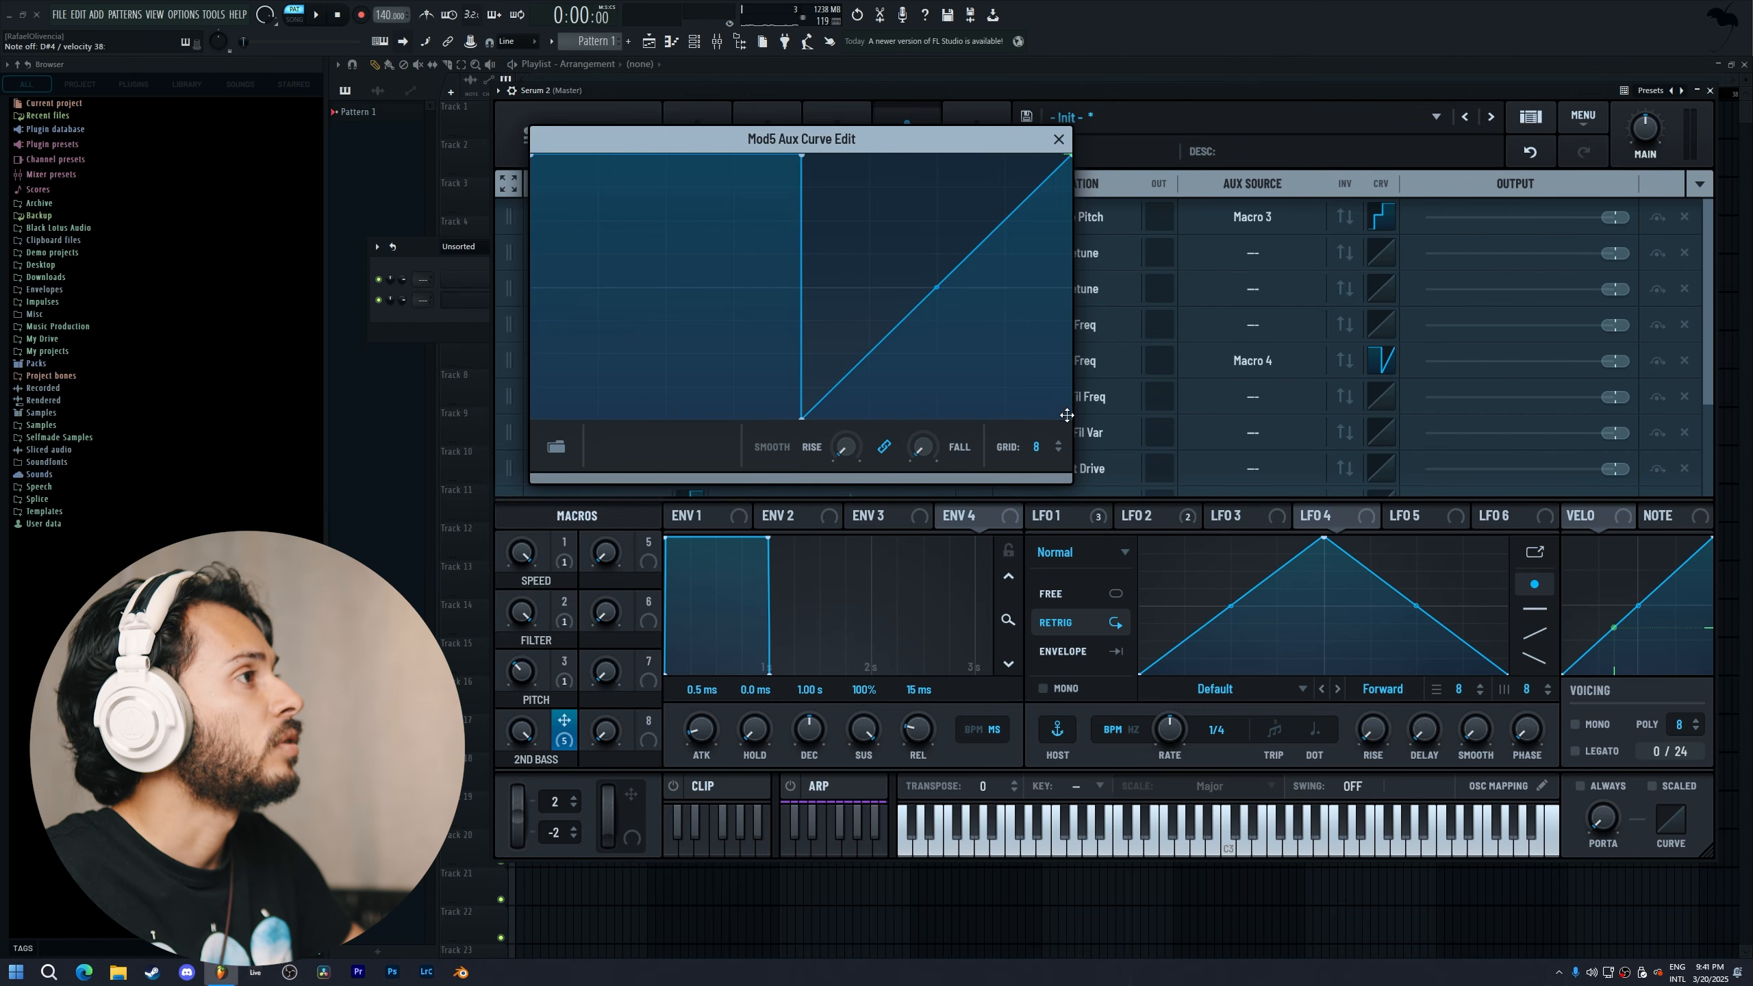
left_click_drag(1067, 181, 1074, 518)
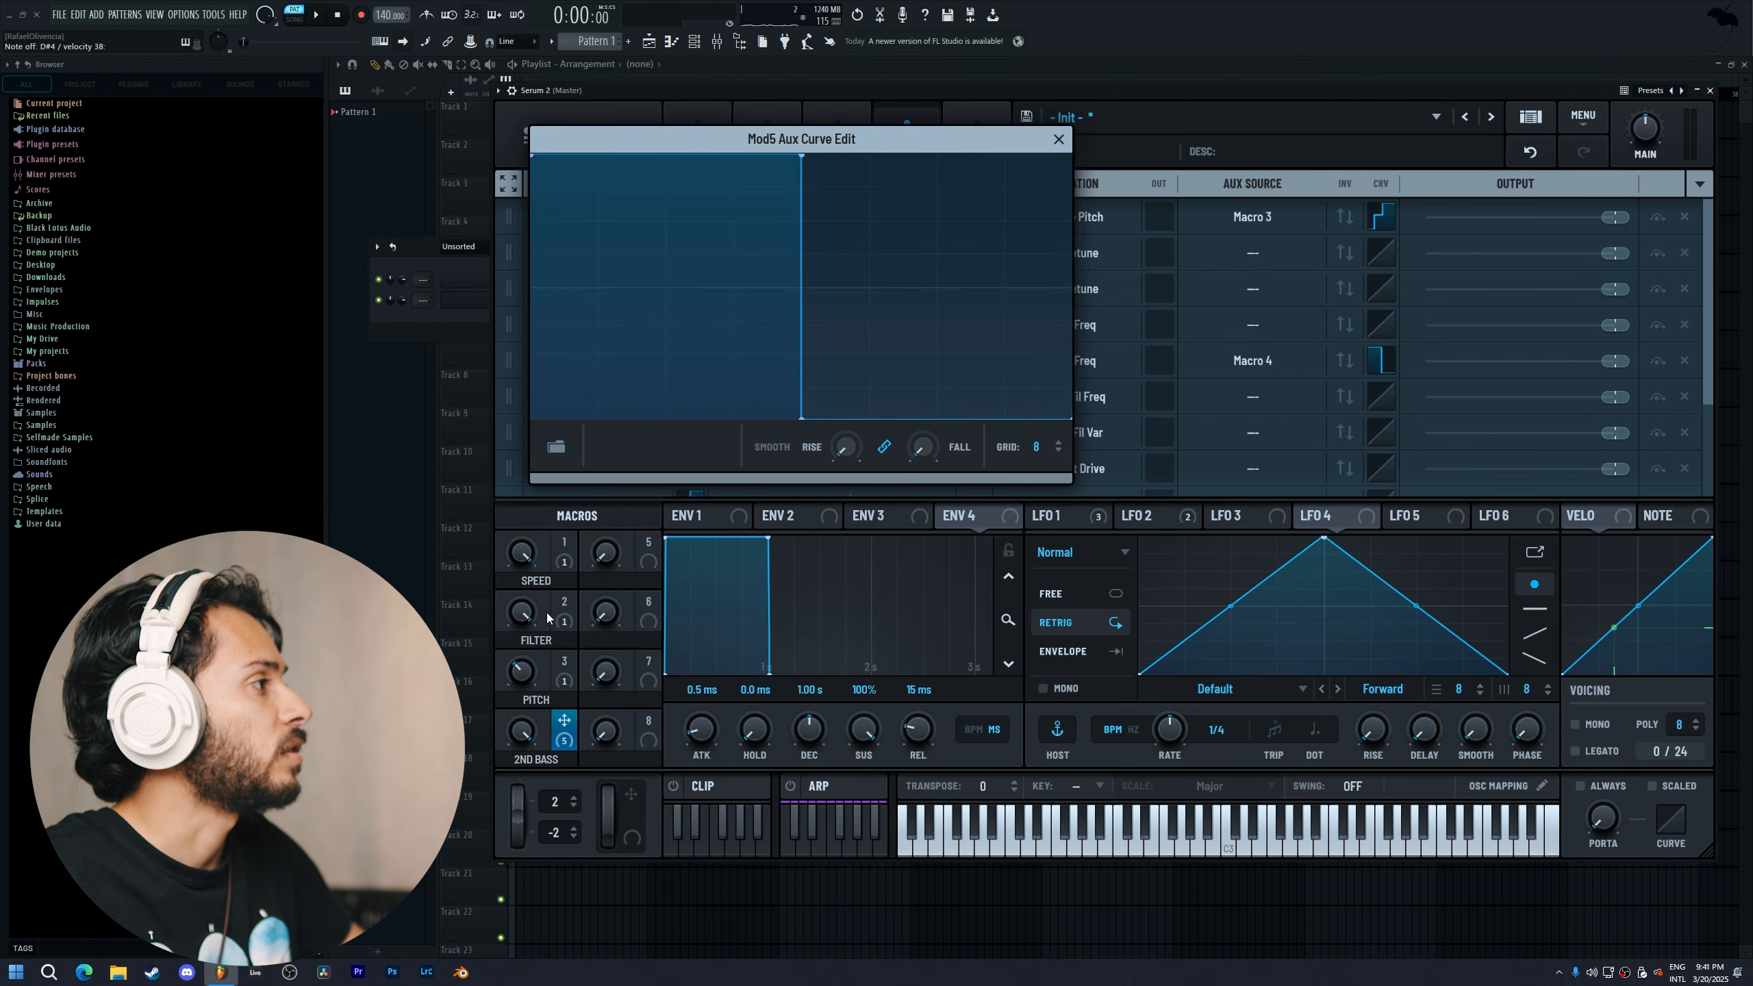
left_click_drag(521, 611, 519, 685)
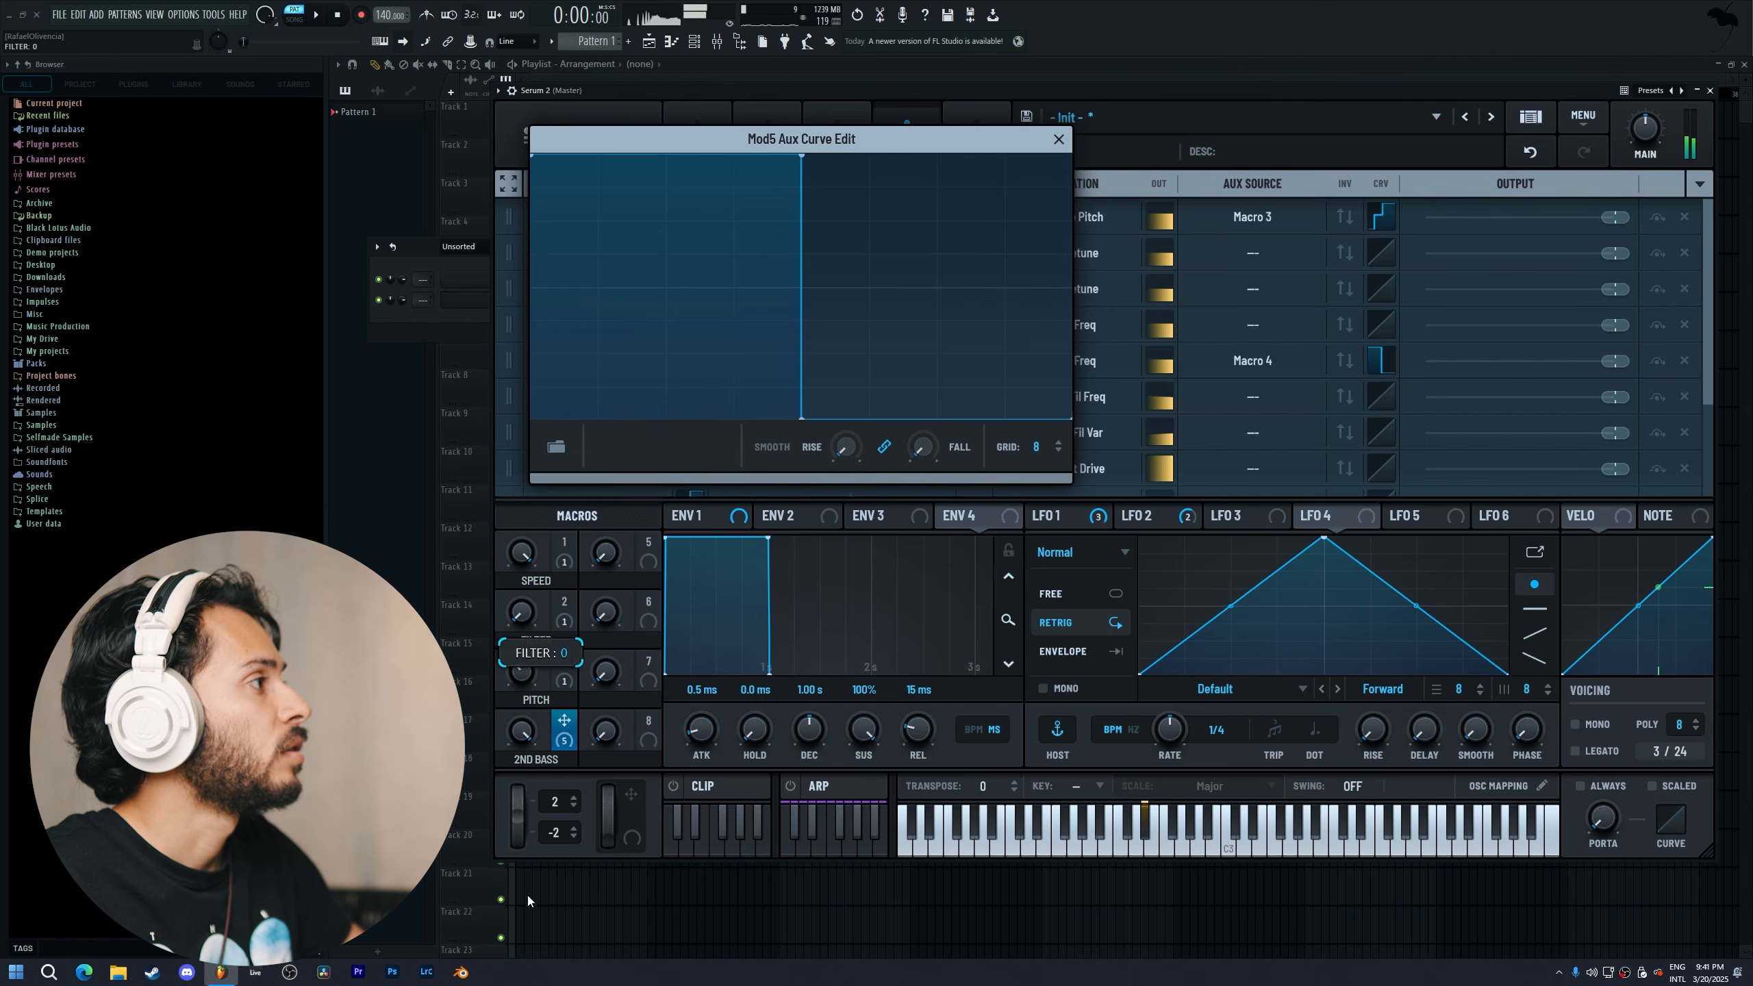
left_click(1056, 140)
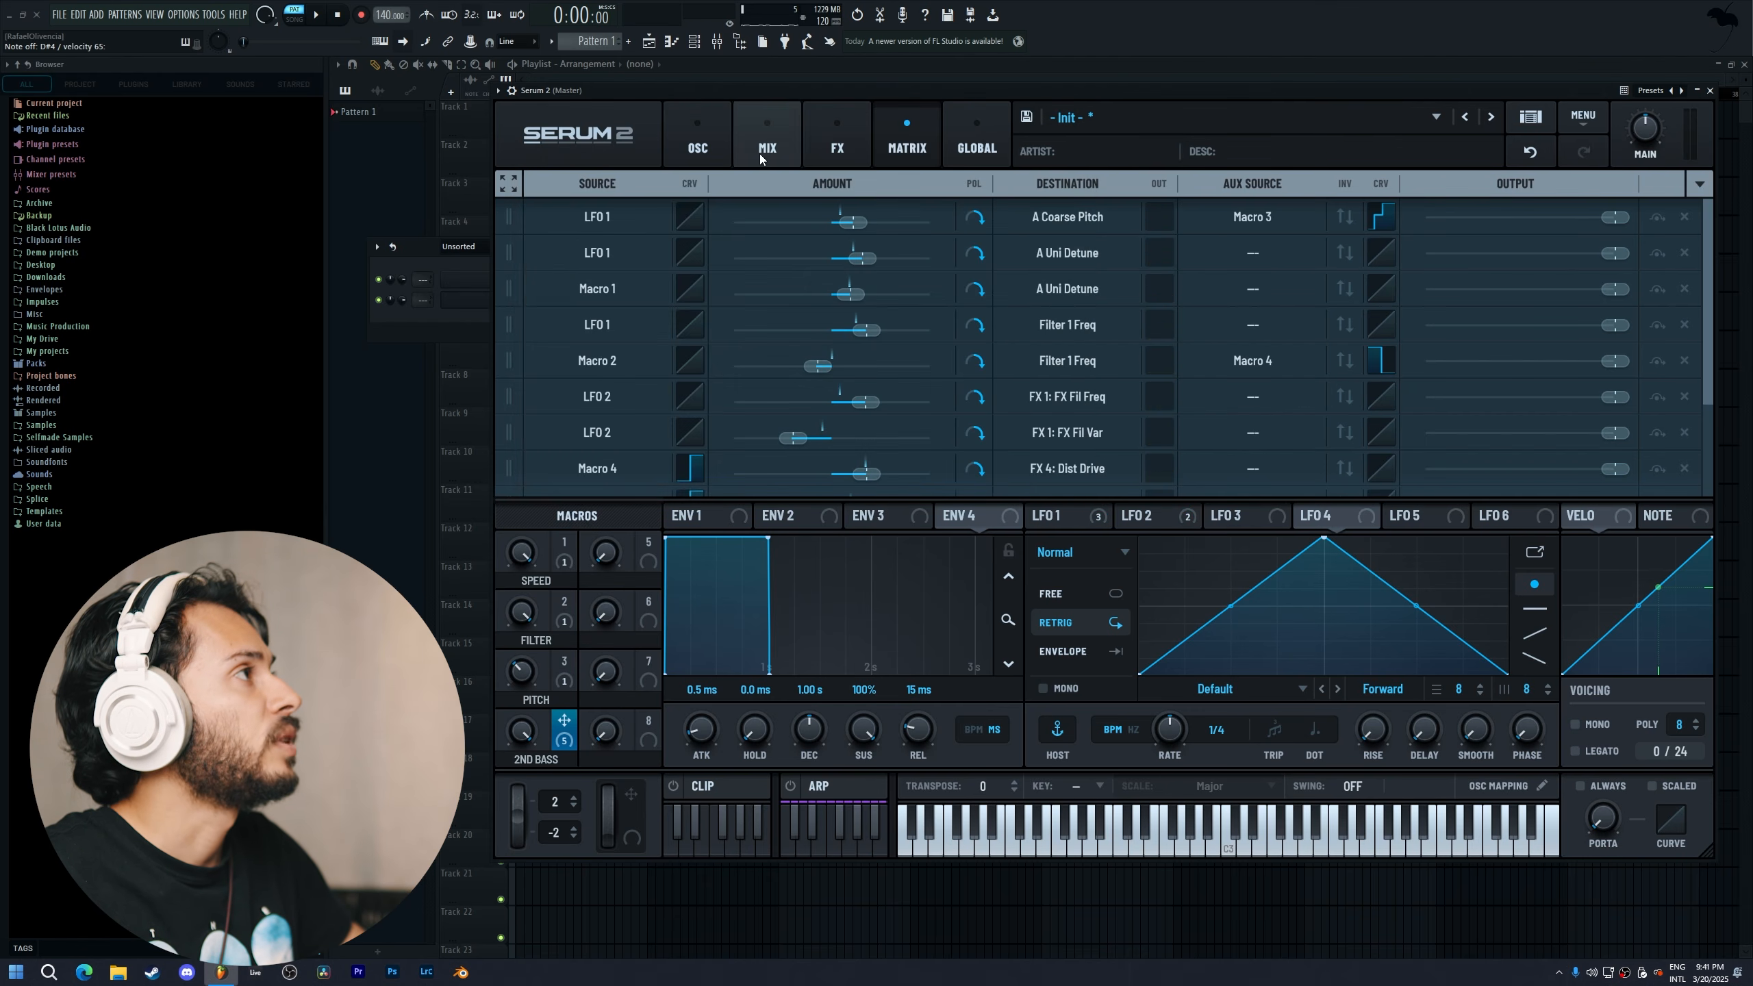
left_click(723, 142)
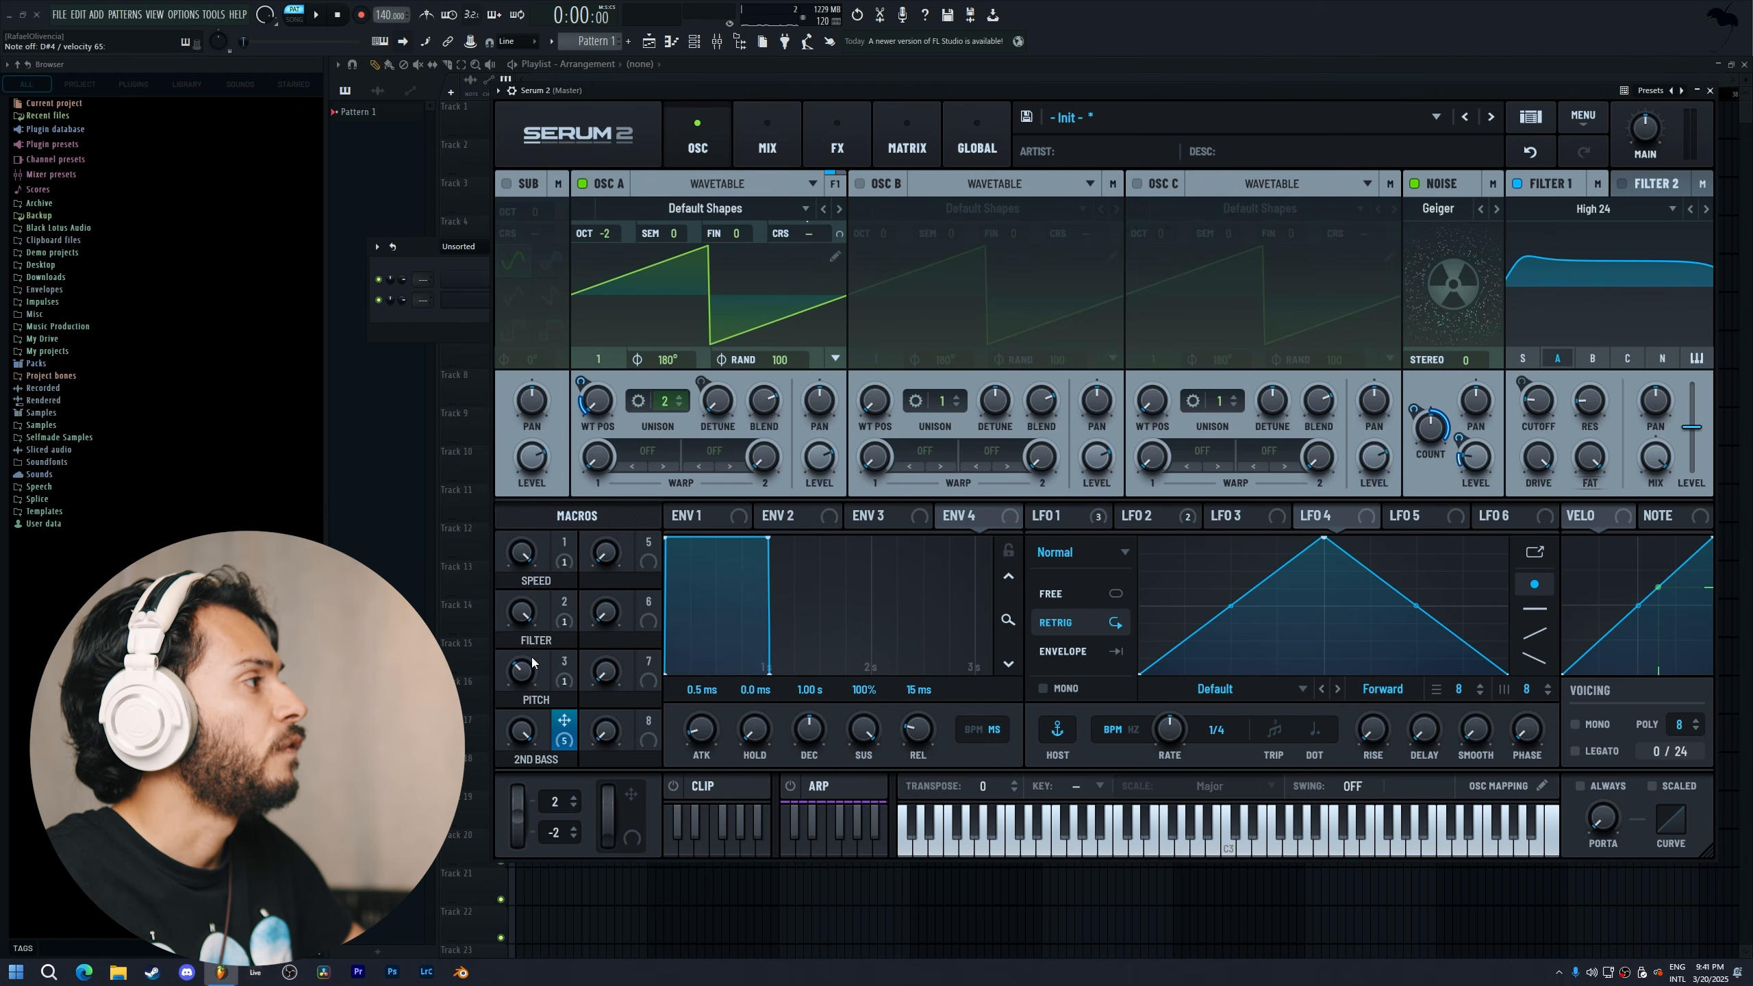
left_click_drag(525, 612, 527, 929)
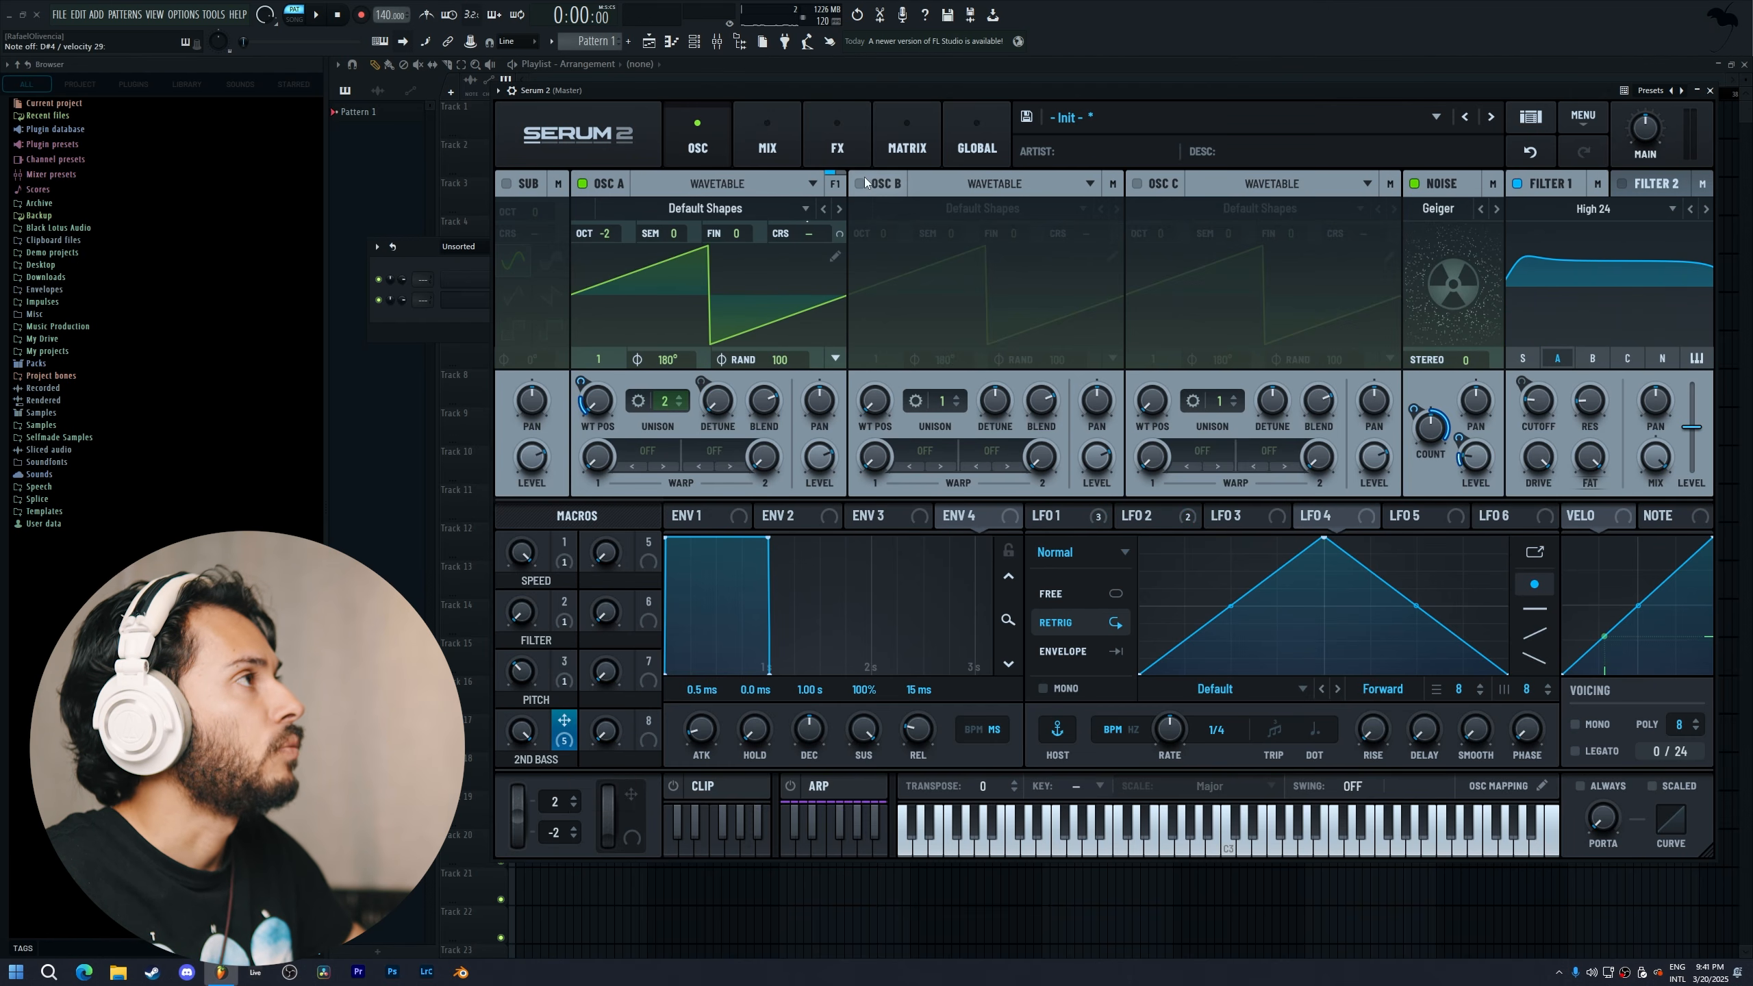
Set Macro 4 as the aux source of the LFO 1 to Filter 1 Freq modulation
left_click(892, 146)
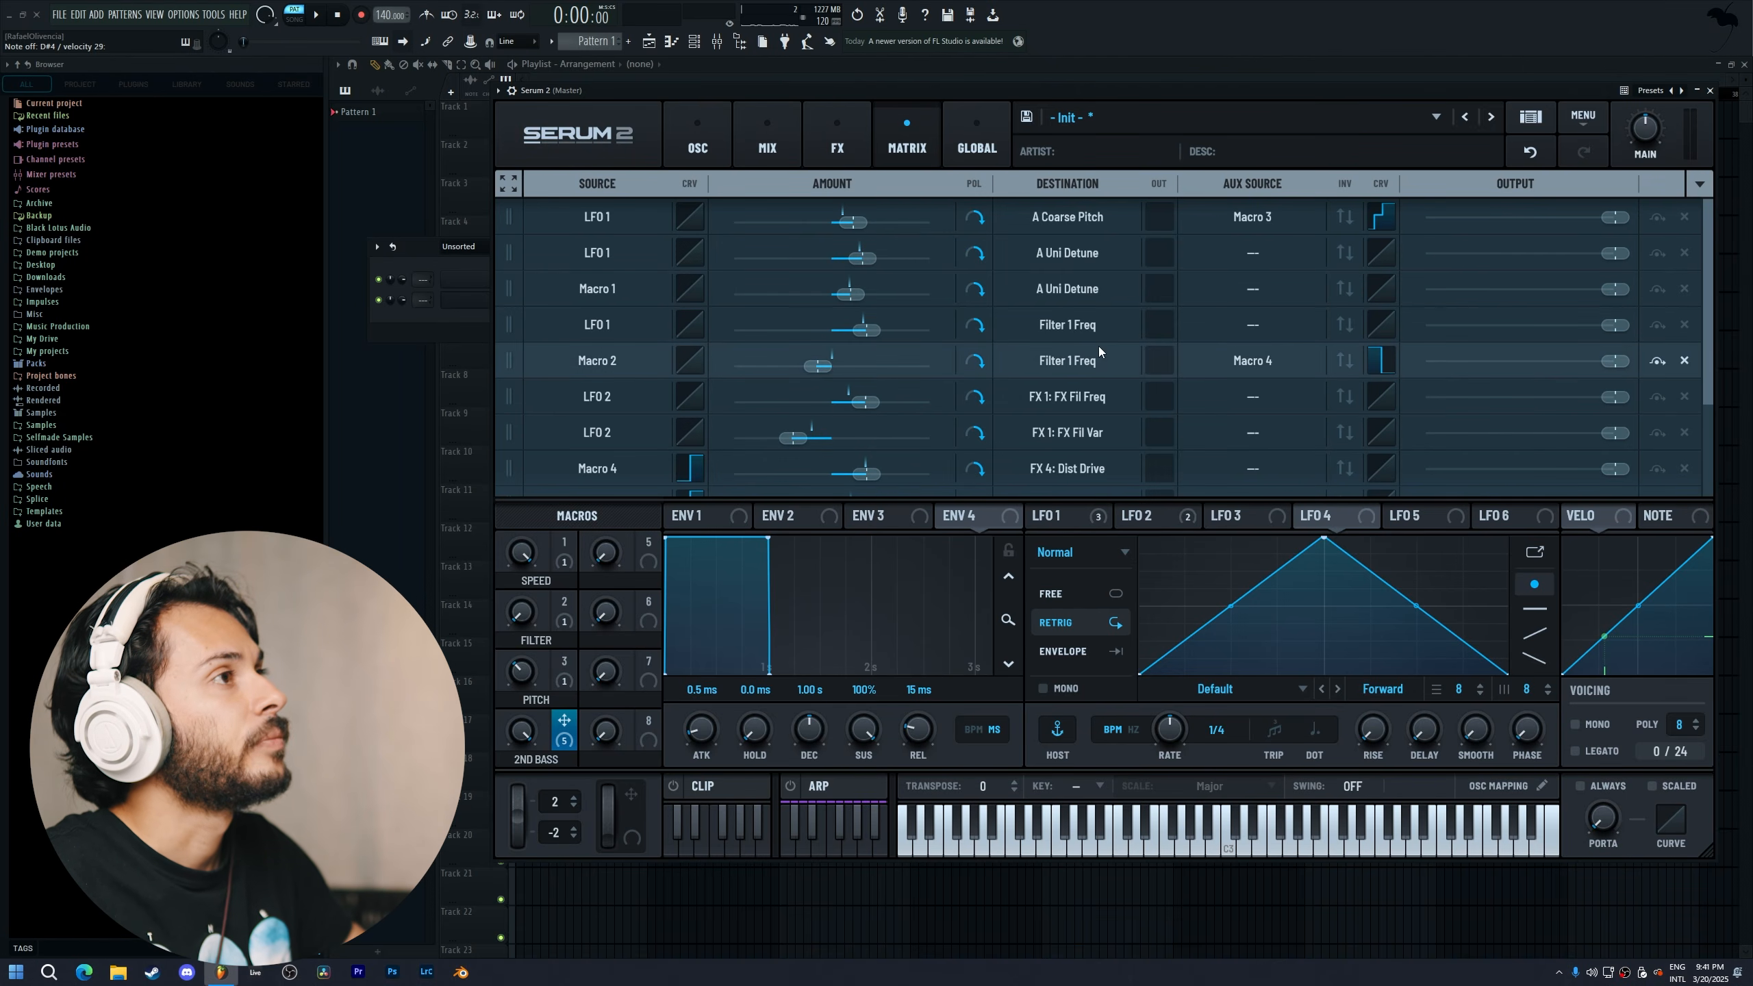
left_click(1253, 327)
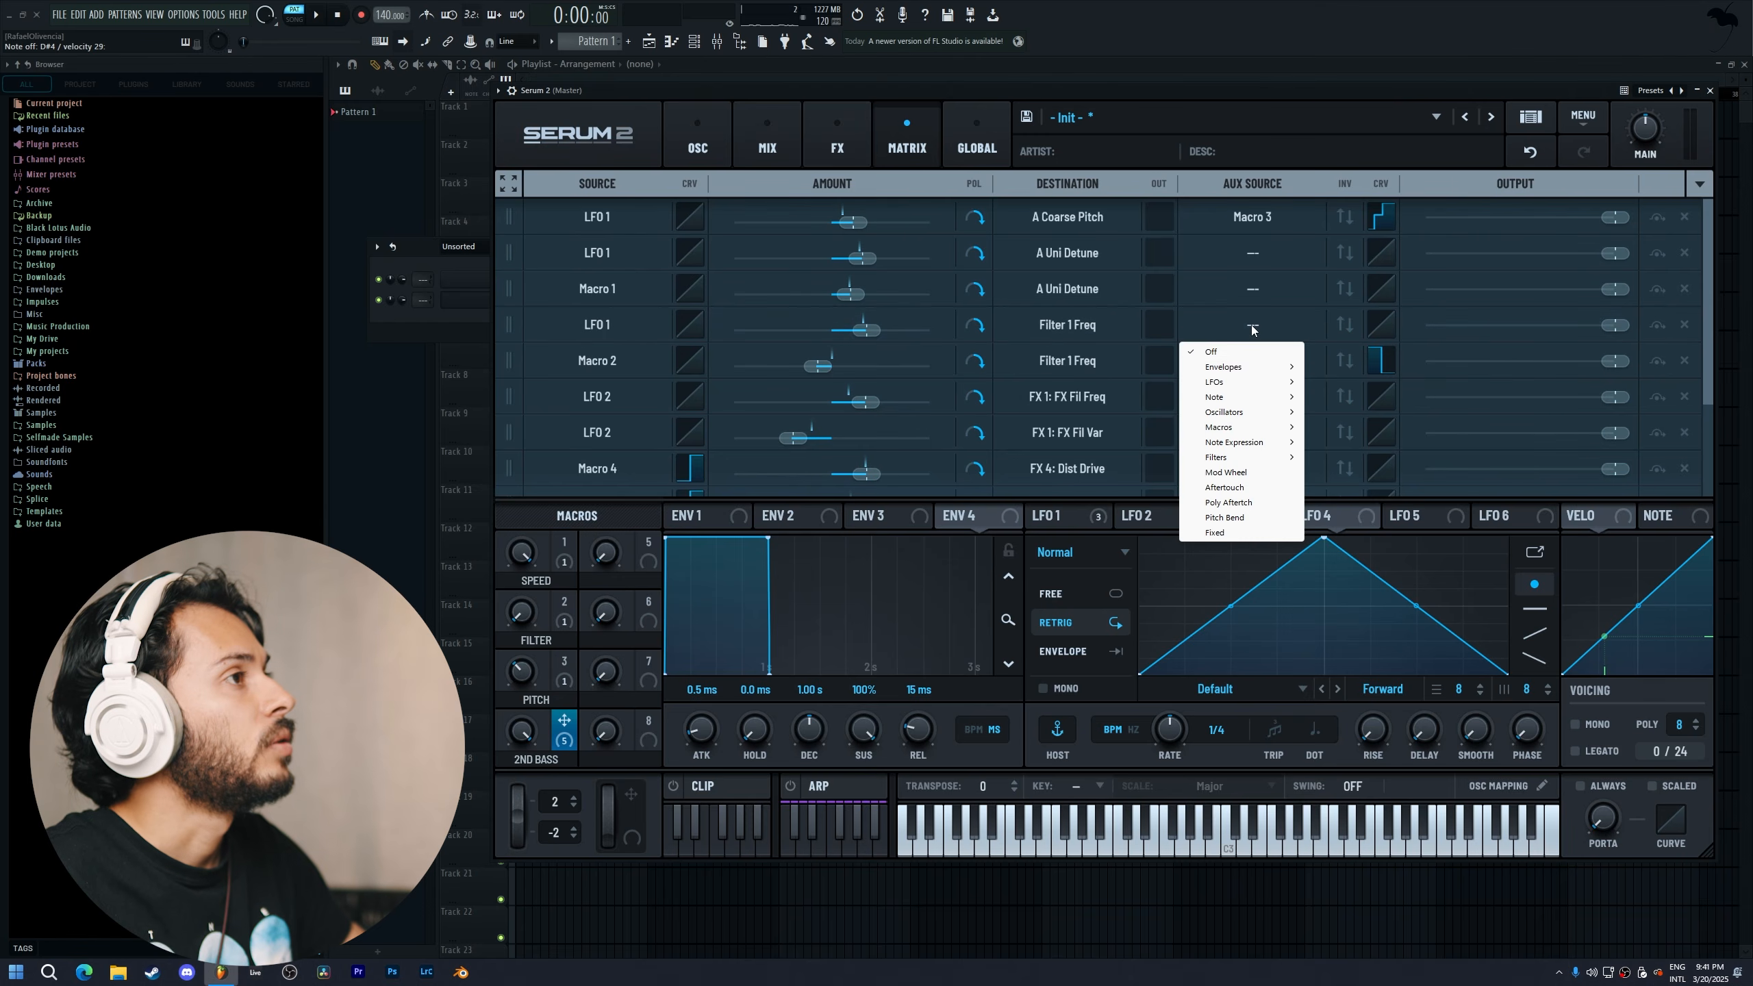
mouse_move(1233, 430)
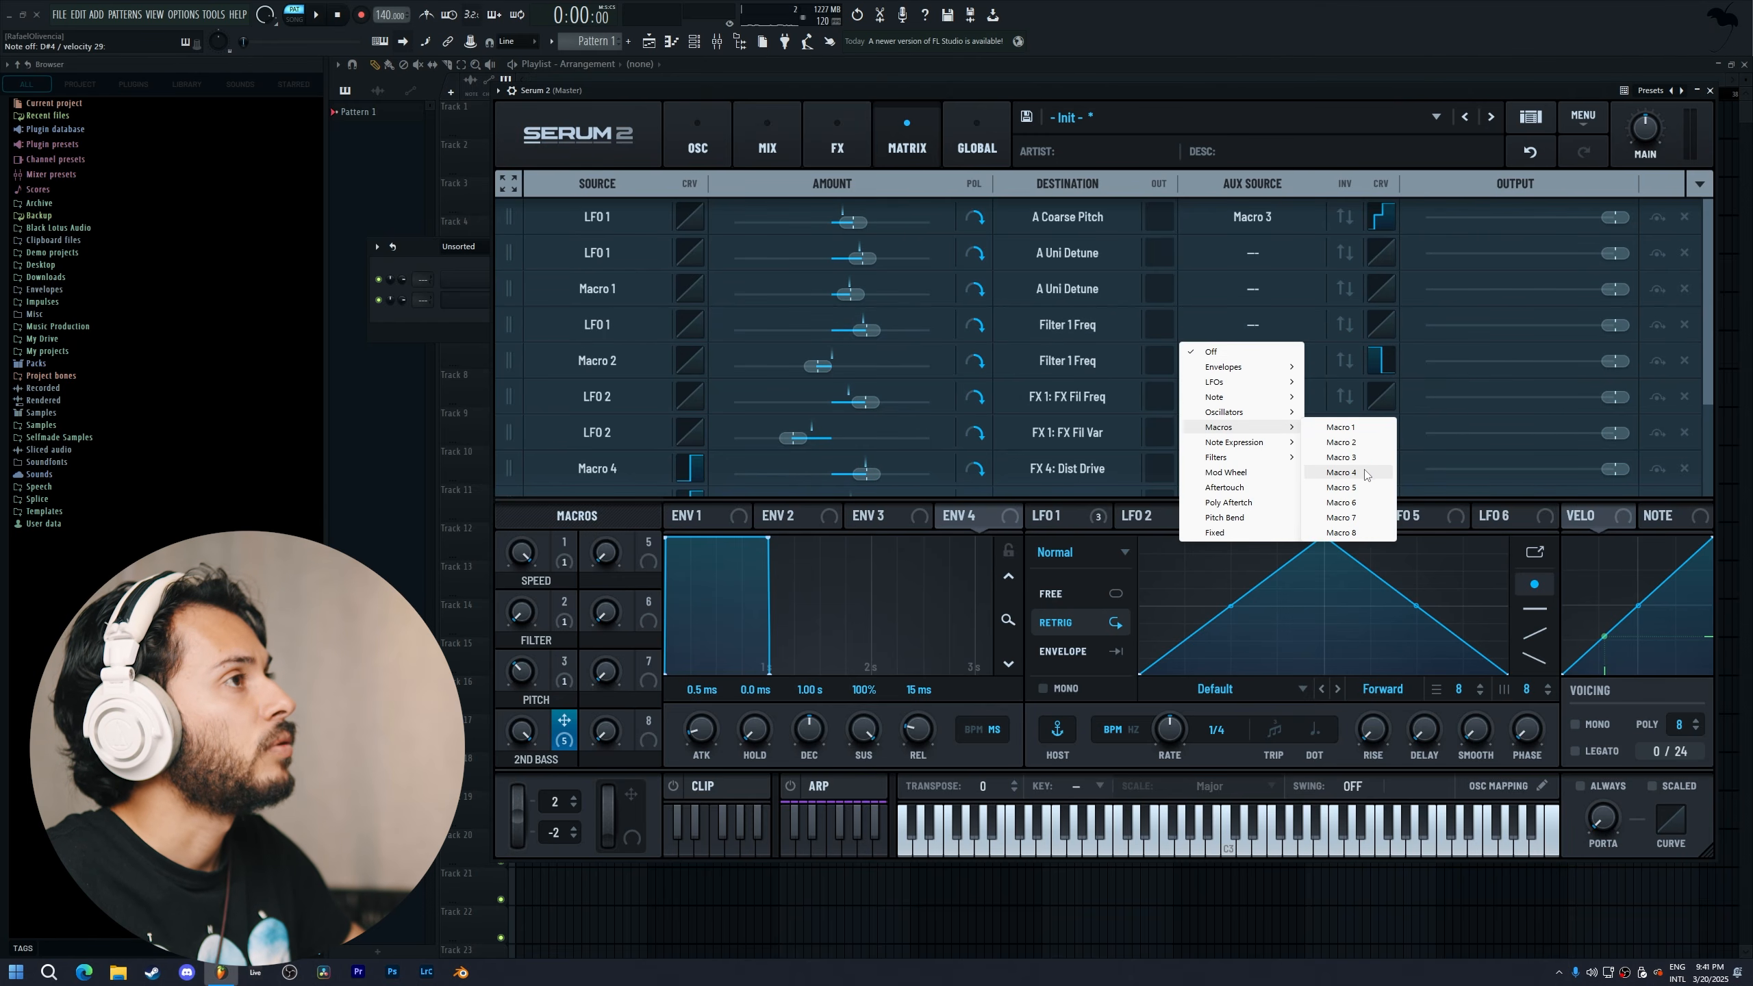
left_click(1354, 473)
Reshape the aux curve of the LFO 1 to Filter 1 Freq modulation into a vertical drop from maximum to zero at its midpoint
left_click(1379, 329)
left_click_drag(802, 286, 778, 321)
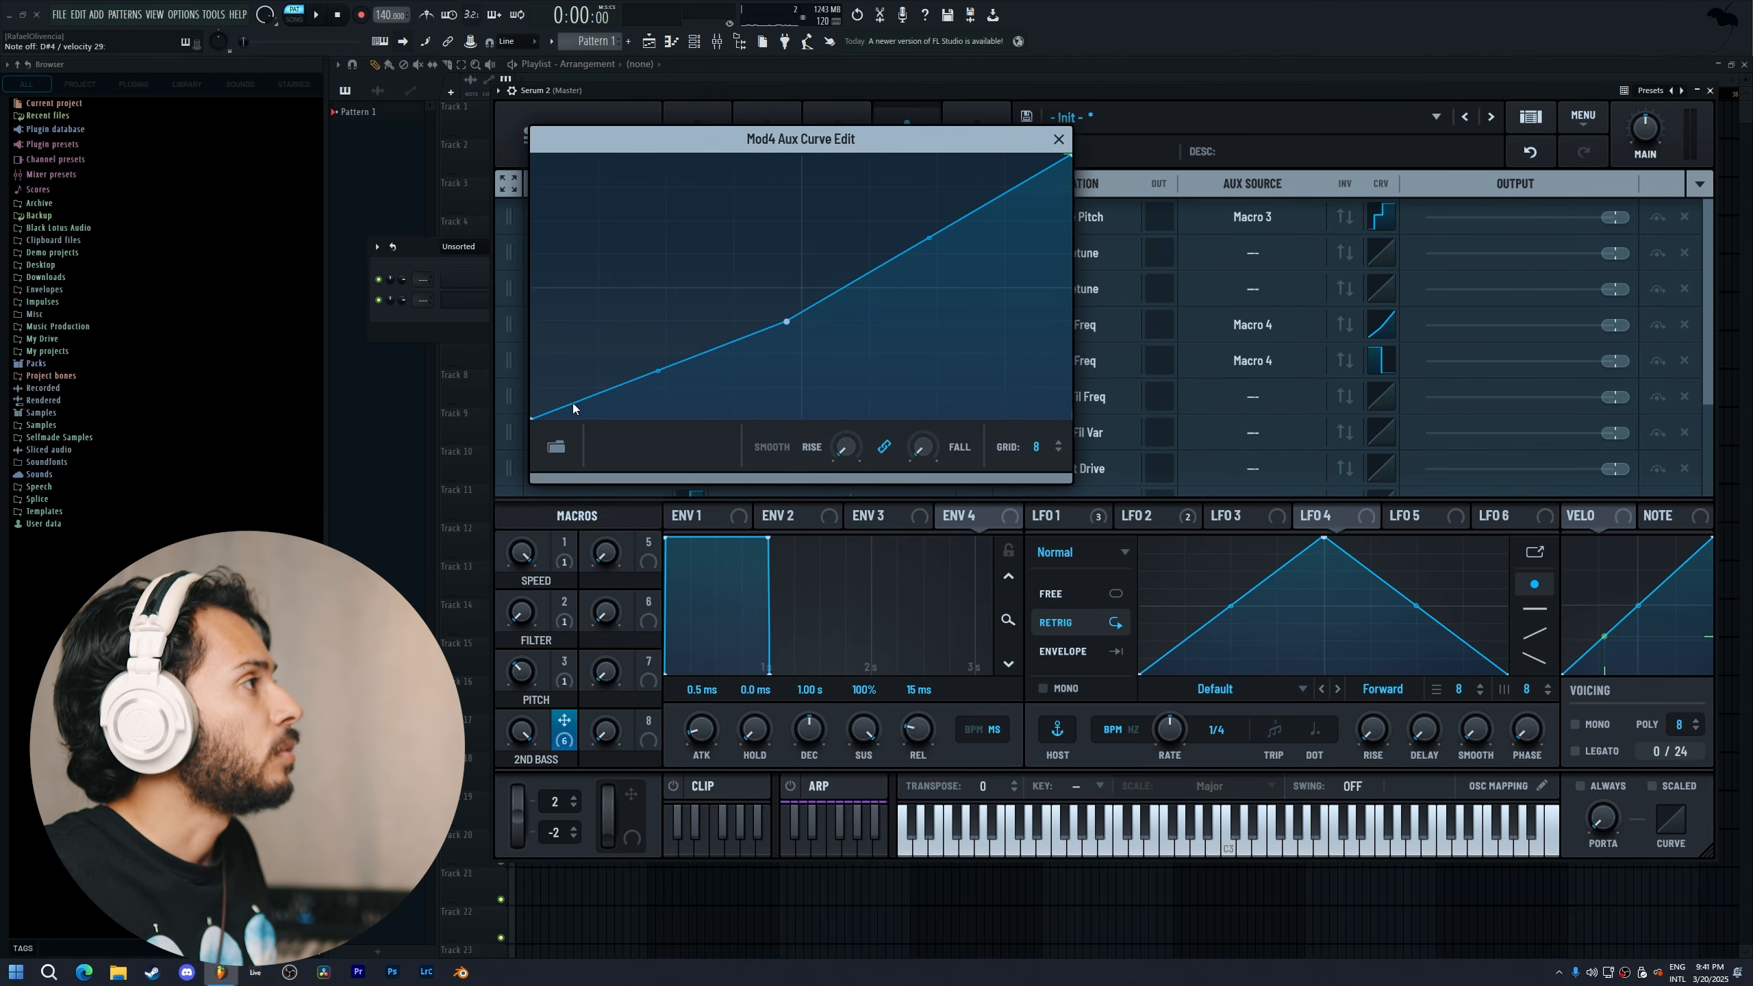
left_click_drag(536, 416, 553, 136)
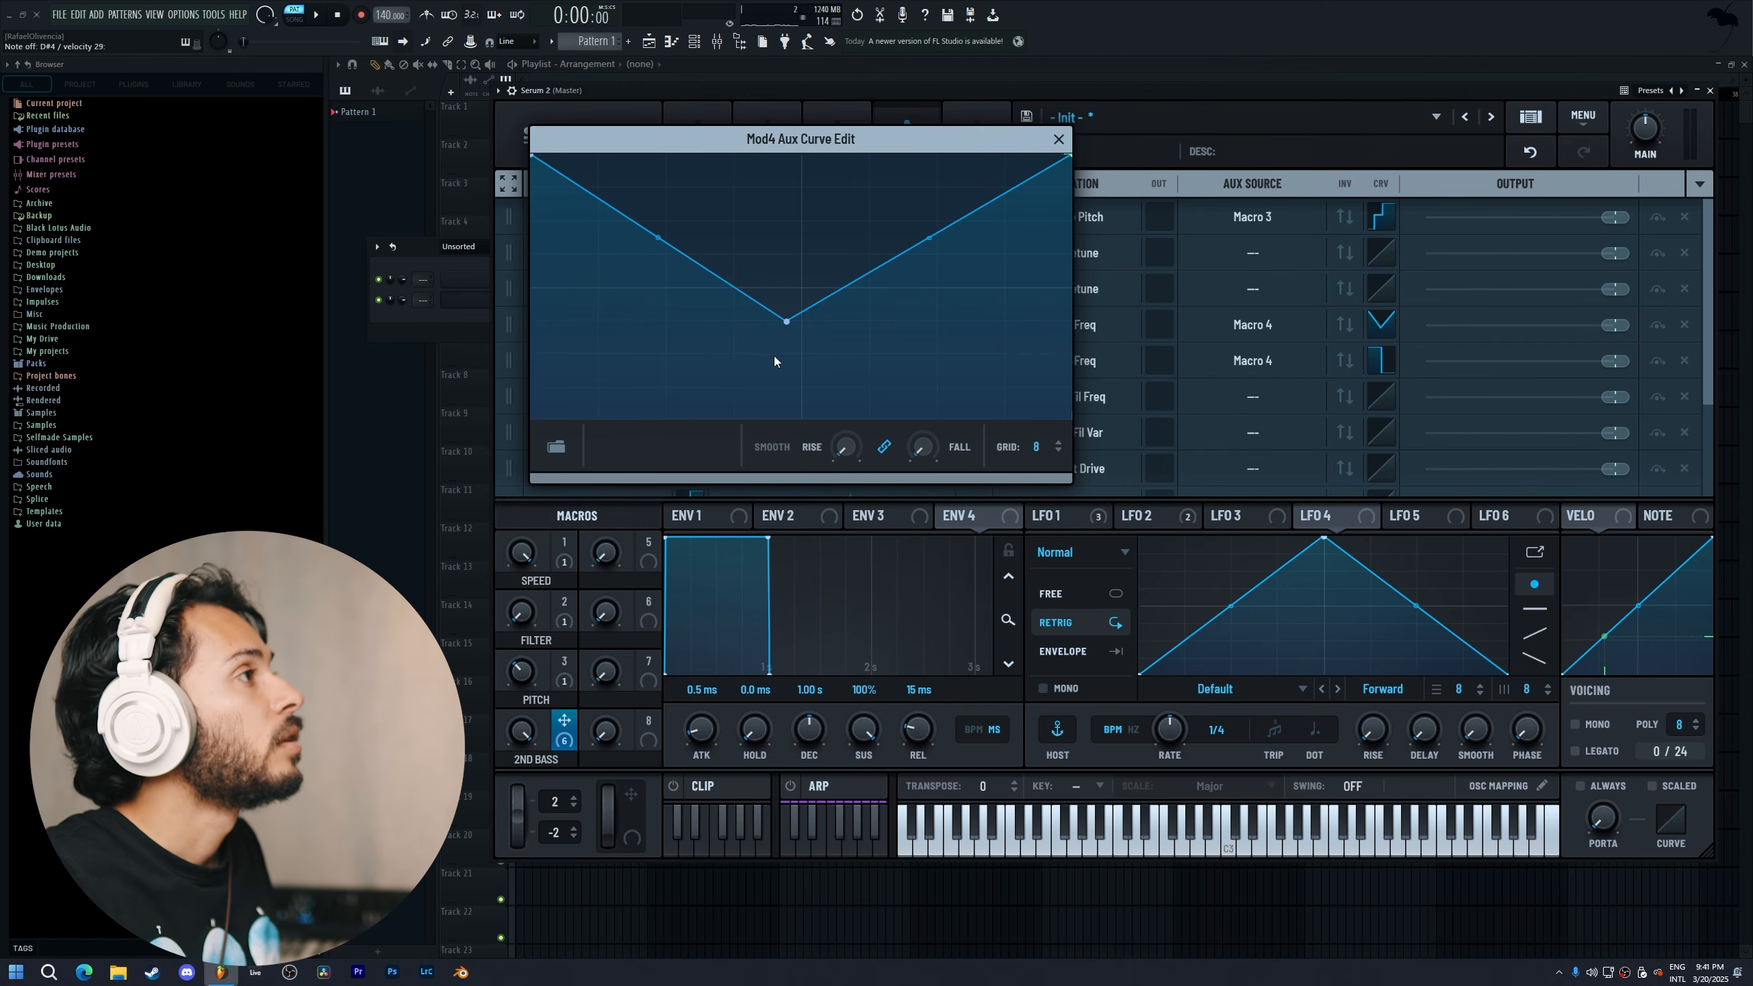
left_click_drag(790, 322, 819, 154)
double_click(894, 227)
left_click_drag(893, 228, 802, 418)
left_click_drag(1067, 156, 1065, 488)
left_click(1058, 139)
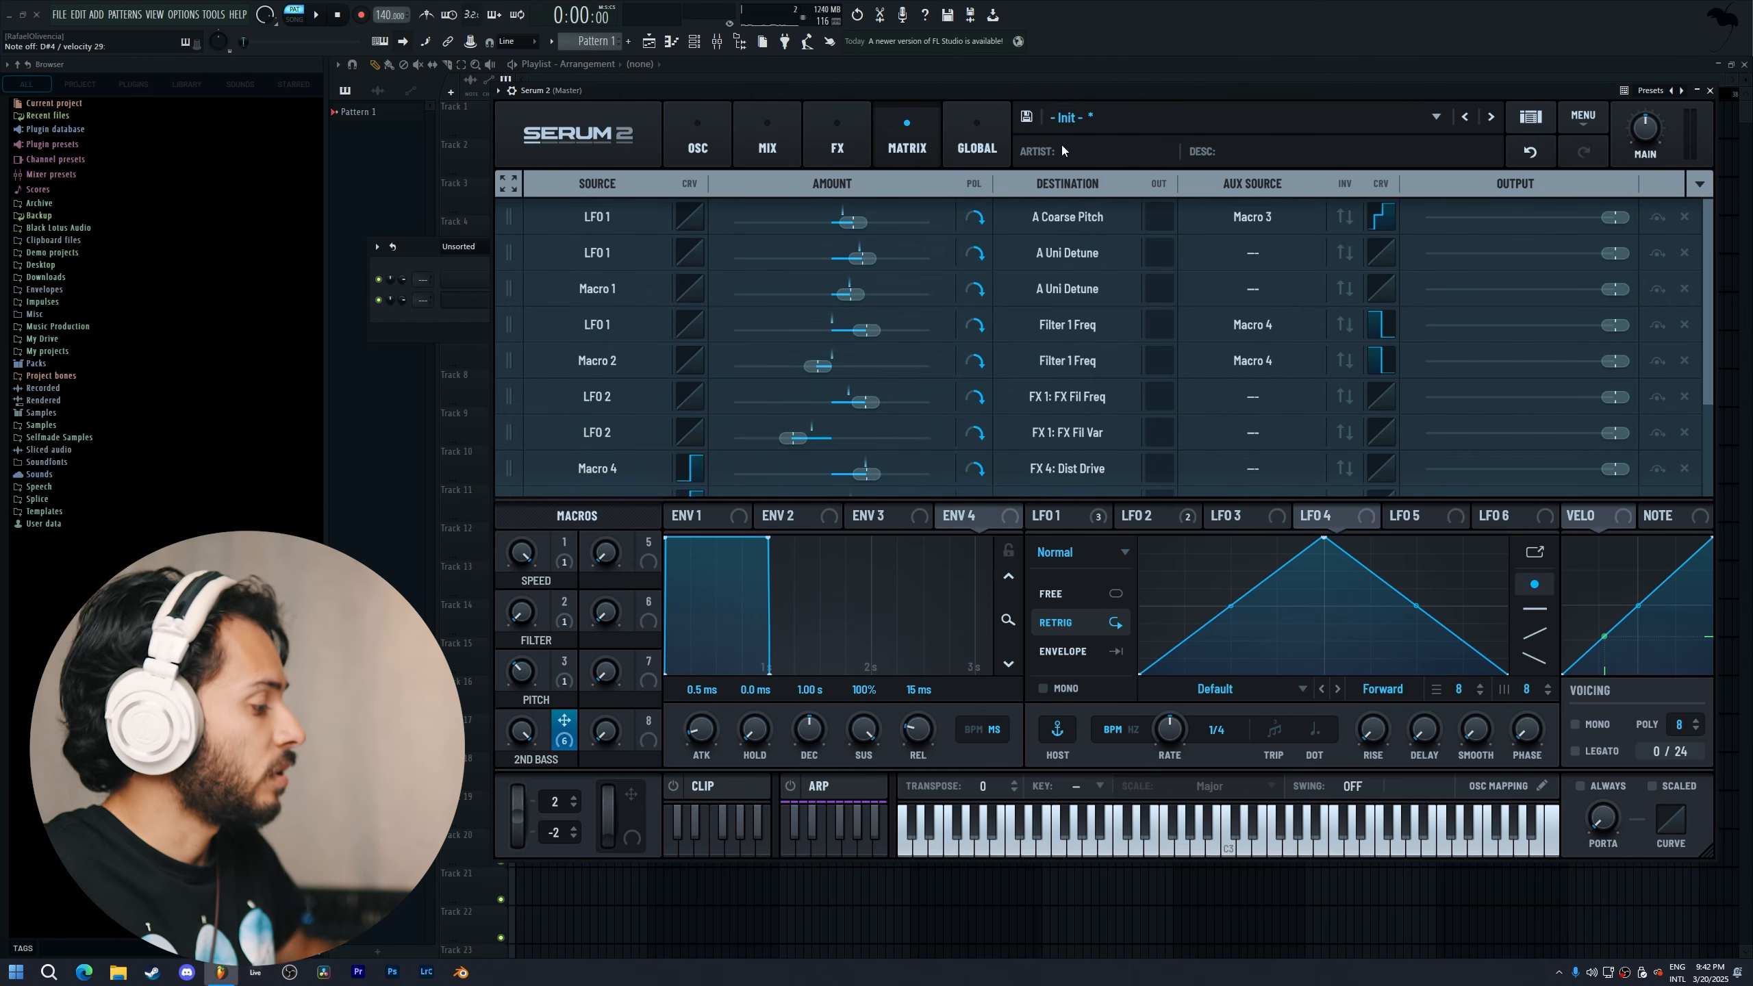
Check the oscillators, effects chain and LFO 2, and set Macro 4 as the aux source of LFO 2 to FX 1: FX Fil Freq
left_click(696, 144)
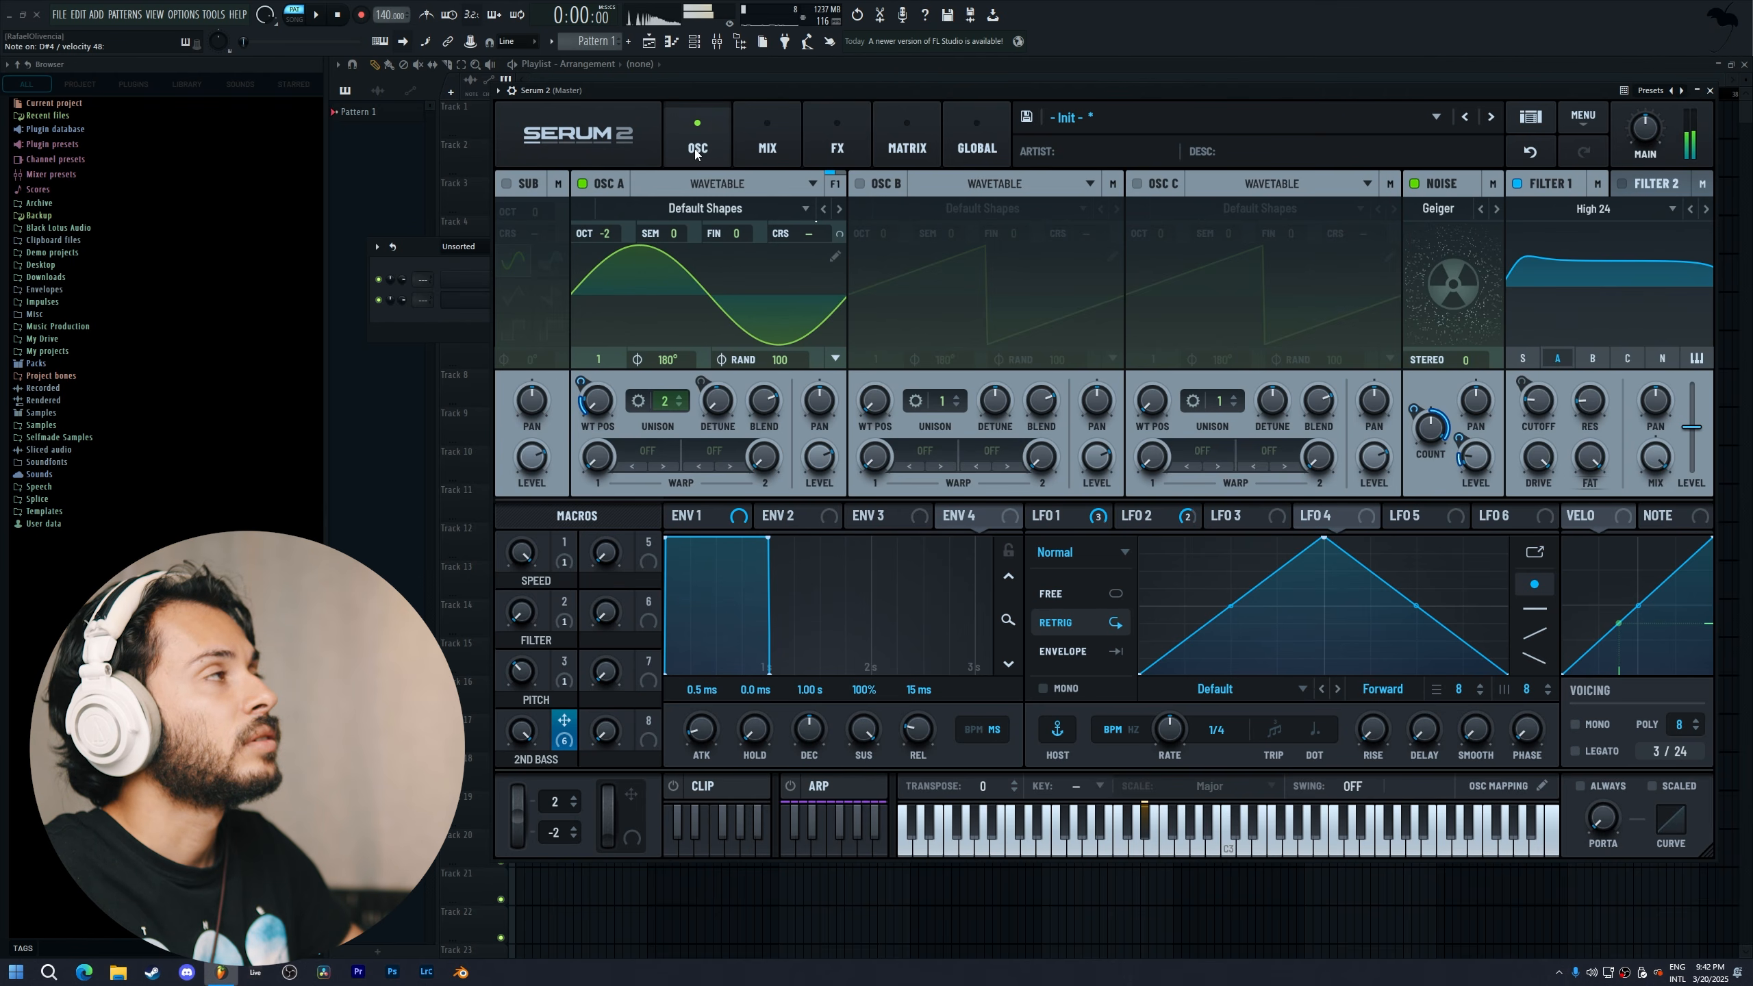
left_click(837, 137)
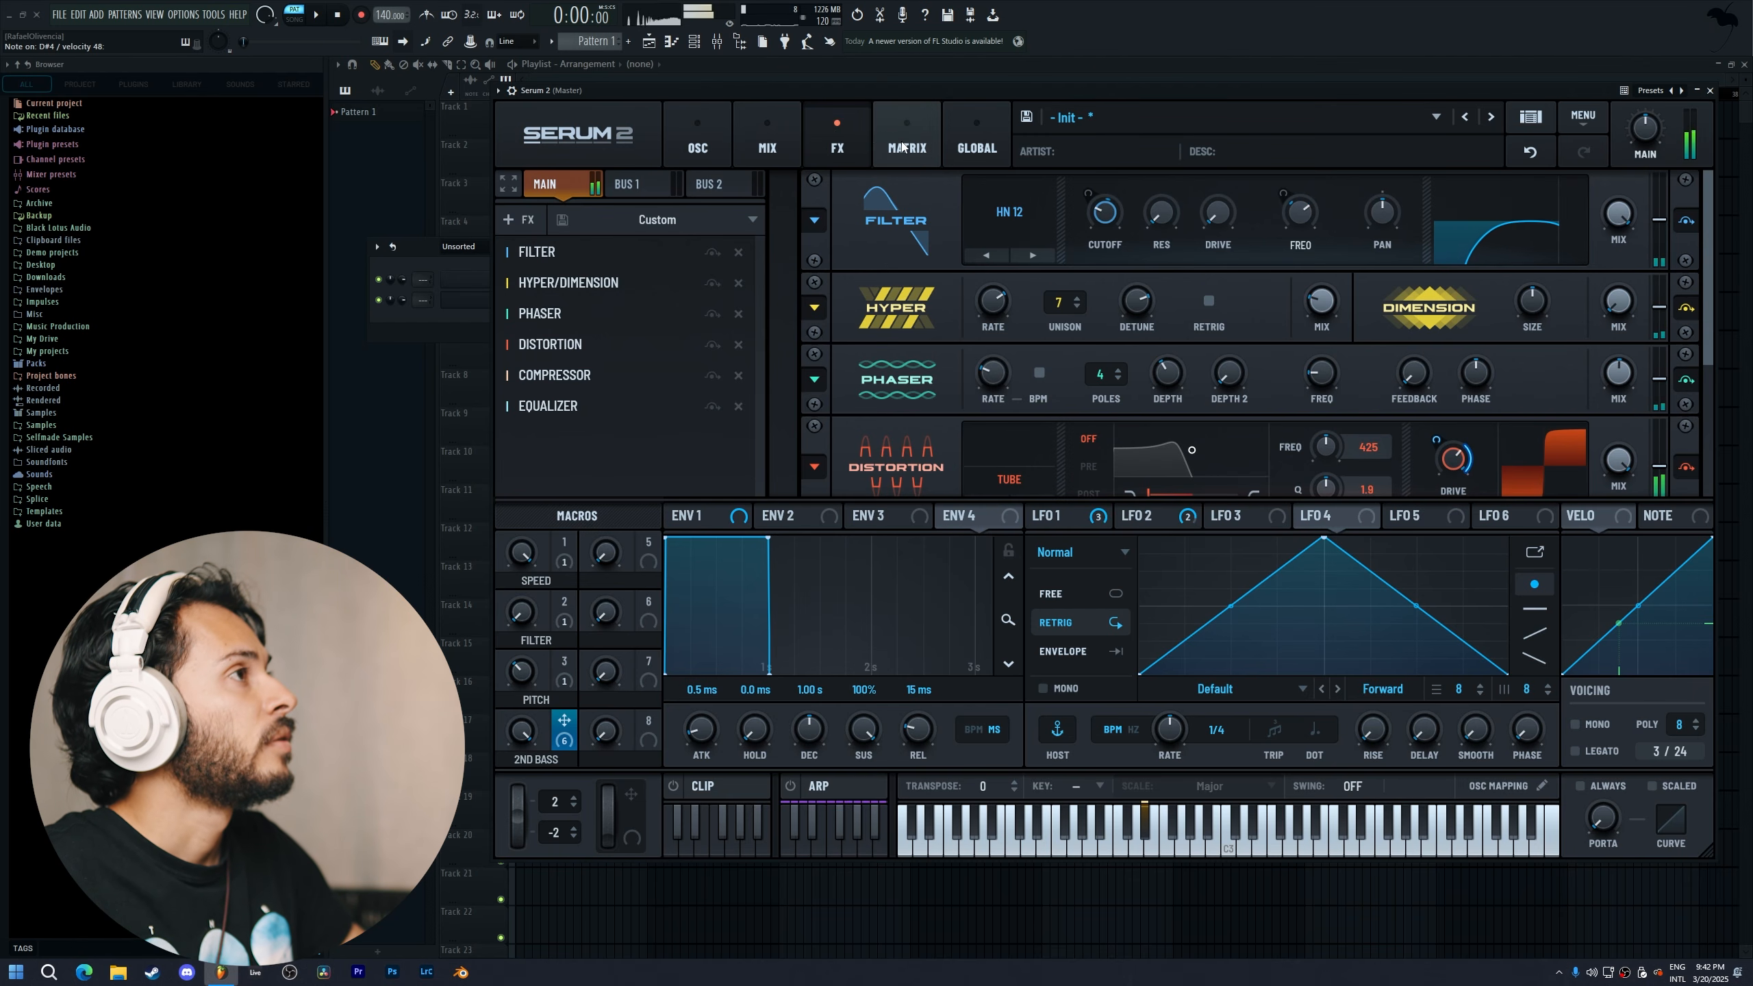
left_click(1139, 516)
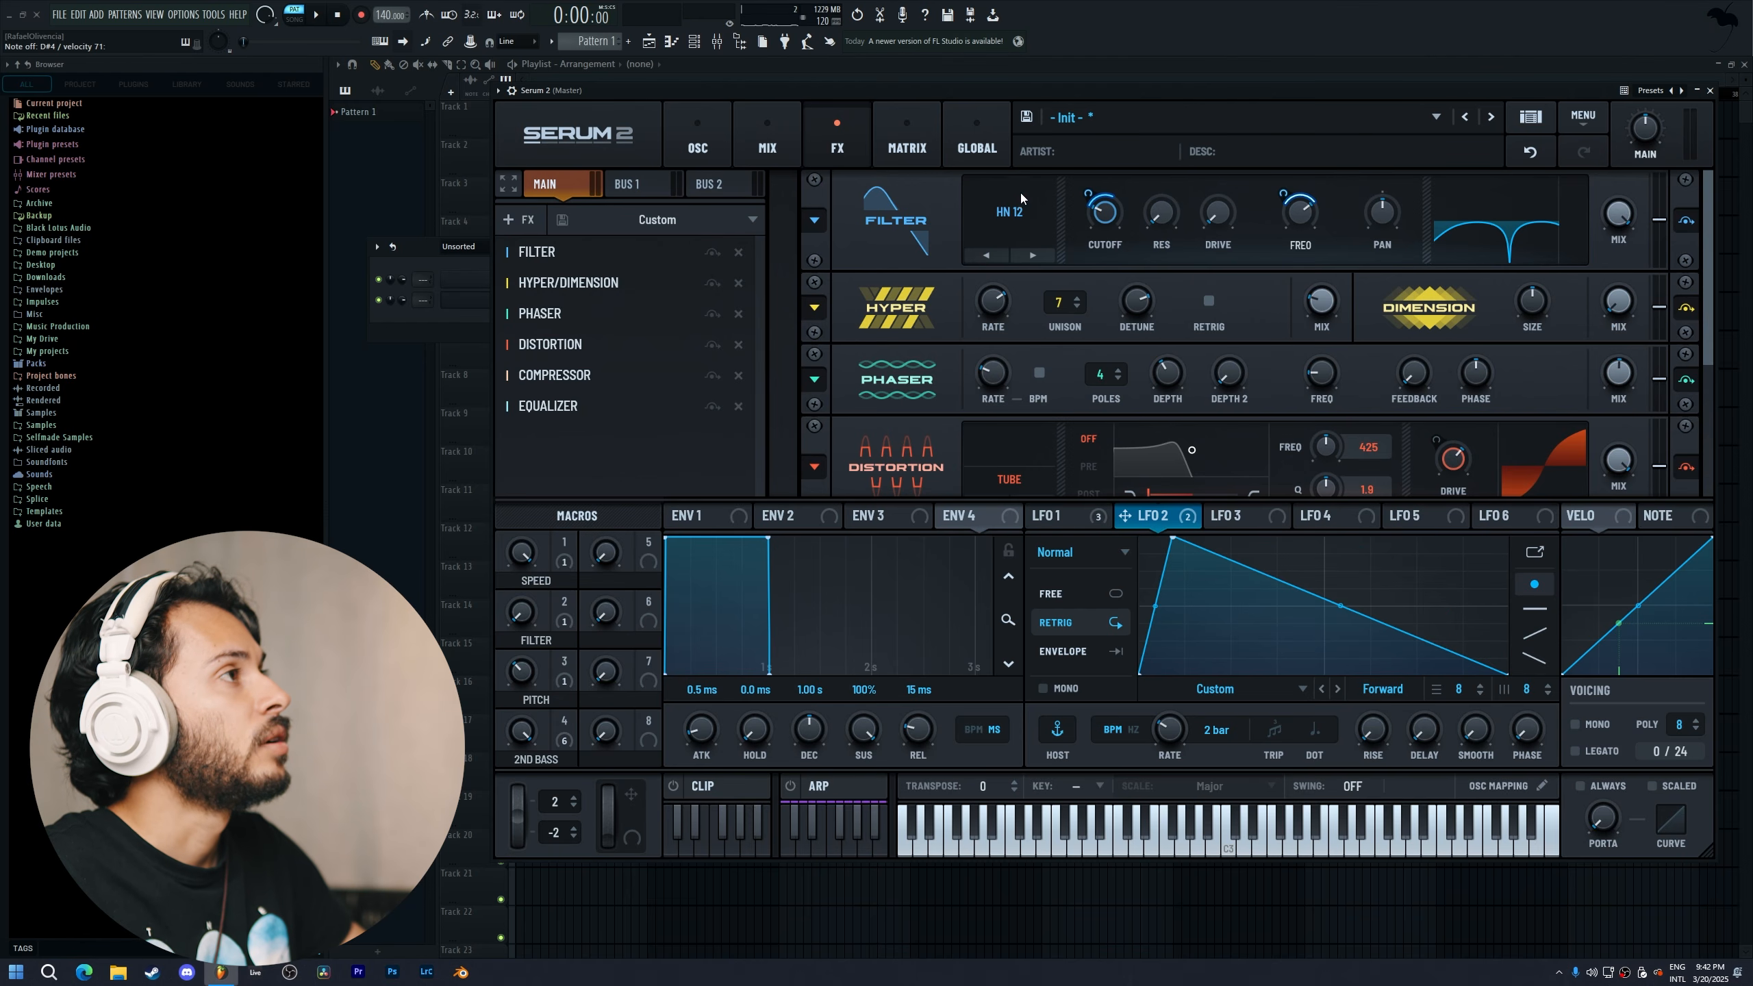
left_click(907, 142)
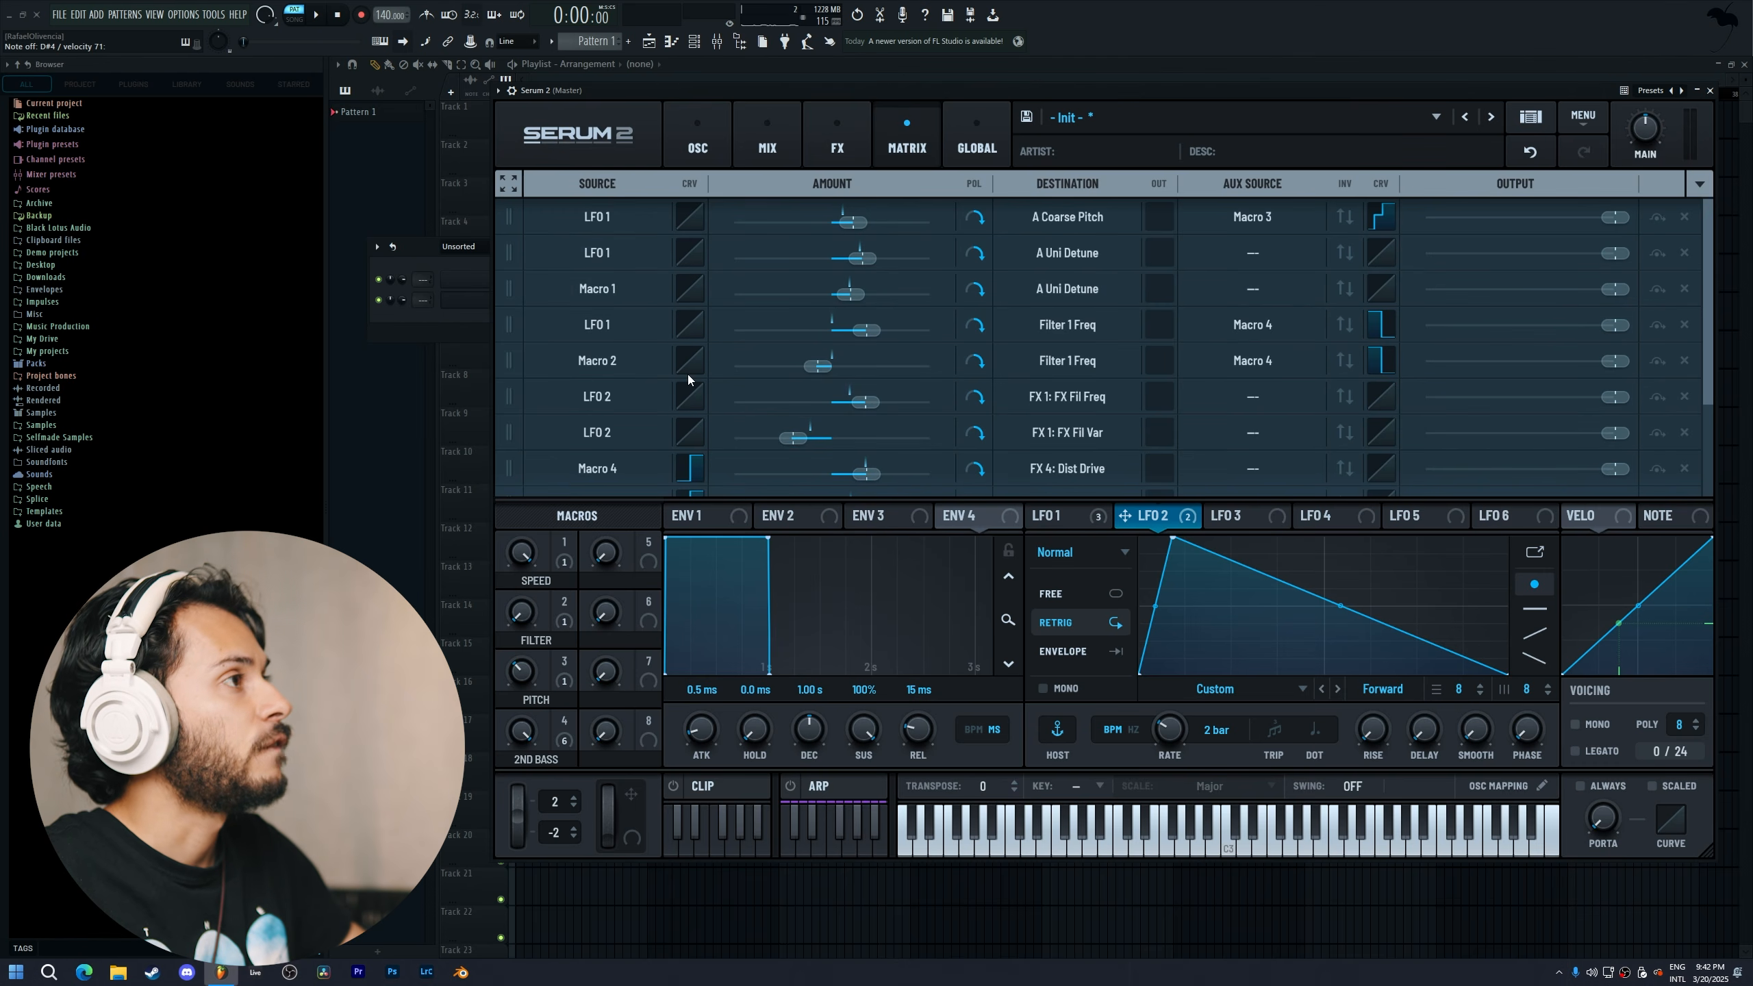
scroll(690, 376, "down", 2)
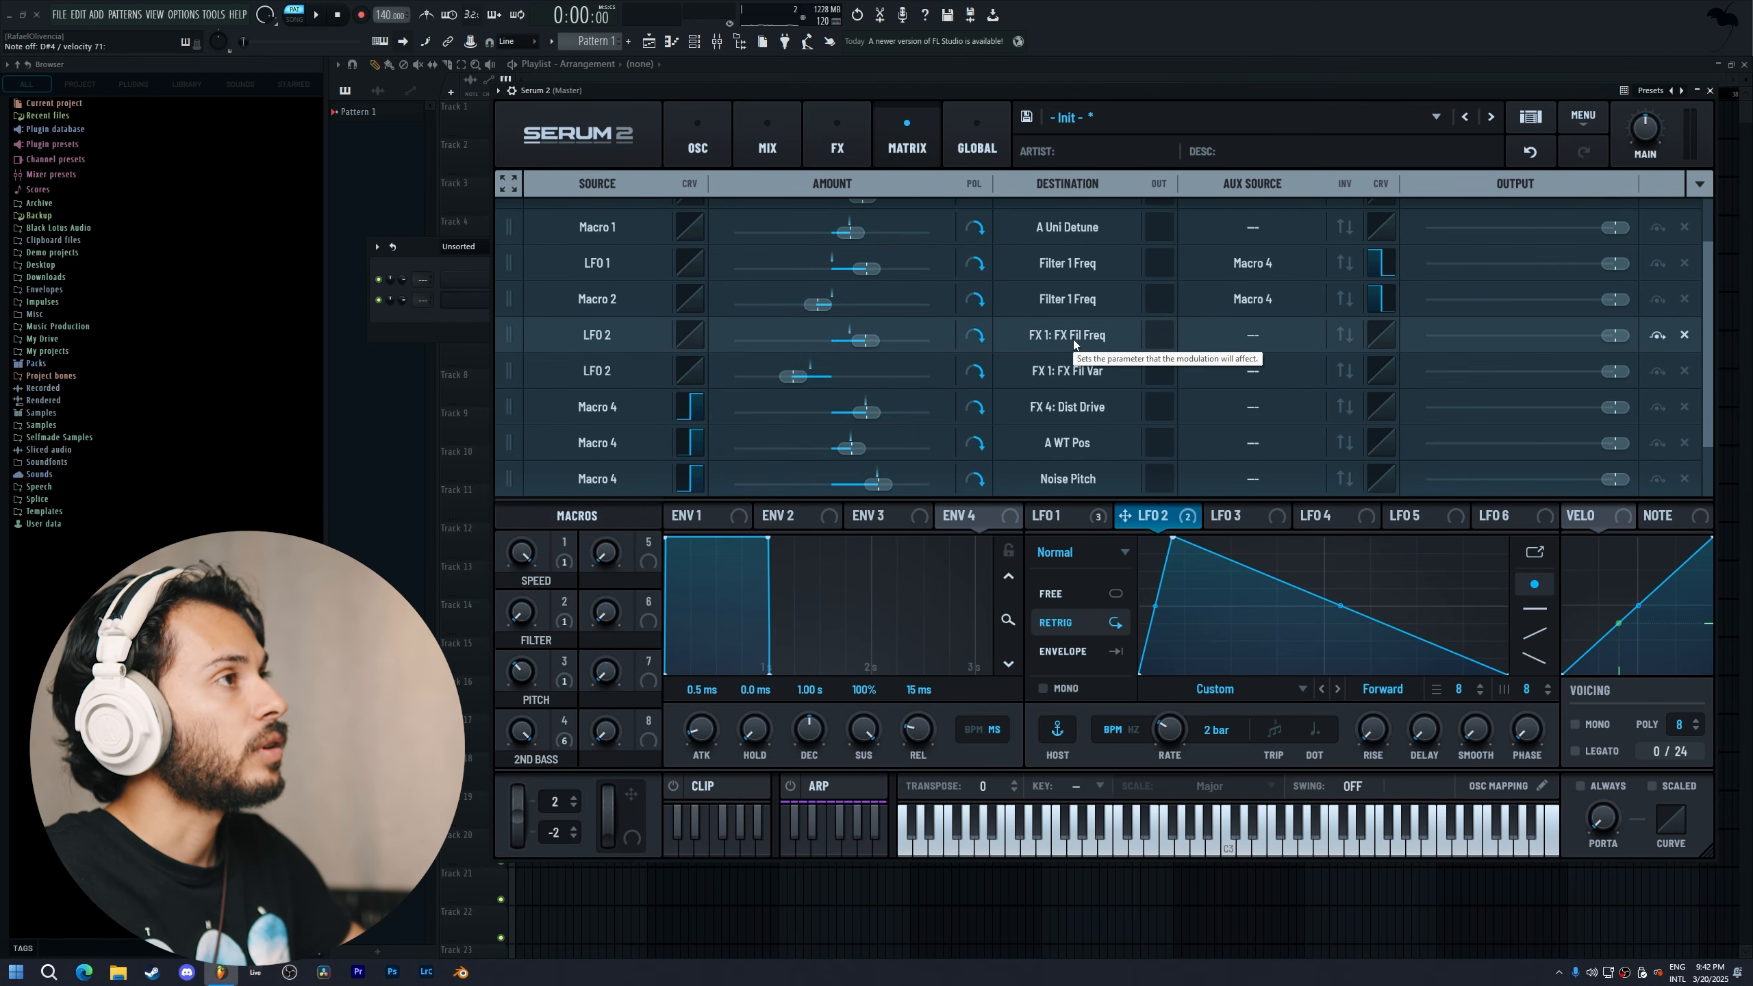
left_click(1245, 336)
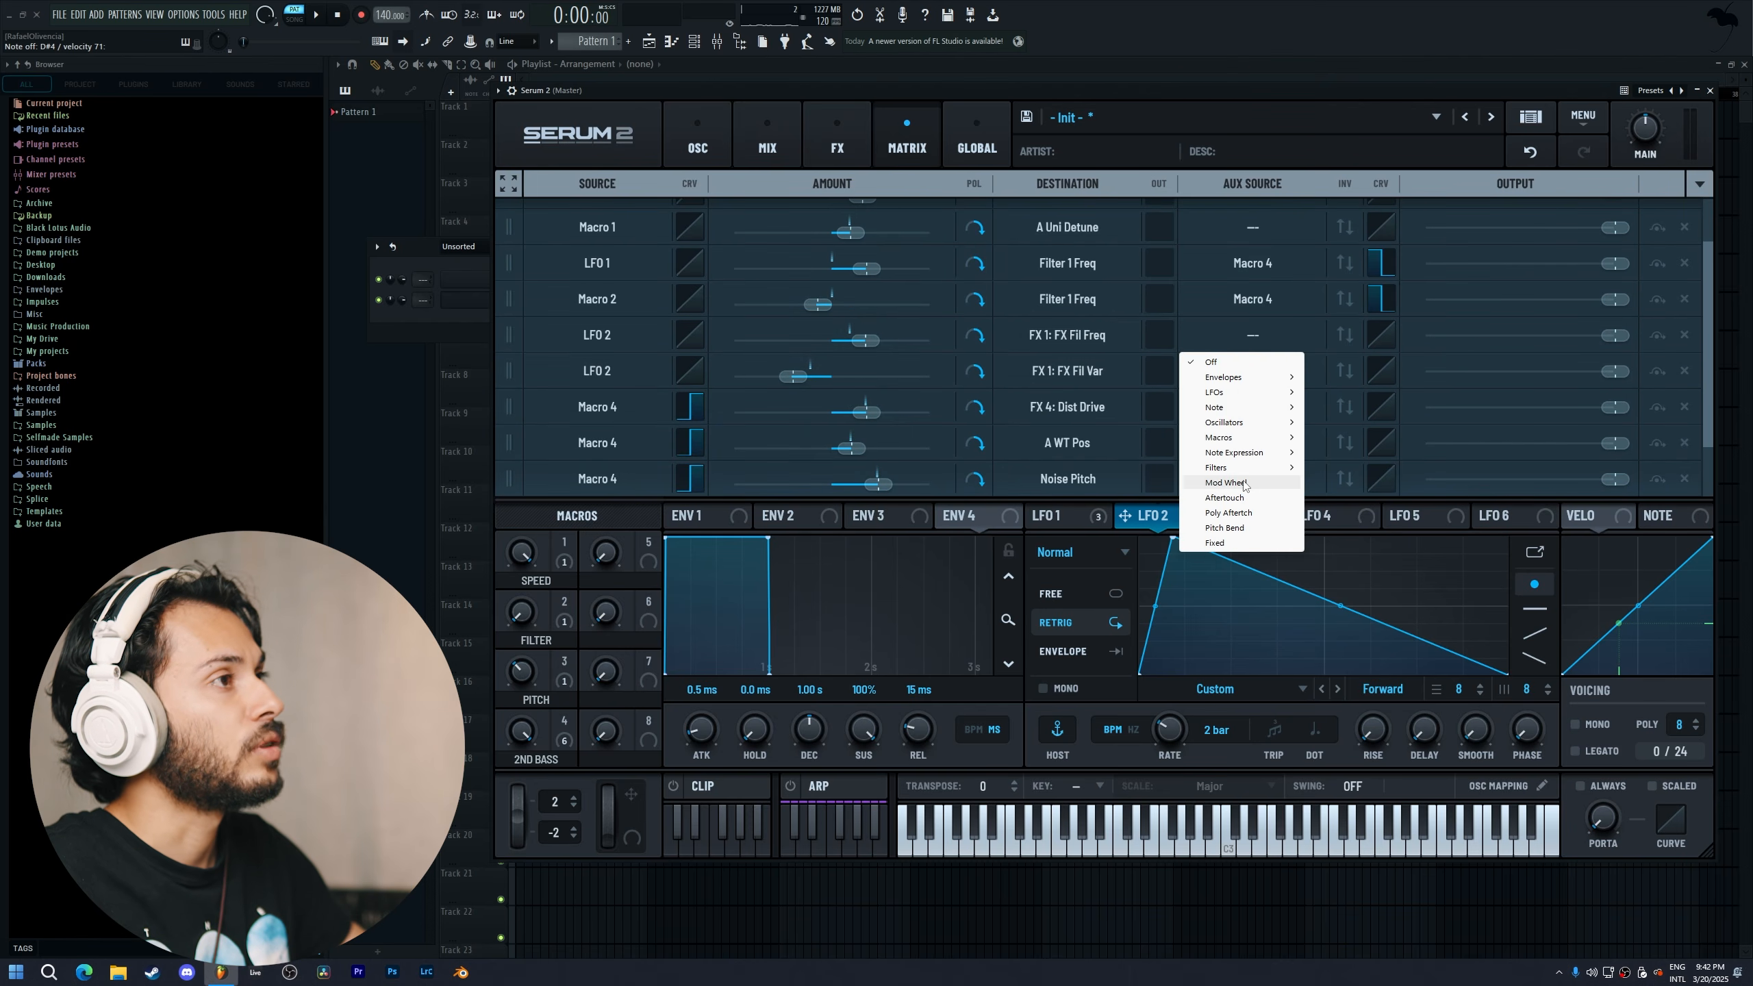
mouse_move(1245, 436)
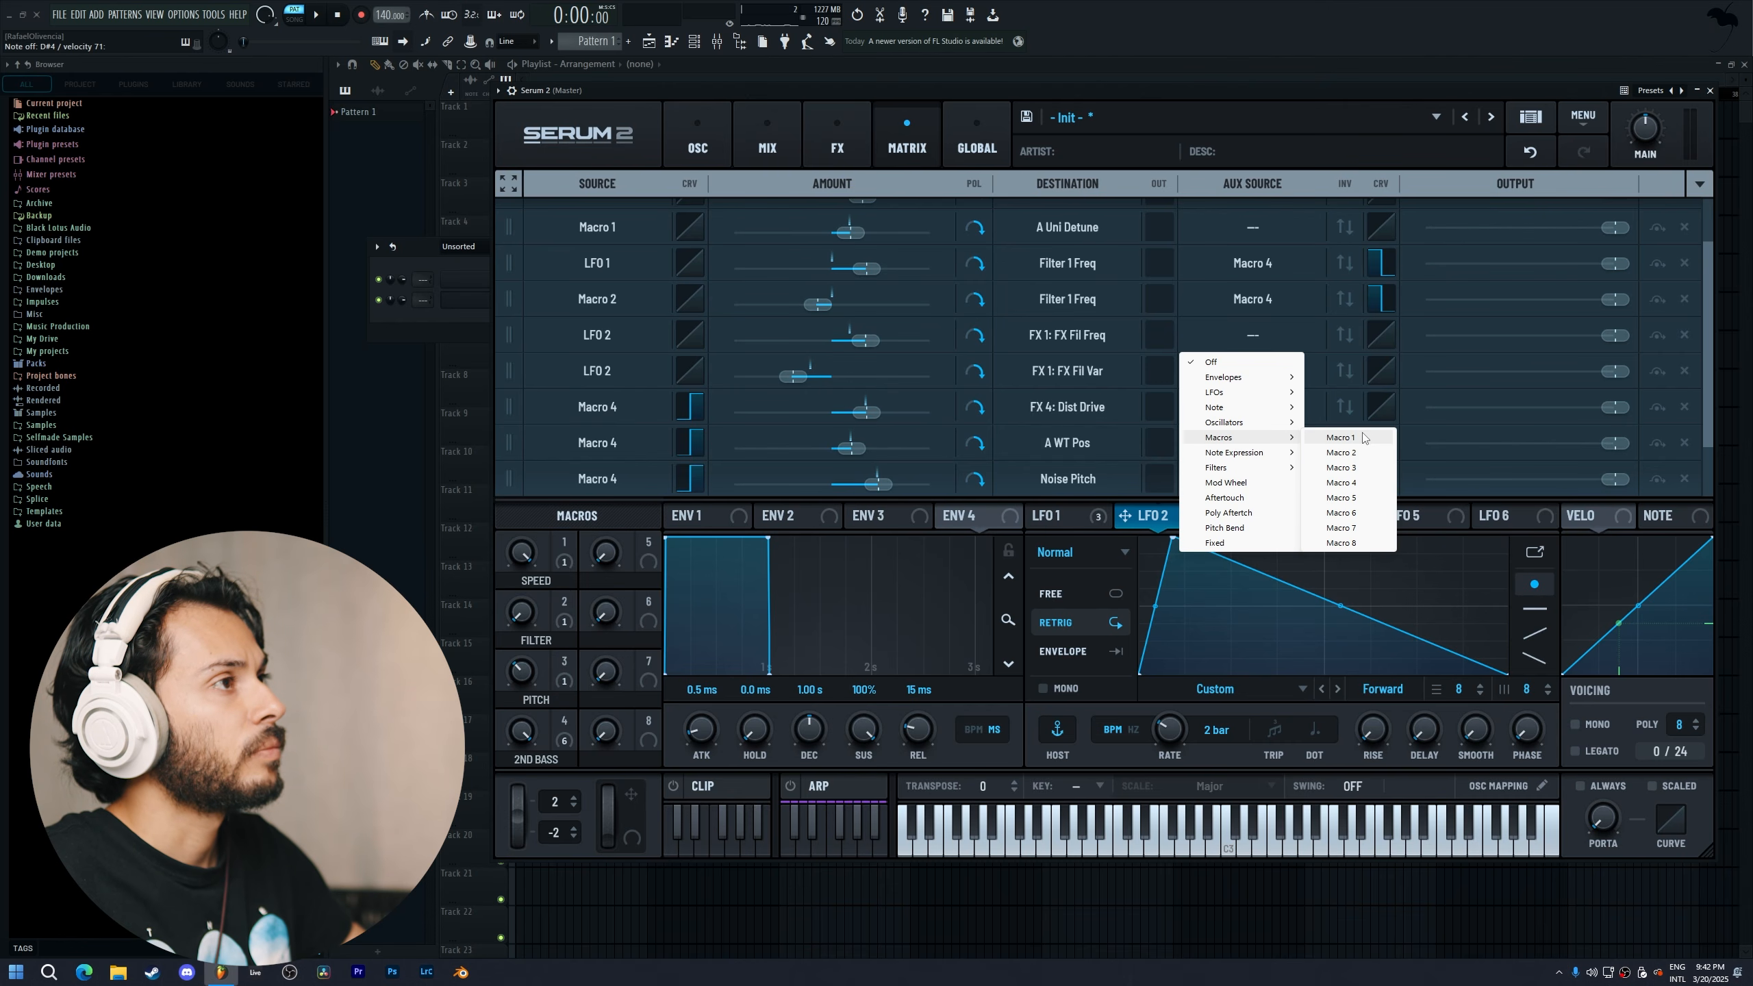
left_click(1341, 483)
Reshape the aux curve of the LFO 2 to FX Fil Freq modulation into a vertical drop from maximum to zero at its midpoint
left_click(1382, 335)
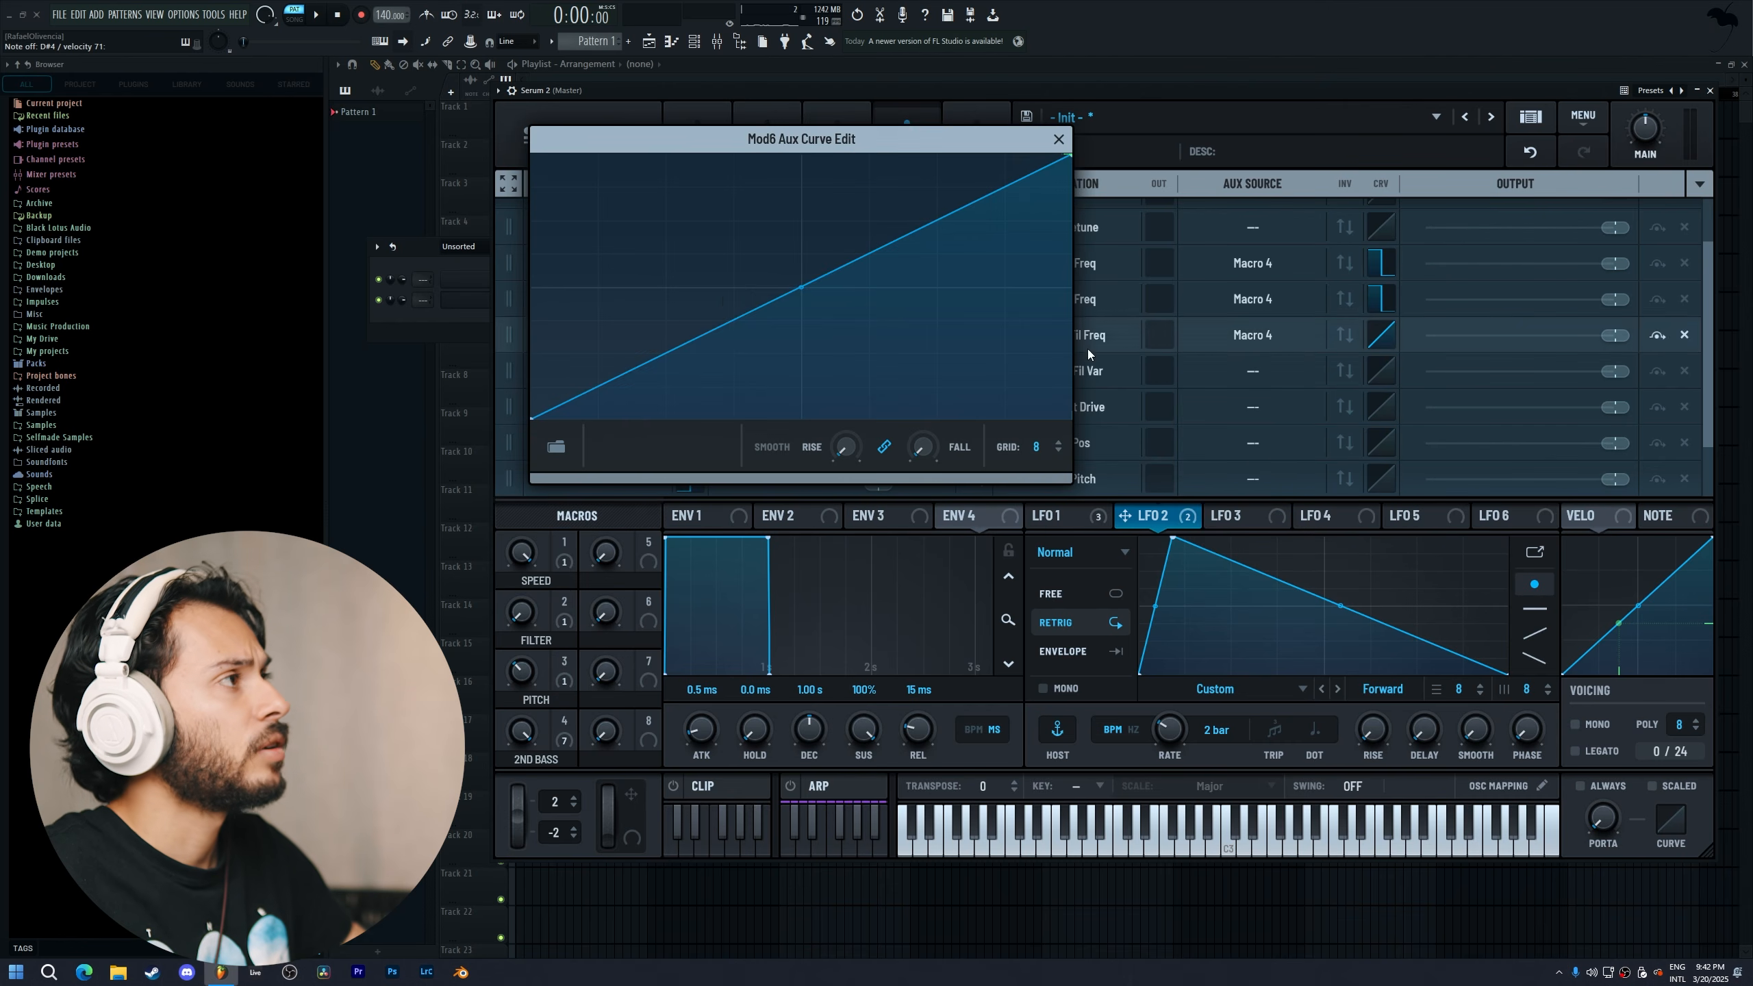
double_click(652, 305)
left_click_drag(534, 415, 508, 105)
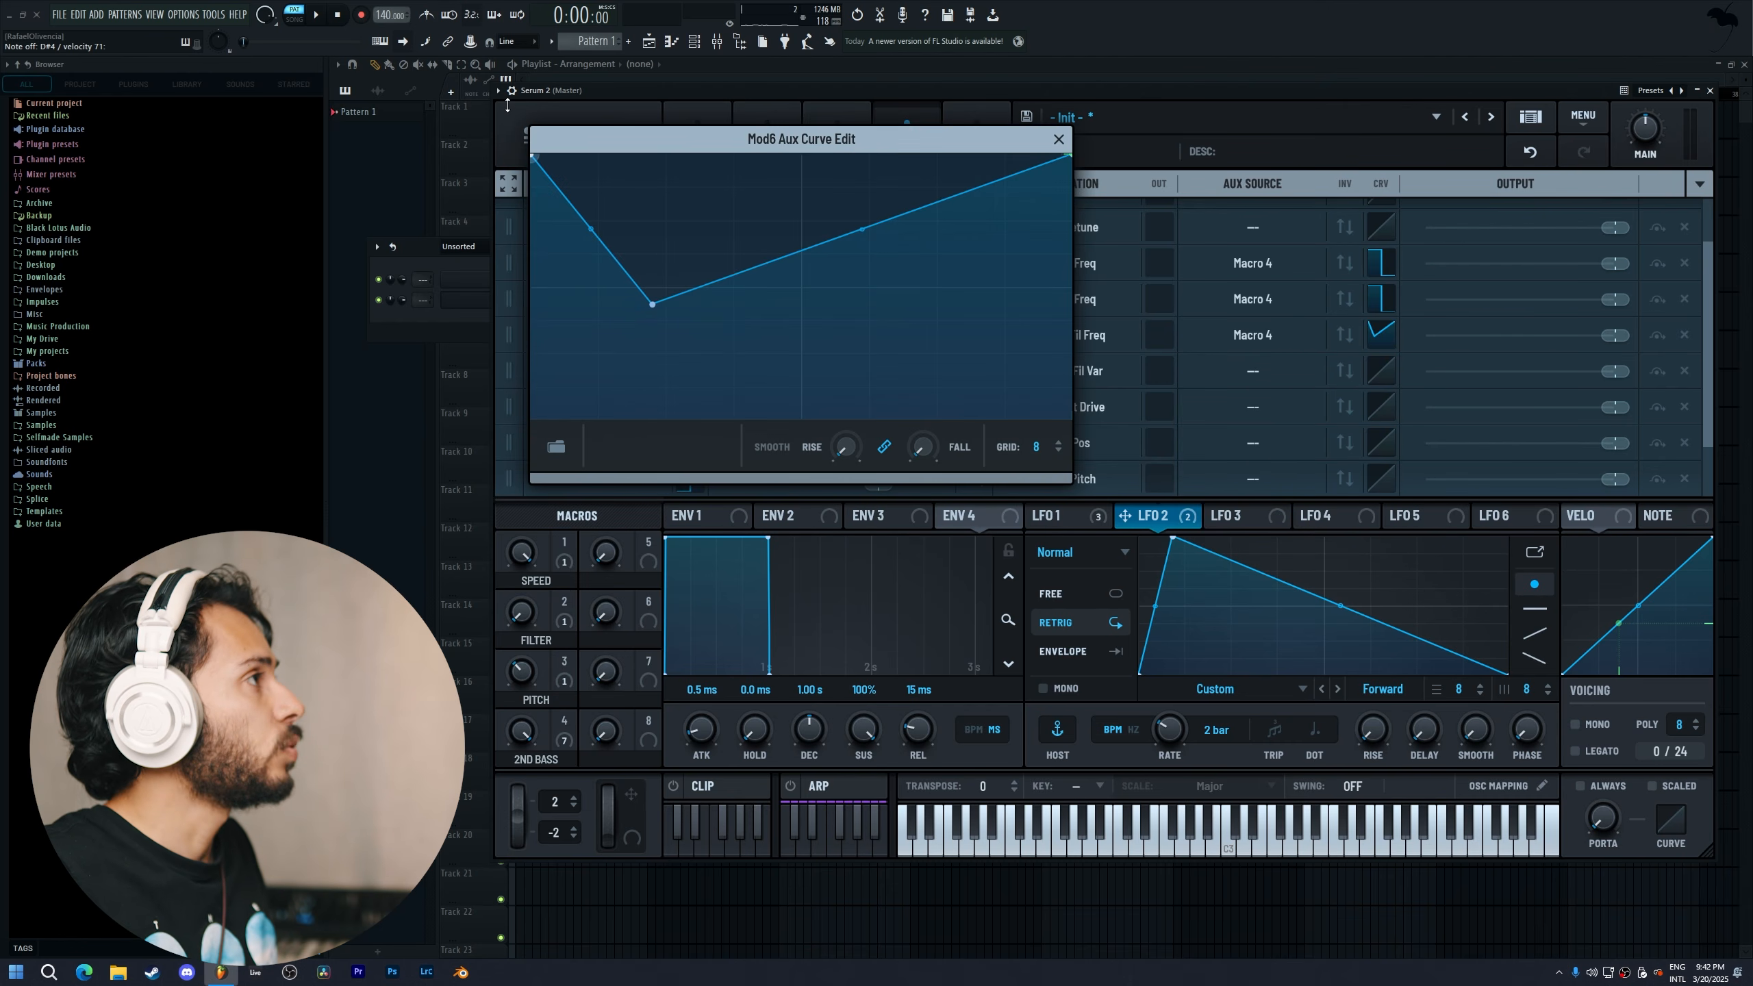
left_click_drag(656, 311, 799, 424)
double_click(862, 213)
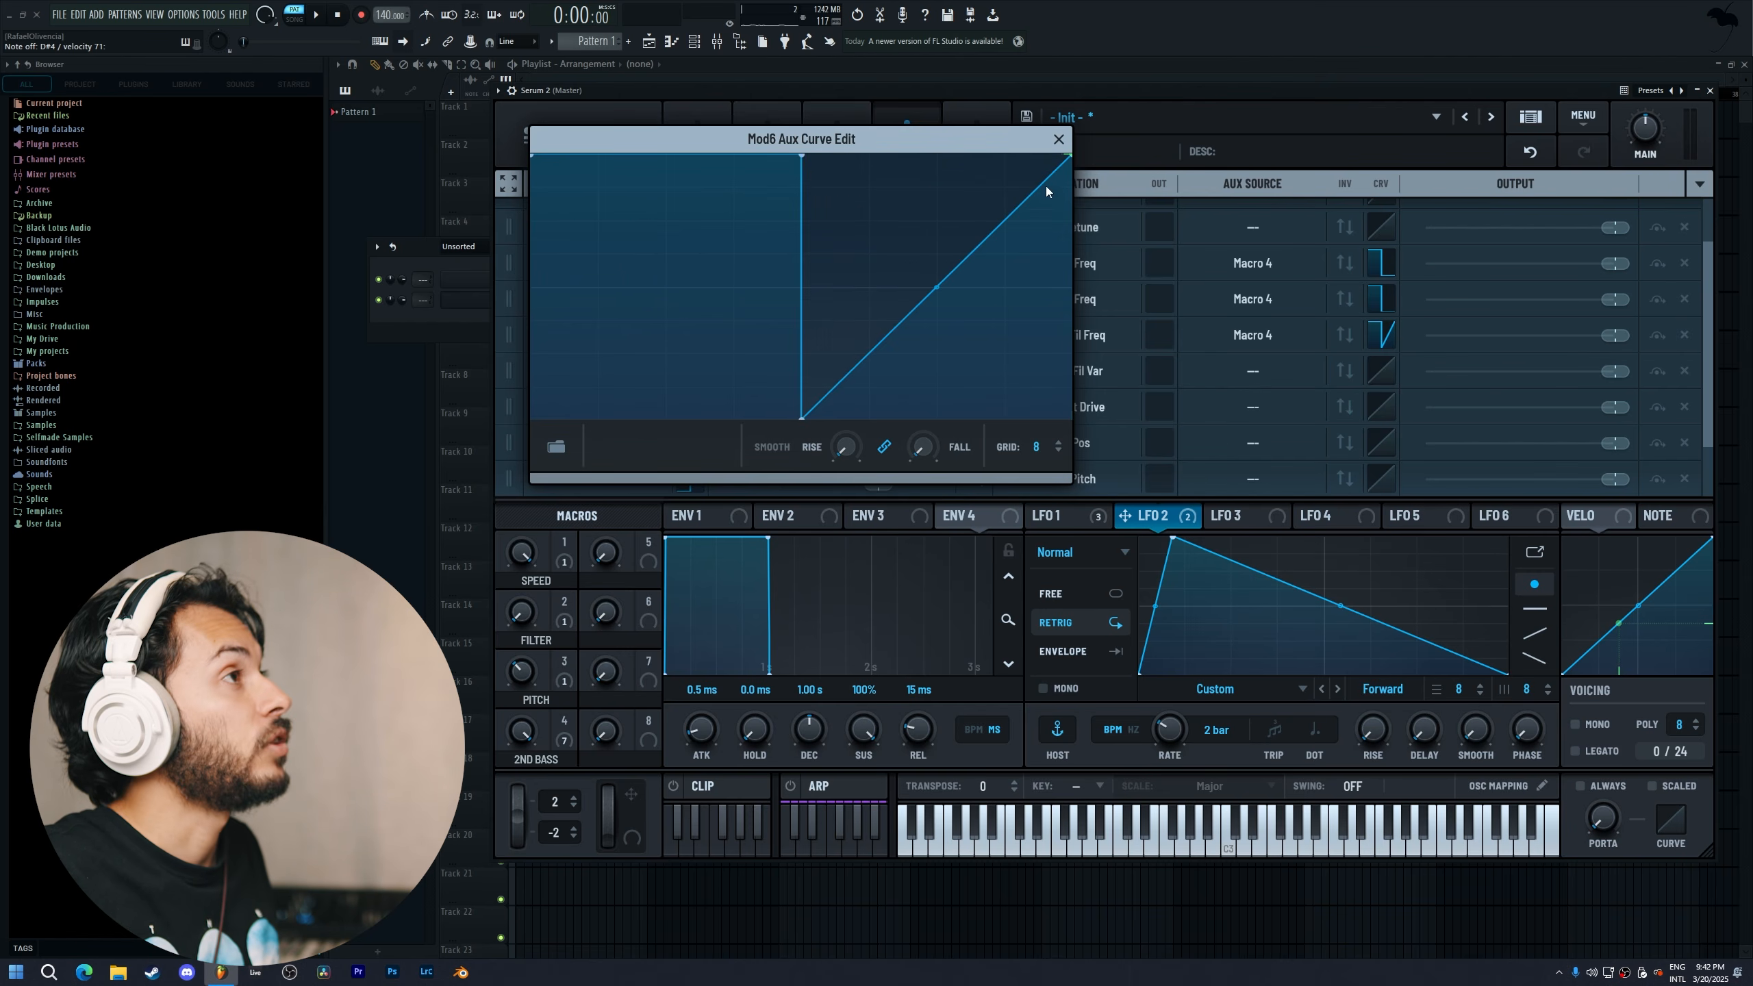
left_click_drag(1068, 160, 1071, 417)
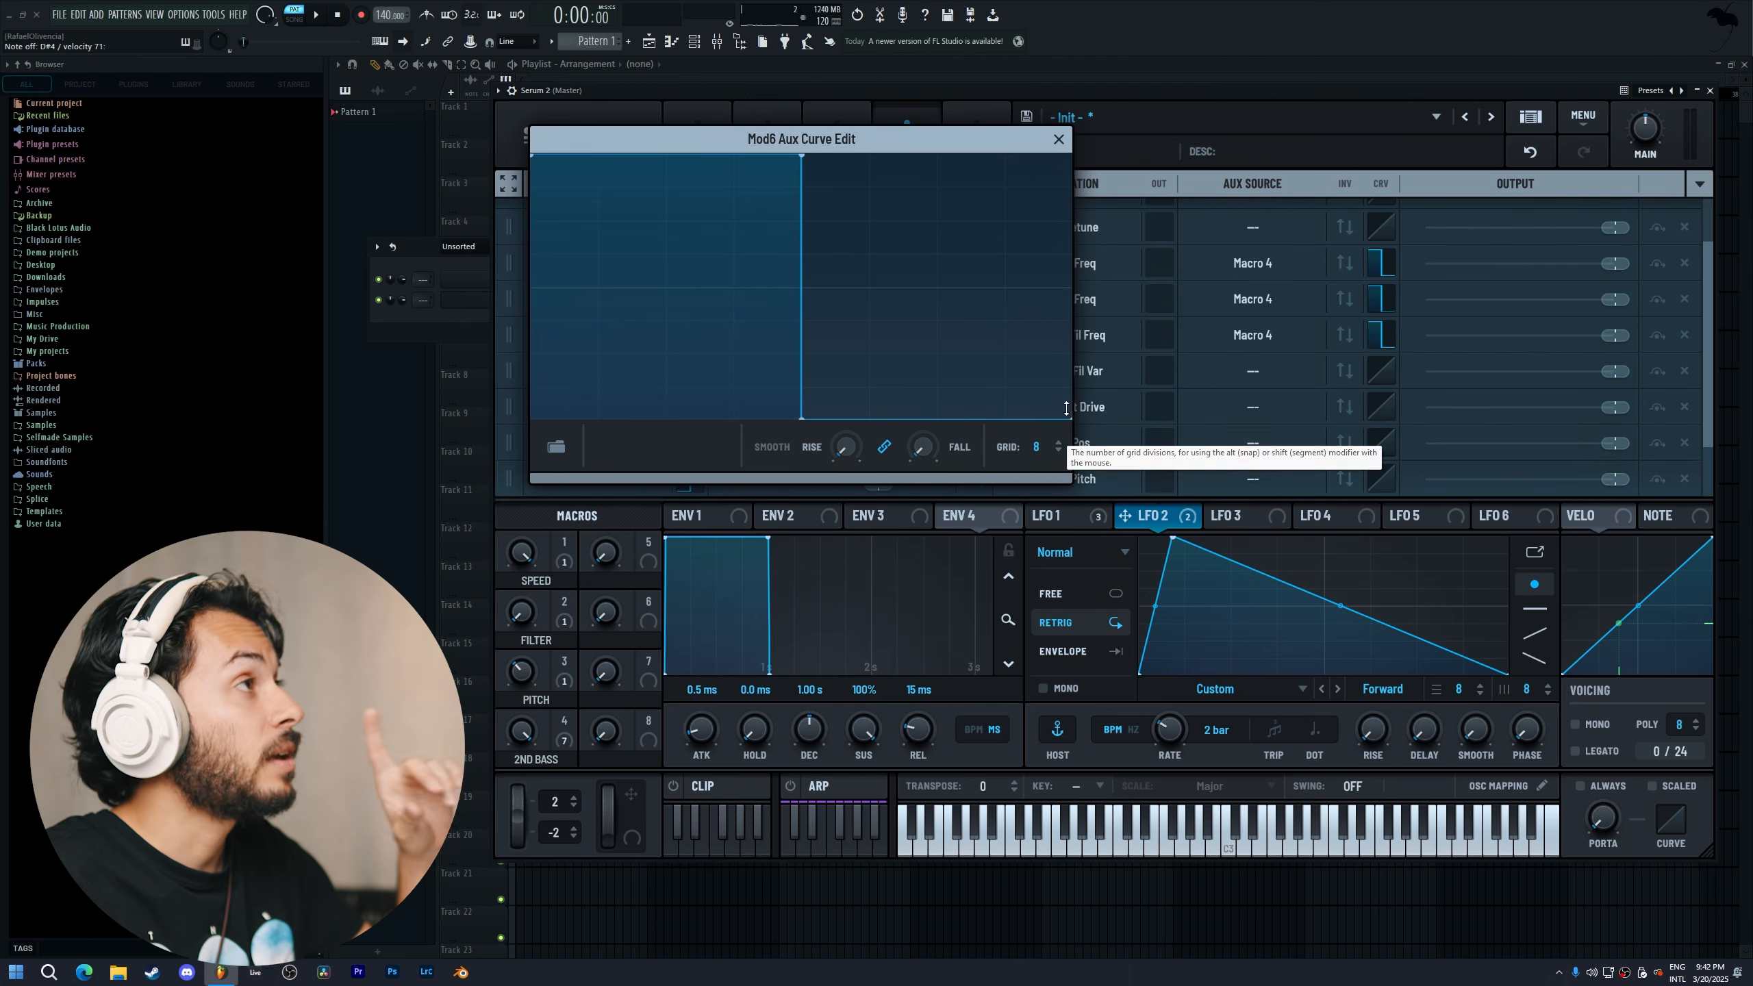
left_click(1063, 141)
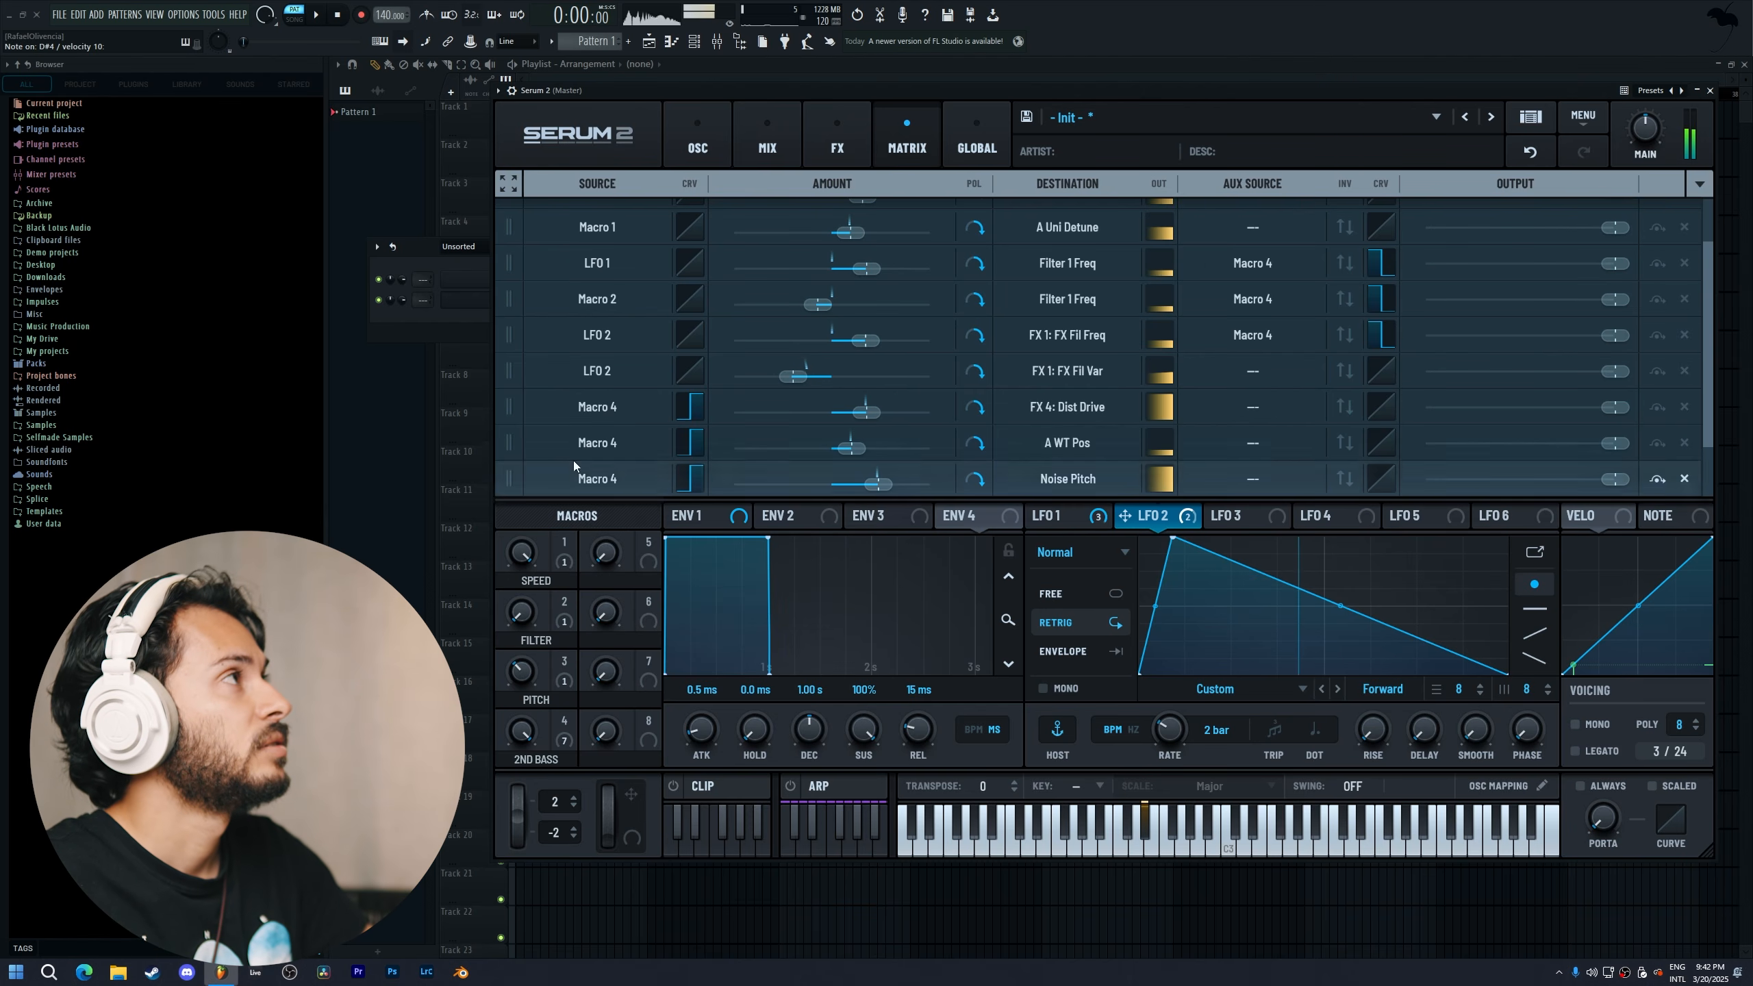
Remove the Macro 4 modulation from the noise level, then assign Macro 4 to it again and adjust the modulation amount
left_click(685, 129)
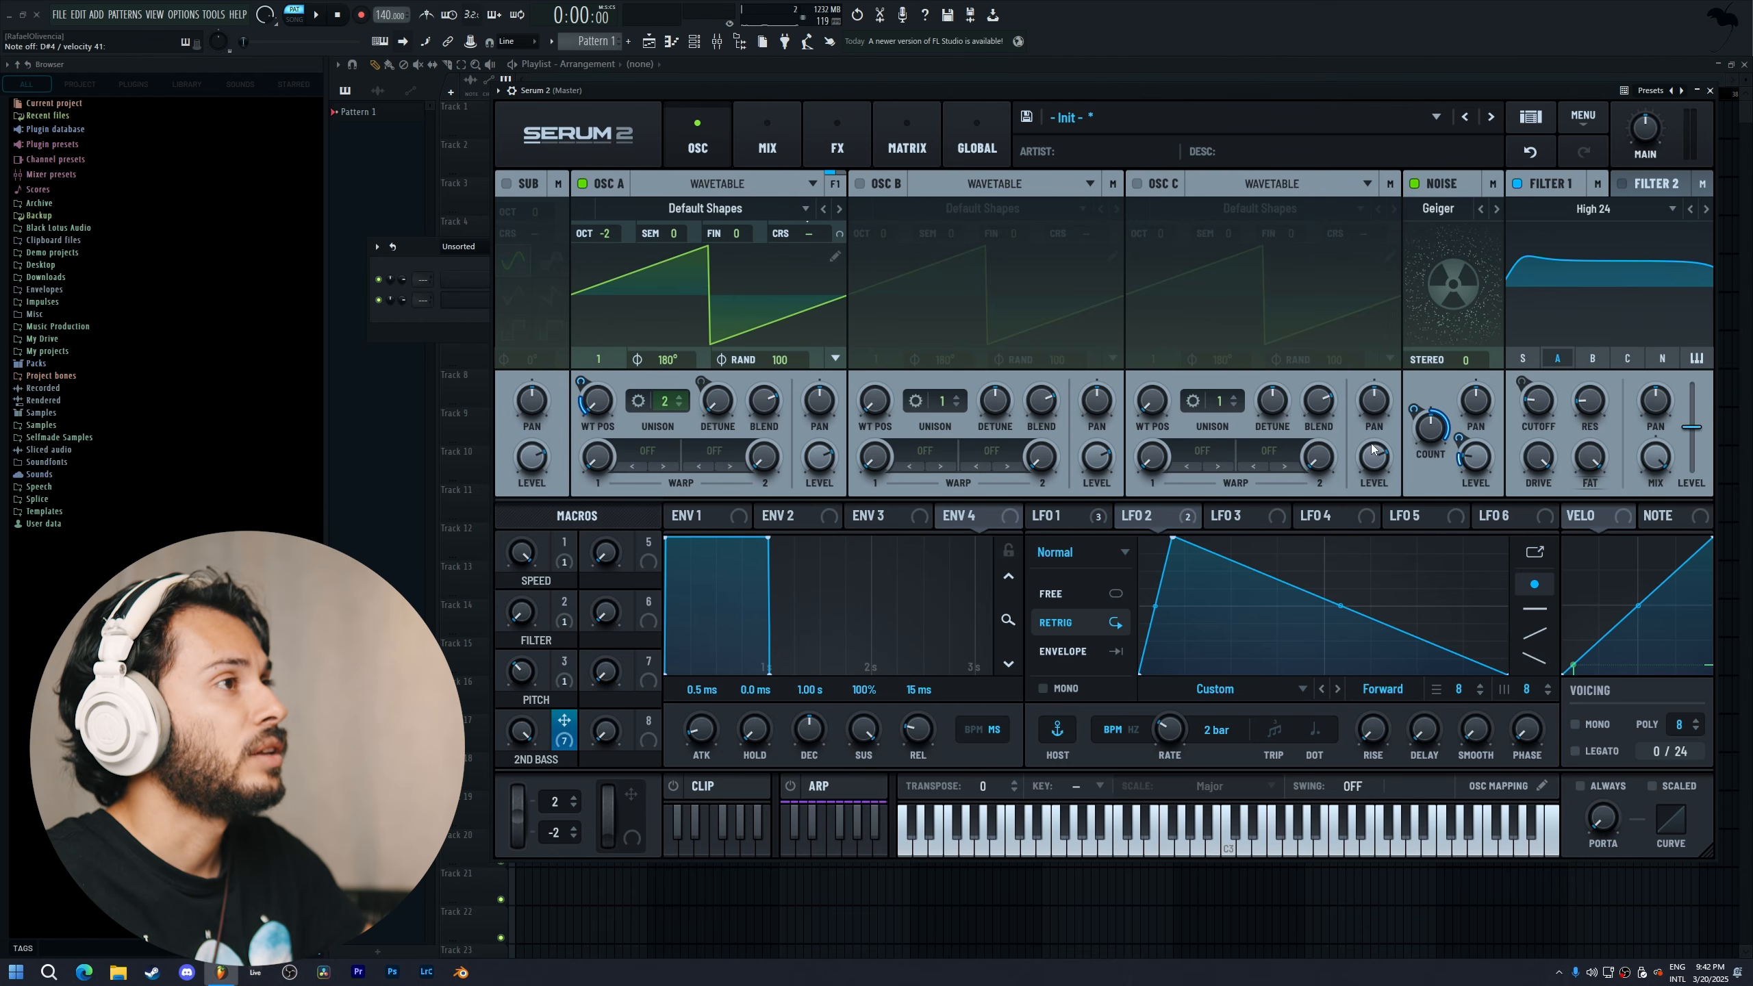
right_click(1460, 453)
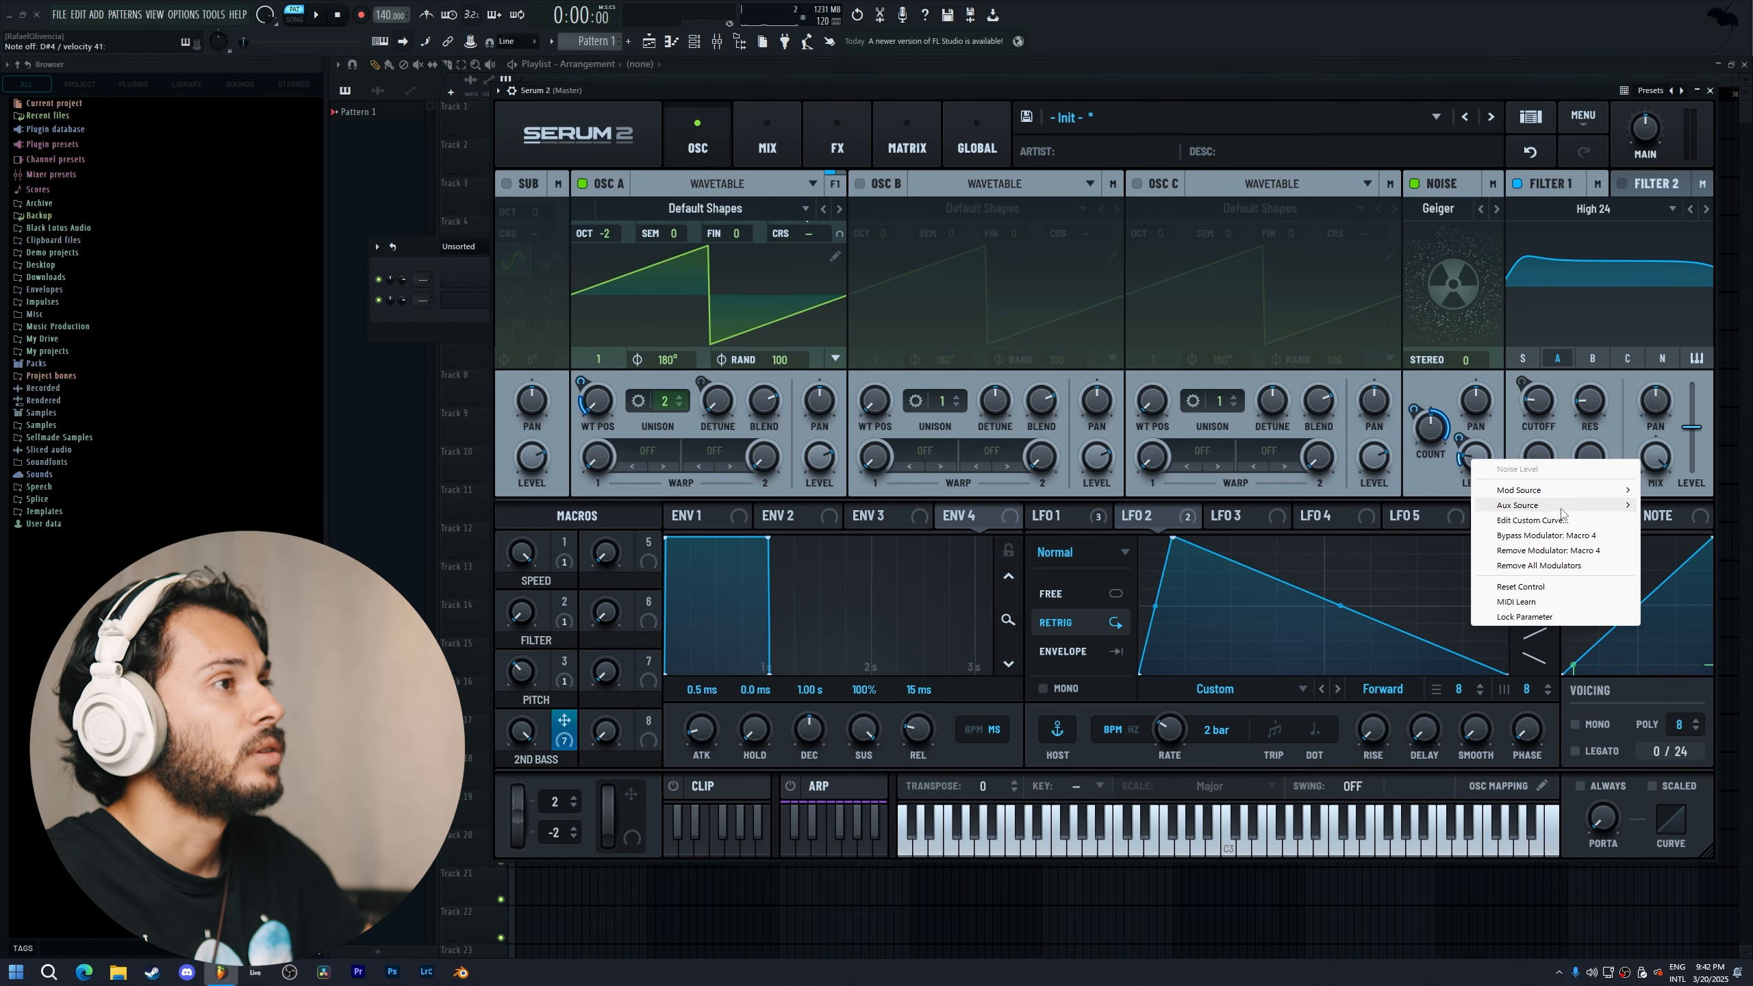
left_click(1560, 560)
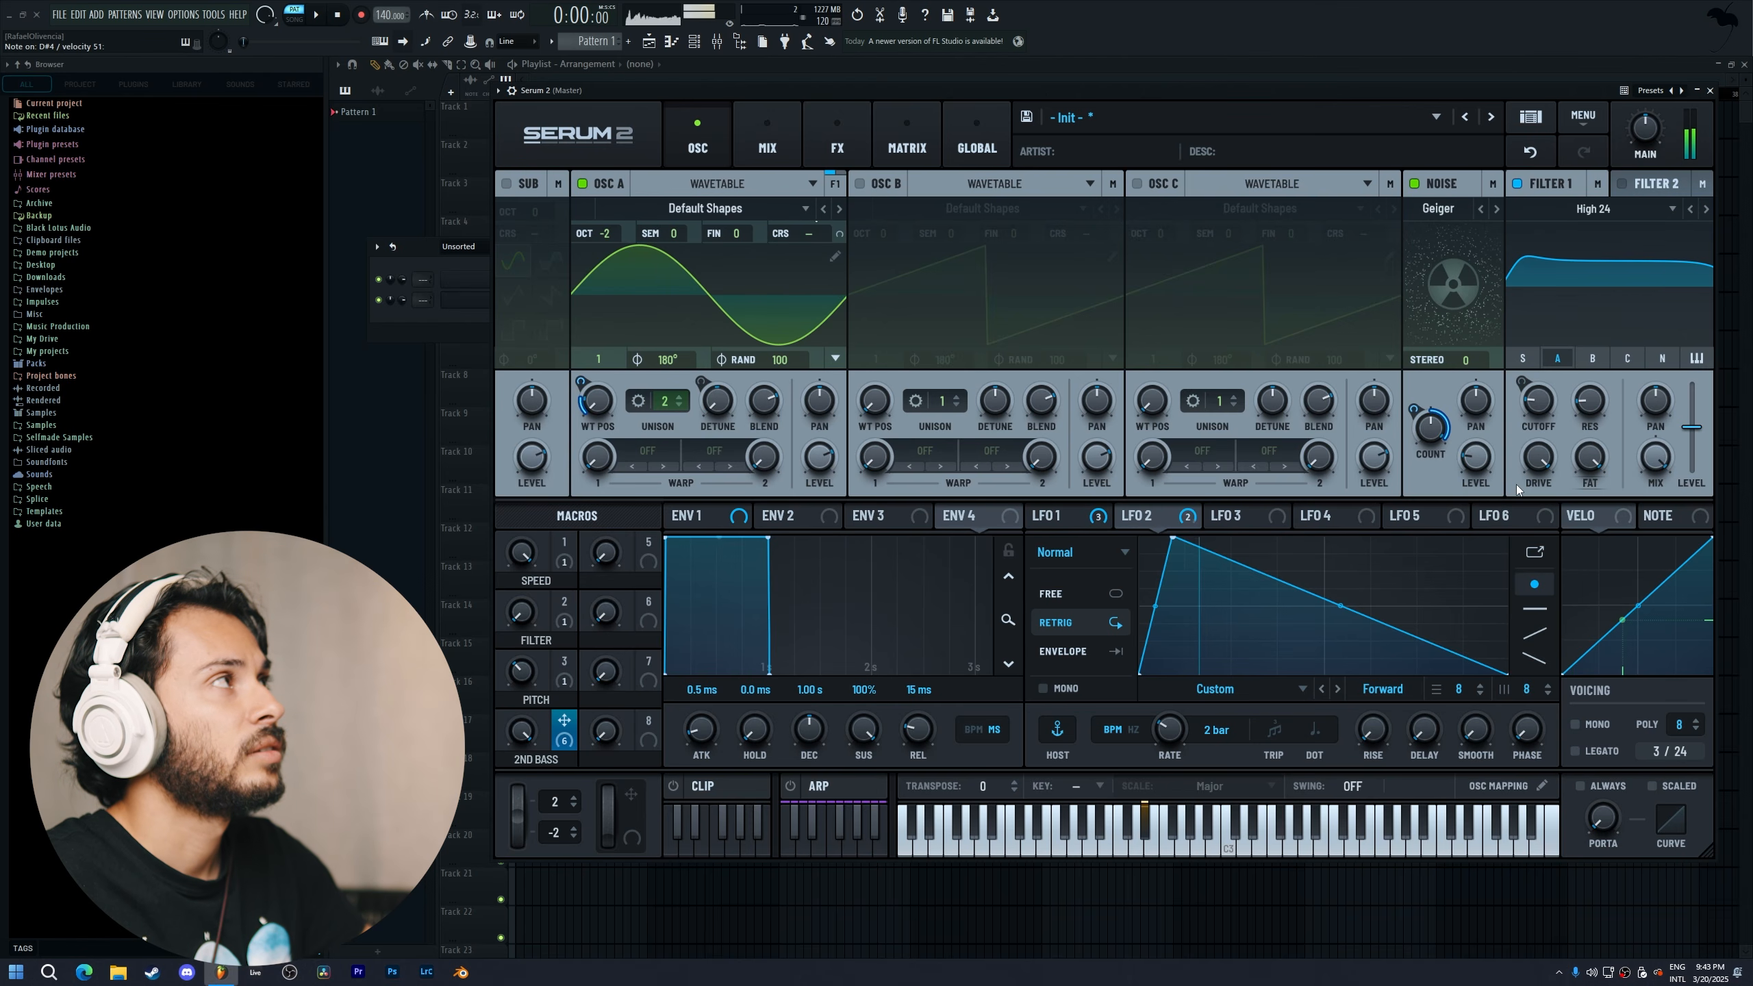
left_click_drag(566, 730, 1470, 456)
mouse_move(1460, 439)
left_mouse_down()
mouse_move(1462, 498)
mouse_move(1468, 450)
left_mouse_up()
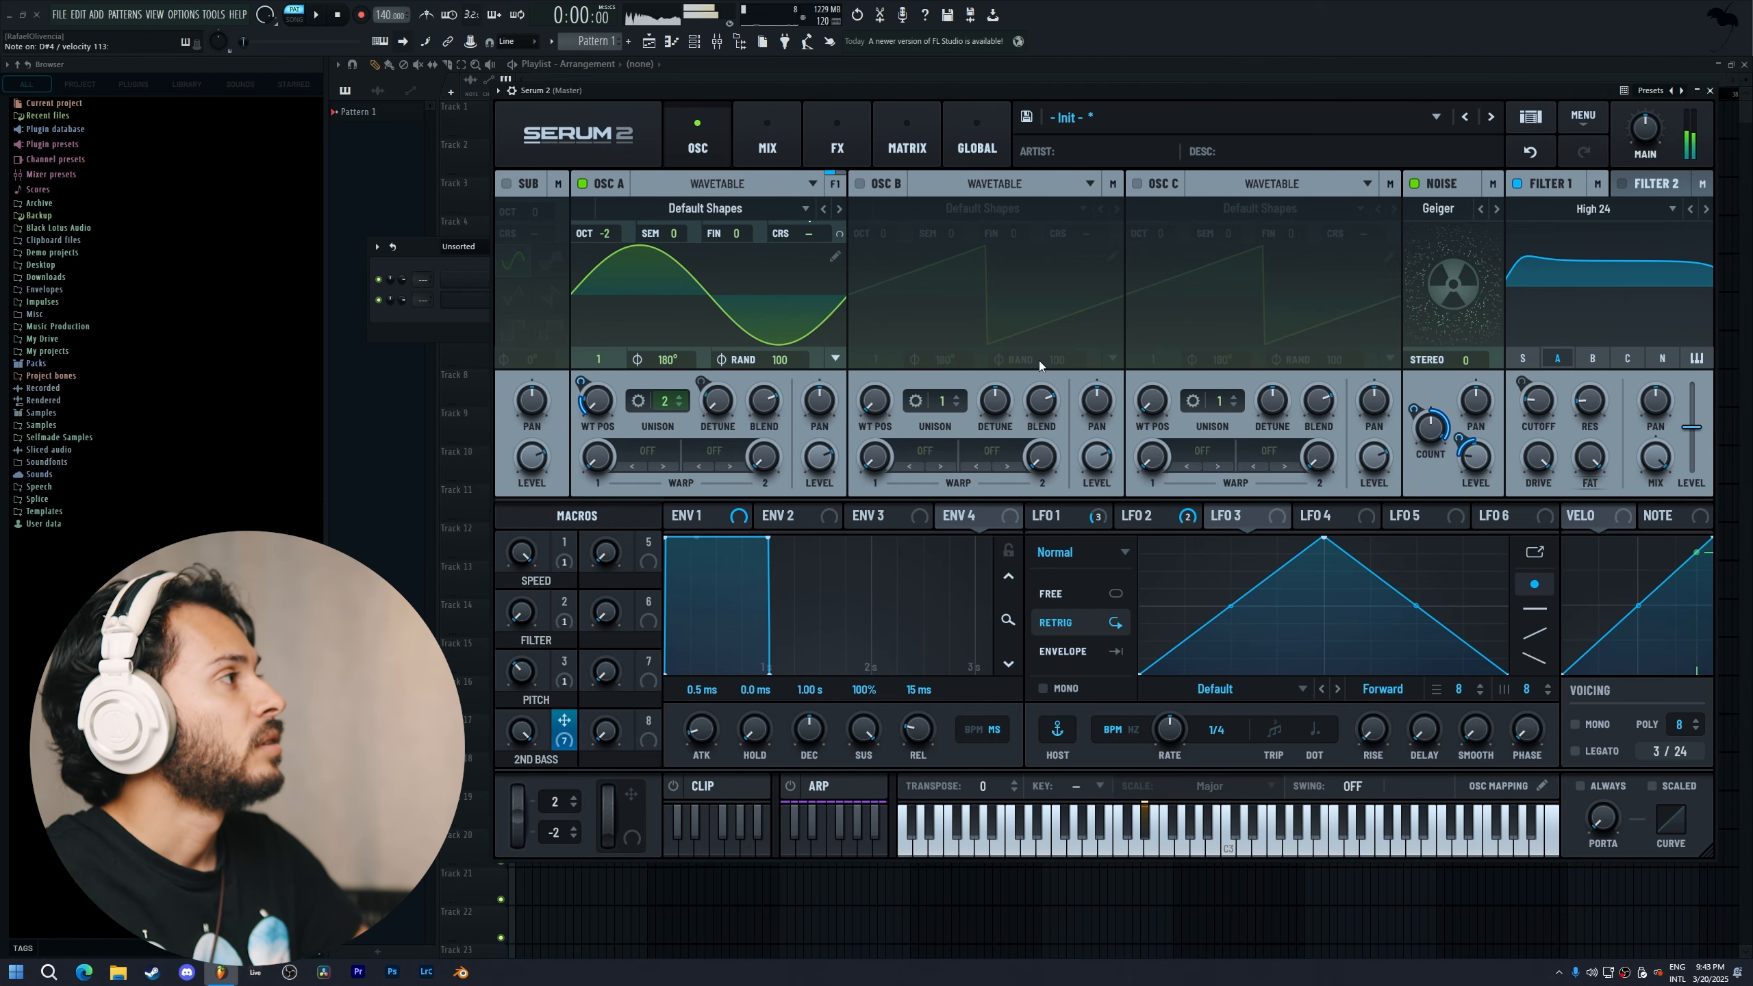
Sweep the Speed macro, including 100, while playing the sound
left_click_drag(522, 552, 521, 847)
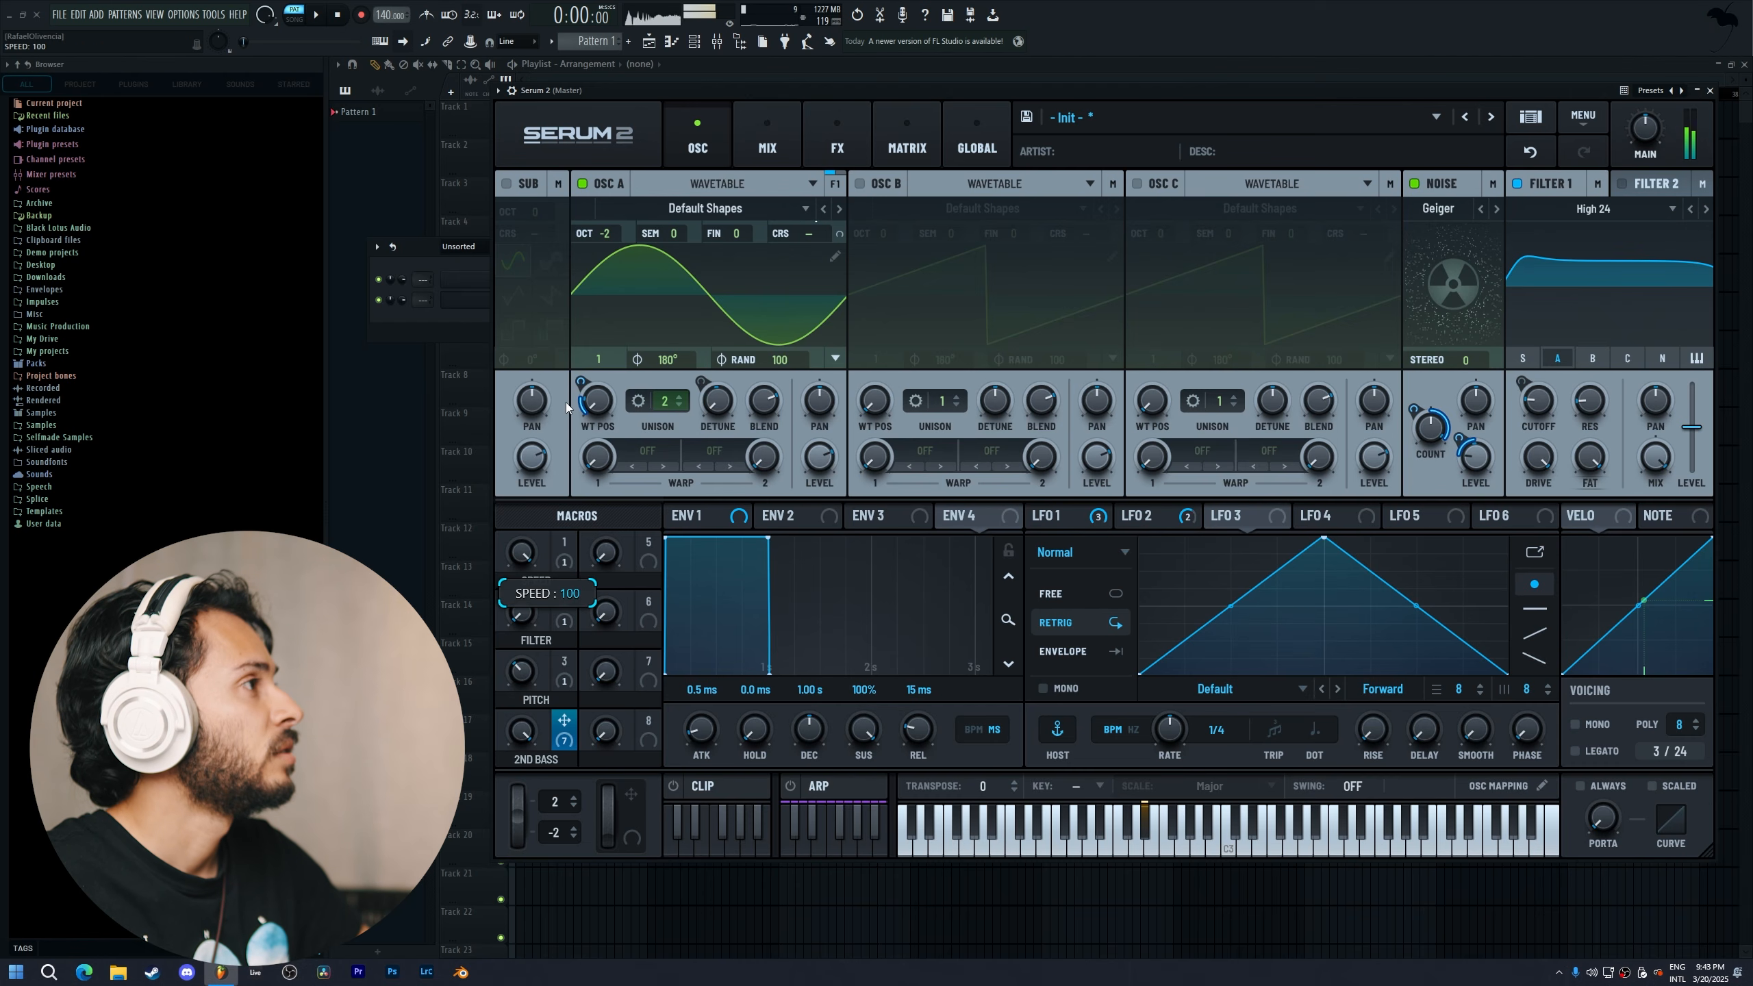
Set Macro 4 as the aux source of the Macro 1 to A Uni Detune modulation
left_click_drag(564, 727, 600, 675)
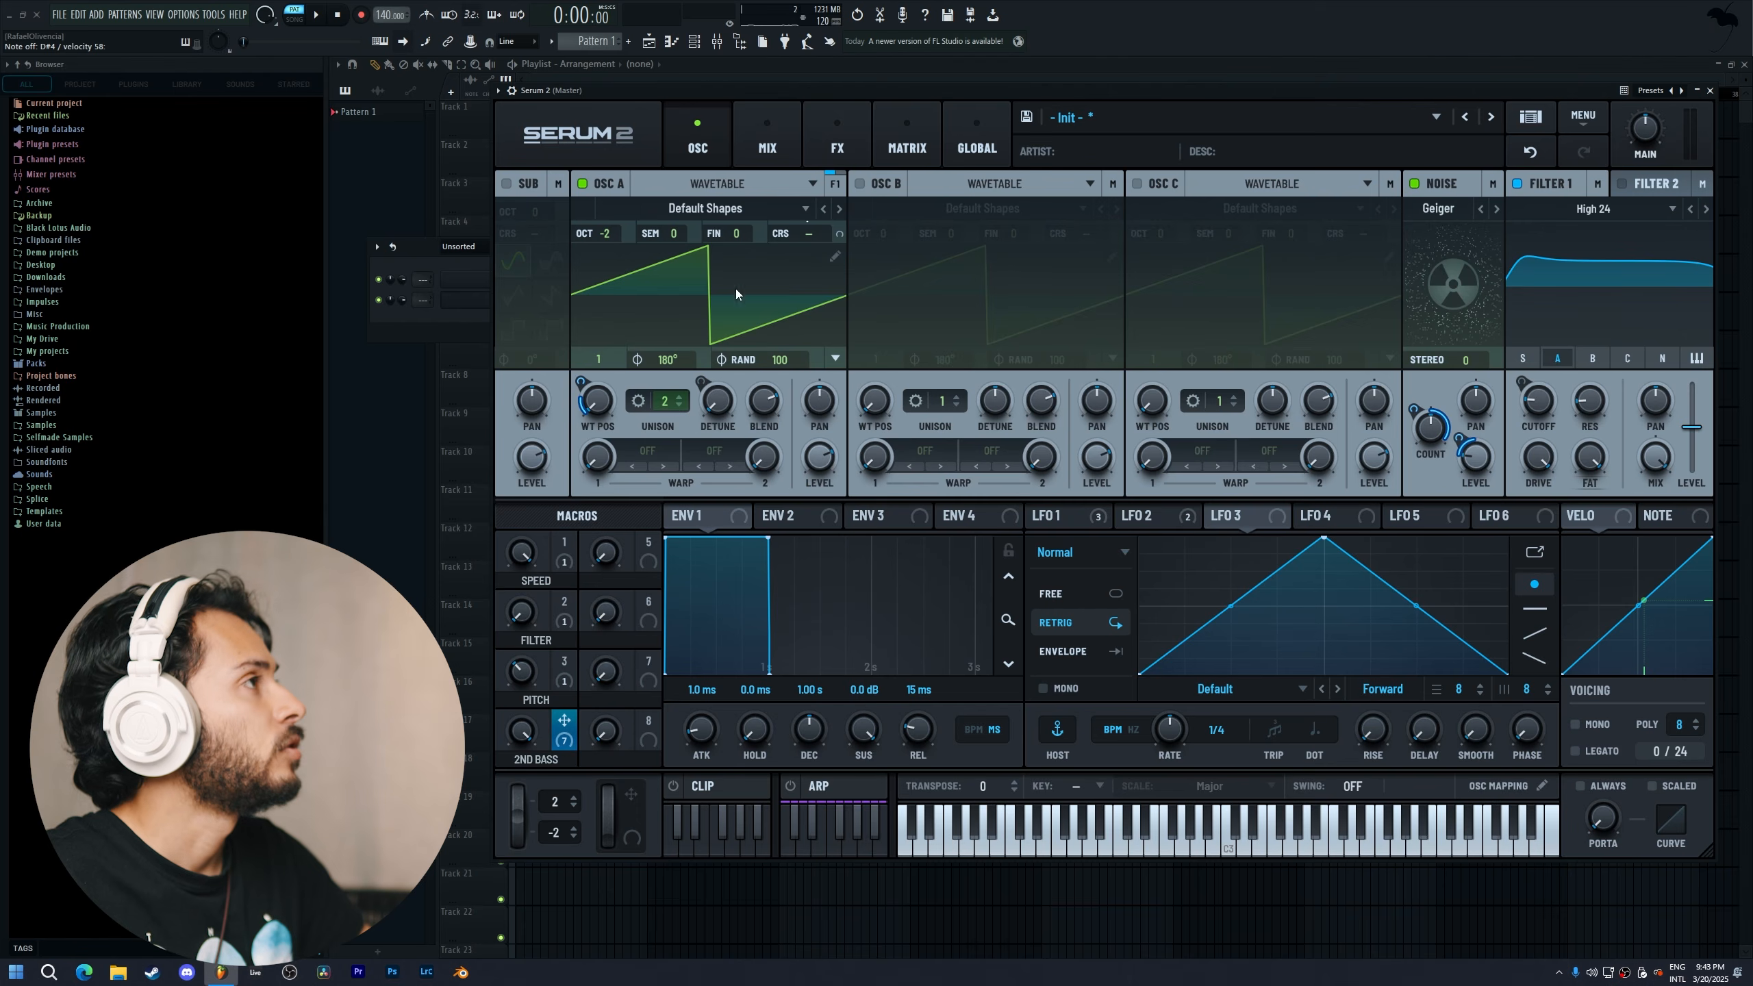
left_click(849, 156)
left_click(901, 148)
left_click(697, 142)
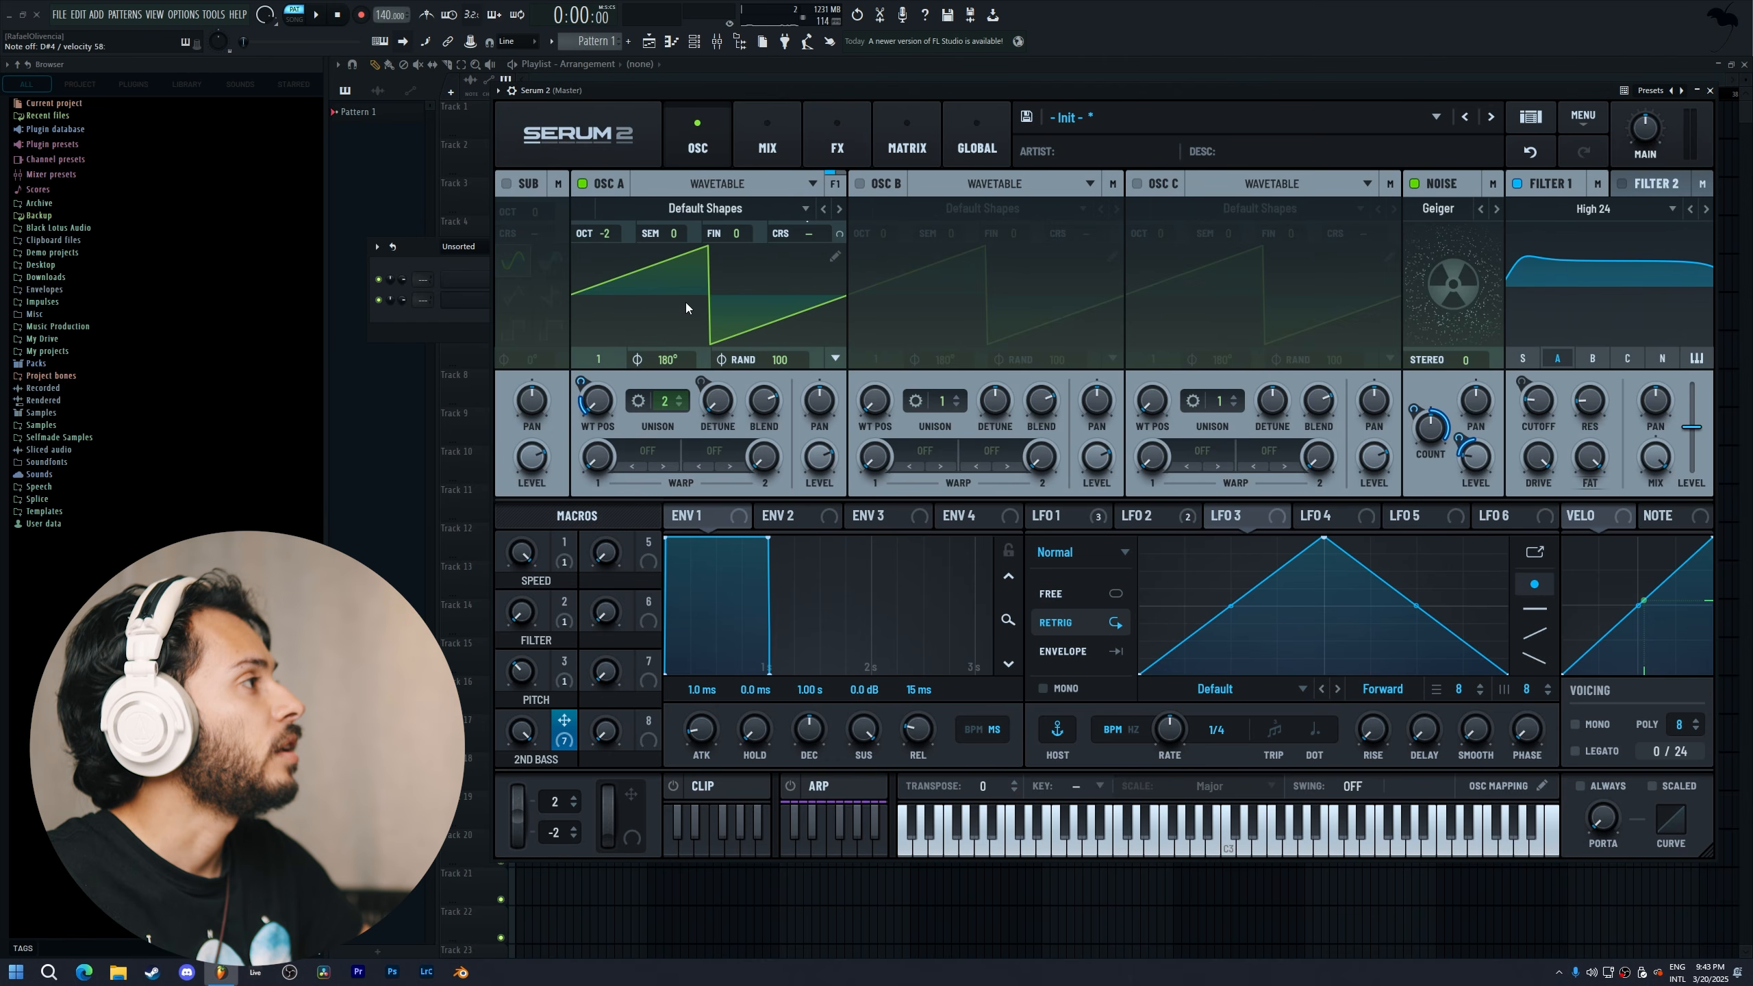
left_click(906, 147)
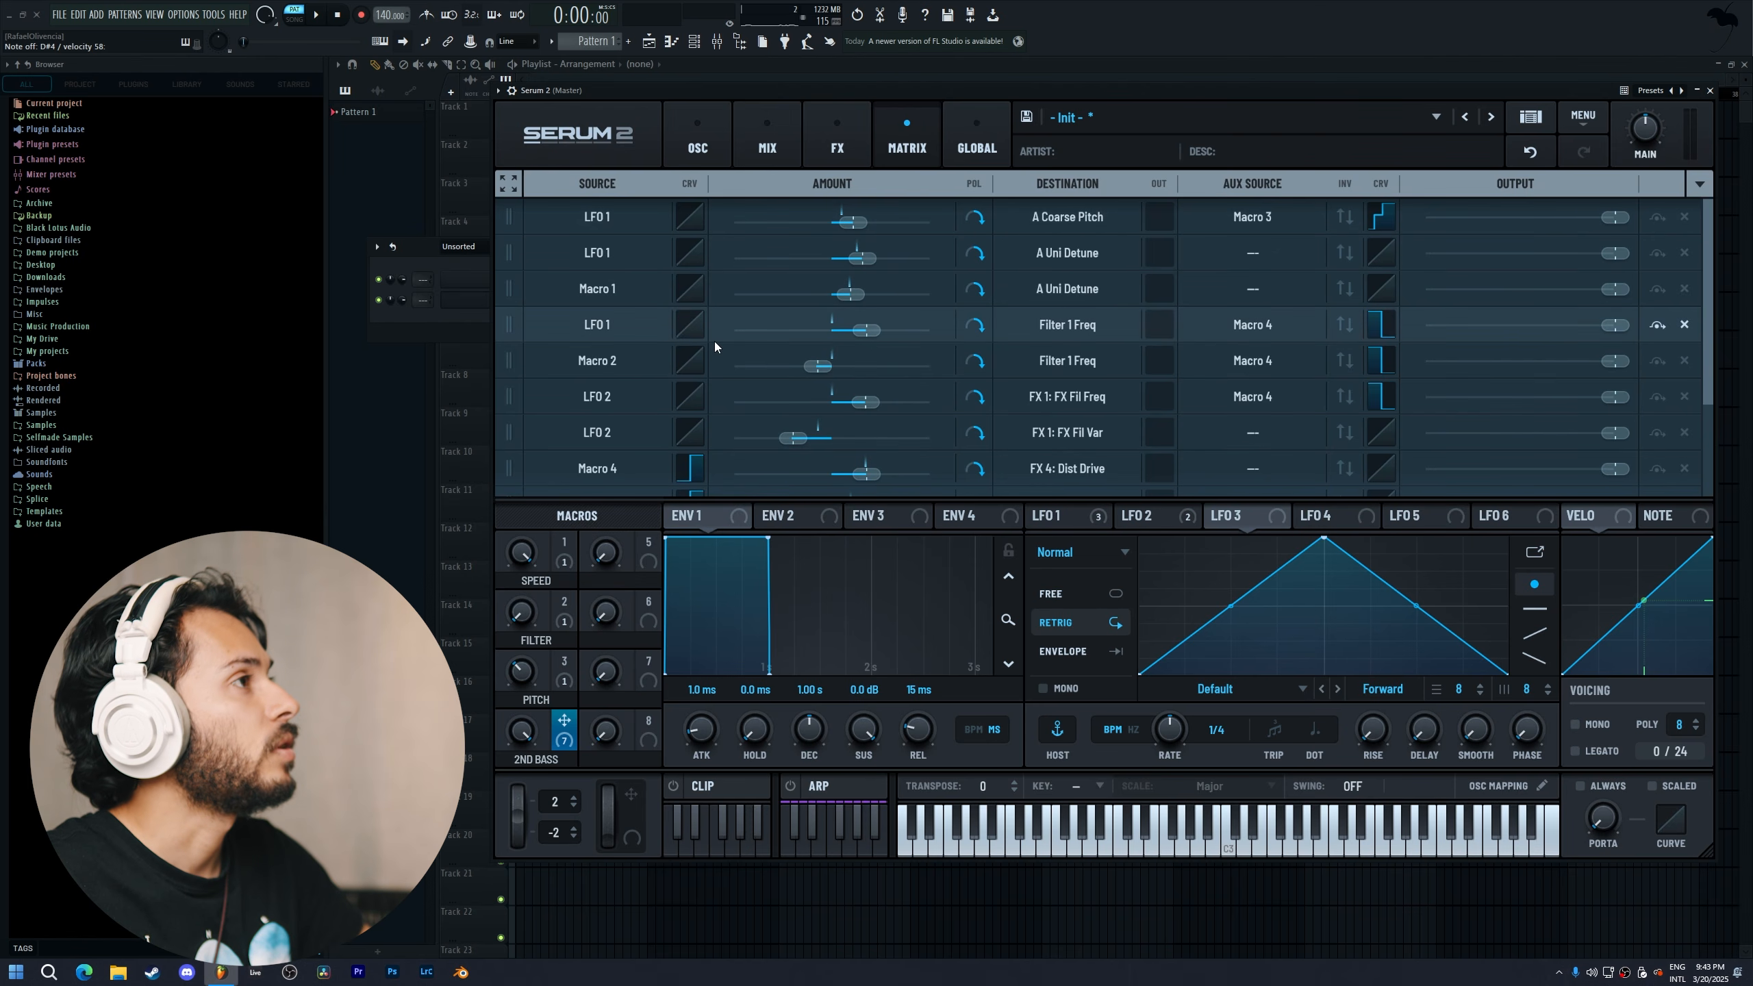
left_click(1240, 304)
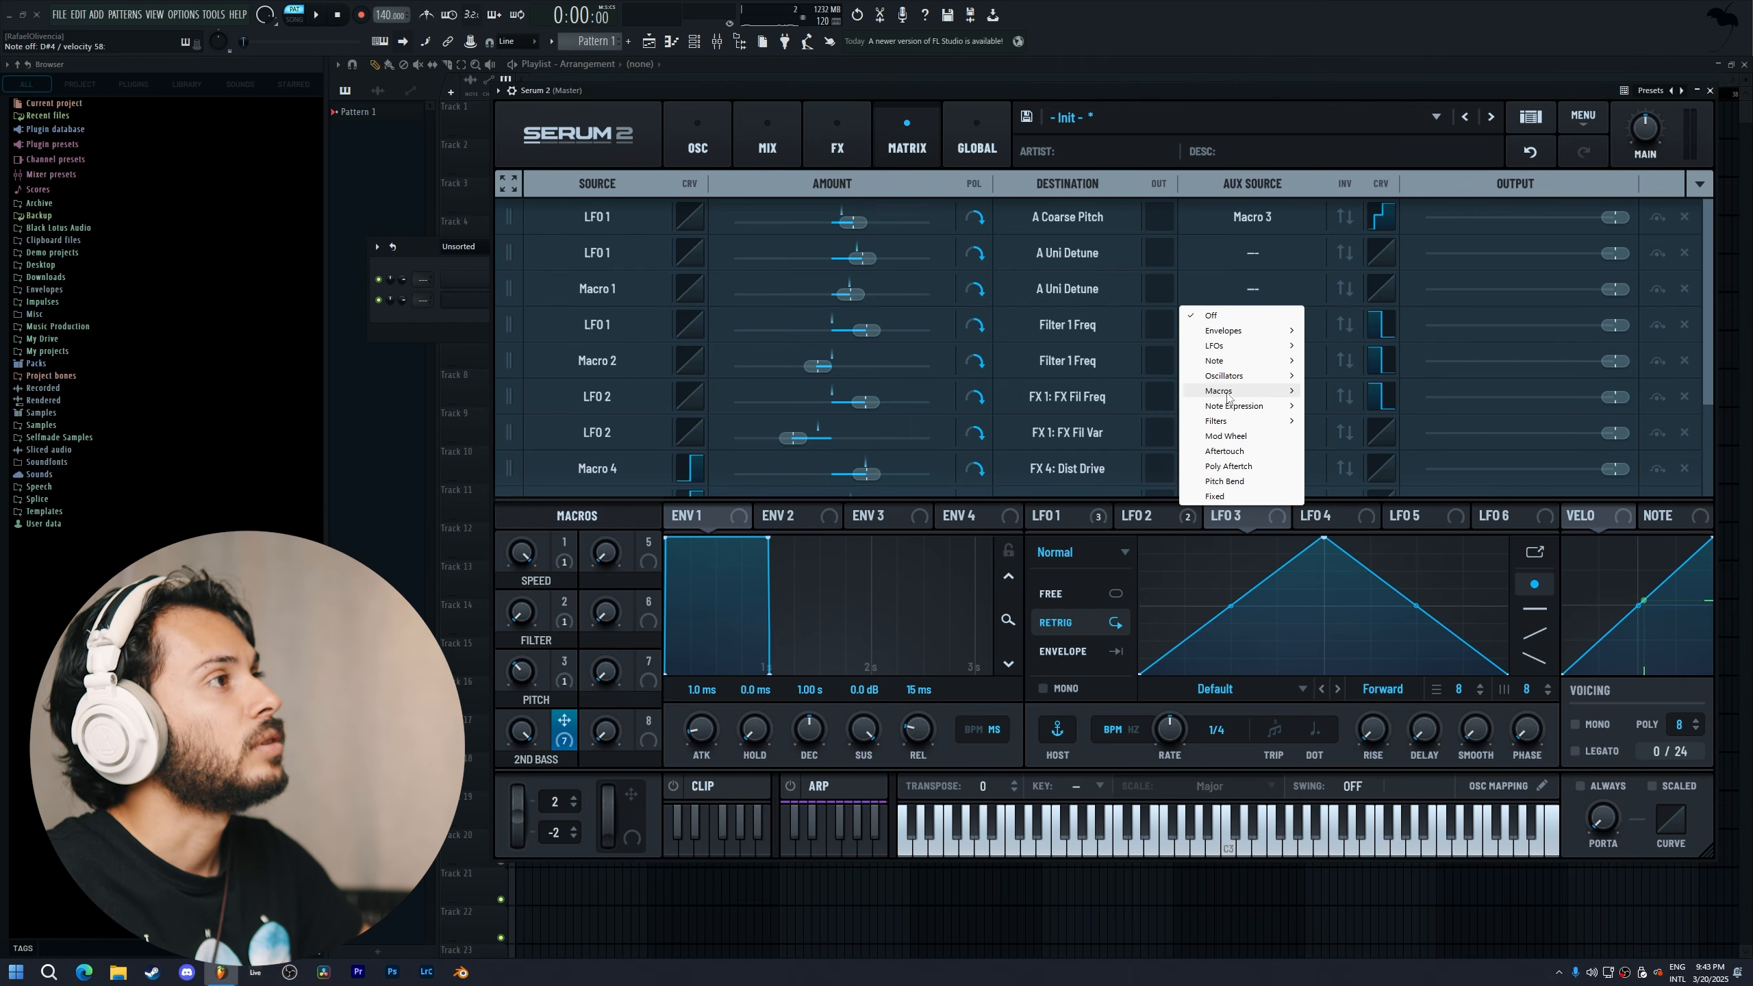
mouse_move(1262, 392)
left_click(1341, 436)
Reshape the aux curve of the Macro 1 to A Uni Detune modulation into a vertical drop from maximum to zero at its midpoint
left_click(1382, 289)
double_click(605, 357)
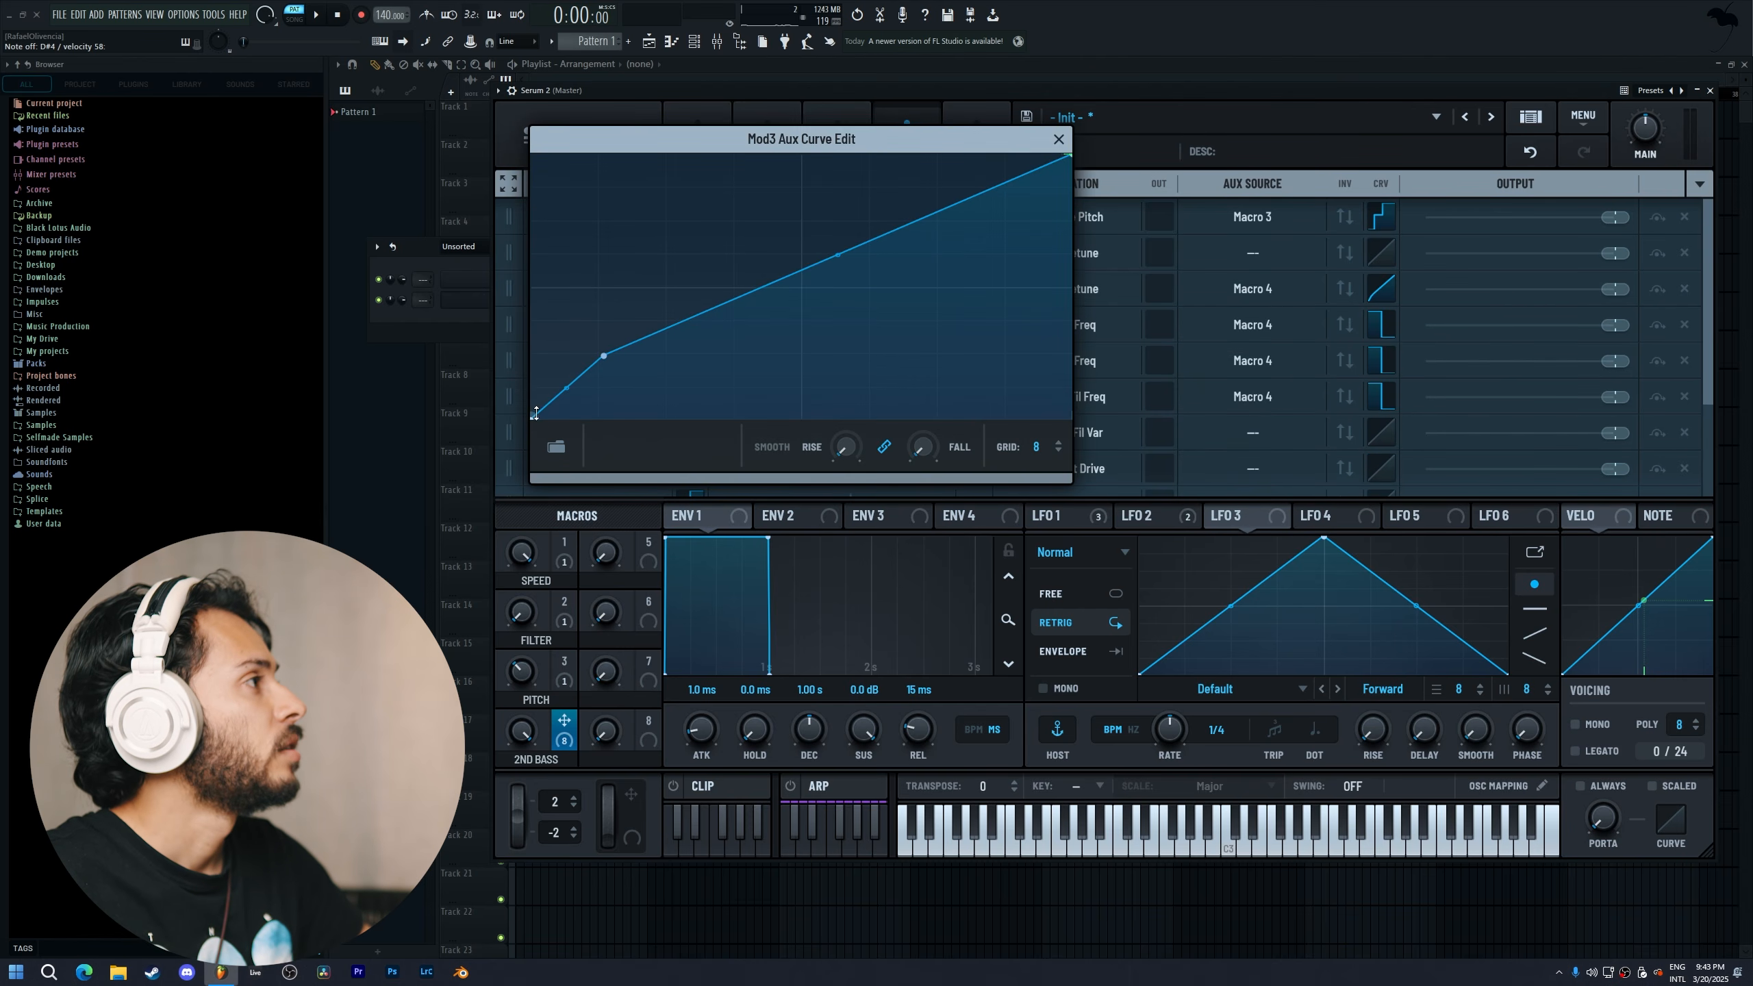
left_click_drag(535, 413, 533, 156)
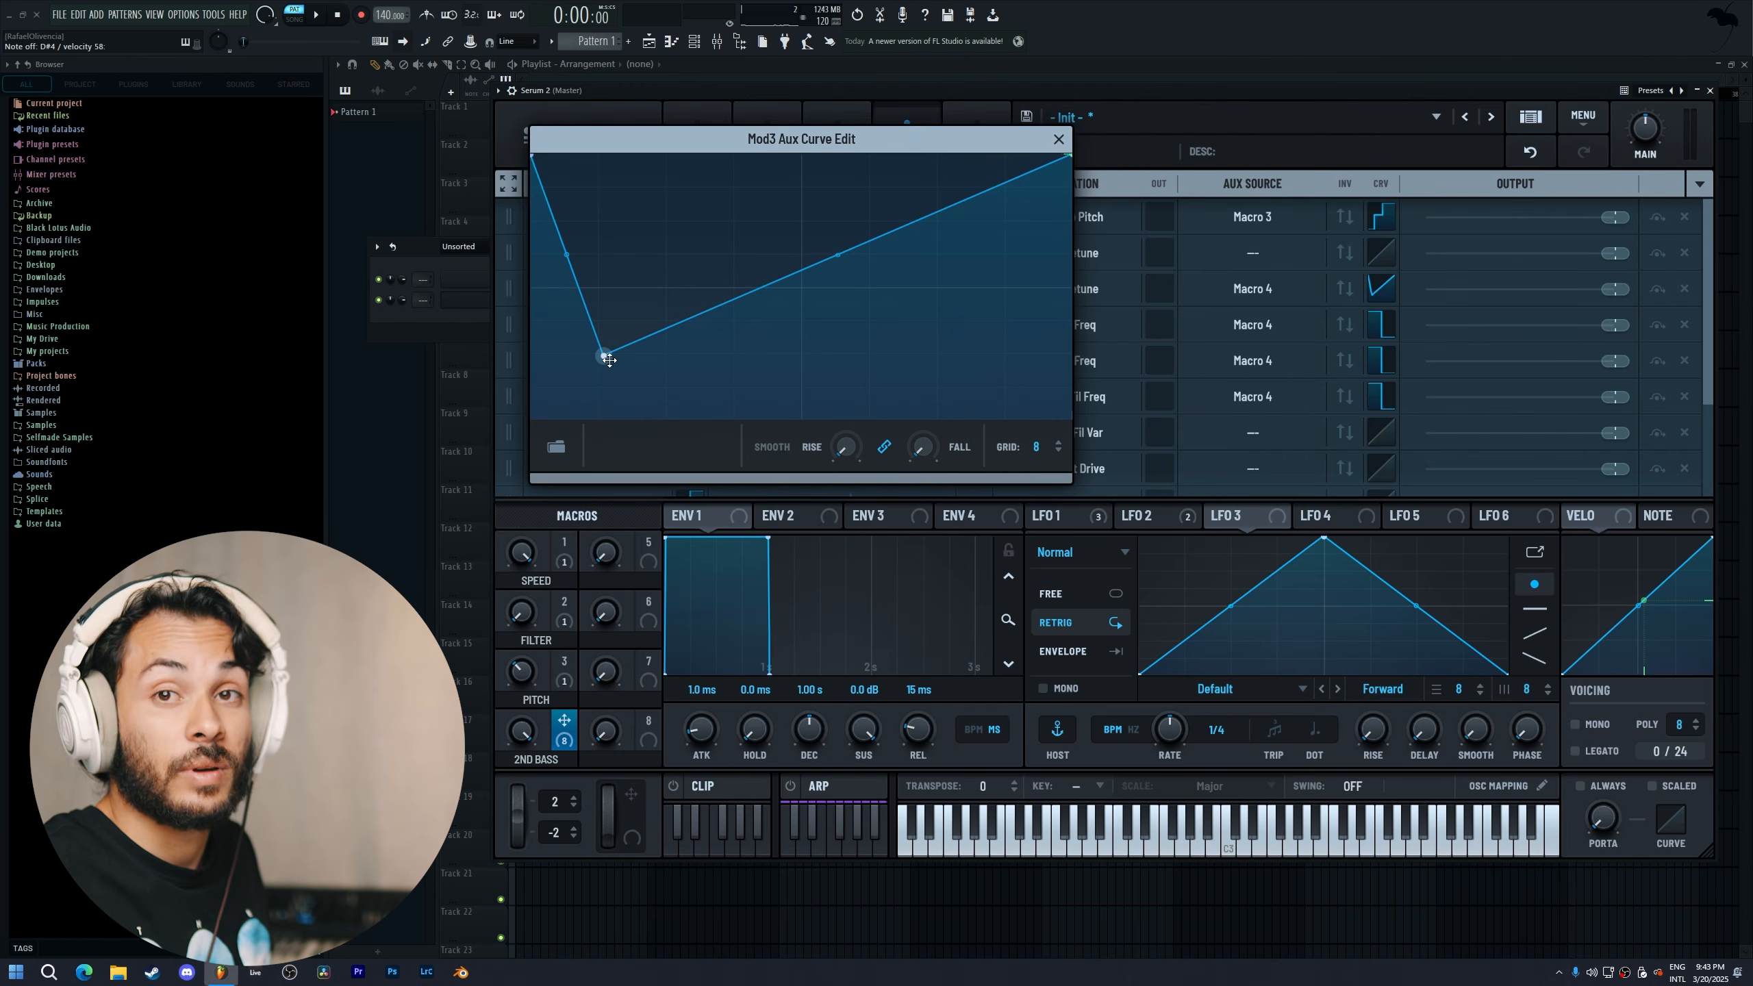
left_click_drag(609, 360, 837, 156)
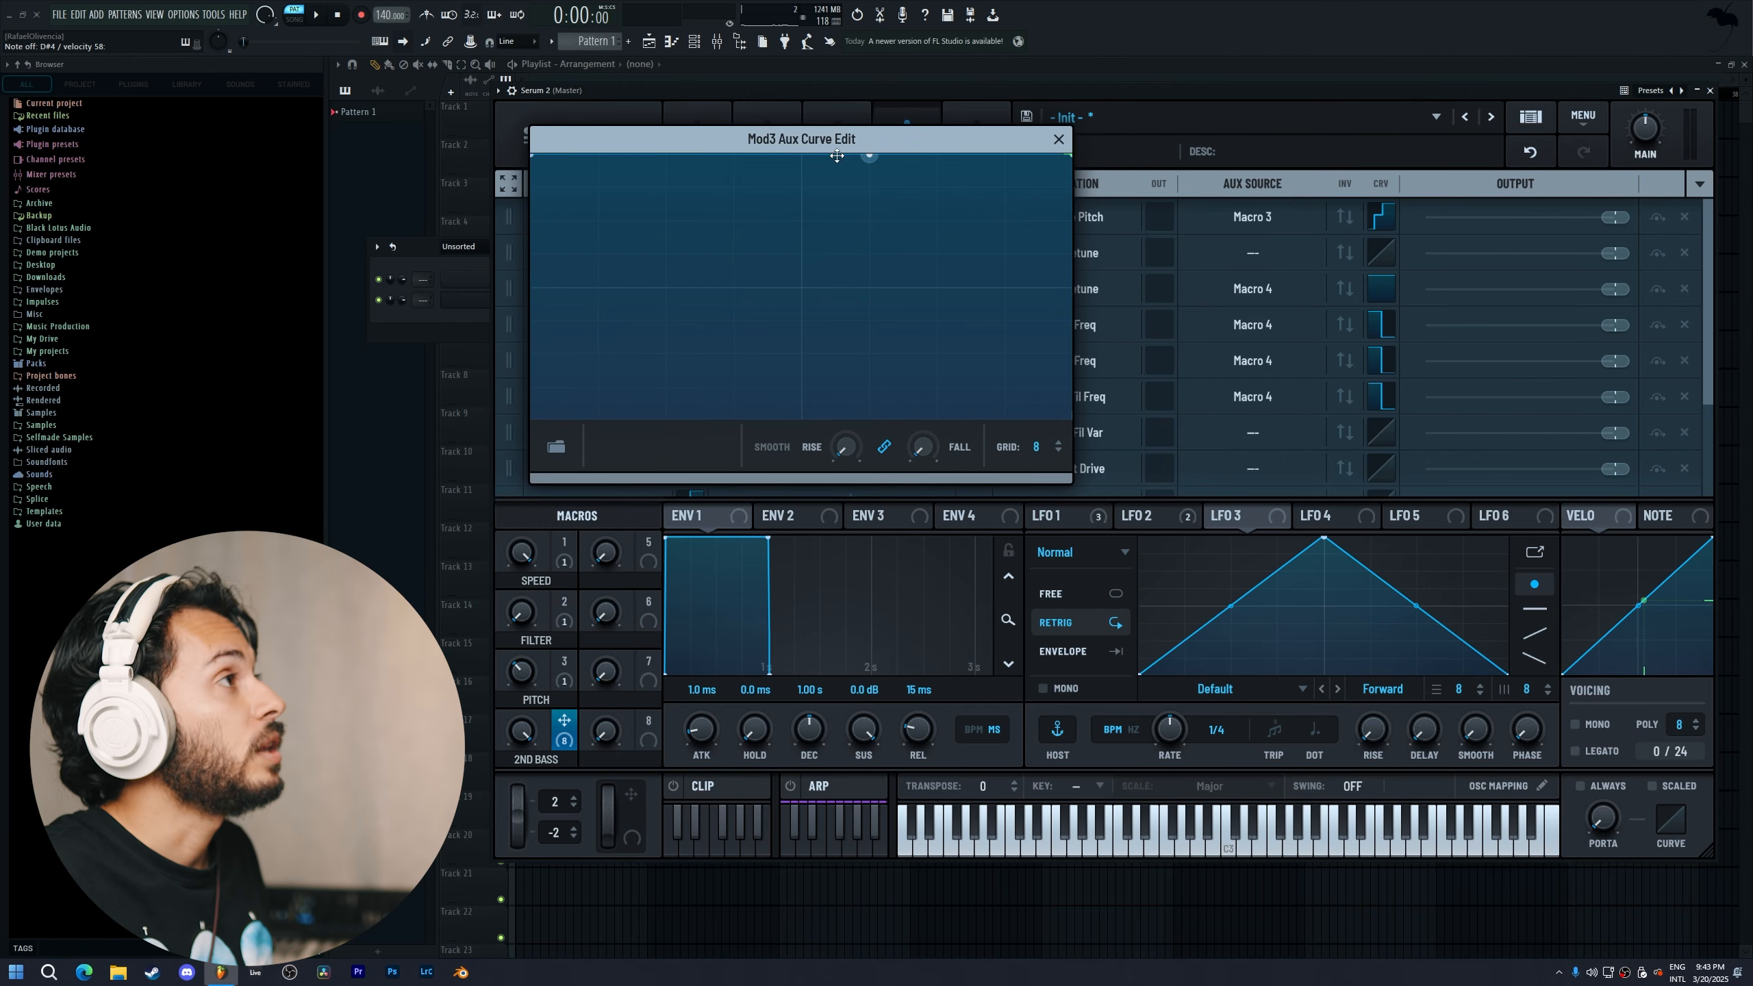
double_click(898, 245)
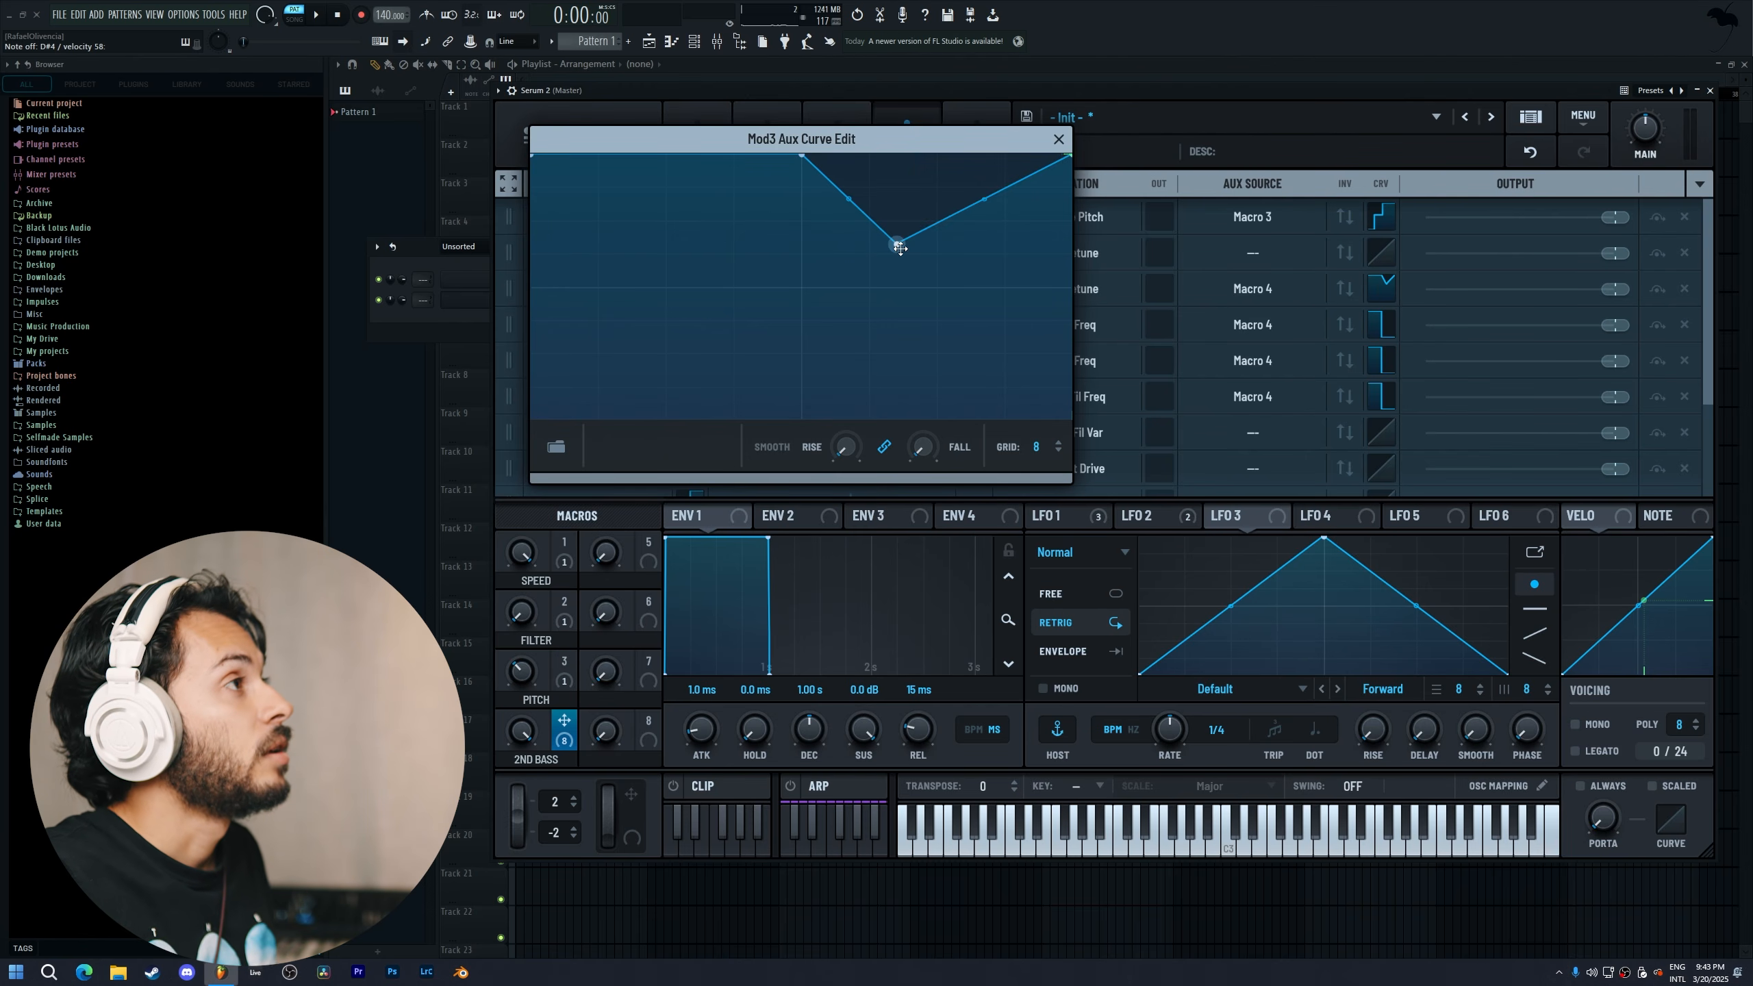
left_click_drag(897, 245, 768, 490)
double_click(919, 260)
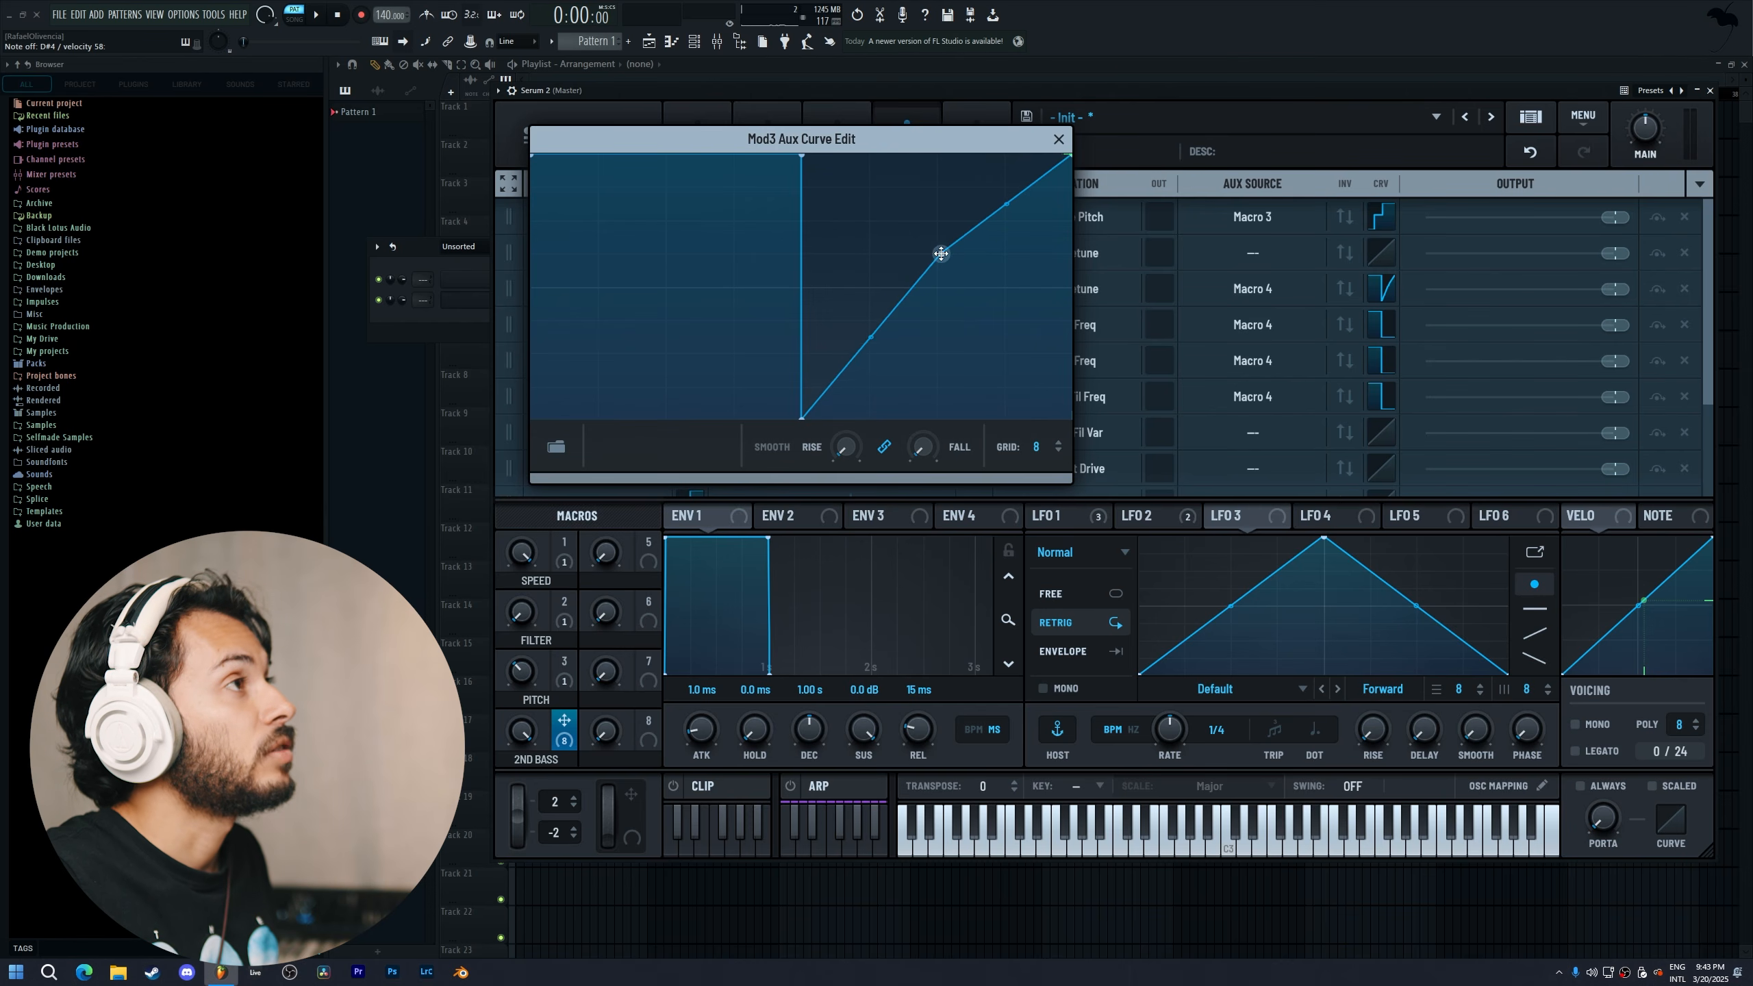
double_click(937, 254)
left_click_drag(1070, 157, 1068, 431)
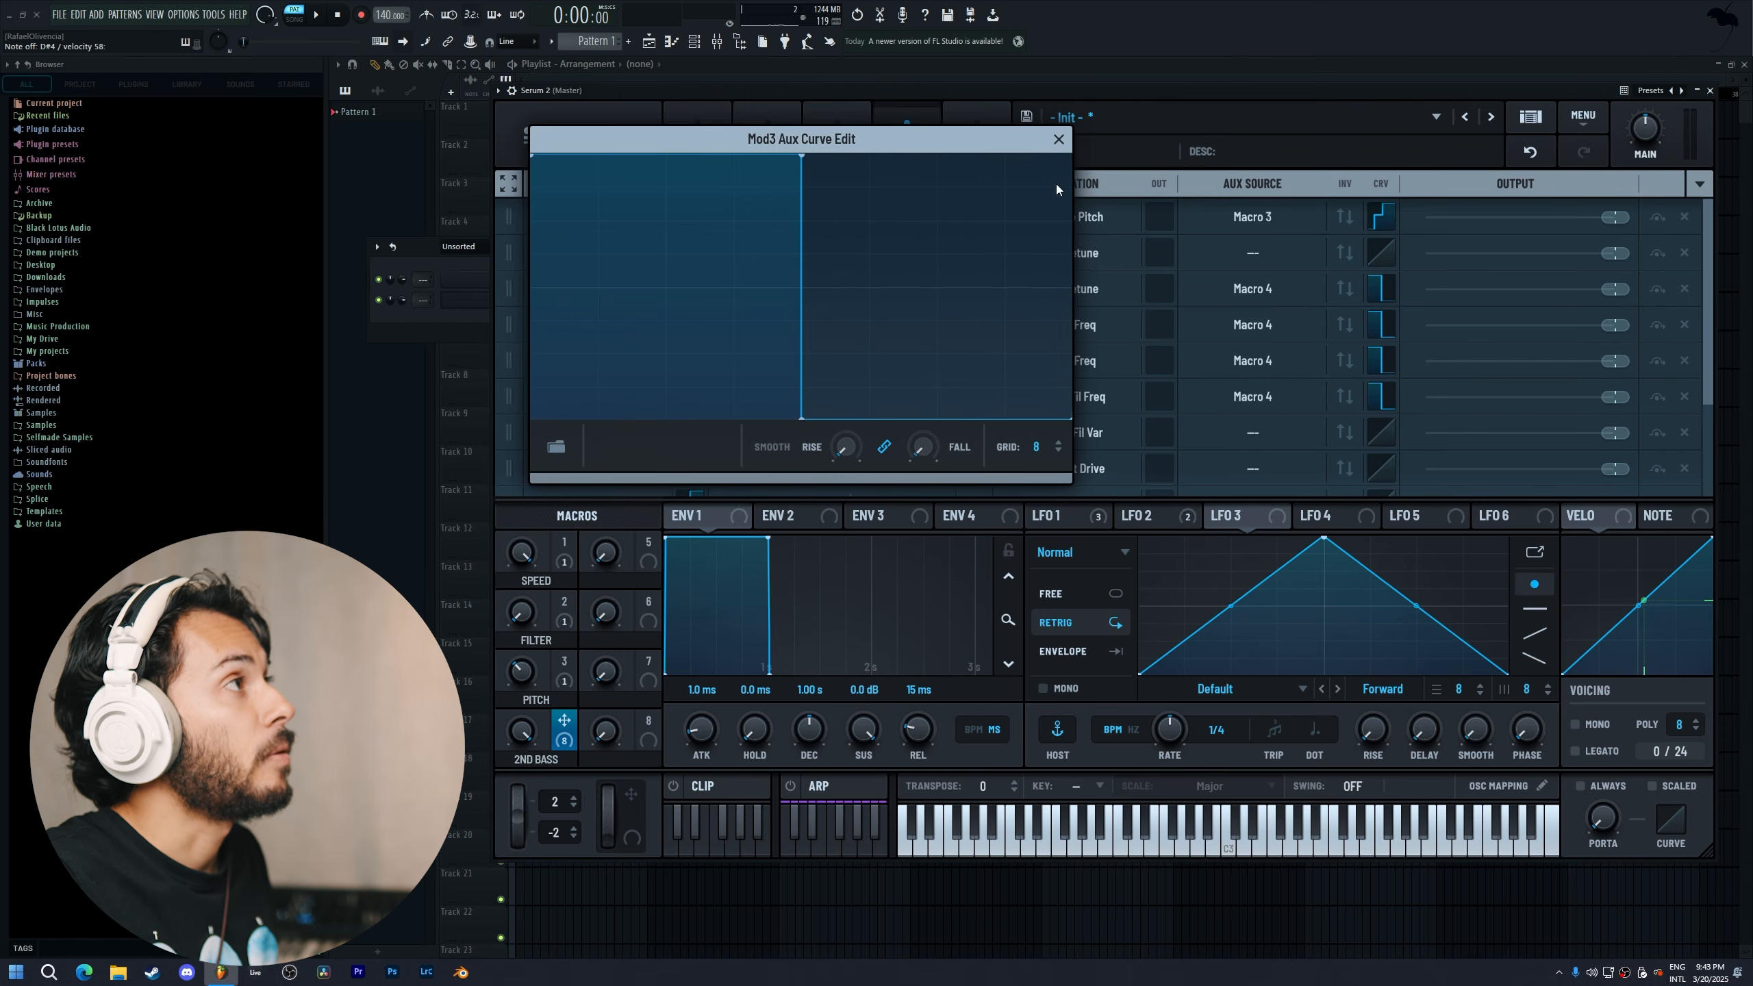
left_click(1059, 140)
Assign Macro 4 to oscillator A's unison detune, and set Macro 4 as the aux source of LFO 1 to A Uni Detune
left_click(689, 132)
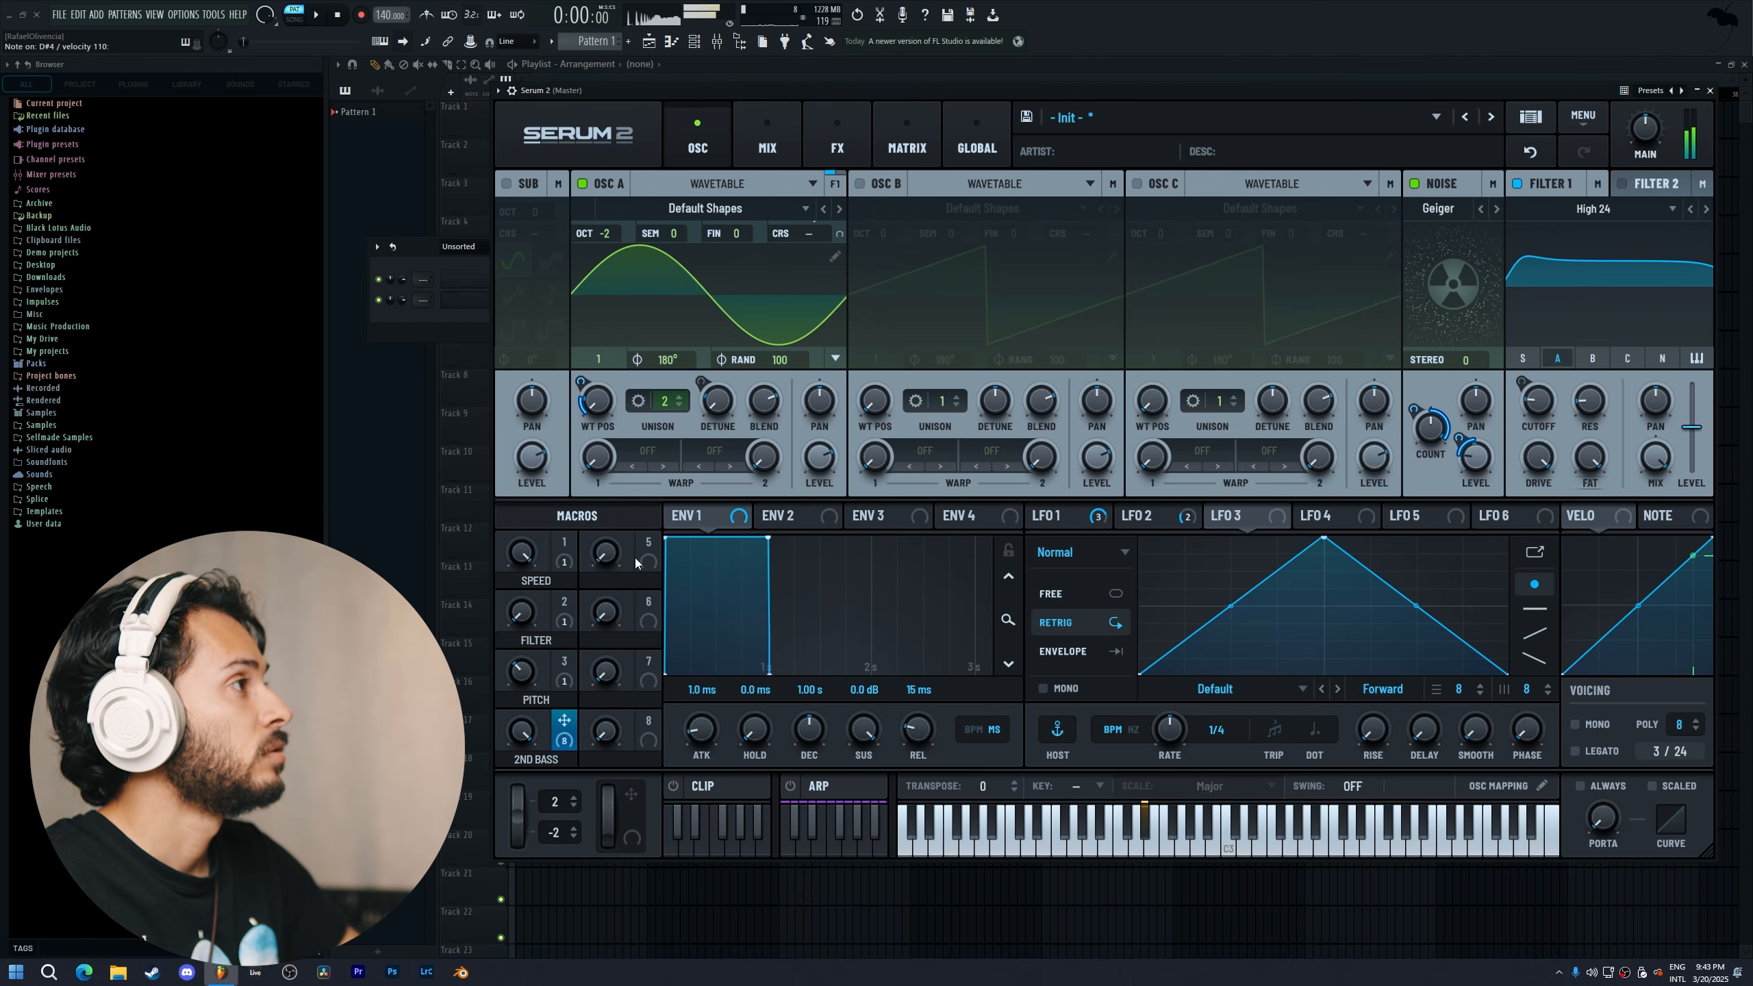
left_click_drag(567, 727, 707, 406)
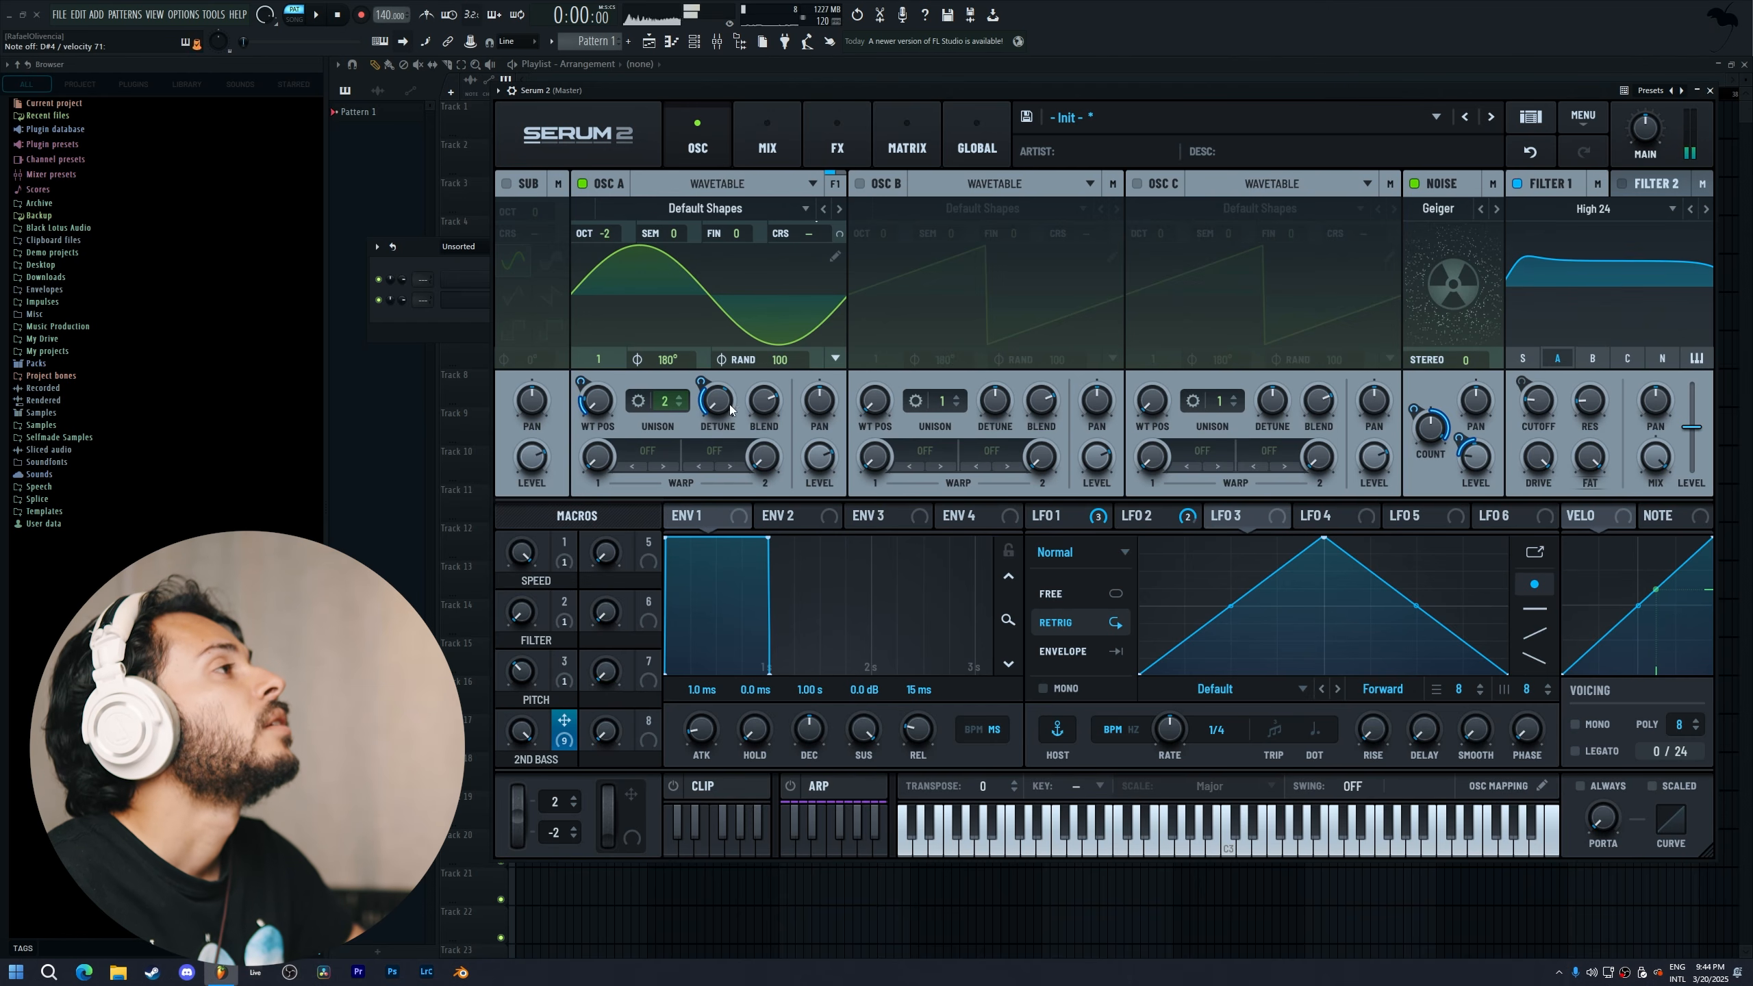
left_click(893, 147)
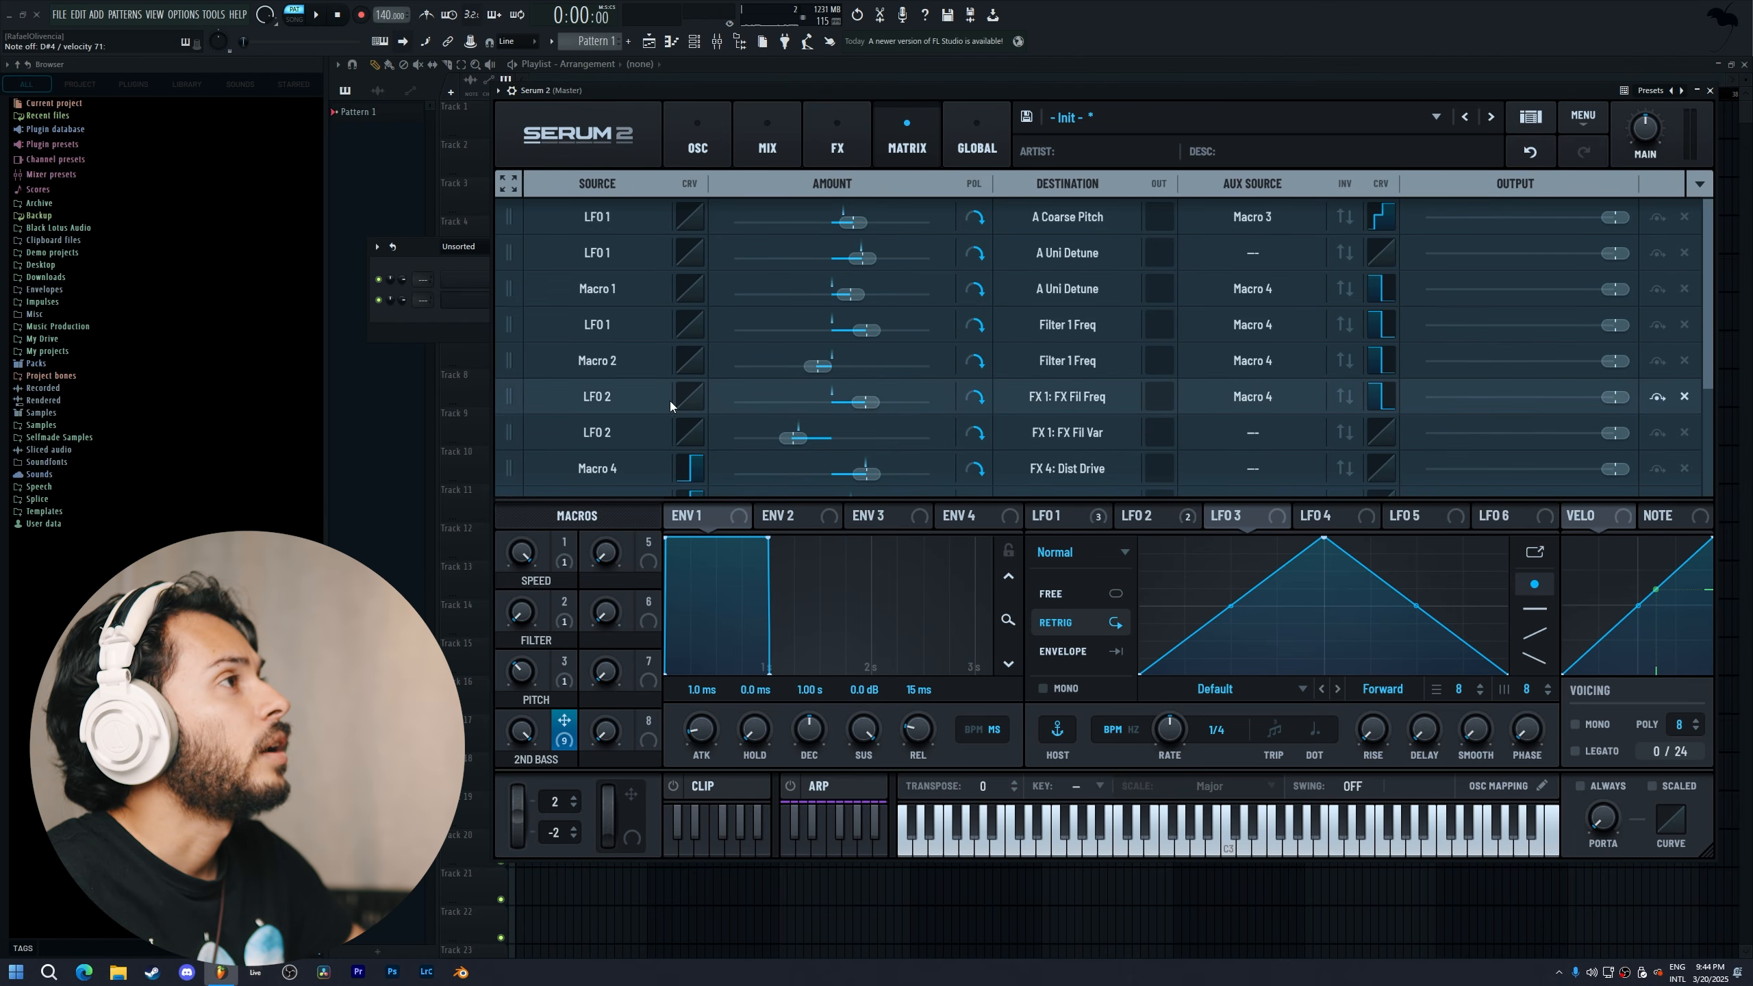
left_click(1256, 254)
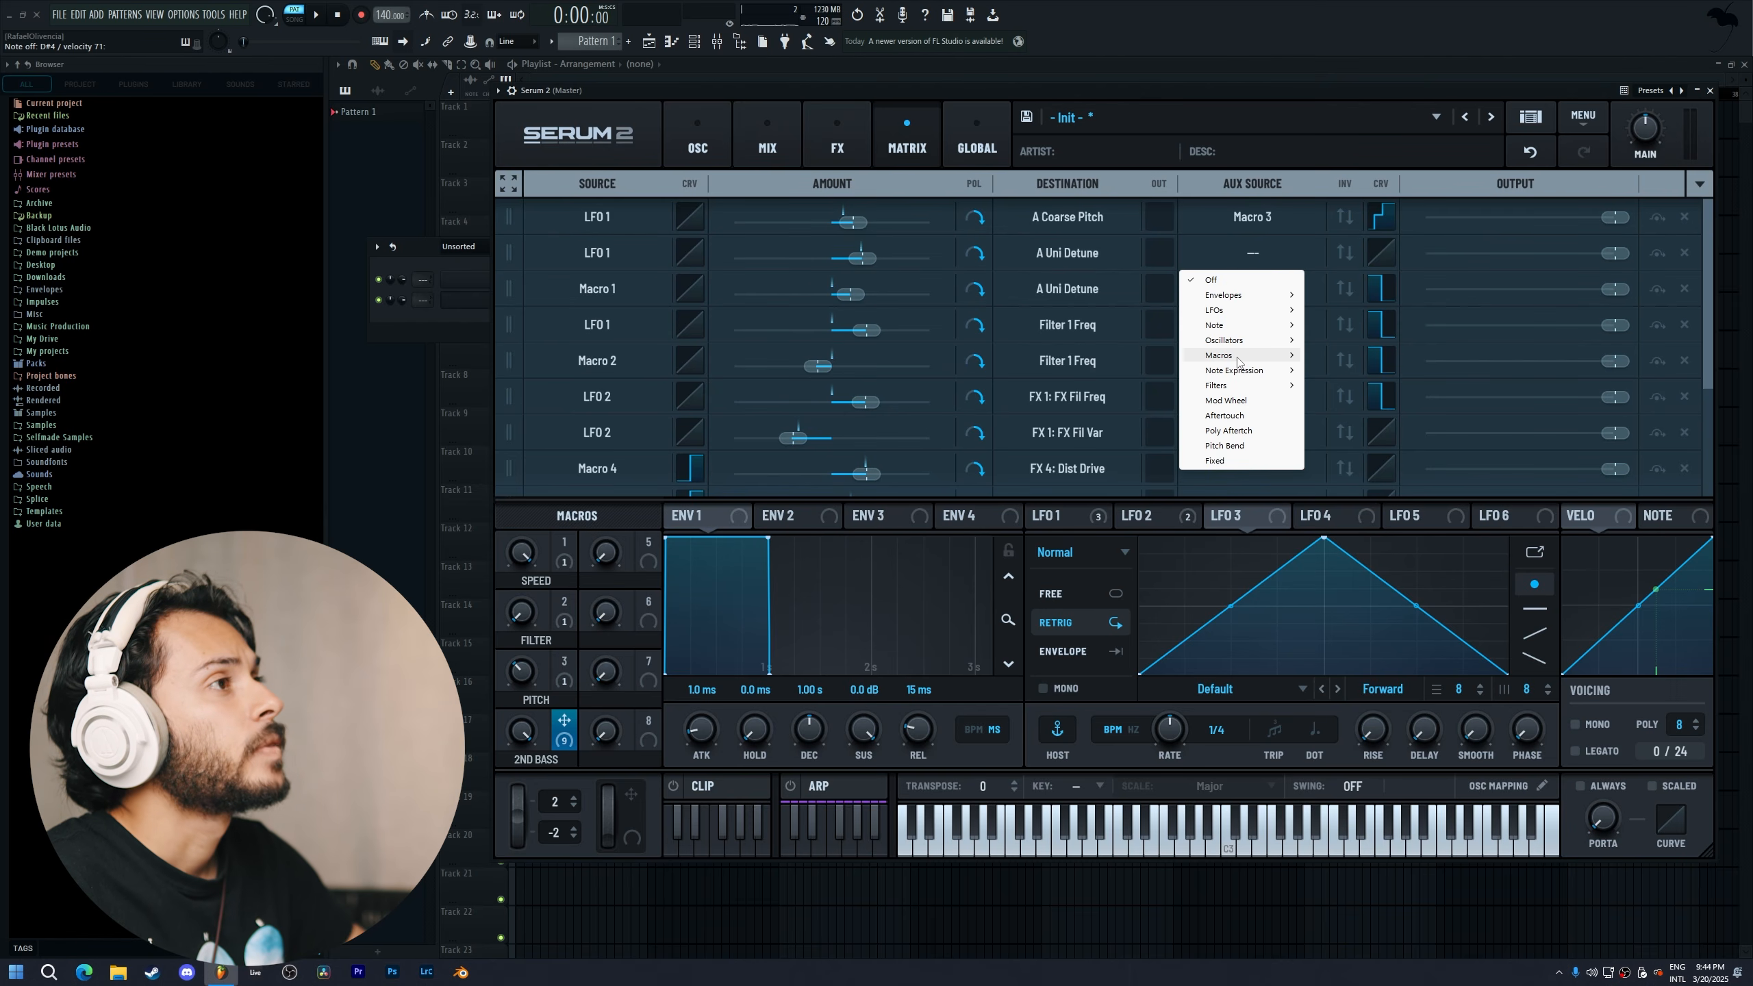
mouse_move(1239, 357)
left_click(1354, 401)
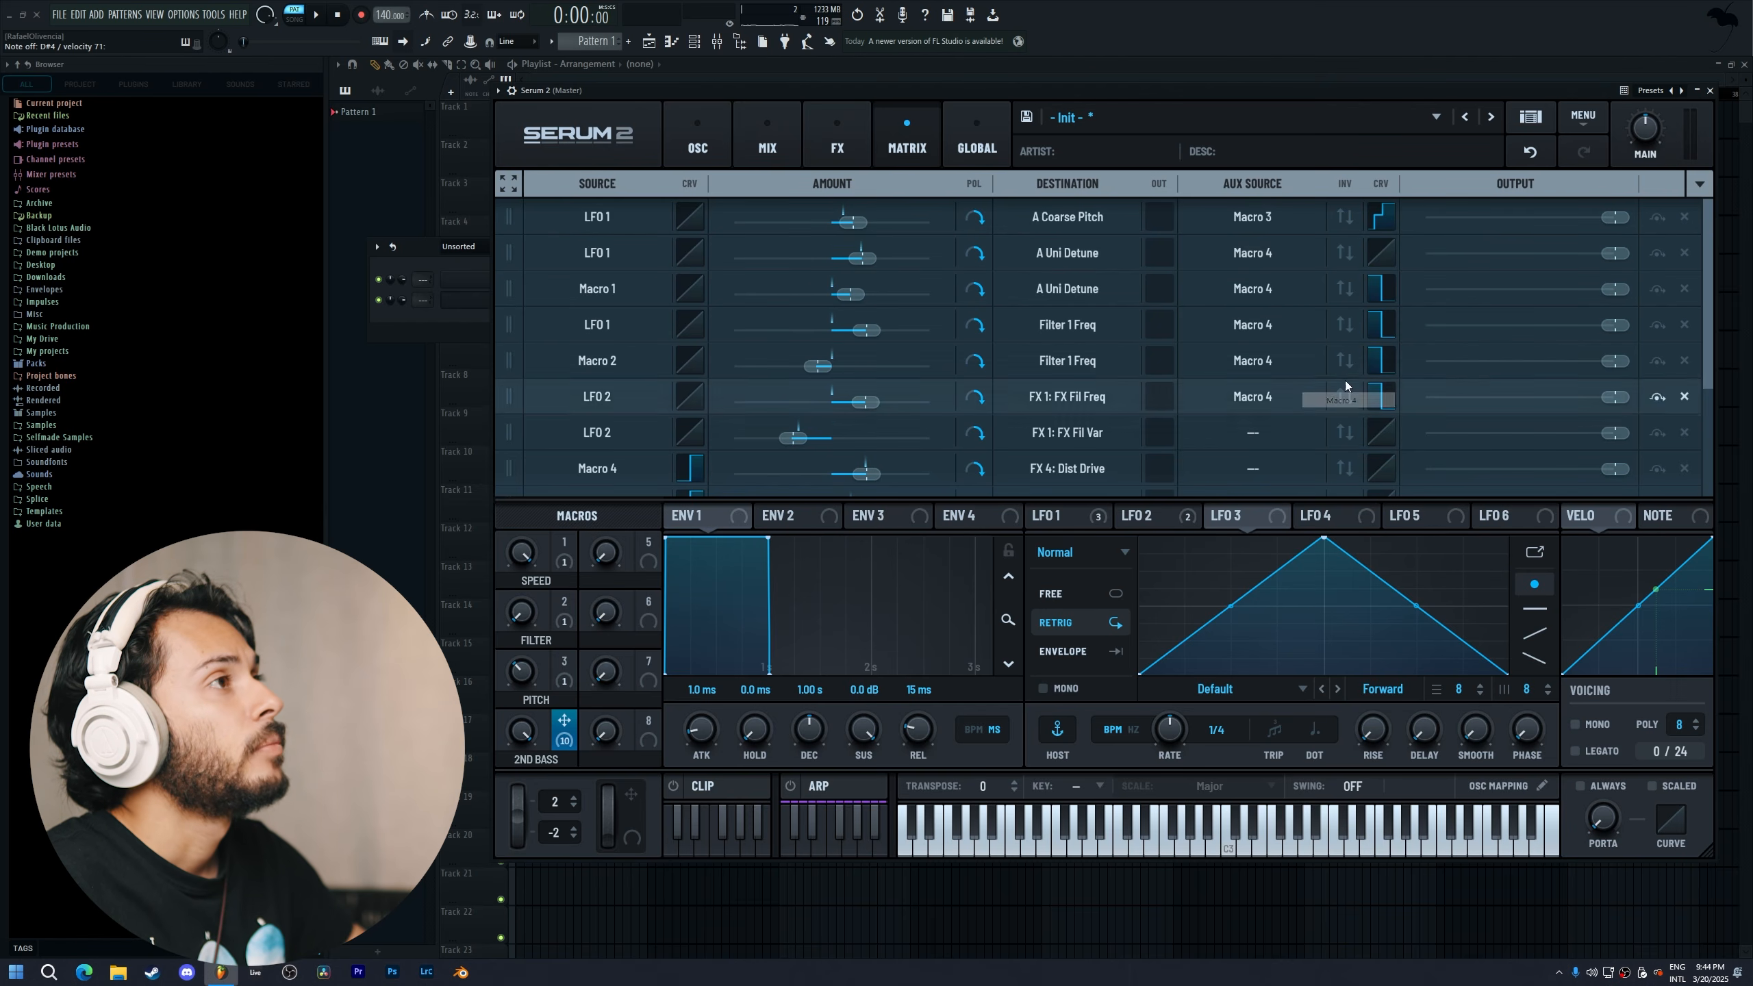
Reshape the aux curve of the LFO 1 to A Uni Detune modulation into a vertical drop from maximum to zero at its midpoint
left_click(1381, 253)
left_click_drag(537, 416, 535, 154)
double_click(803, 186)
left_click_drag(803, 186, 803, 142)
double_click(880, 192)
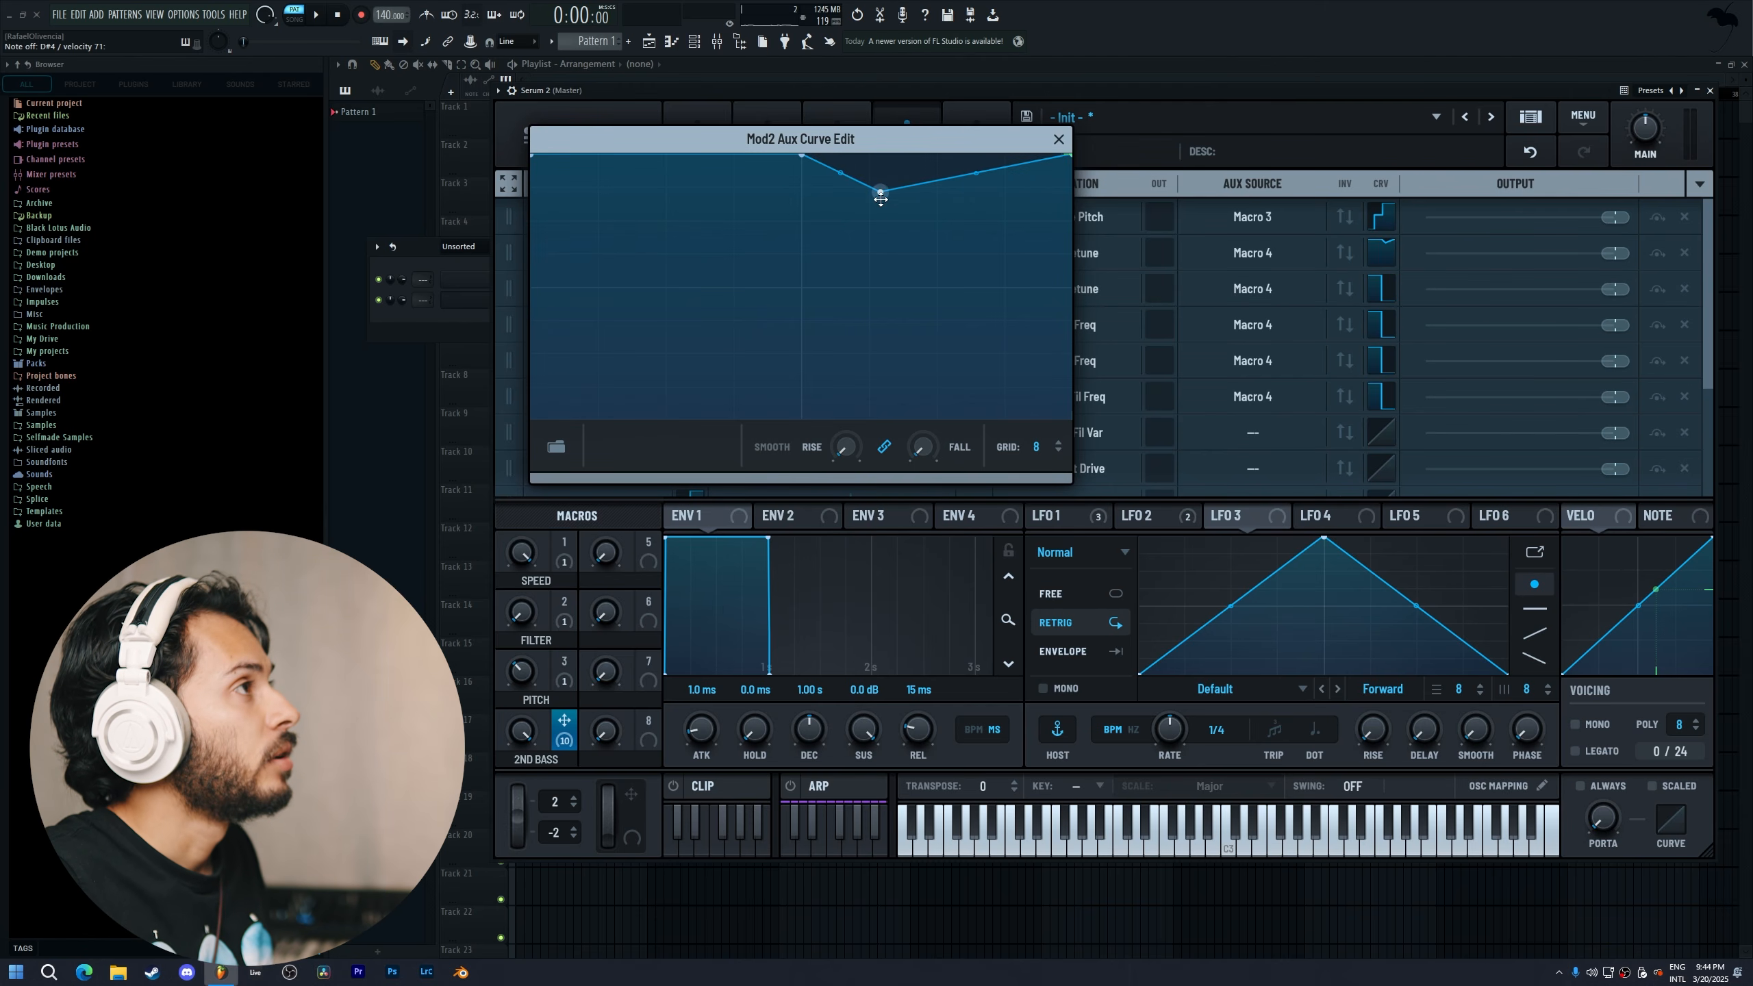
left_click_drag(881, 200, 777, 463)
left_click_drag(1067, 160, 1094, 443)
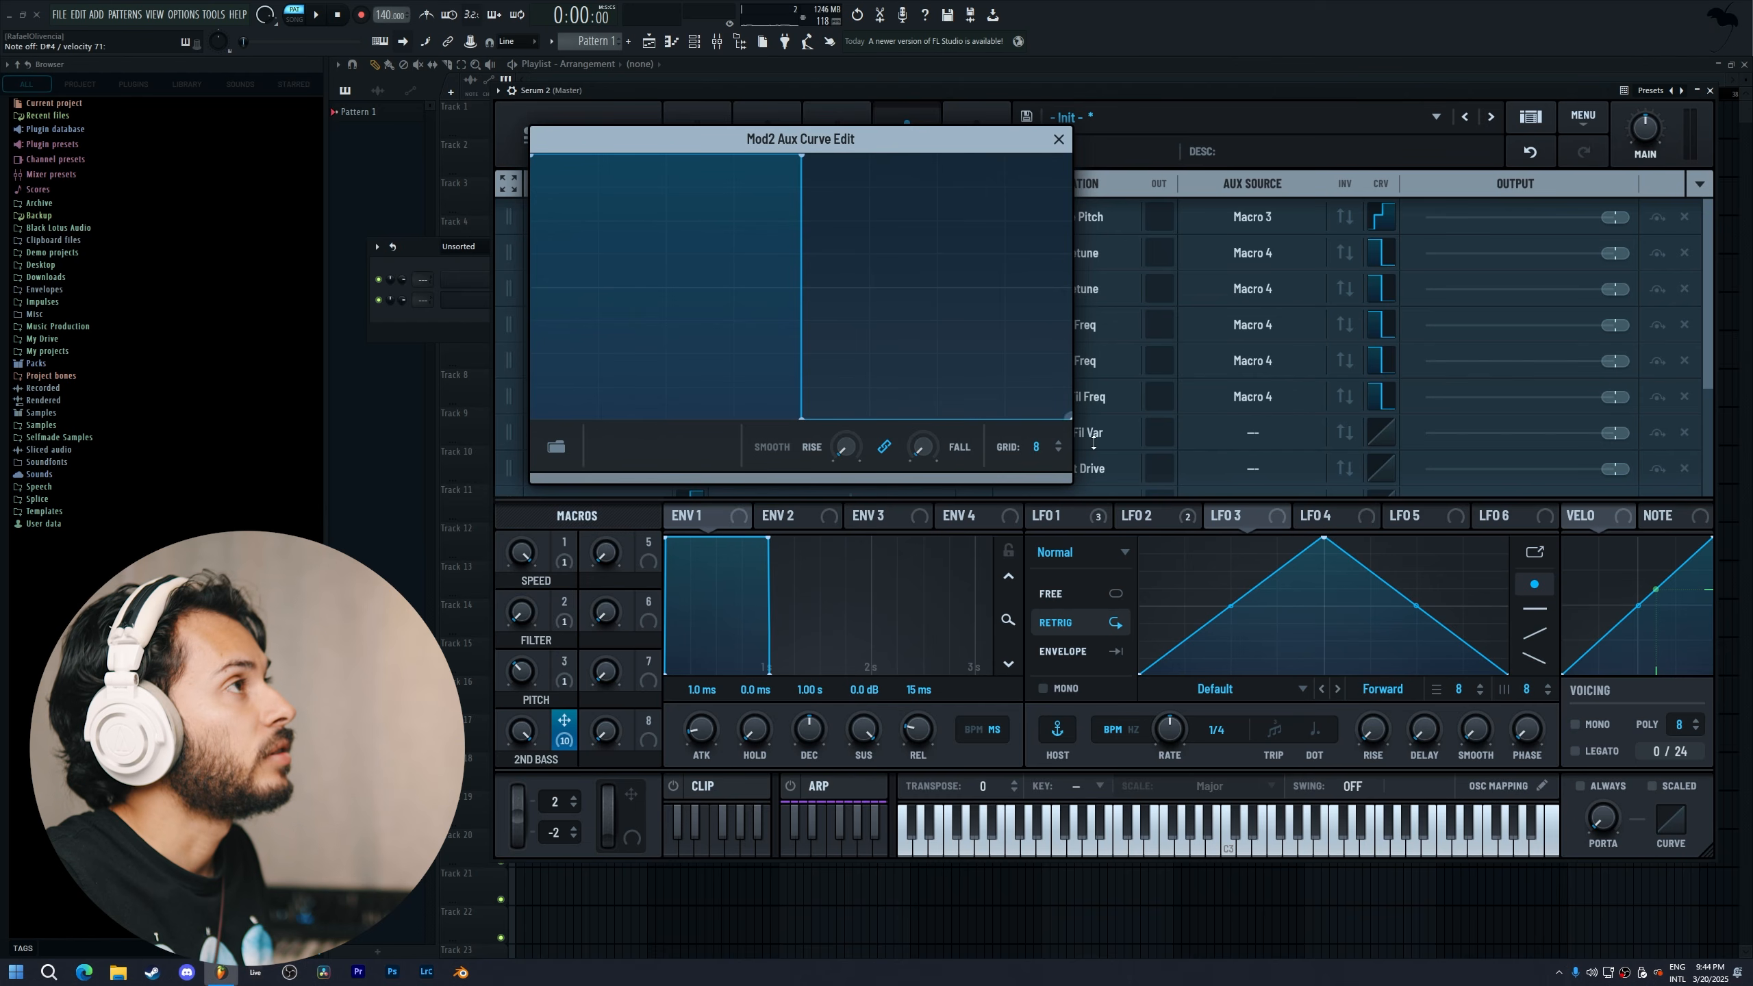
left_click(1059, 139)
Increase the Macro 4 to A Uni Detune modulation amount, and raise the Pitch macro while playing the sound
left_click(675, 147)
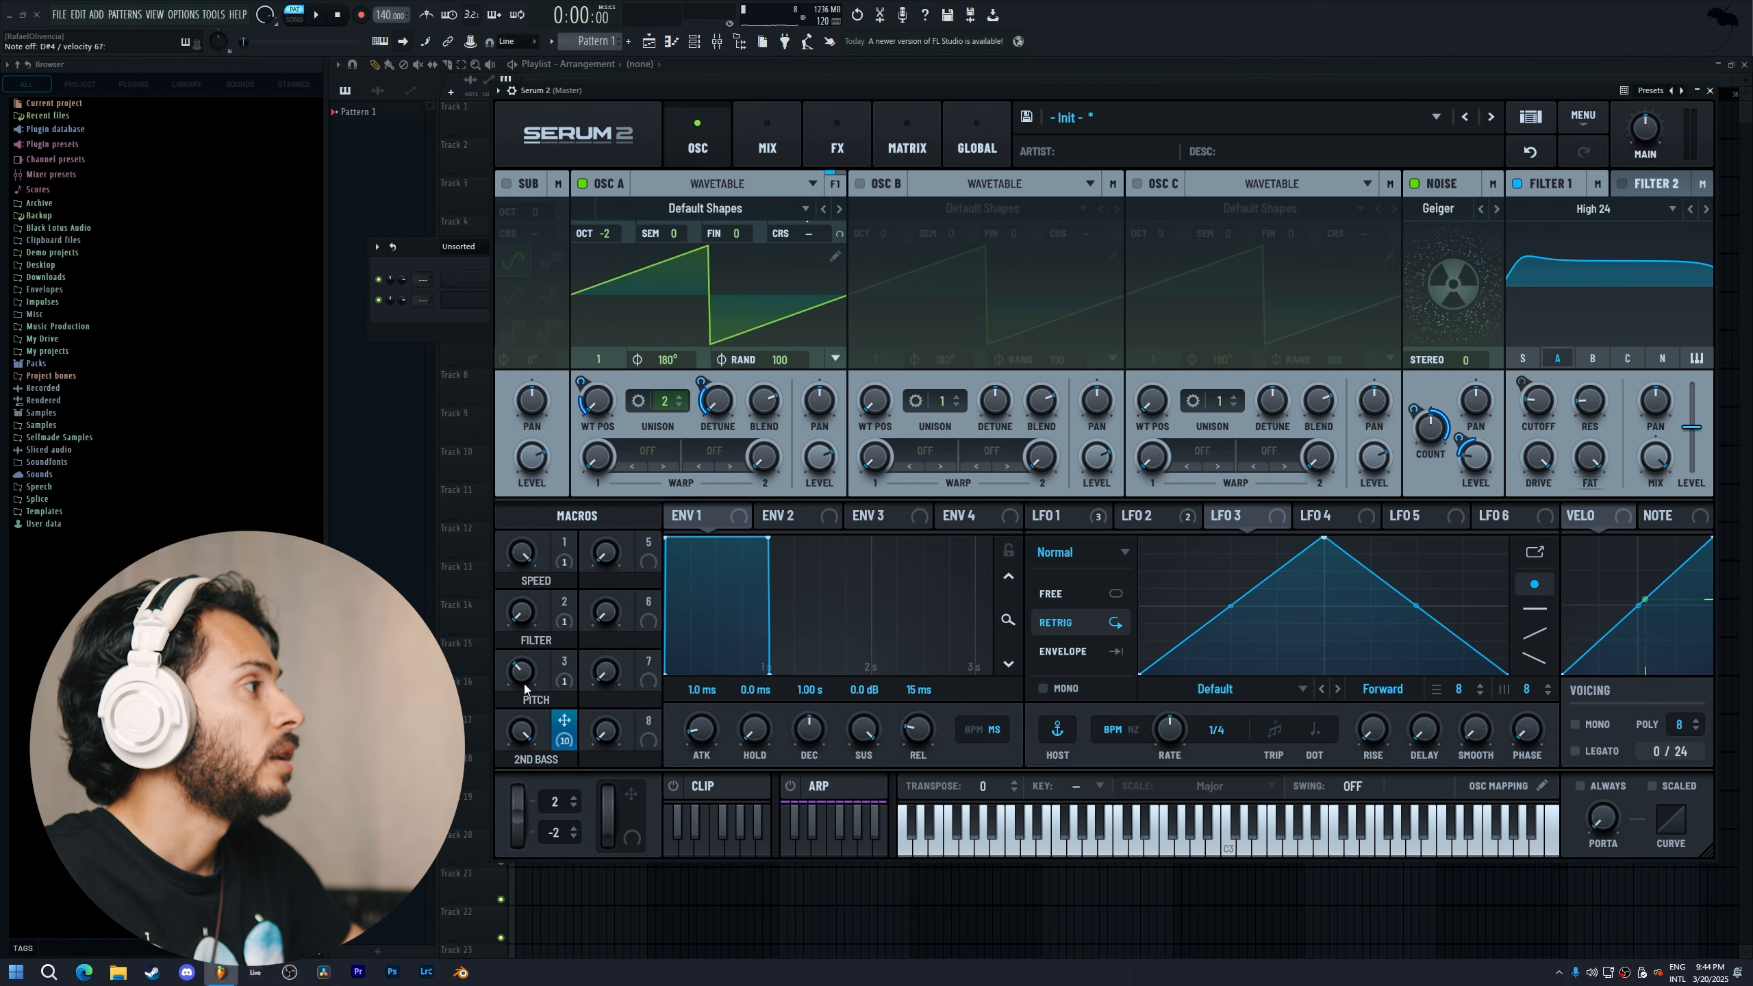
mouse_move(703, 382)
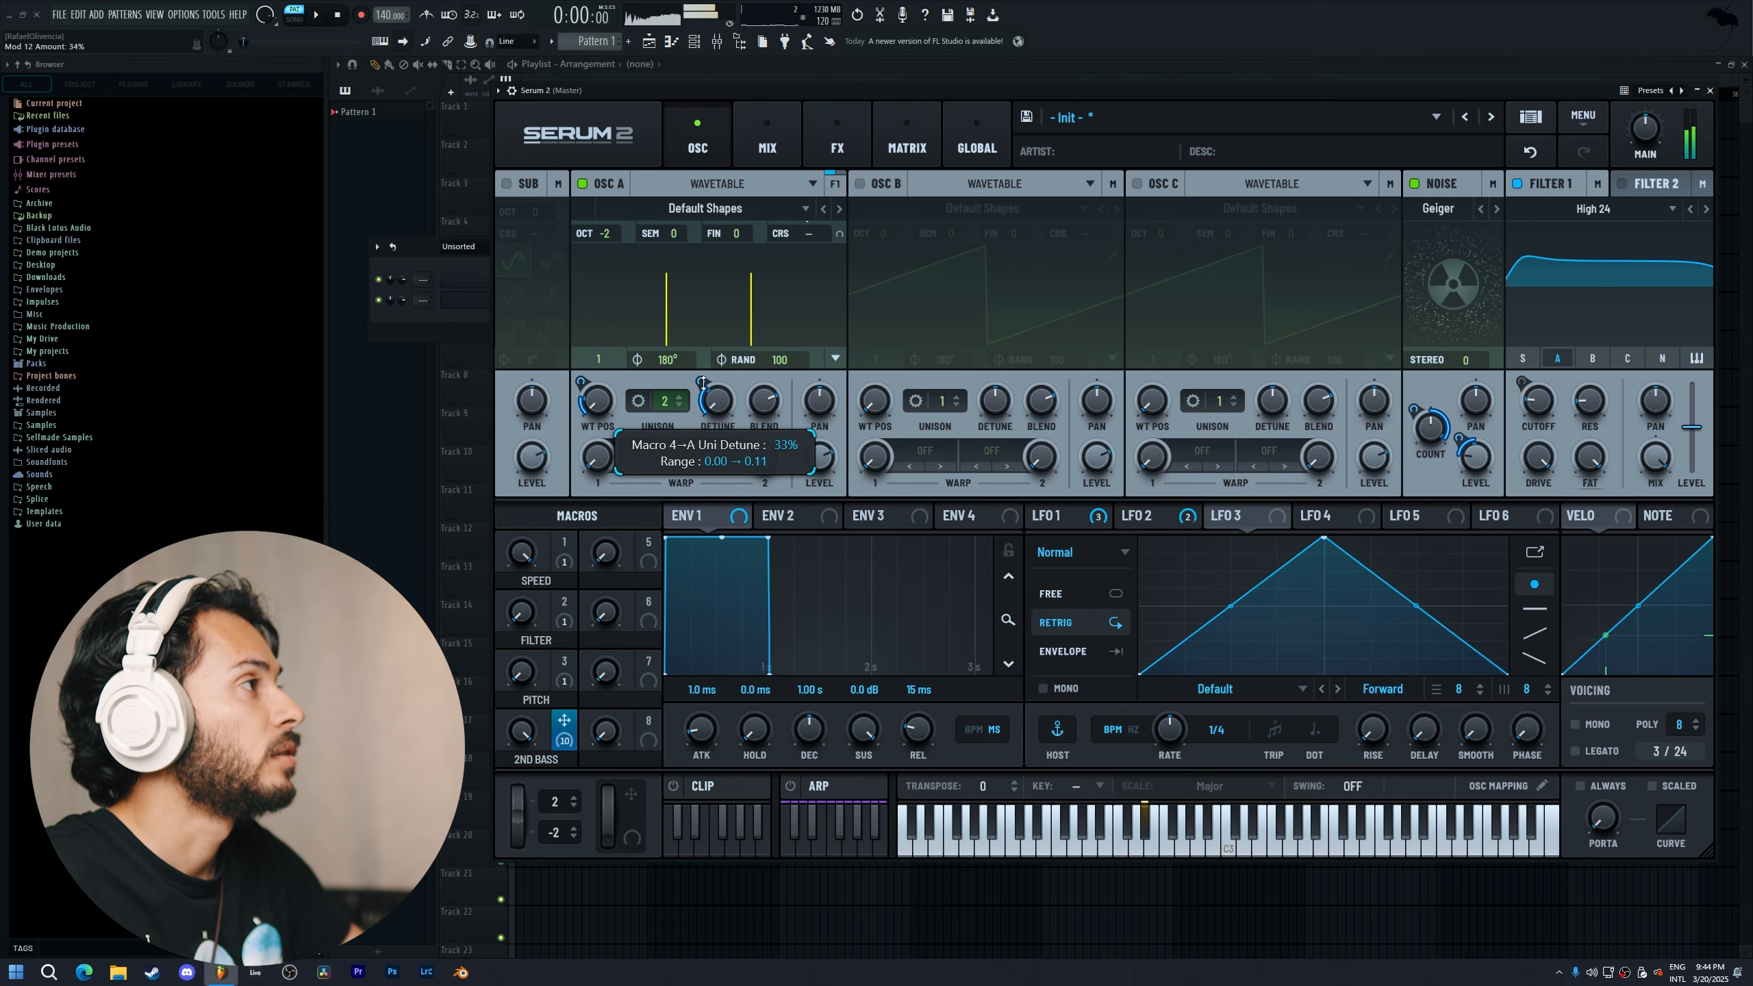
left_click_drag(704, 366, 708, 347)
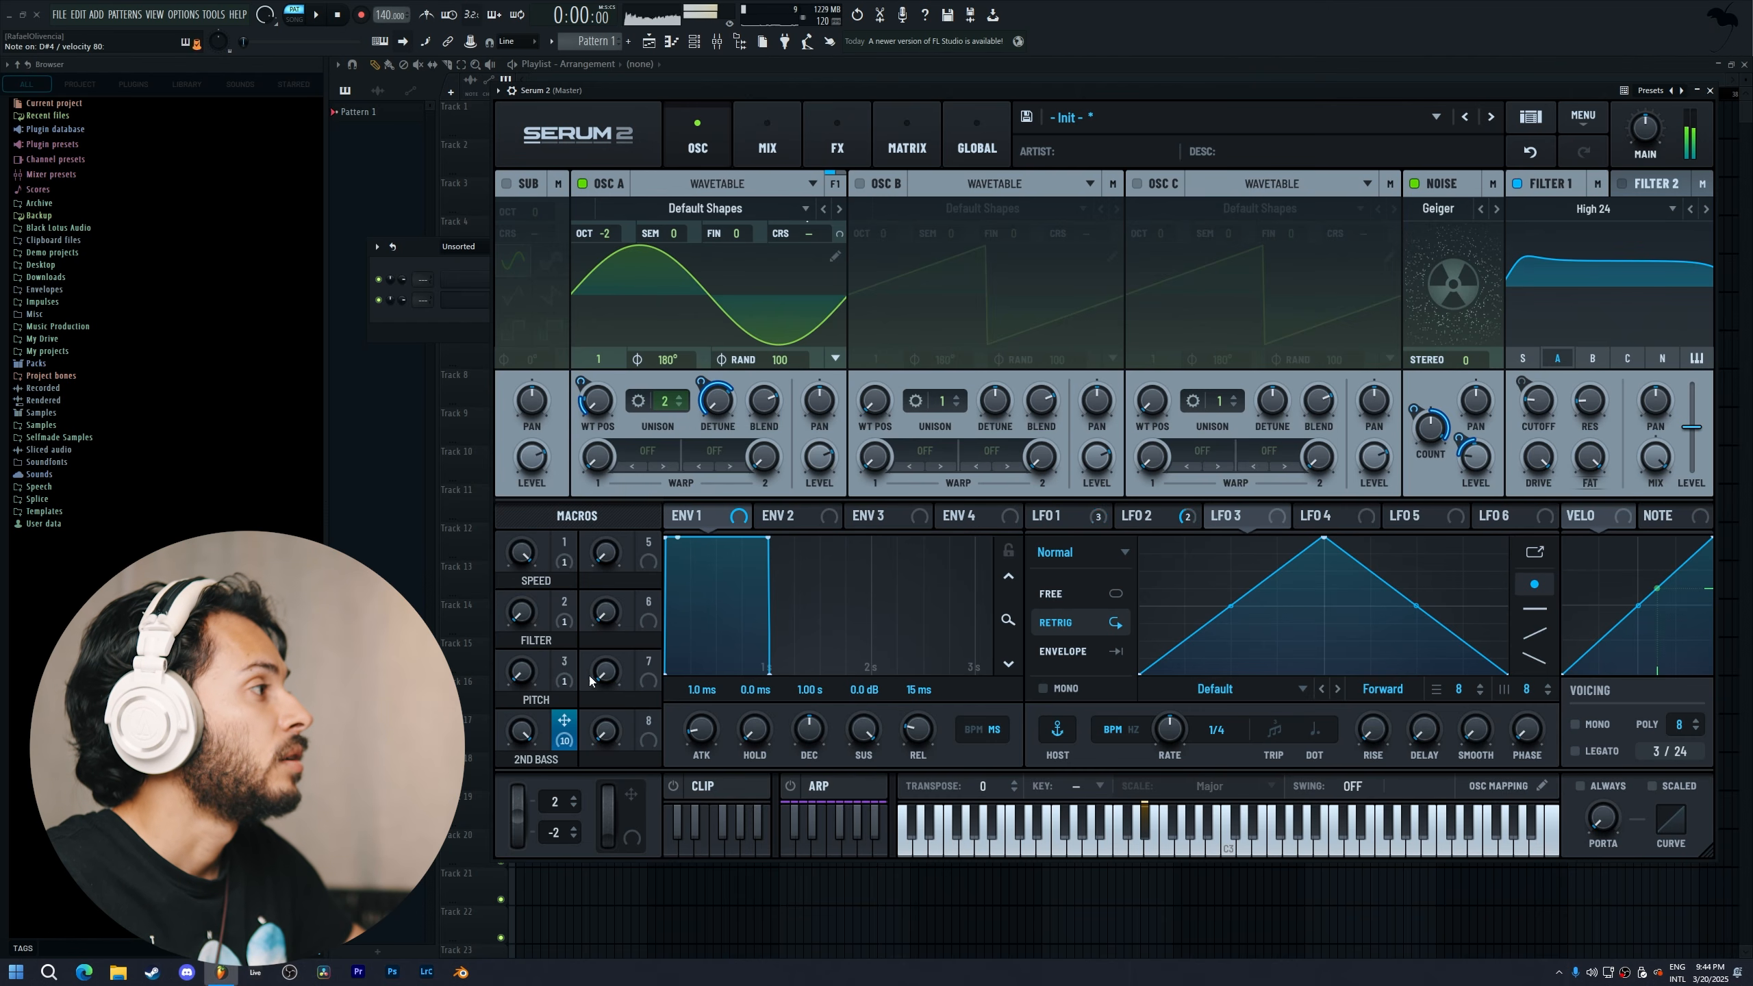
left_click_drag(522, 671, 533, 587)
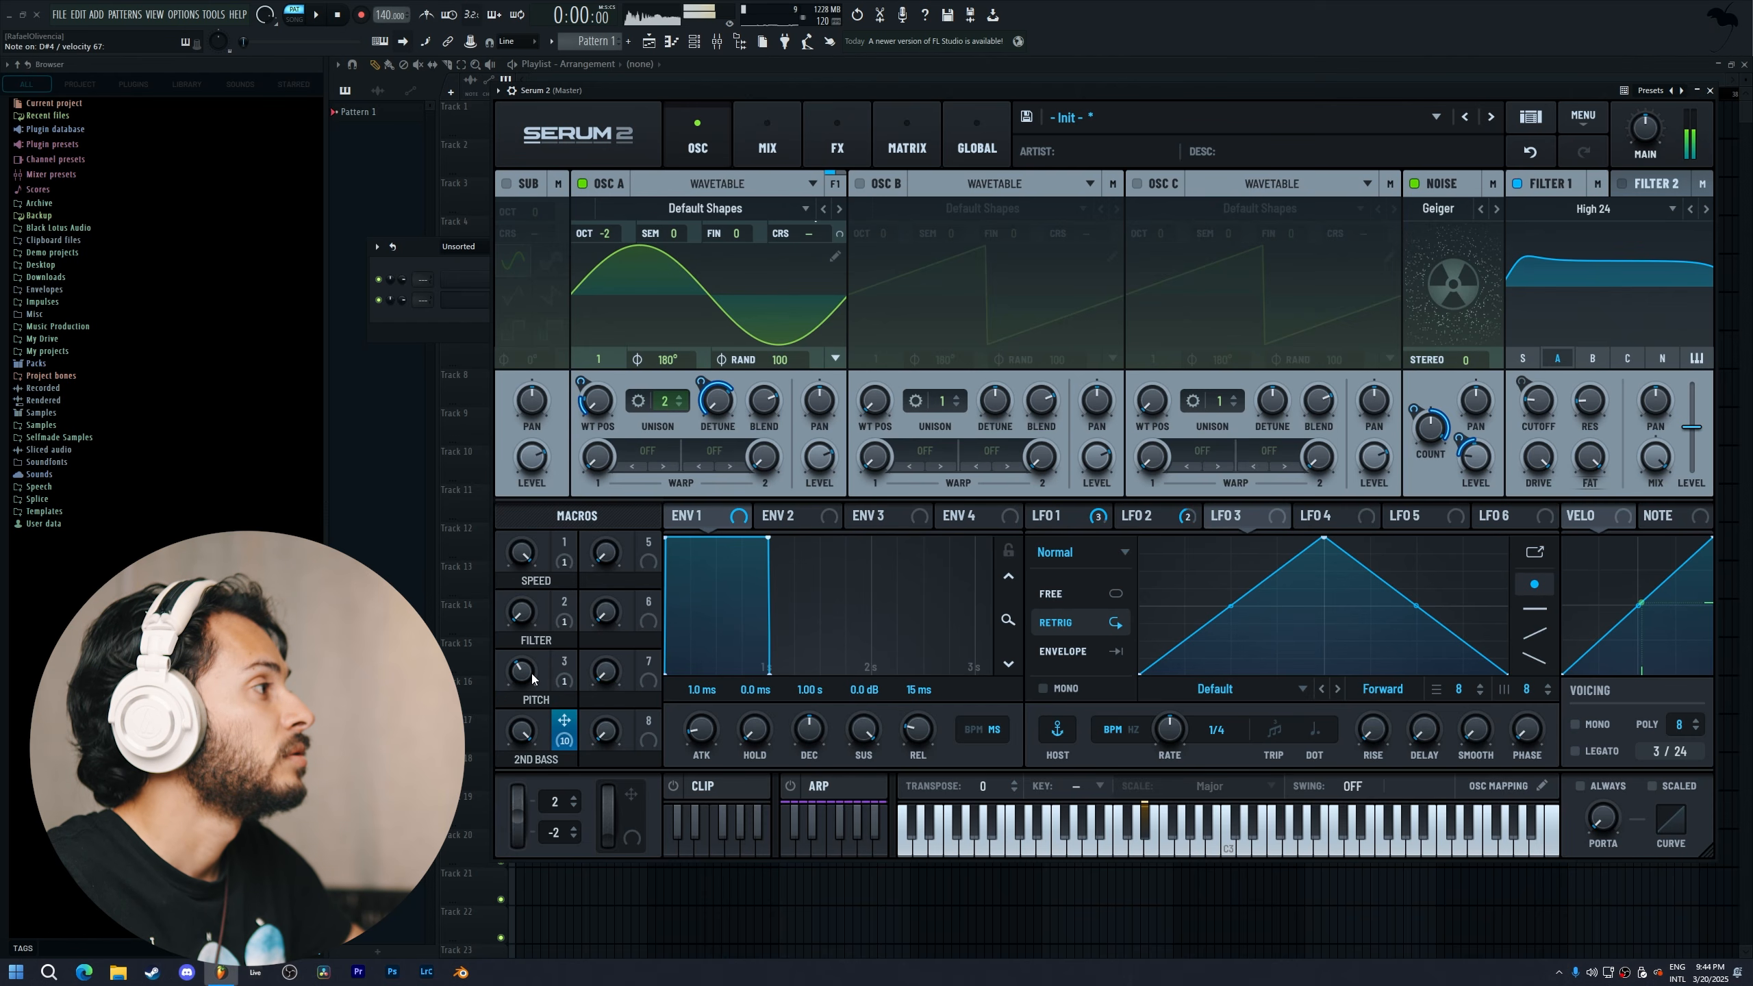
Assign LFO 2 to oscillator A's unison detune and check the modulators assigned to it
left_click(1047, 522)
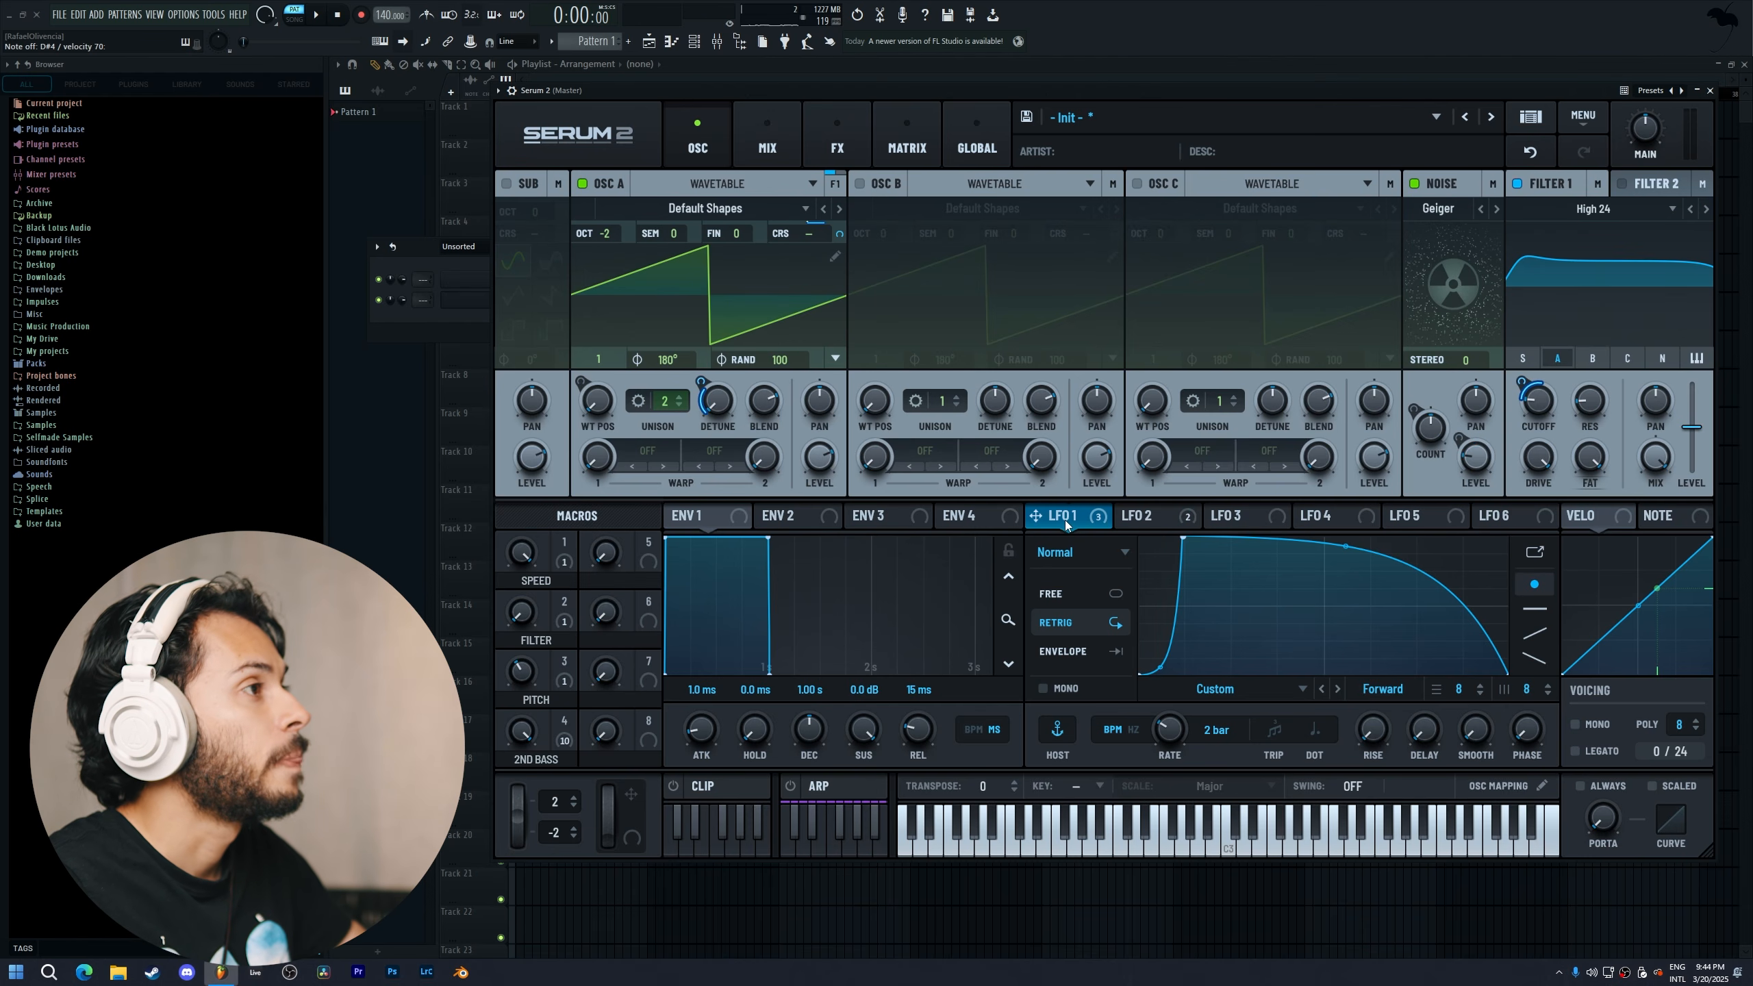
left_click(1139, 515)
left_click_drag(1125, 515, 724, 547)
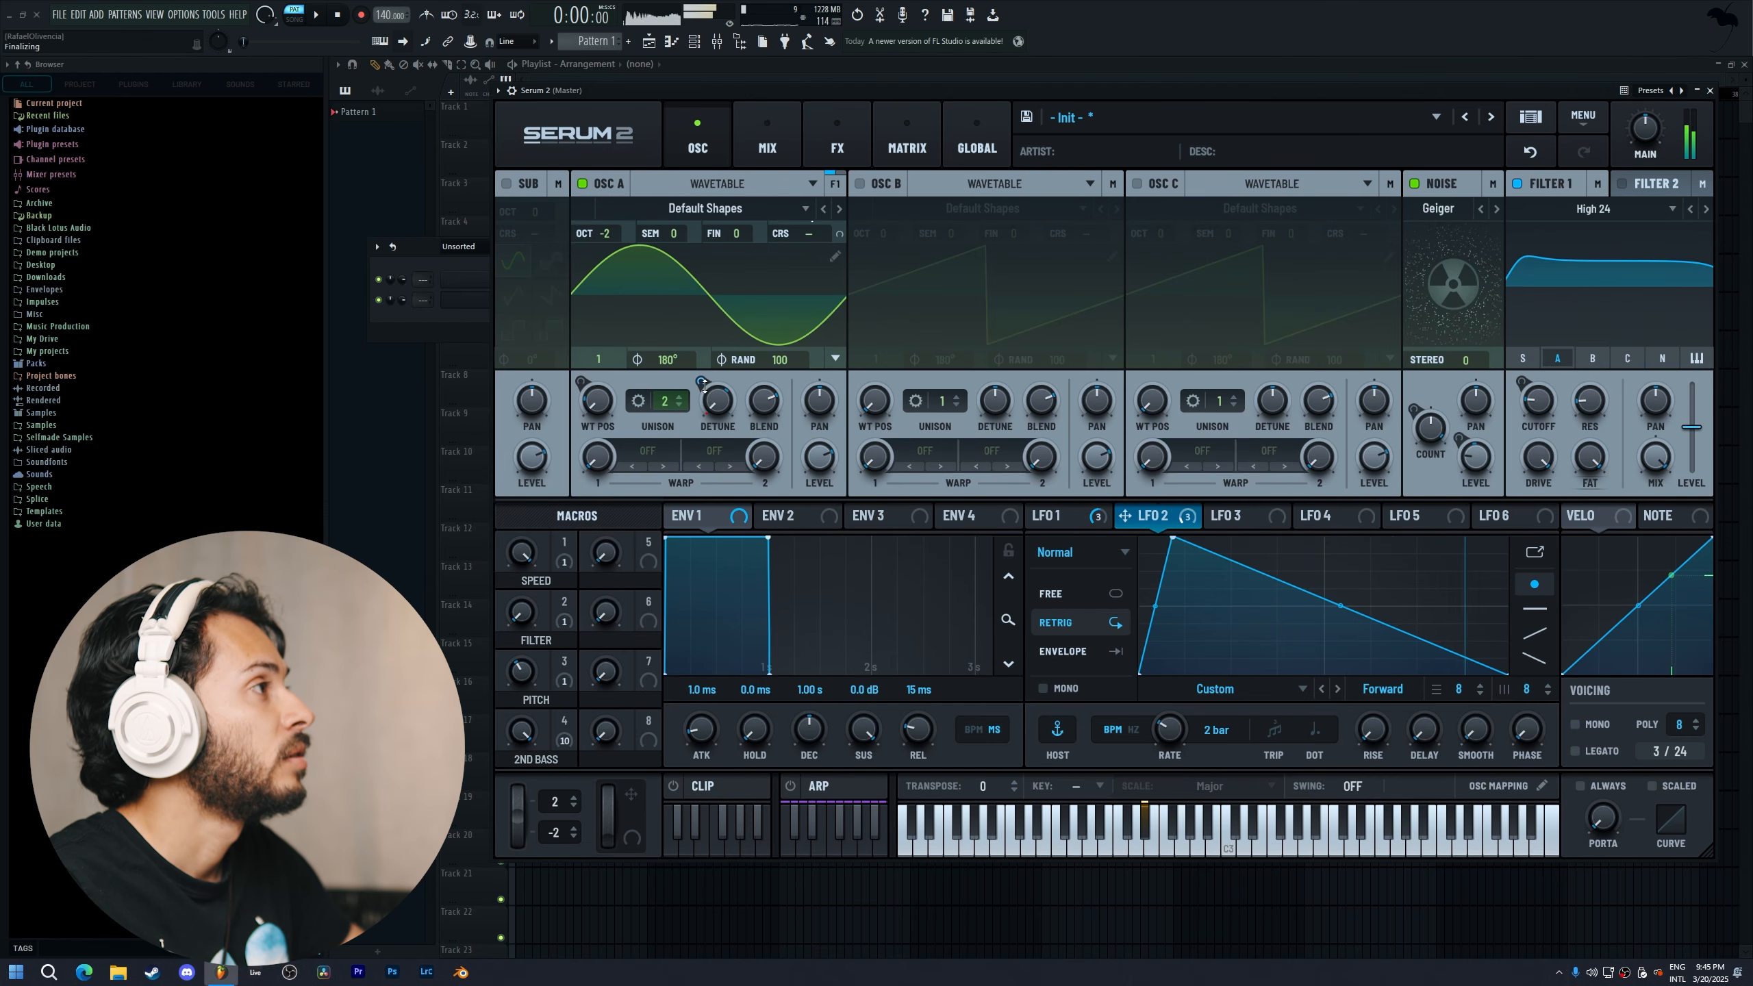
mouse_move(704, 386)
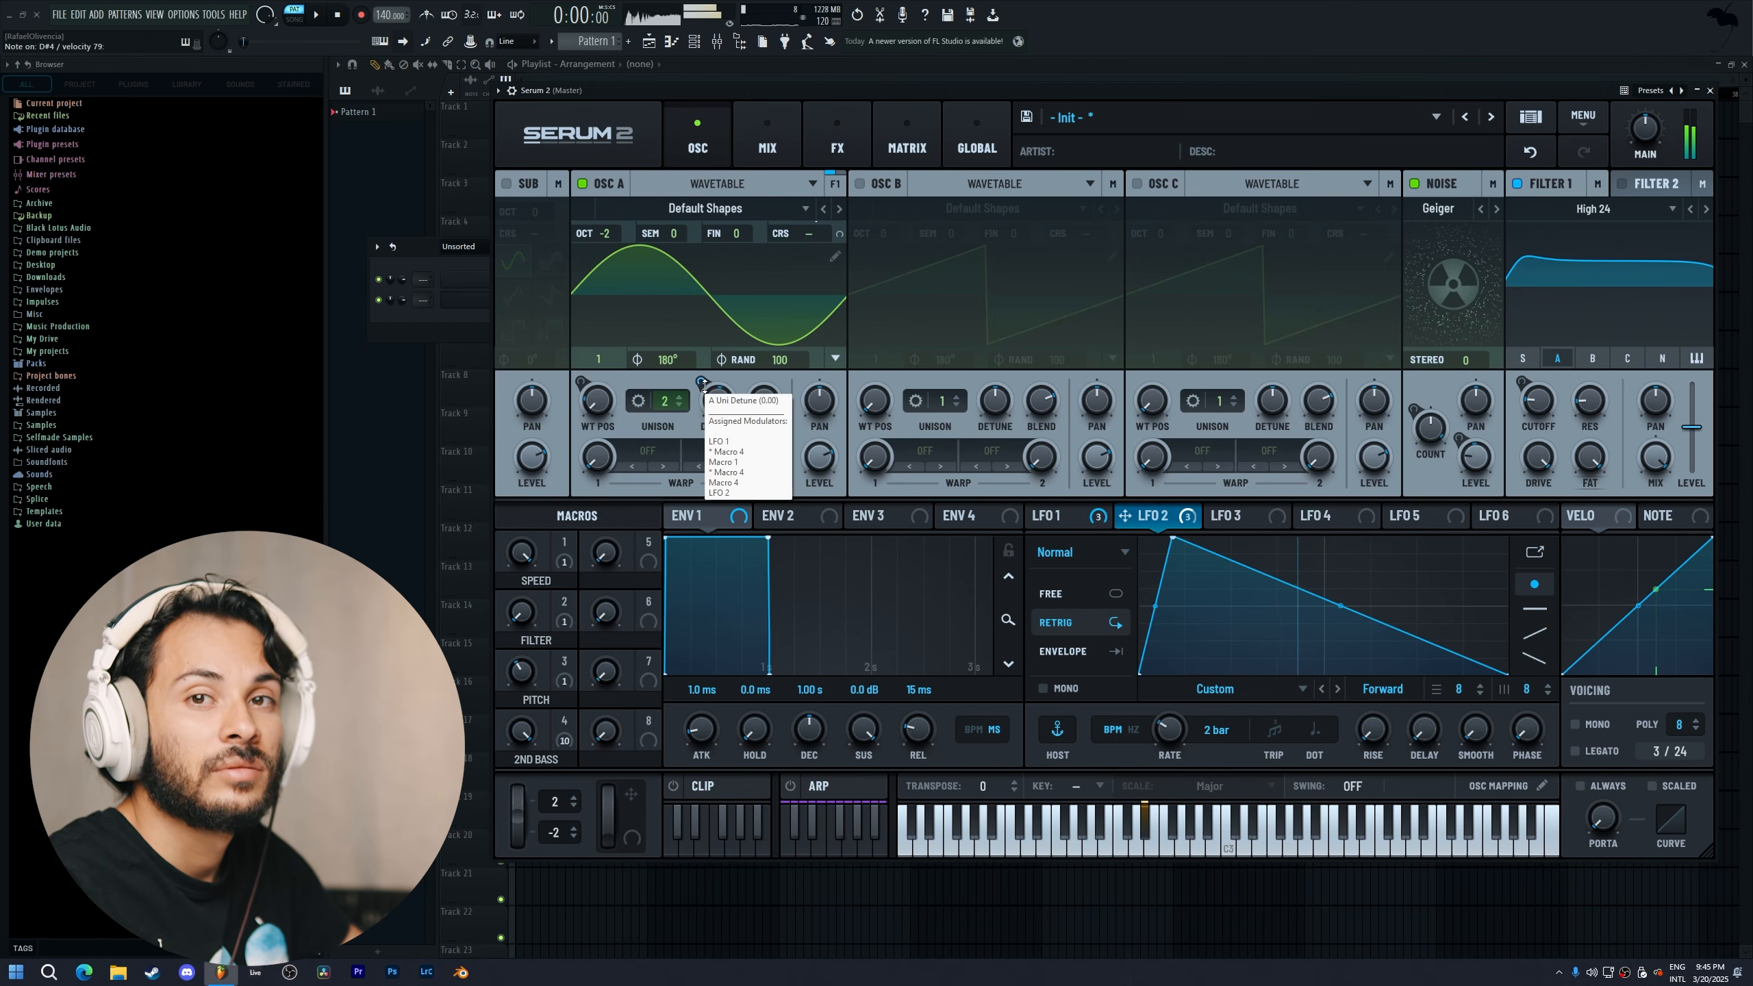
Reshape the aux curve of the LFO 2 to A Uni Detune modulation into a vertical rise from zero to maximum at its midpoint
left_click(849, 145)
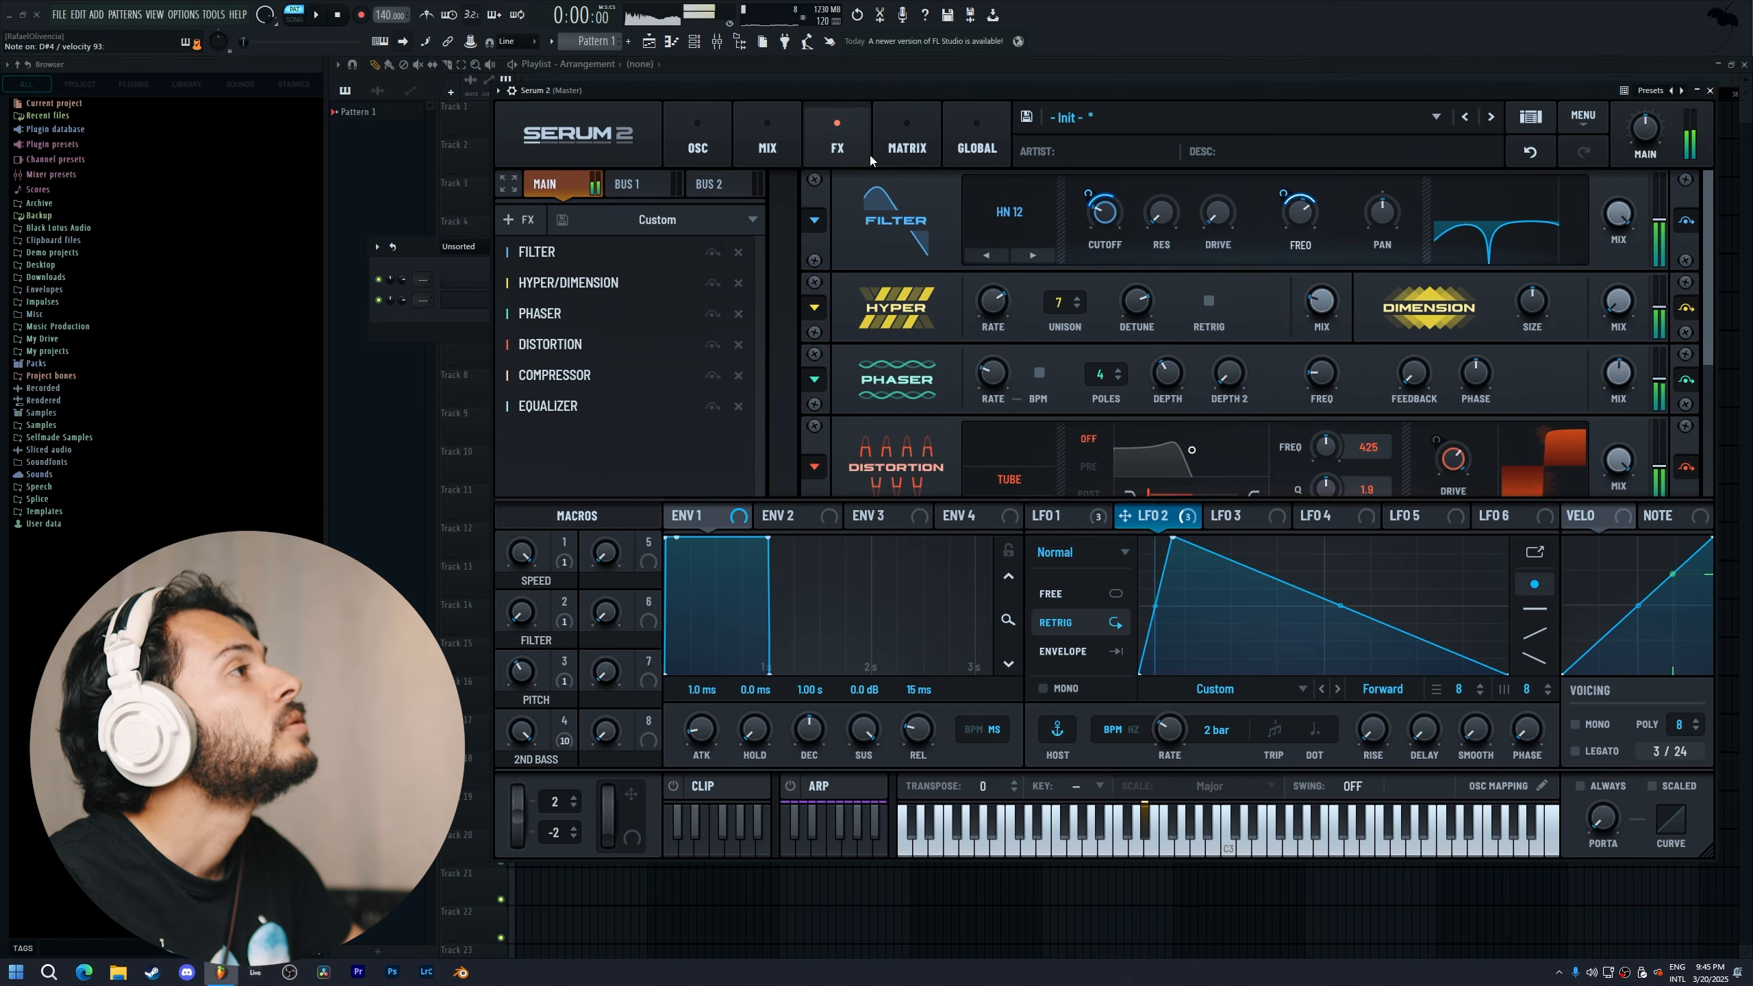
left_click(918, 157)
scroll(994, 376, "down", 3)
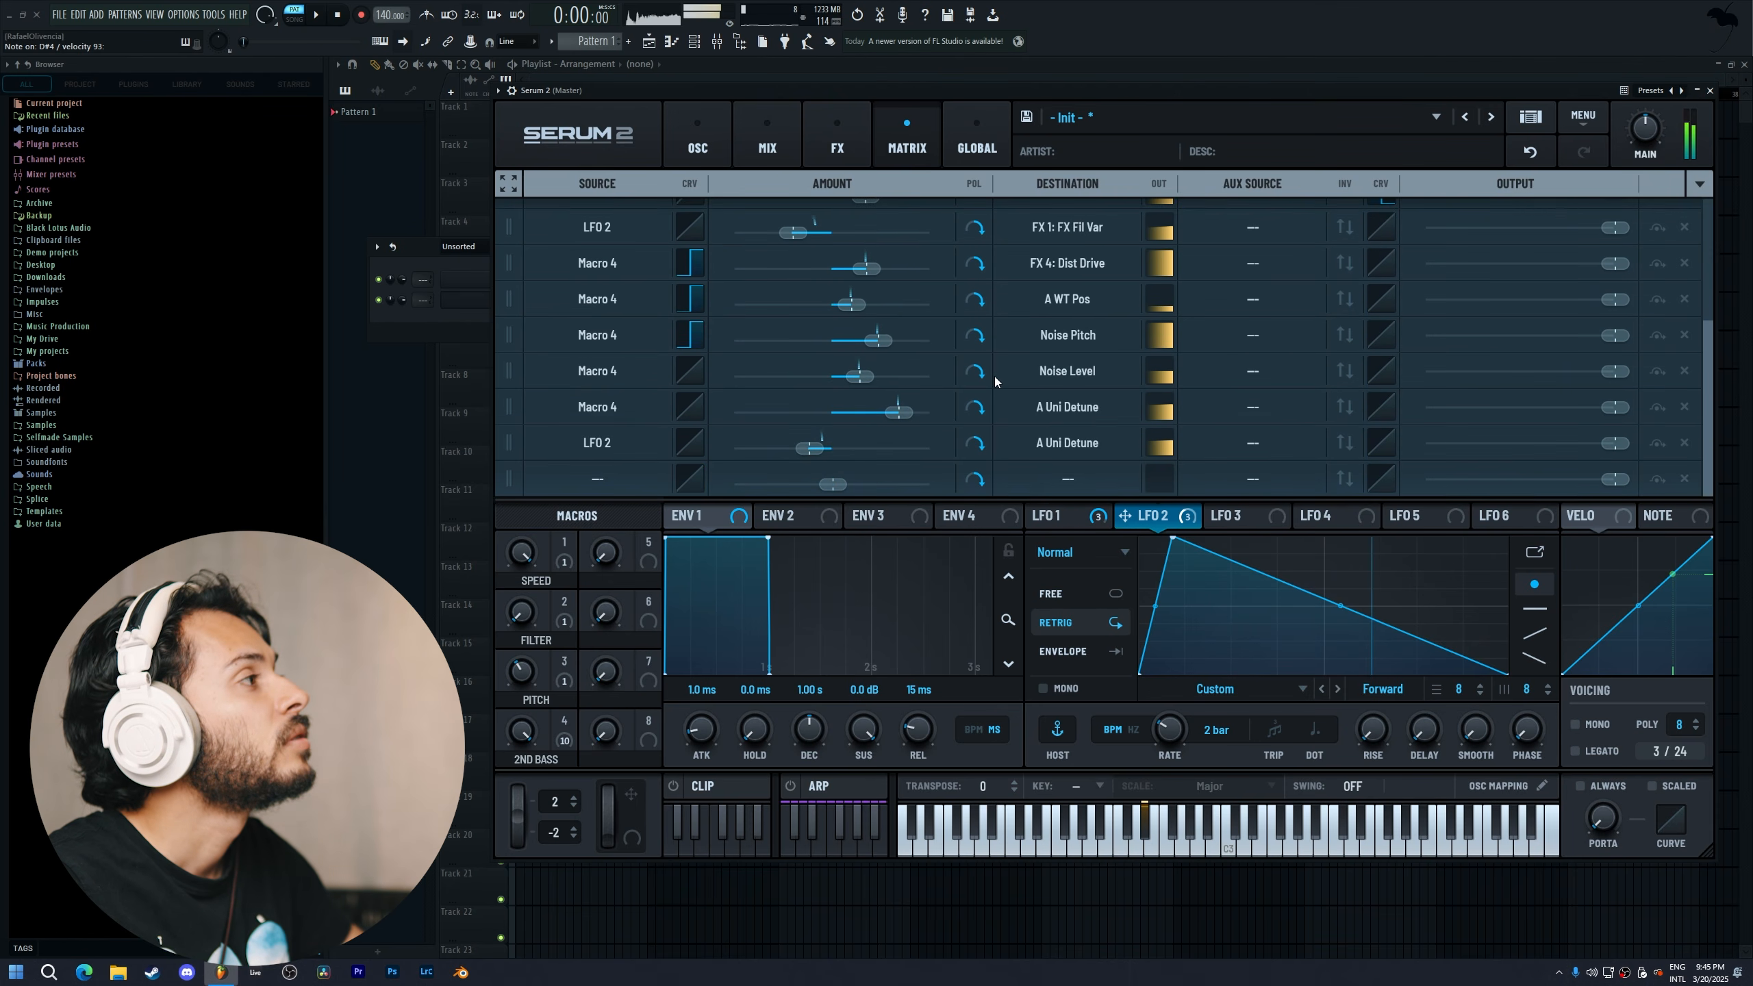
left_click(1379, 444)
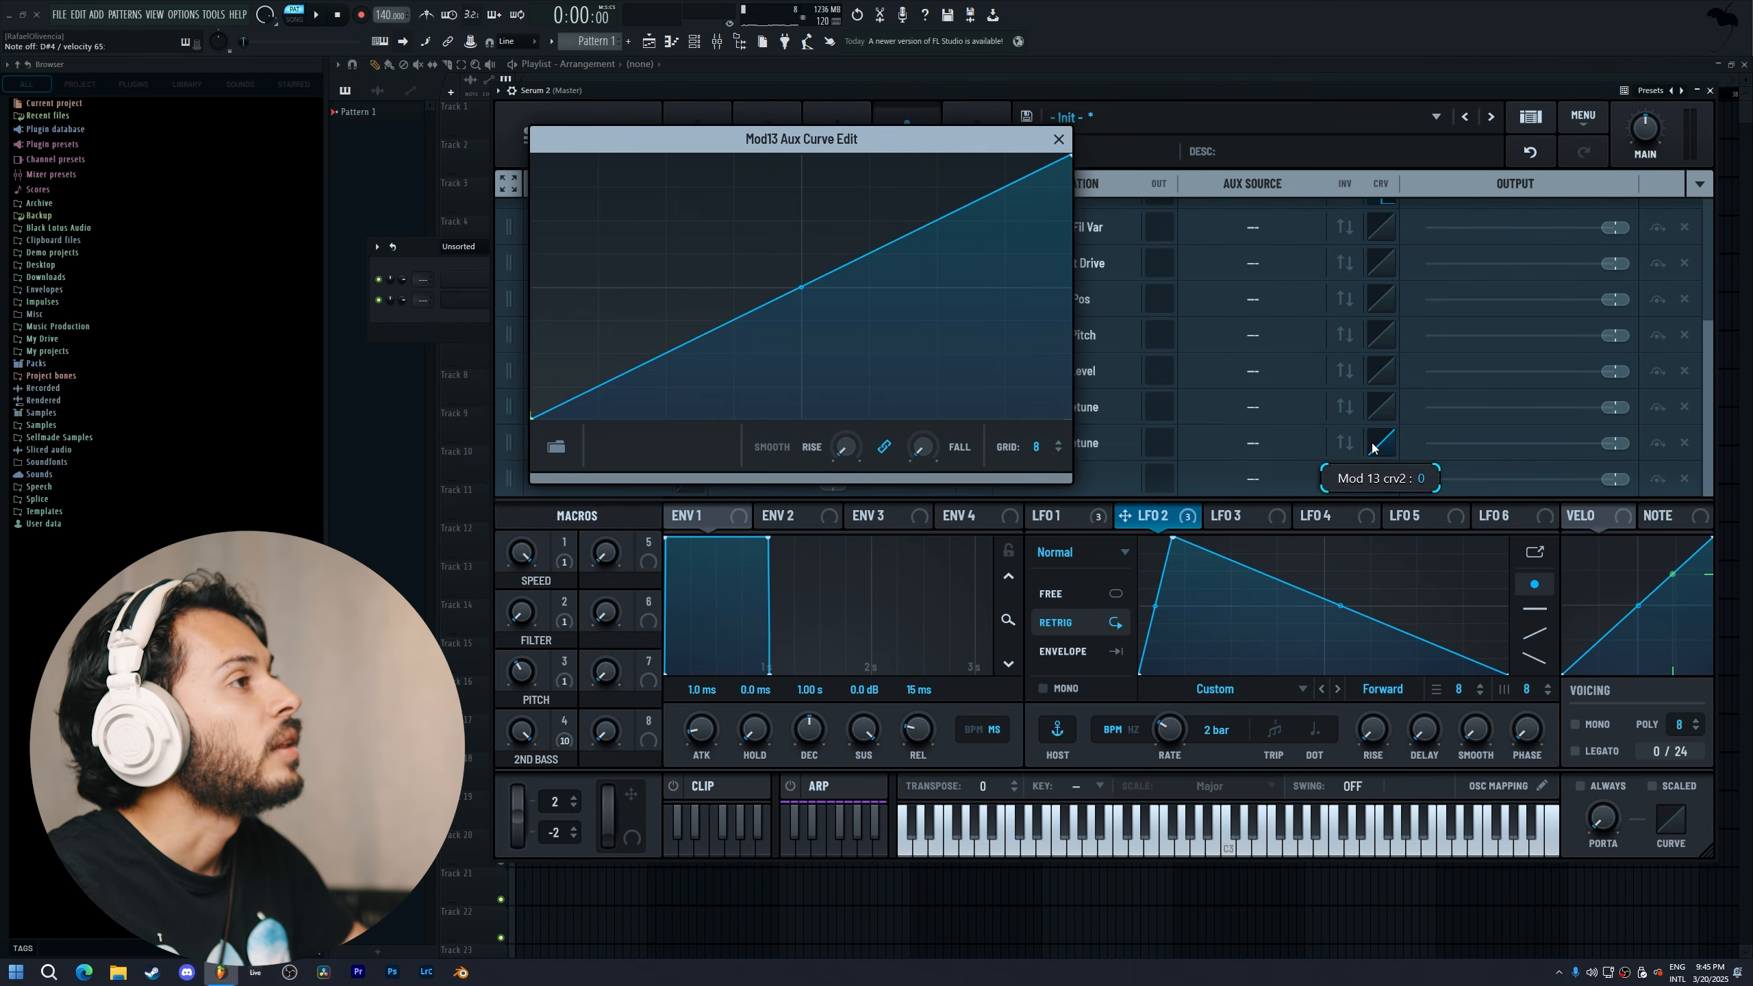
double_click(752, 389)
left_click_drag(752, 389, 795, 422)
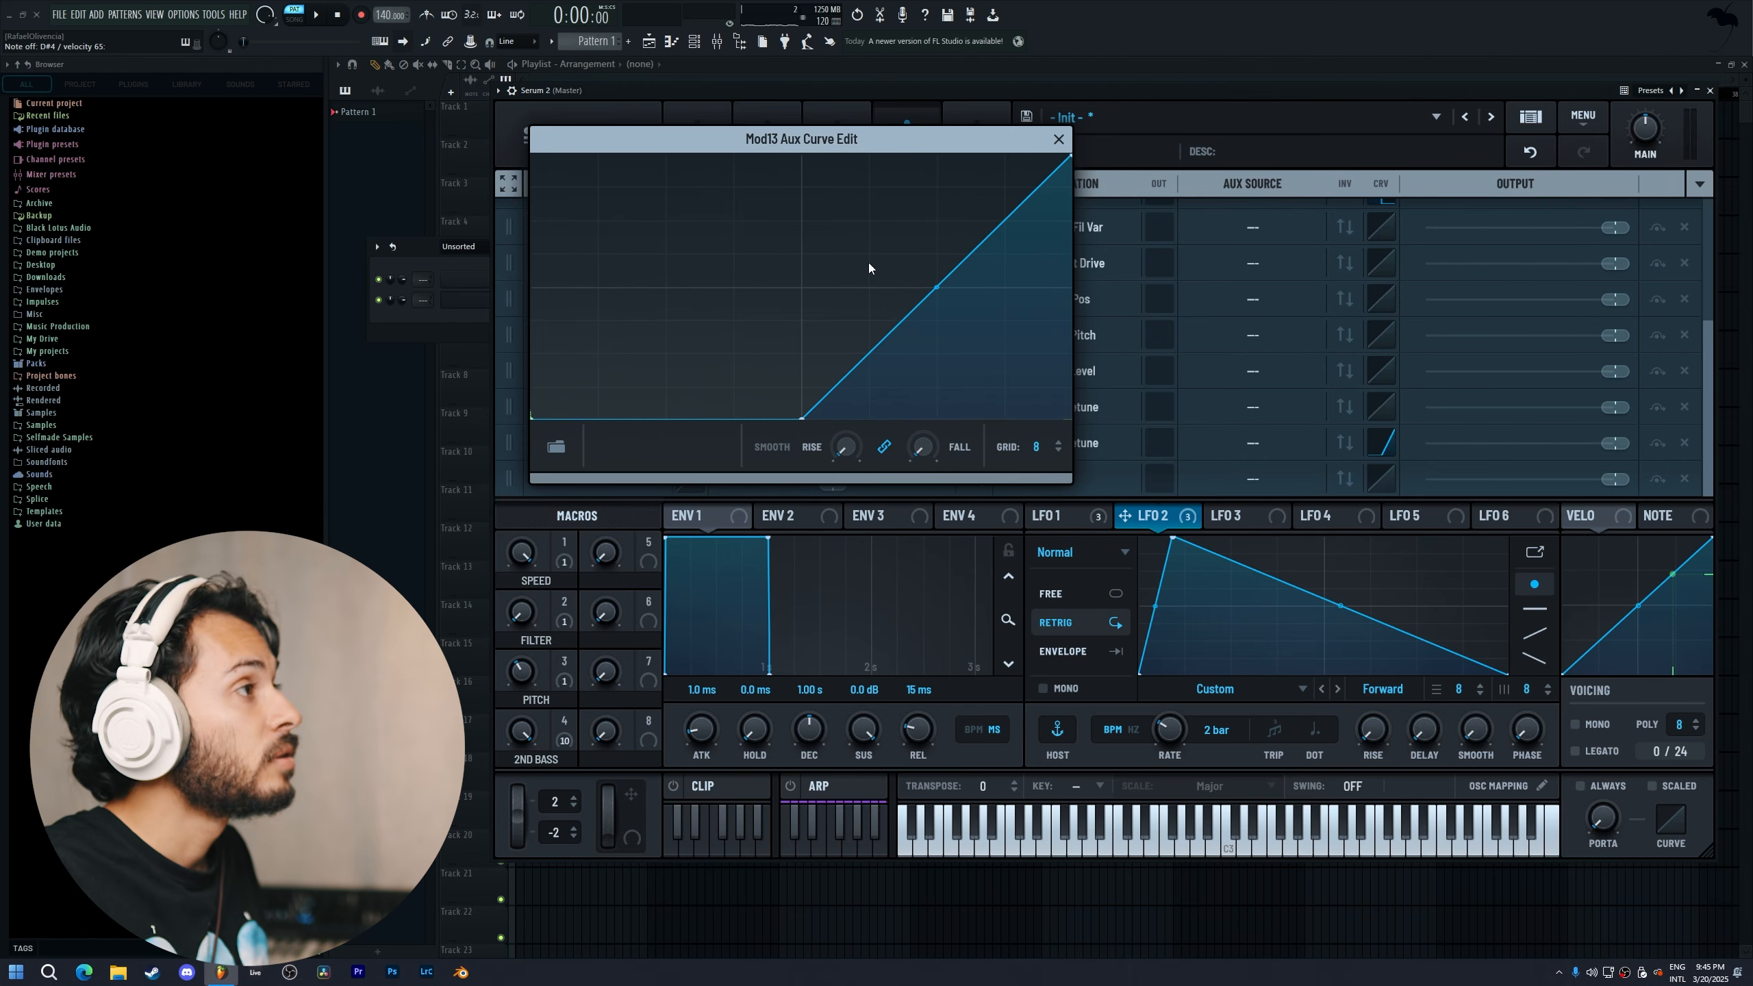
left_click_drag(937, 287, 780, 127)
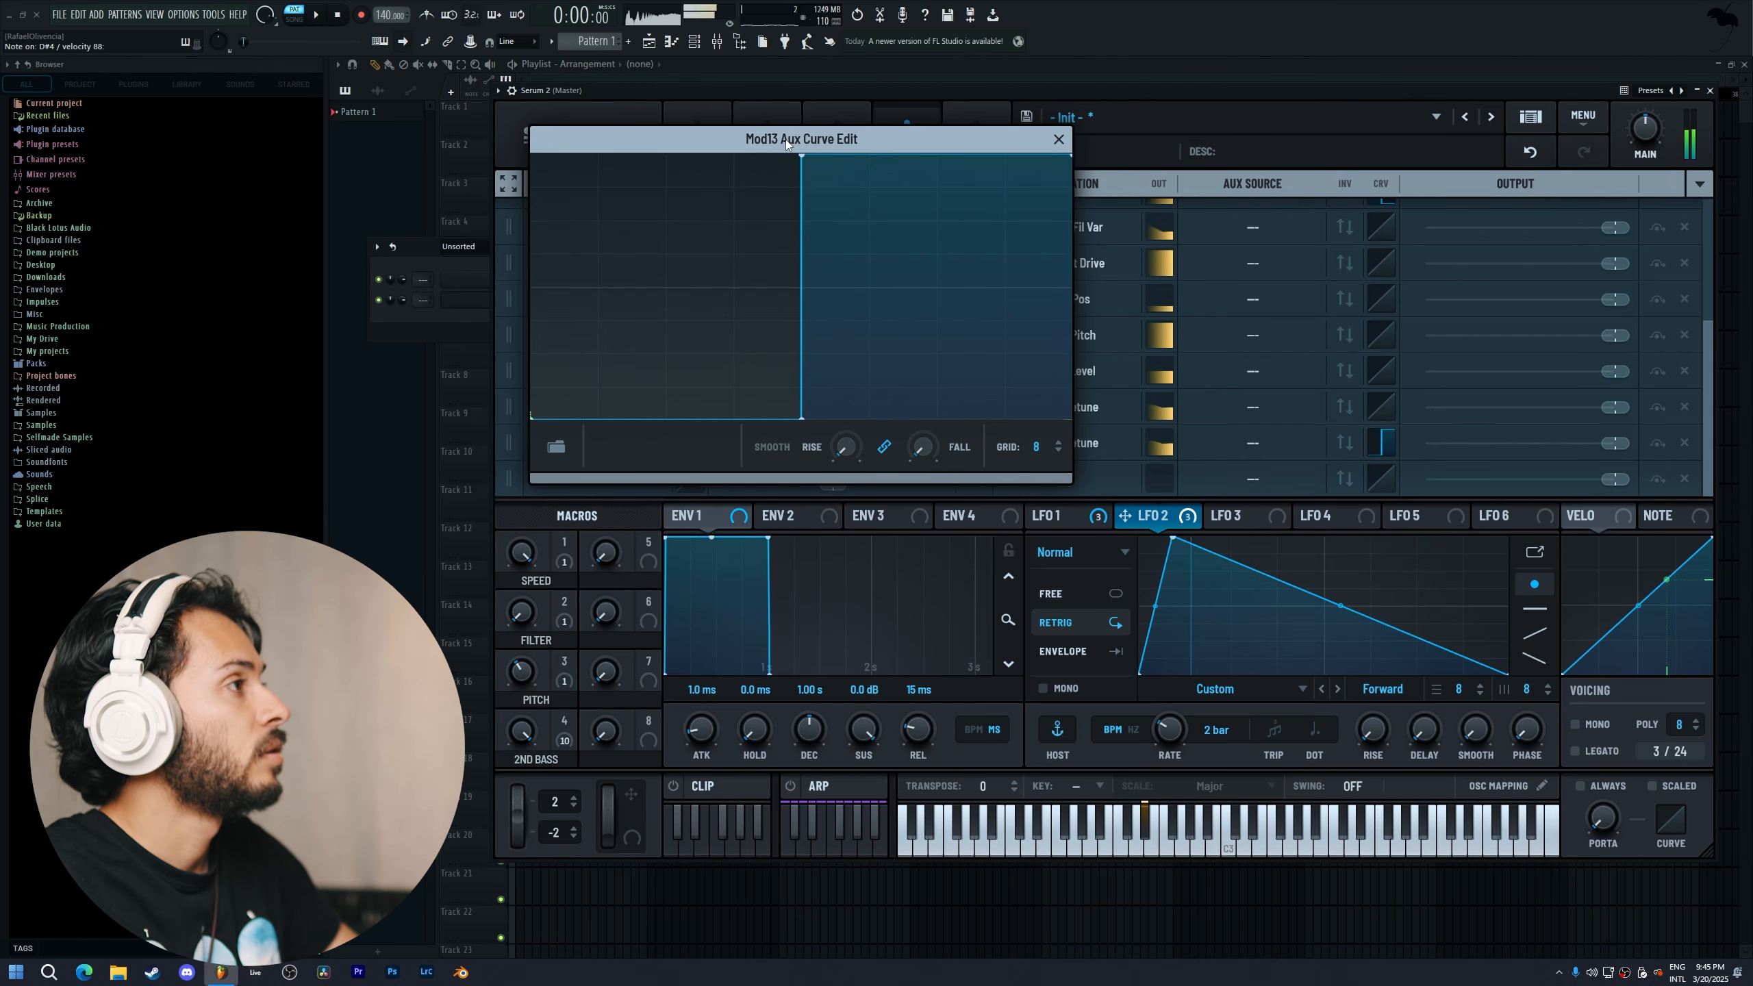
left_click(1059, 139)
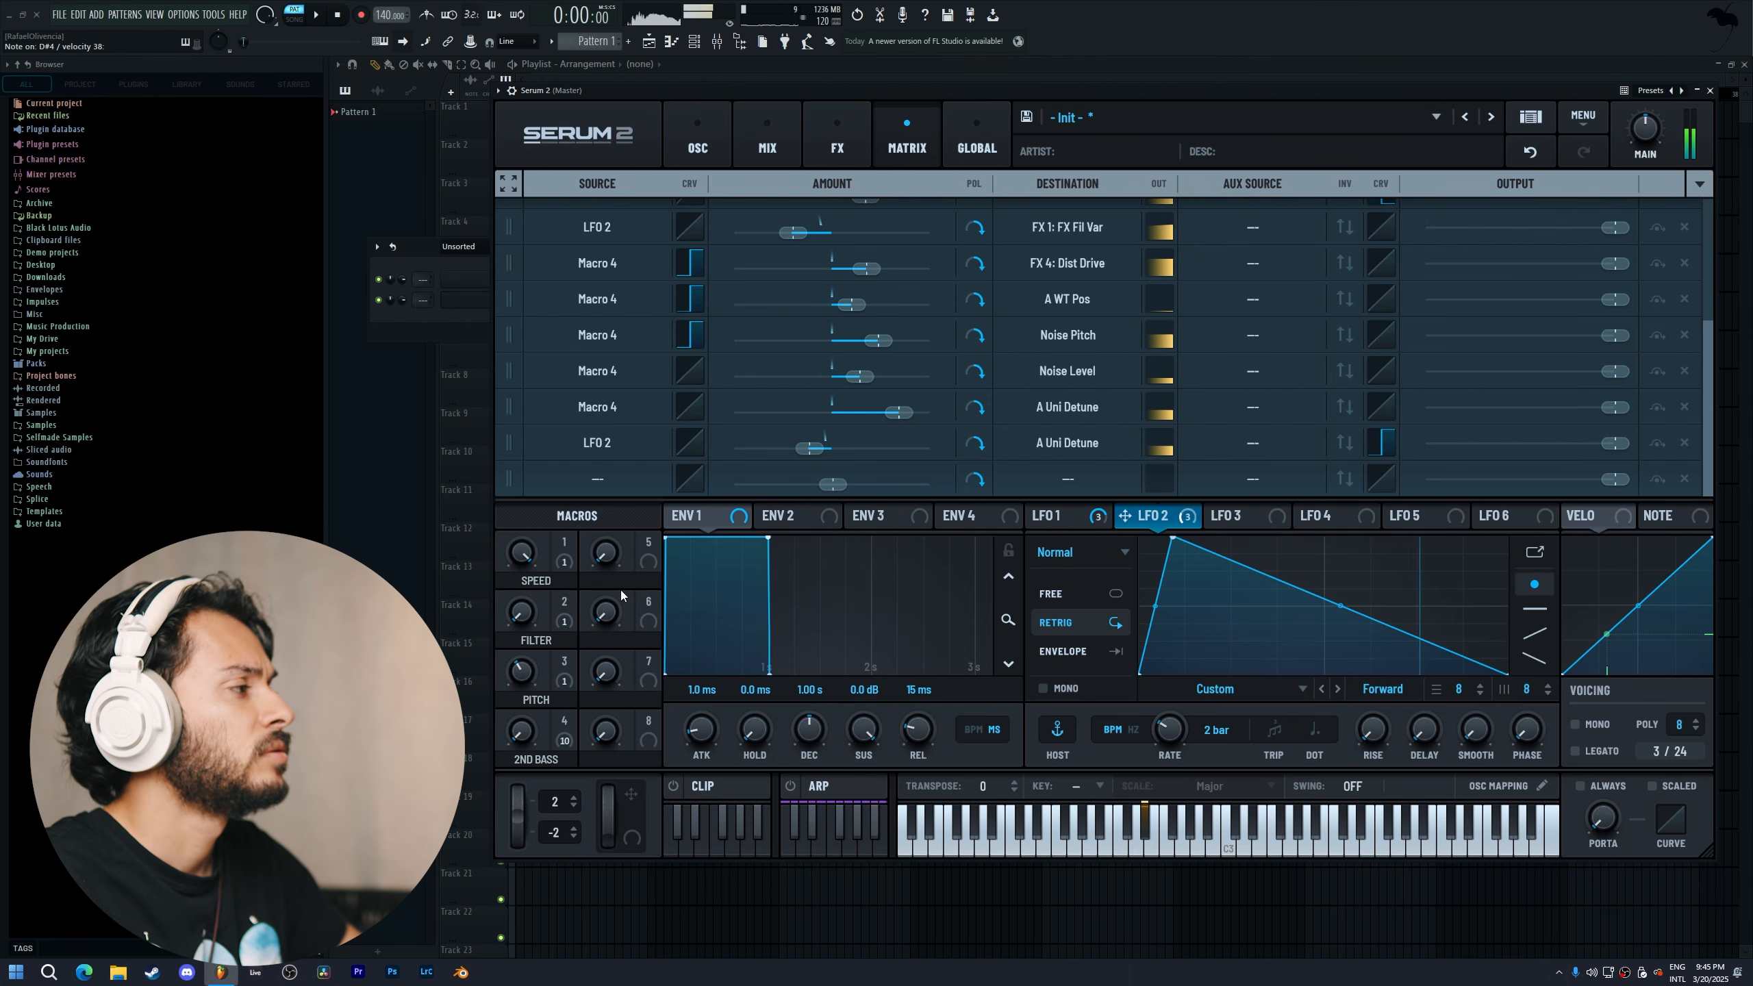
Lower the Speed macro while playing, and check LFO 1 and the modulation assignments
left_click(1052, 519)
left_click_drag(521, 553, 535, 762)
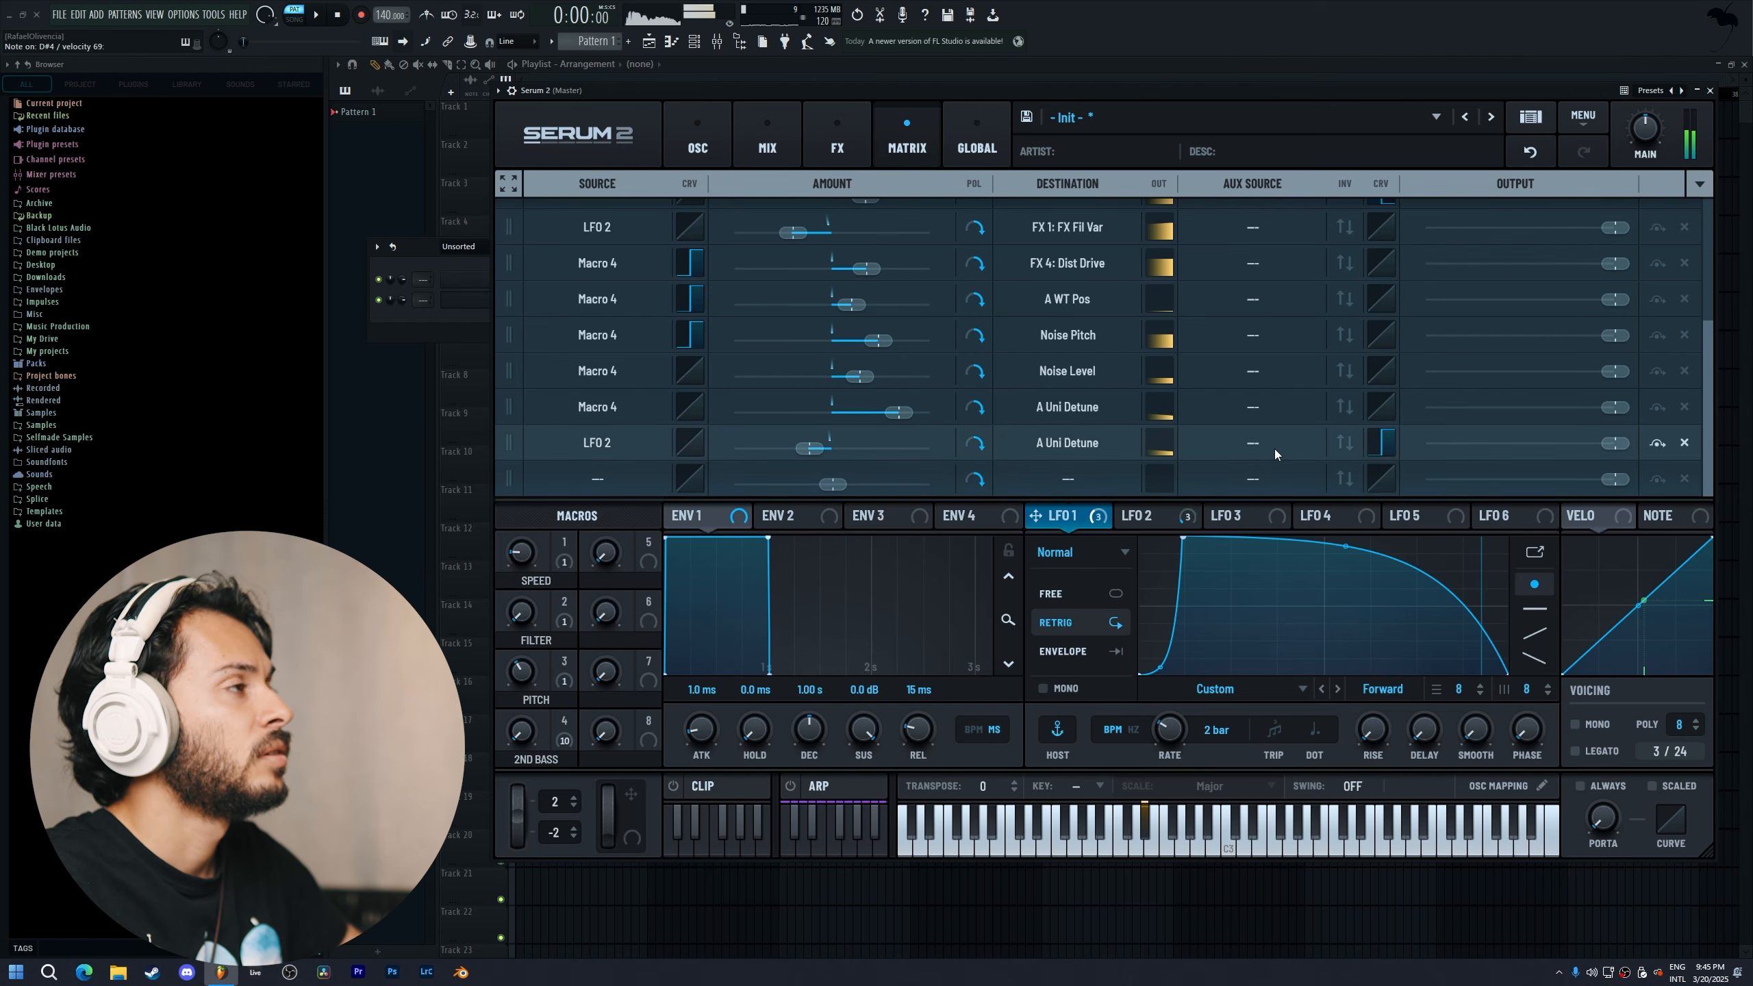
scroll(1272, 449, "up", 2)
scroll(1272, 449, "up", 5)
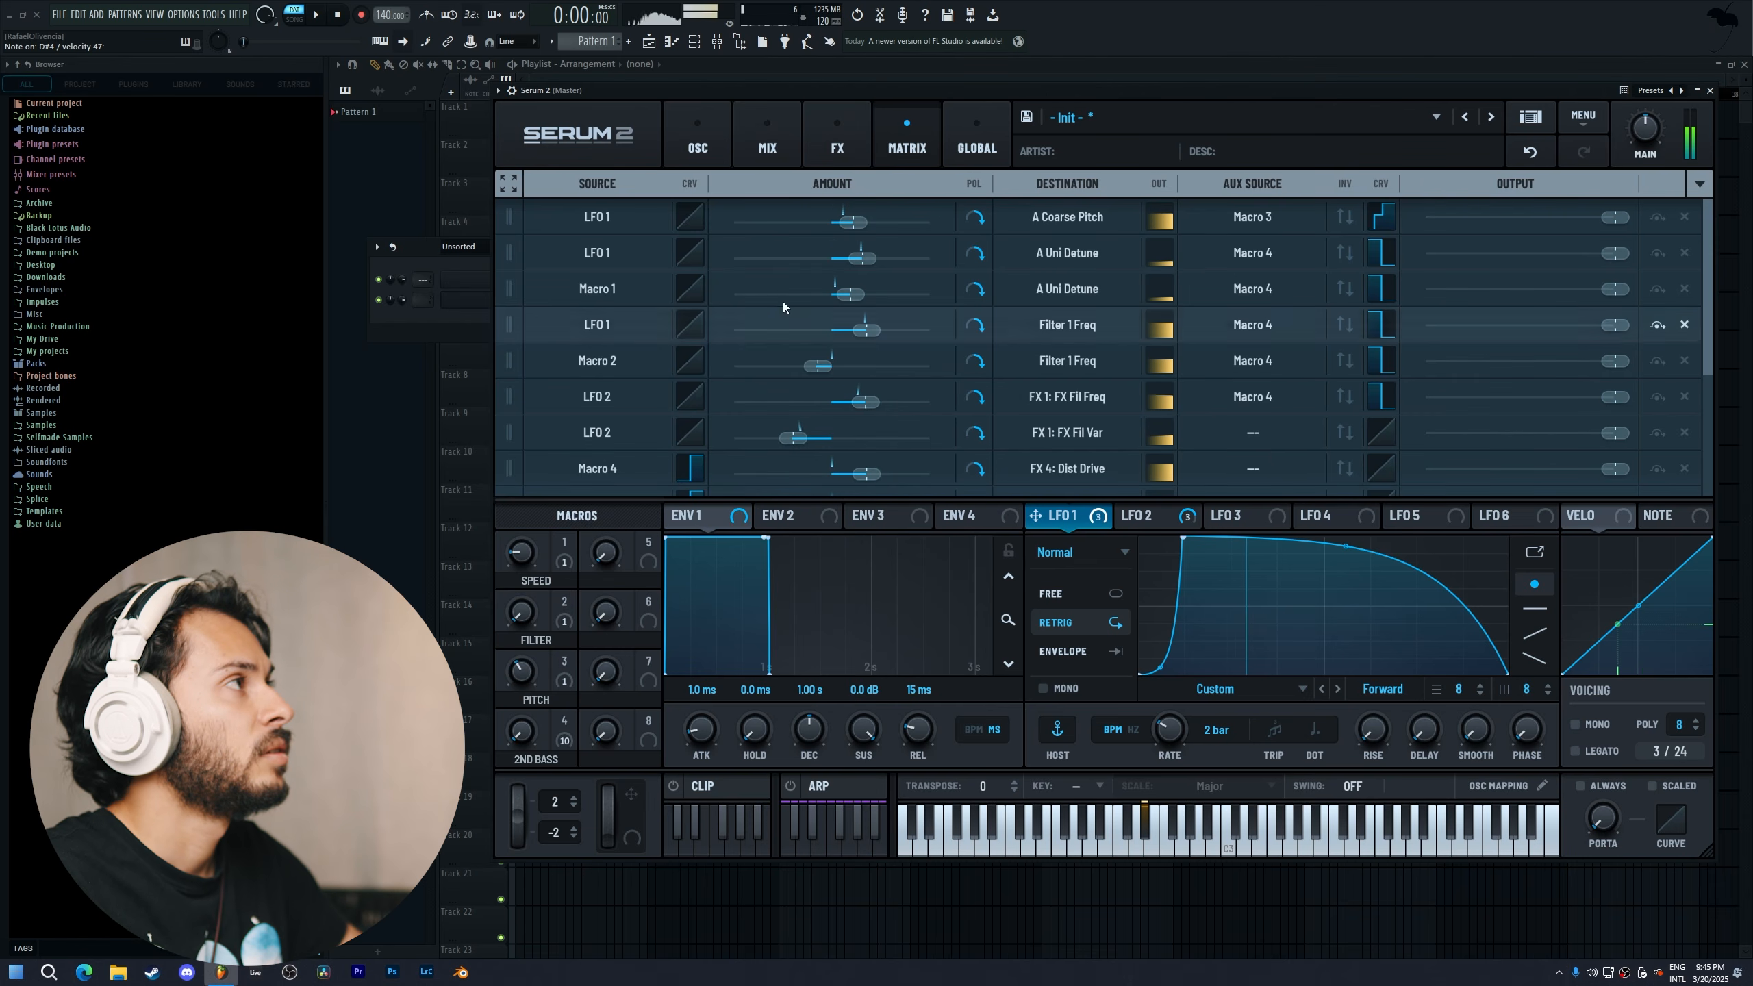
left_click(711, 144)
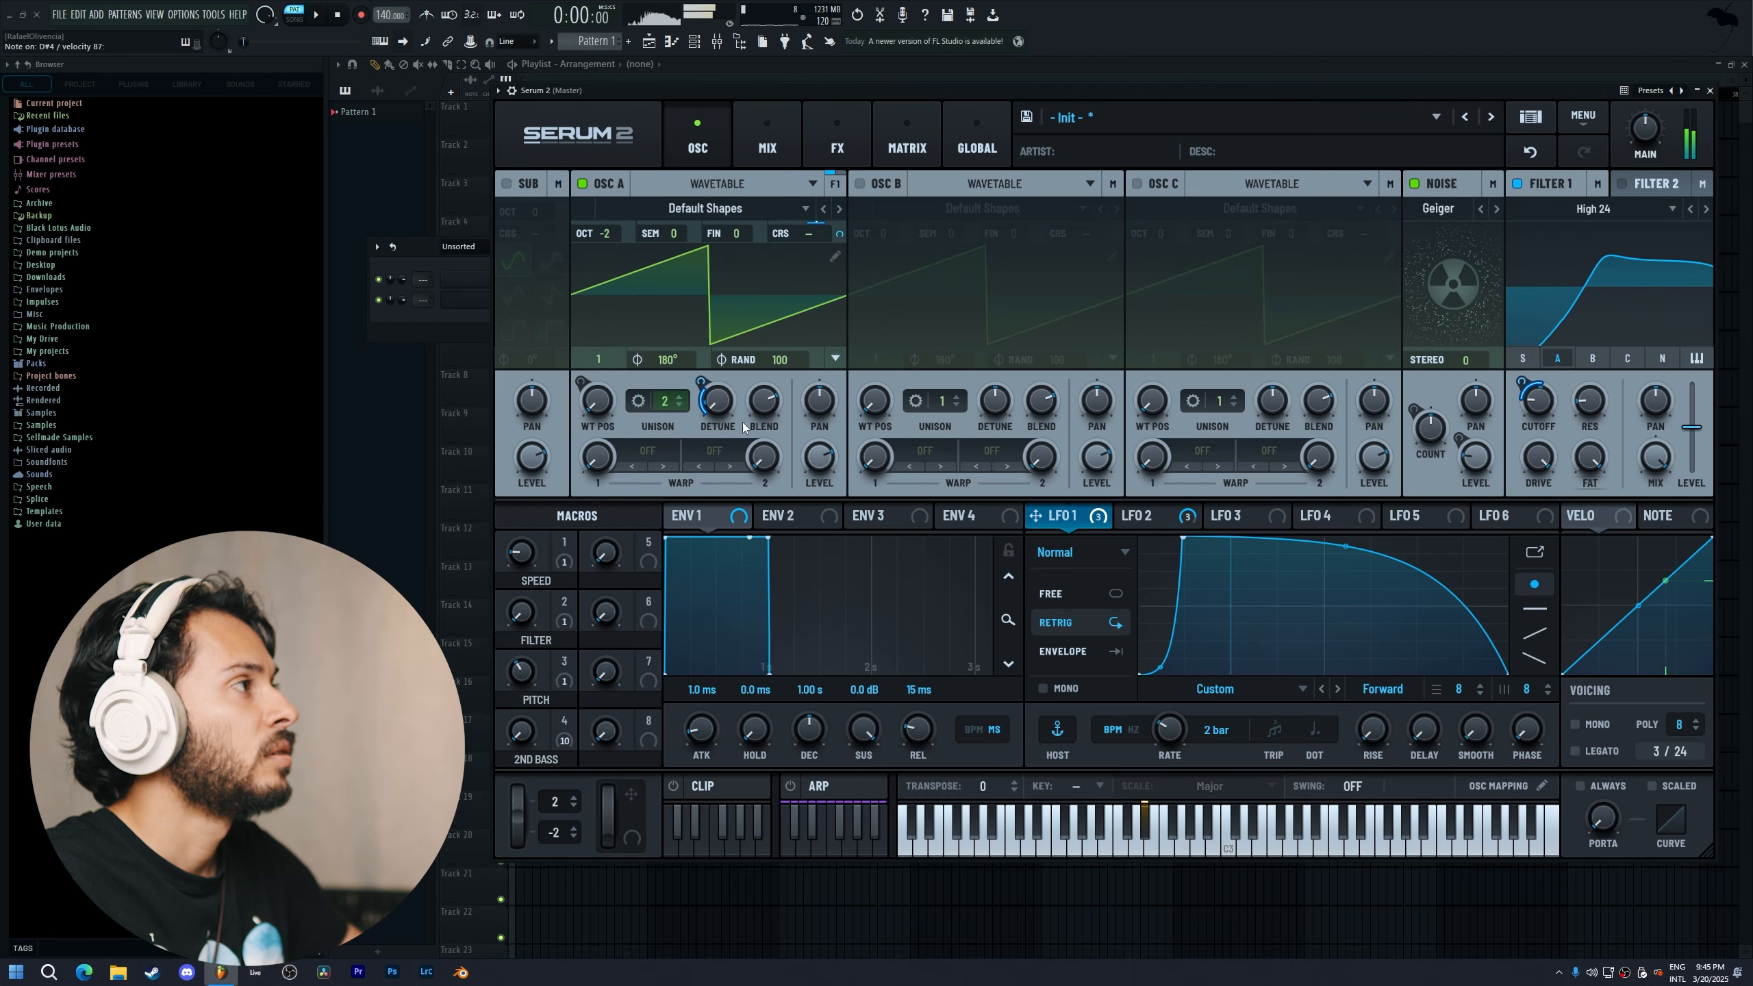
Sweep the 2nd Bass macro up to maximum and back to zero while playing to compare the two bass sounds
right_click(729, 396)
left_click(523, 733)
left_click_drag(522, 732, 567, 439)
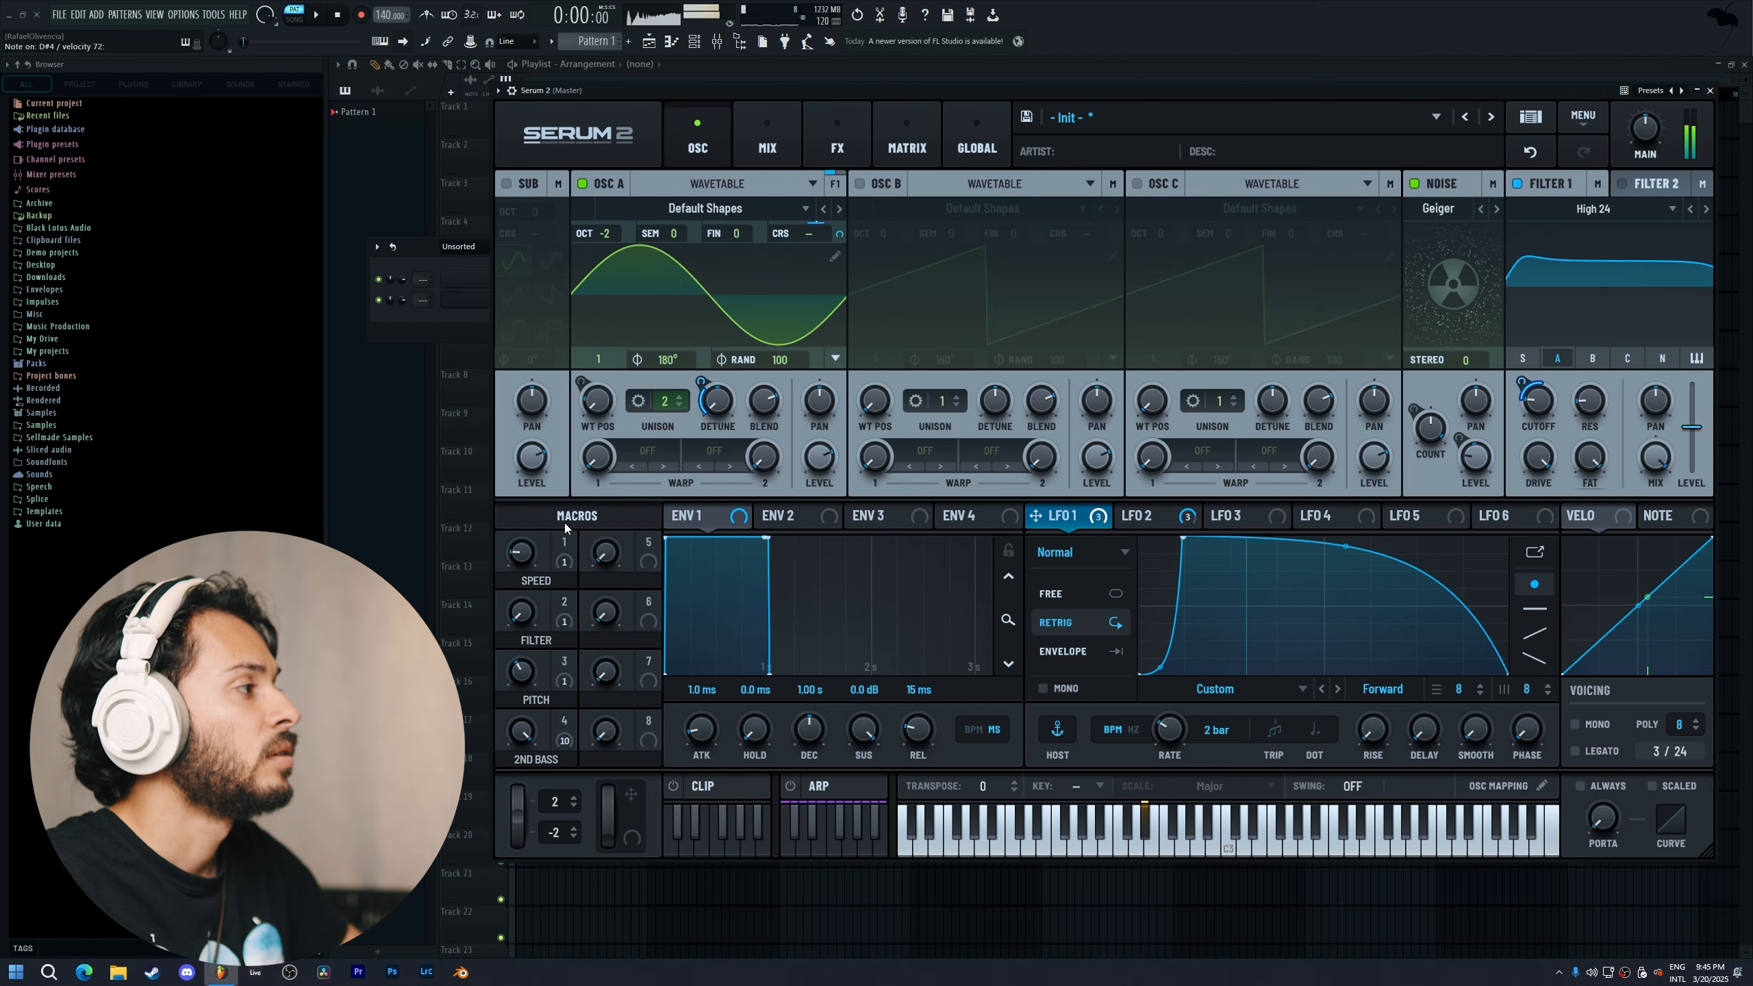
left_click_drag(524, 729, 511, 817)
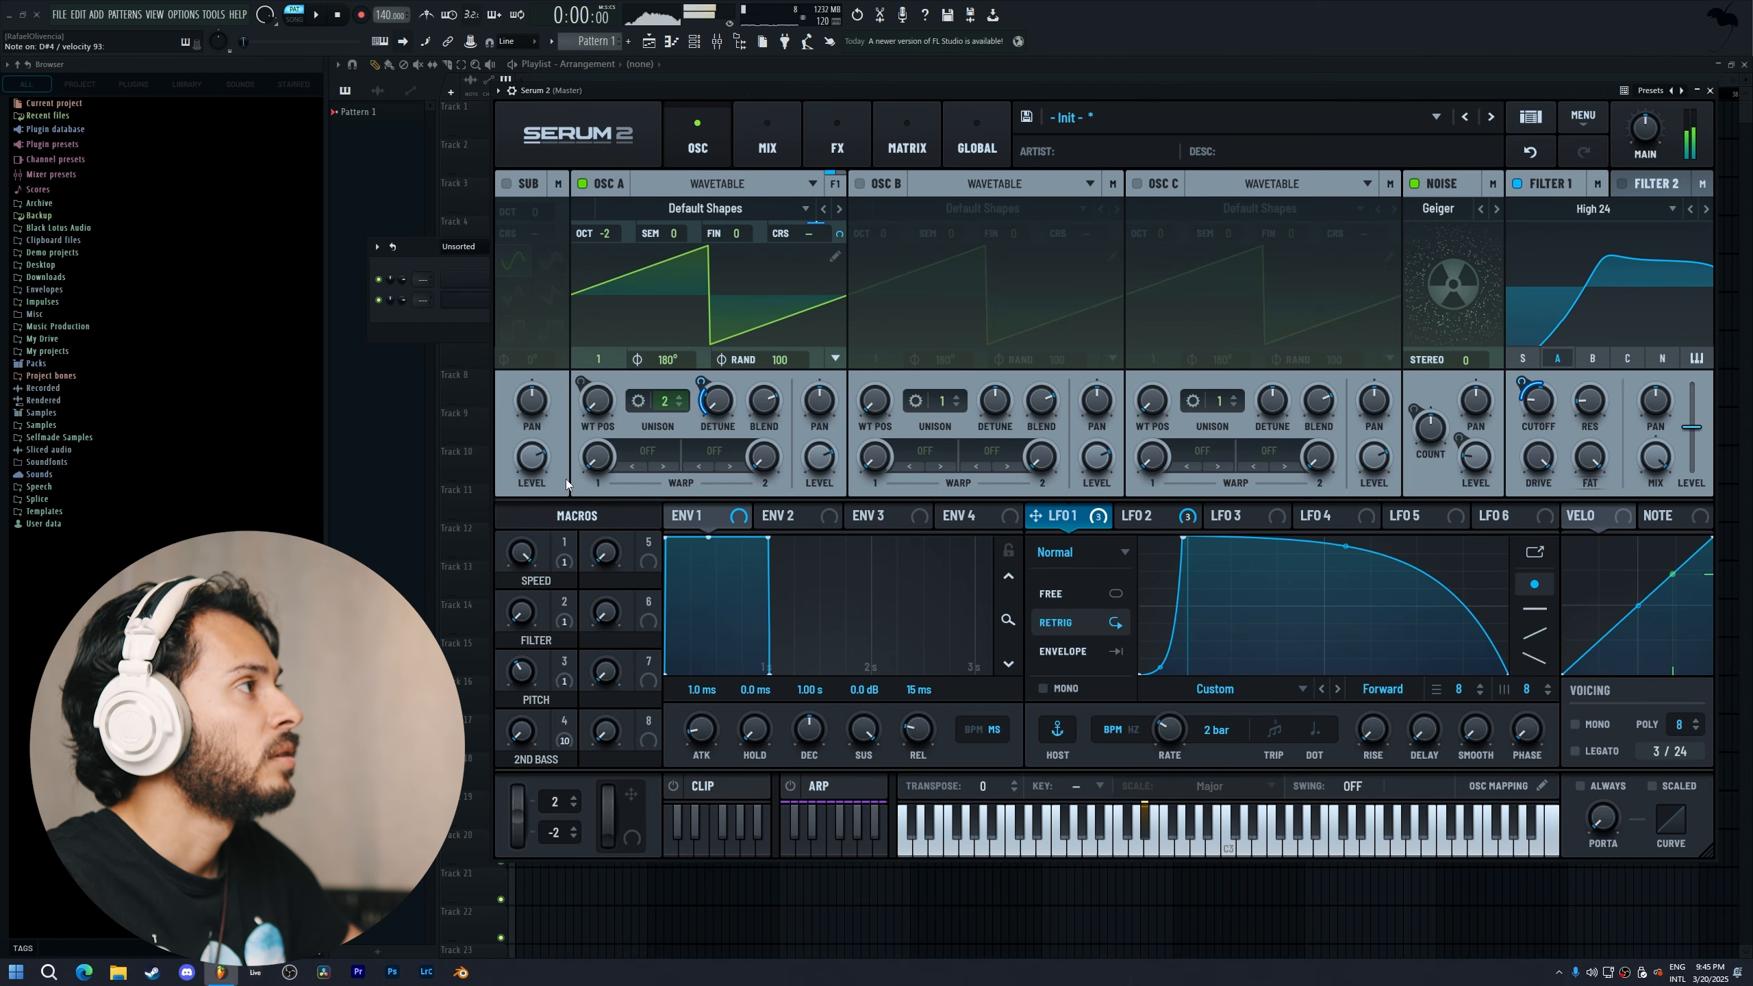
Try different 2nd Bass, Pitch and Filter macro positions while playing, returning 2nd Bass to zero
left_click(734, 404)
mouse_move(734, 404)
left_mouse_down()
mouse_move(726, 370)
mouse_move(724, 409)
left_mouse_up()
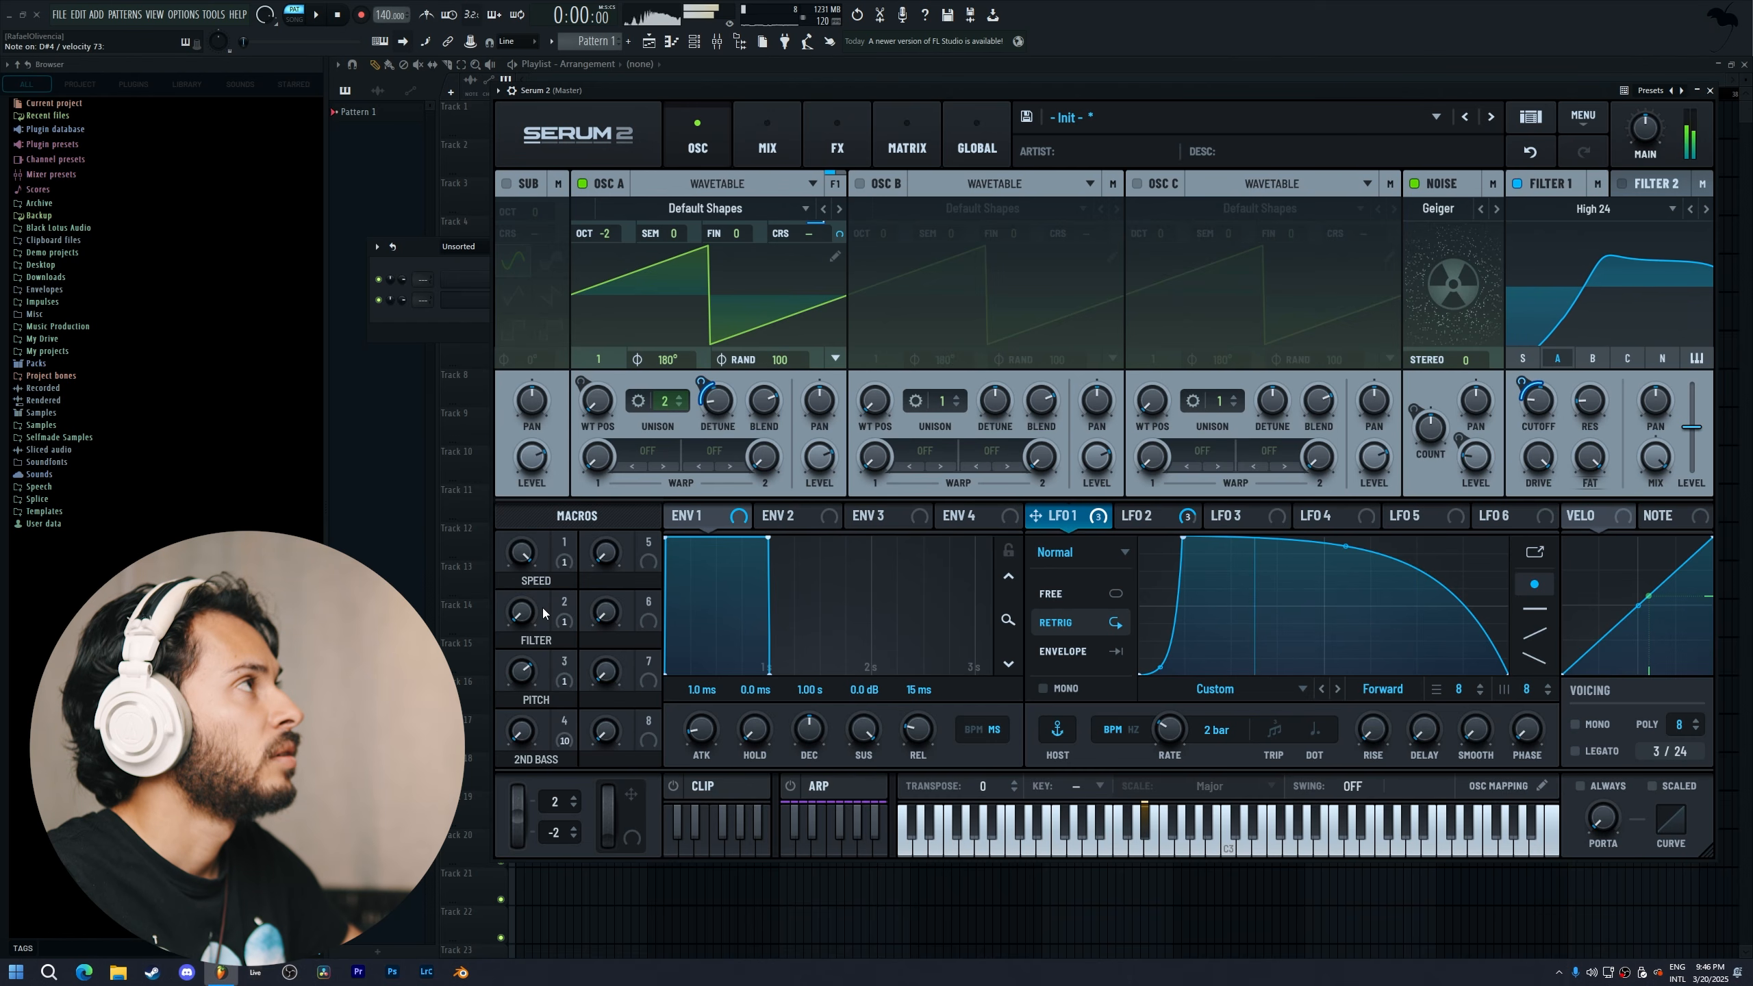
left_click_drag(525, 733, 550, 469)
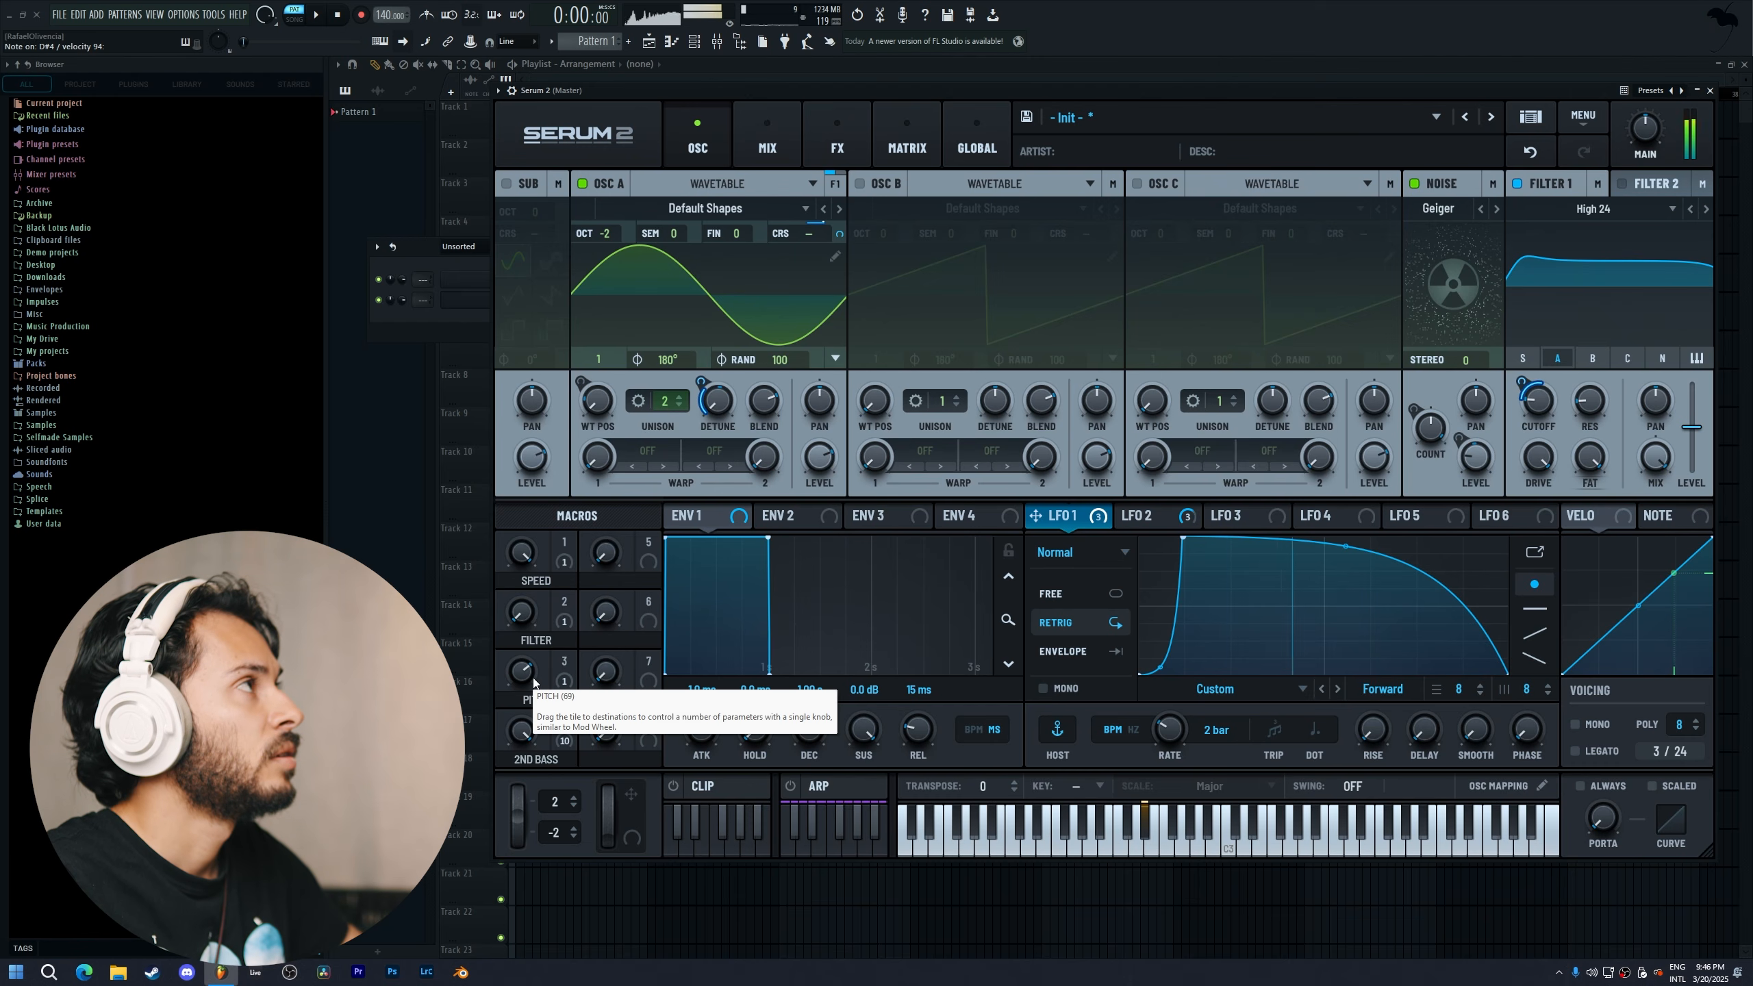
left_click_drag(528, 688, 536, 568)
left_click_drag(549, 486, 549, 484)
left_click_drag(517, 736, 515, 952)
left_click_drag(522, 612, 544, 520)
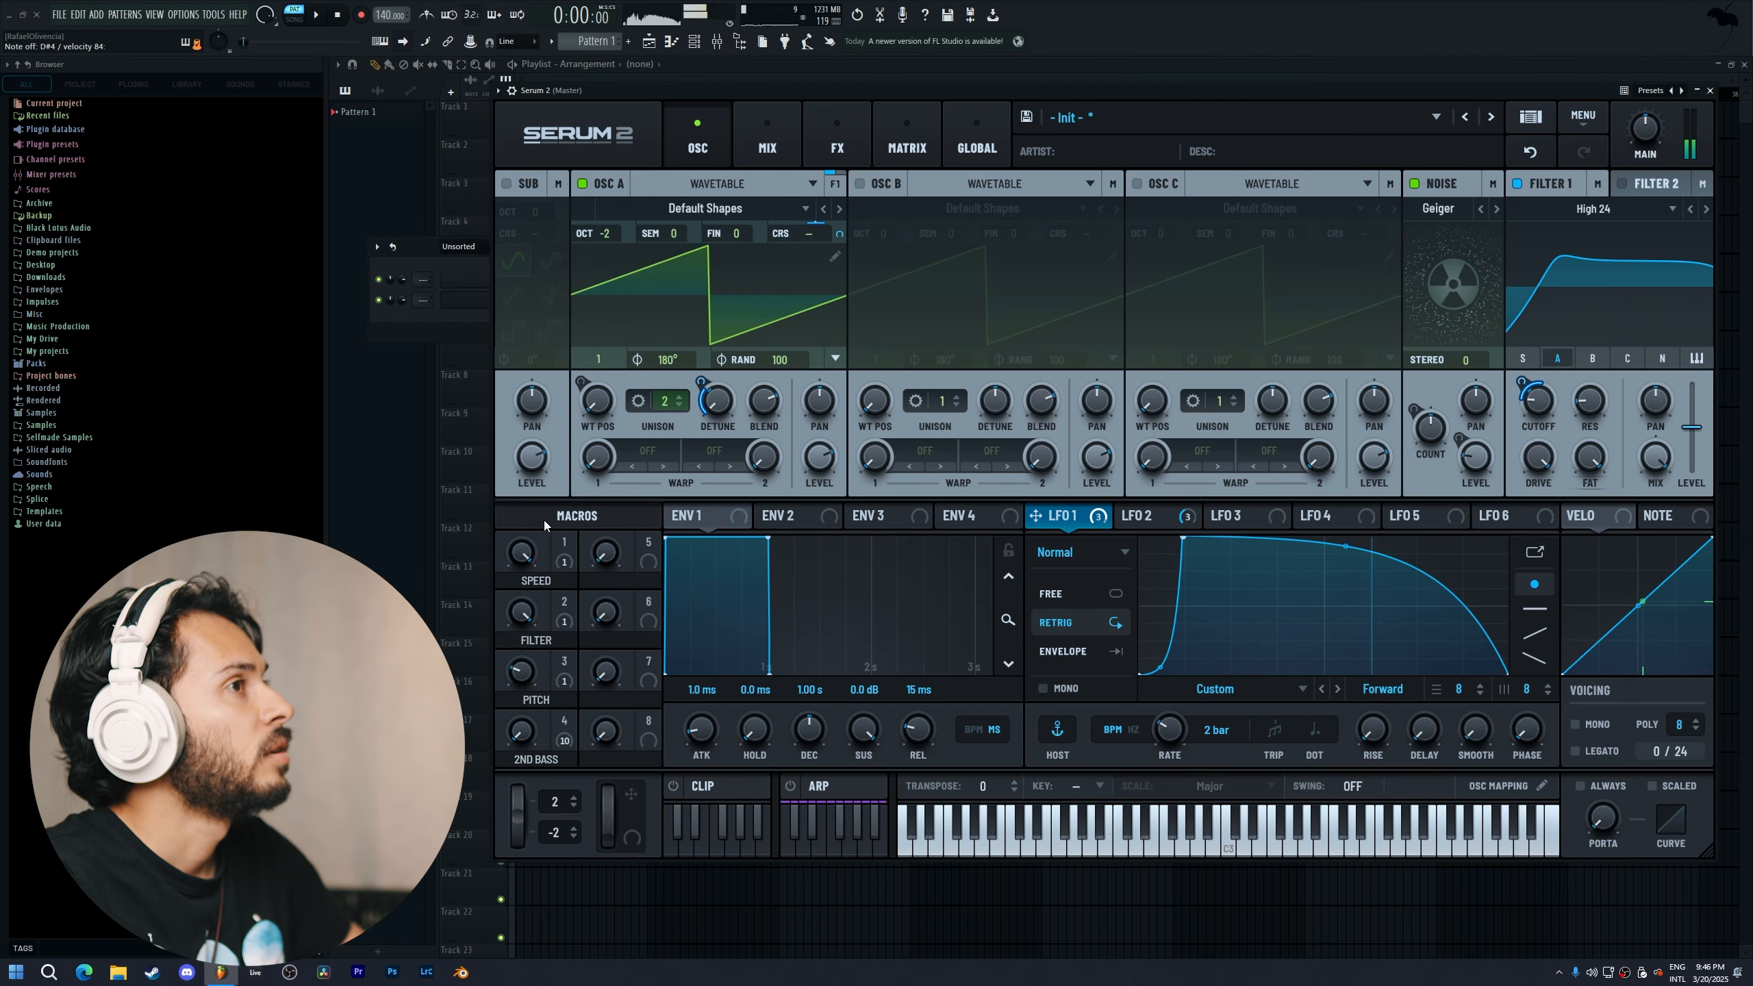
left_click_drag(531, 618, 536, 656)
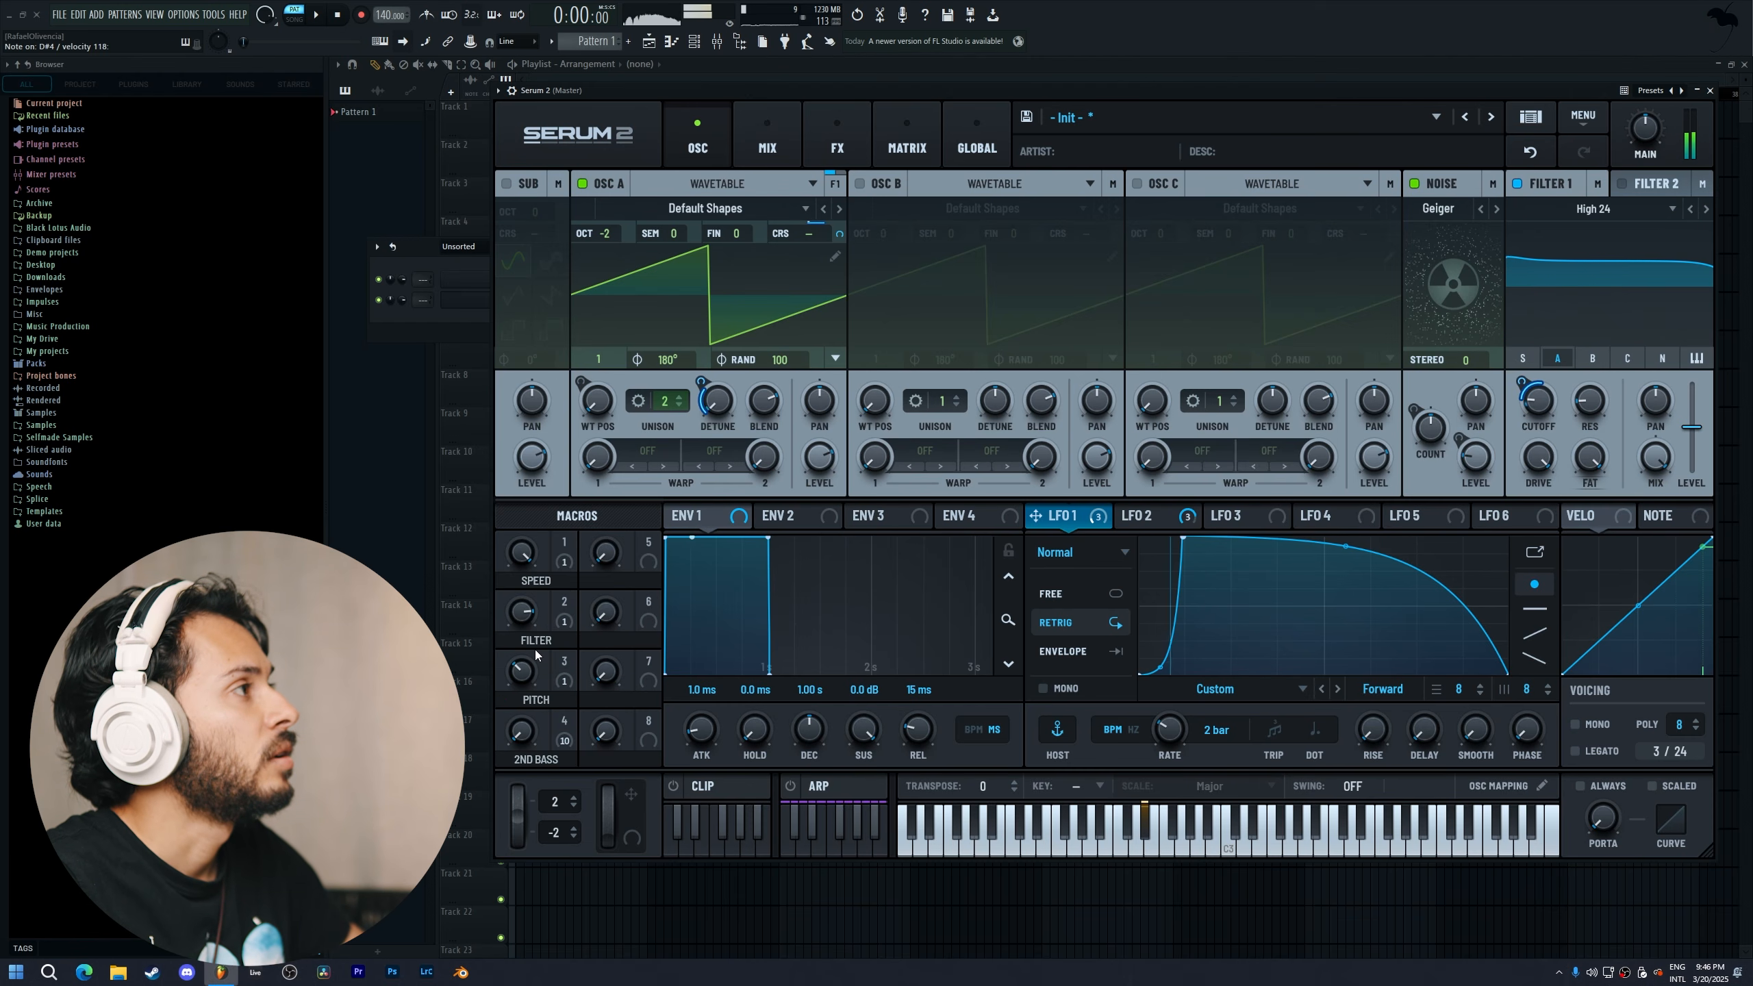
Fine-tune the LFO 1 modulation amount on oscillator A's unison detune to 47% and check its assigned modulators
left_click(567, 560)
left_click(1148, 517)
left_click(1077, 518)
left_click_drag(702, 382, 703, 374)
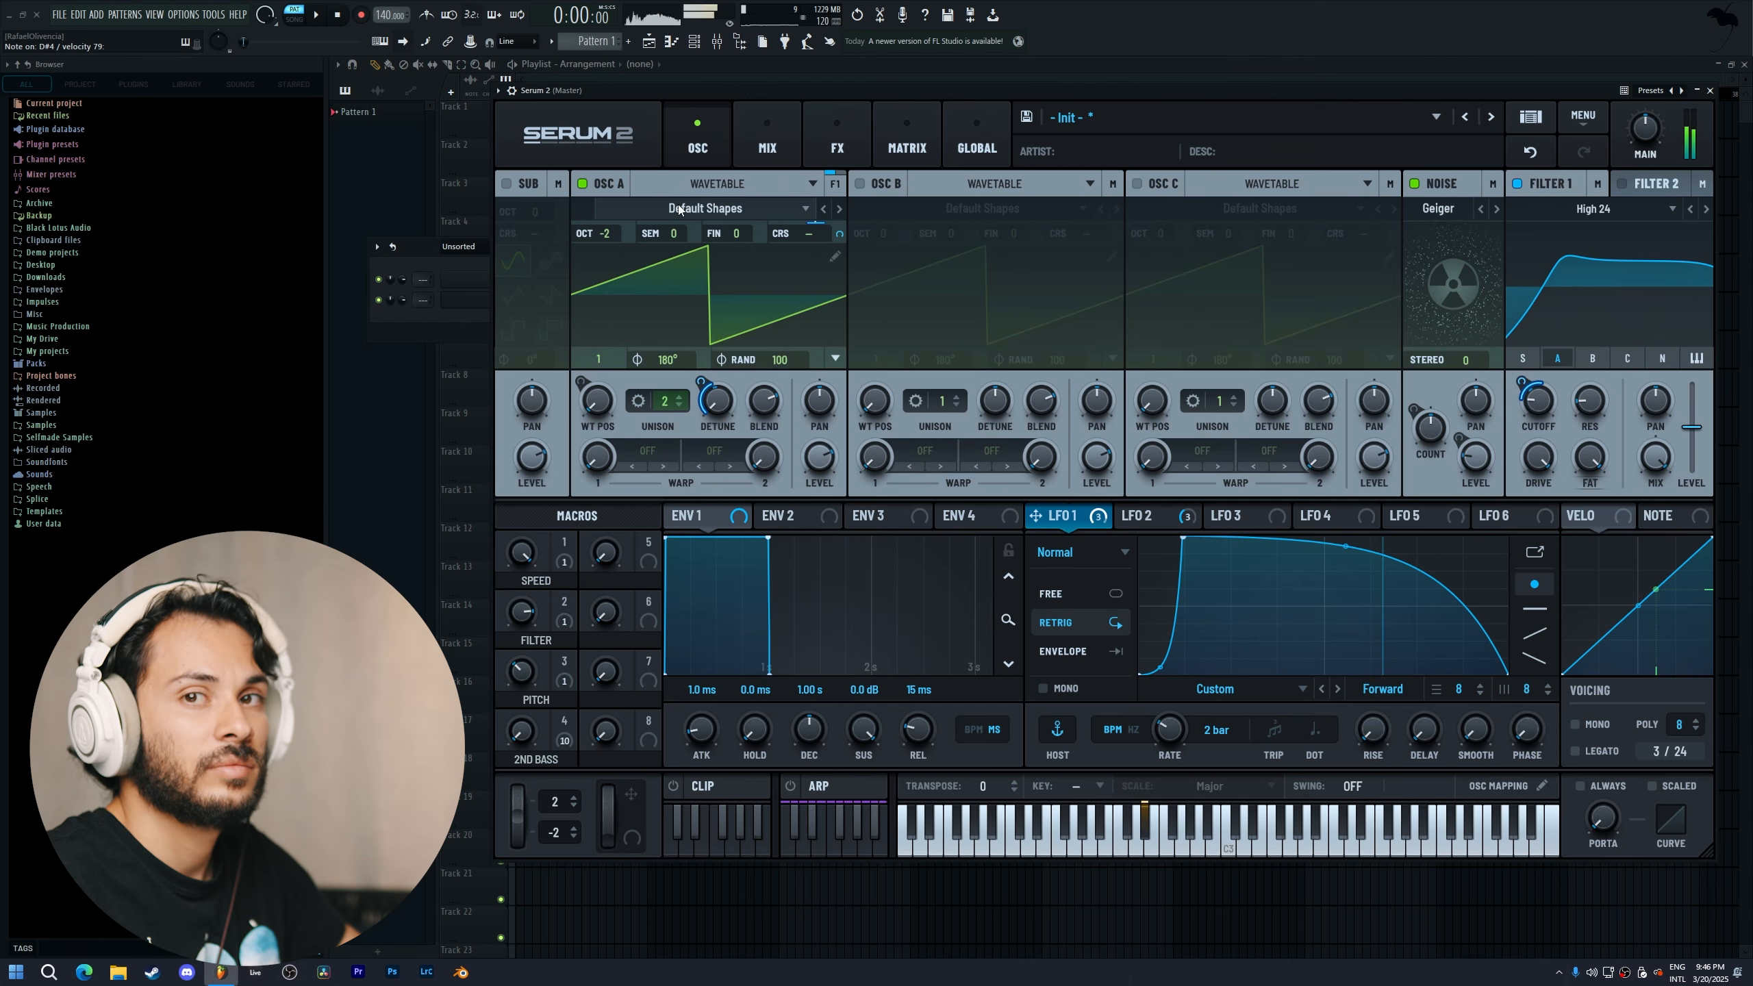
left_click_drag(702, 382, 703, 381)
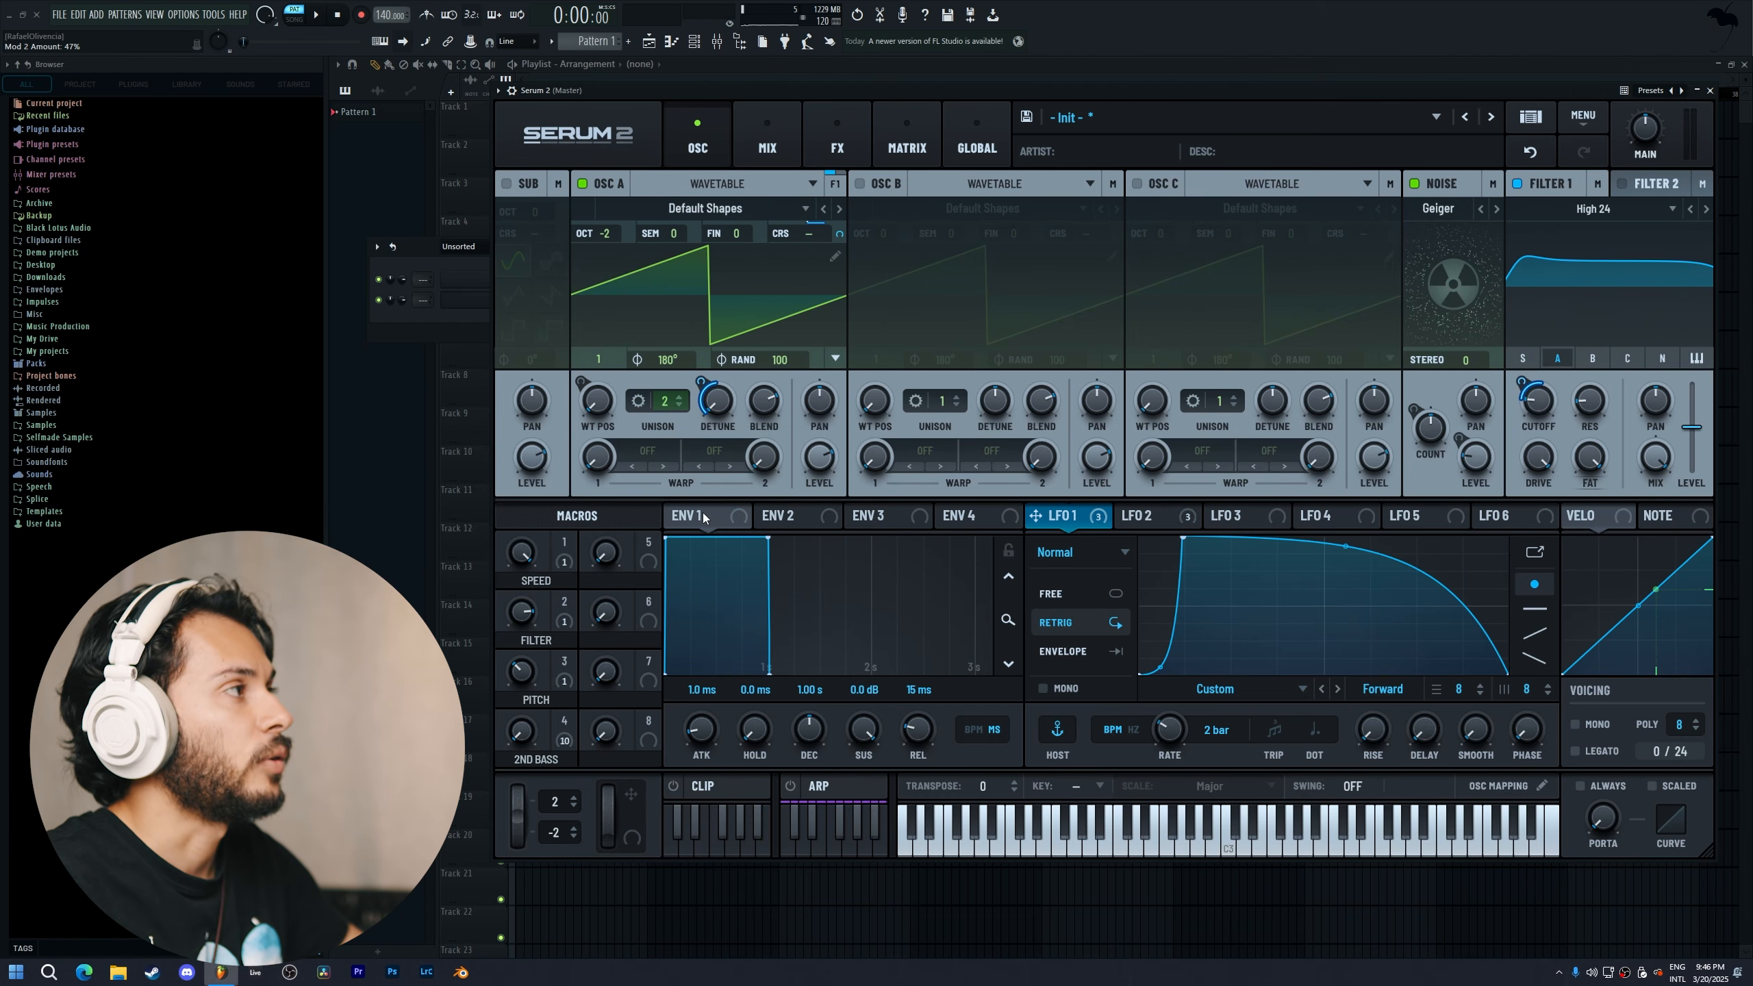
right_click(697, 400)
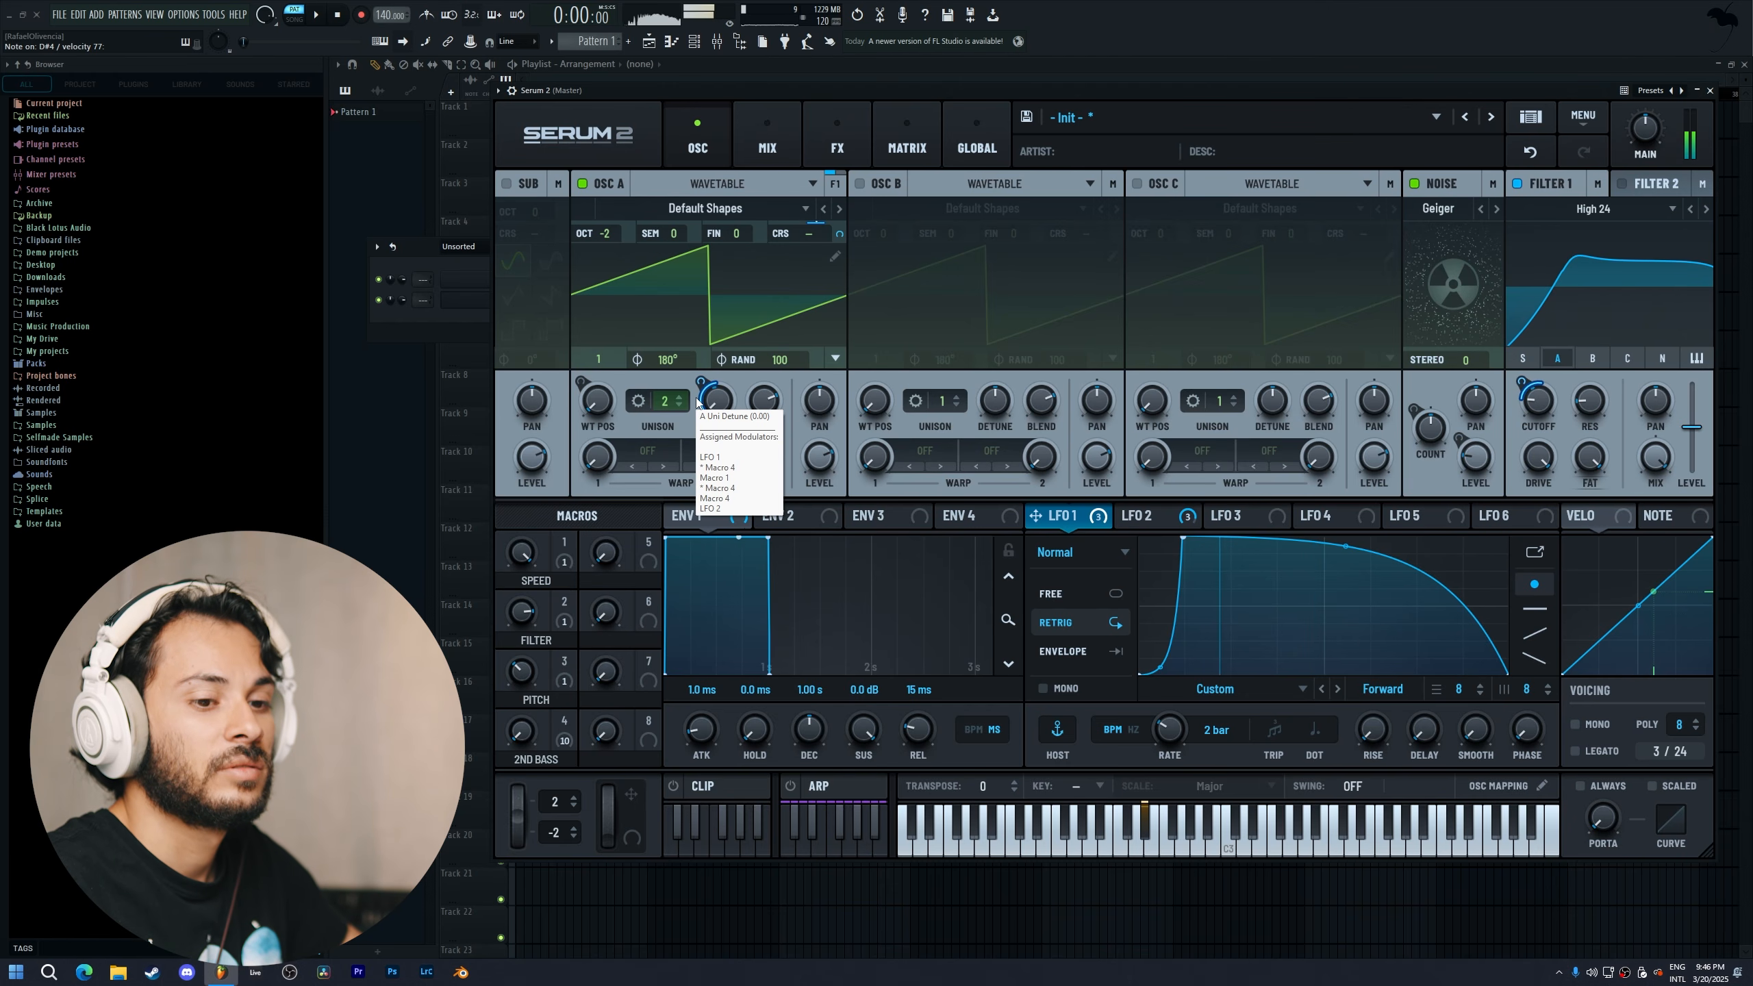
Add a second Distortion at the end of the main effects chain and raise its drive
left_click(752, 134)
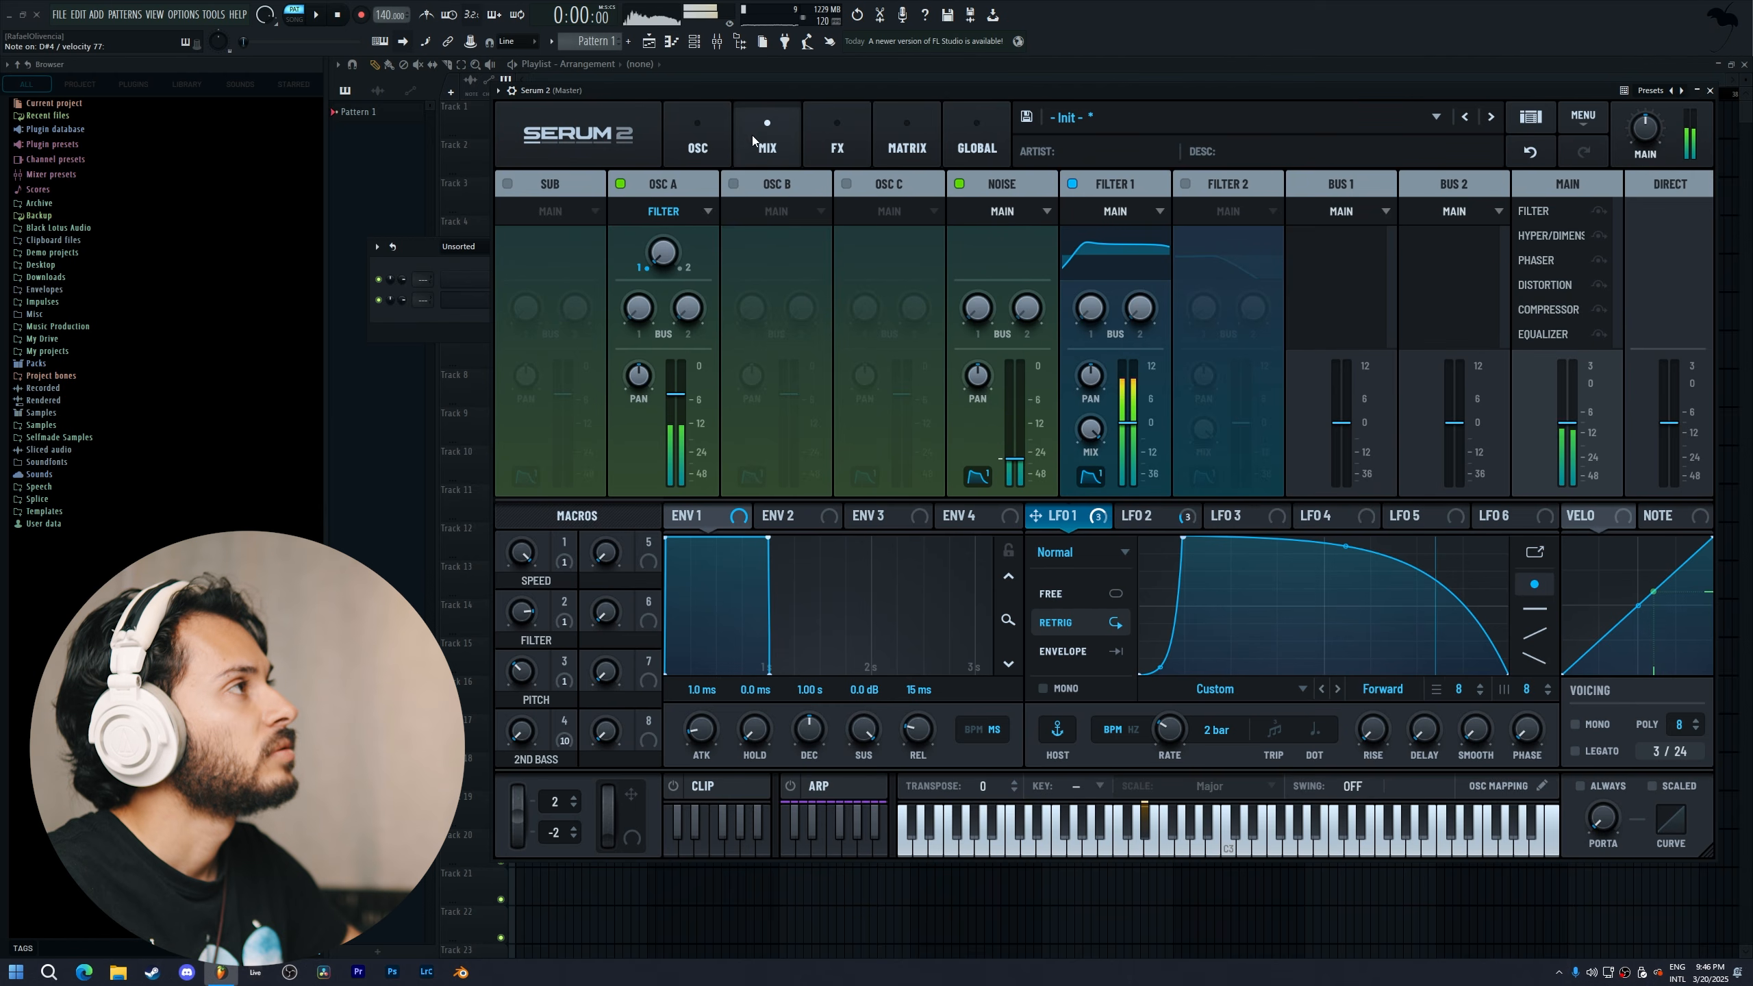
left_click(831, 142)
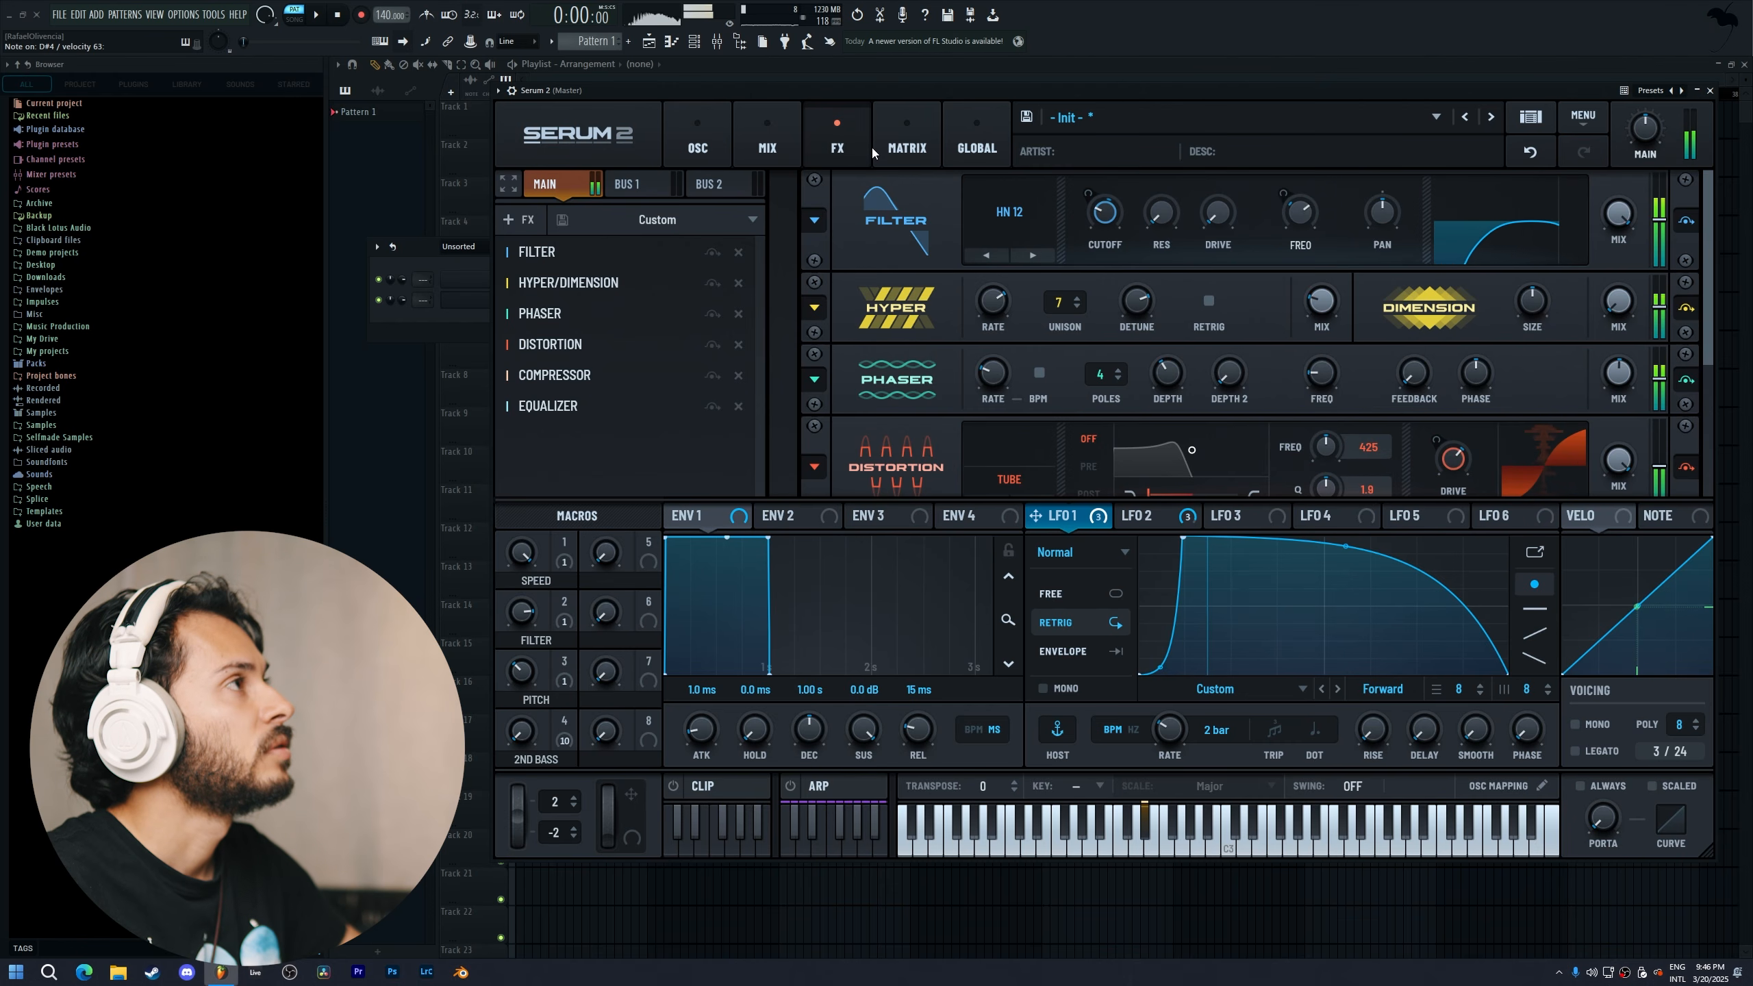
left_click(540, 220)
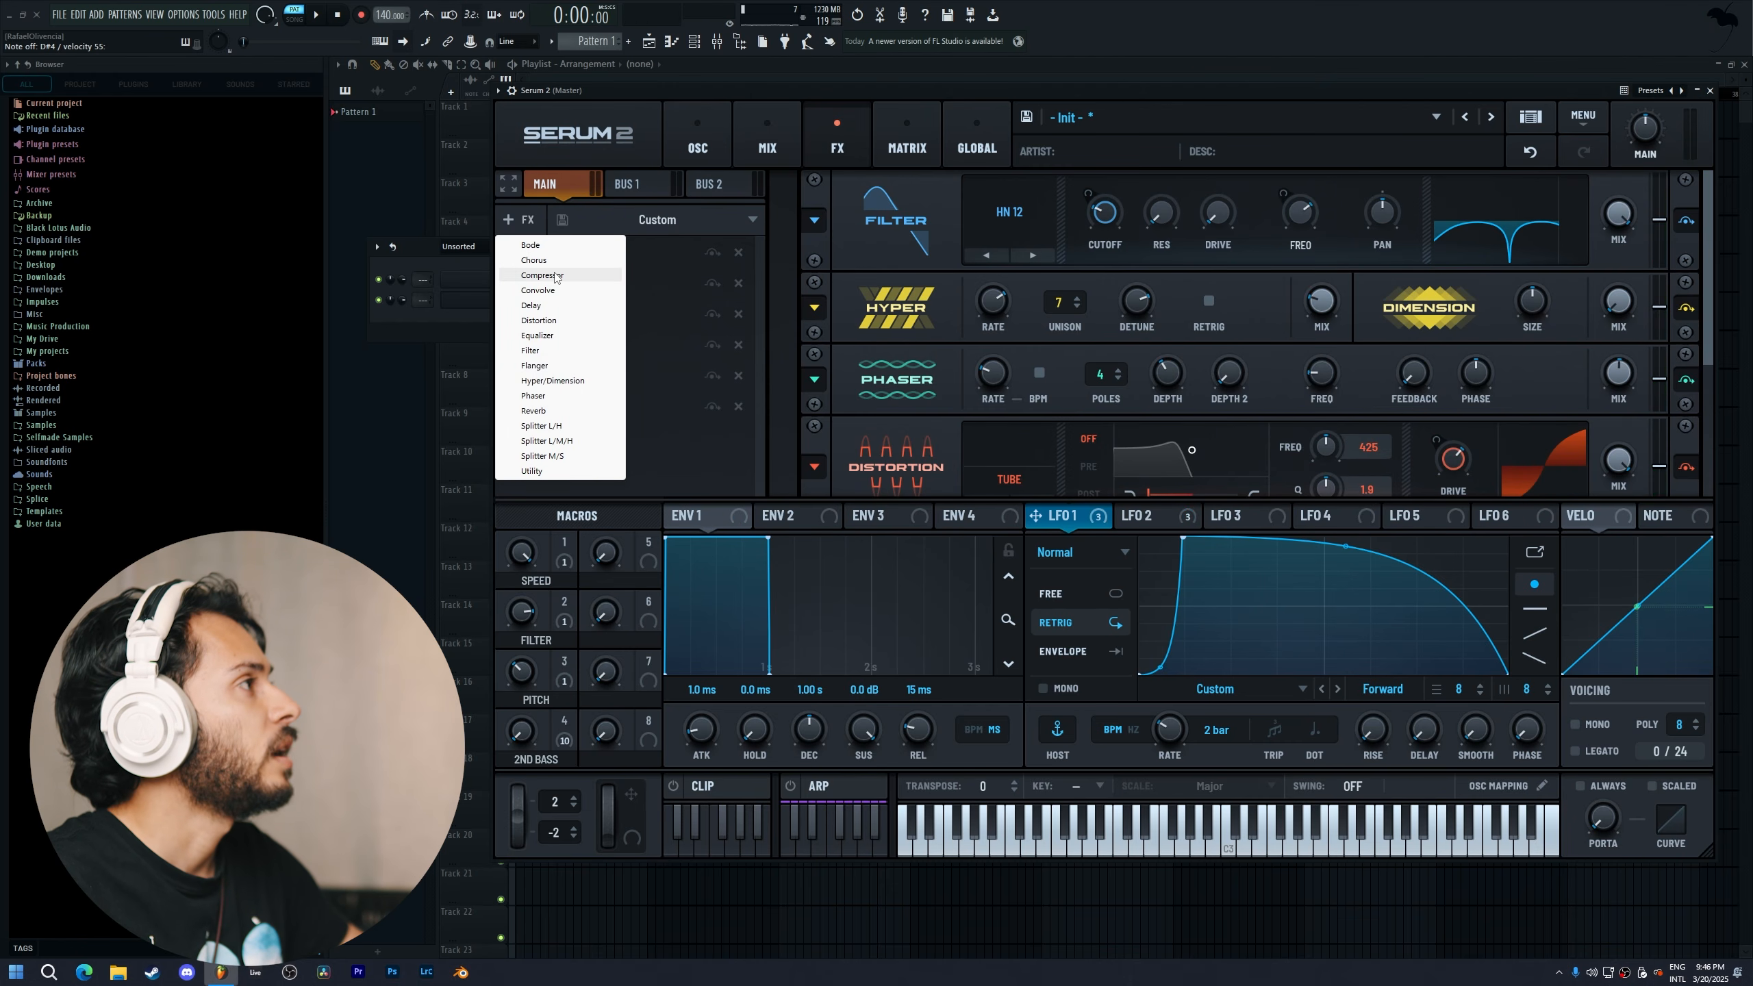
left_click(538, 320)
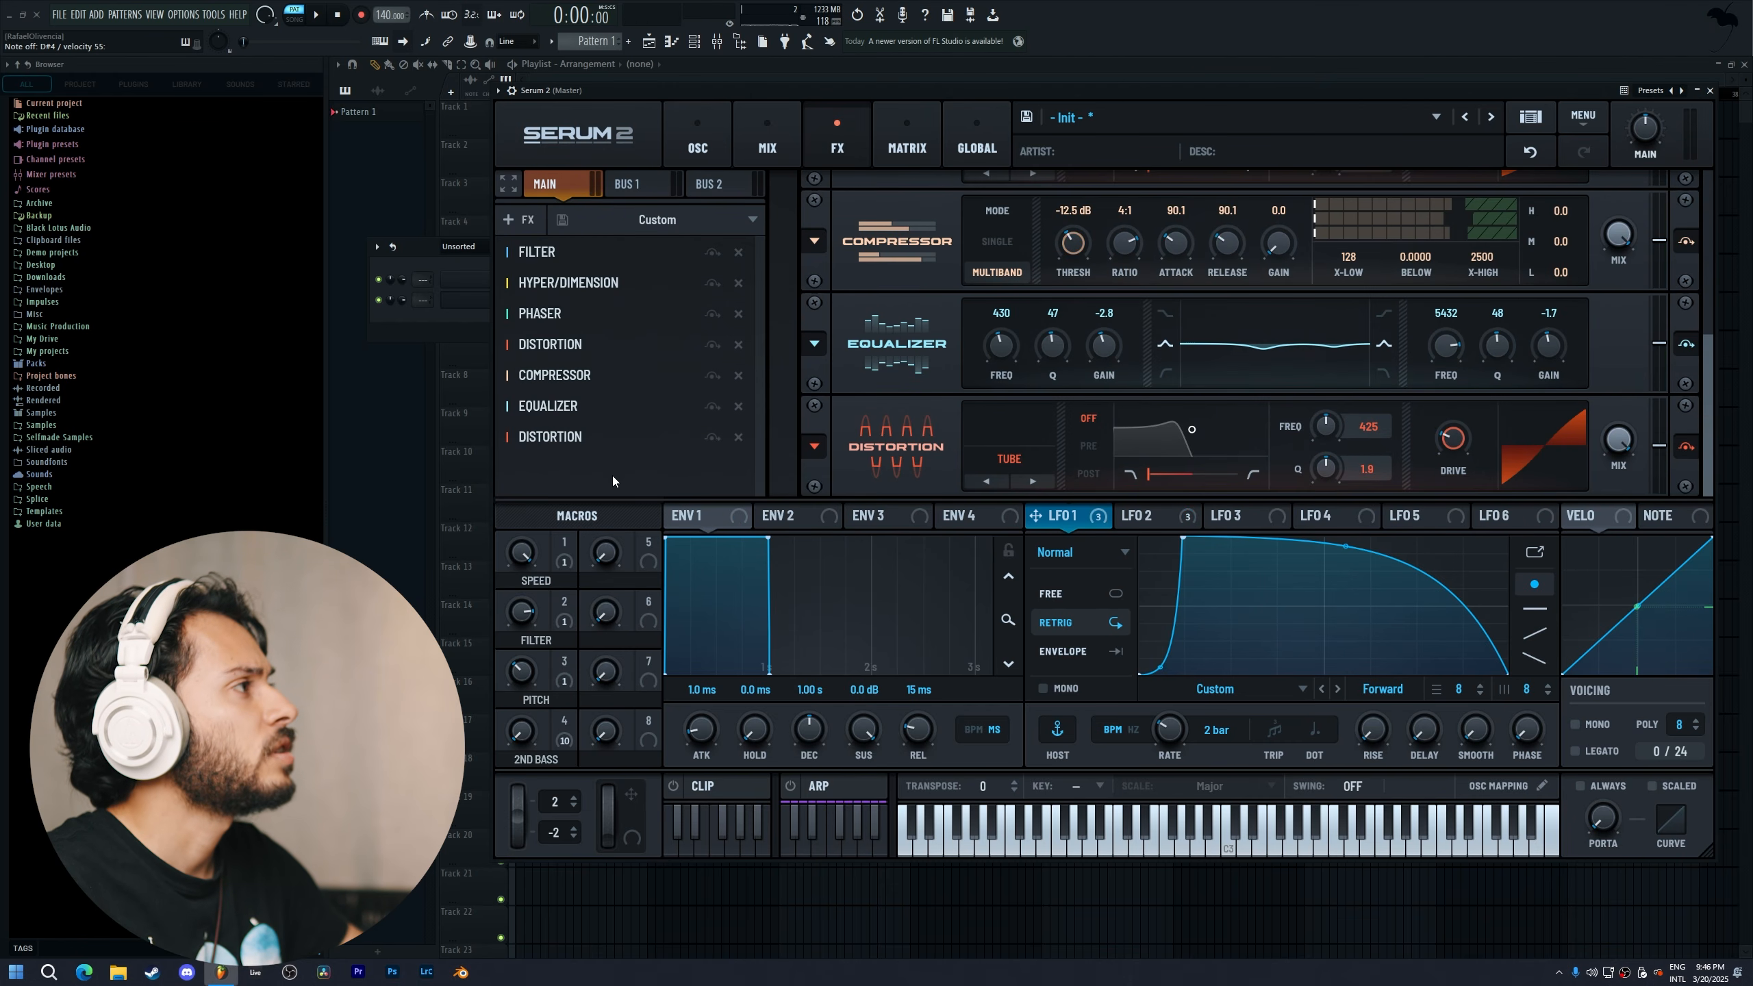
left_click_drag(1453, 442, 1469, 364)
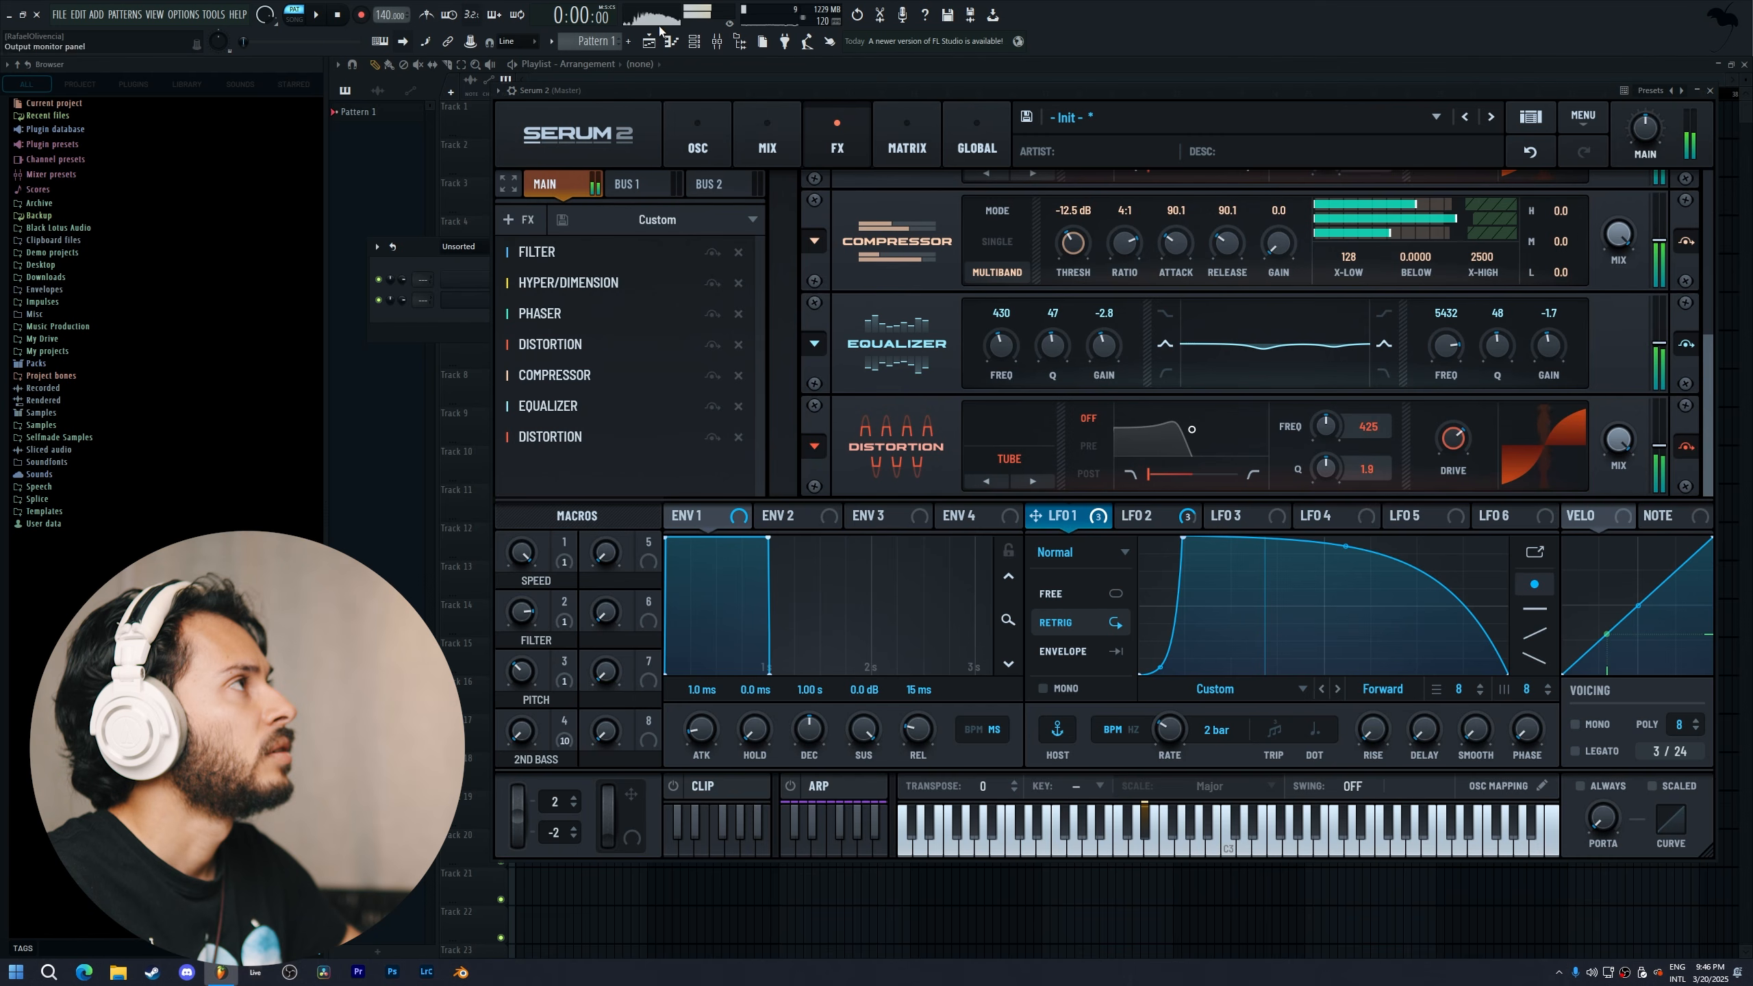
Sweep the 2nd Bass macro repeatedly between 0 and 100 to compare the two bass sounds
left_click(696, 147)
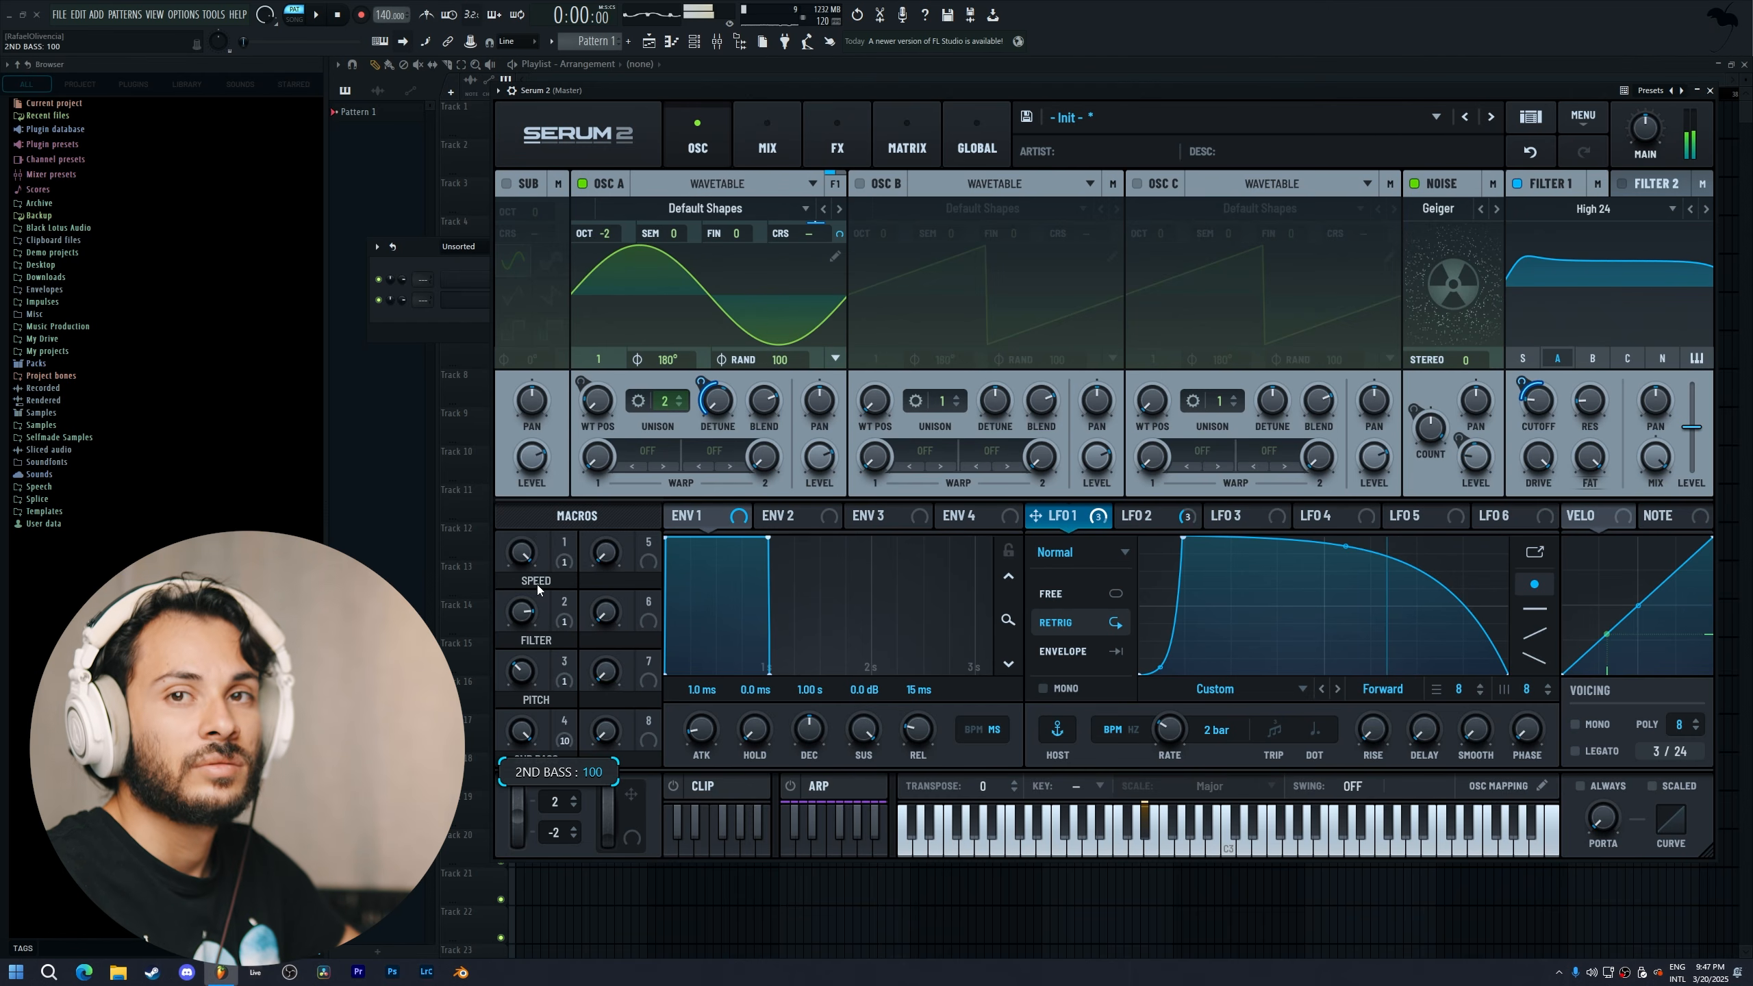
left_click_drag(525, 731, 564, 566)
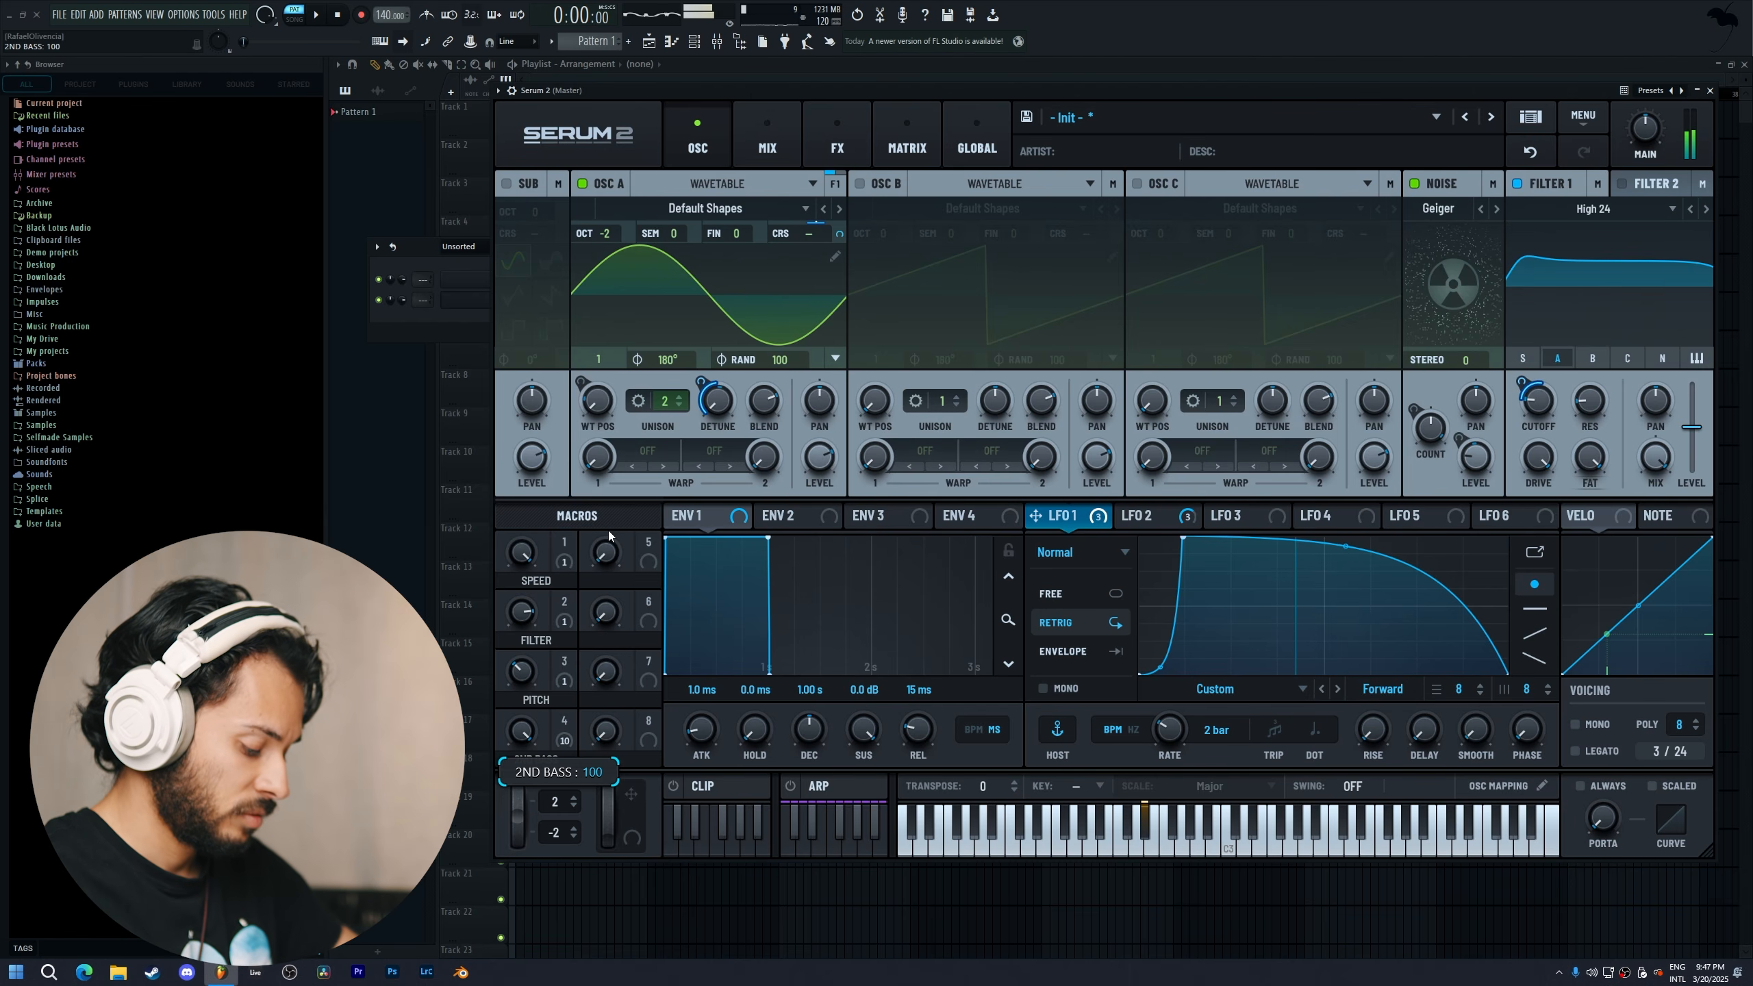
left_click_drag(608, 548, 517, 744)
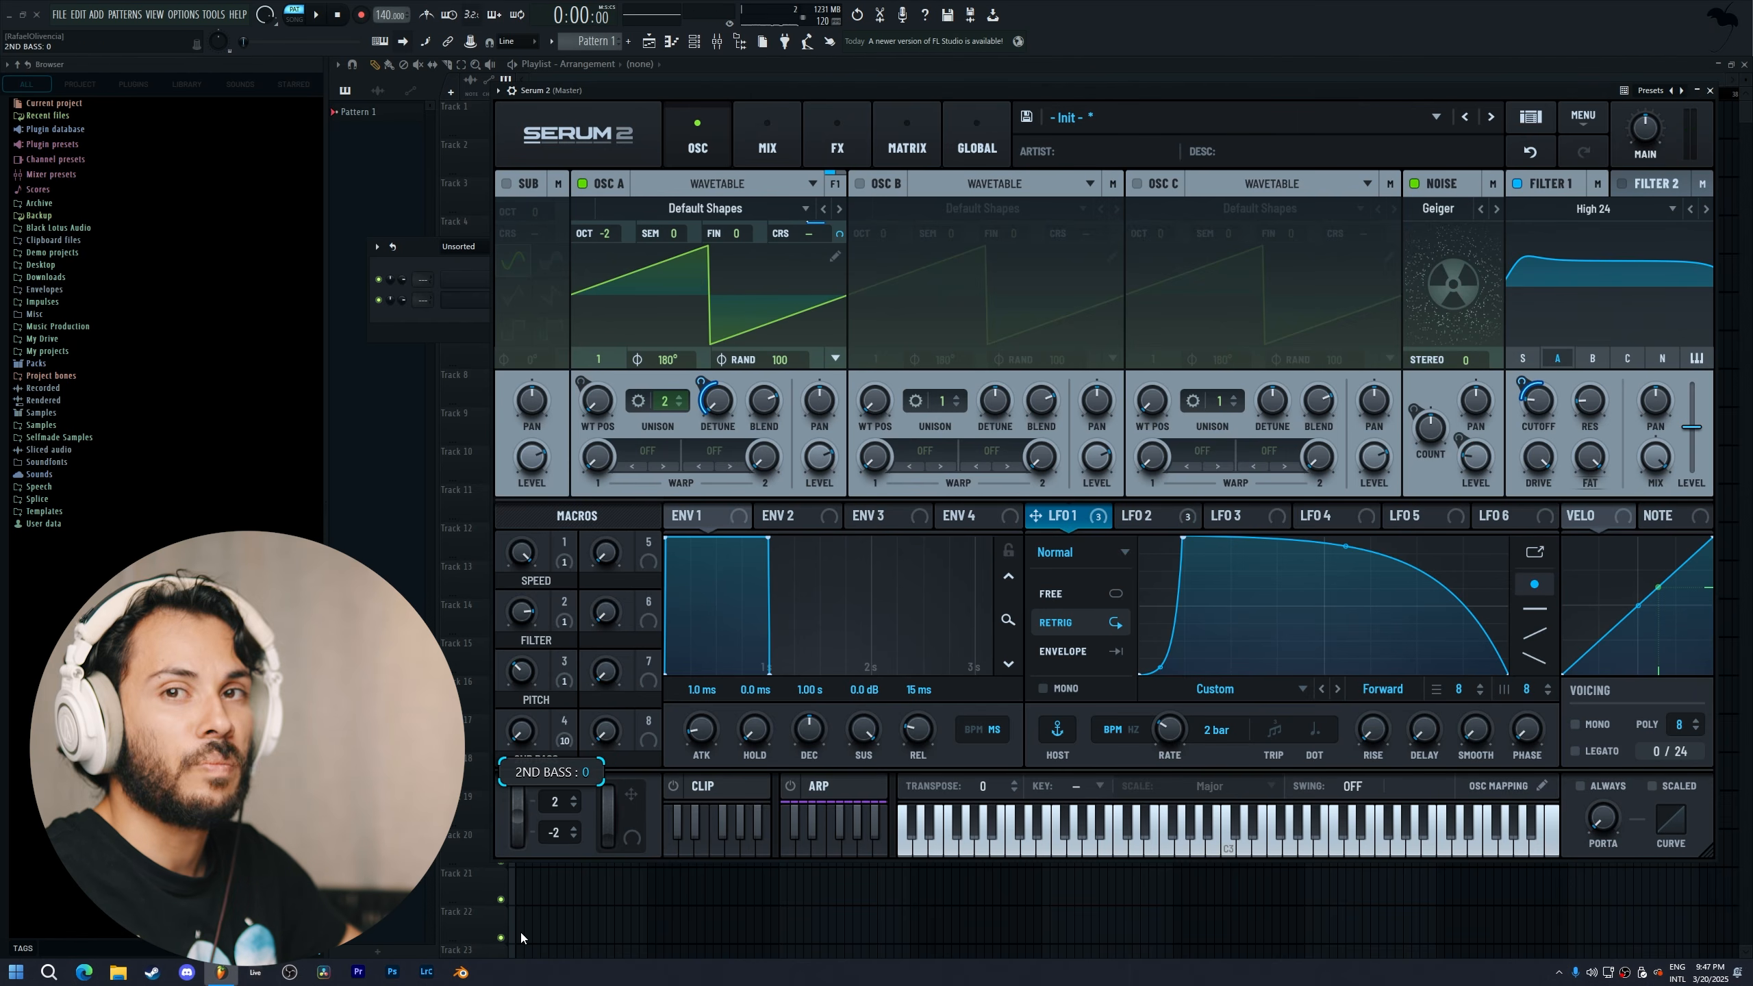
left_click_drag(520, 931, 617, 828)
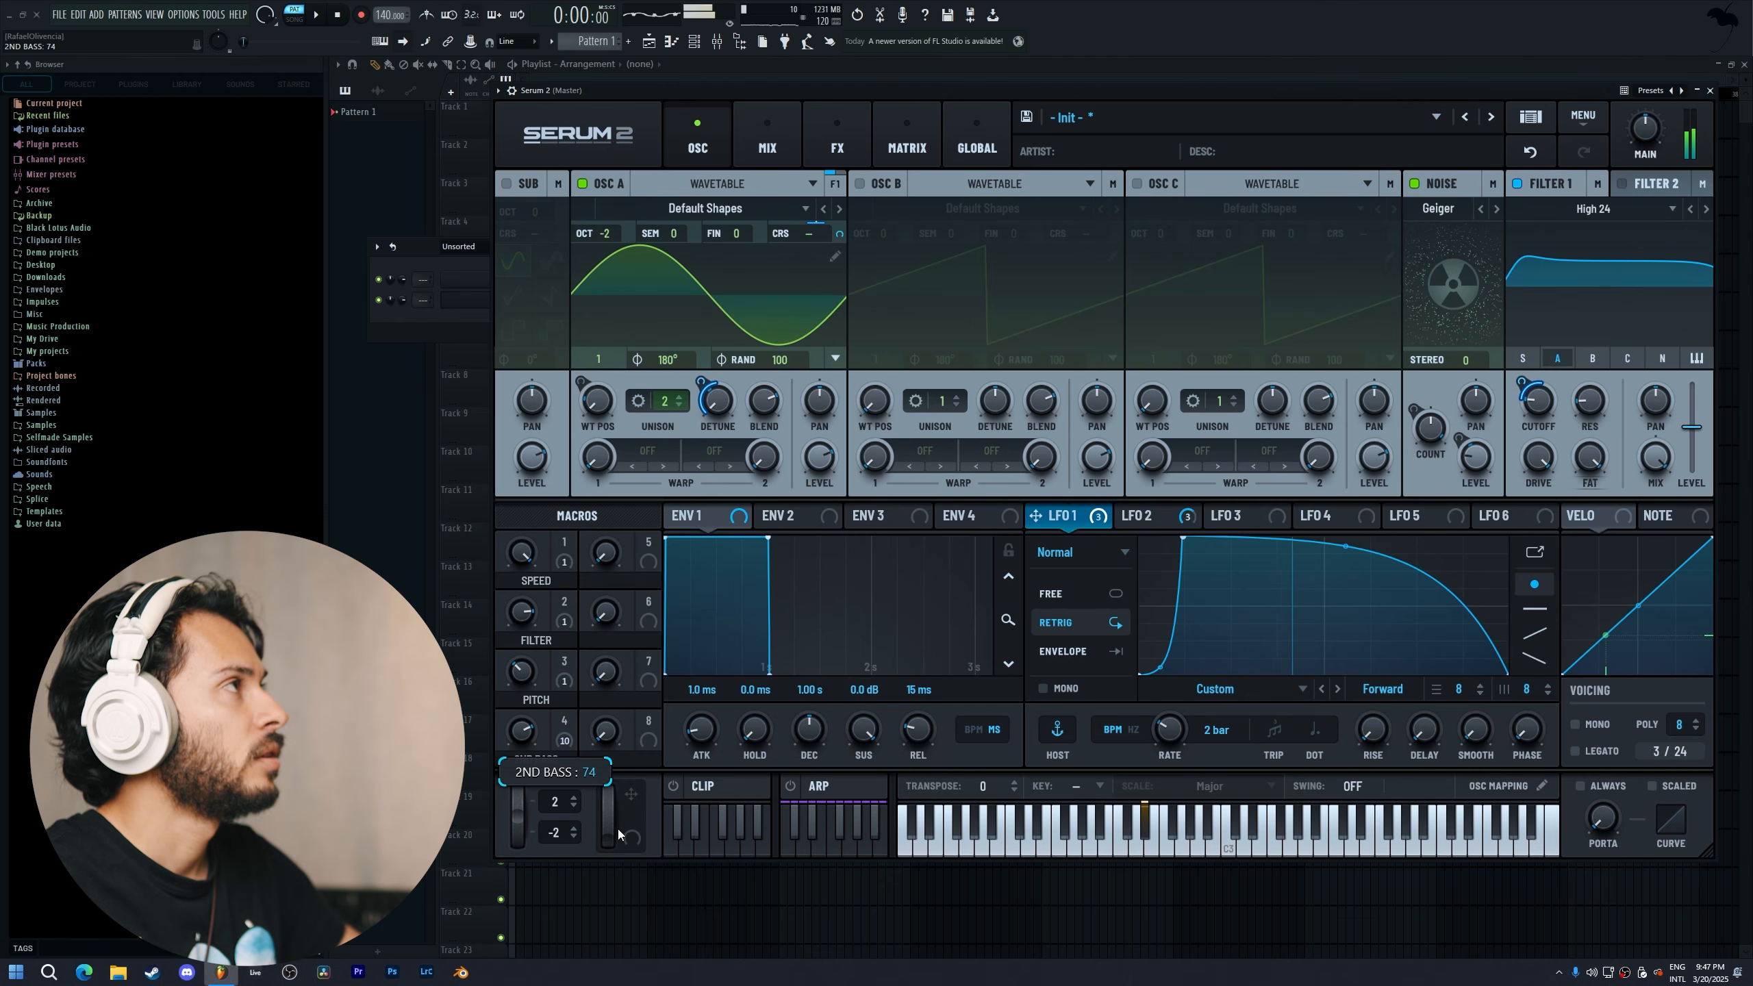
left_click_drag(618, 833, 618, 726)
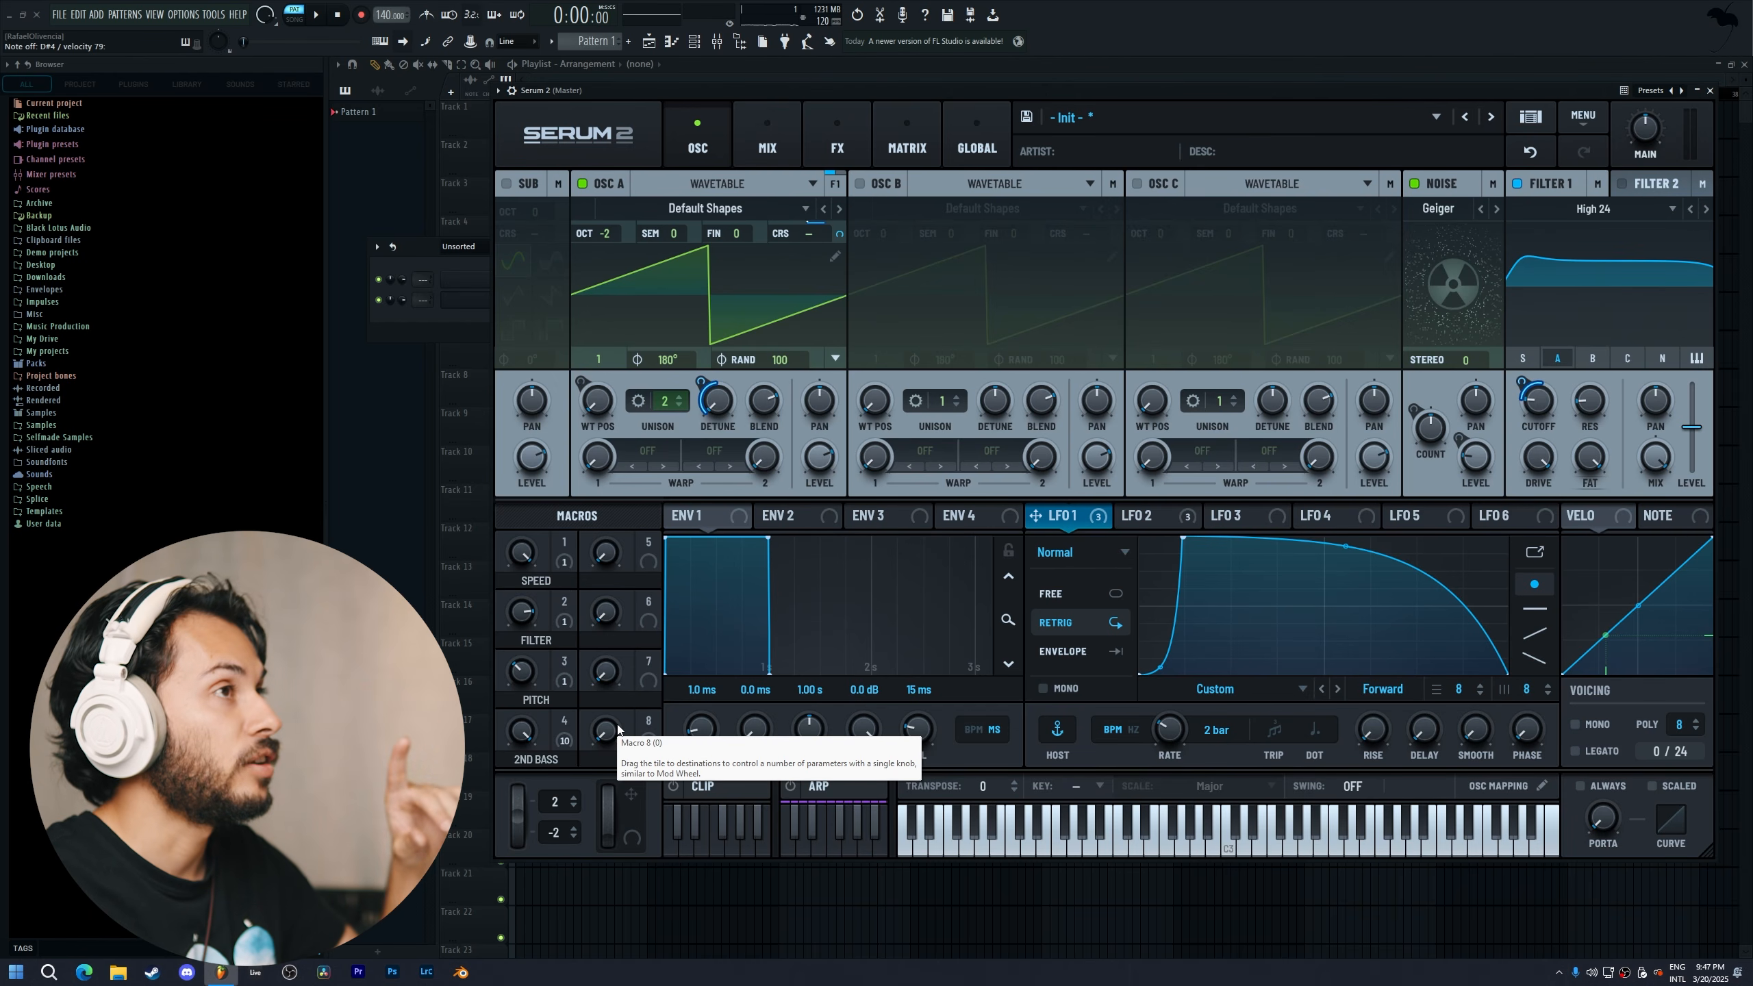
left_click_drag(523, 732, 521, 833)
left_click_drag(526, 663, 538, 768)
left_click_drag(536, 907, 587, 691)
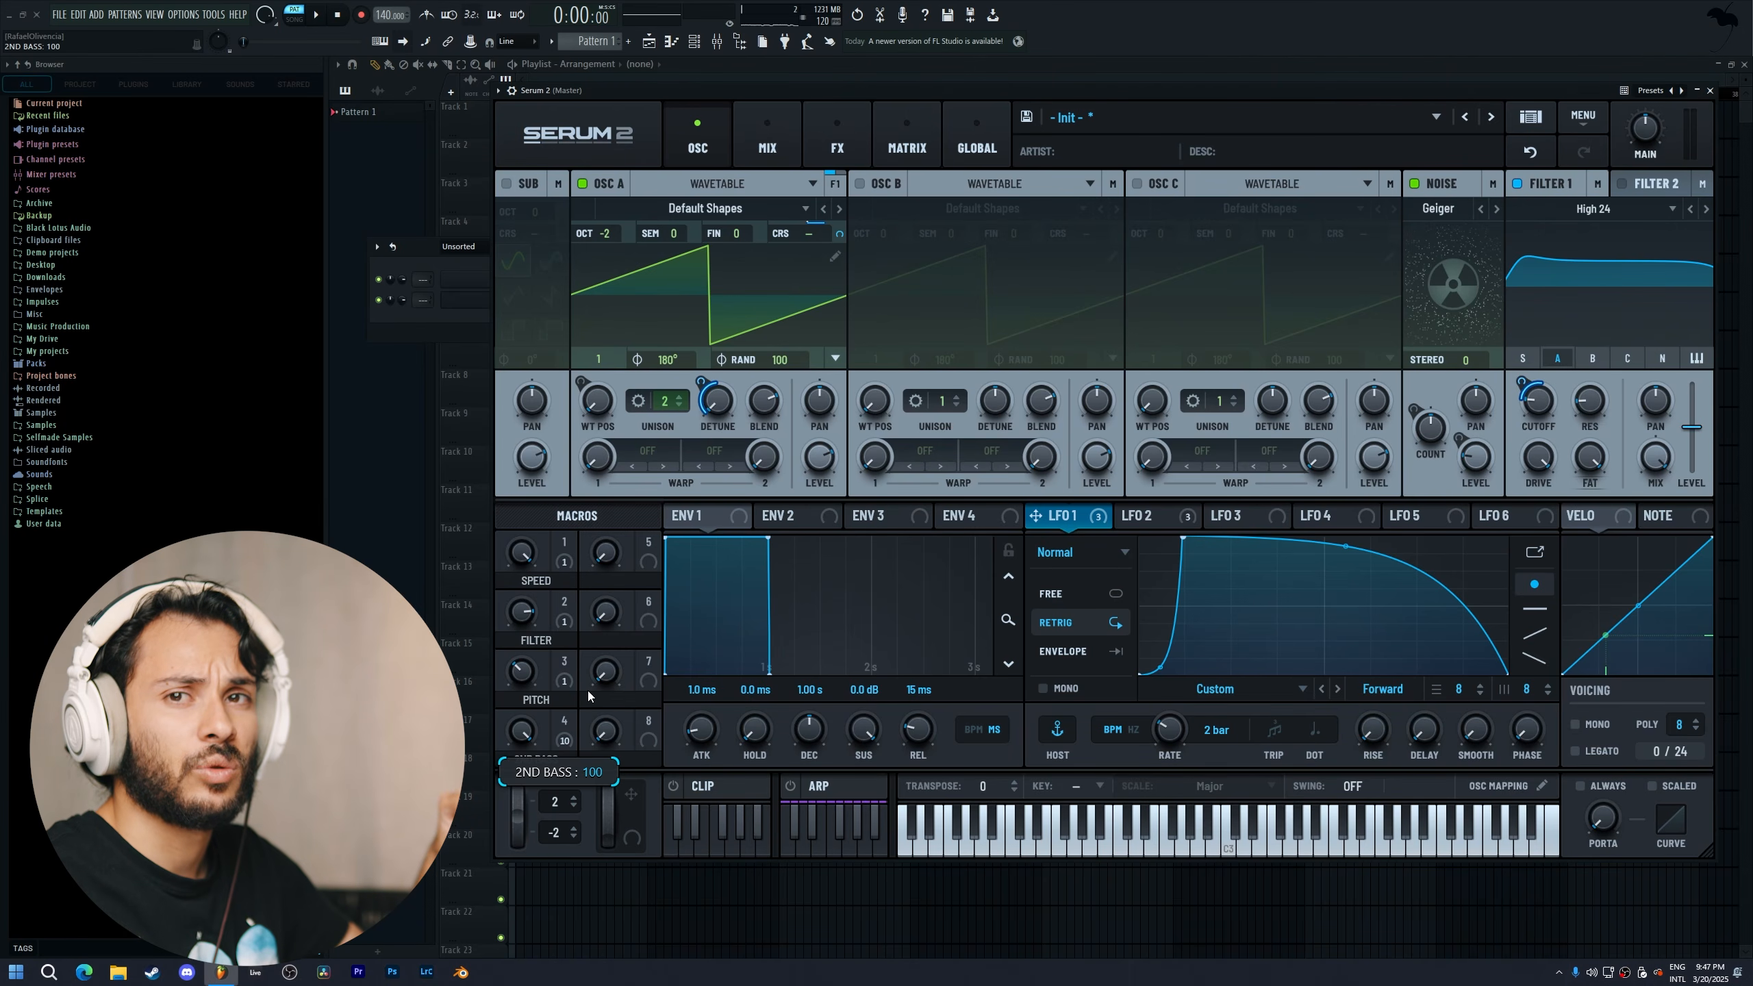
left_click_drag(588, 690, 521, 973)
Reshape the source curve of the Macro 4 to Noise Level modulation into a vertical rise from zero to maximum at its midpoint
left_click(898, 145)
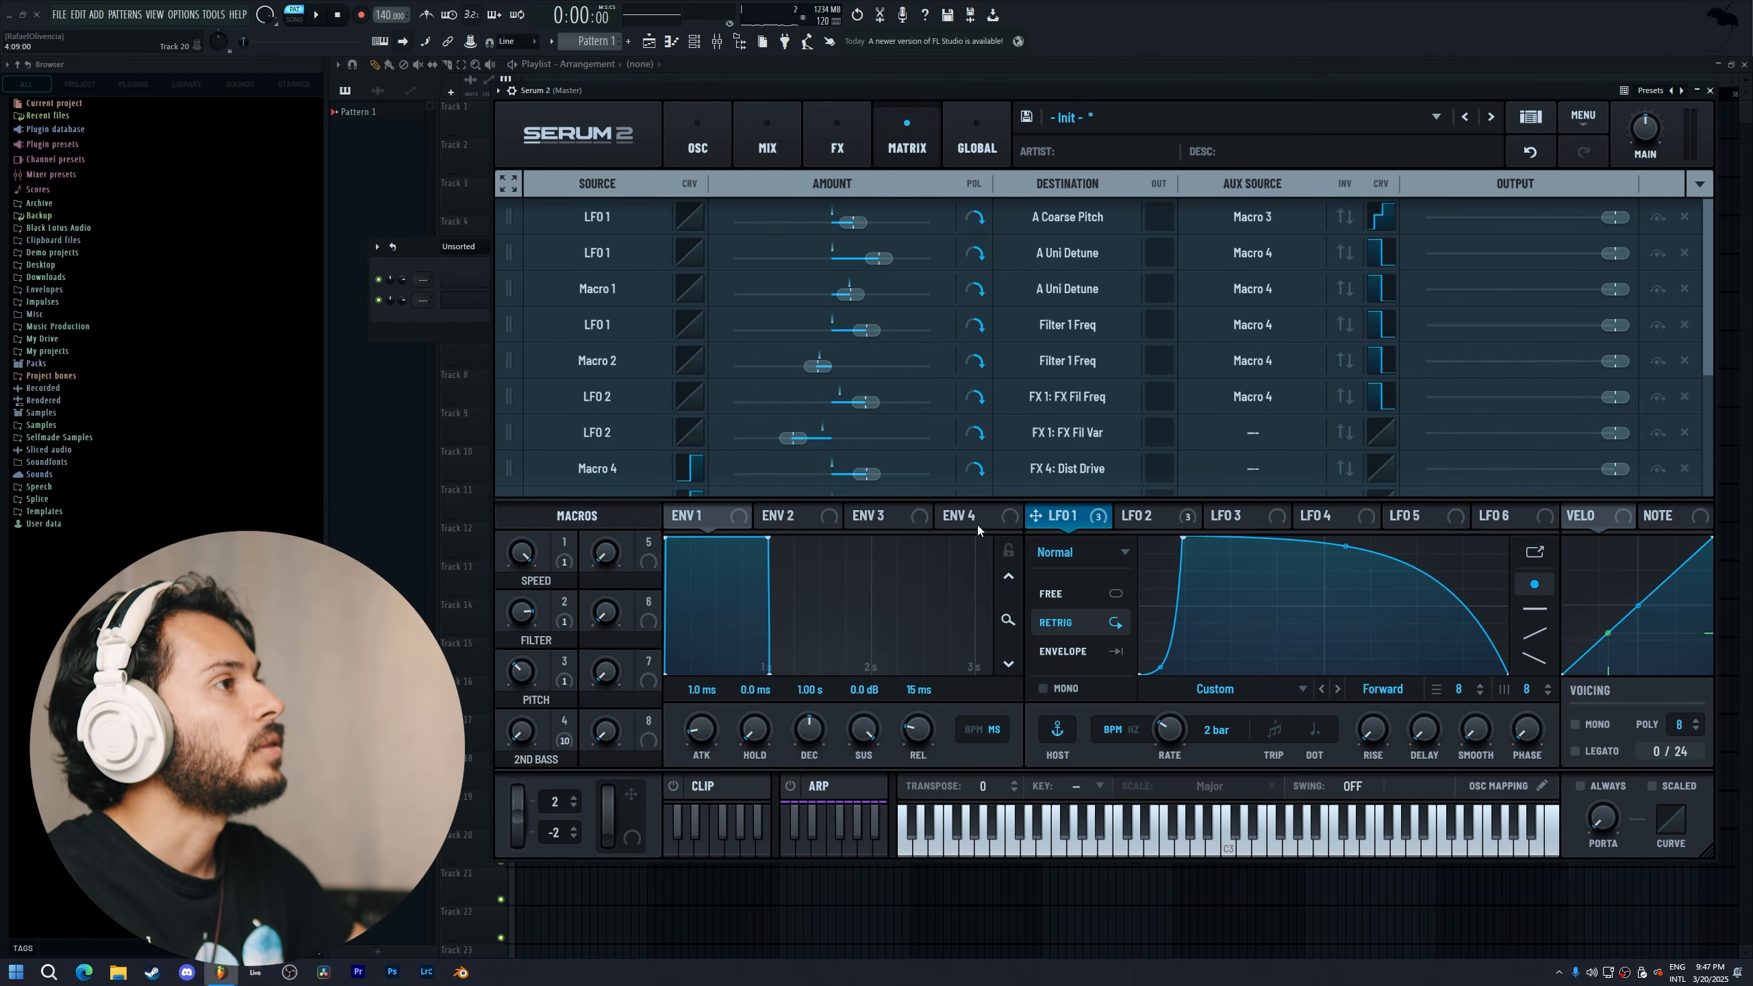
scroll(1106, 481, "down", 3)
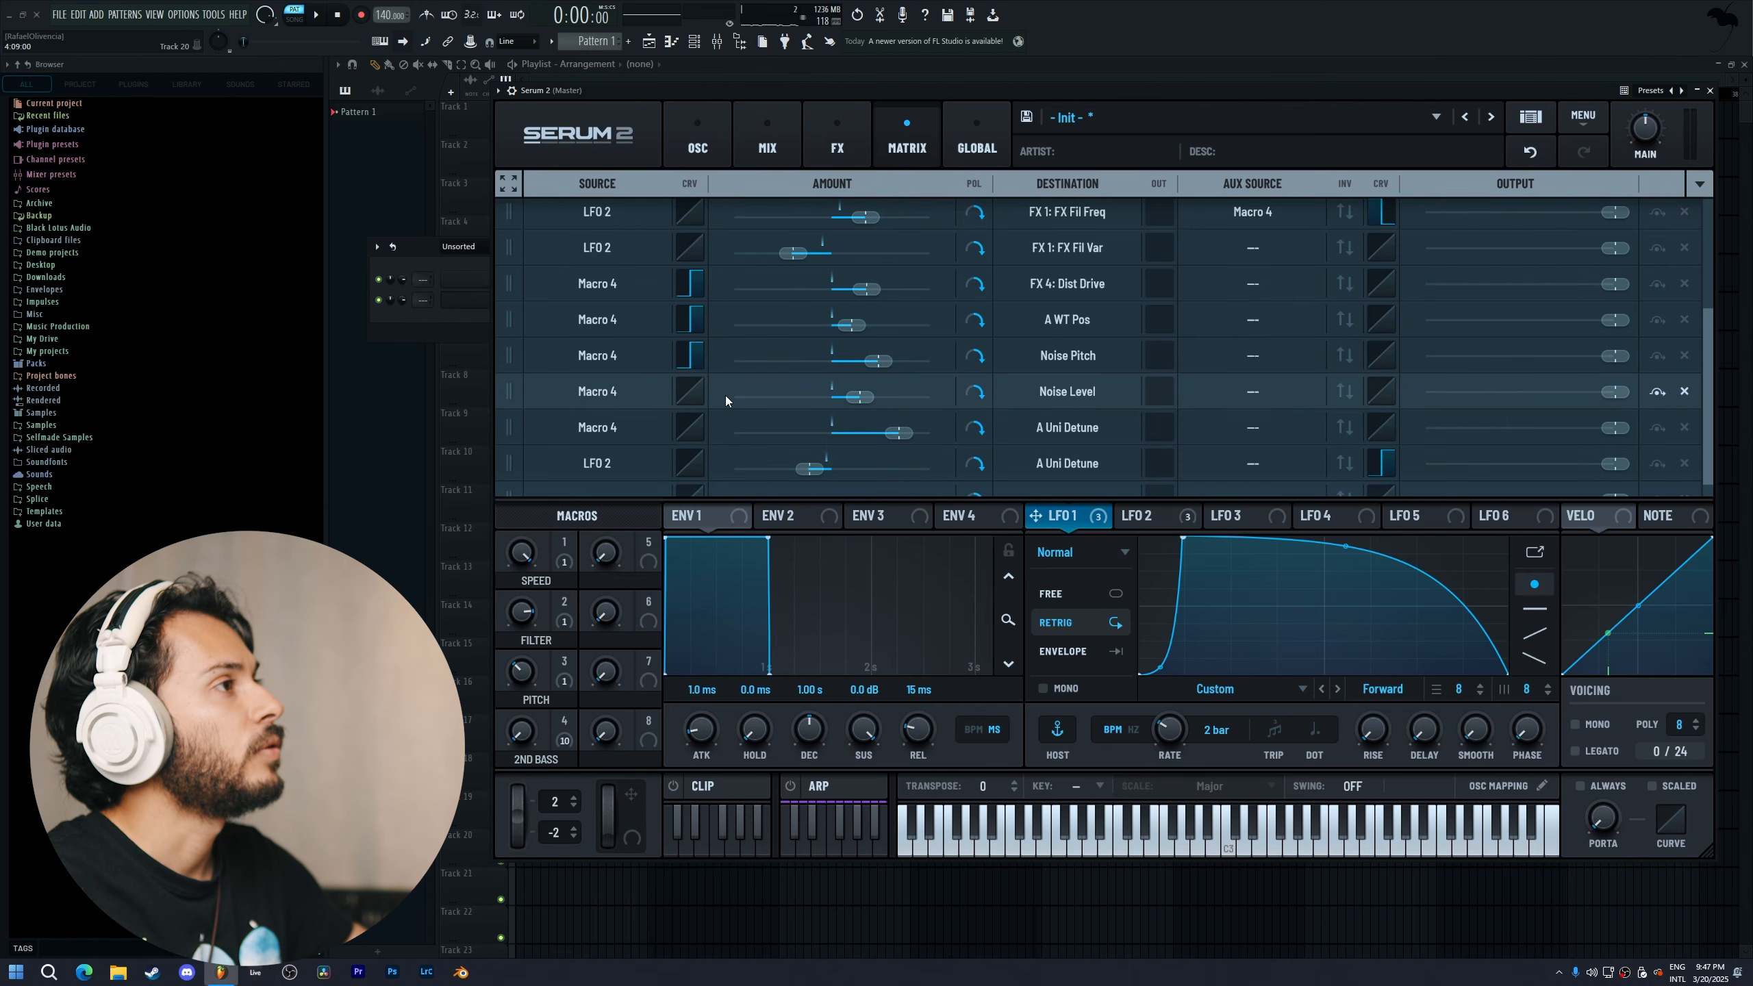
scroll(704, 395, "down", 1)
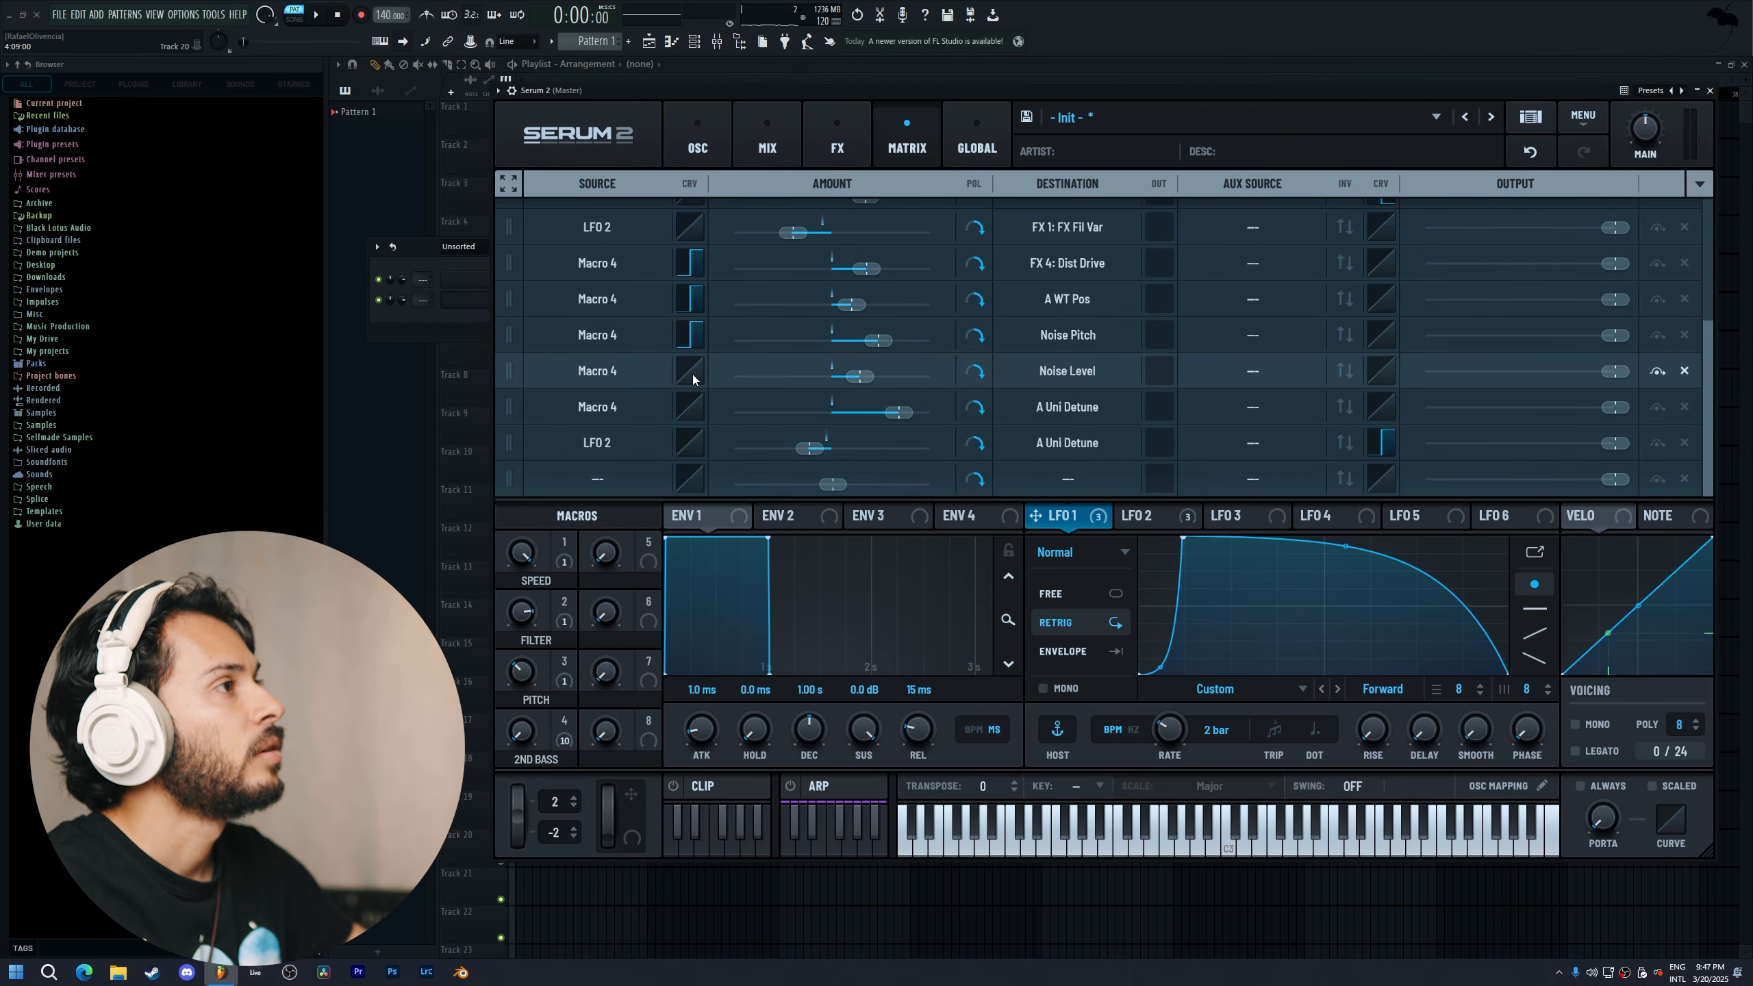
left_click(693, 375)
double_click(1219, 372)
left_click_drag(1219, 372, 1304, 433)
left_click_drag(1332, 272, 1257, 96)
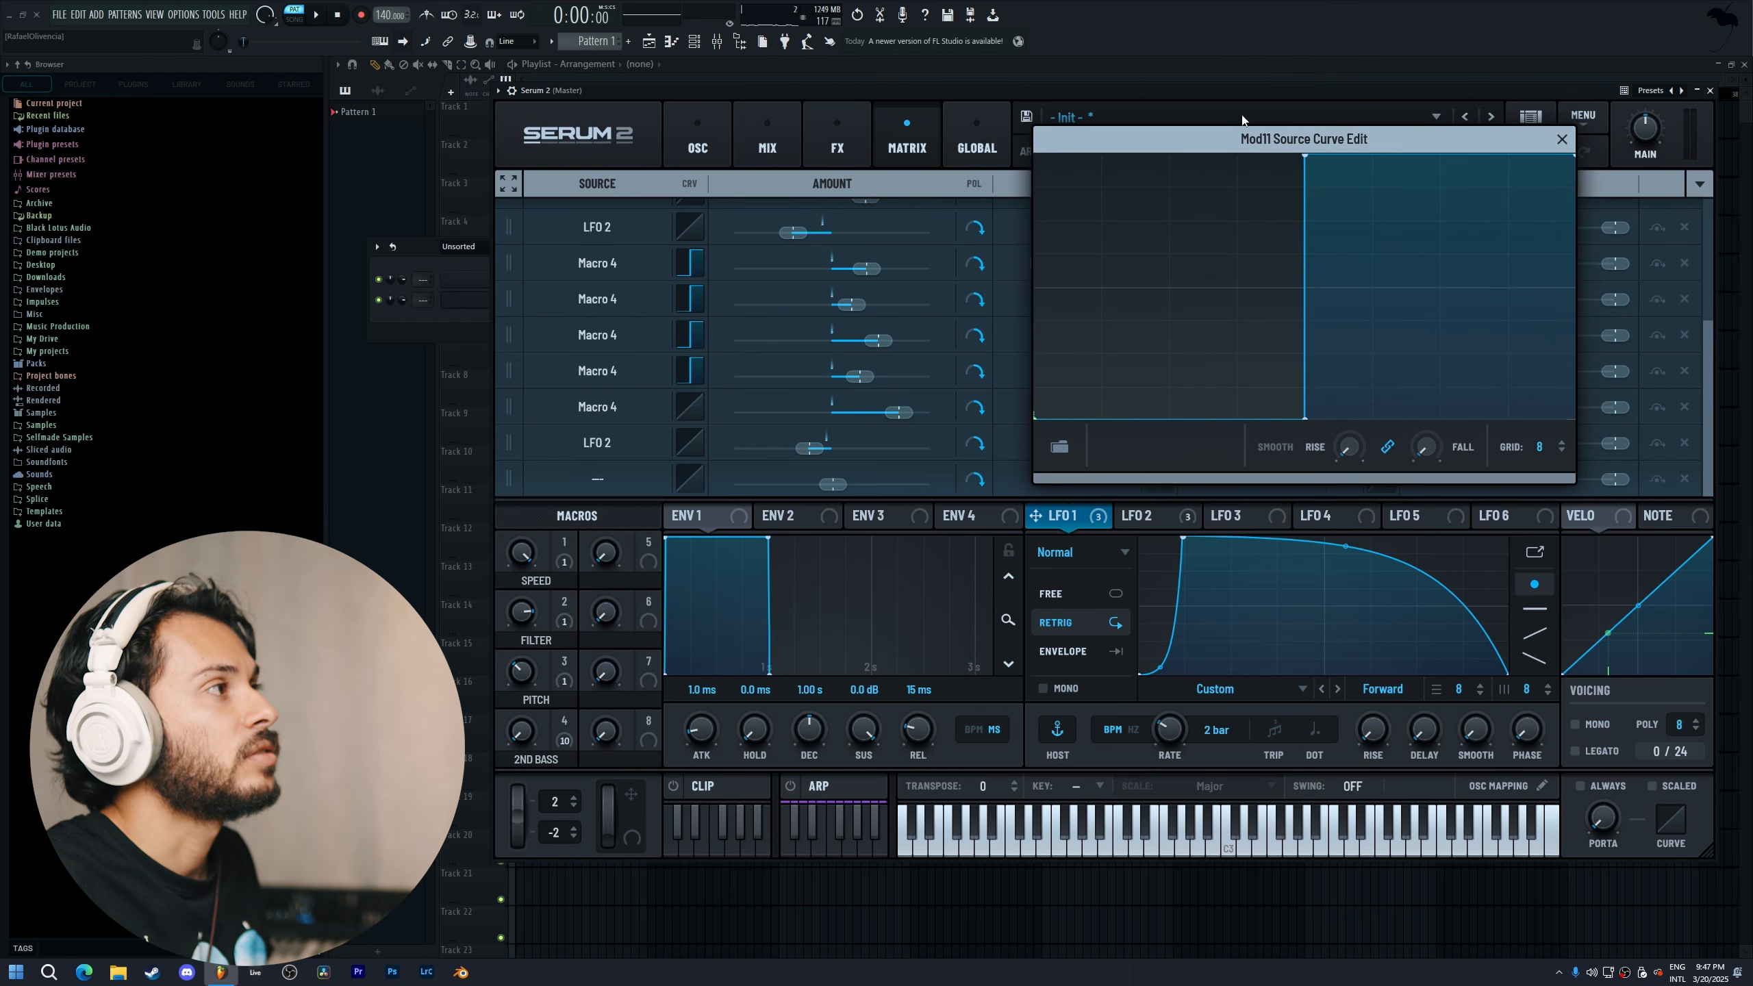
Give the Macro 4 to A Uni Detune source curve a vertical rise at its midpoint and test the 2nd Bass macro
left_click(694, 402)
double_click(1178, 366)
left_click_drag(1177, 366, 1307, 440)
left_click_drag(1321, 367, 1284, 111)
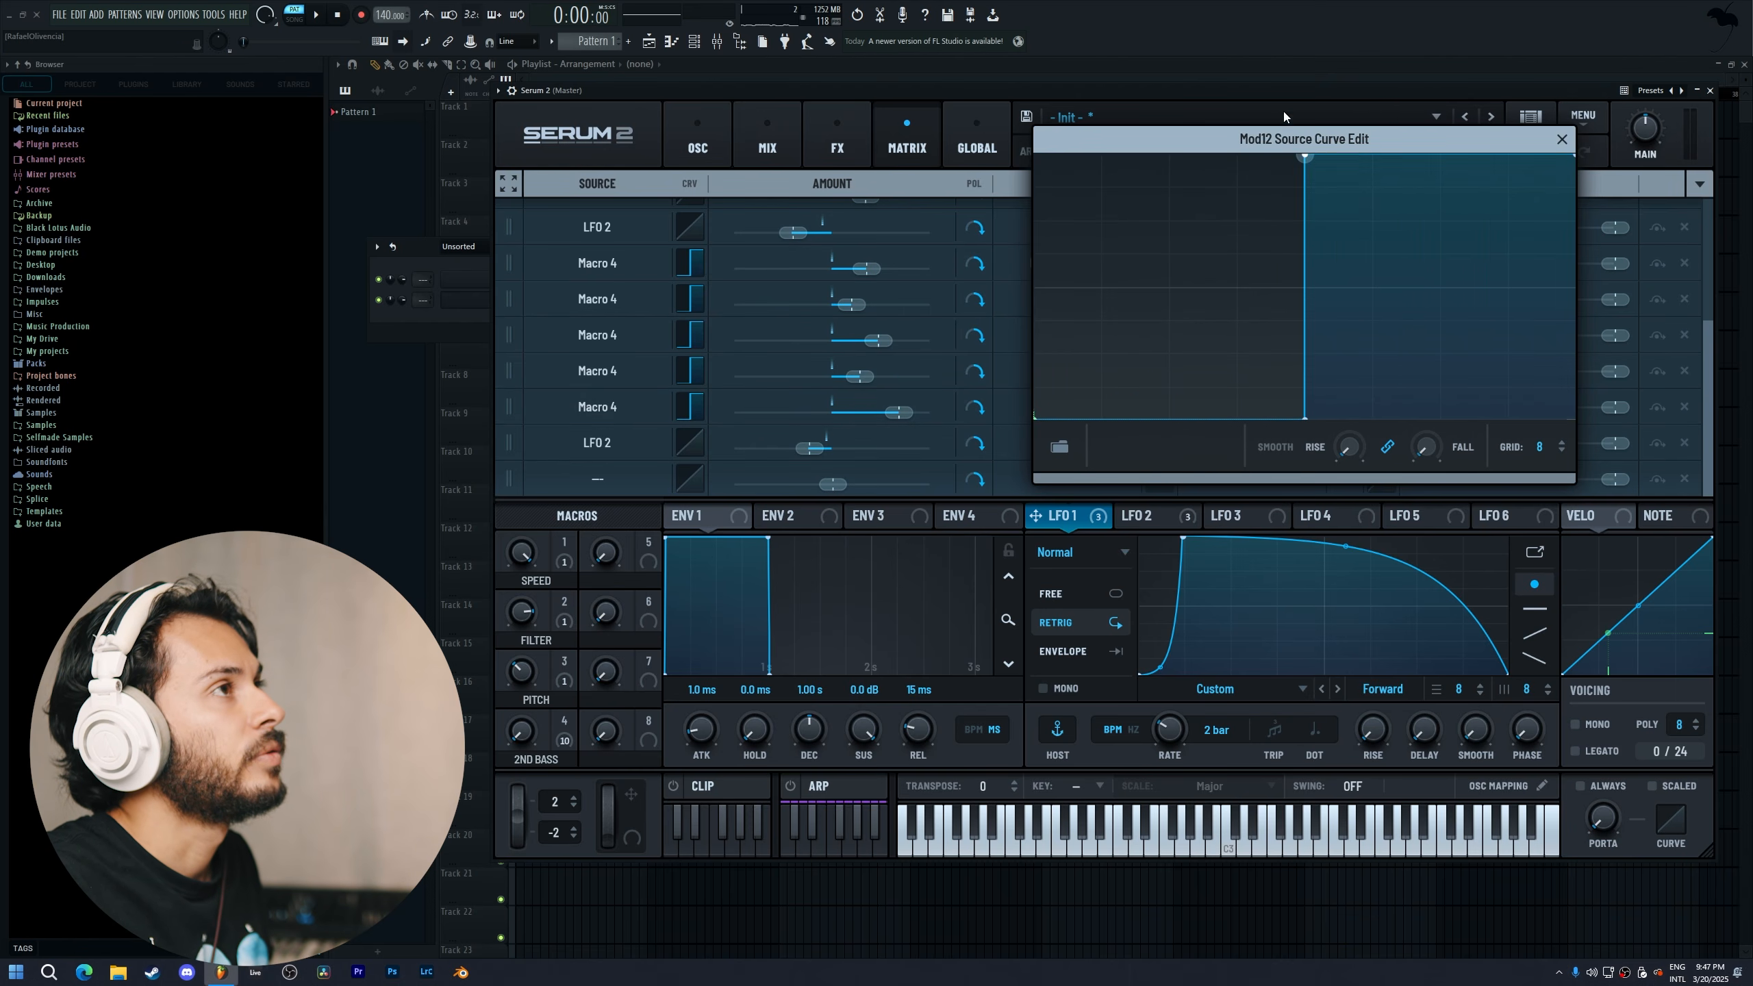
left_click(1562, 139)
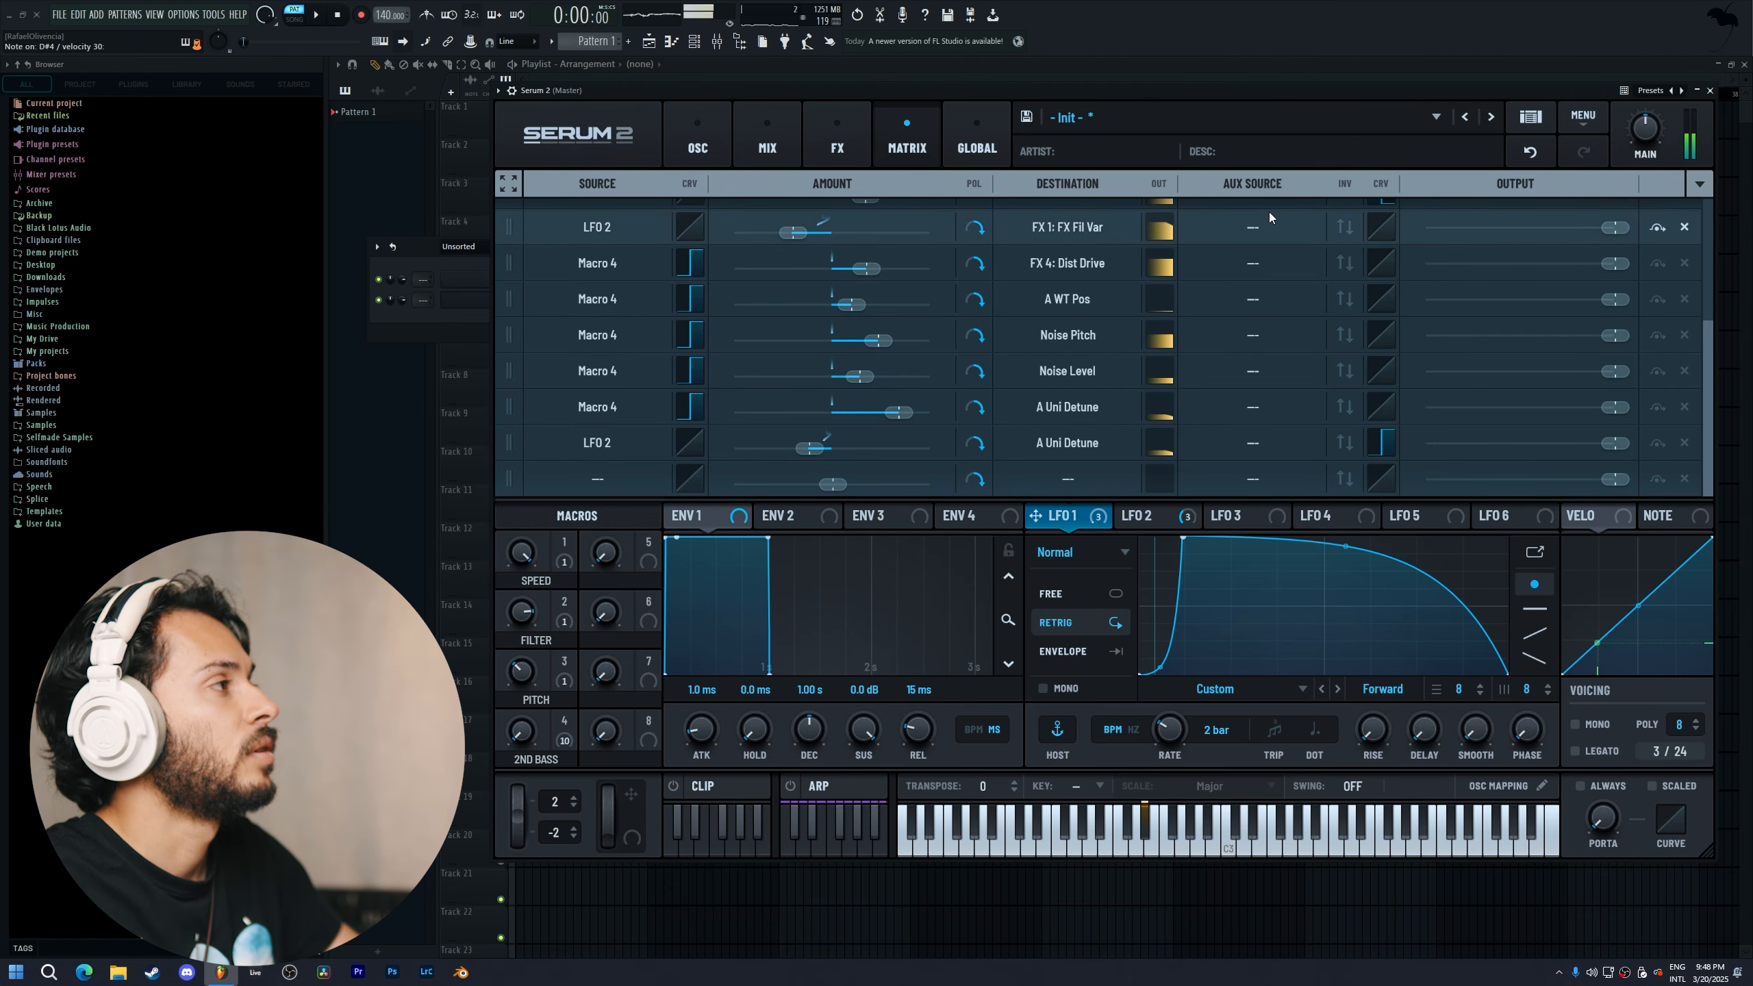
left_click_drag(524, 736, 537, 848)
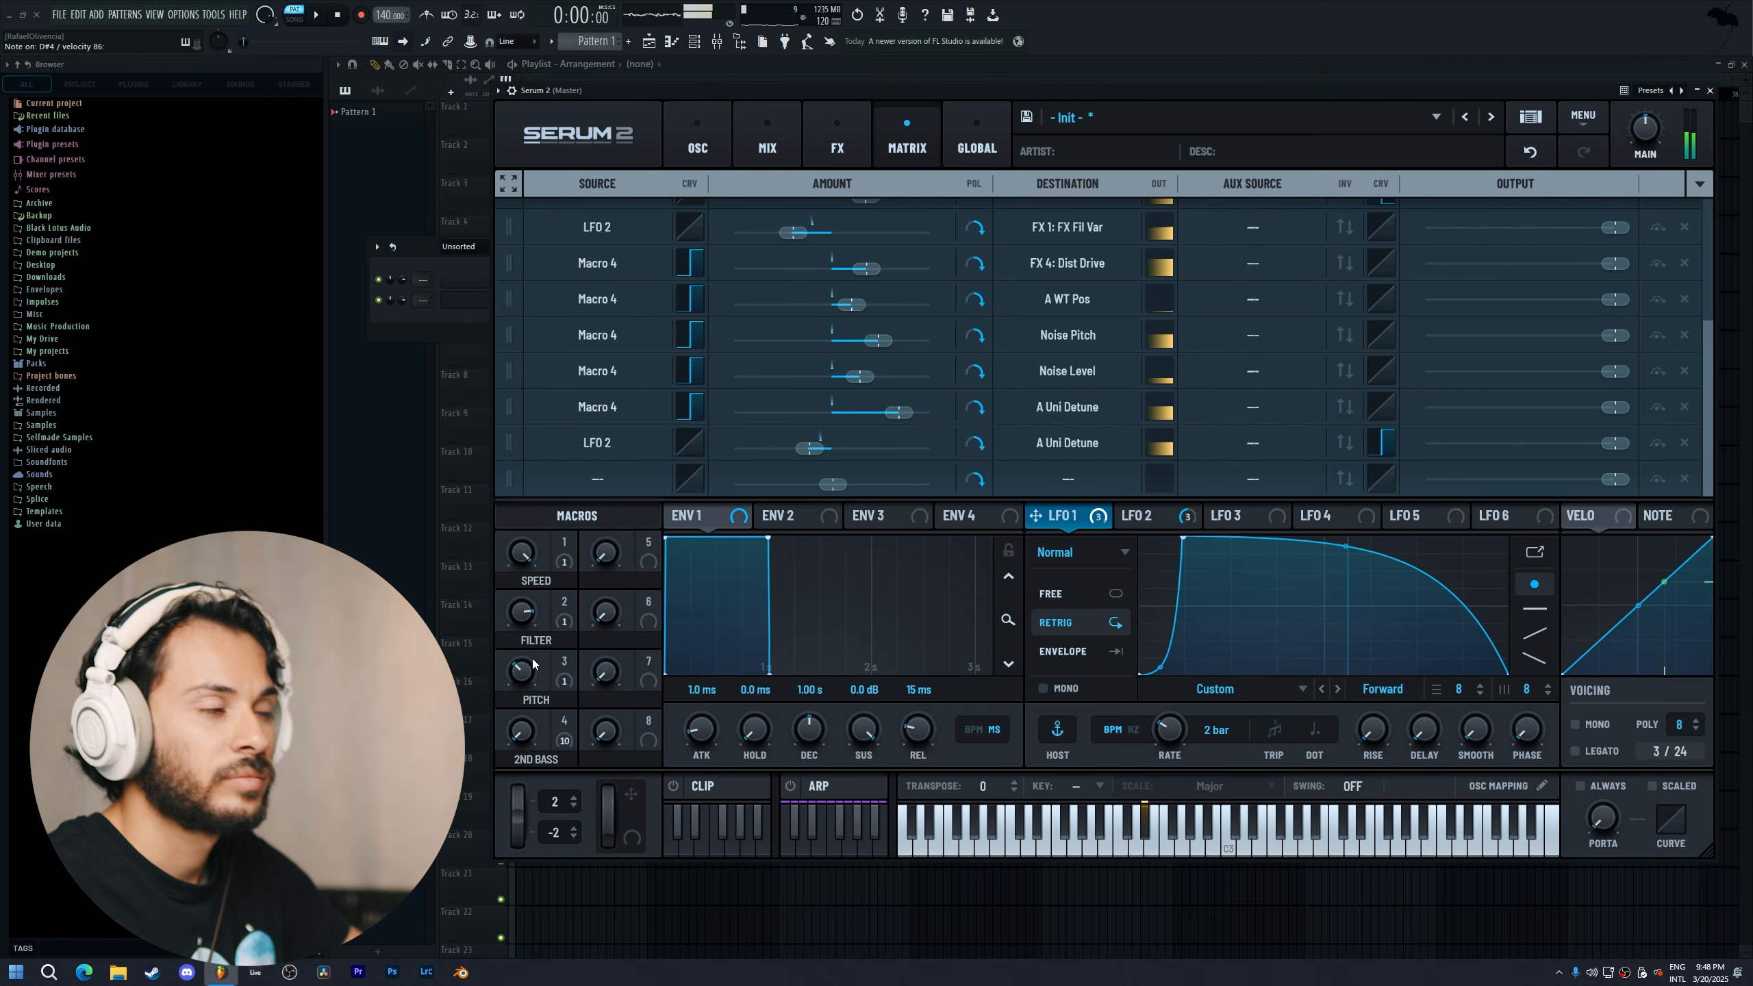
Copy oscillator A together with its modulations and paste it onto oscillator B
left_click(711, 145)
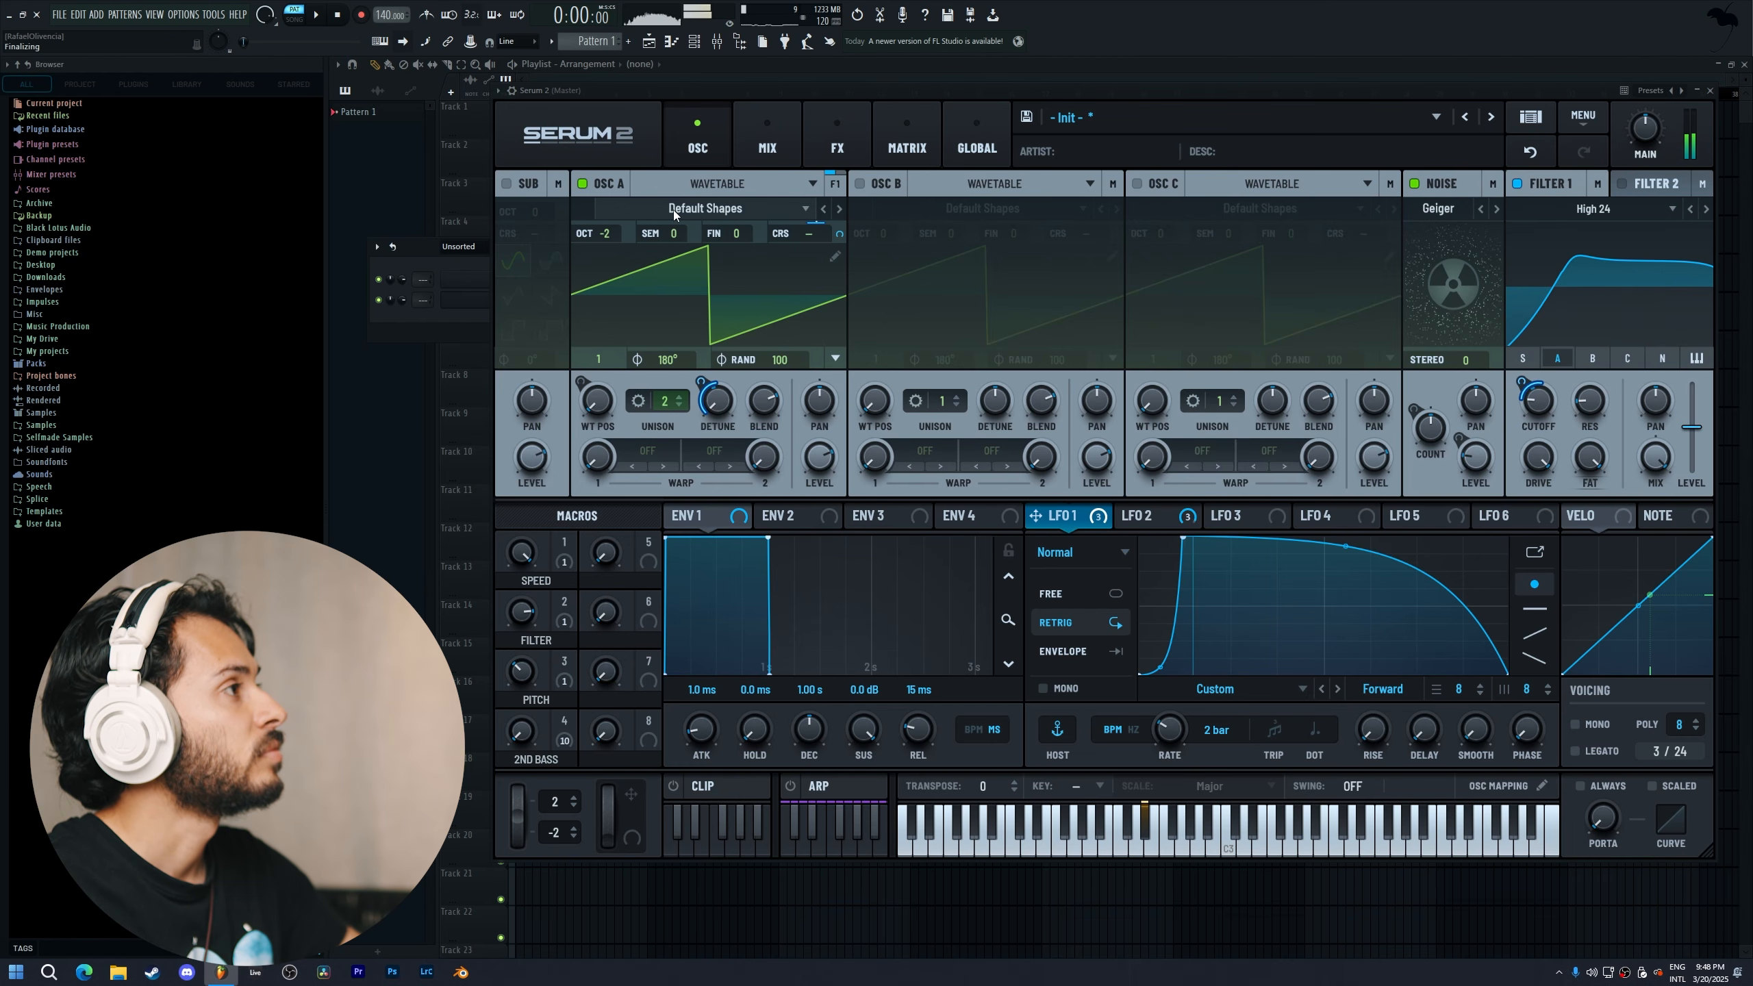
right_click(606, 187)
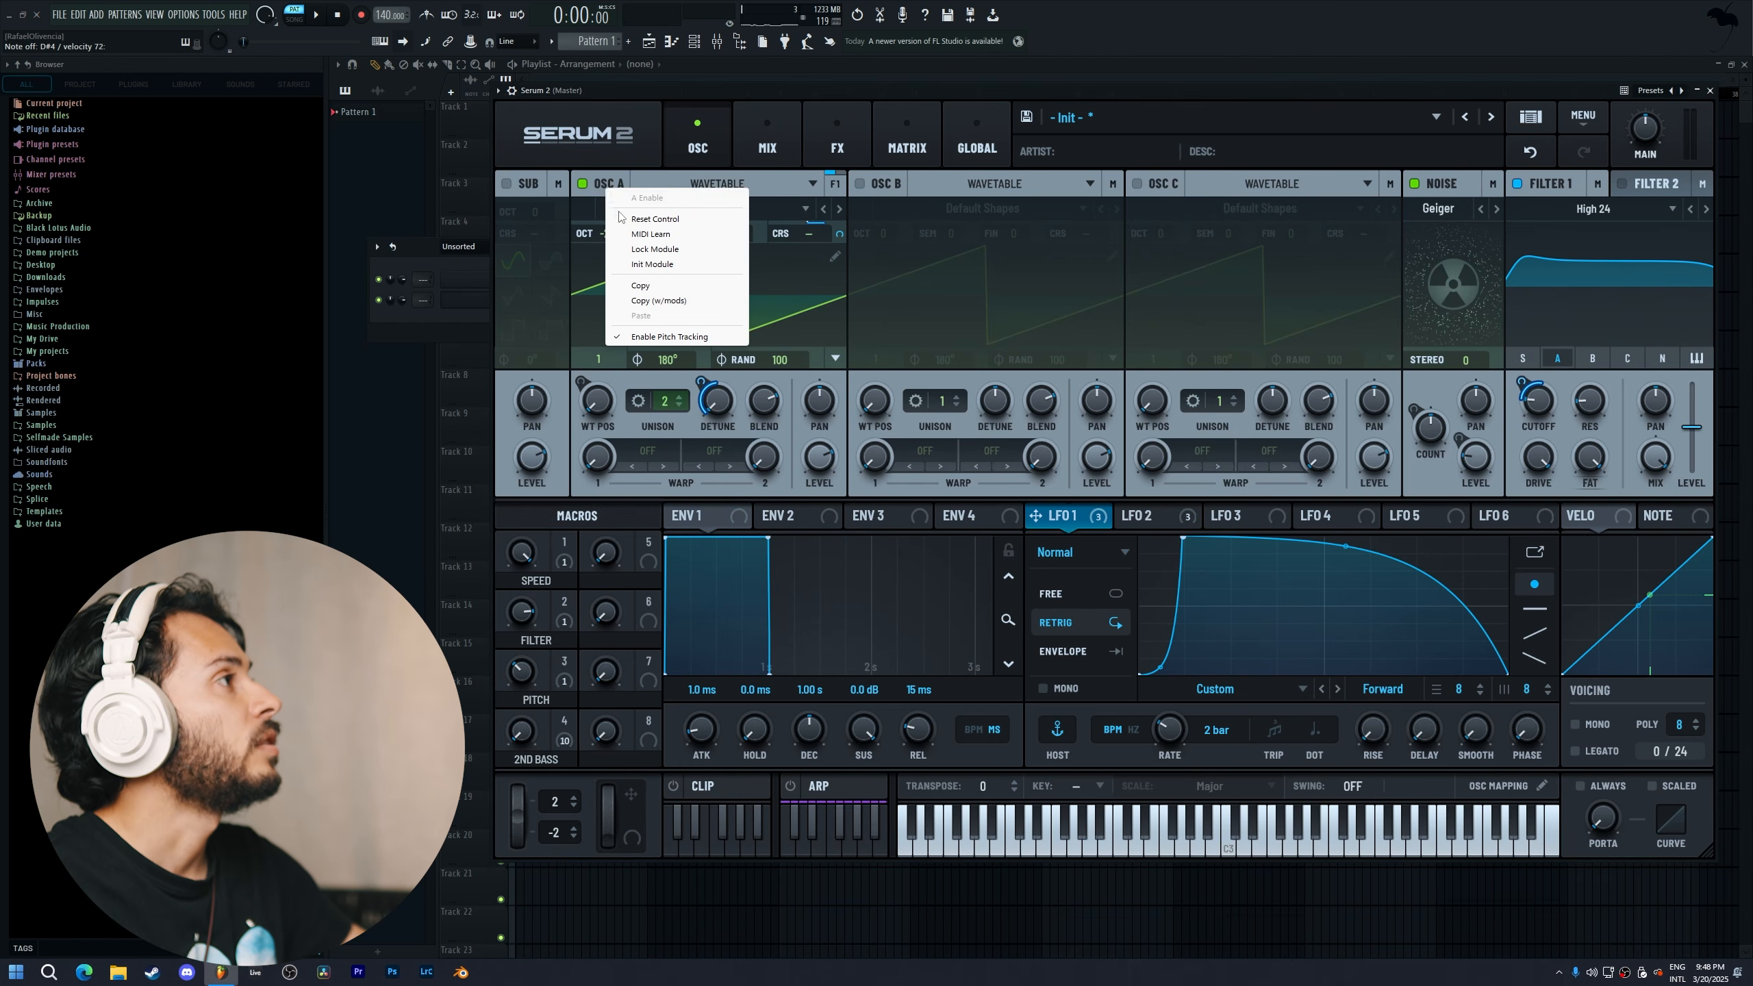
left_click(659, 300)
right_click(899, 188)
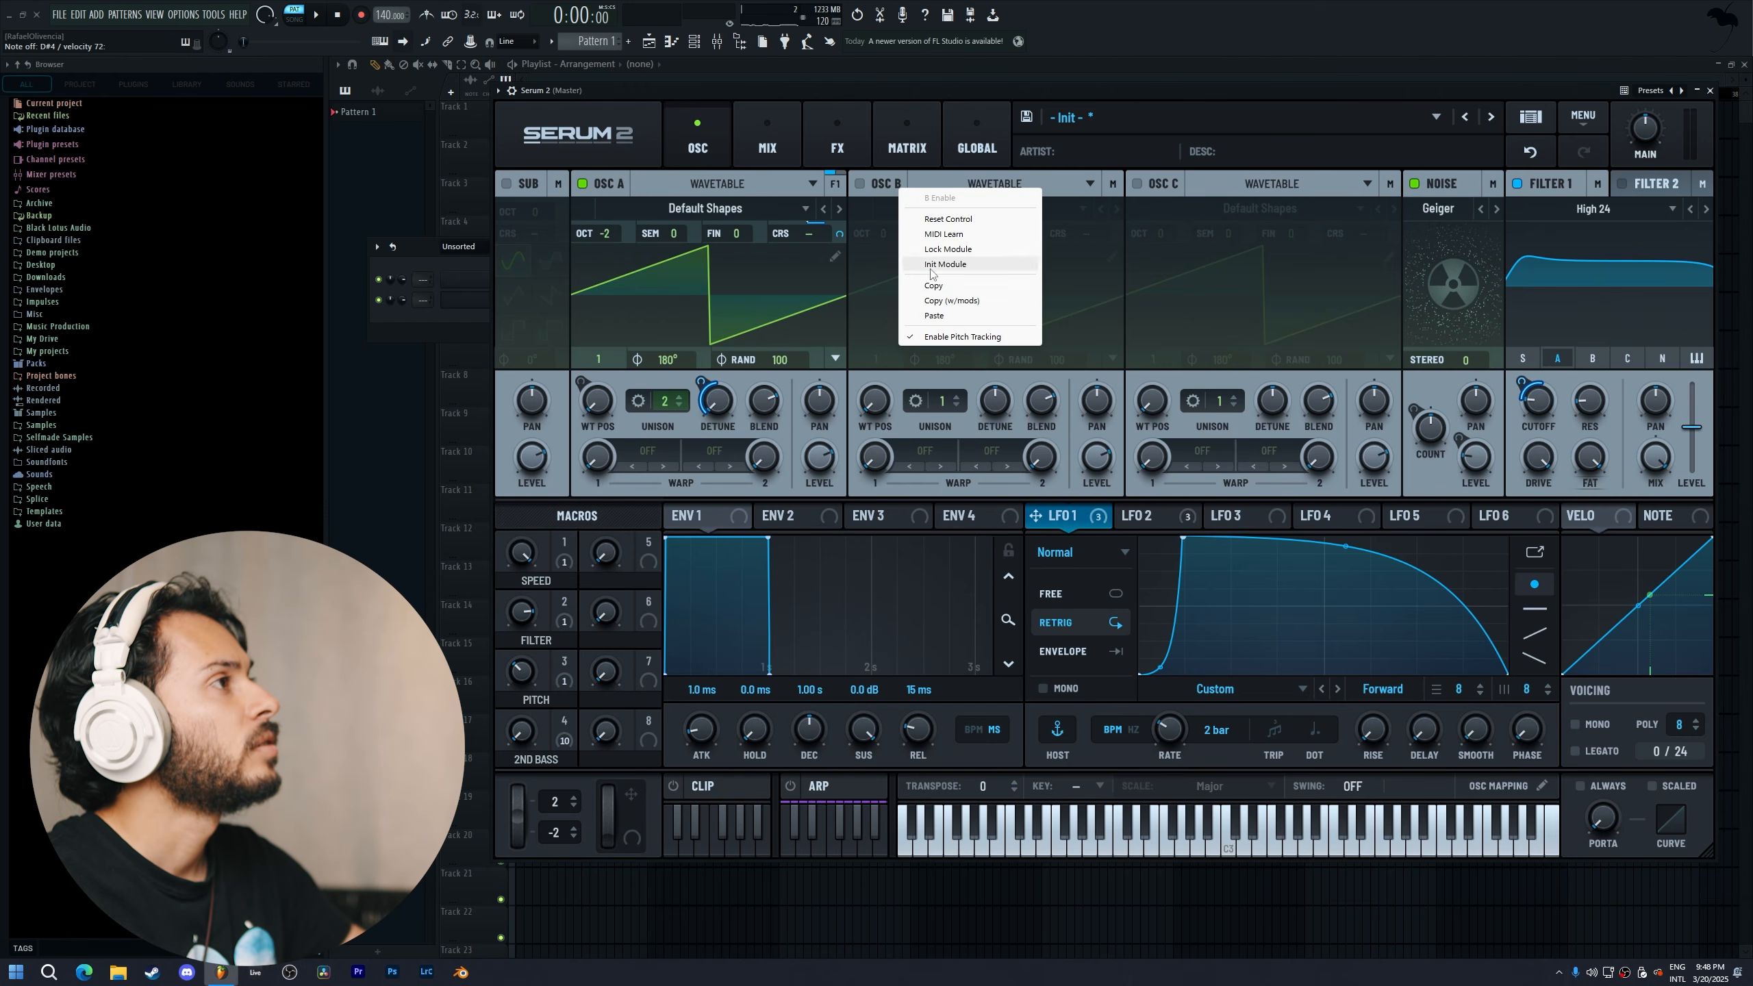
left_click(934, 316)
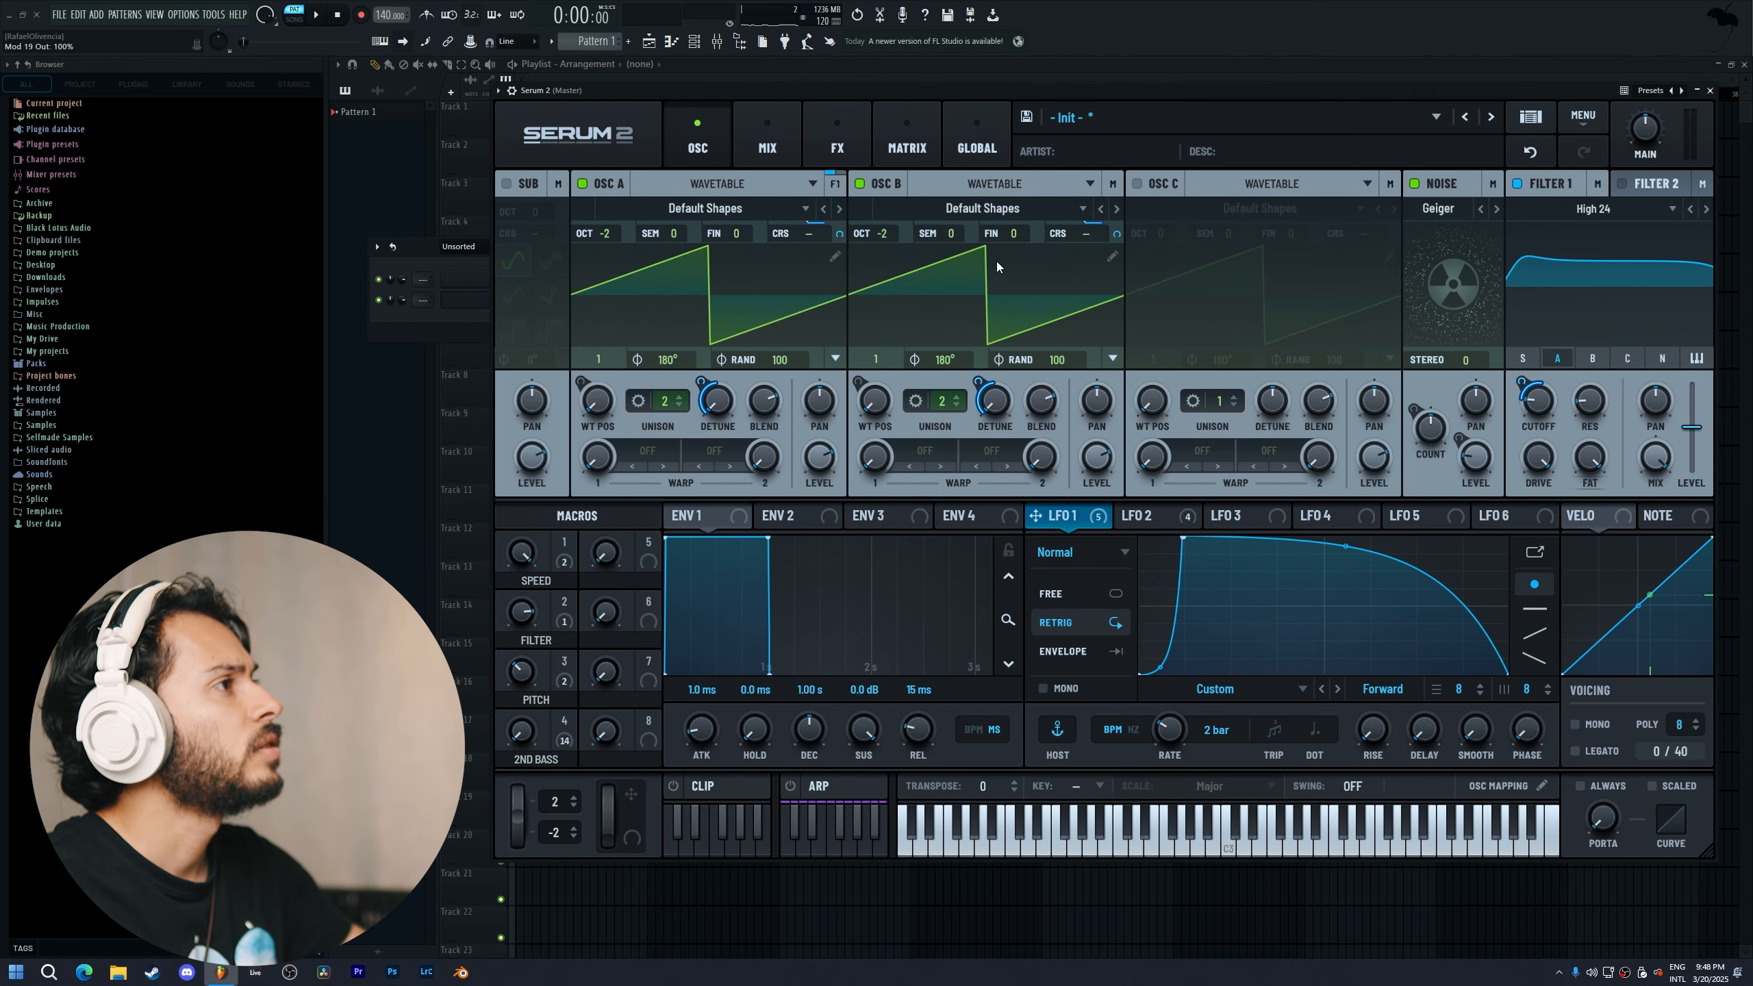
Remove all modulators from oscillator B's unison detune and set its unison to 1 voice
right_click(997, 413)
left_click(1071, 515)
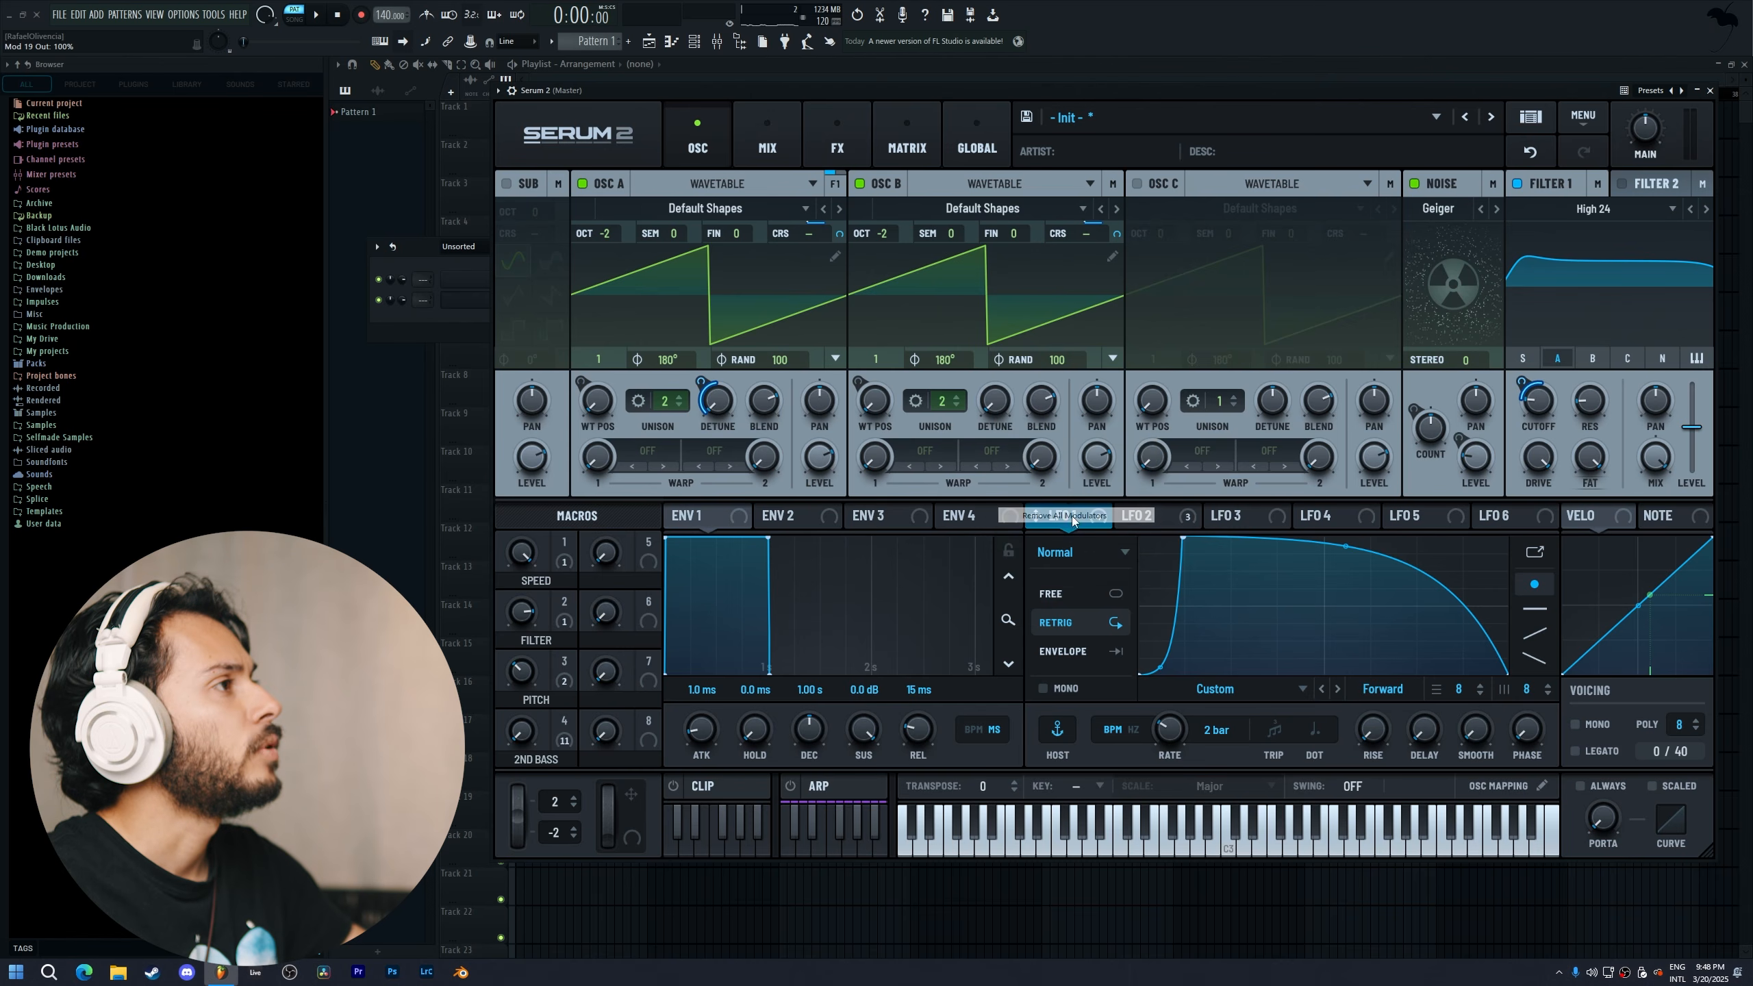
left_click(951, 407)
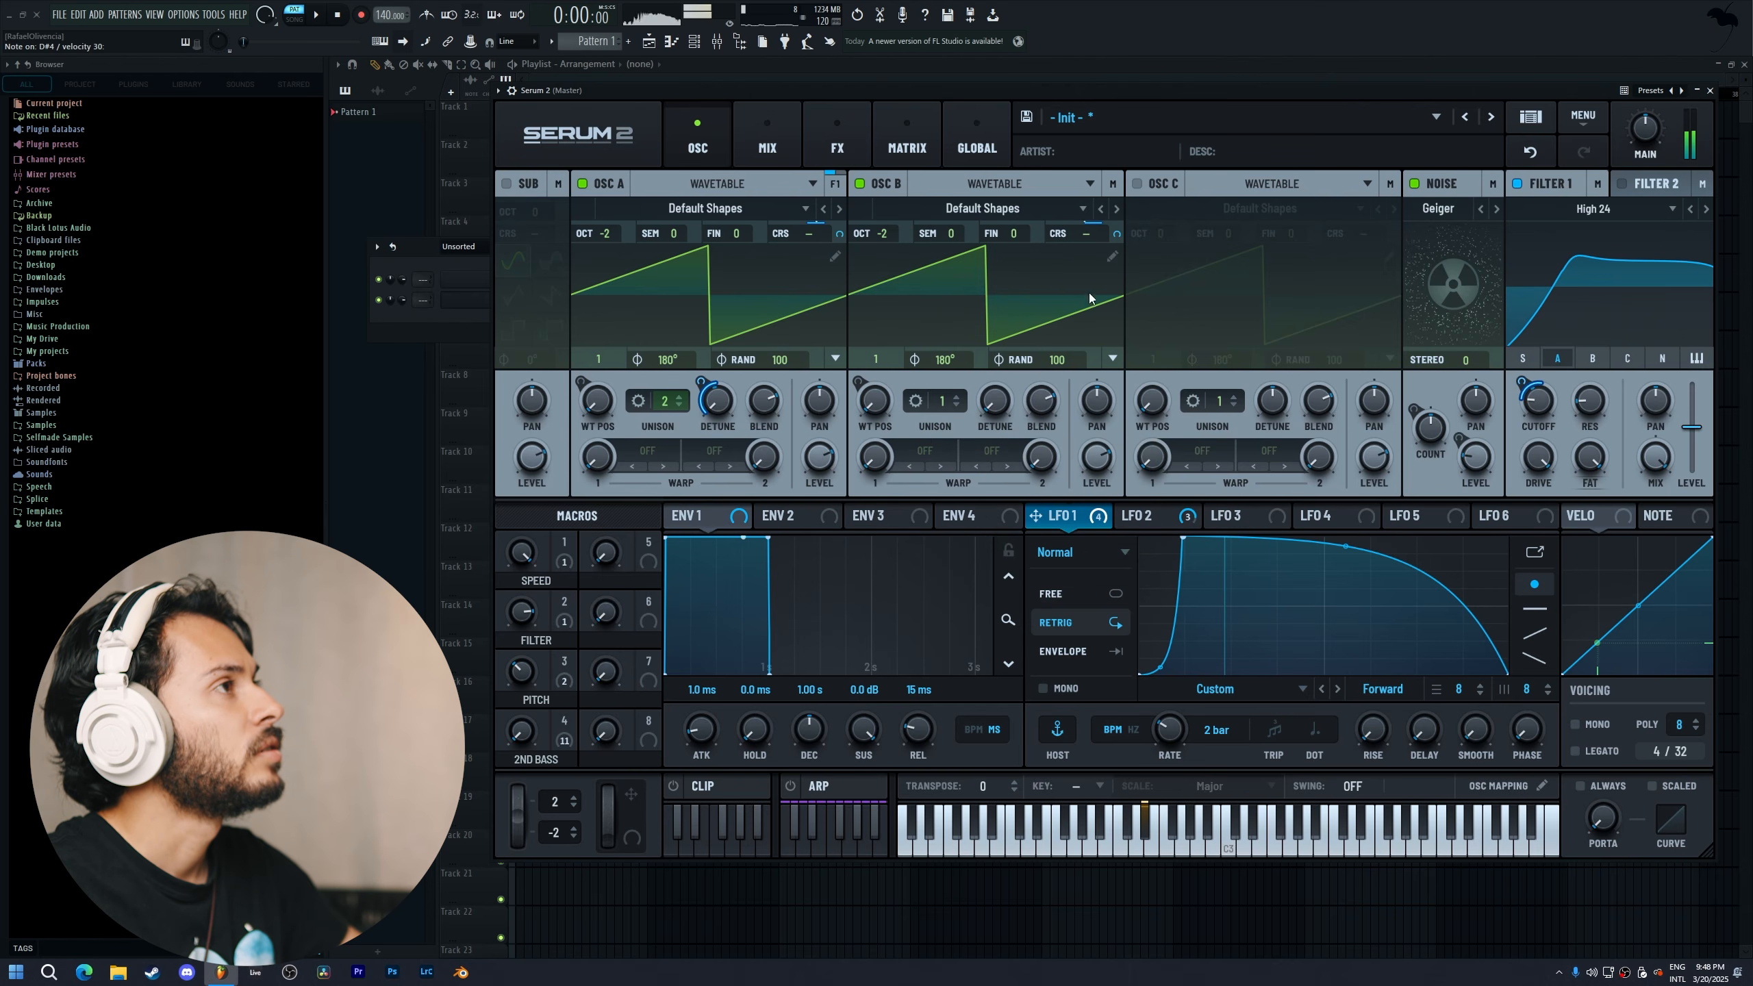
Remove all modulators from oscillator B's wavetable position and set it to frame 2, the sine shape
right_click(875, 404)
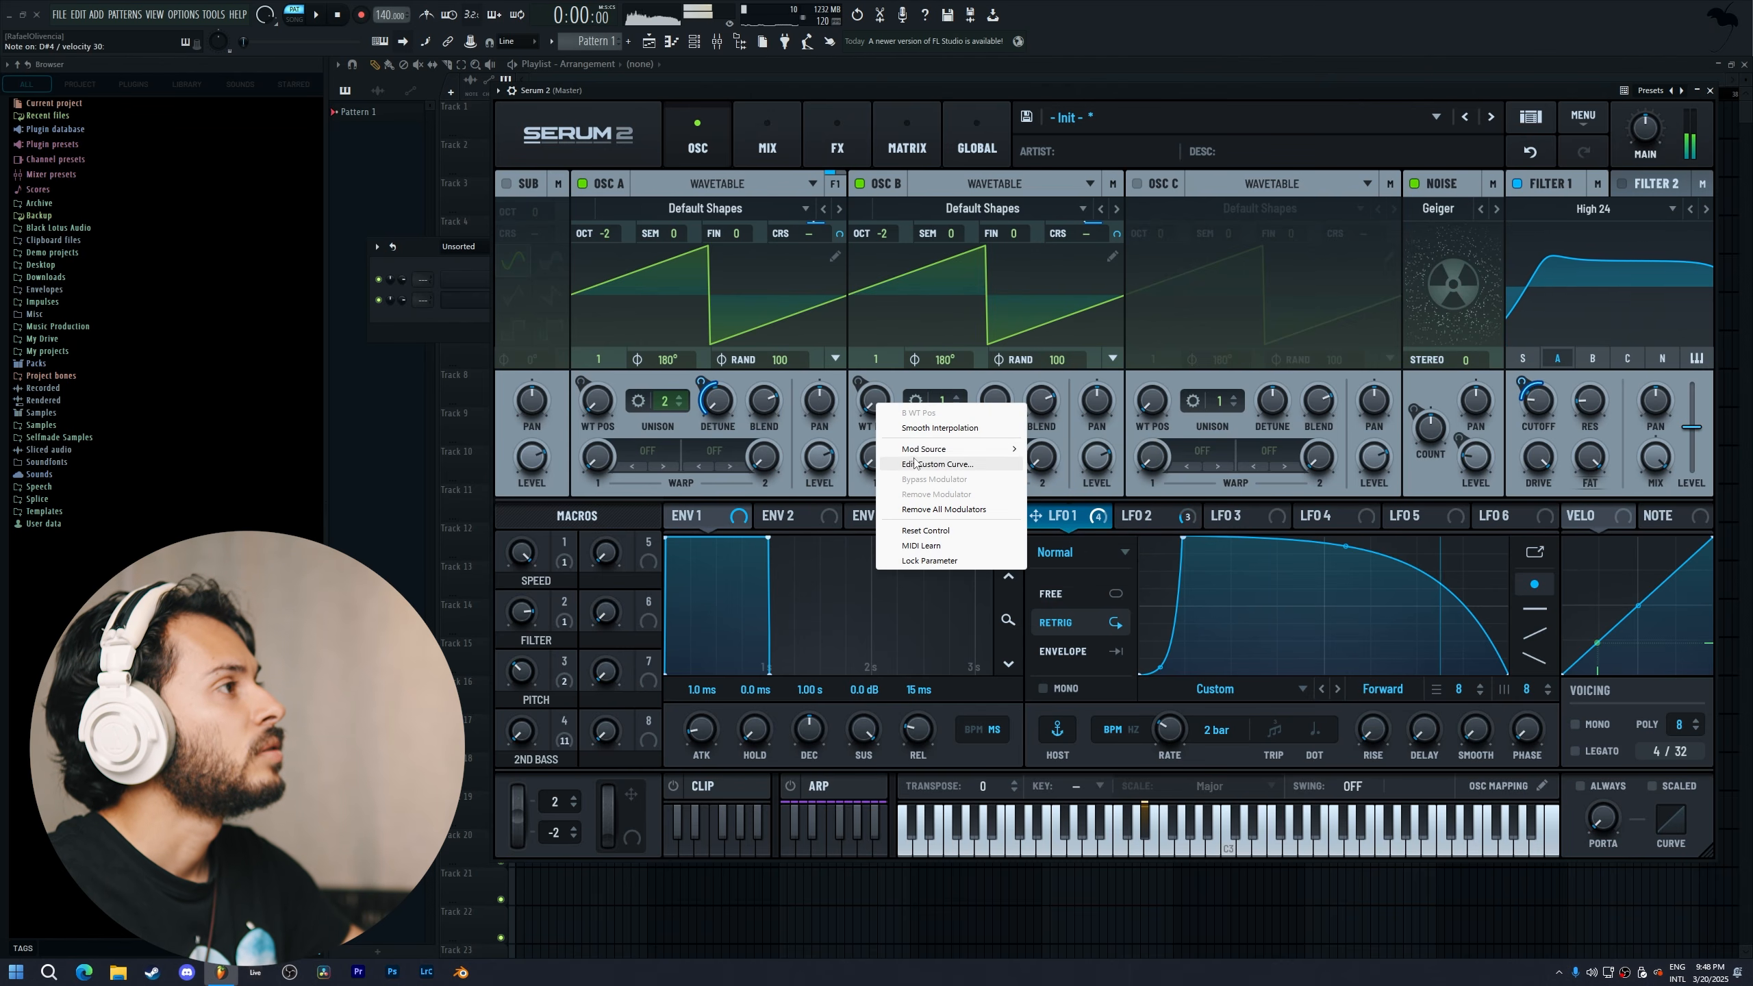
left_click(945, 509)
left_click_drag(878, 360, 879, 356)
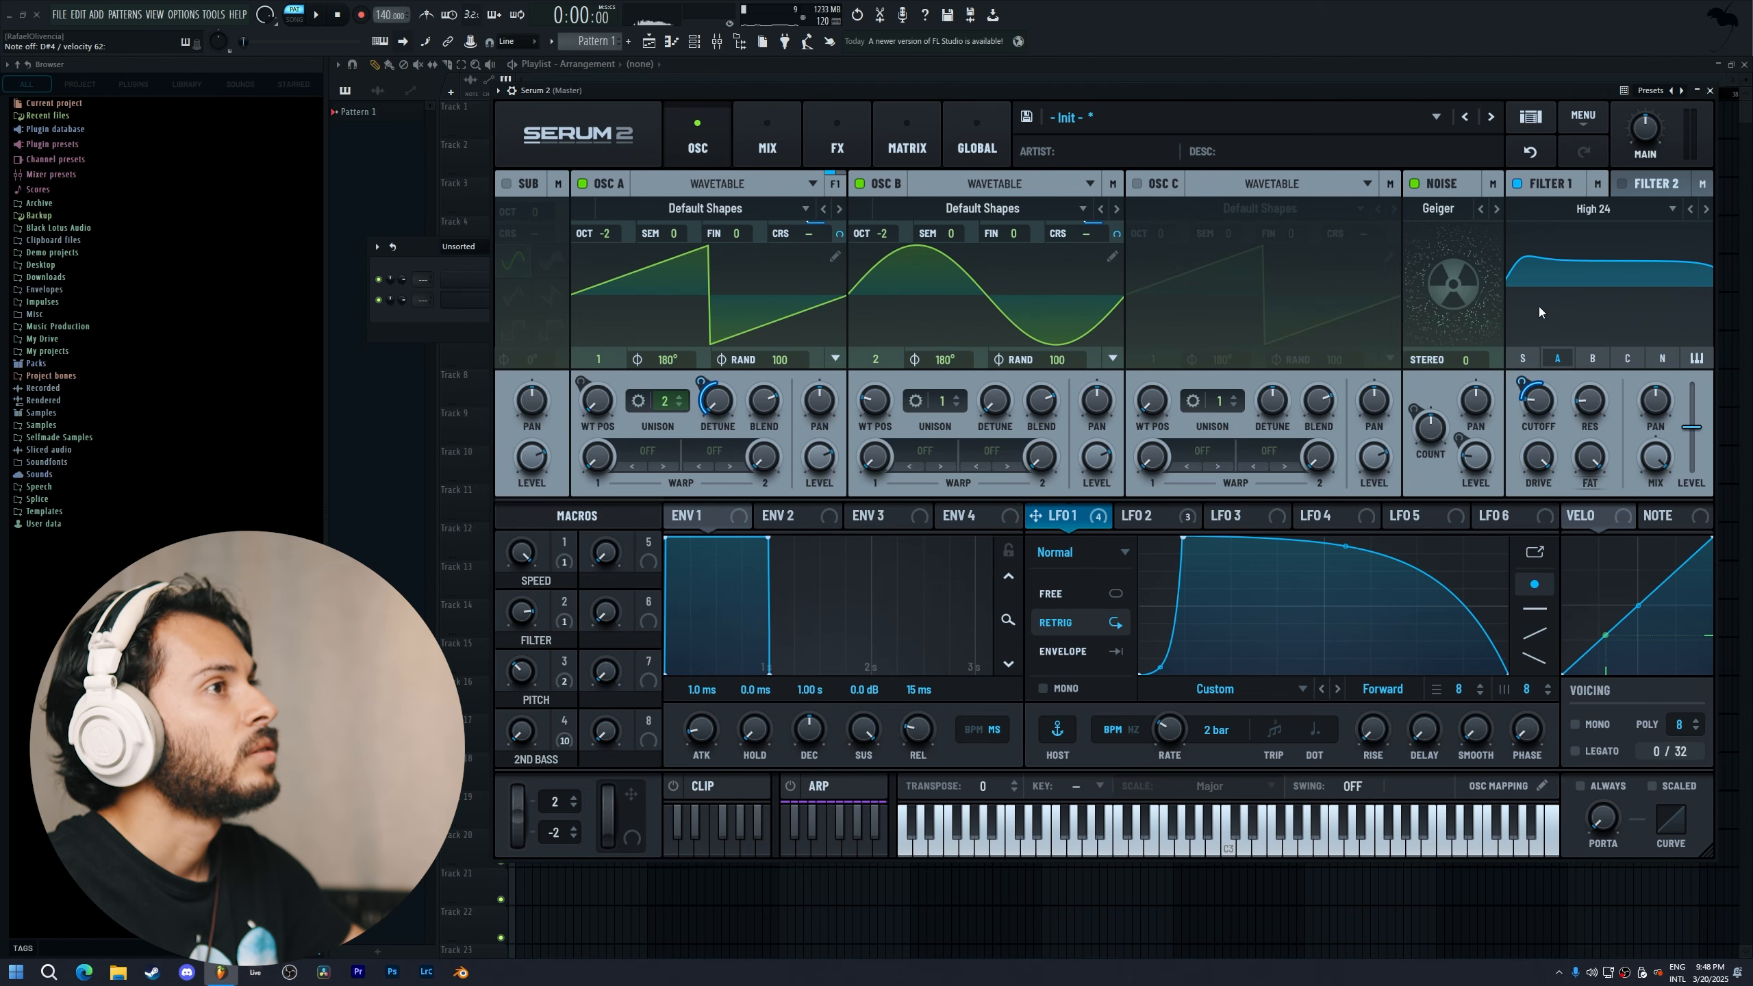
Switch off oscillator A and route oscillator B to the Direct output
left_click(583, 184)
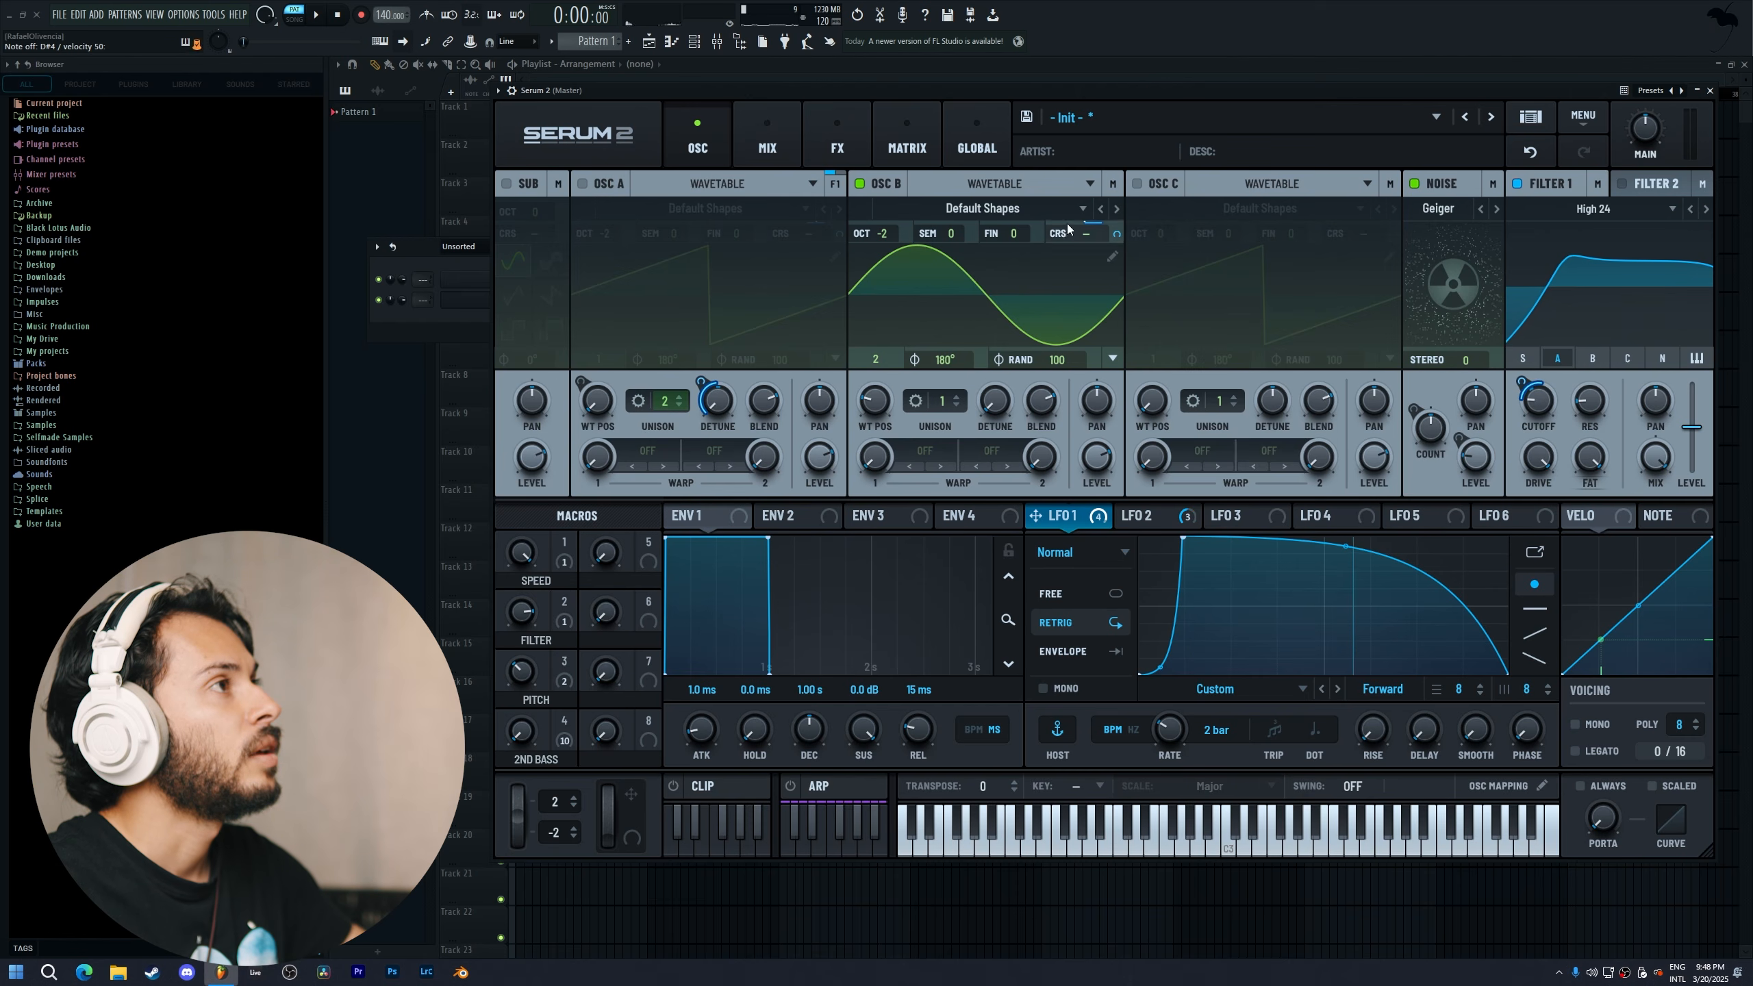
left_click(1114, 185)
left_click(1109, 211)
left_click(1057, 247)
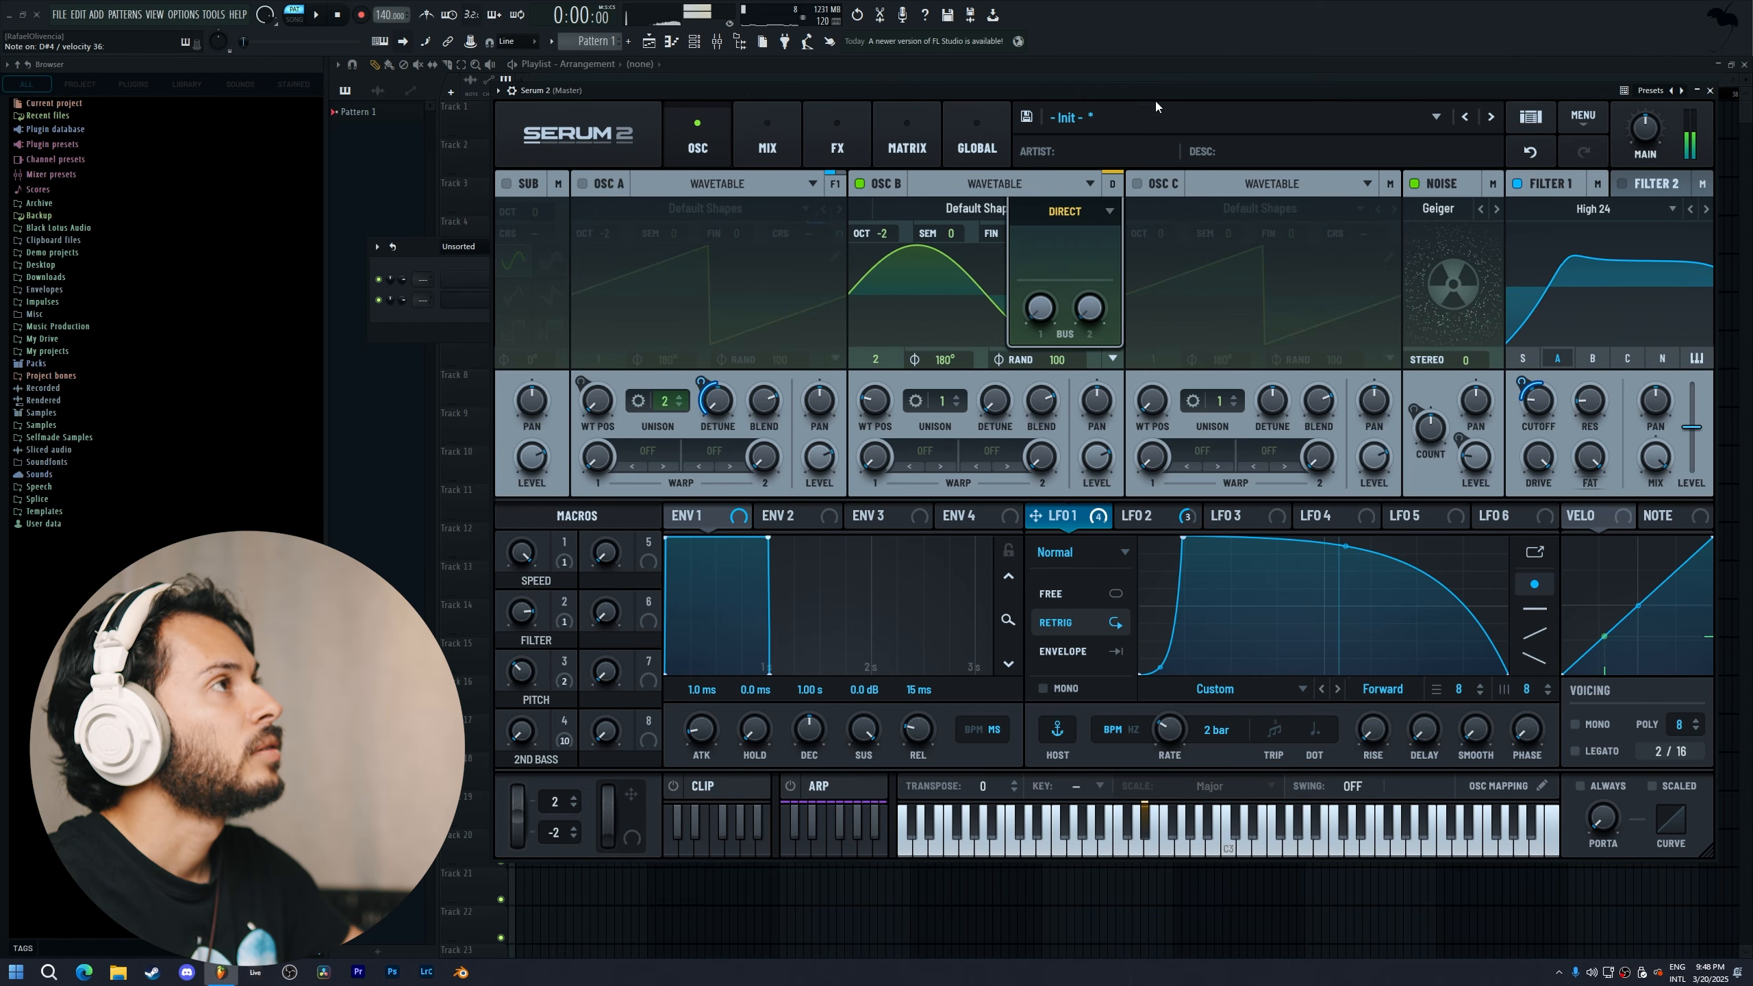
Close oscillator B's routing options and switch oscillator A back on
left_click(1119, 184)
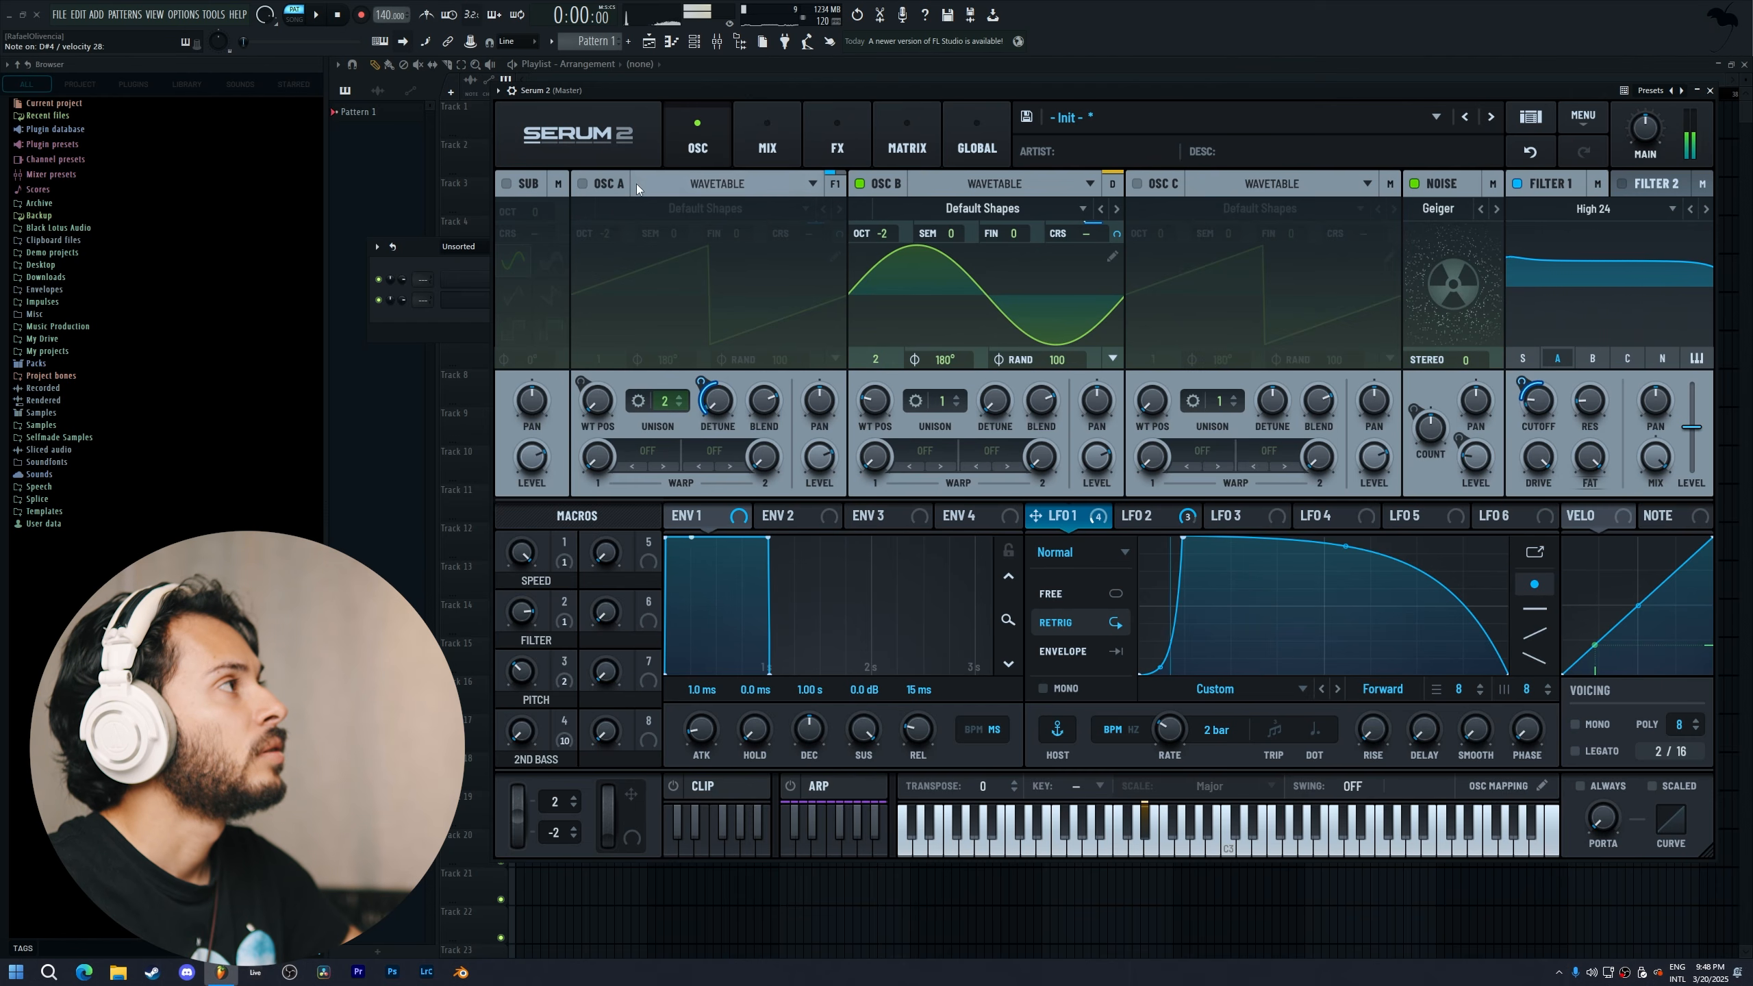
left_click(596, 184)
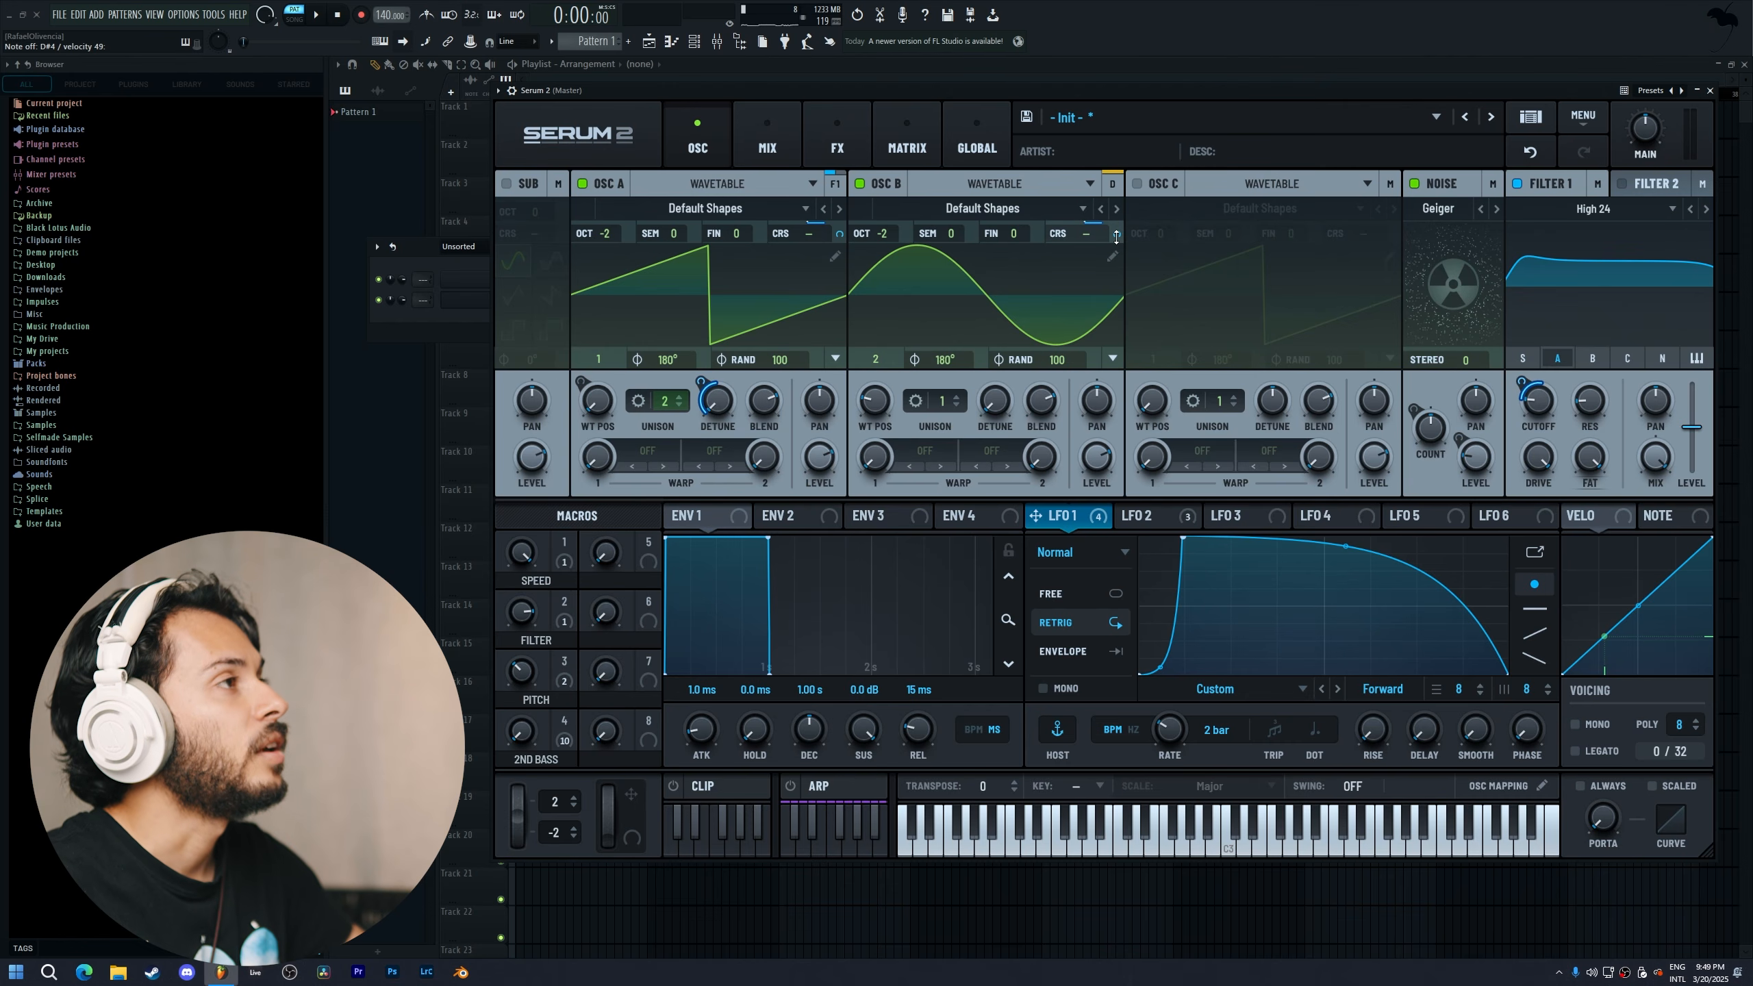
Examine oscillator B's LFO 1 coarse pitch modulation and its Macro 3 aux source in the modulation matrix
mouse_move(1117, 237)
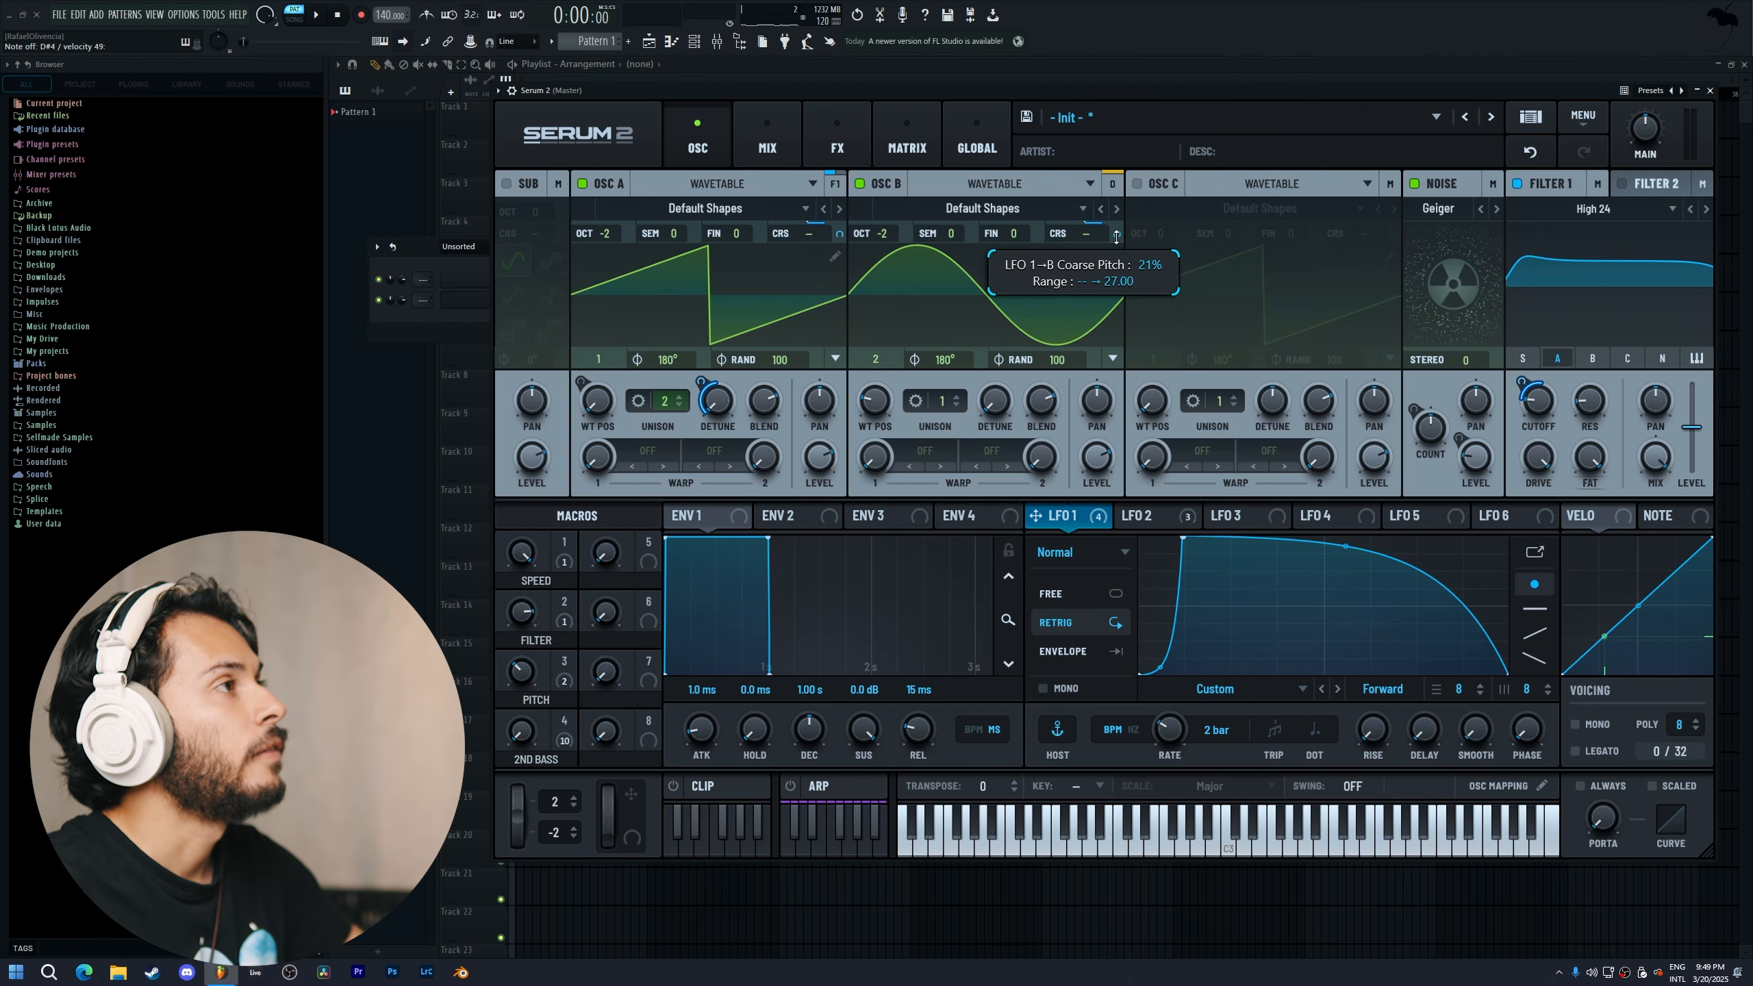
left_click(767, 138)
left_click(837, 139)
left_click(906, 138)
scroll(646, 327, "down", 5)
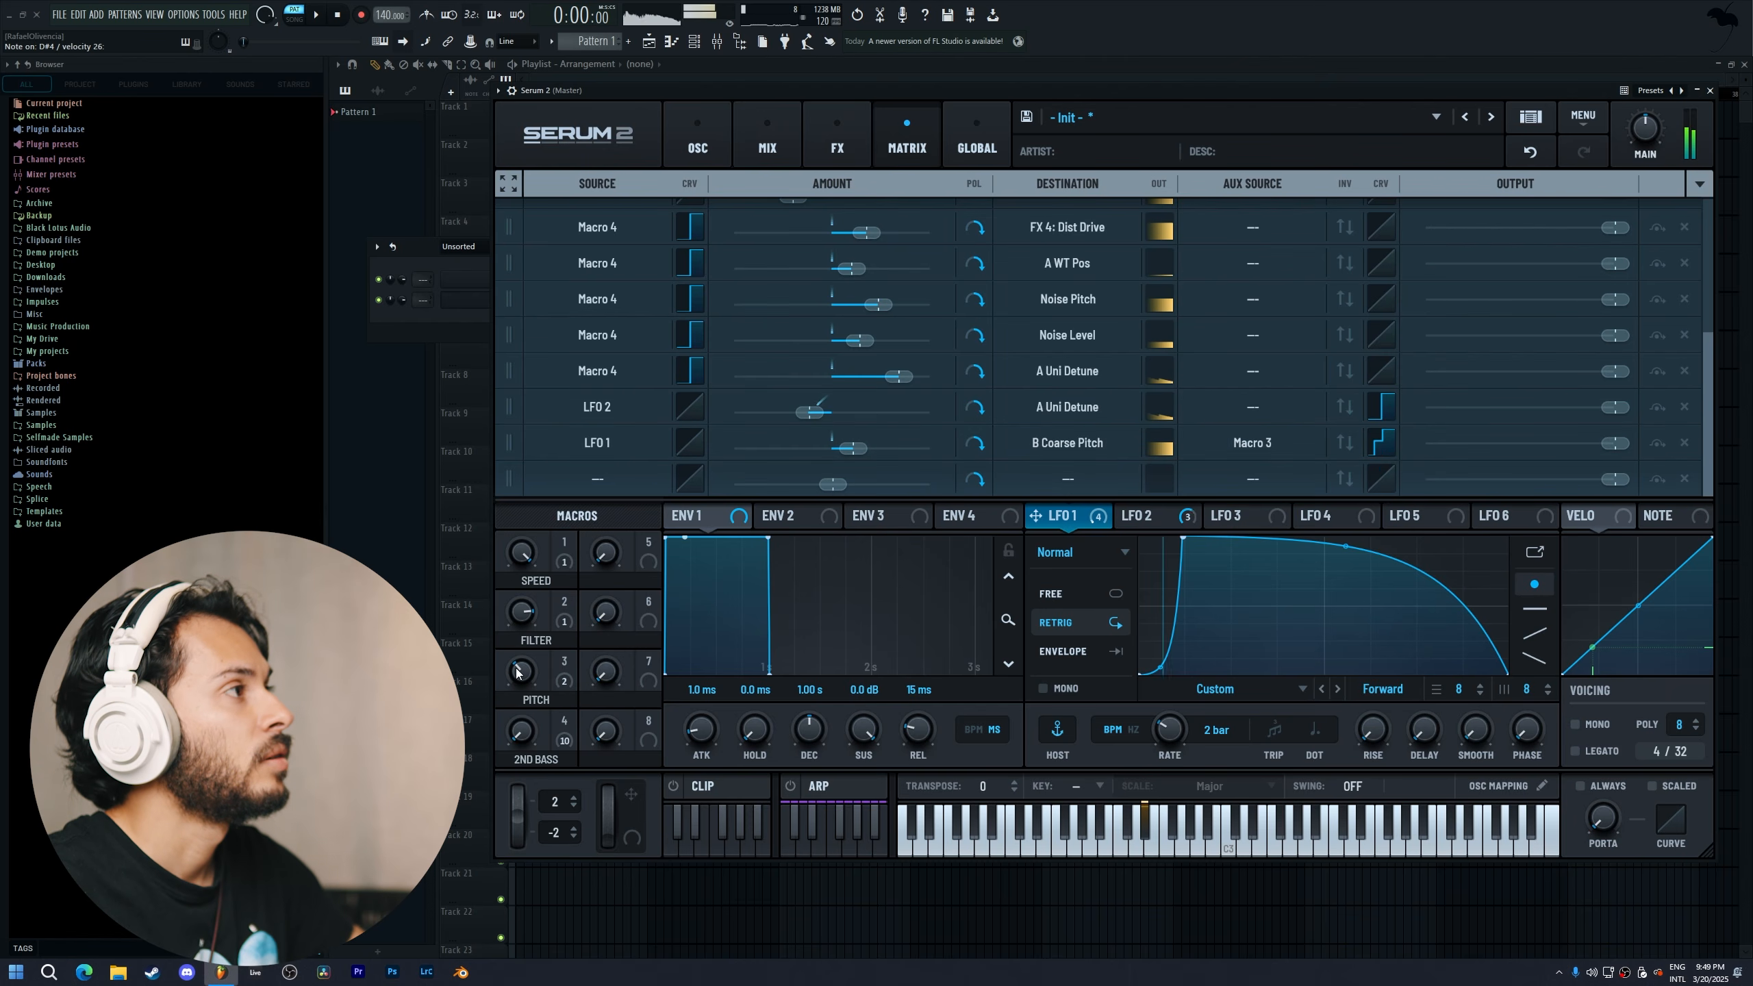
left_click(767, 147)
left_click(696, 148)
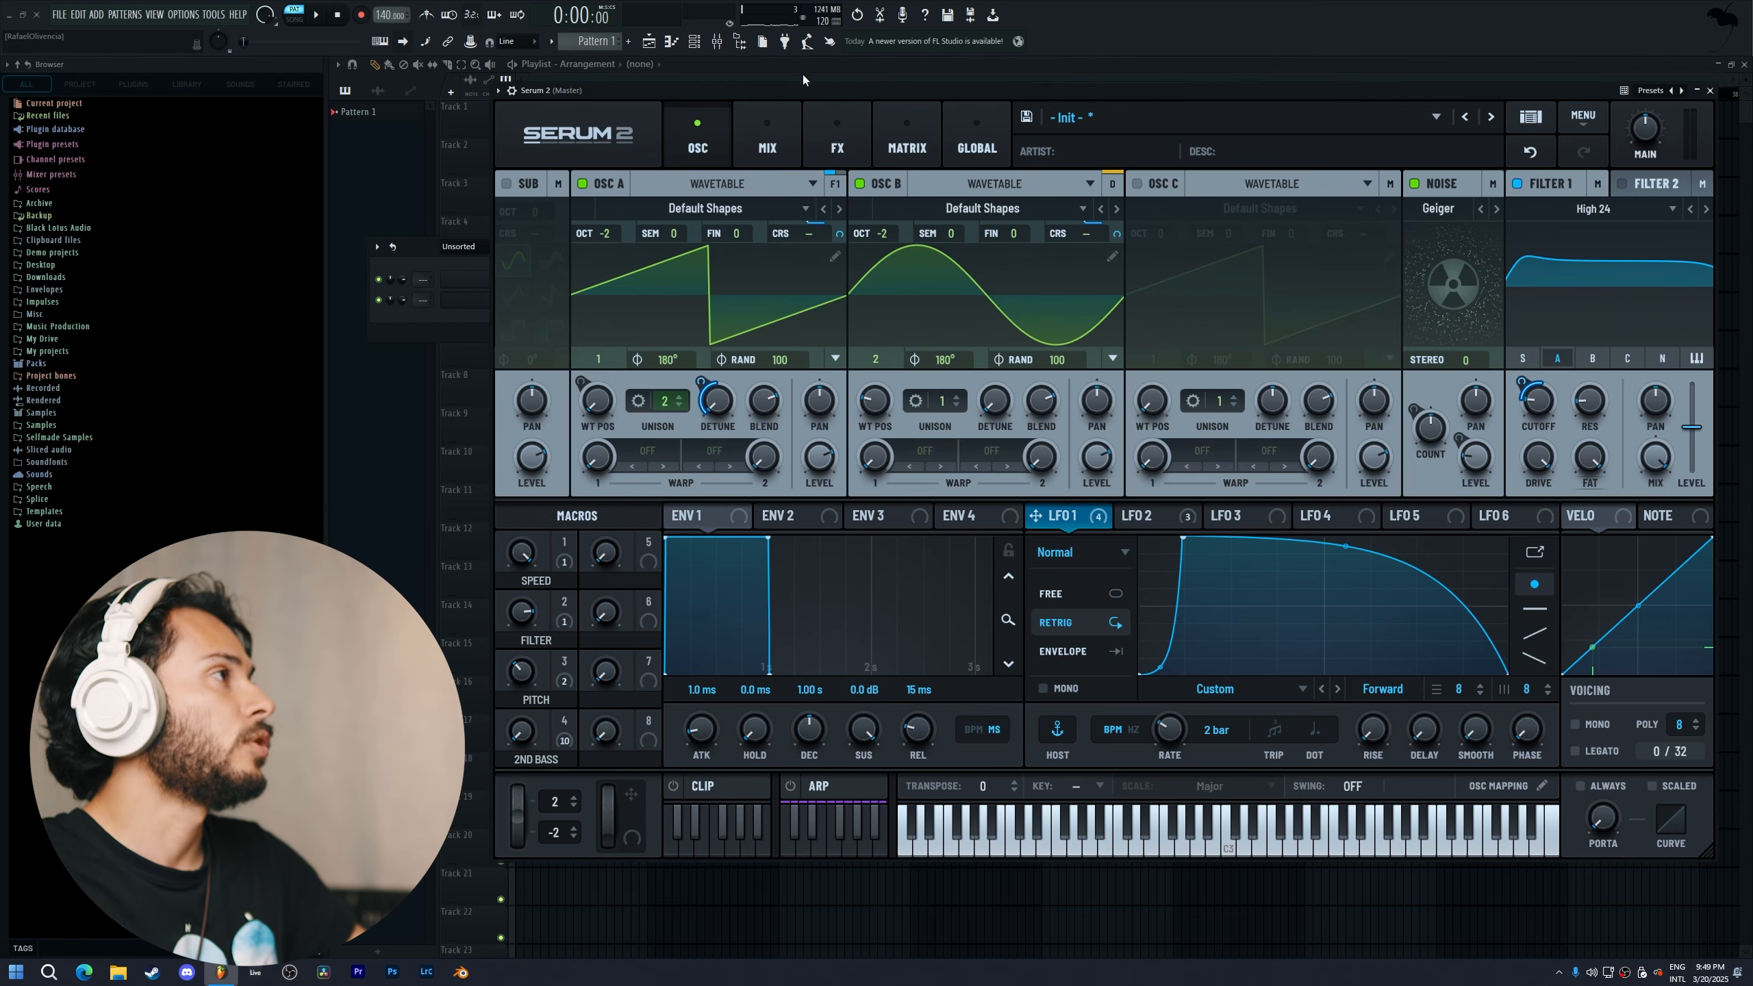
mouse_move(1119, 231)
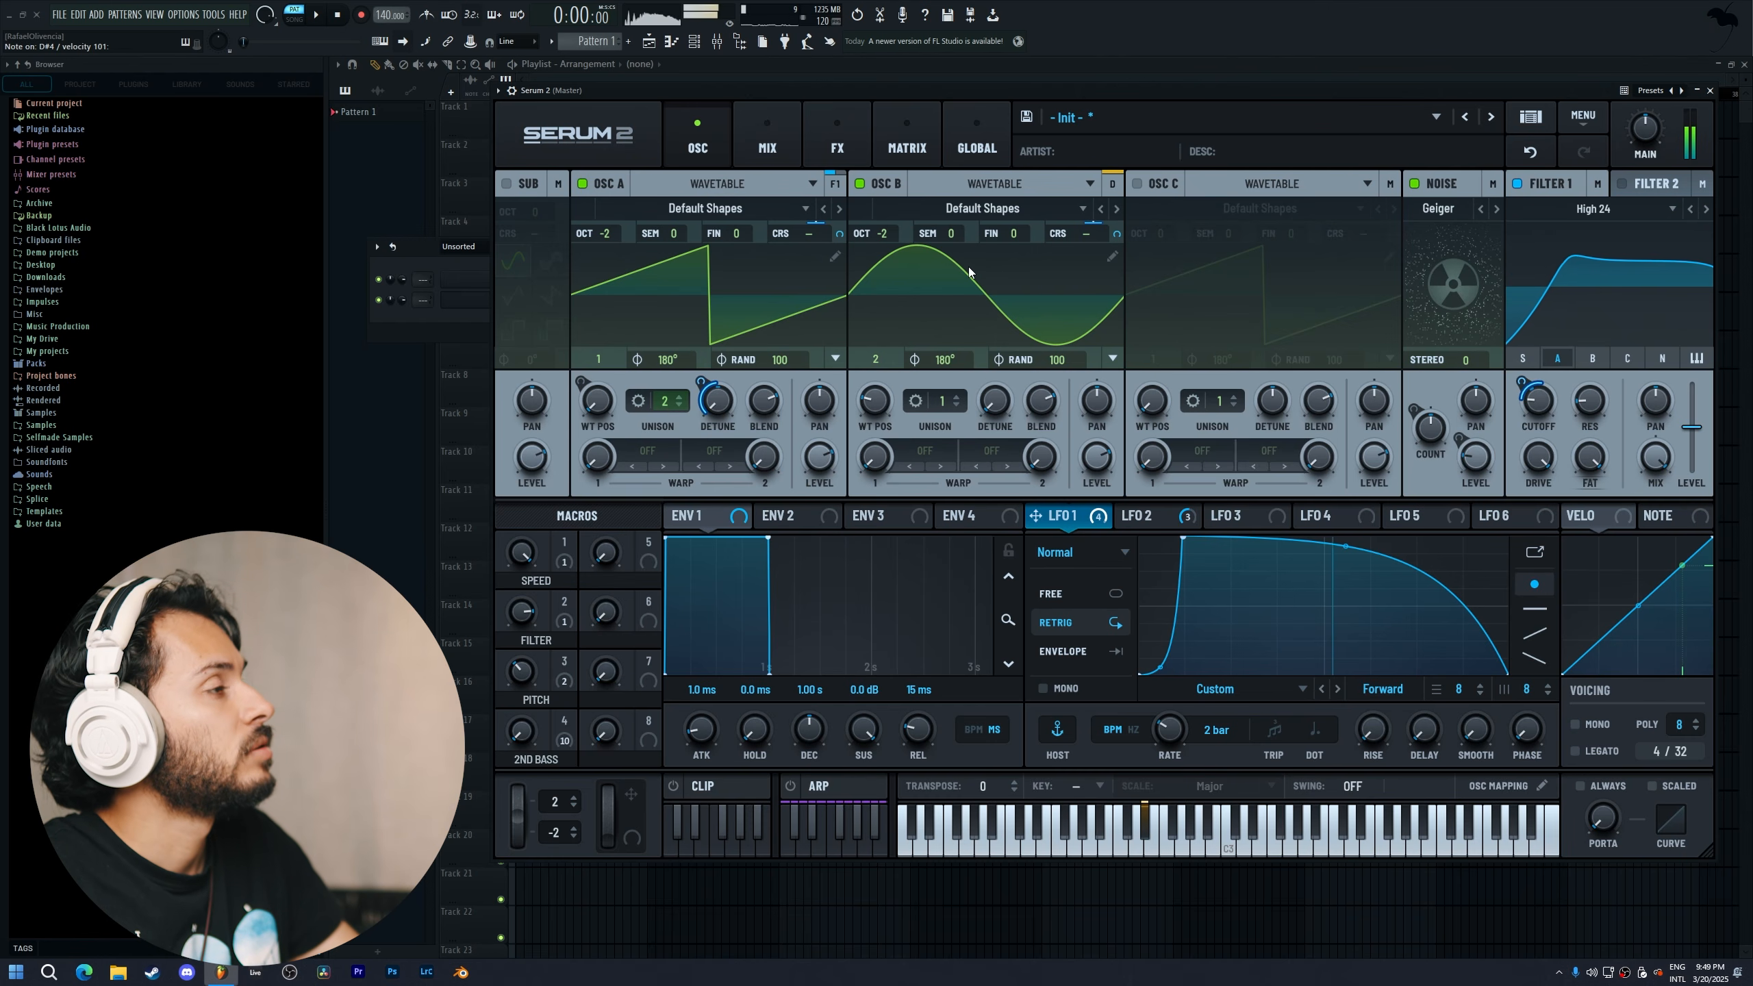
Set oscillator B's wavetable position to frame 3 and add a Tube distortion as its first warp, raising the warp amount
left_click_drag(876, 398, 878, 389)
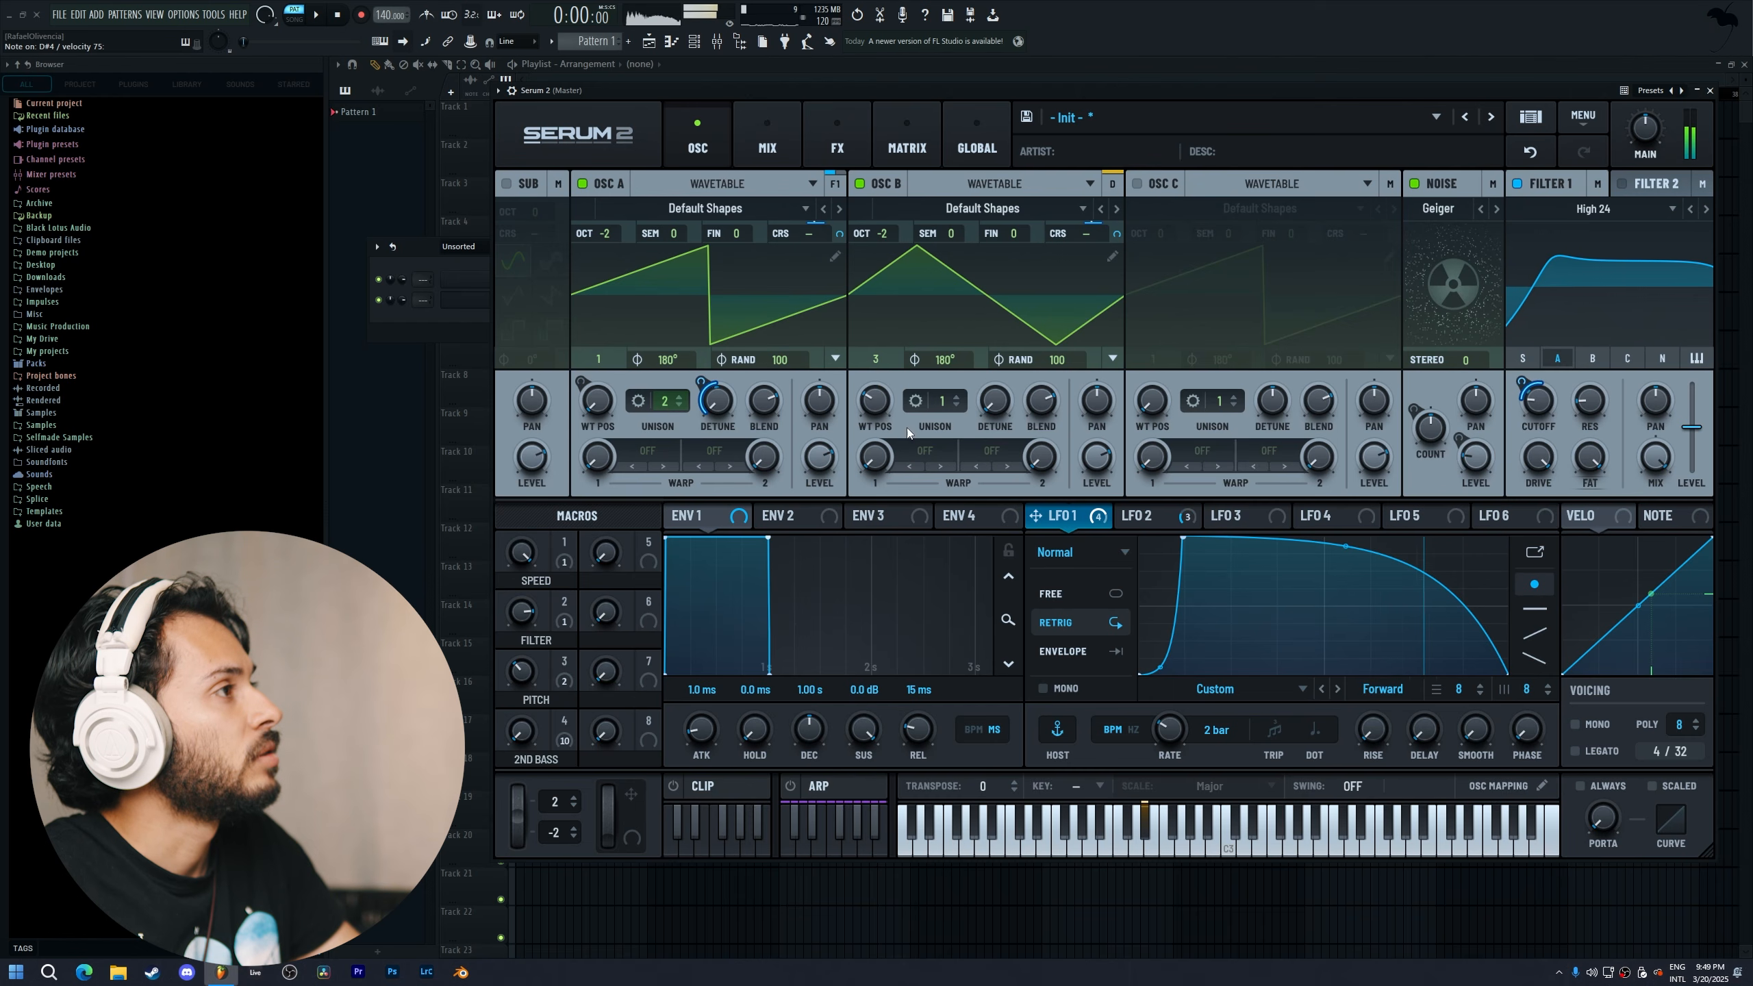
left_click(927, 451)
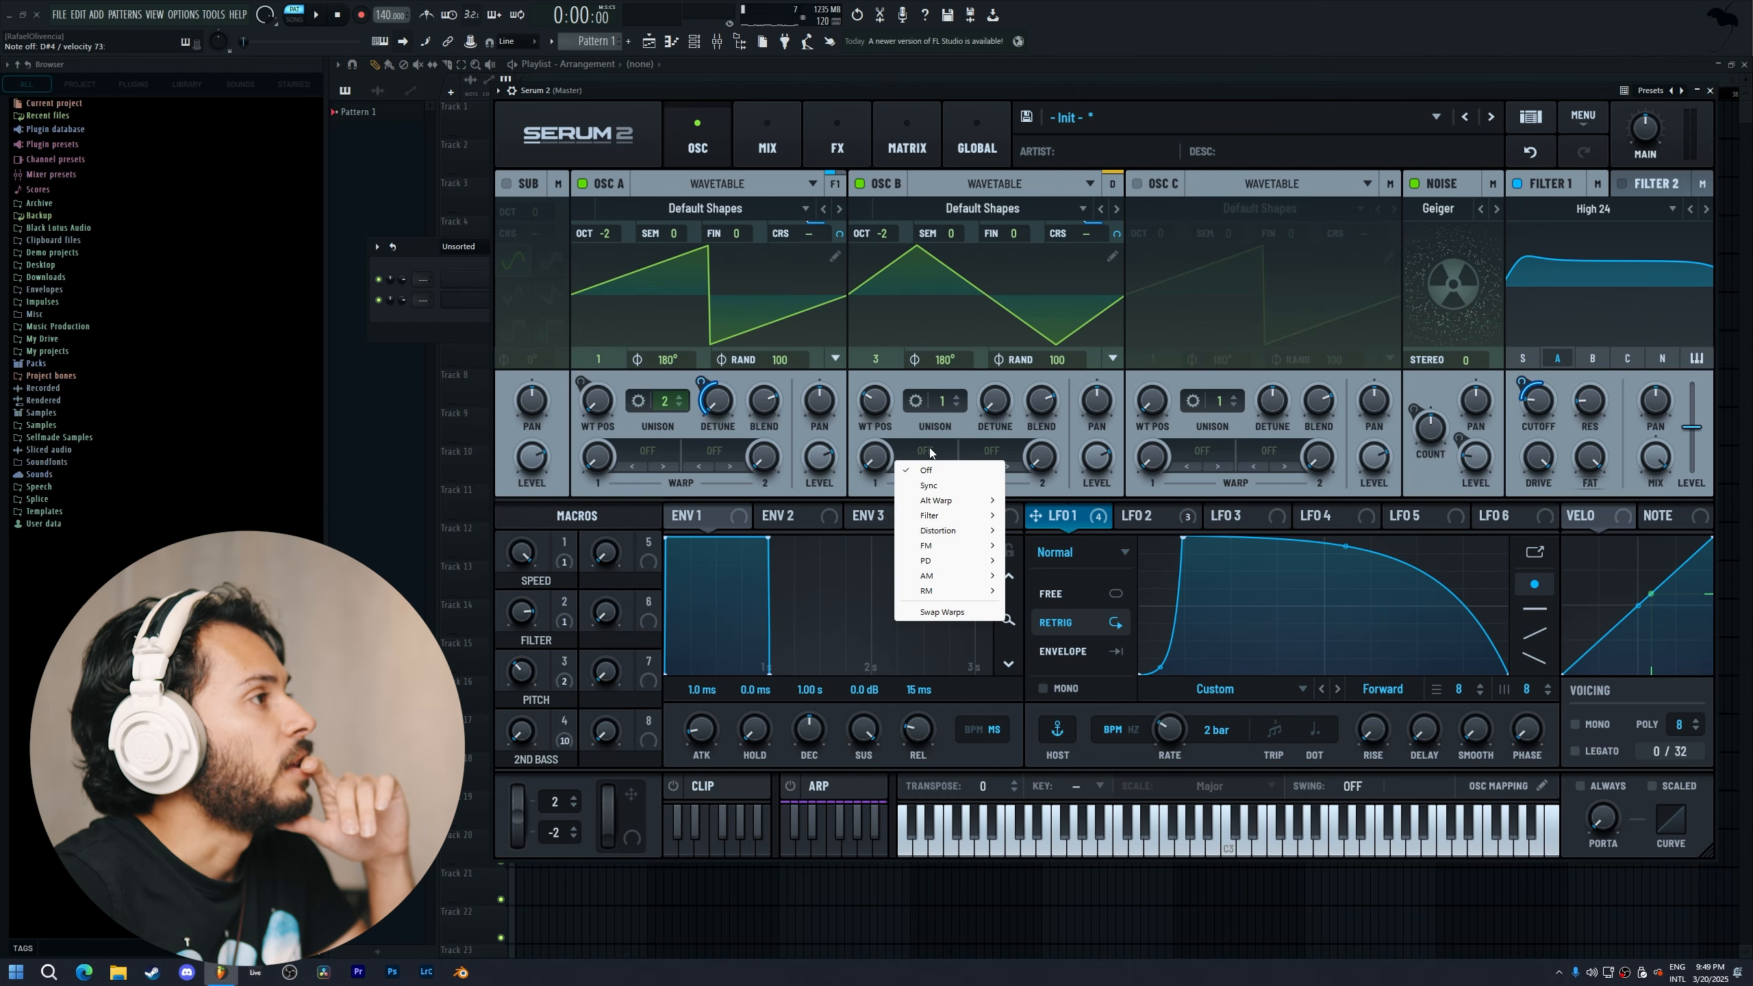
mouse_move(958, 533)
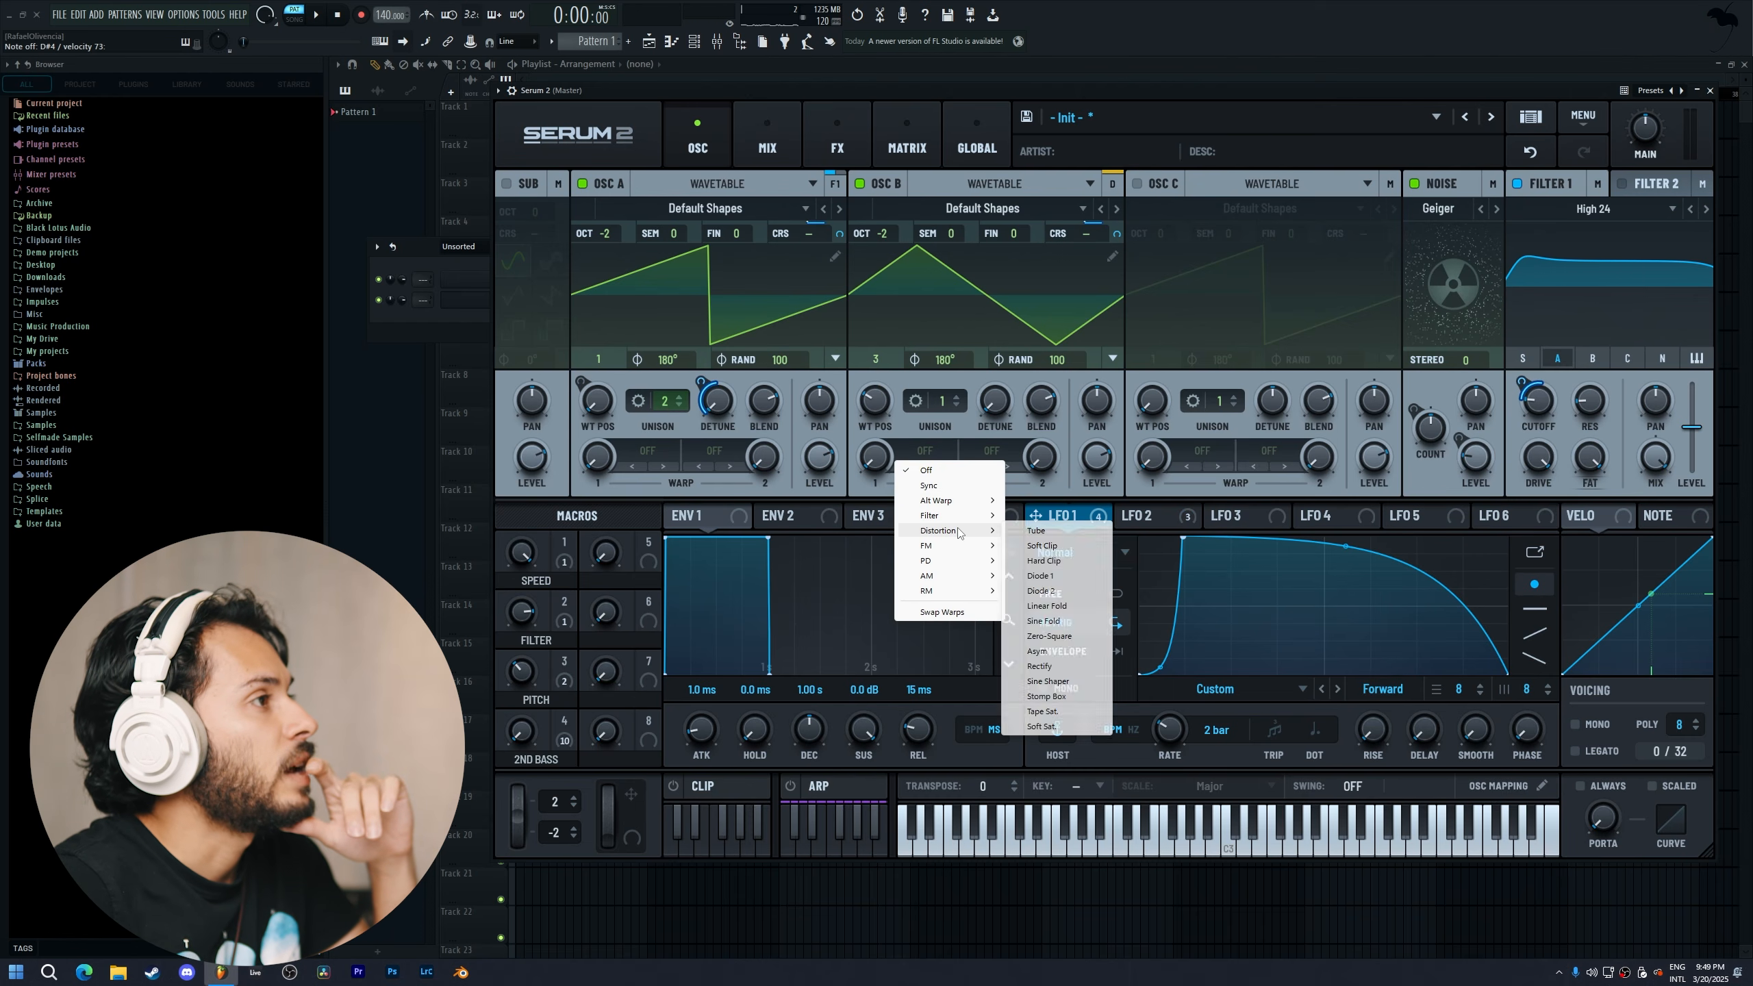
left_click(1036, 530)
left_click_drag(904, 466, 907, 283)
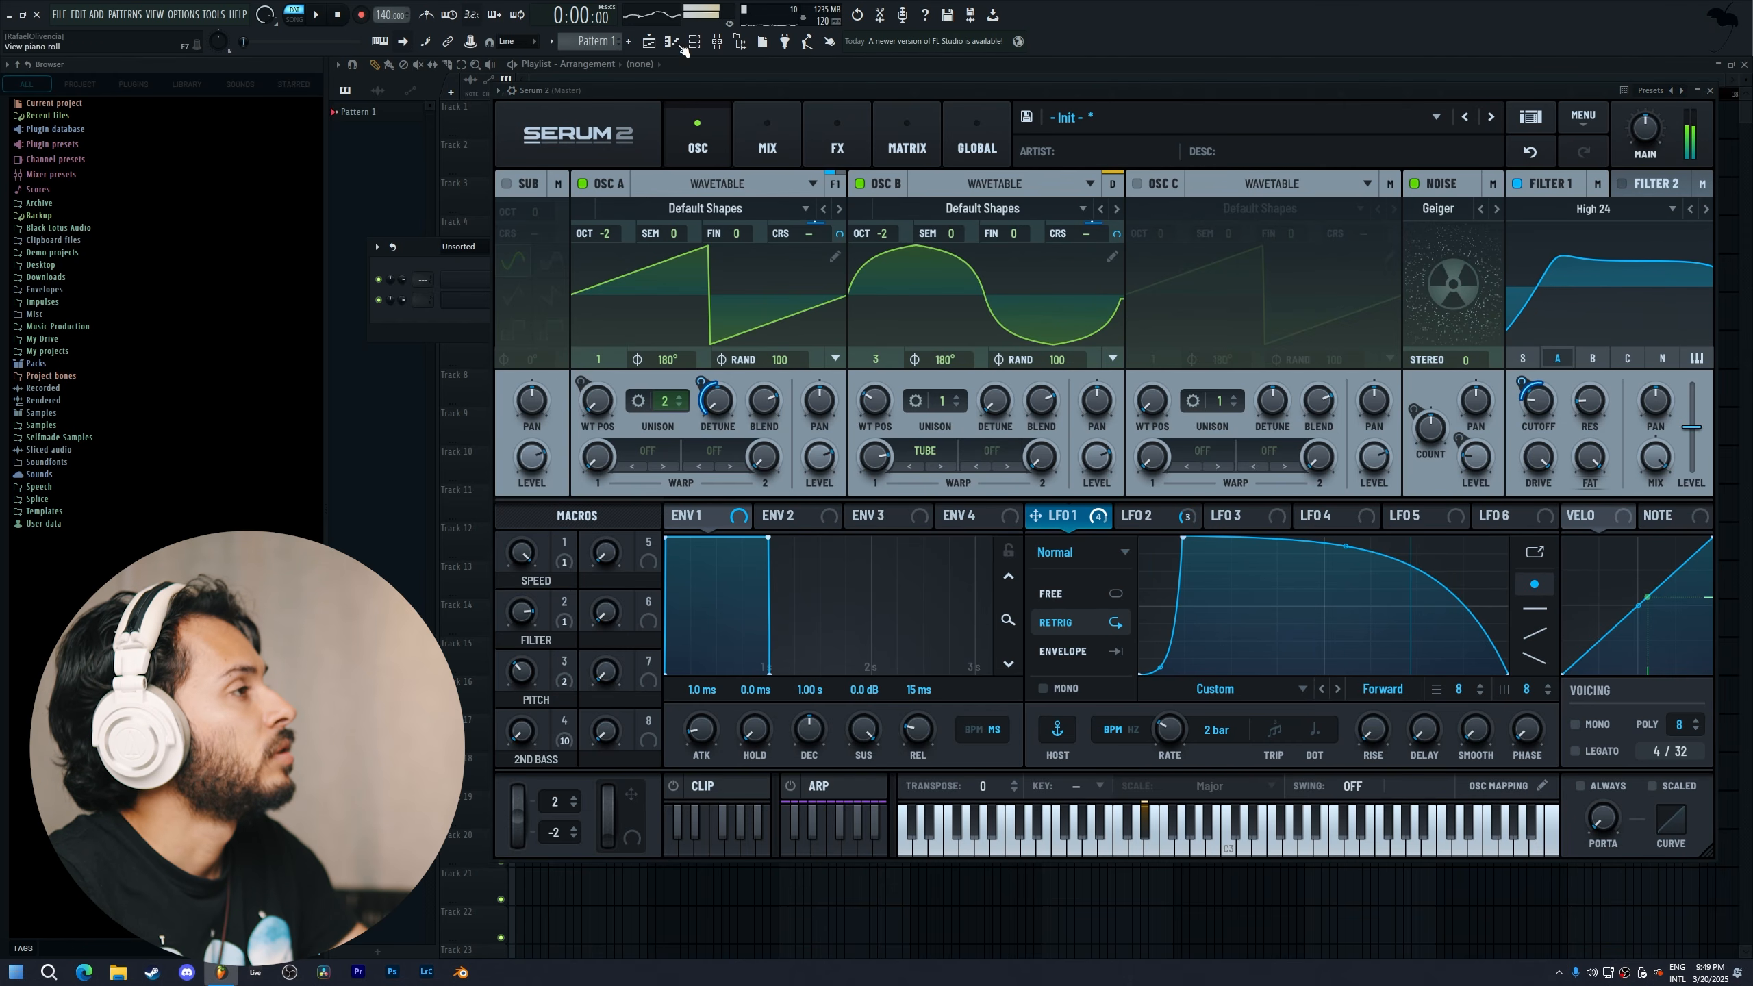
Add an LPF filter as oscillator B's second warp and adjust its amount with oscillator A temporarily switched off
left_click(980, 456)
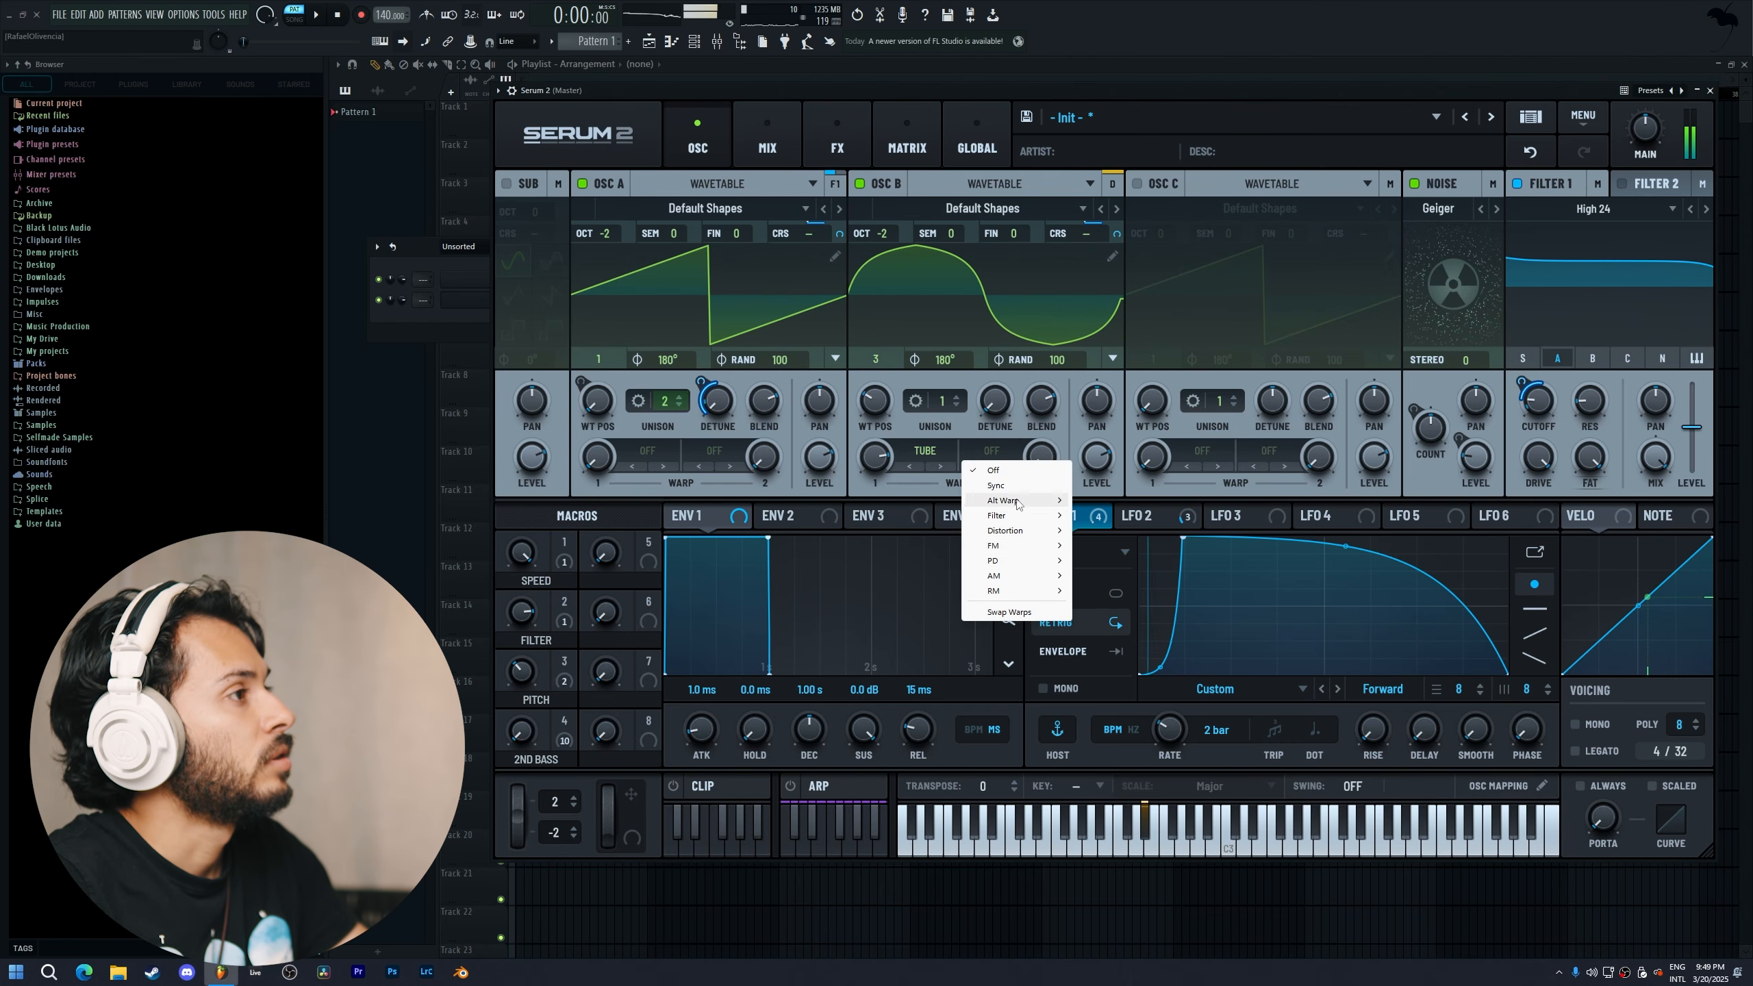
left_click(604, 186)
left_click(592, 185)
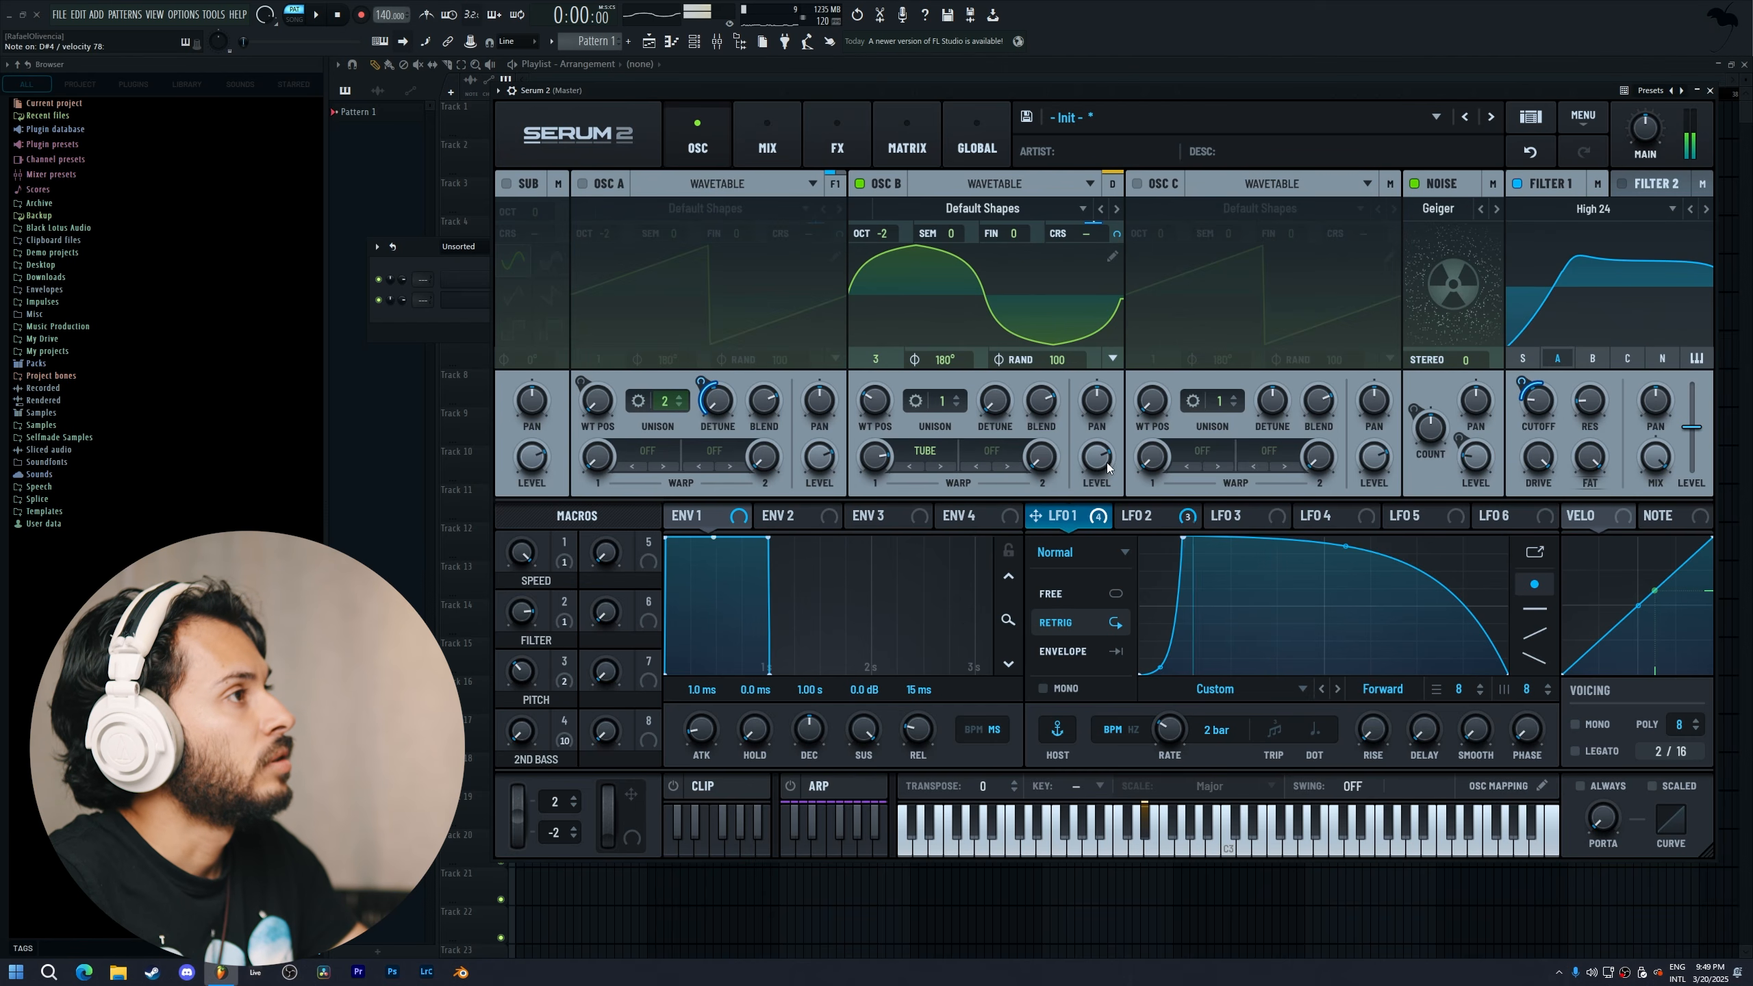
left_click(994, 452)
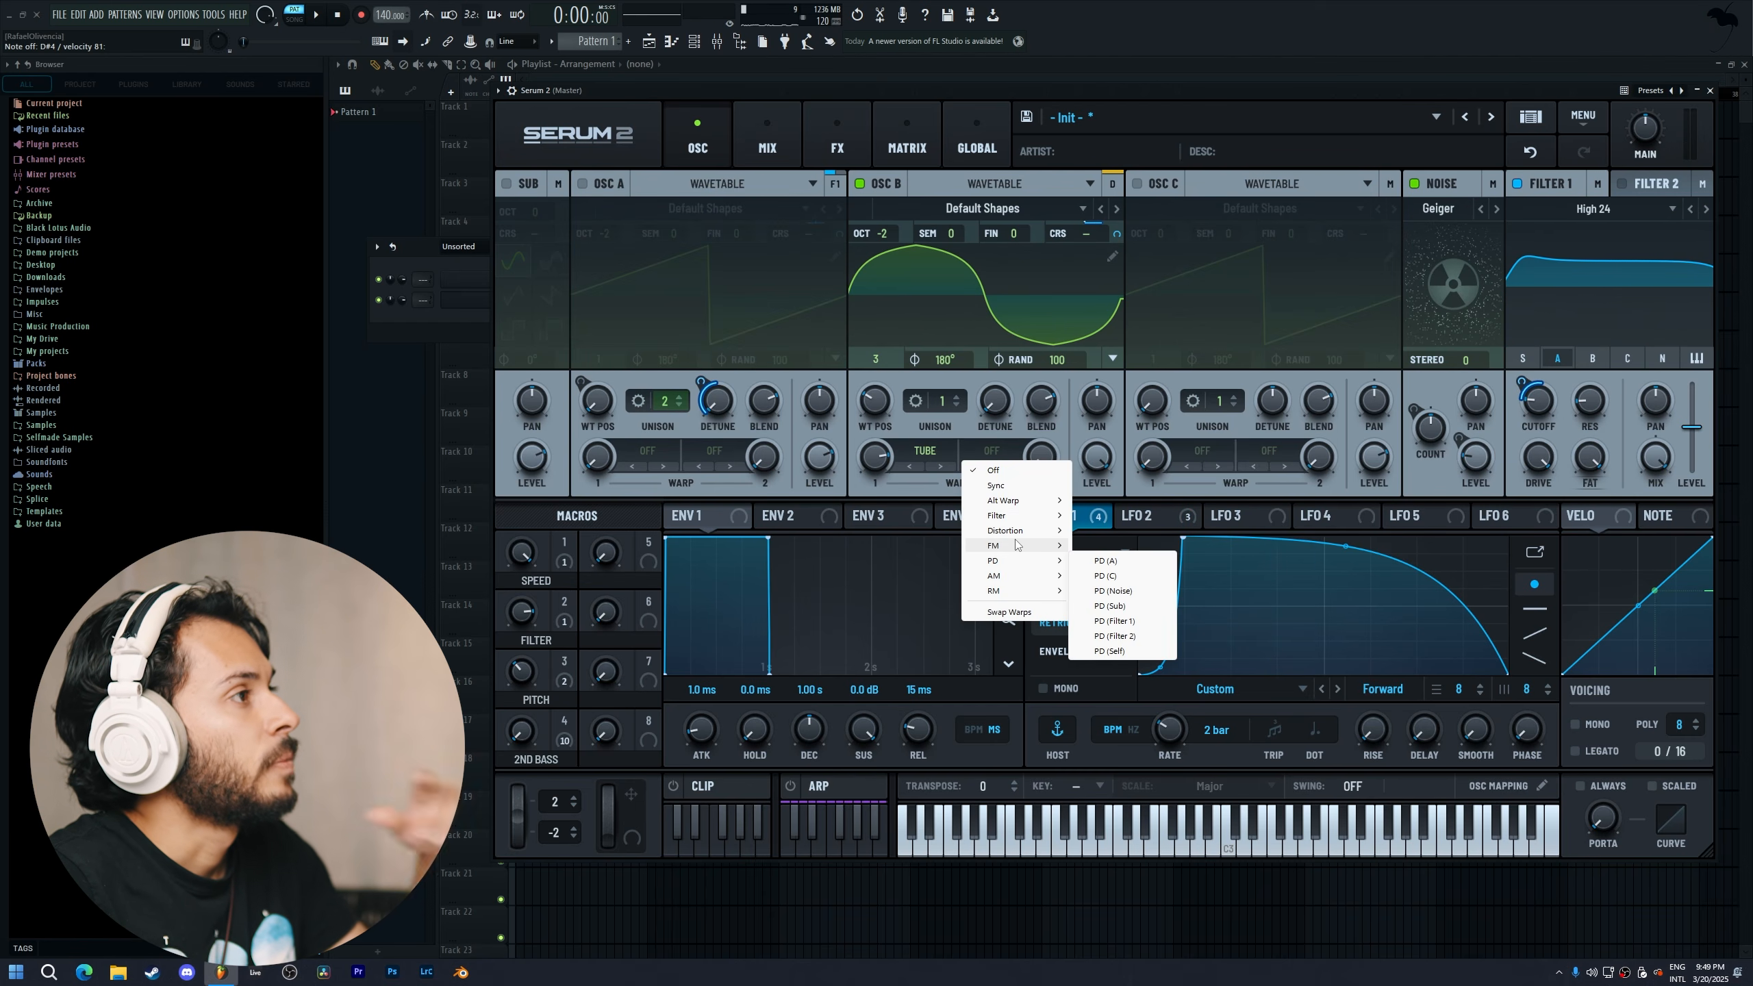
mouse_move(1011, 513)
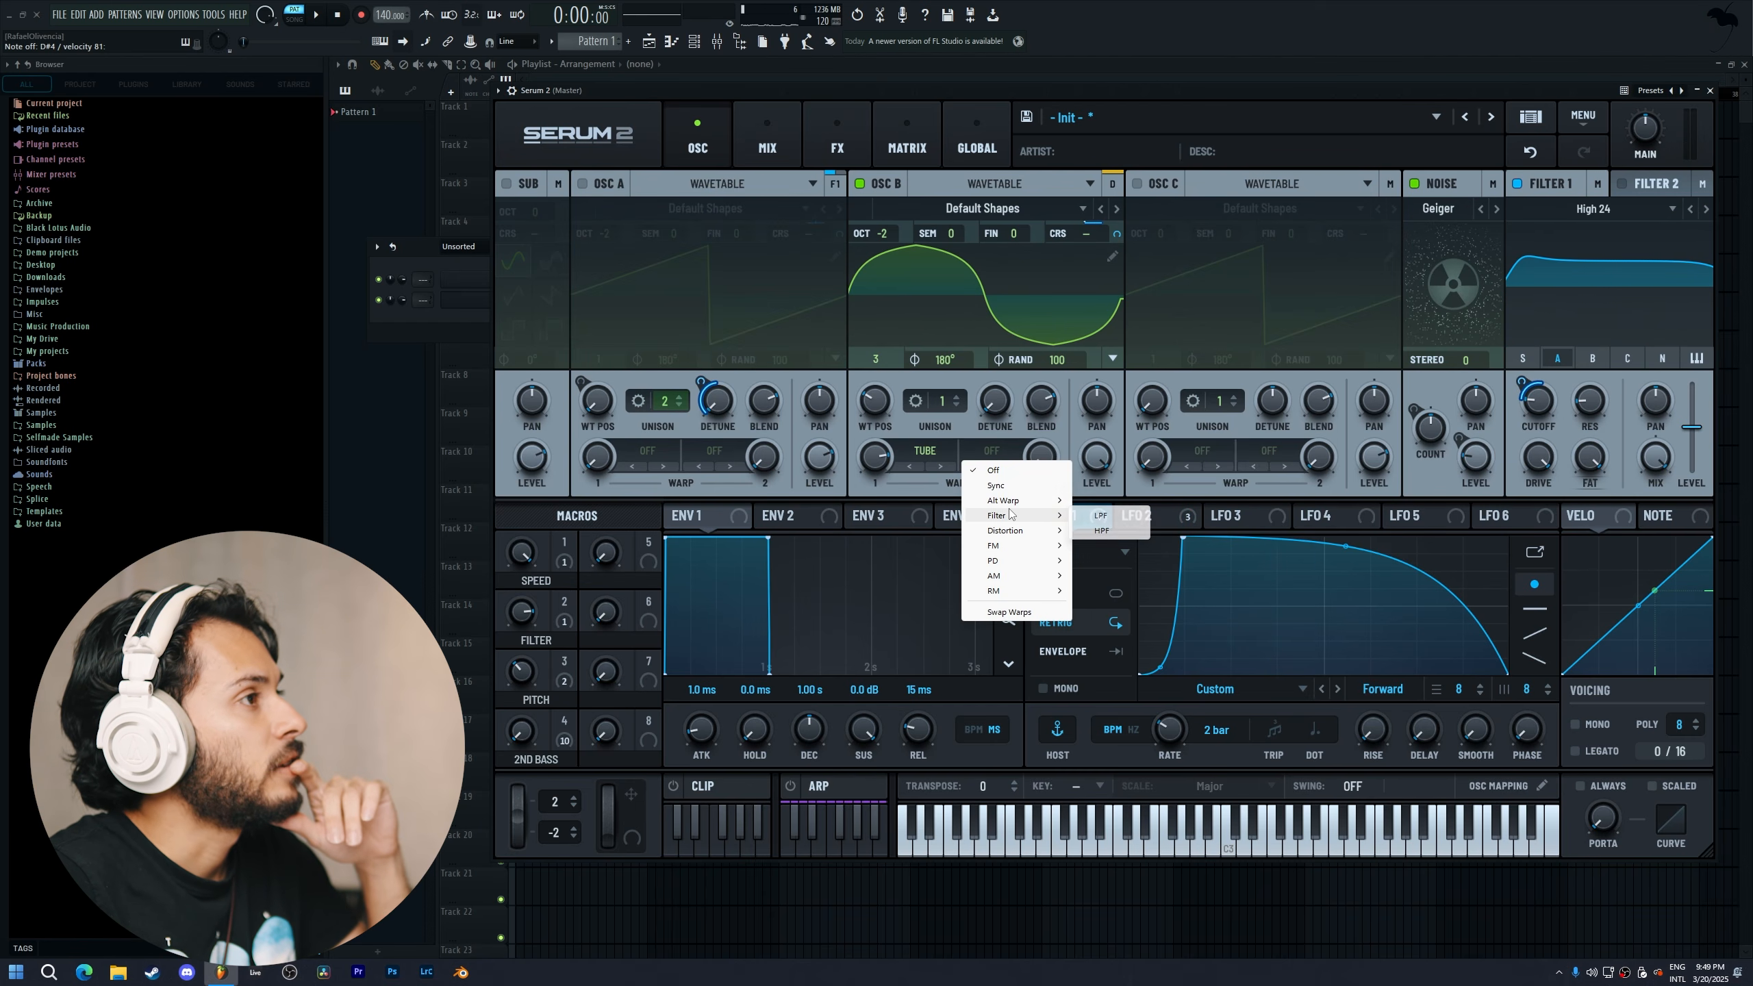
left_click(1131, 516)
left_click_drag(1042, 456, 1091, 383)
left_click_drag(1087, 449, 1088, 551)
left_click_drag(1036, 431, 1063, 403)
left_click(586, 185)
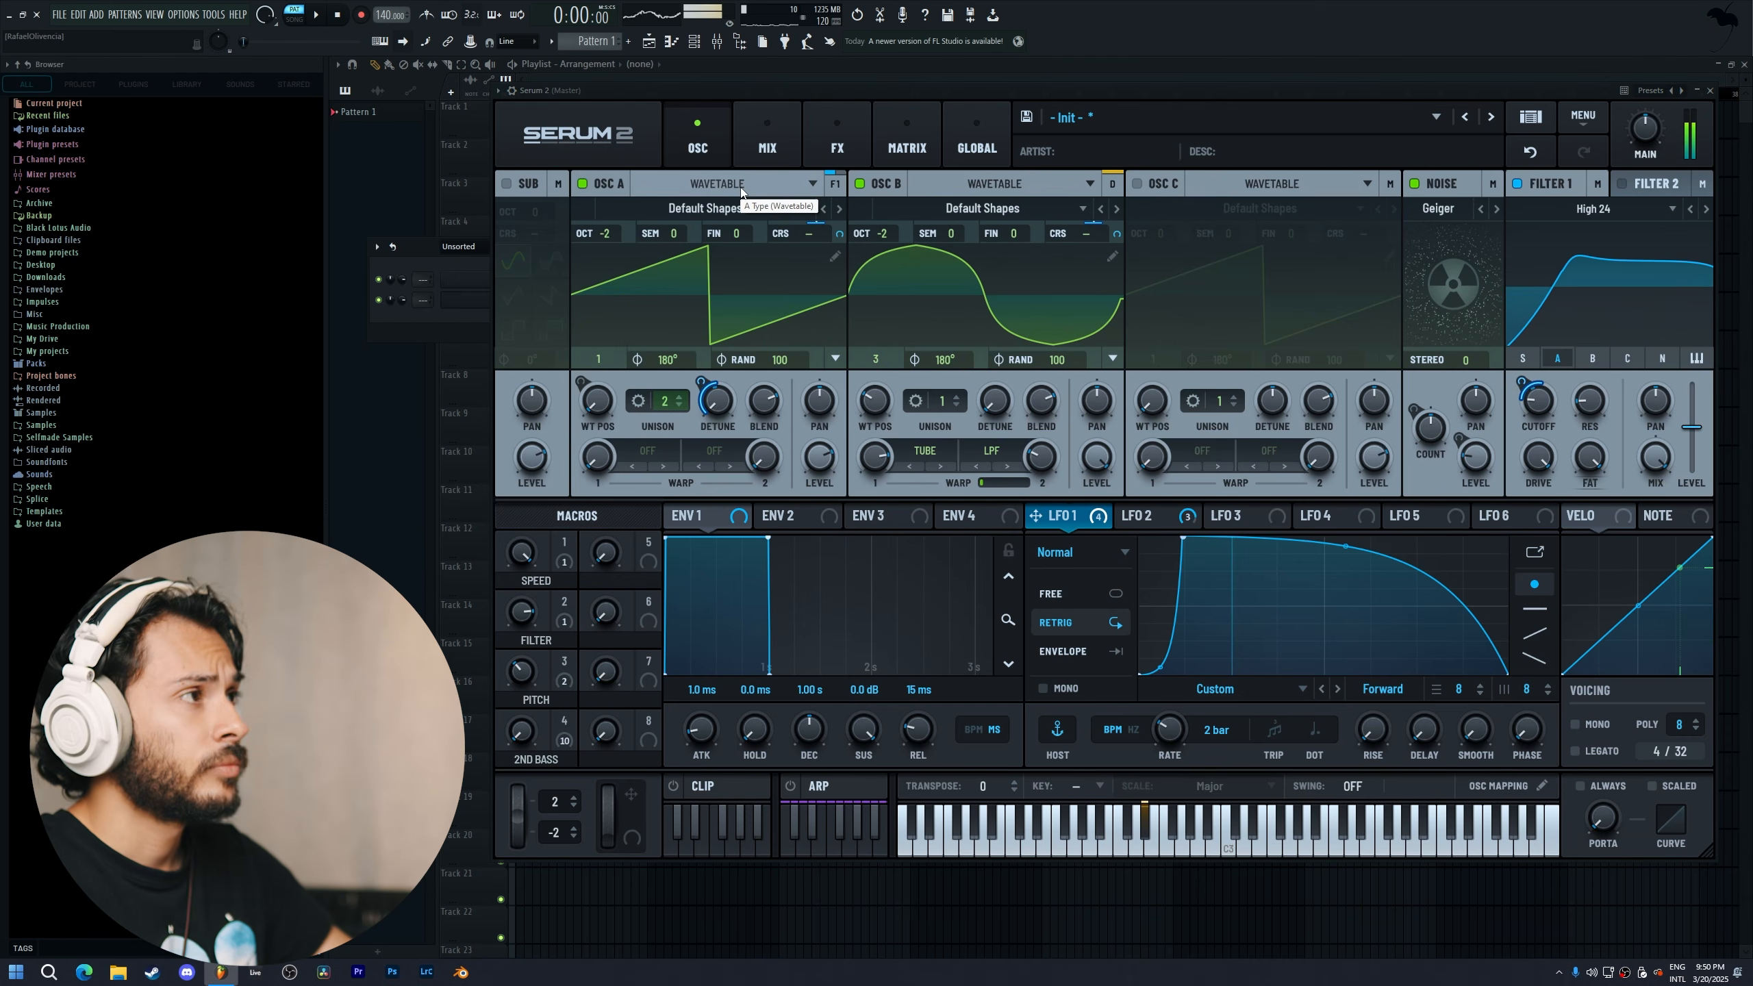
Audition the sound with the 2nd Bass macro turned up and review the modulation matrix assignments
left_click_drag(522, 730, 532, 587)
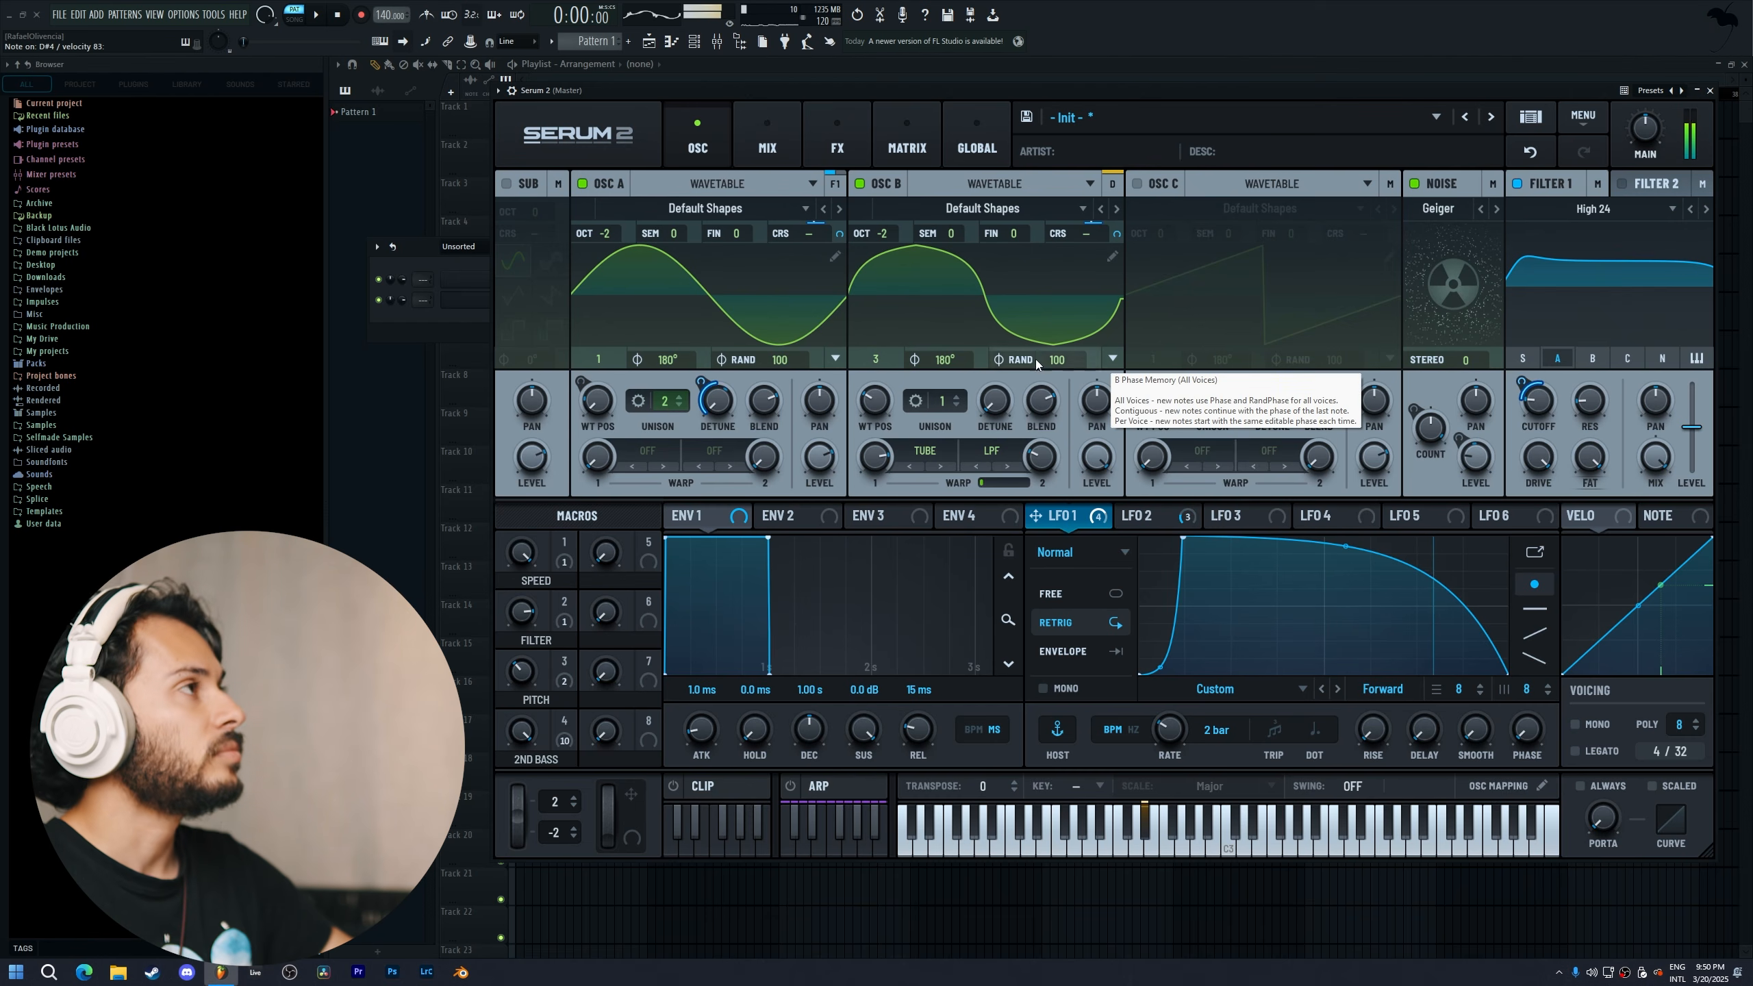
left_click(761, 162)
left_click(820, 150)
left_click(884, 153)
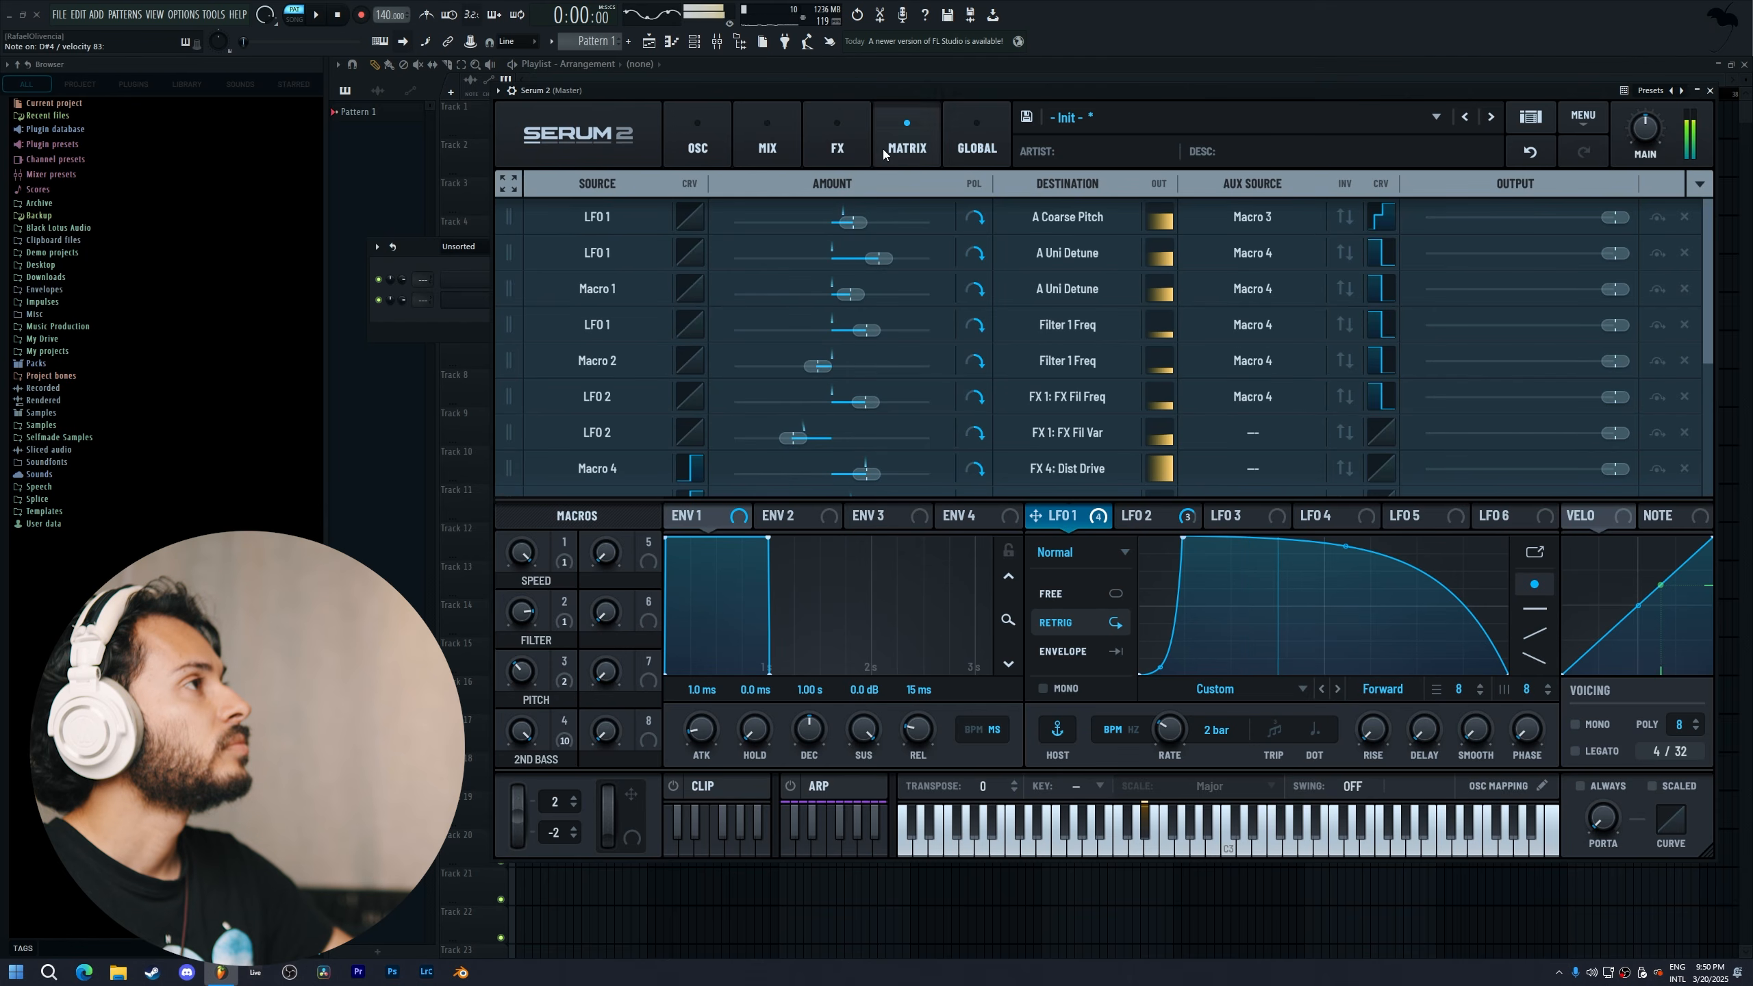
left_click(713, 148)
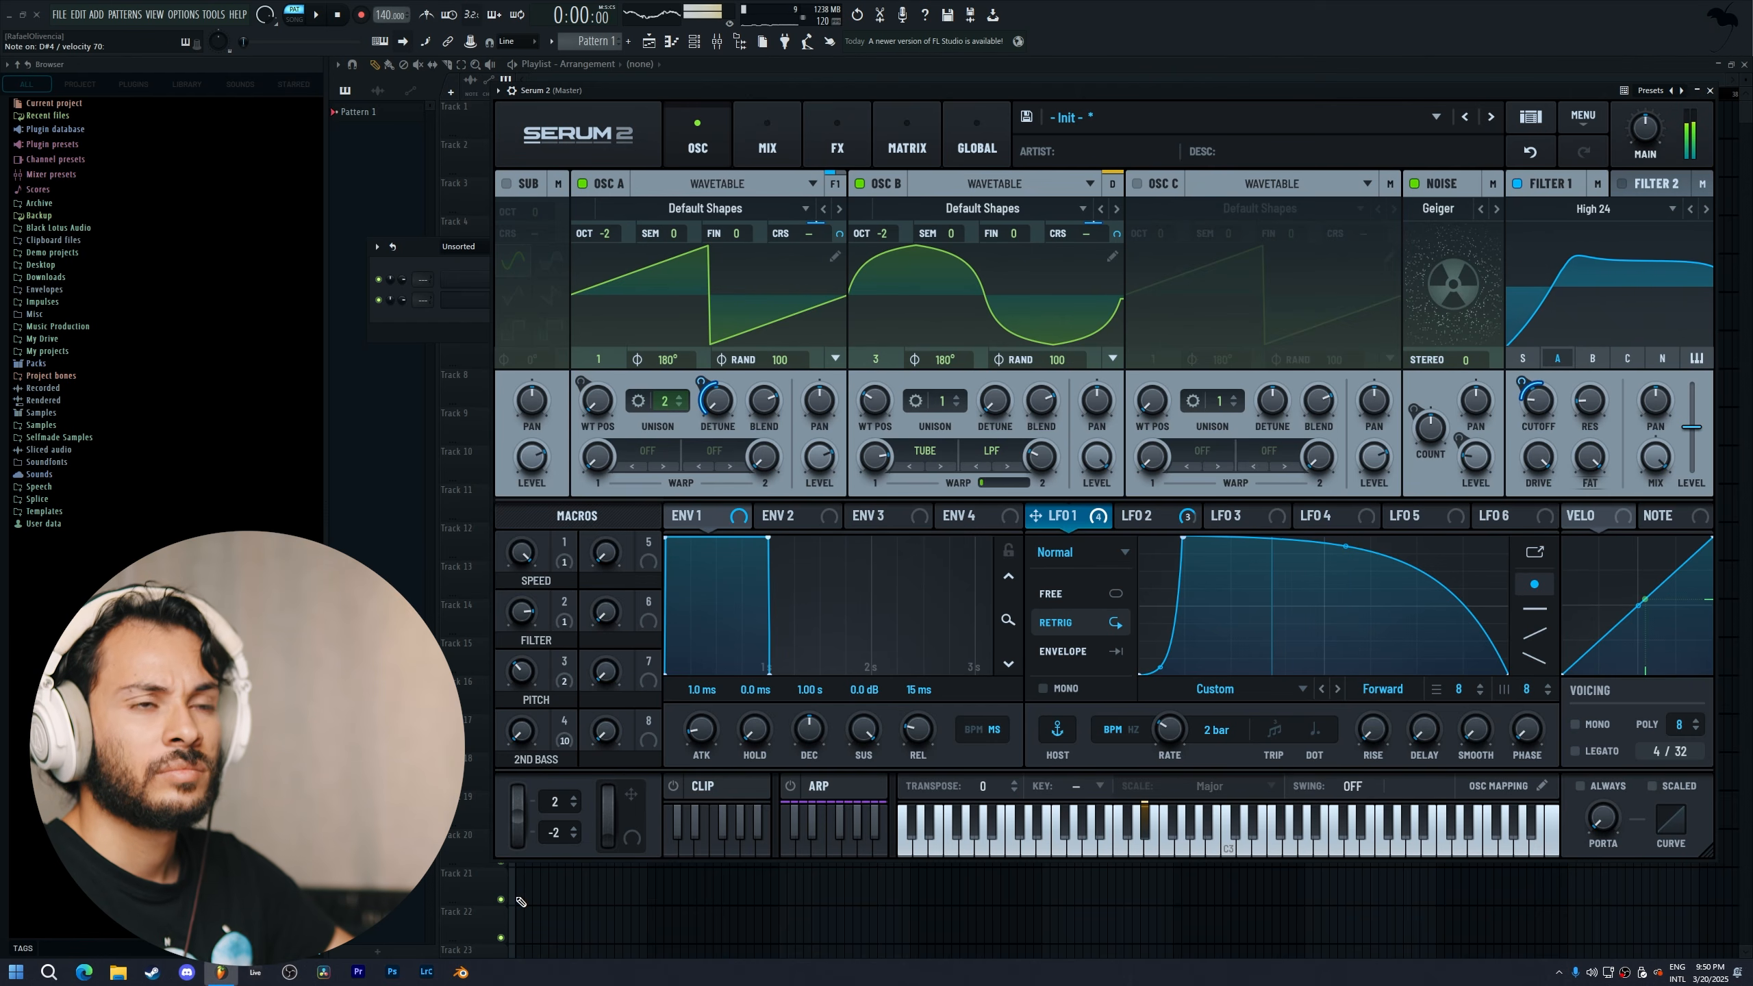
Review the mixer's oscillator levels and routing, and the main effects chain
left_click(766, 135)
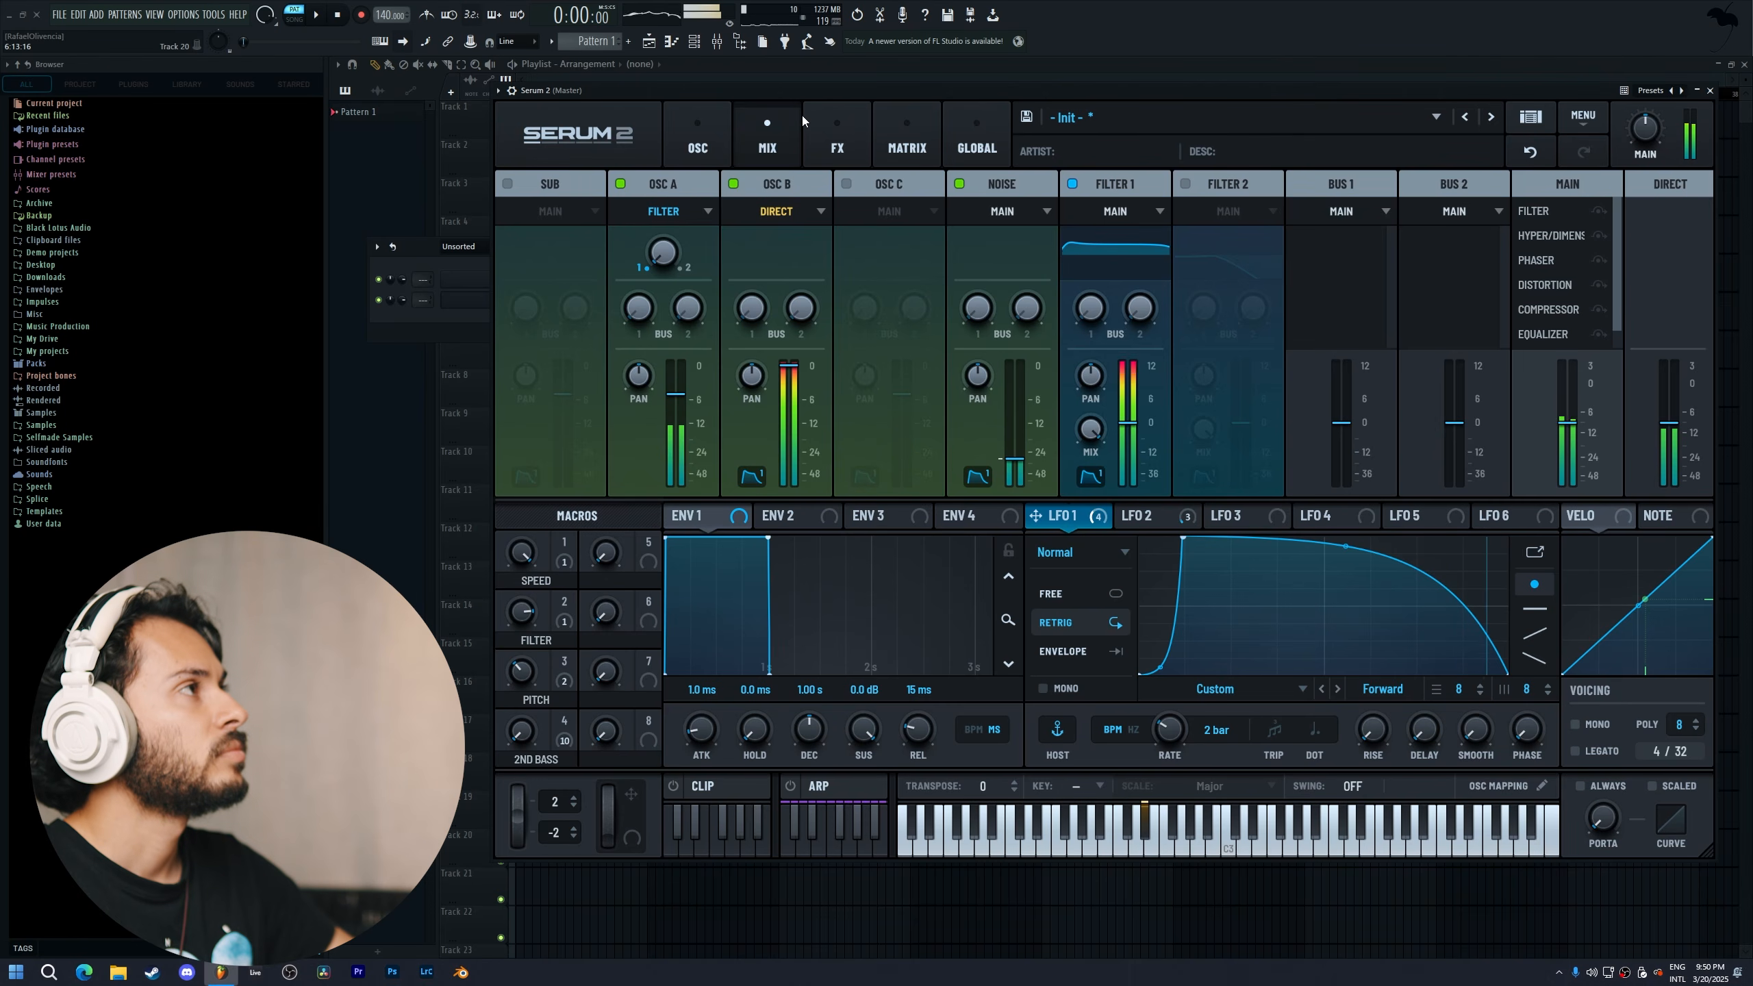
left_click(806, 121)
left_click(711, 124)
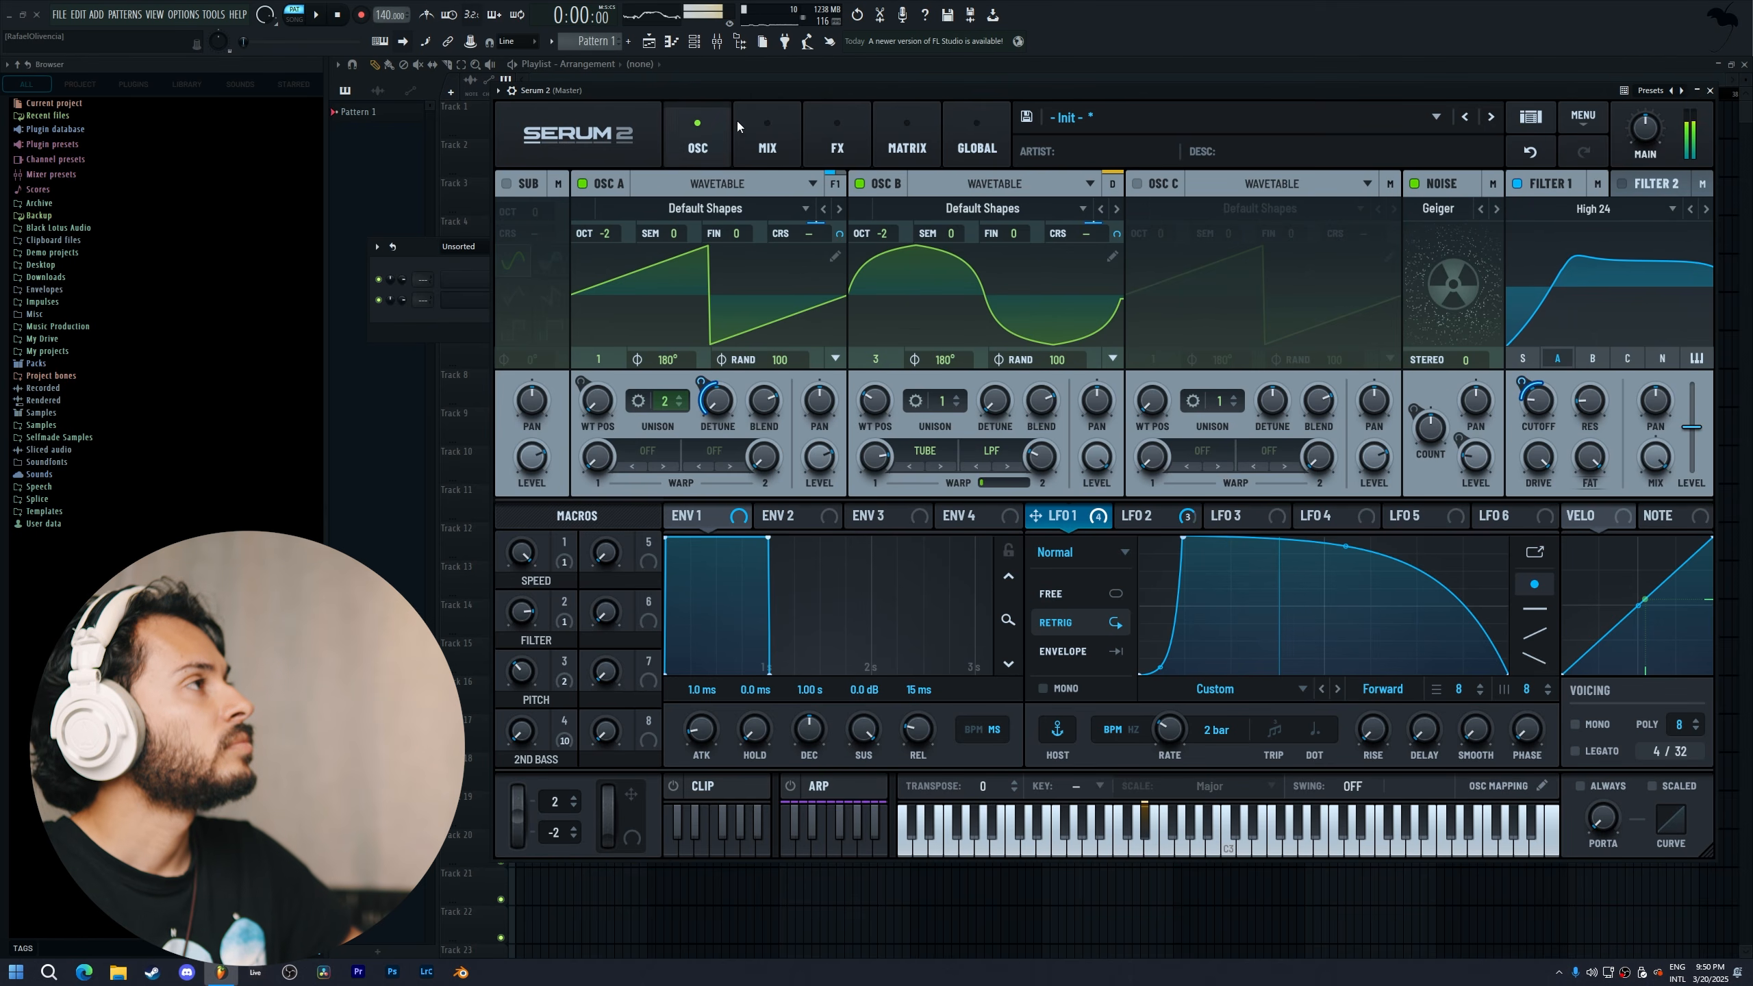
left_click(866, 129)
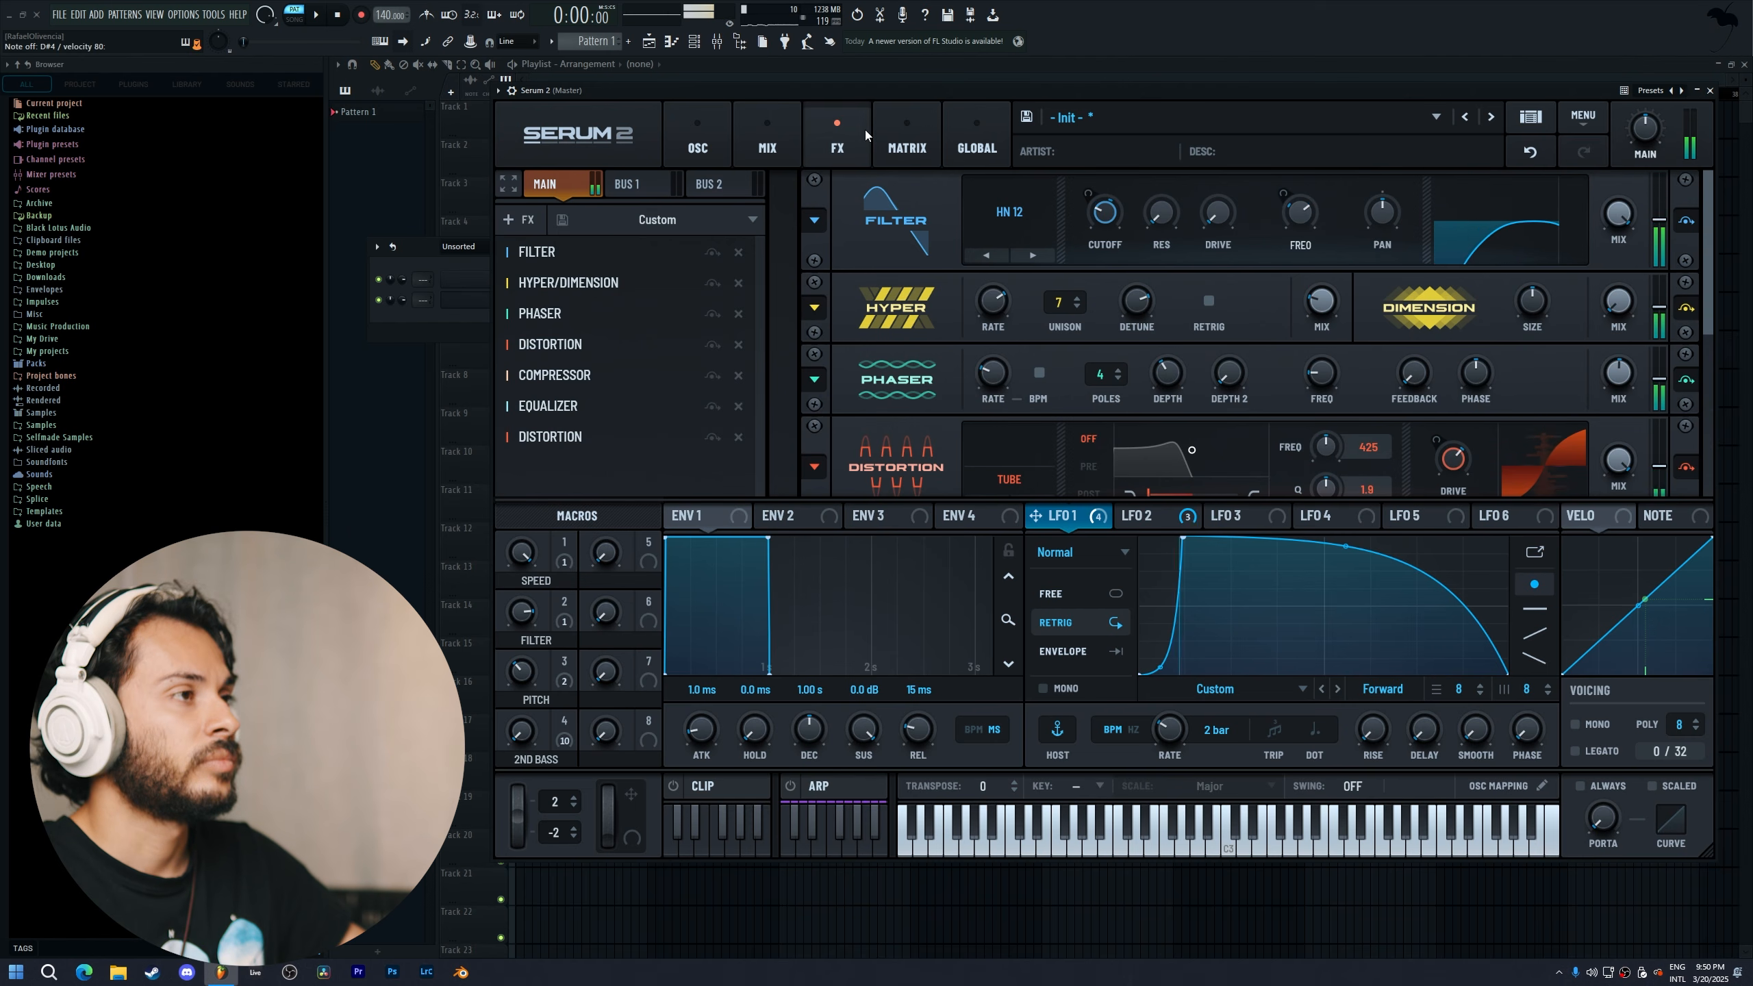